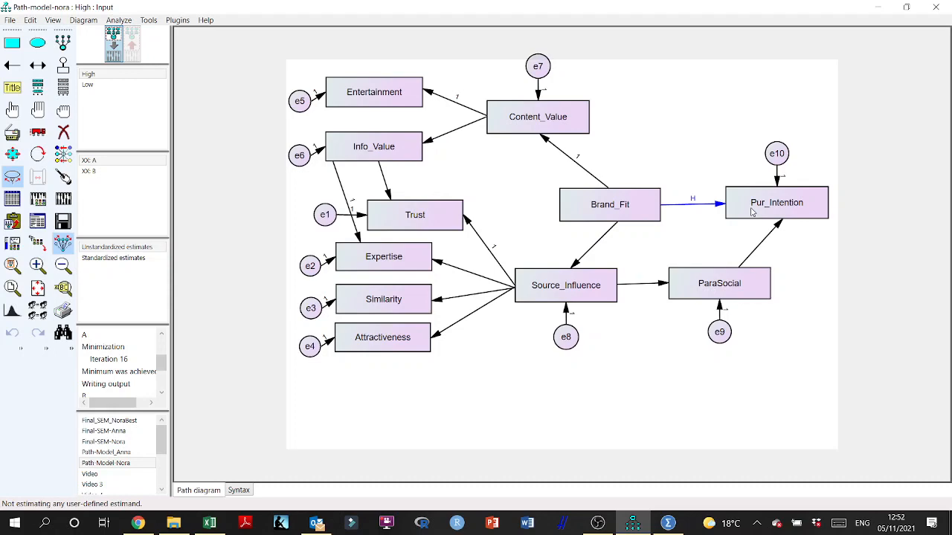
View the Brand Fit to Purchase comparison table in Excel and the DataComp-Mine dataset in SPSS.
{"action": "left_click", "coordinate": [210, 524]}
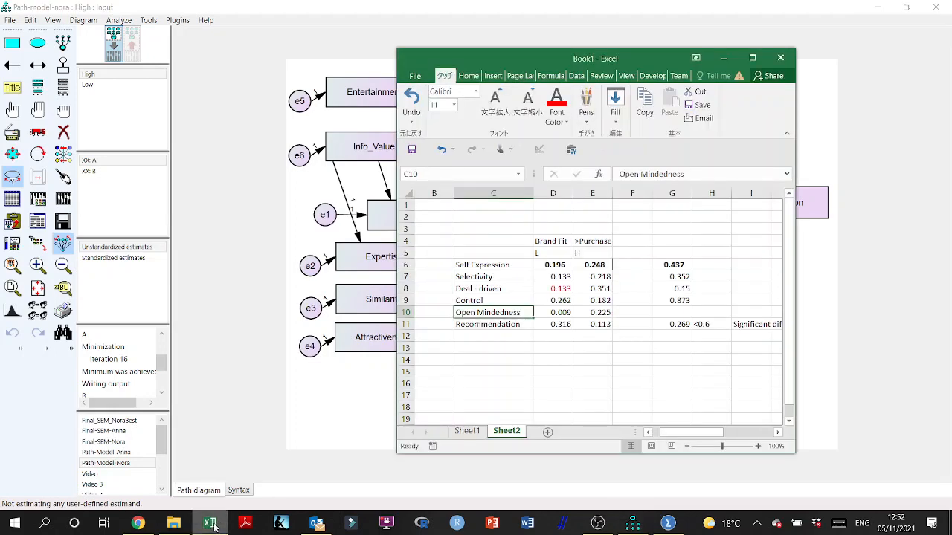
{"action": "left_click", "coordinate": [210, 524]}
{"action": "left_click", "coordinate": [667, 525]}
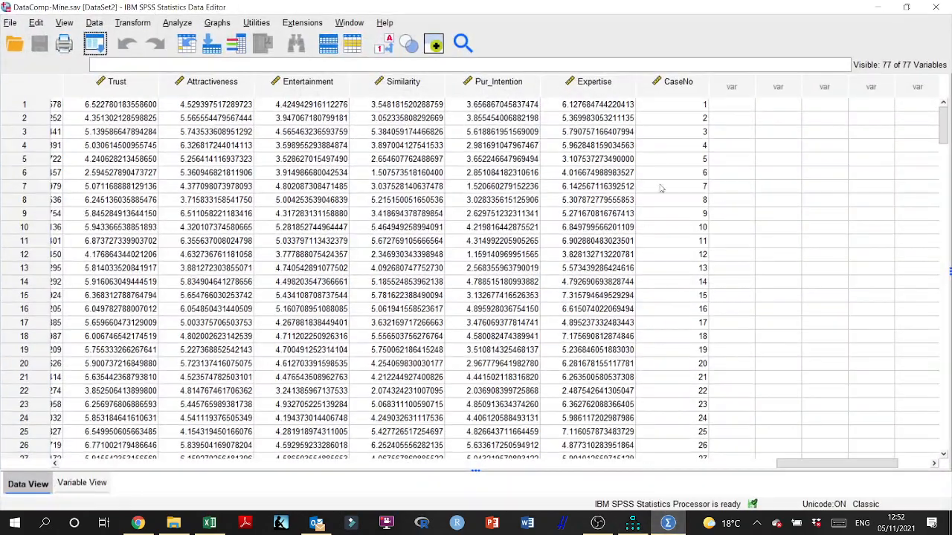
{"action": "mouse_move", "coordinate": [818, 461]}
{"action": "left_mouse_down"}
{"action": "mouse_move", "coordinate": [761, 469]}
{"action": "mouse_move", "coordinate": [831, 467]}
{"action": "left_mouse_up"}
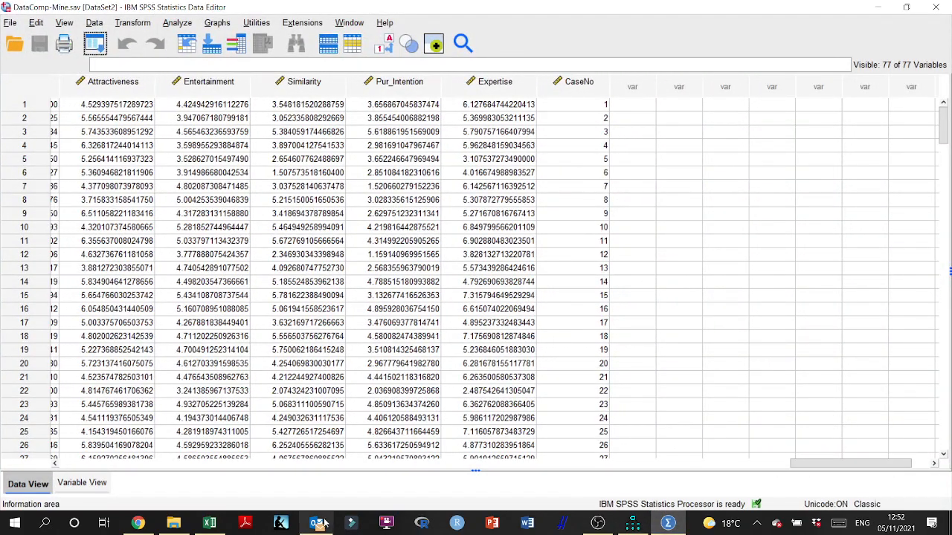
{"action": "left_click", "coordinate": [877, 6]}
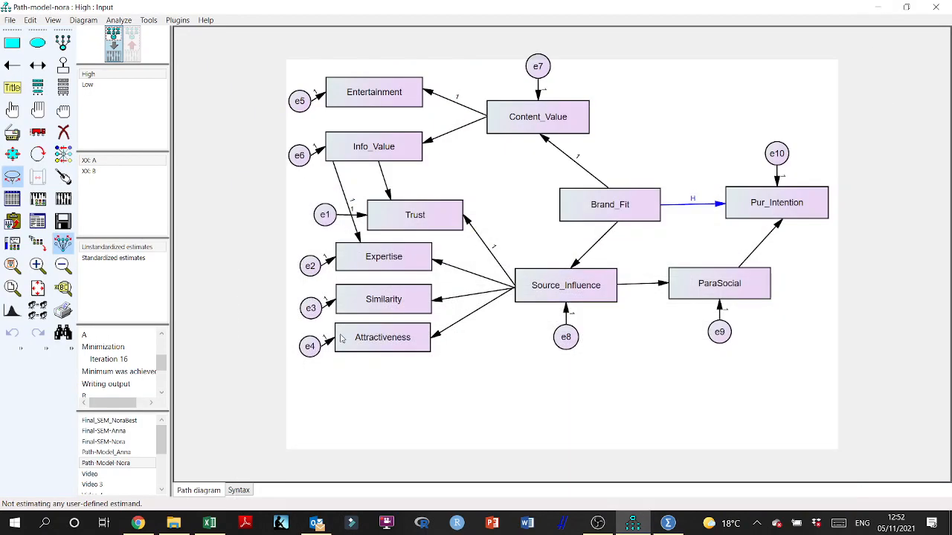
Open the Final-SEM-Anna structural model with its latent variables and indicators.
{"action": "left_click", "coordinate": [123, 433]}
{"action": "left_click", "coordinate": [459, 318]}
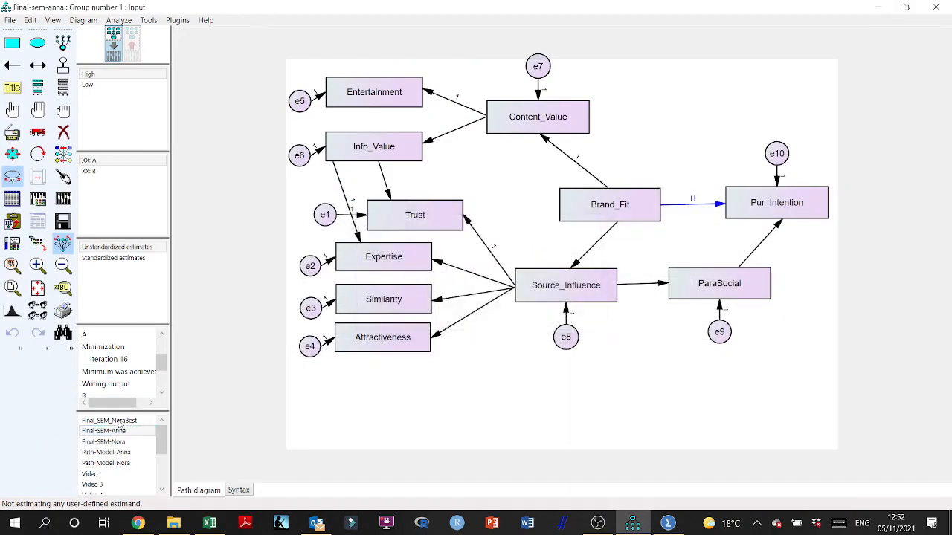
{"action": "left_click", "coordinate": [120, 423]}
{"action": "left_click", "coordinate": [126, 442]}
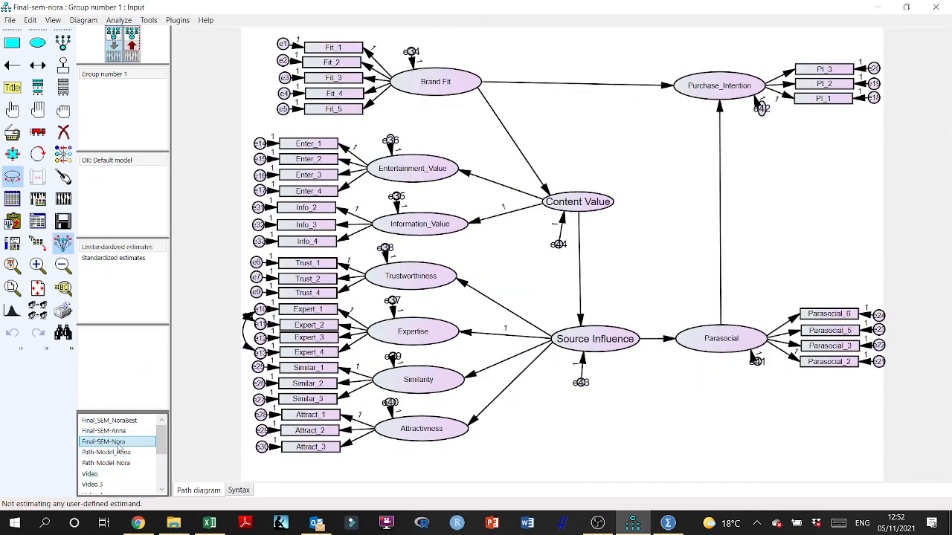
{"action": "left_click", "coordinate": [112, 432]}
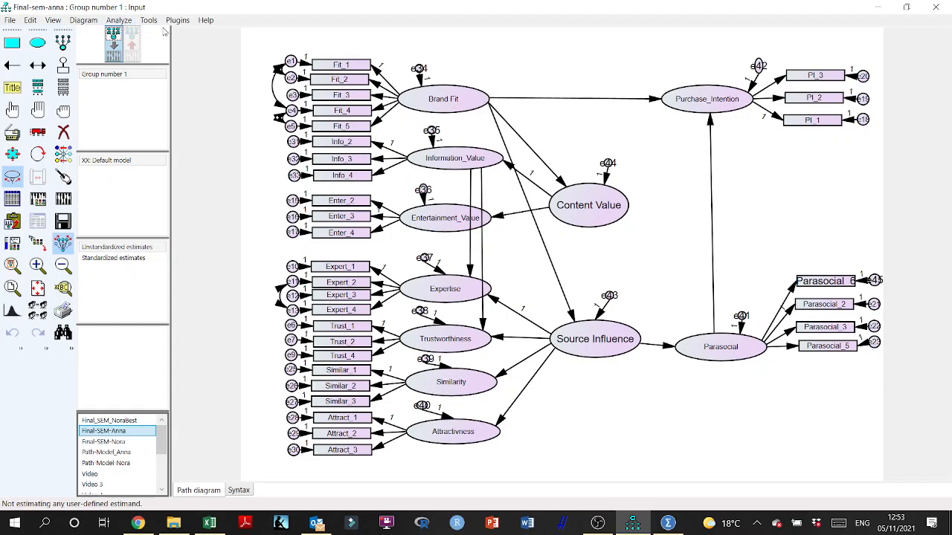
Examine the regression imputation options and the output file name for the completed dataset without imputing anything.
{"action": "left_click", "coordinate": [119, 20]}
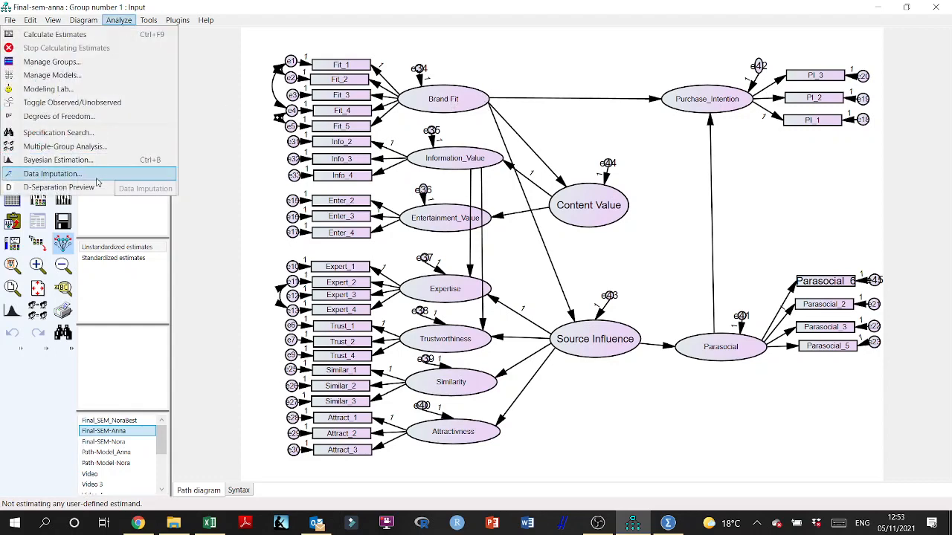
{"action": "left_click", "coordinate": [97, 175]}
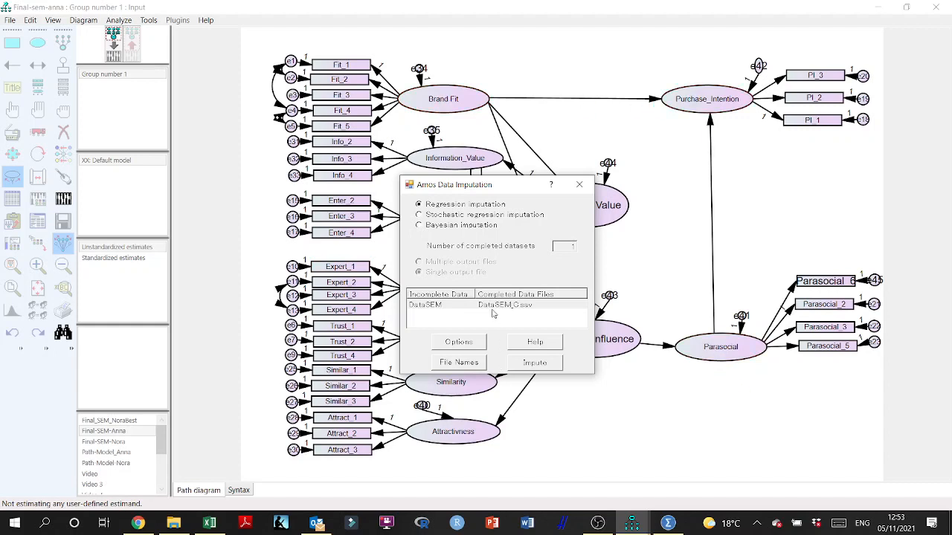
{"action": "left_click", "coordinate": [458, 362]}
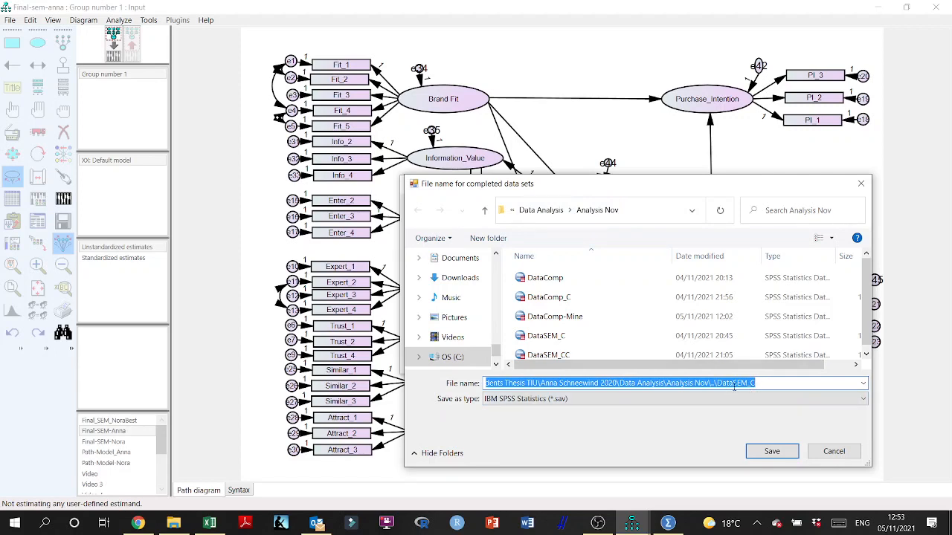
{"action": "left_click", "coordinate": [861, 183]}
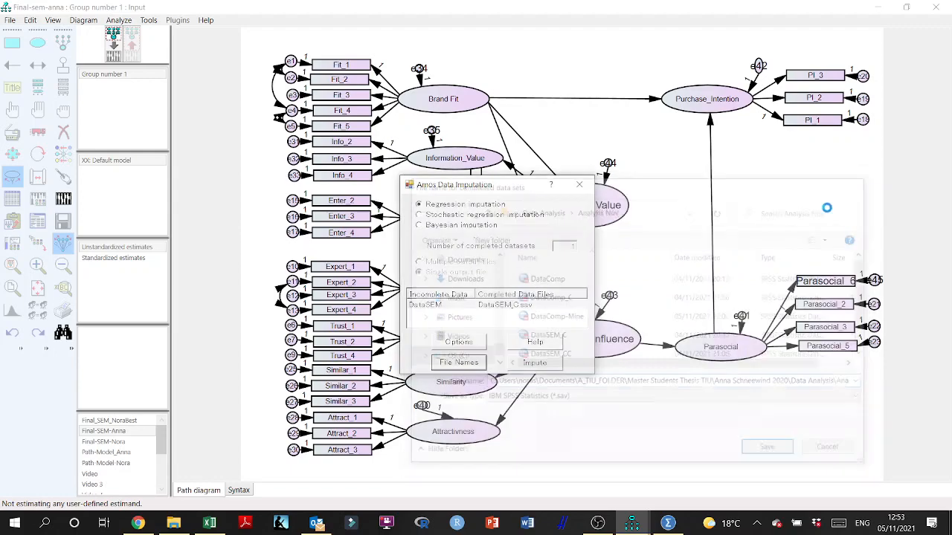
{"action": "left_click", "coordinate": [579, 184]}
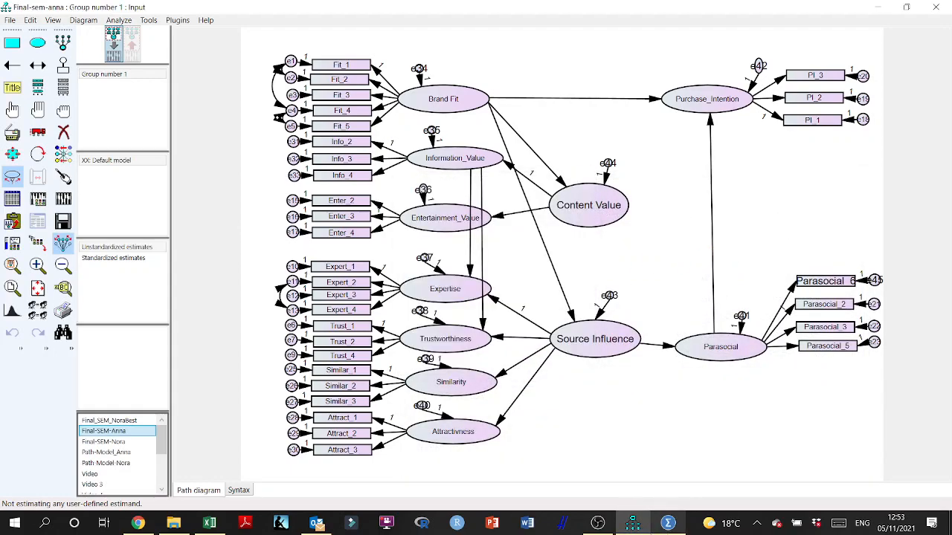
Switch to SPSS and examine the grouping variables from SelfExpr to Recommendation in the DataComp-Mine dataset.
{"action": "left_click", "coordinate": [667, 524]}
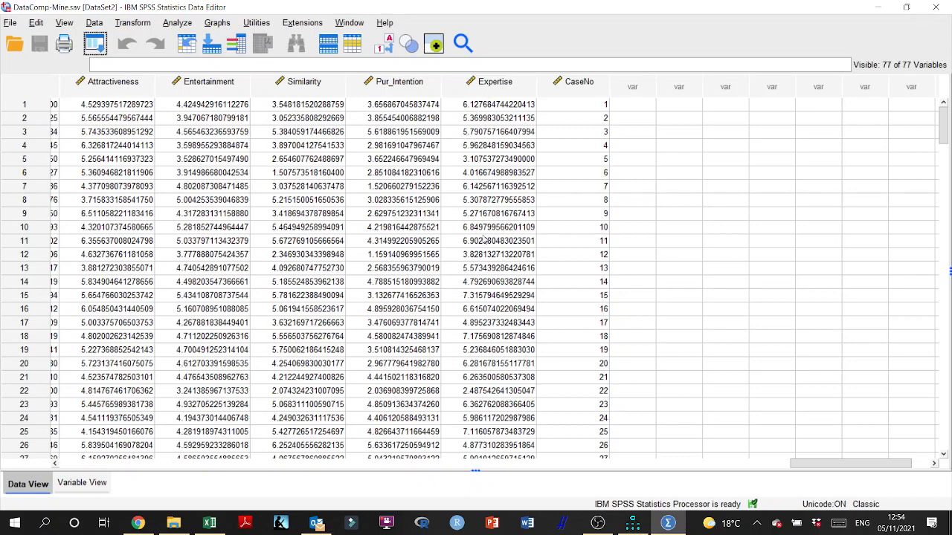
{"action": "left_click_drag", "start_coordinate": [853, 470], "coordinate": [635, 512]}
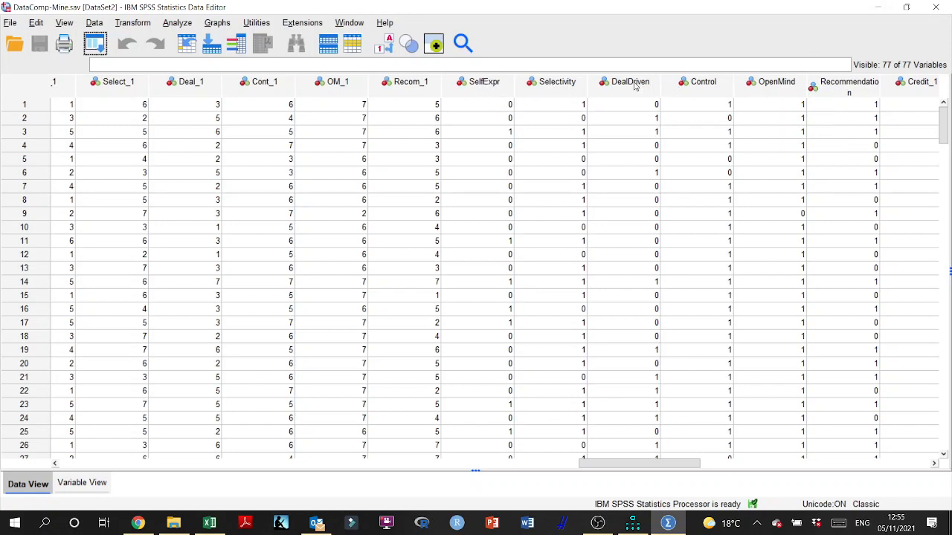
{"action": "left_click", "coordinate": [878, 8]}
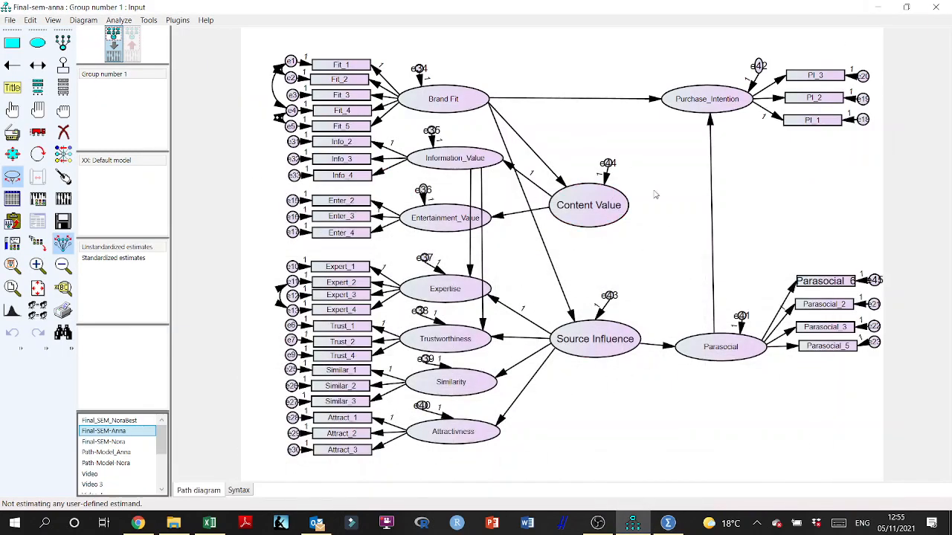
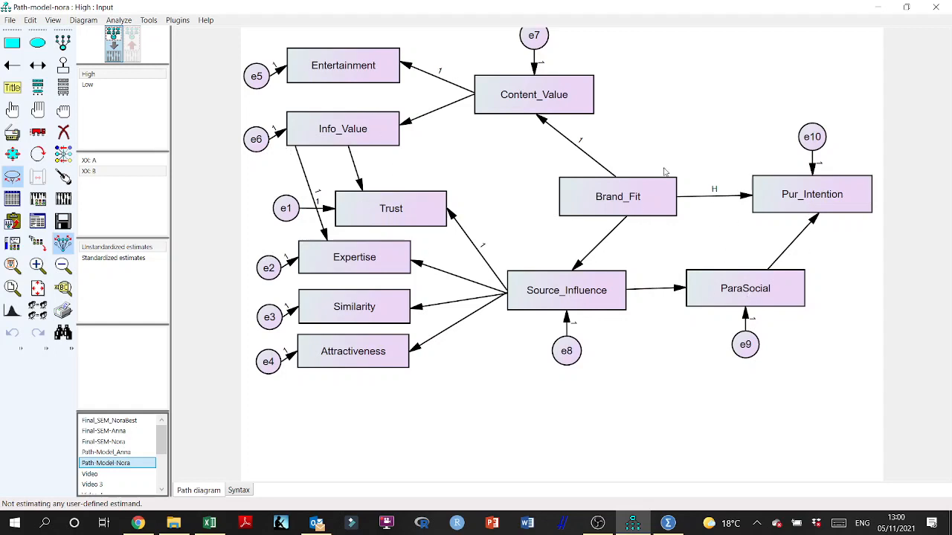
Add a third group to the path model in Manage Groups and delete it again.
{"action": "scroll", "coordinate": [668, 113], "scroll_direction": "down", "scroll_amount": 2}
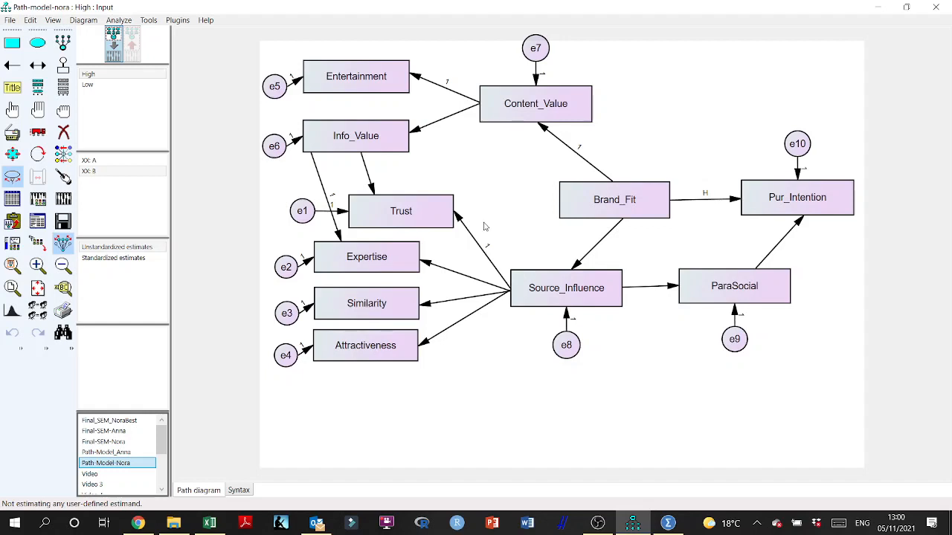
{"action": "left_click", "coordinate": [109, 74]}
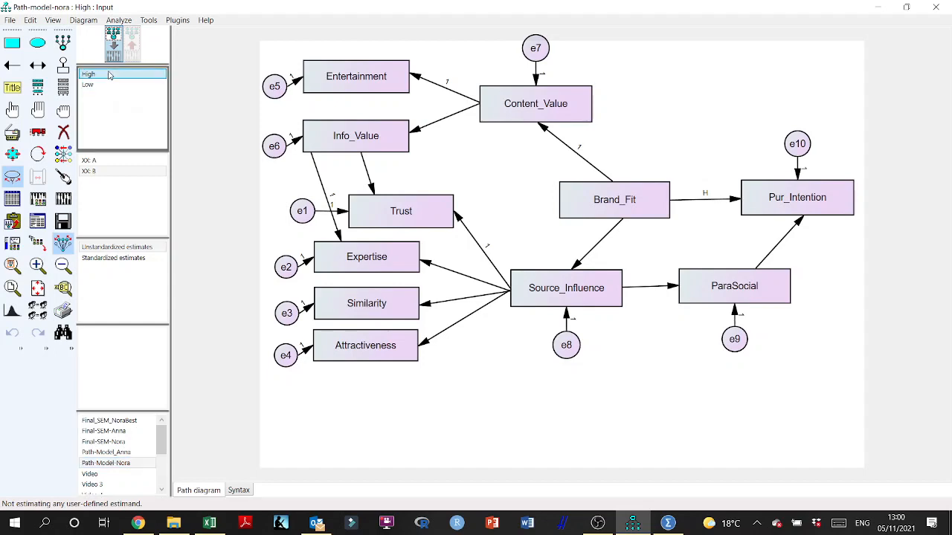
{"action": "double_click", "coordinate": [109, 75]}
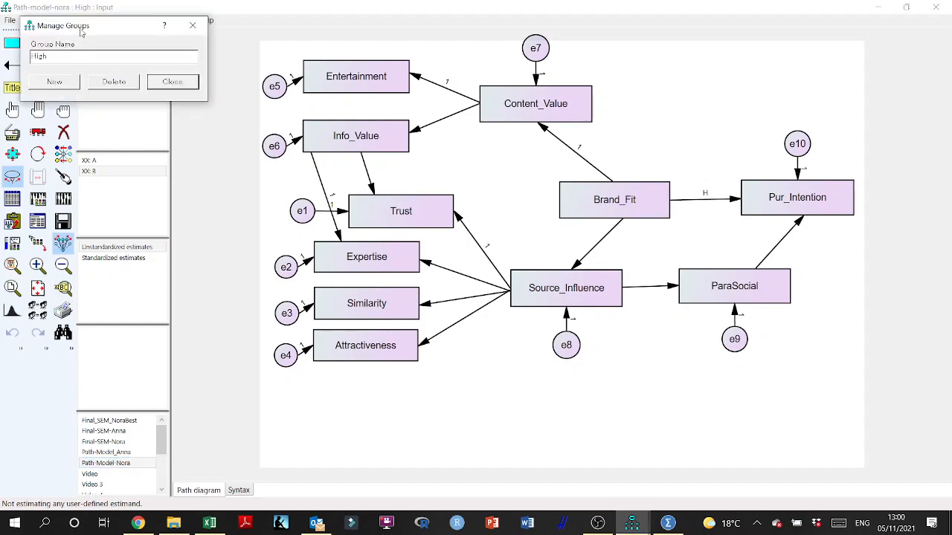
{"action": "left_click_drag", "start_coordinate": [80, 31], "coordinate": [57, 159]}
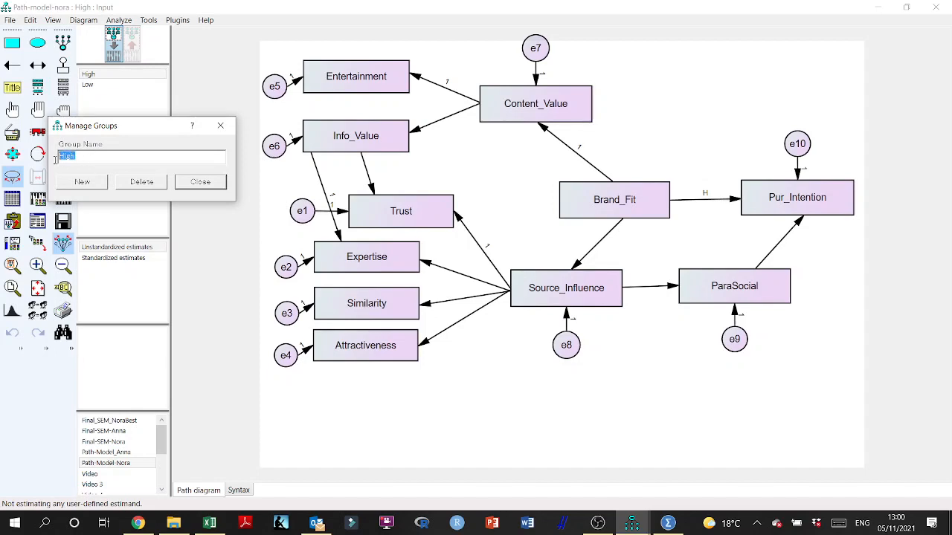
{"action": "left_click", "coordinate": [87, 186]}
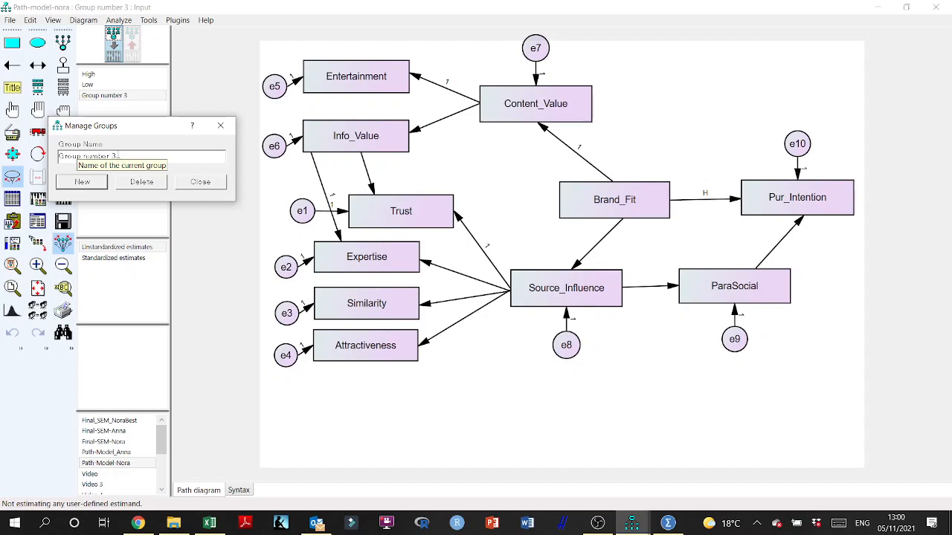
{"action": "left_click", "coordinate": [122, 156]}
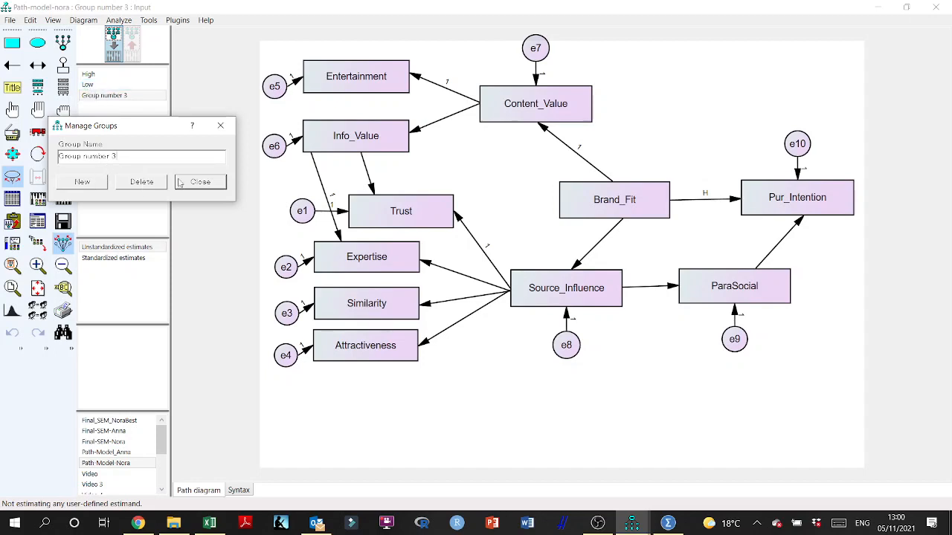
{"action": "left_click", "coordinate": [142, 182]}
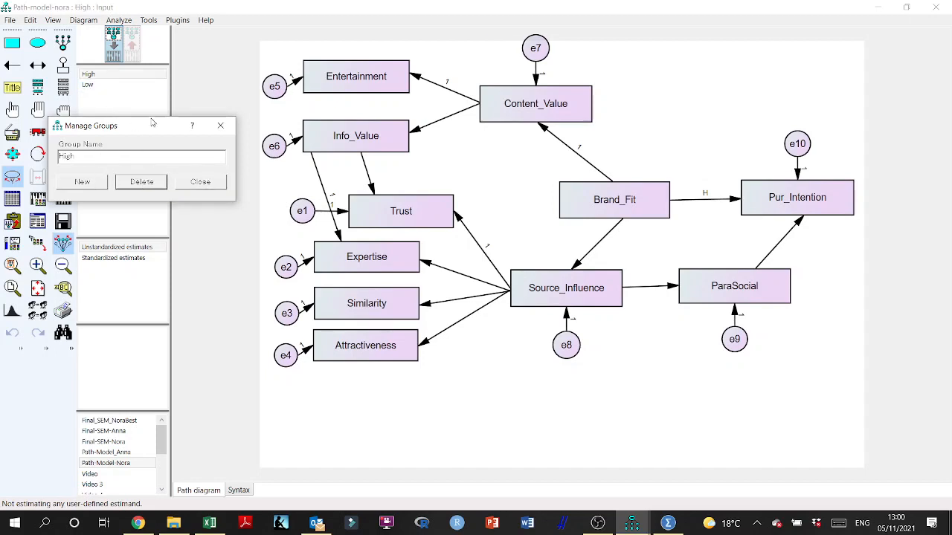
{"action": "left_click", "coordinate": [200, 182]}
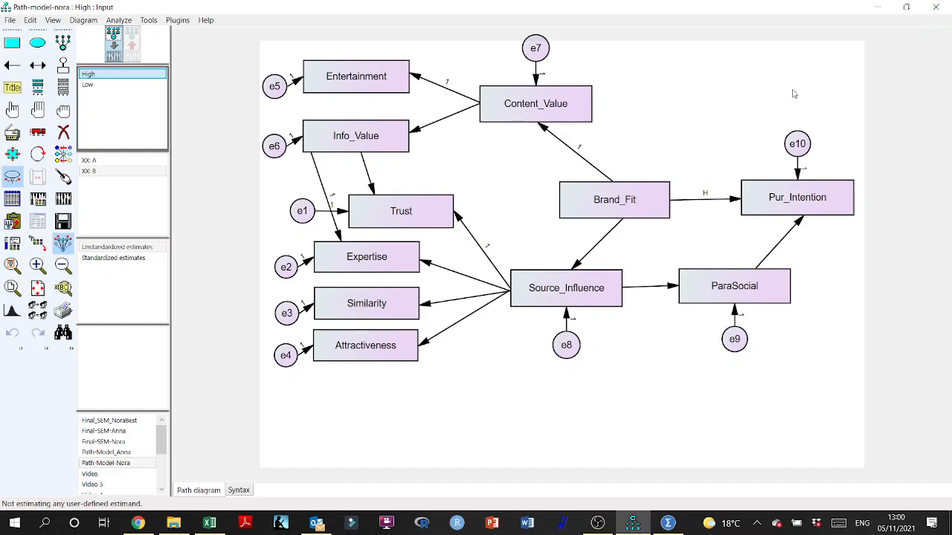
Delete the path from Brand_Fit to Pur_Intention and draw a new one in its place.
{"action": "left_click", "coordinate": [63, 132]}
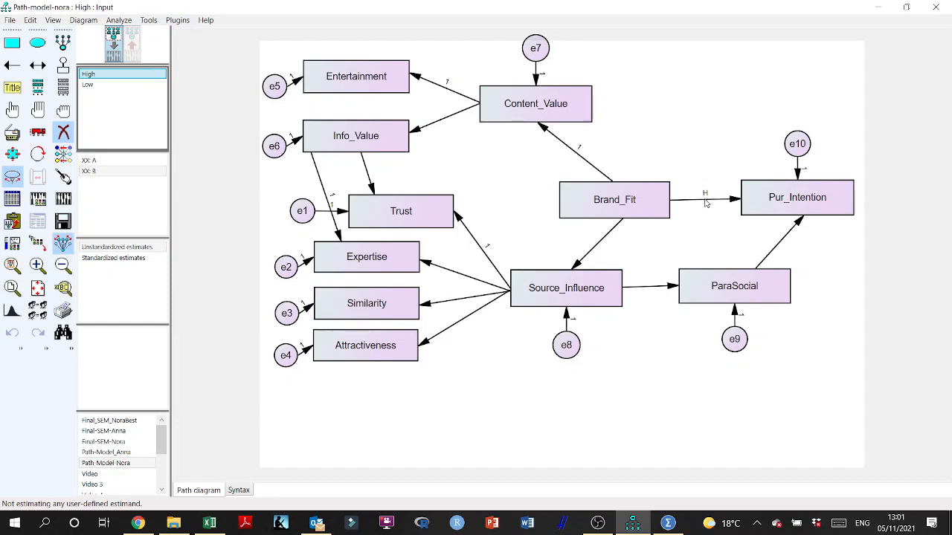
{"action": "left_click", "coordinate": [704, 202]}
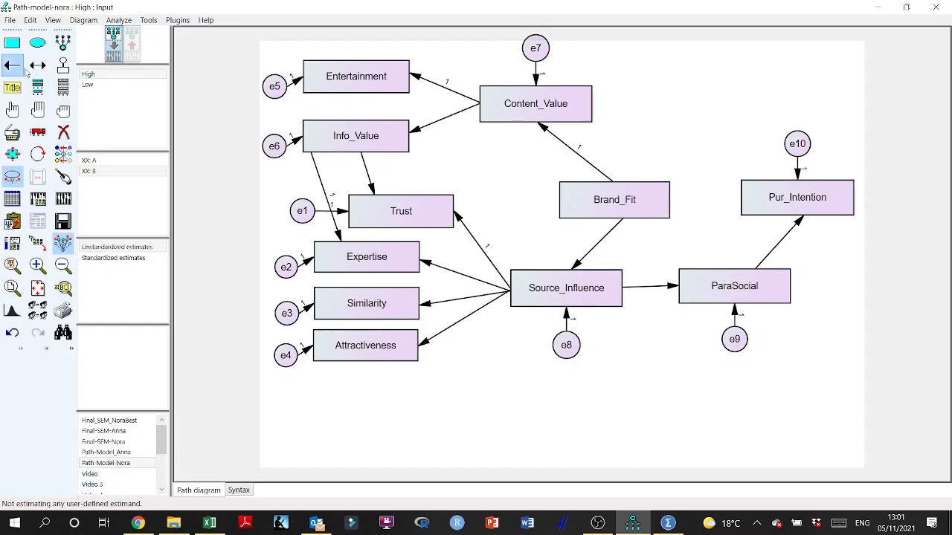
{"action": "left_click", "coordinate": [22, 68]}
{"action": "left_click_drag", "start_coordinate": [667, 207], "coordinate": [747, 204]}
Label the Brand_Fit to Pur_Intention regression weight H for the High group only, with All groups switched off.
{"action": "left_click", "coordinate": [14, 110]}
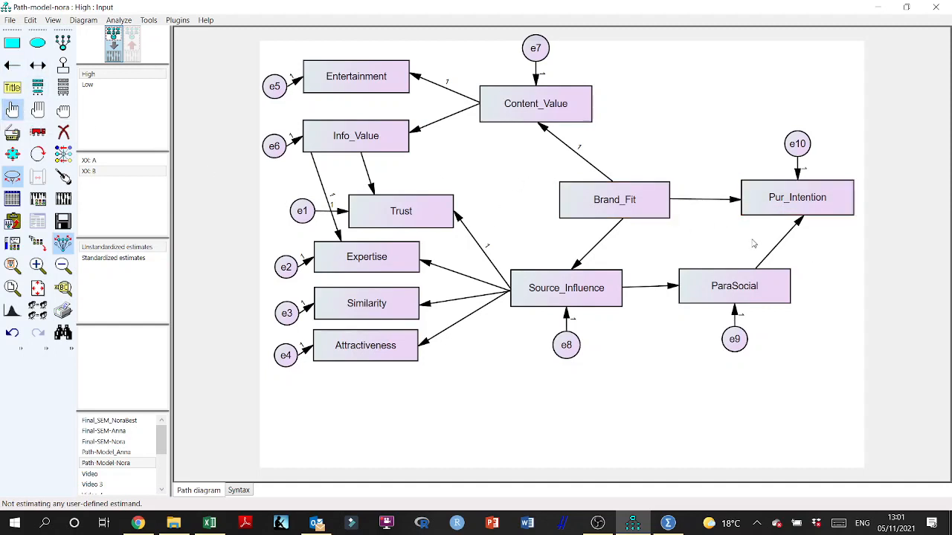
{"action": "left_click", "coordinate": [88, 75]}
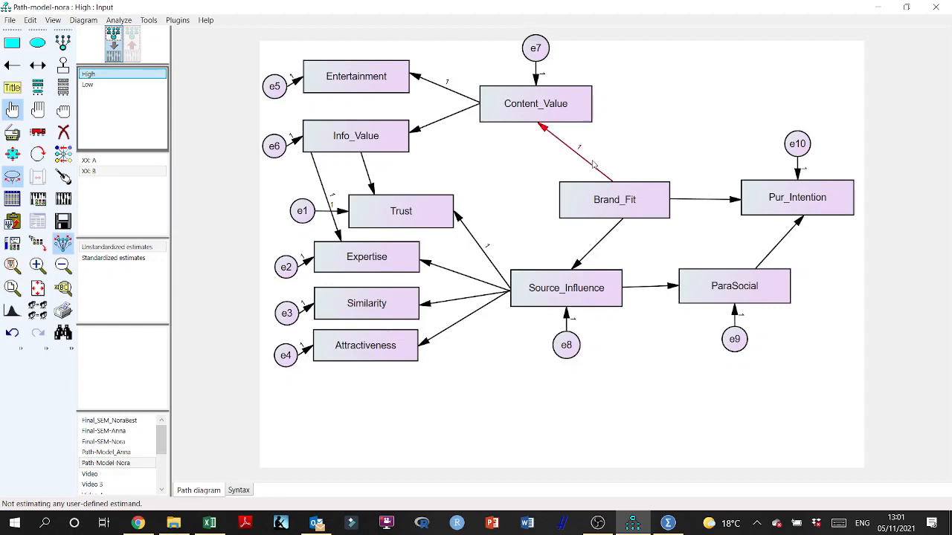
{"action": "double_click", "coordinate": [703, 200]}
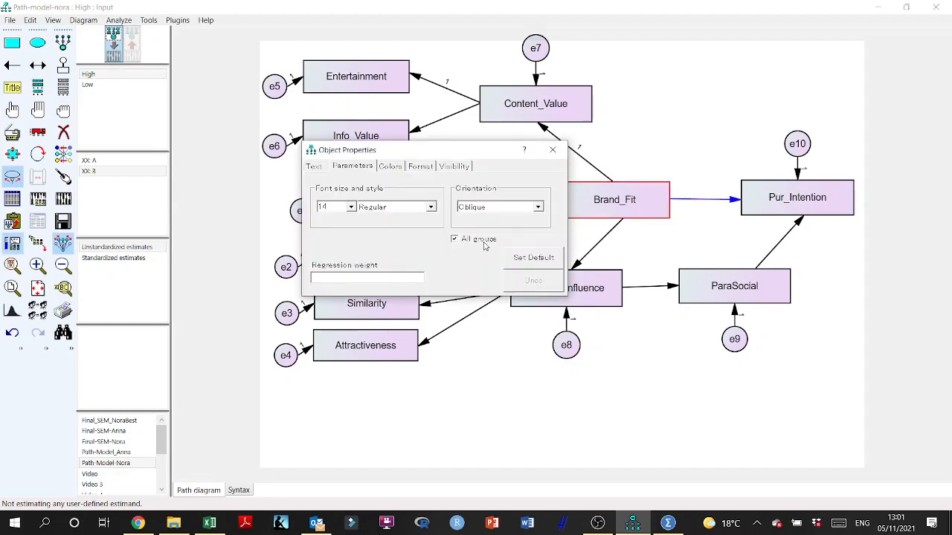
{"action": "left_click", "coordinate": [455, 239]}
{"action": "left_click", "coordinate": [387, 282]}
{"action": "type", "text": "H"}
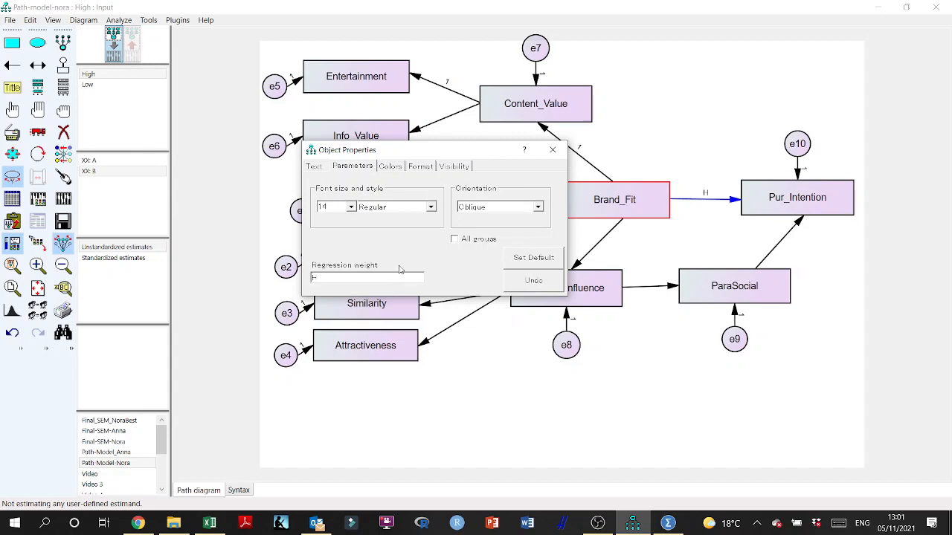
{"action": "left_click", "coordinate": [553, 149]}
Label the Brand_Fit to Pur_Intention regression weight L for the Low group.
{"action": "left_click", "coordinate": [95, 84]}
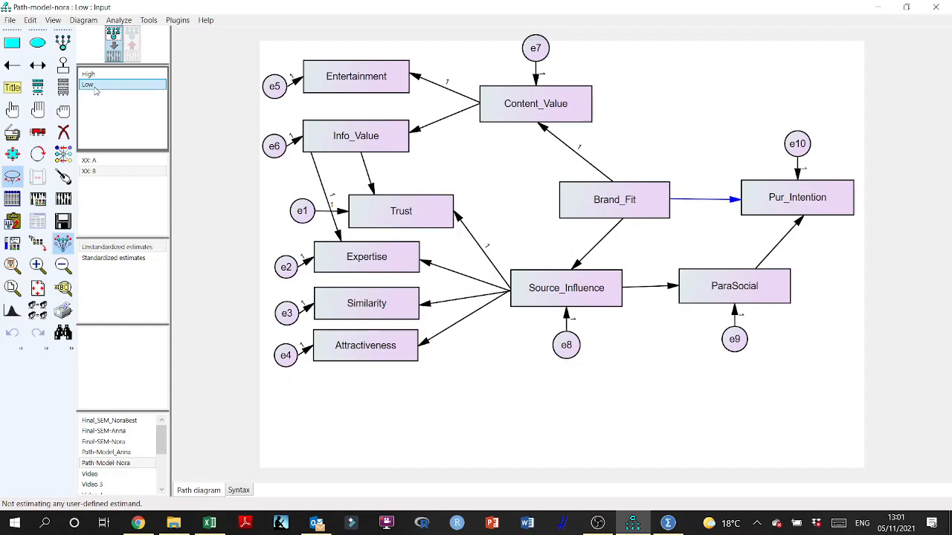
{"action": "double_click", "coordinate": [684, 200]}
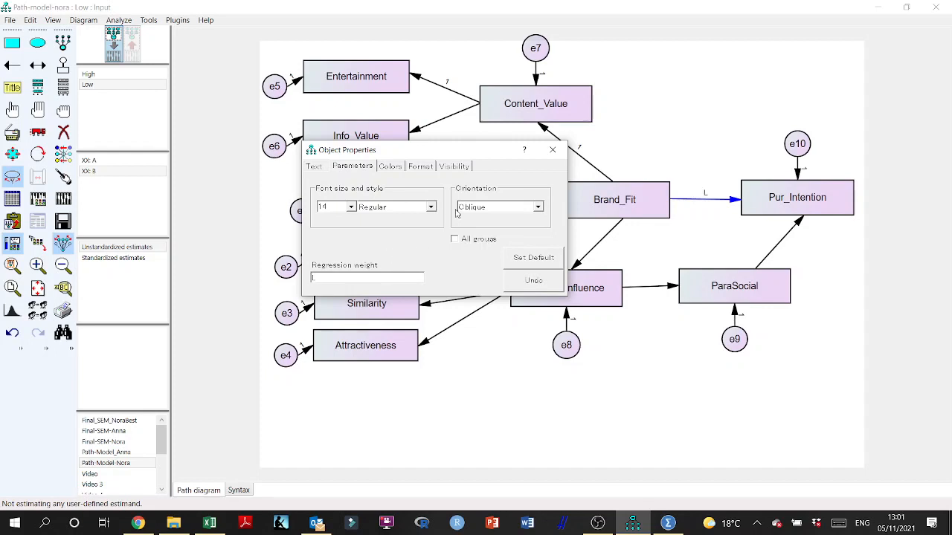
{"action": "left_click", "coordinate": [552, 149]}
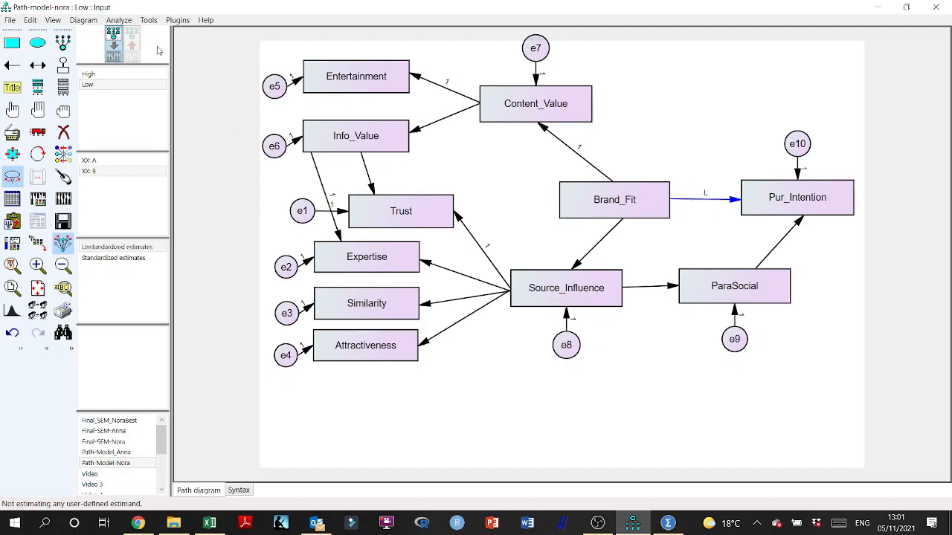
Add a third model in Manage Models and delete it again.
{"action": "left_click", "coordinate": [90, 160]}
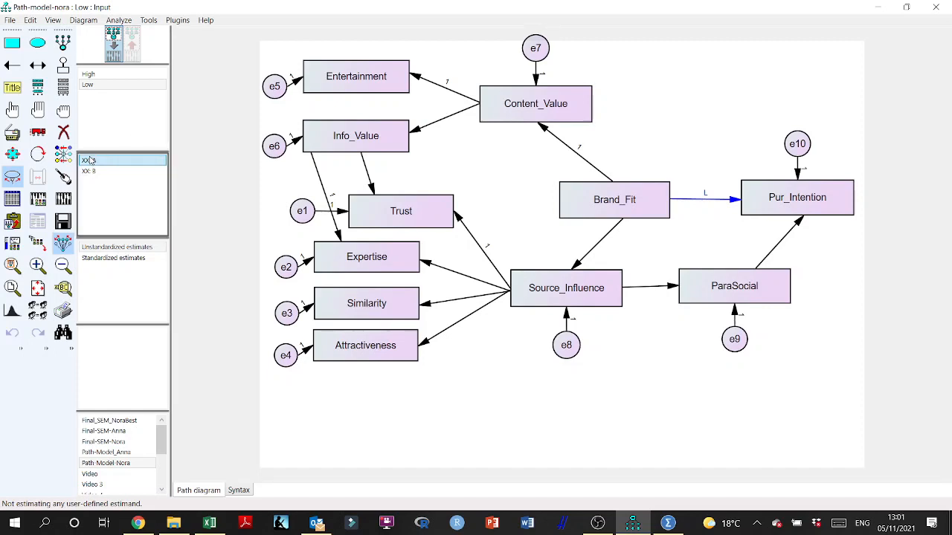
{"action": "double_click", "coordinate": [102, 163]}
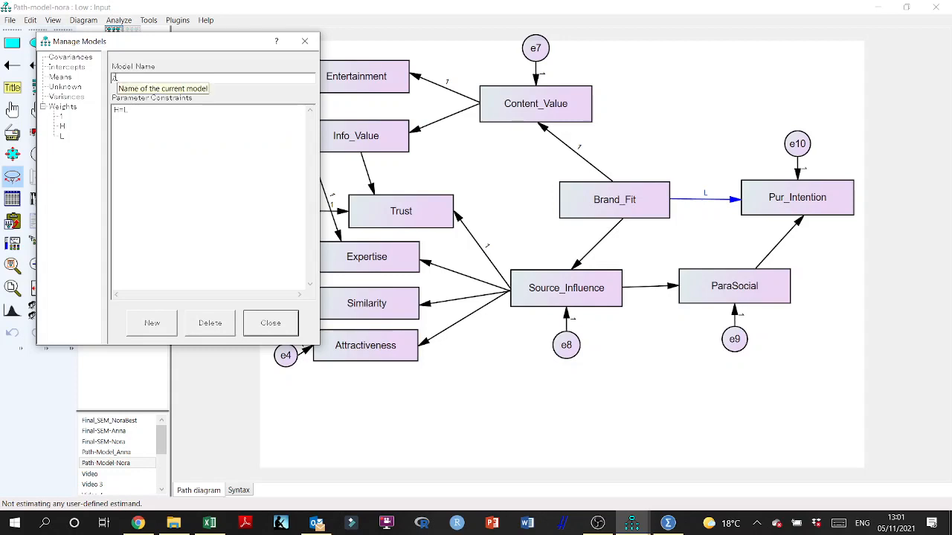
{"action": "left_click", "coordinate": [152, 322]}
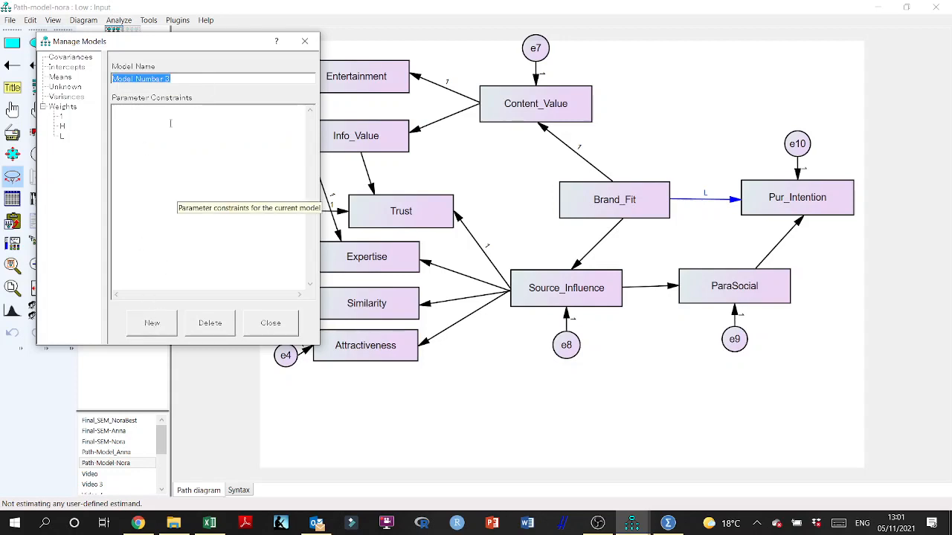
{"action": "left_click", "coordinate": [226, 327]}
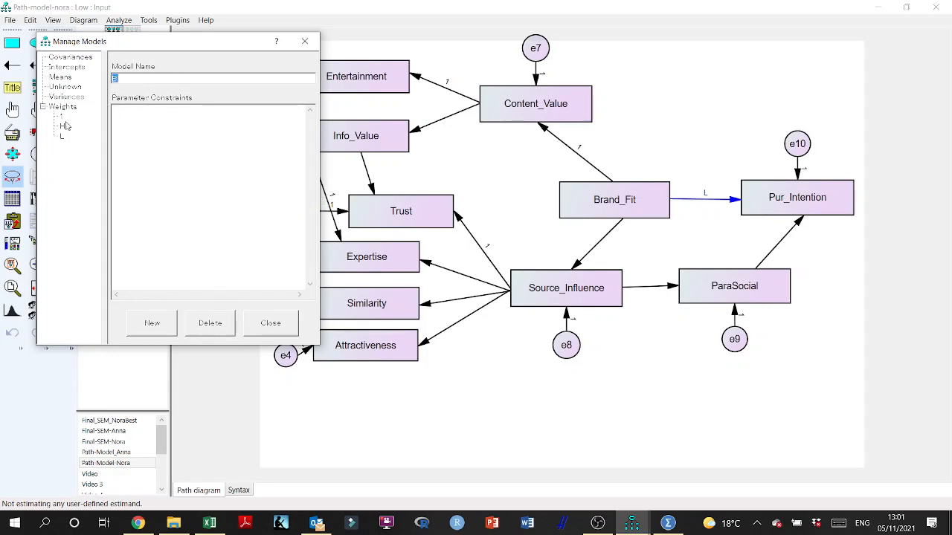
{"action": "left_click", "coordinate": [305, 41]}
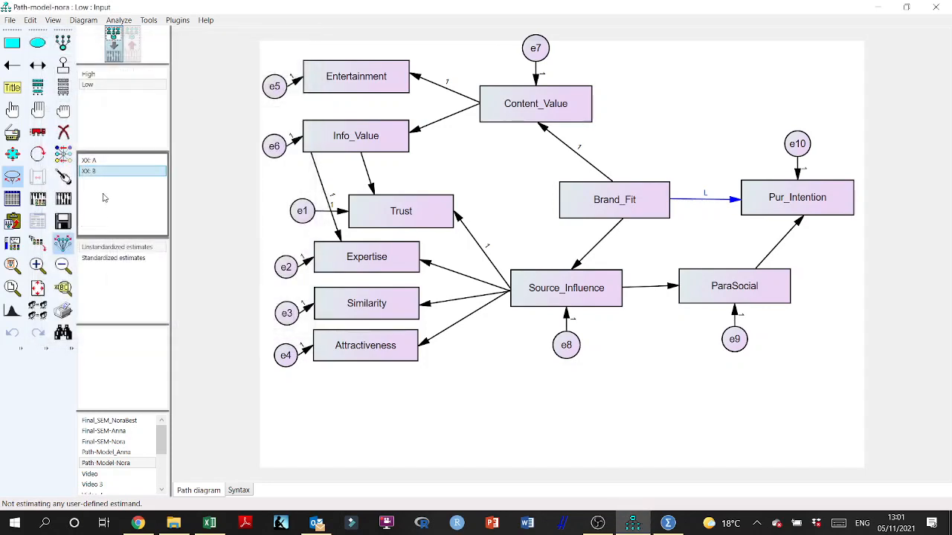
Review the parameter constraints of model A and model B.
{"action": "left_click", "coordinate": [103, 162]}
{"action": "double_click", "coordinate": [103, 162]}
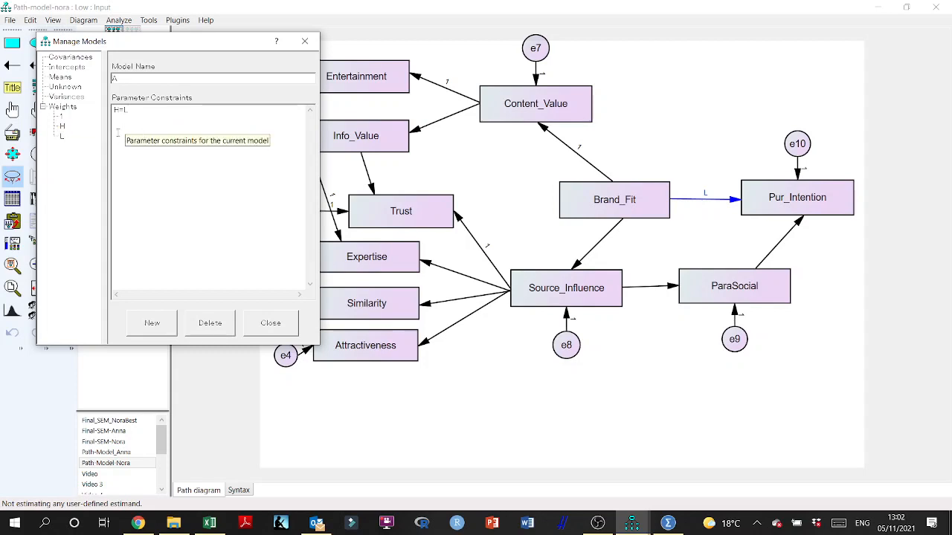
{"action": "left_click", "coordinate": [304, 40]}
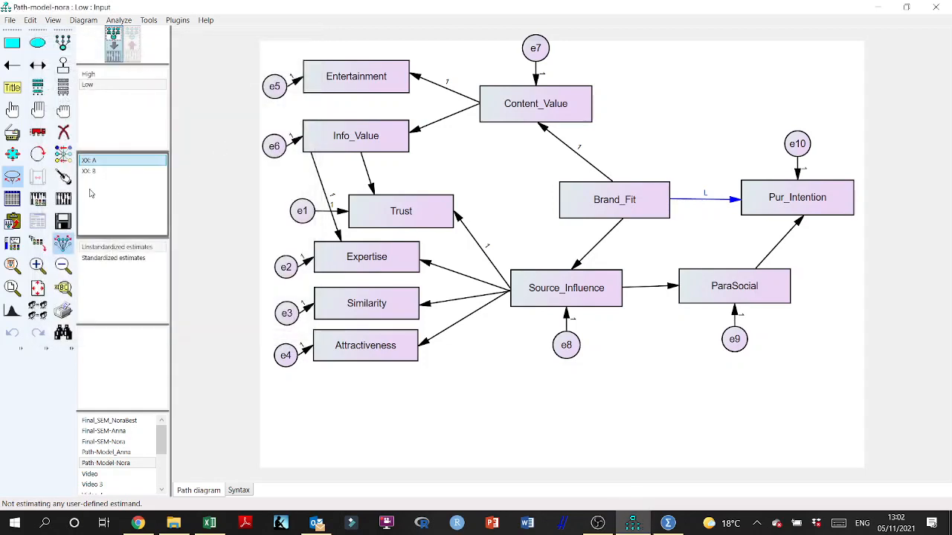
{"action": "double_click", "coordinate": [108, 170]}
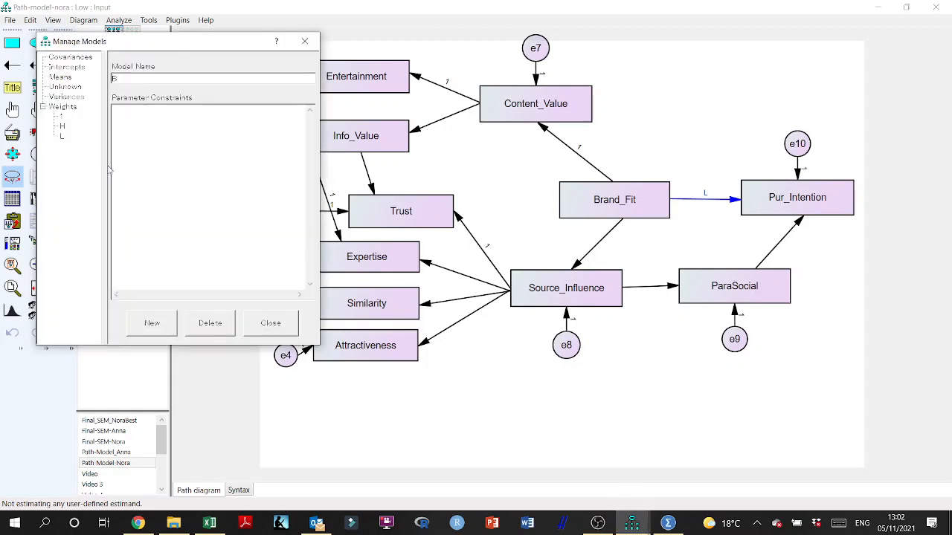
{"action": "left_click", "coordinate": [304, 41]}
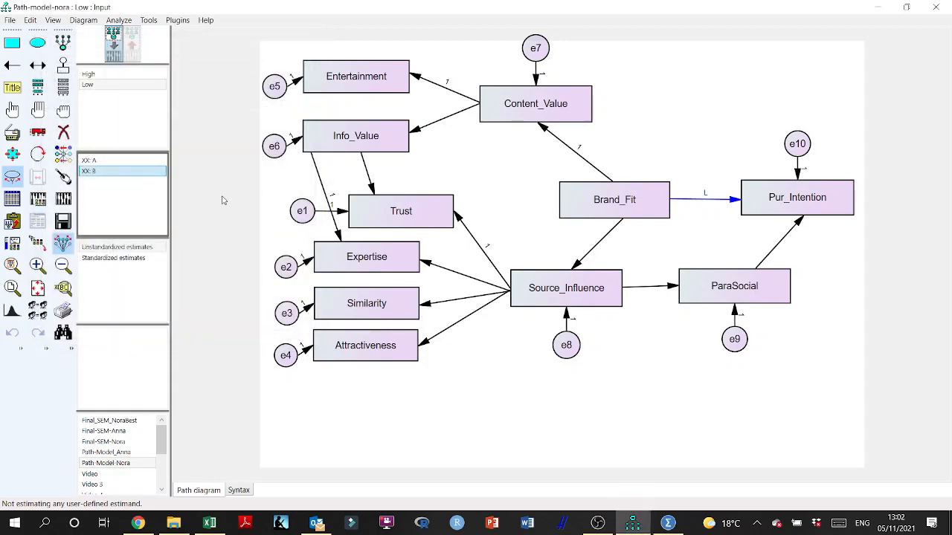
Assign the DataComp-Mine SPSS file as the data file for both the High and Low groups.
{"action": "left_click", "coordinate": [12, 199]}
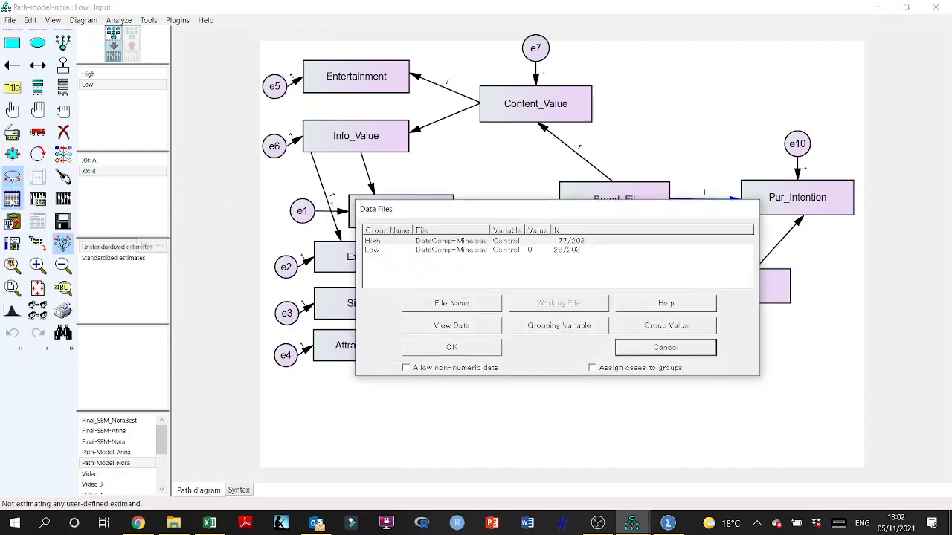
{"action": "left_click", "coordinate": [422, 242]}
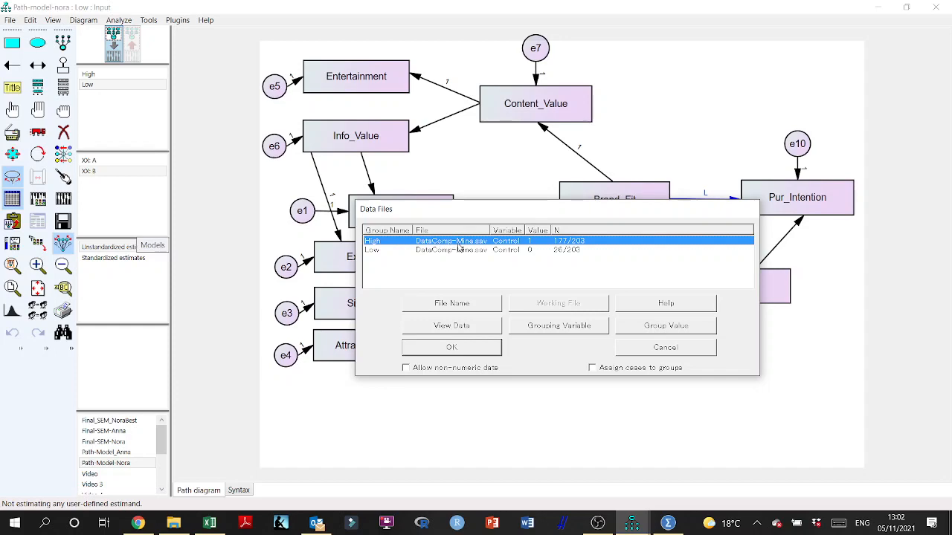
{"action": "left_click", "coordinate": [457, 310]}
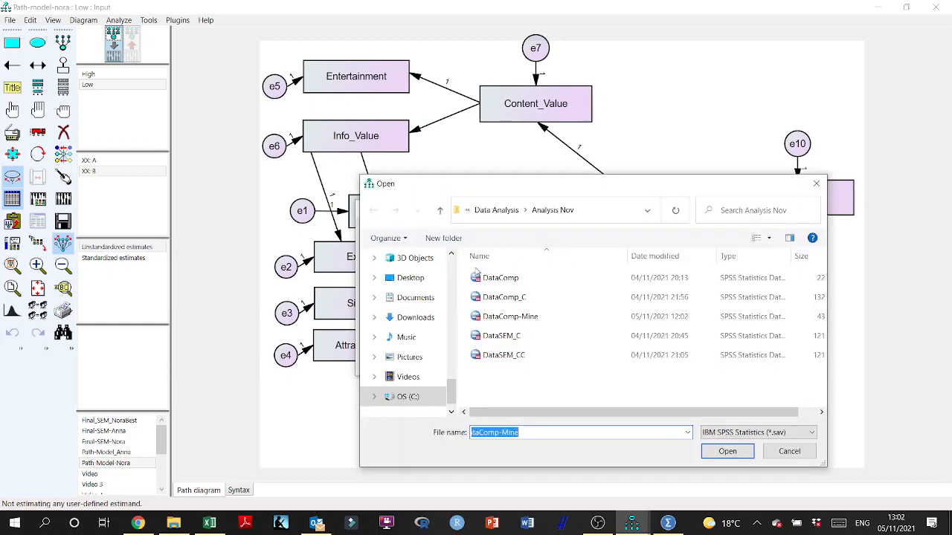
{"action": "left_click", "coordinate": [504, 318]}
{"action": "left_click", "coordinate": [726, 451]}
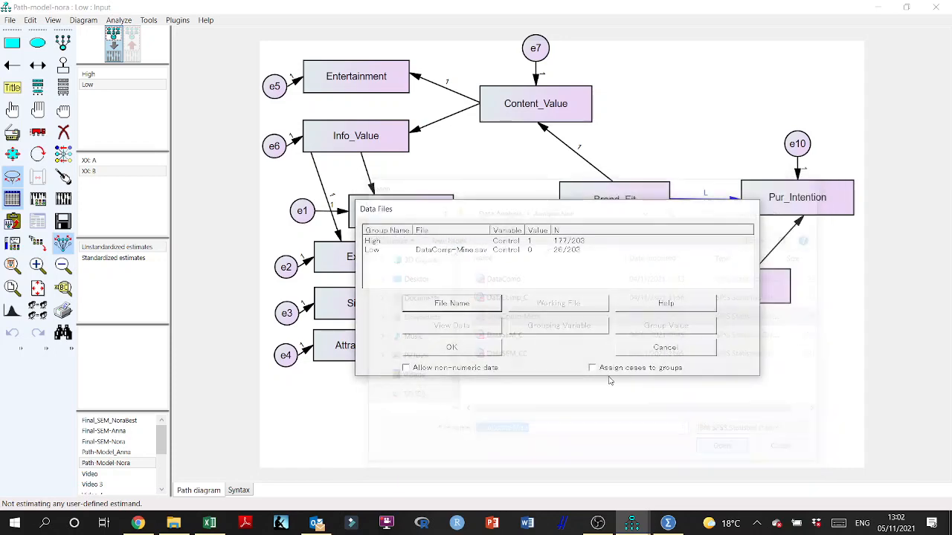
{"action": "left_click", "coordinate": [467, 251]}
{"action": "left_click", "coordinate": [462, 308]}
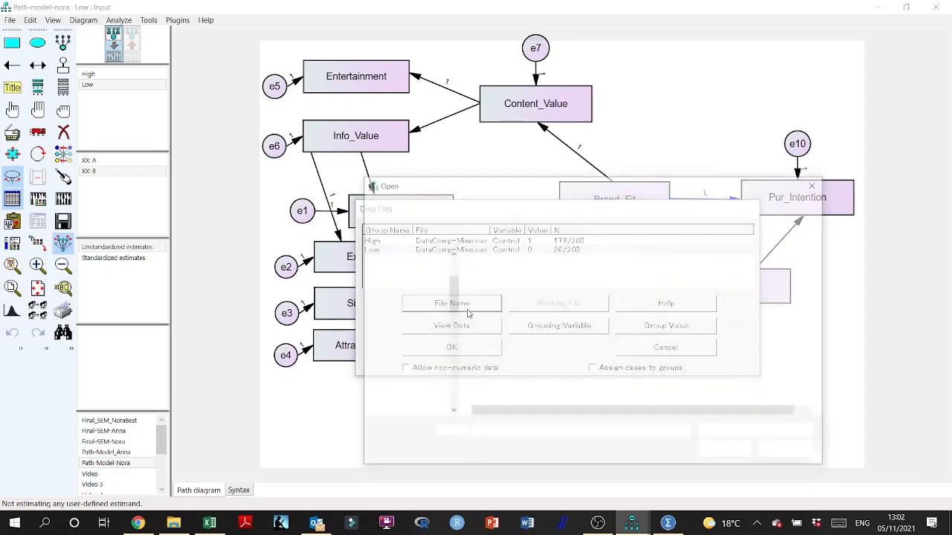
{"action": "double_click", "coordinate": [509, 318]}
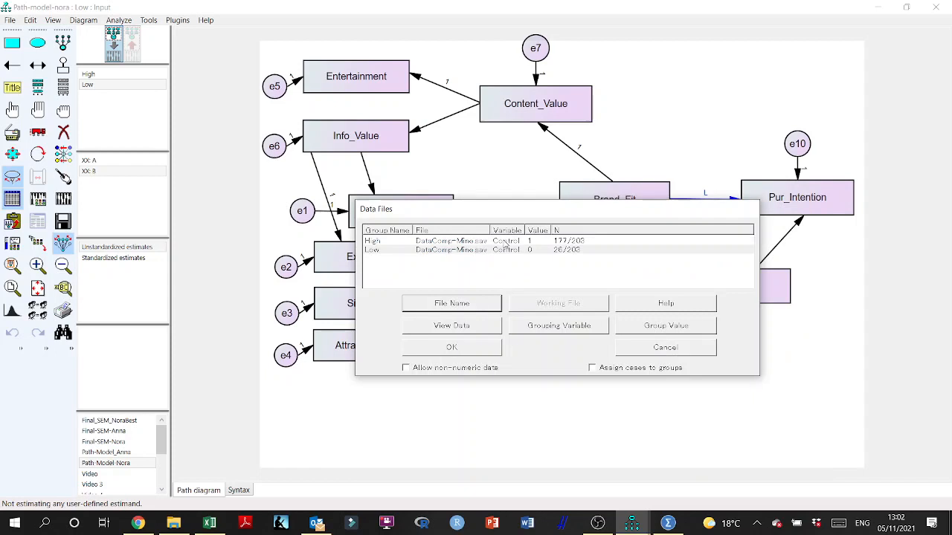
Set the Low group's grouping variable to OpenMind.
{"action": "left_click", "coordinate": [563, 326]}
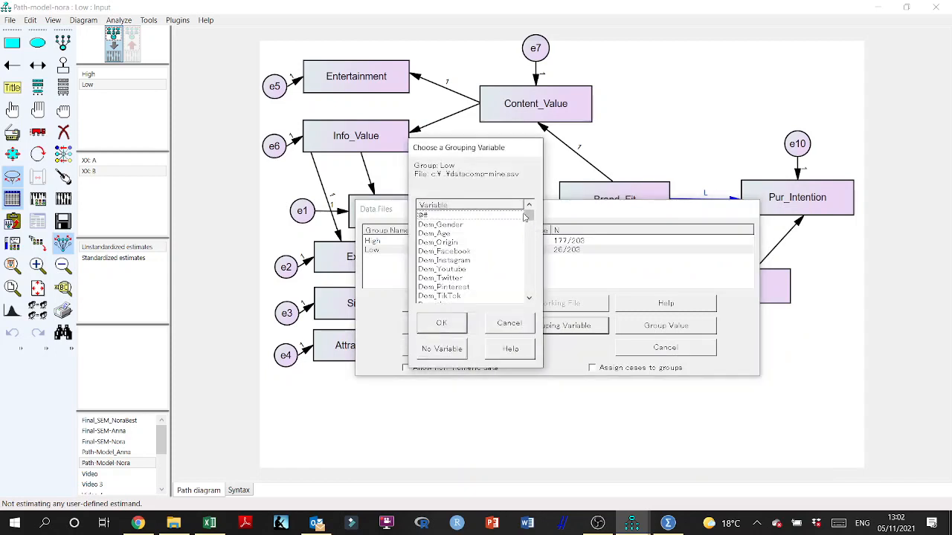
{"action": "mouse_move", "coordinate": [529, 217]}
{"action": "left_mouse_down"}
{"action": "mouse_move", "coordinate": [530, 232]}
{"action": "mouse_move", "coordinate": [530, 223]}
{"action": "left_mouse_up"}
{"action": "left_click", "coordinate": [476, 271]}
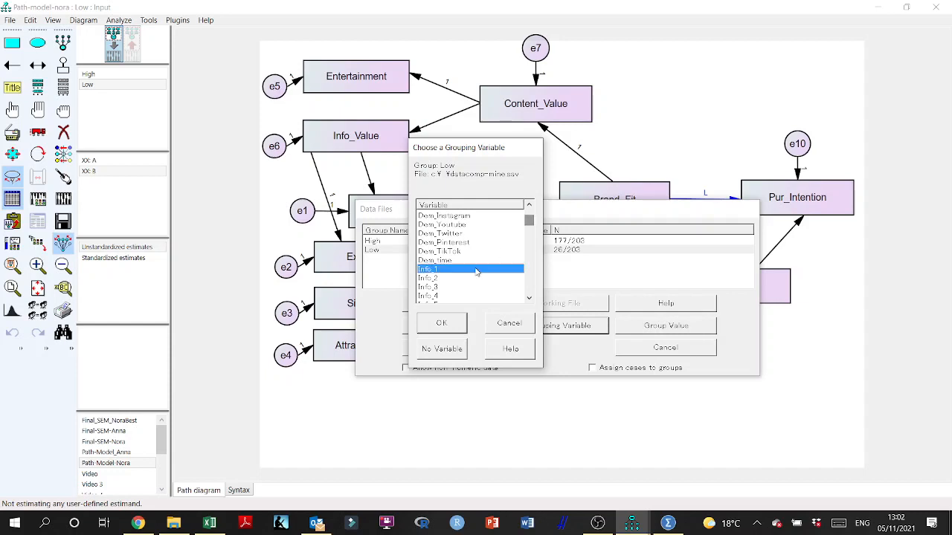
{"action": "key", "text": "r"}
{"action": "key", "text": "r"}
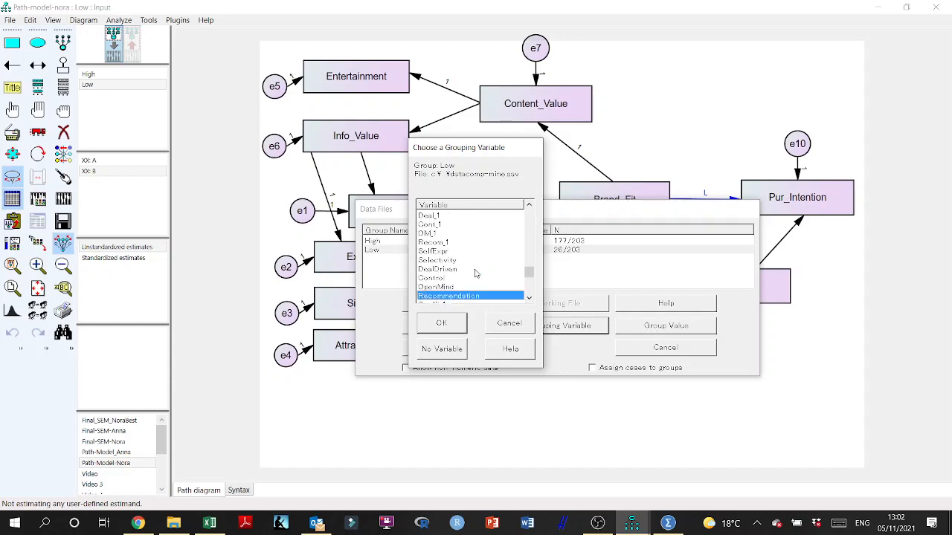
{"action": "left_click", "coordinate": [445, 288]}
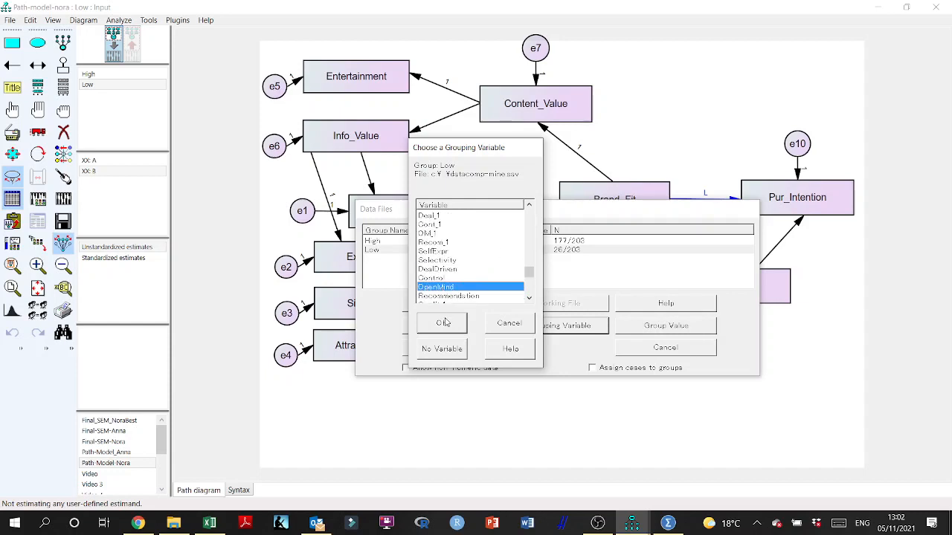
{"action": "left_click", "coordinate": [444, 321]}
Set the High group's grouping variable to OpenMind as well.
{"action": "left_click", "coordinate": [503, 241]}
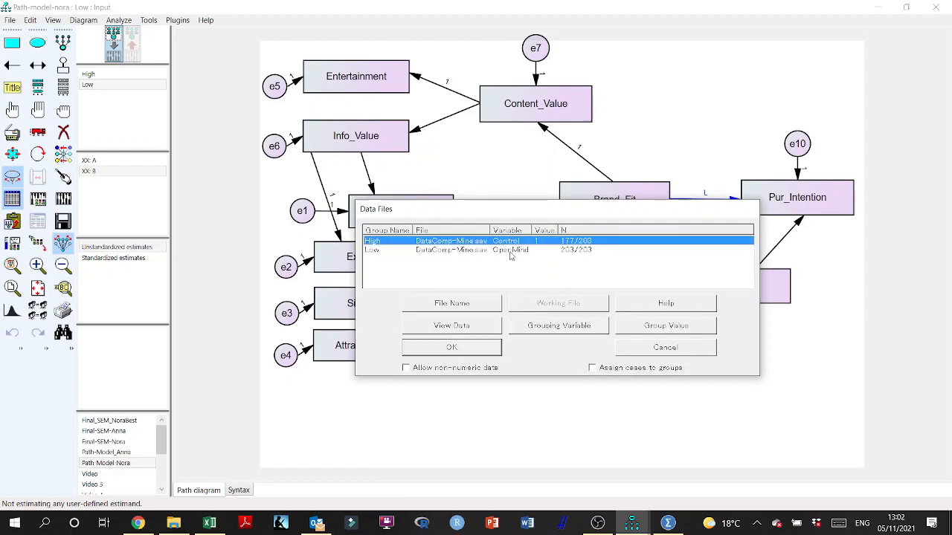
{"action": "left_click", "coordinate": [507, 252]}
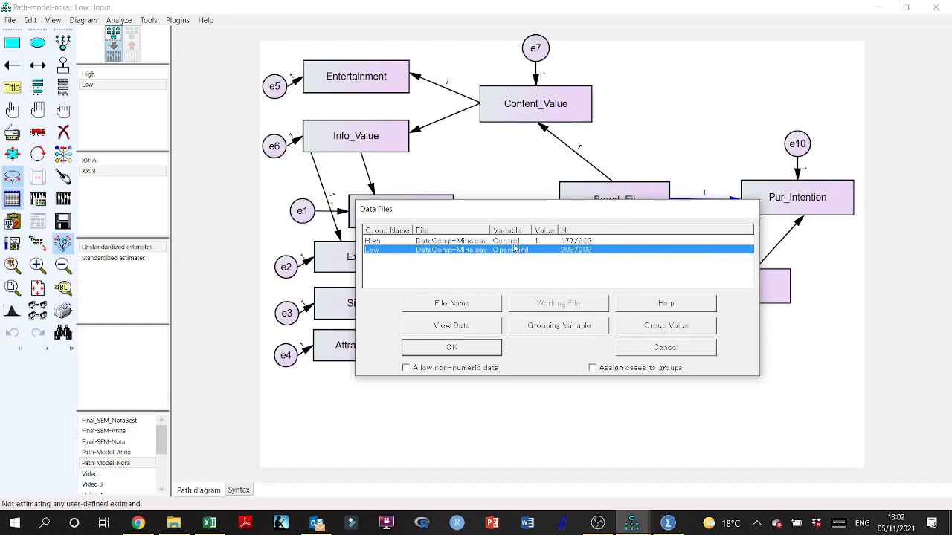
{"action": "left_click", "coordinate": [515, 241]}
{"action": "left_click", "coordinate": [551, 332]}
{"action": "left_click", "coordinate": [460, 261]}
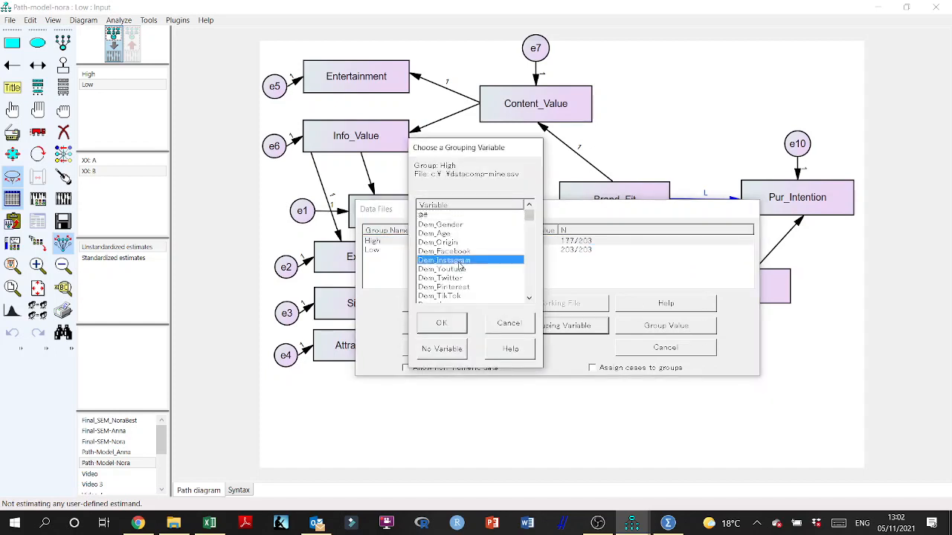
{"action": "key", "text": "r"}
{"action": "key", "text": "r"}
{"action": "left_click", "coordinate": [452, 287]}
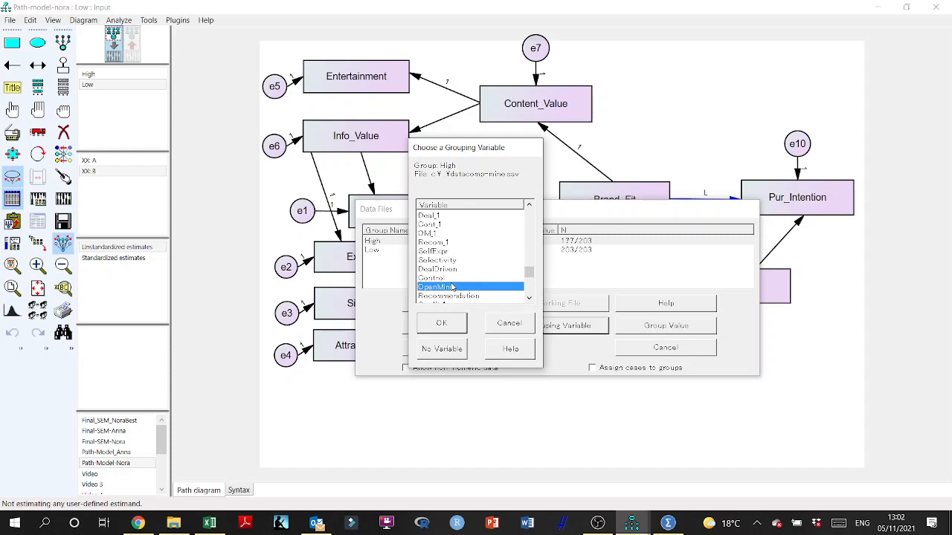
{"action": "left_click", "coordinate": [439, 322]}
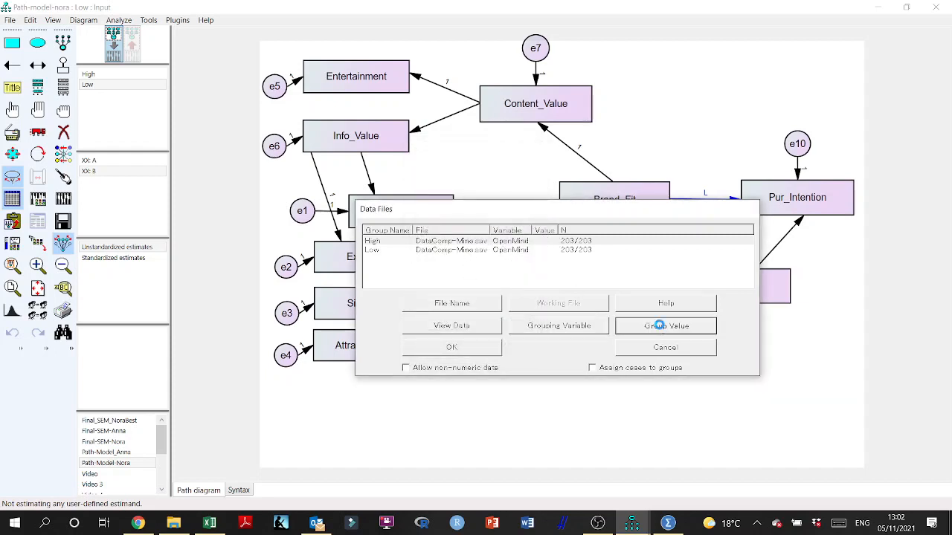
Set the OpenMind group value to 1 for High and 0 for Low, and accept the data file settings.
{"action": "left_click", "coordinate": [663, 334]}
{"action": "left_click_drag", "start_coordinate": [480, 151], "coordinate": [667, 161]}
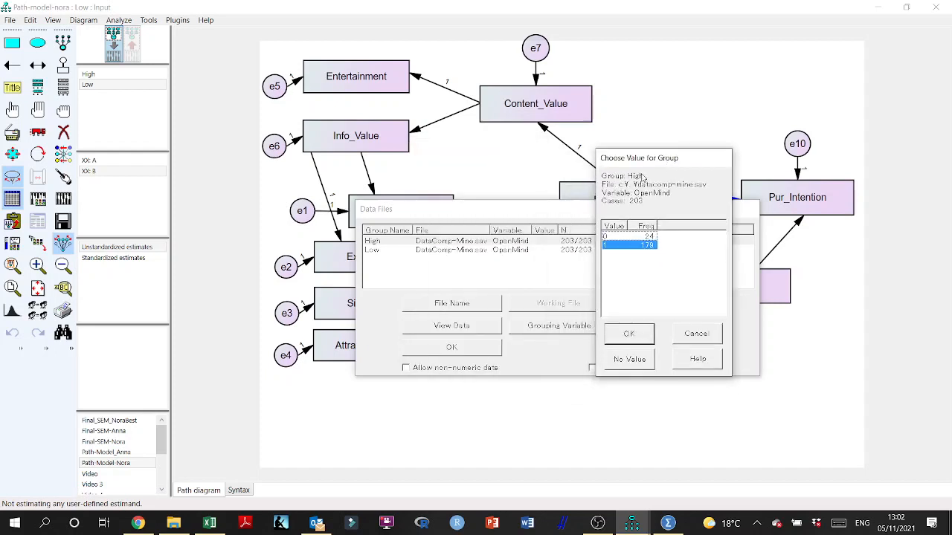
{"action": "left_click", "coordinate": [628, 334]}
{"action": "left_click", "coordinate": [529, 251]}
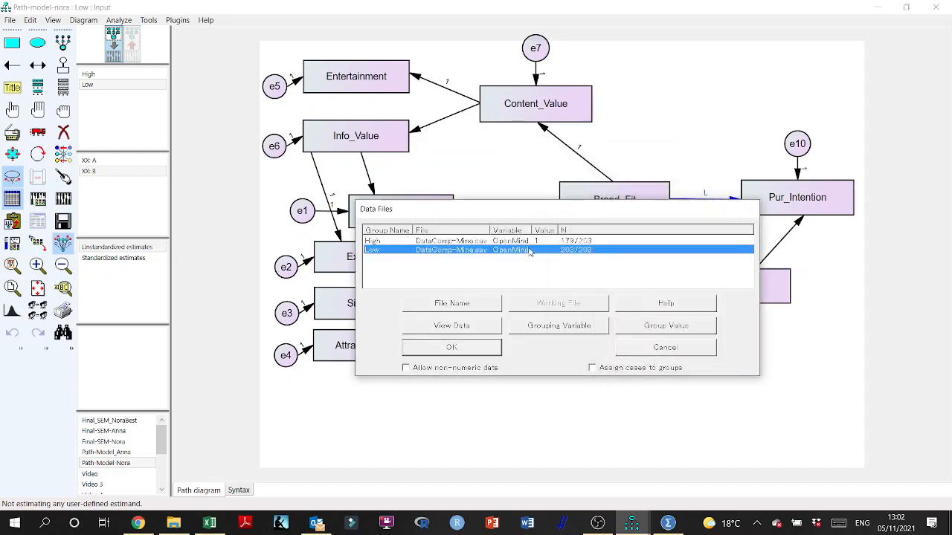
{"action": "left_click", "coordinate": [638, 331]}
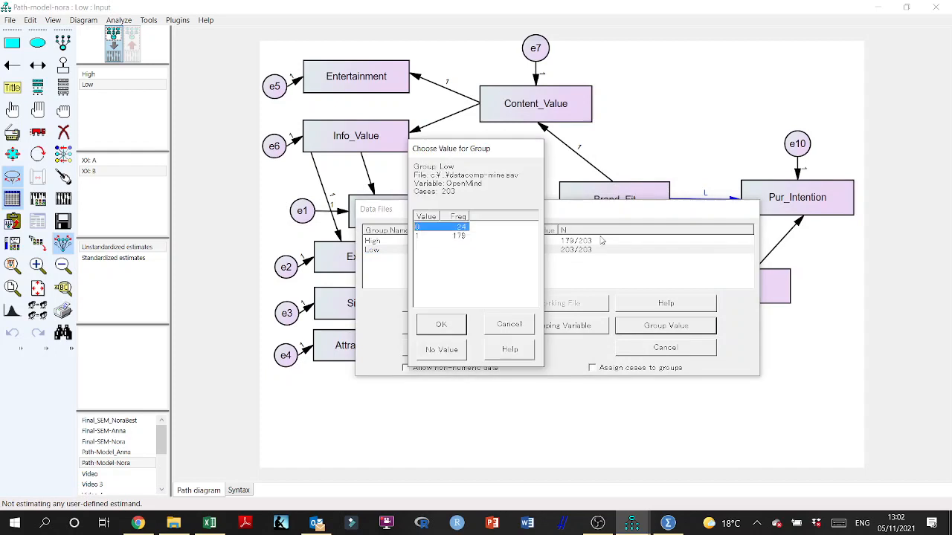
{"action": "left_click", "coordinate": [451, 323]}
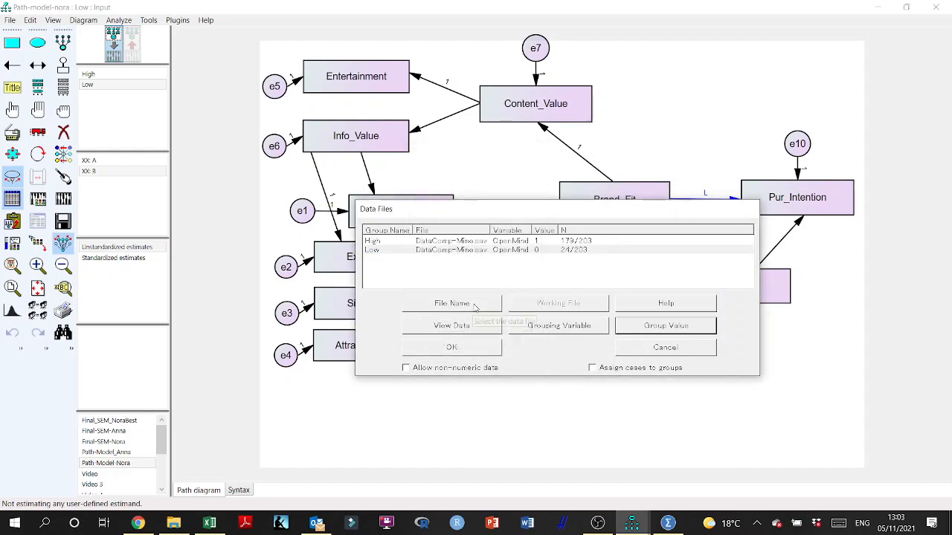
{"action": "left_click", "coordinate": [471, 351]}
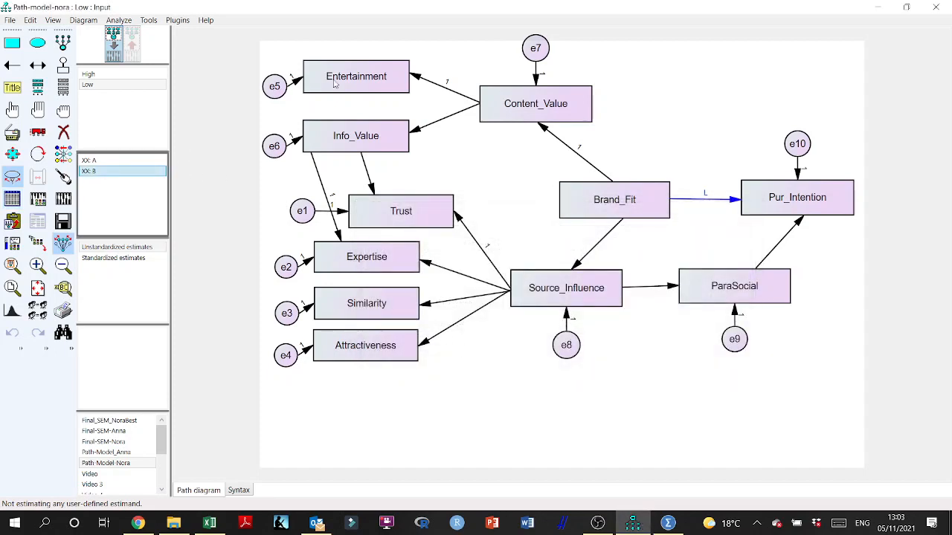
Calculate the estimates and view the Model Comparison results in the text output.
{"action": "left_click", "coordinate": [63, 198]}
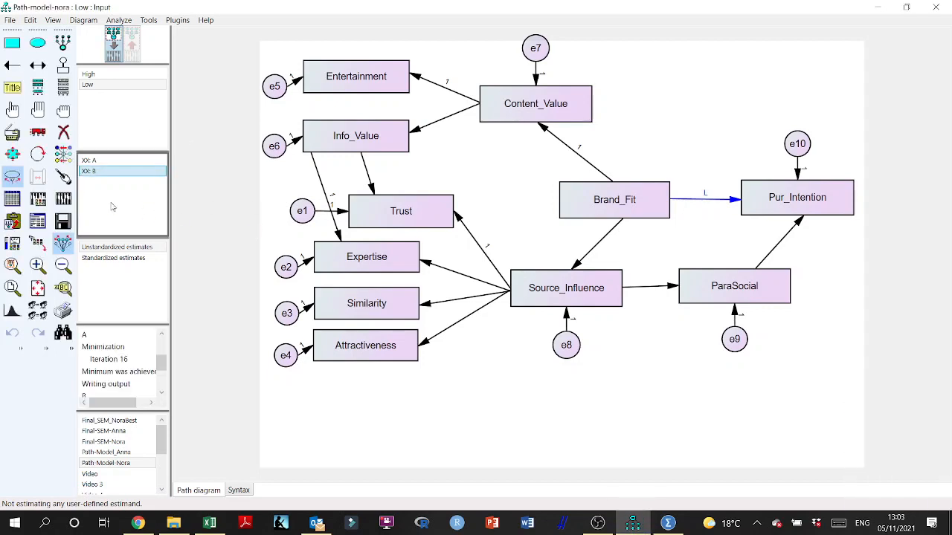
{"action": "left_click", "coordinate": [37, 221]}
{"action": "left_click", "coordinate": [47, 145]}
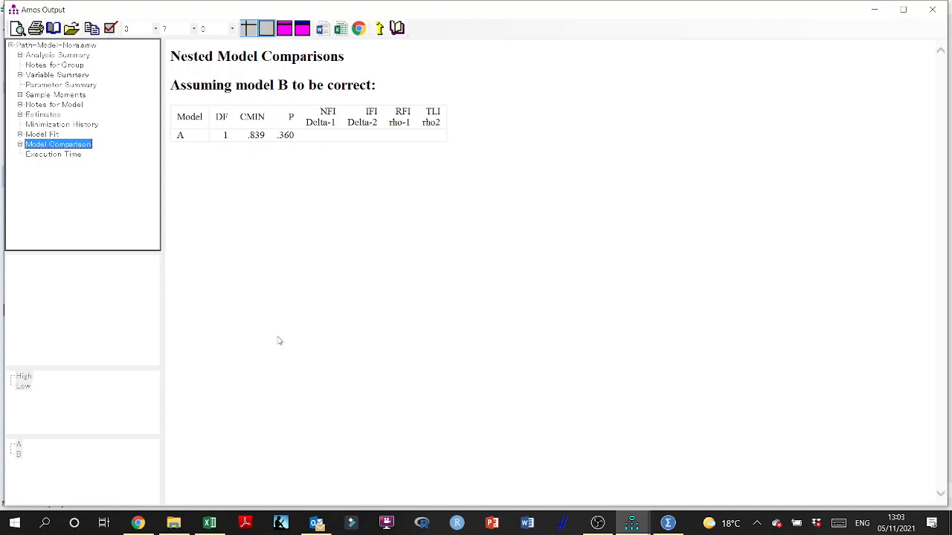
Switch to the Excel results workbook and enter the heading "p-value" in cell G4 of Sheet2.
{"action": "left_click", "coordinate": [210, 523]}
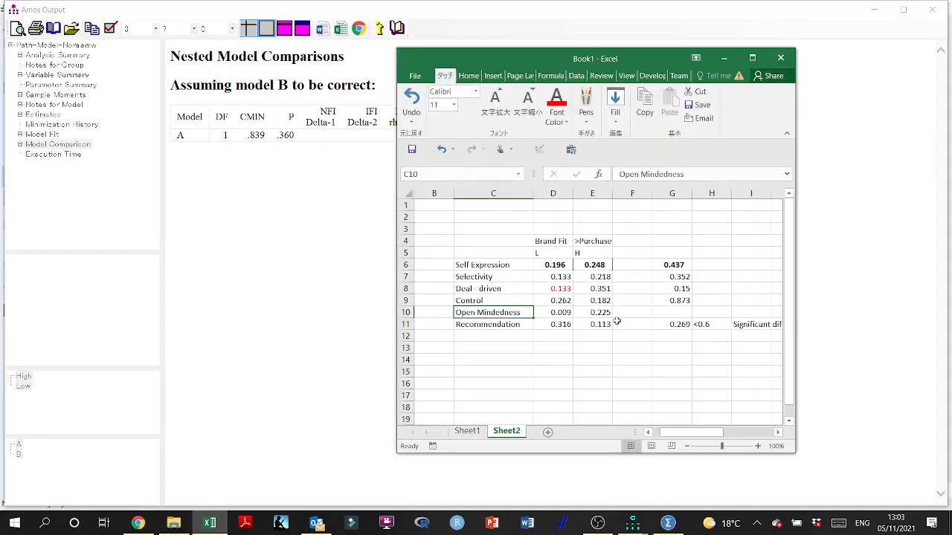
{"action": "left_click", "coordinate": [669, 310]}
{"action": "left_click", "coordinate": [664, 240]}
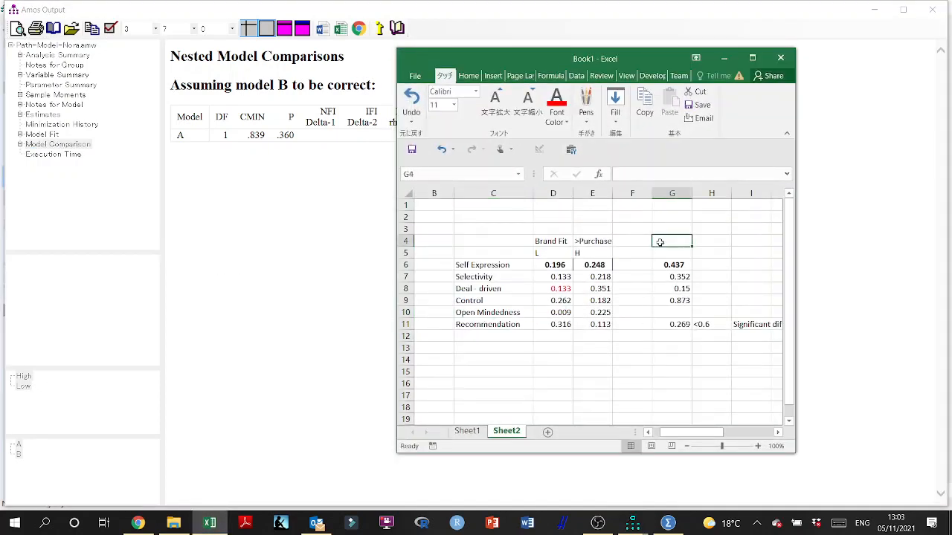
{"action": "type", "text": "p value"}
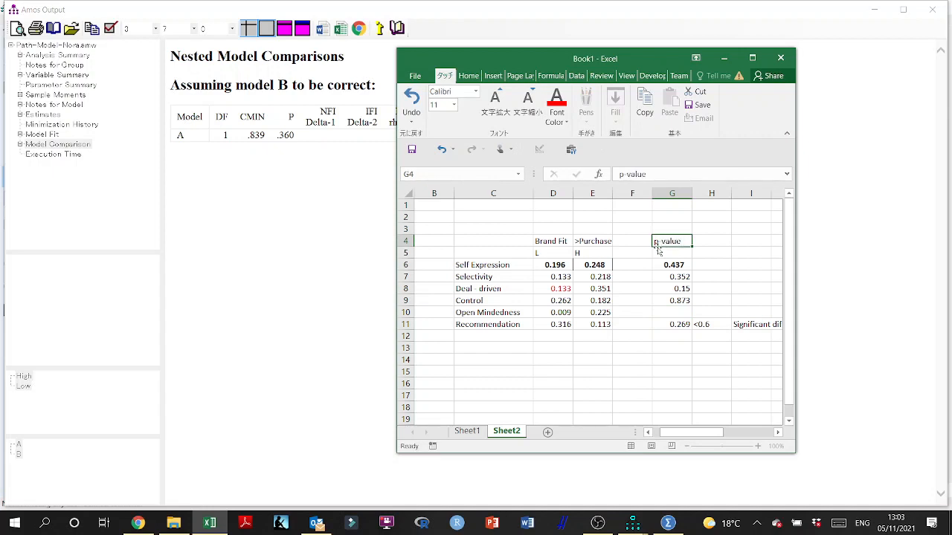
{"action": "key", "text": "Return"}
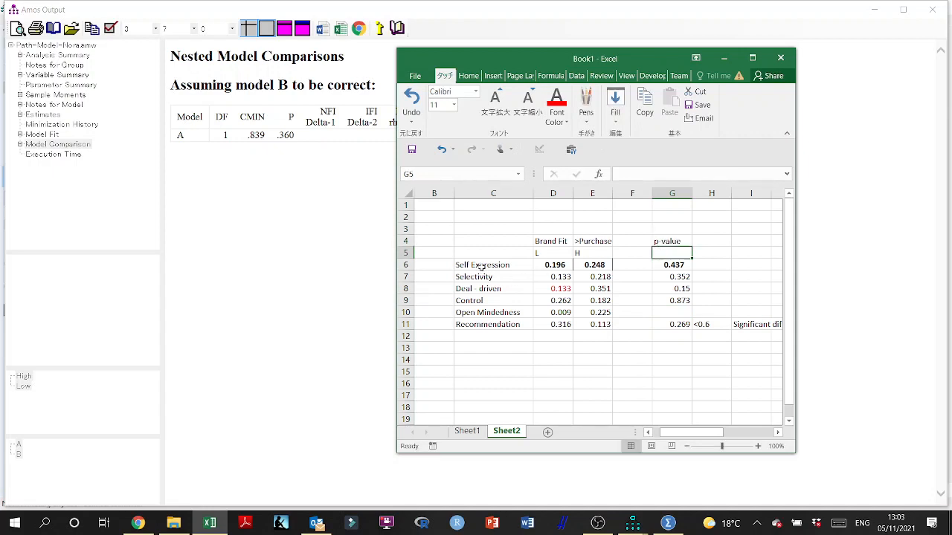
Change the font colour of the Deal-driven and Control values in D8:D9 to black.
{"action": "left_click_drag", "start_coordinate": [481, 268], "coordinate": [496, 335]}
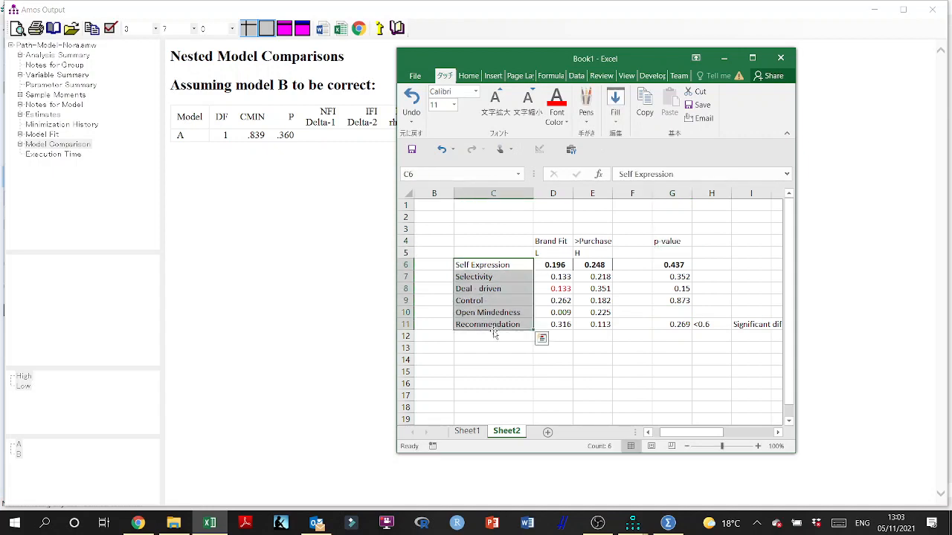
{"action": "left_click_drag", "start_coordinate": [560, 289], "coordinate": [562, 301]}
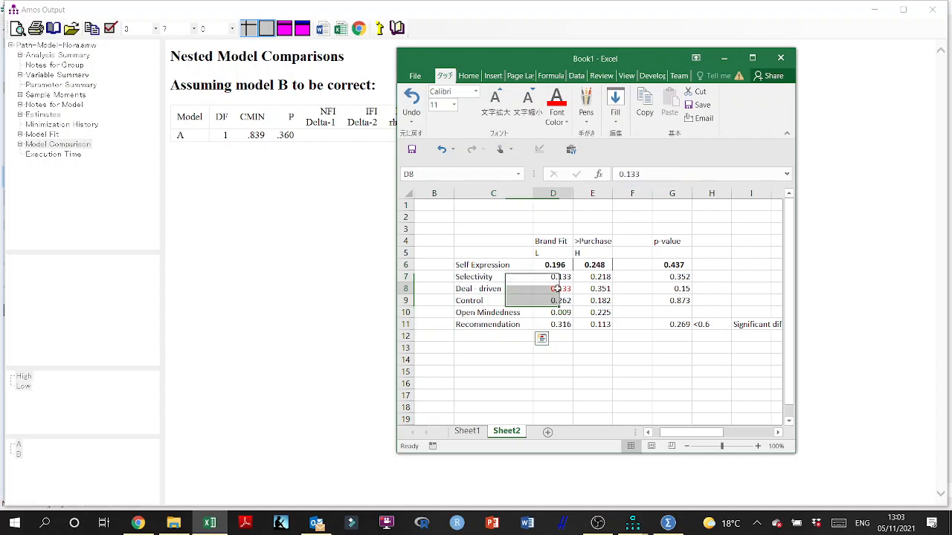
{"action": "left_click", "coordinate": [566, 122]}
{"action": "left_click", "coordinate": [563, 159]}
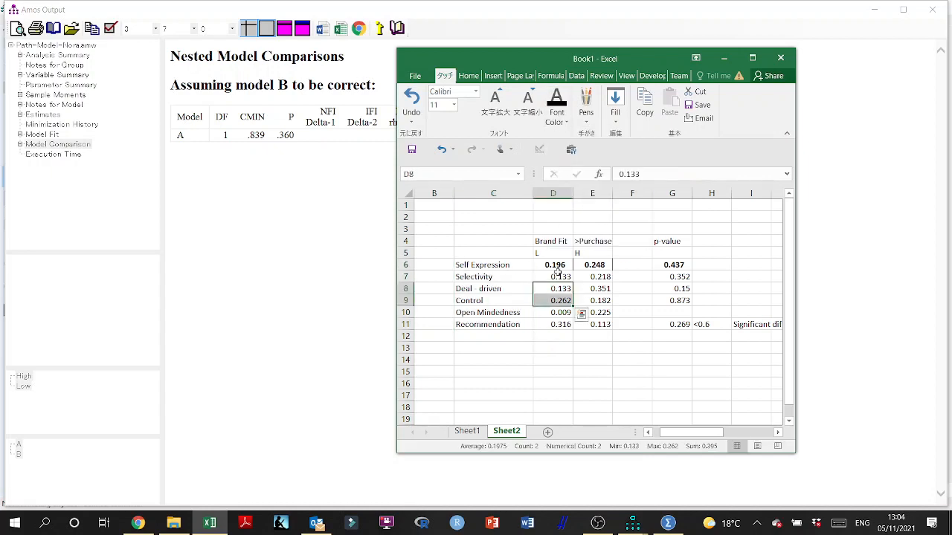
Copy the plain formatting of D8:D9 onto the Low and High coefficients in columns D and E.
{"action": "left_click", "coordinate": [467, 76]}
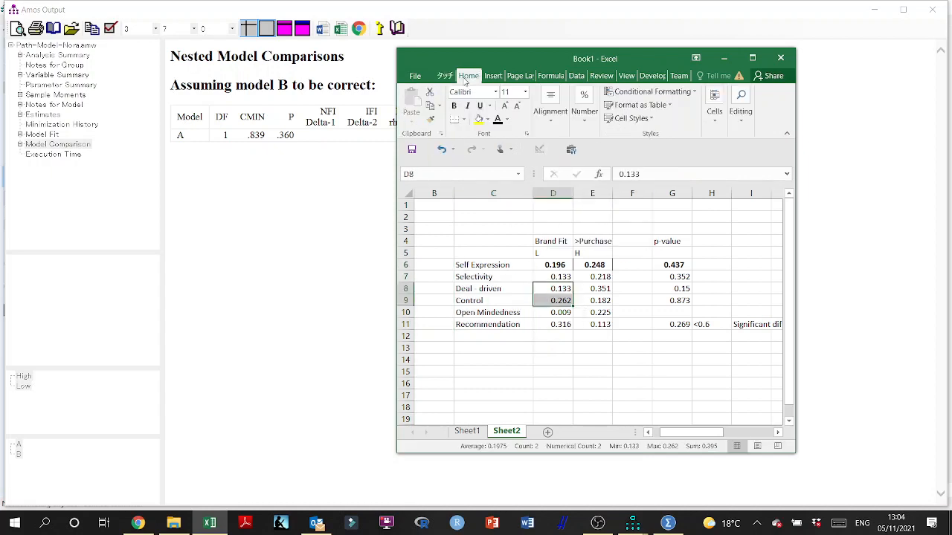
{"action": "left_click", "coordinate": [430, 120]}
{"action": "mouse_move", "coordinate": [558, 265]}
{"action": "left_mouse_down"}
{"action": "mouse_move", "coordinate": [588, 345]}
{"action": "mouse_move", "coordinate": [584, 375]}
{"action": "left_mouse_up"}
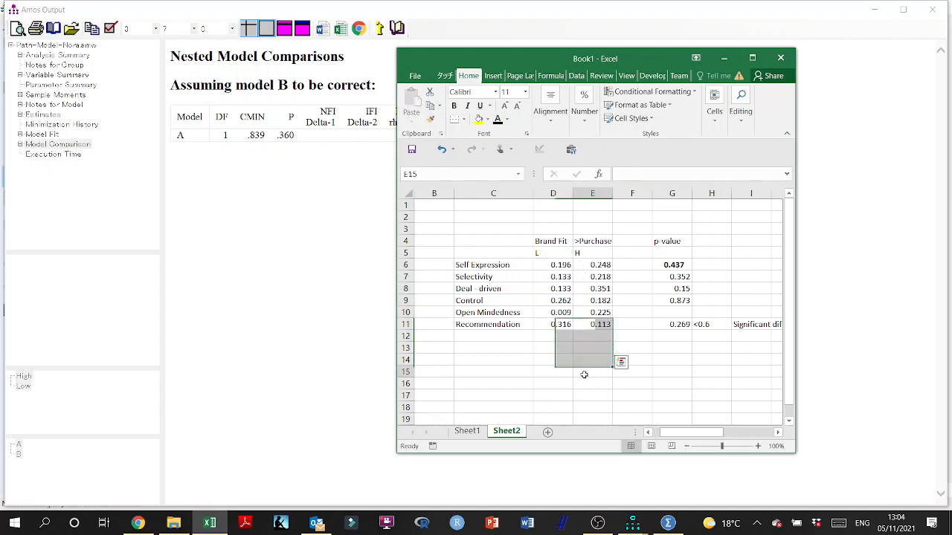
{"action": "left_click_drag", "start_coordinate": [551, 253], "coordinate": [556, 324]}
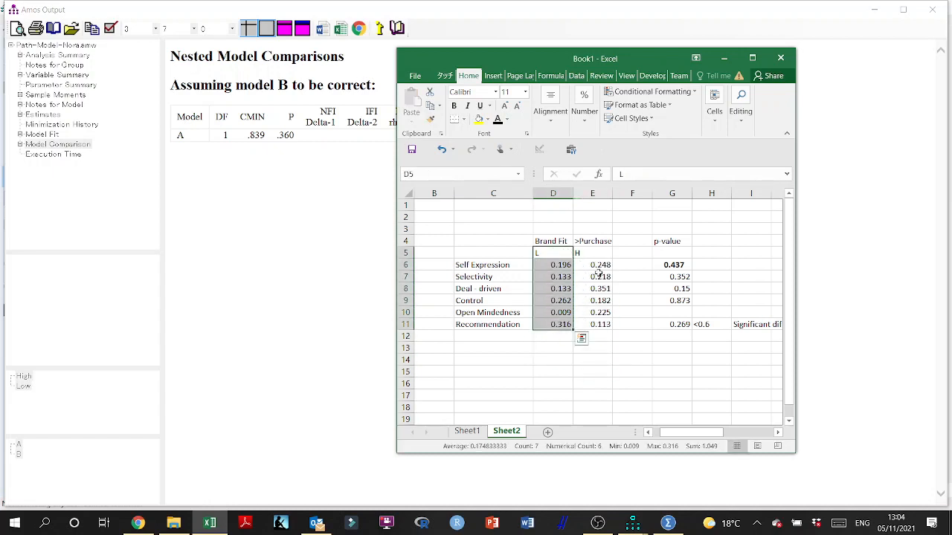
{"action": "left_click_drag", "start_coordinate": [595, 254], "coordinate": [595, 324]}
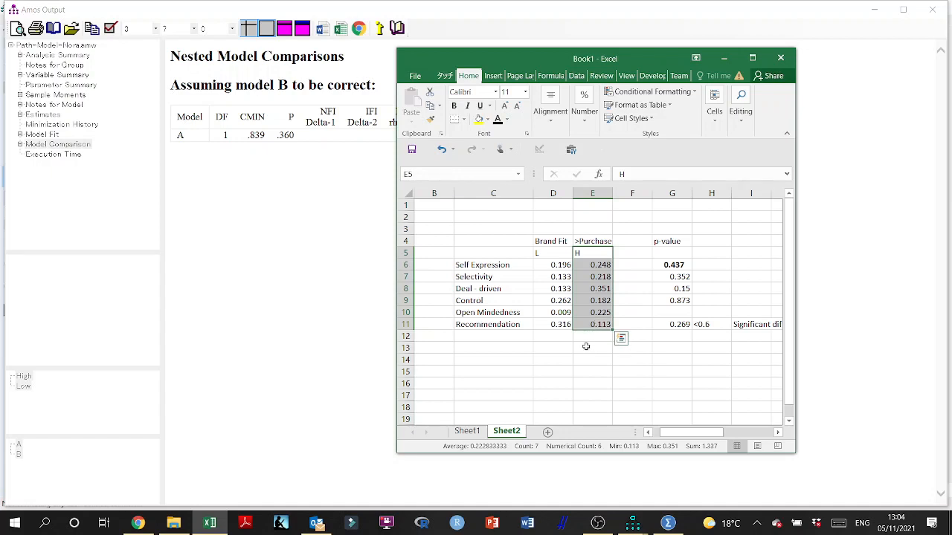
Make the headings in D4:G4 bold.
{"action": "left_click", "coordinate": [676, 242]}
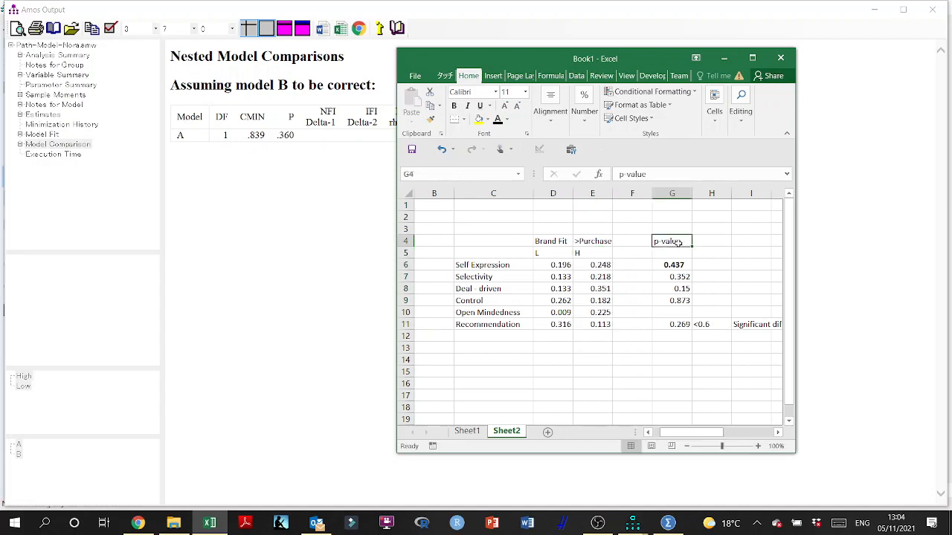
{"action": "left_click_drag", "start_coordinate": [679, 241], "coordinate": [559, 243]}
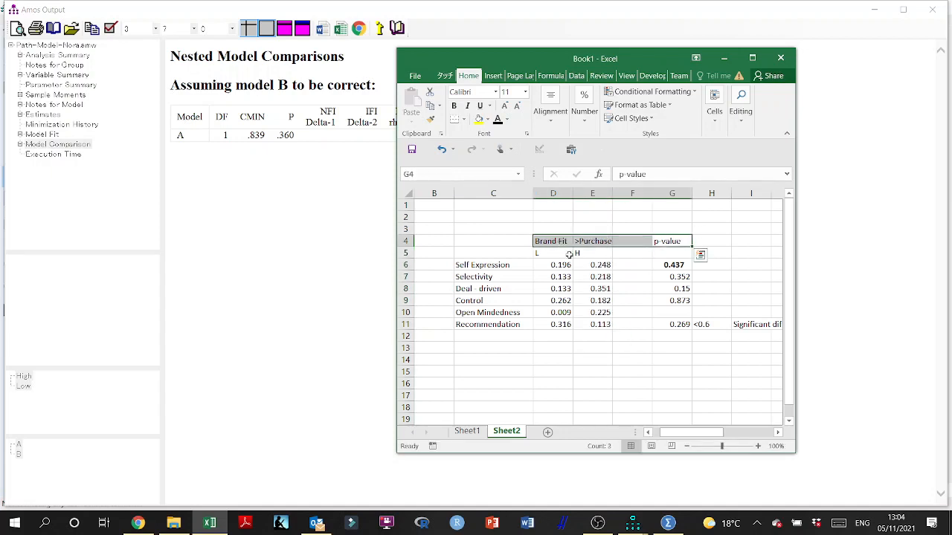
{"action": "key", "text": "ctrl+b"}
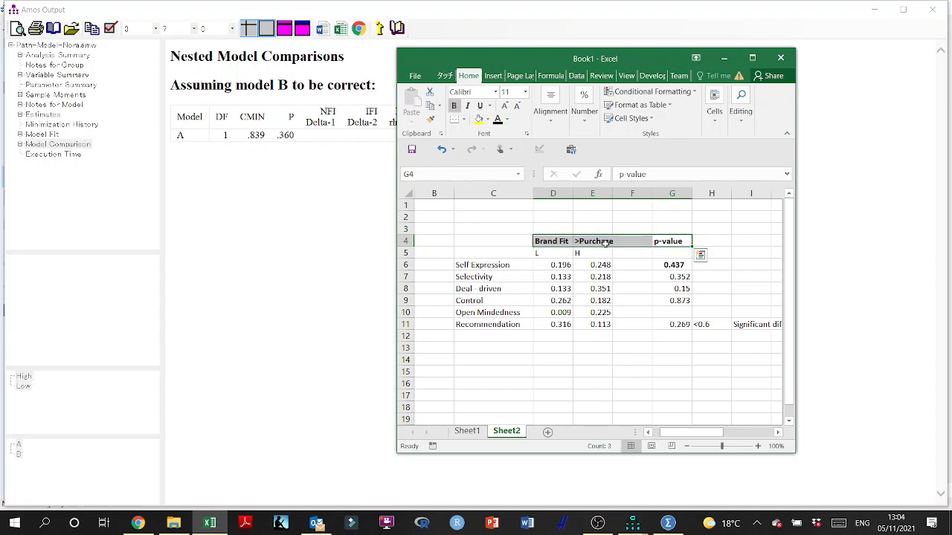
Left-align the p-values in G6:G11 and give them all a regular, non-bold weight.
{"action": "mouse_move", "coordinate": [674, 265]}
{"action": "left_mouse_down"}
{"action": "mouse_move", "coordinate": [674, 326]}
{"action": "mouse_move", "coordinate": [674, 267]}
{"action": "left_mouse_up"}
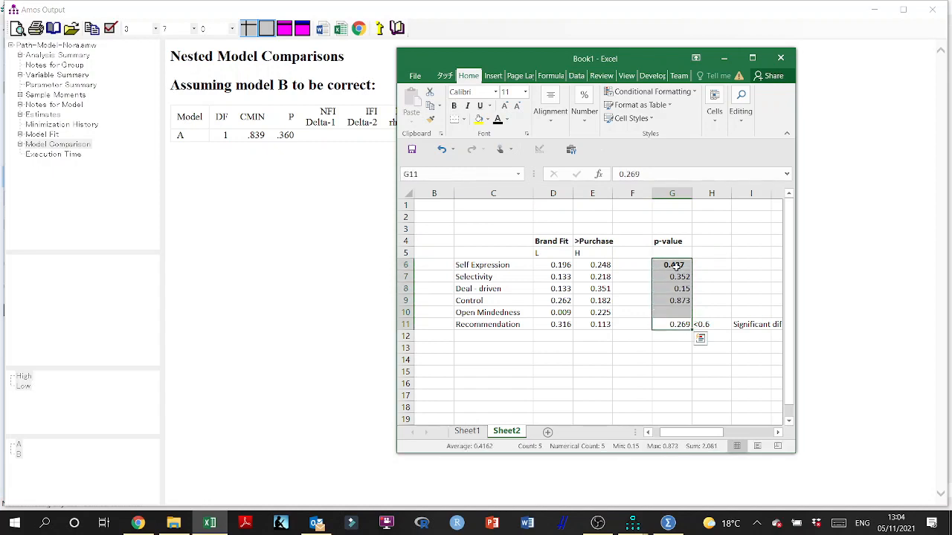
{"action": "key", "text": "ctrl+b"}
{"action": "key", "text": "ctrl+q"}
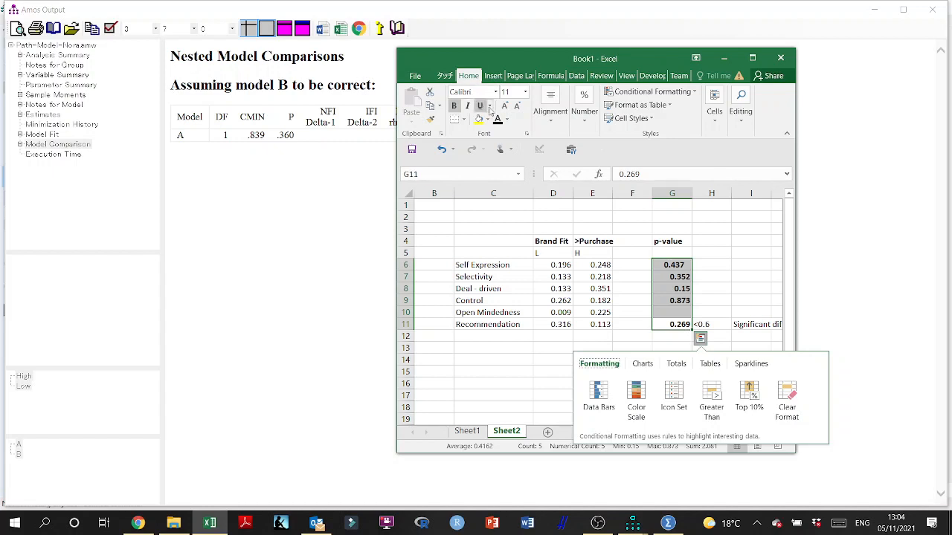
{"action": "left_click", "coordinate": [552, 111]}
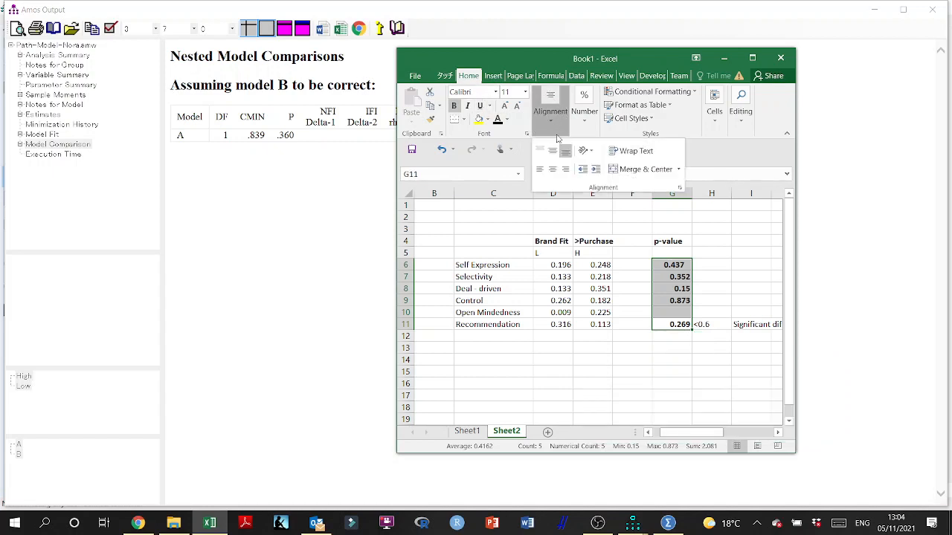
{"action": "left_click", "coordinate": [541, 170]}
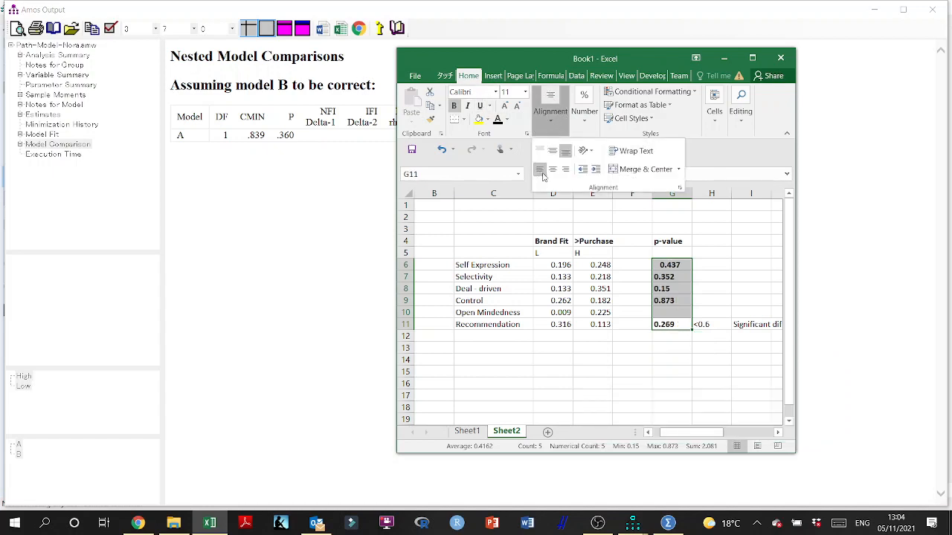
{"action": "key", "text": "ctrl+b"}
Copy the formatting of the Selectivity p-value in G7 onto the Self Expression p-value in G6.
{"action": "double_click", "coordinate": [659, 266]}
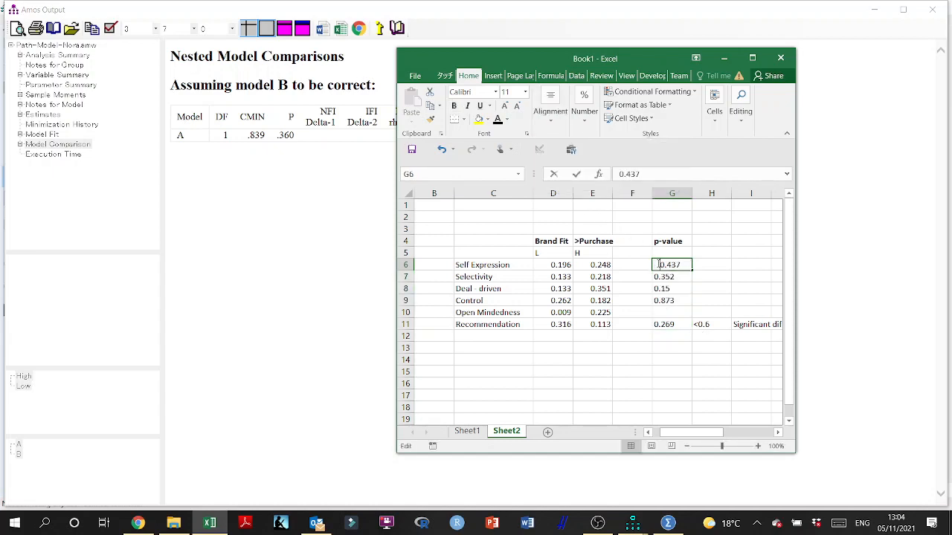
{"action": "left_click", "coordinate": [714, 269]}
{"action": "left_click", "coordinate": [673, 267]}
{"action": "left_click", "coordinate": [672, 276]}
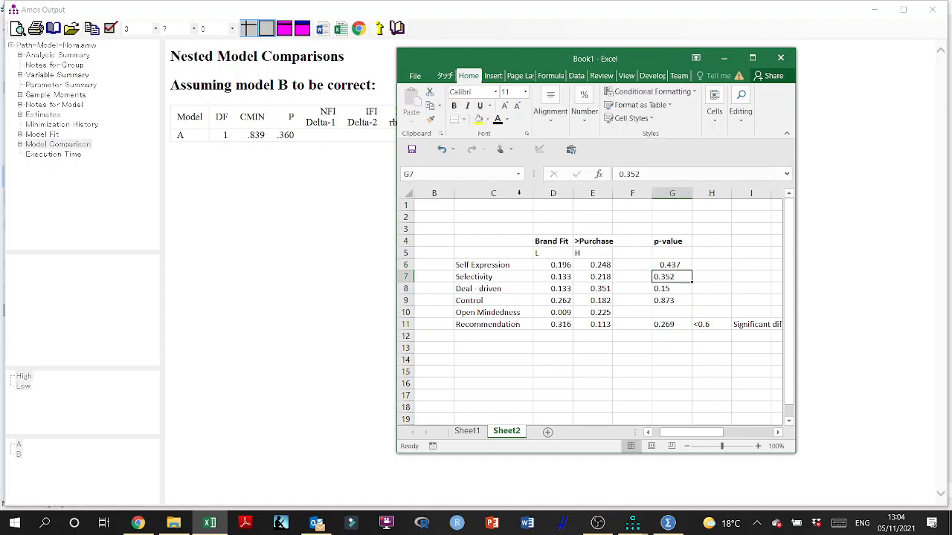
{"action": "left_click", "coordinate": [430, 120]}
{"action": "left_click", "coordinate": [669, 265]}
{"action": "left_click", "coordinate": [720, 288]}
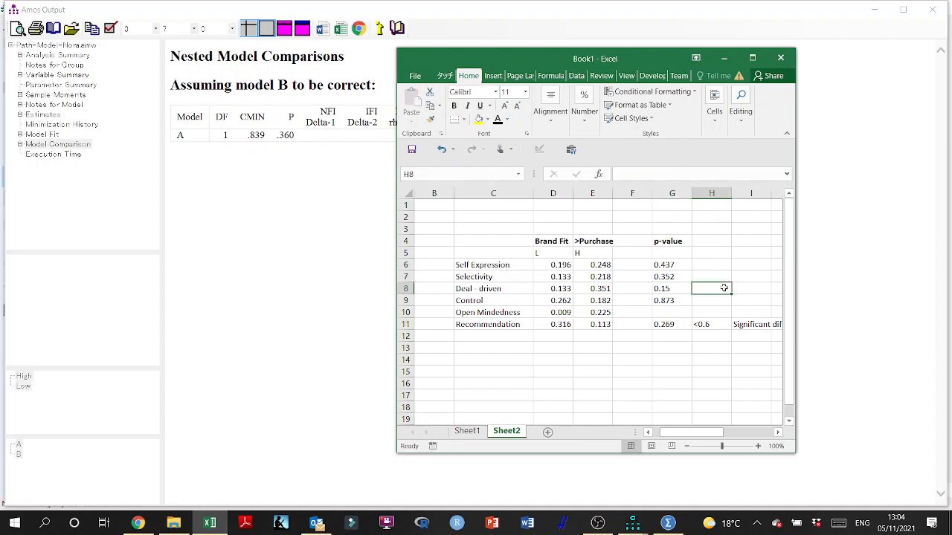
Enter 0.360 as the Open Mindedness p-value and copy the Recommendation row's "<0.6" and significance notes from H11:I11 to H10:I10.
{"action": "left_click", "coordinate": [655, 317]}
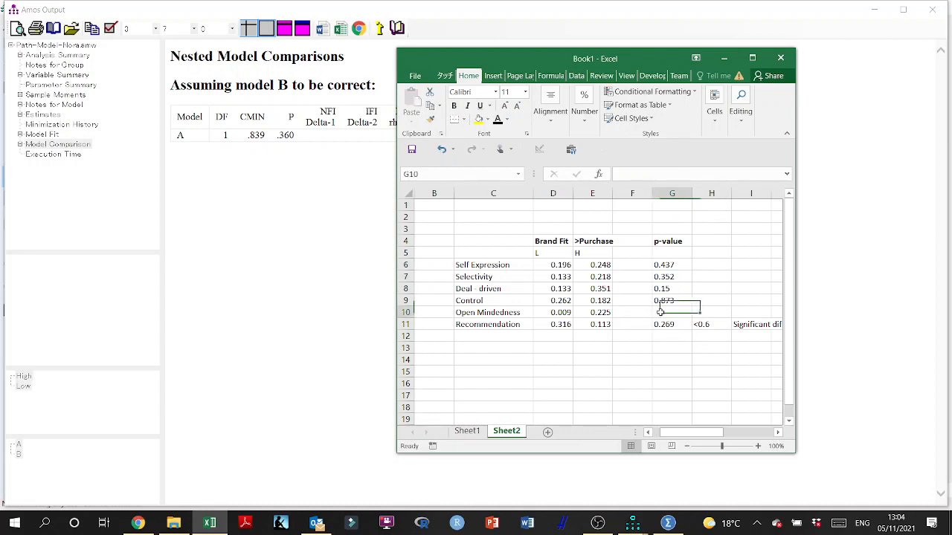
{"action": "type", "text": "0.360"}
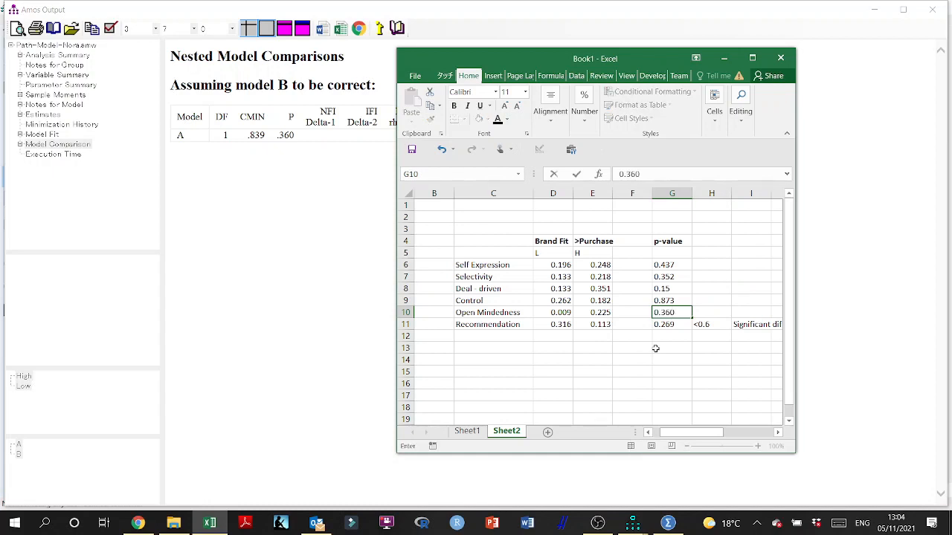
{"action": "left_click_drag", "start_coordinate": [702, 325], "coordinate": [753, 325]}
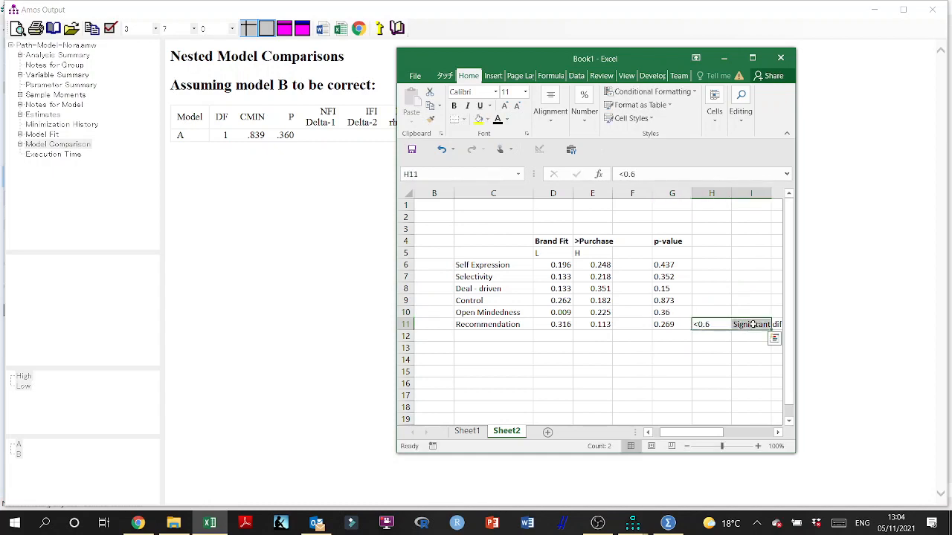
{"action": "key", "text": "ctrl+c"}
{"action": "left_click", "coordinate": [710, 310]}
{"action": "key", "text": "ctrl+v"}
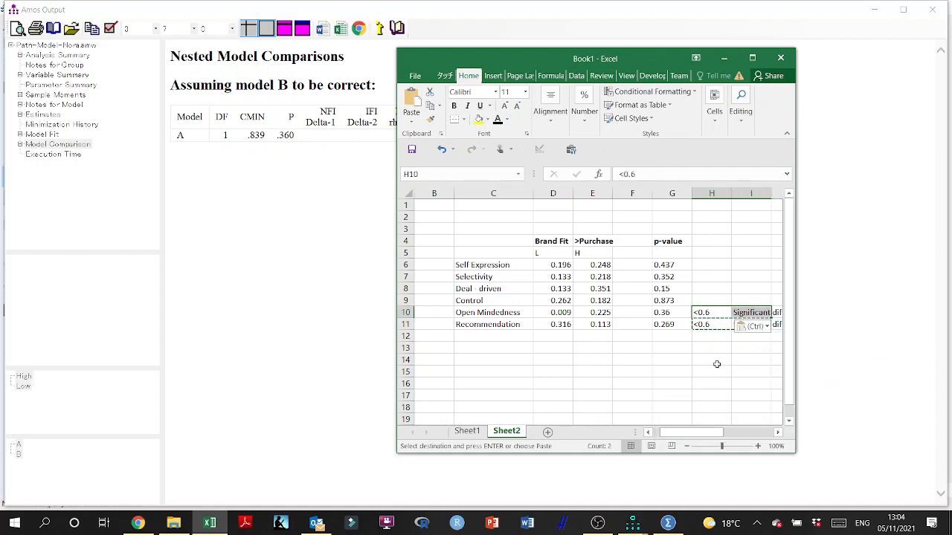
{"action": "left_click", "coordinate": [717, 365]}
Clear the Low and High coefficients of Open Mindedness in D10:E10.
{"action": "left_click_drag", "start_coordinate": [603, 313], "coordinate": [554, 313]}
{"action": "key", "text": "Delete"}
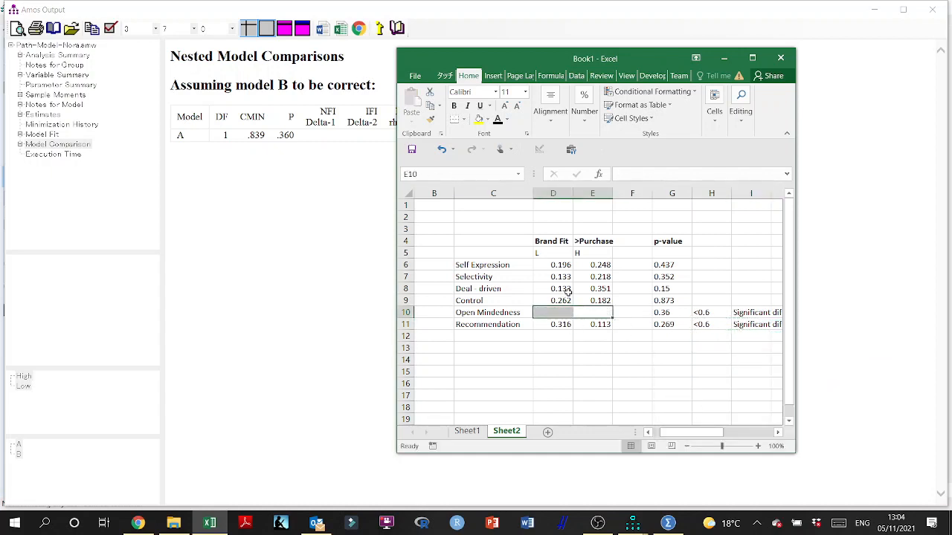
{"action": "left_click", "coordinate": [570, 360]}
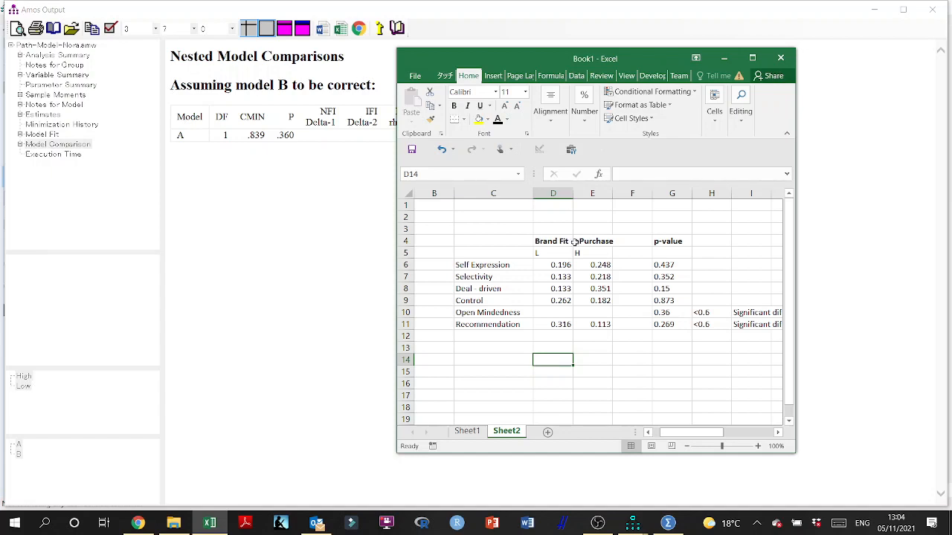
Switch to the Amos output and compare the regression weights of the High and Low groups under model A.
{"action": "left_click", "coordinate": [122, 208]}
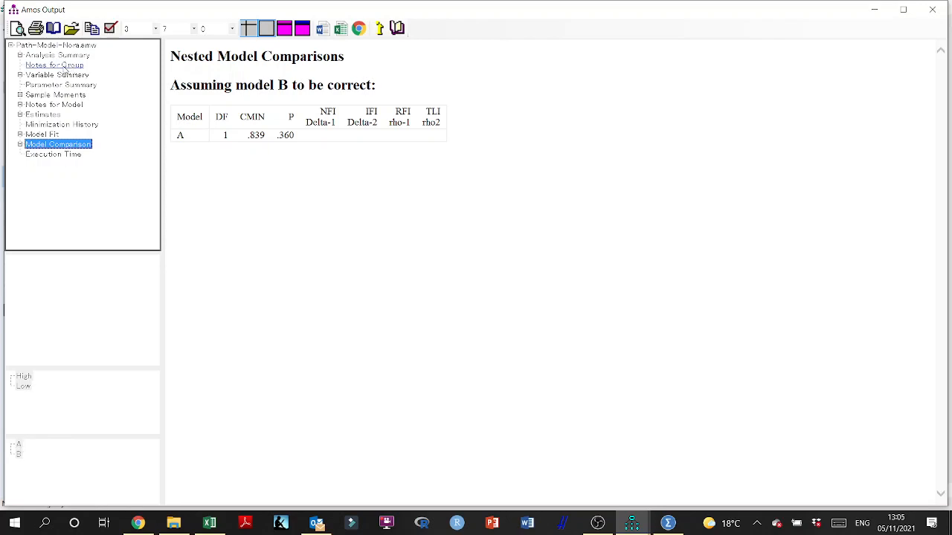
{"action": "left_click", "coordinate": [20, 115]}
{"action": "left_click", "coordinate": [29, 125]}
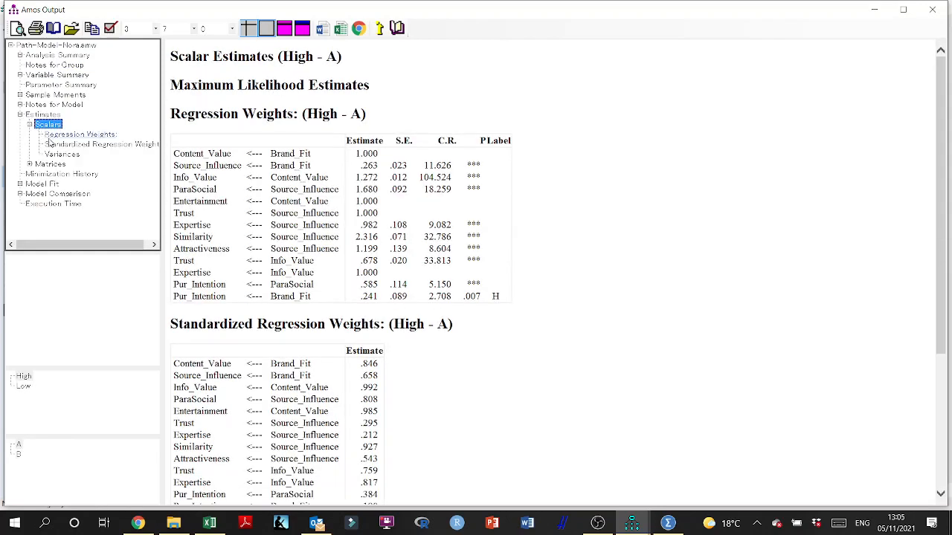
{"action": "left_click", "coordinate": [58, 145]}
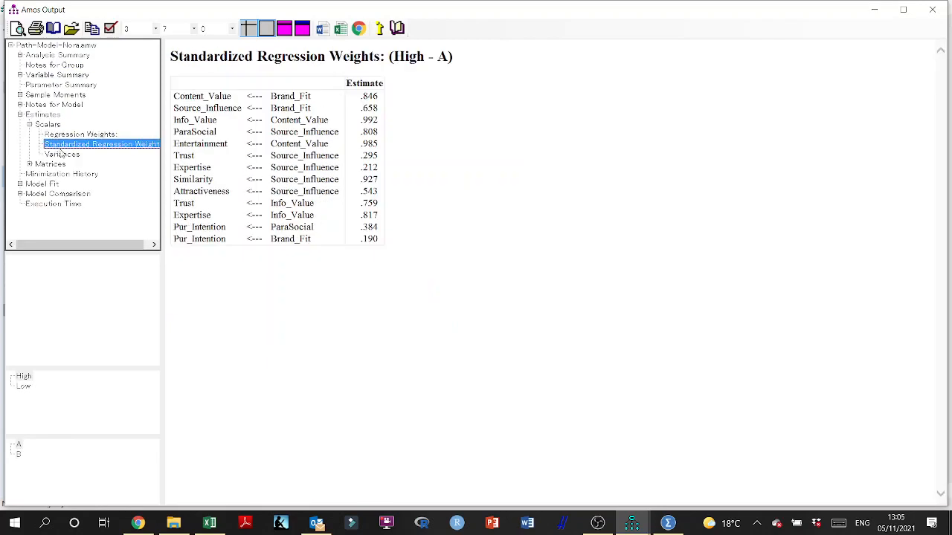
{"action": "left_click", "coordinate": [105, 135]}
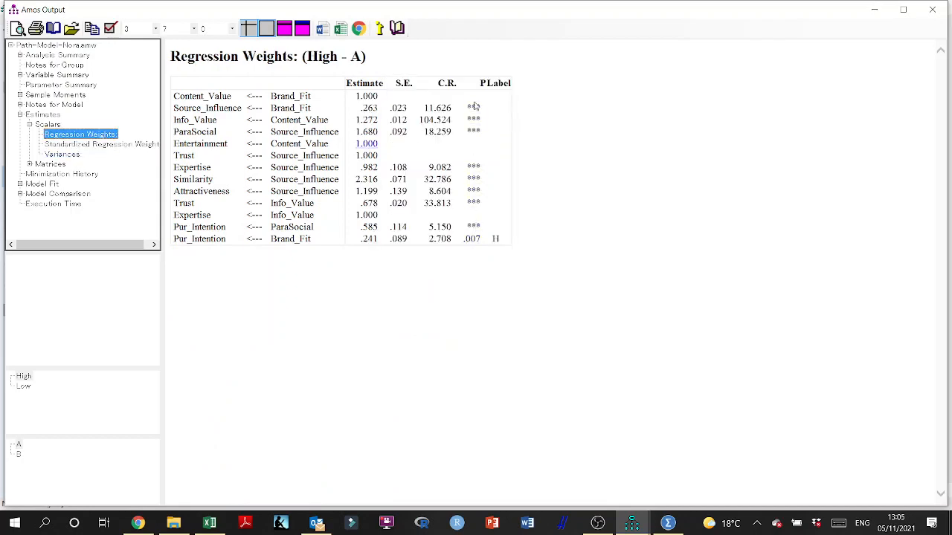
{"action": "left_click", "coordinate": [23, 384]}
{"action": "left_click", "coordinate": [23, 385]}
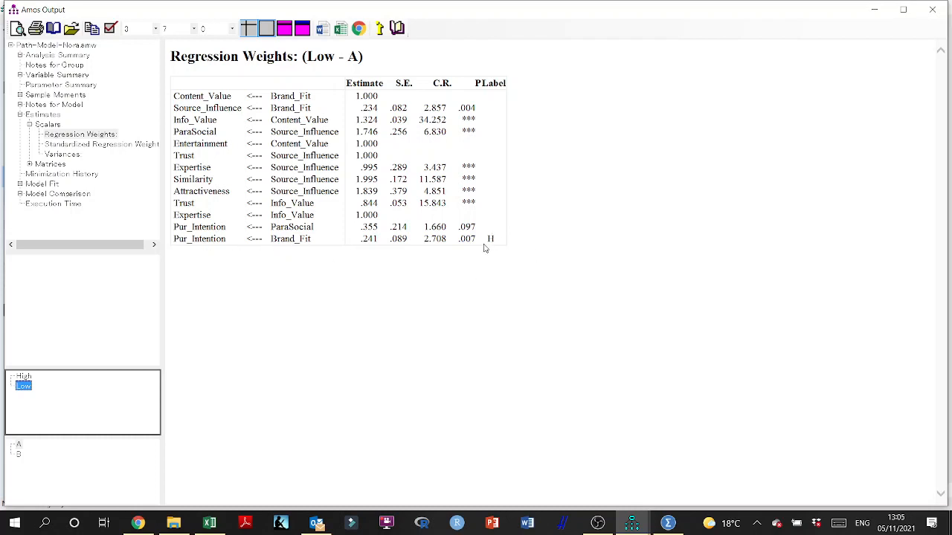
{"action": "left_click", "coordinate": [23, 376]}
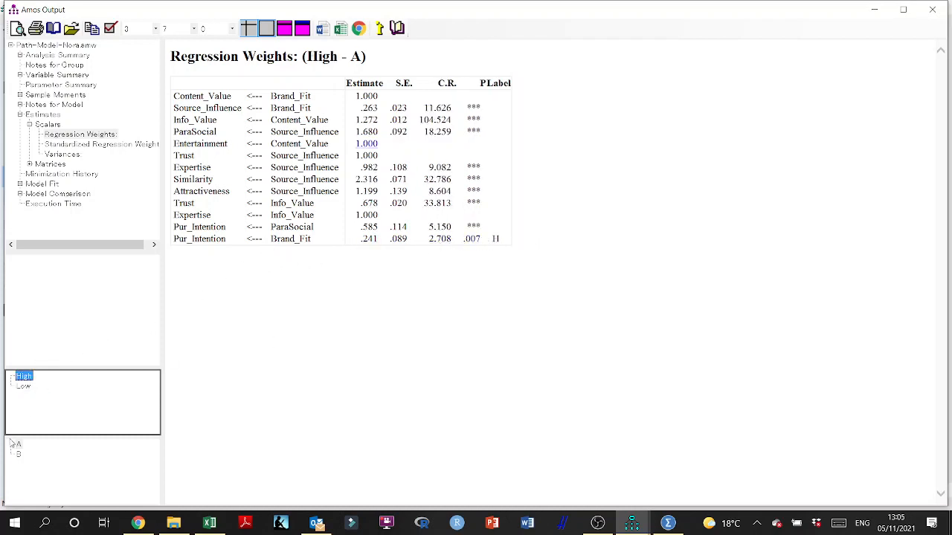
Examine the High group's standardized regression weights under models A and B.
{"action": "left_click", "coordinate": [64, 145]}
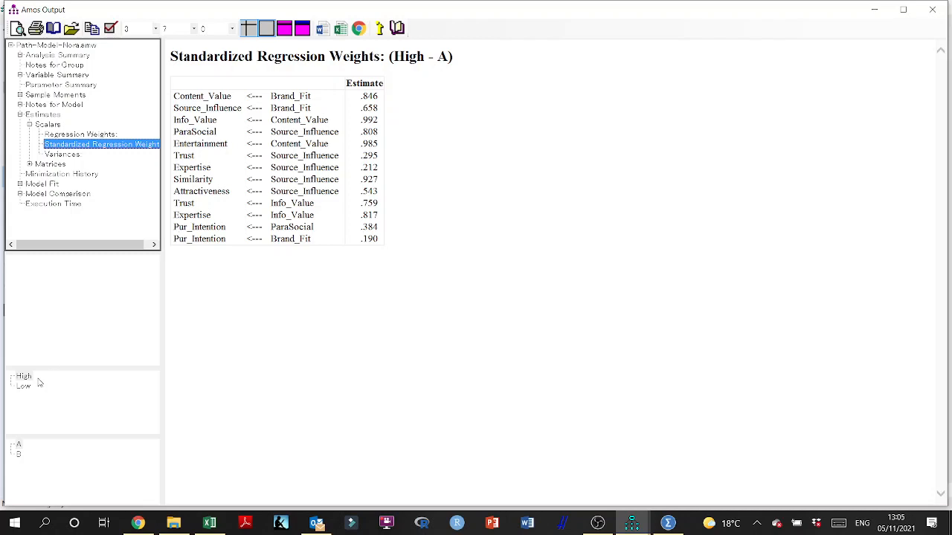
{"action": "left_click", "coordinate": [20, 453]}
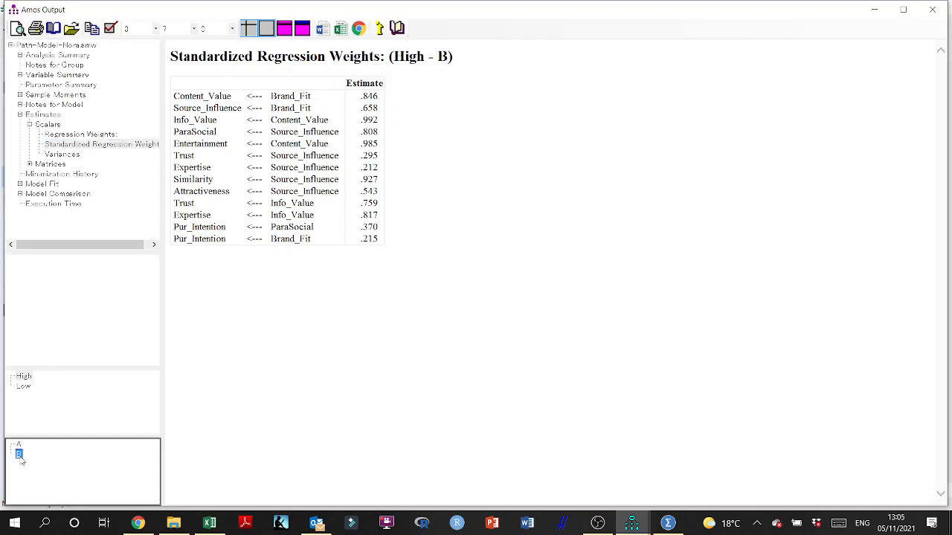
{"action": "left_click", "coordinate": [19, 445]}
{"action": "left_click", "coordinate": [20, 455]}
{"action": "left_click", "coordinate": [874, 9]}
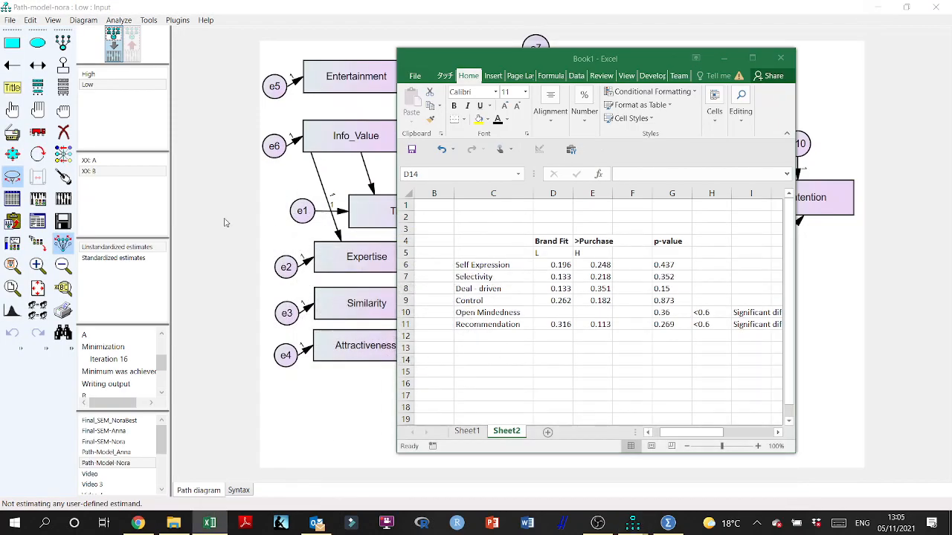
{"action": "left_click", "coordinate": [97, 161]}
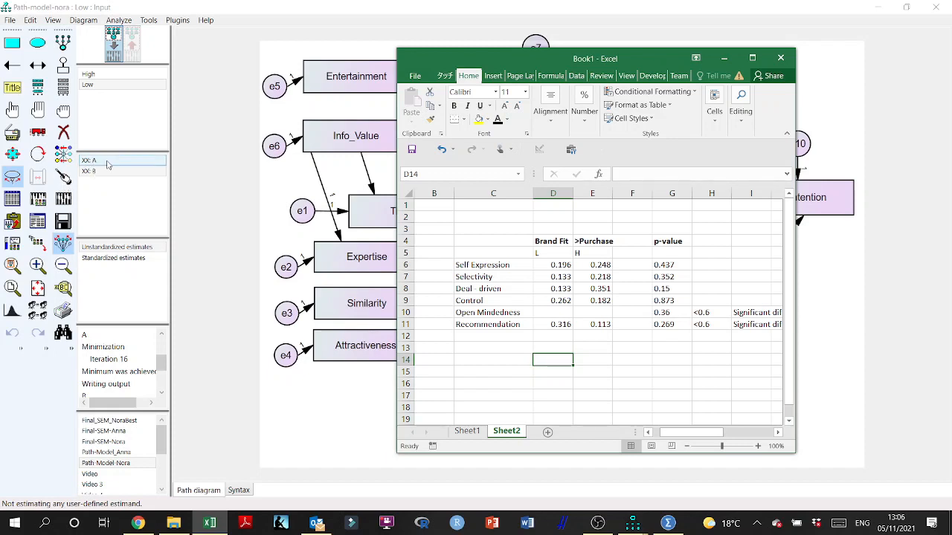
{"action": "mouse_move", "coordinate": [632, 523]}
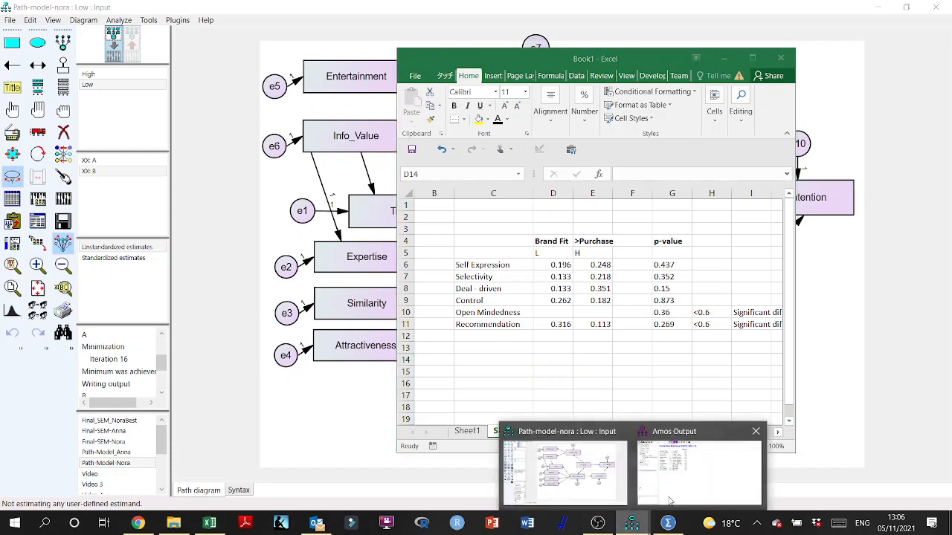
{"action": "left_click", "coordinate": [670, 502]}
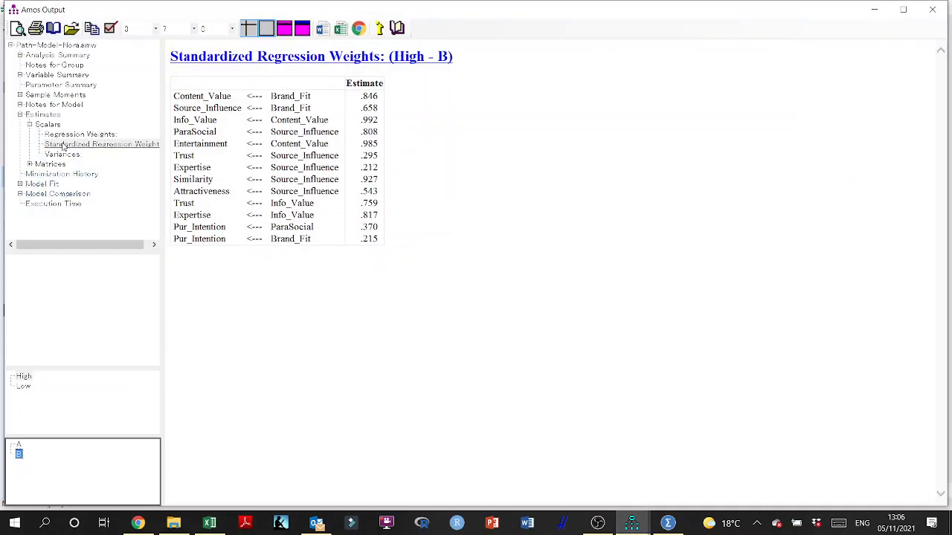
Read the Low group's standardized Brand_Fit to Pur_Intention weight under model B and enter 0.047 in Excel as Open Mindedness's Low coefficient.
{"action": "left_click", "coordinate": [23, 386]}
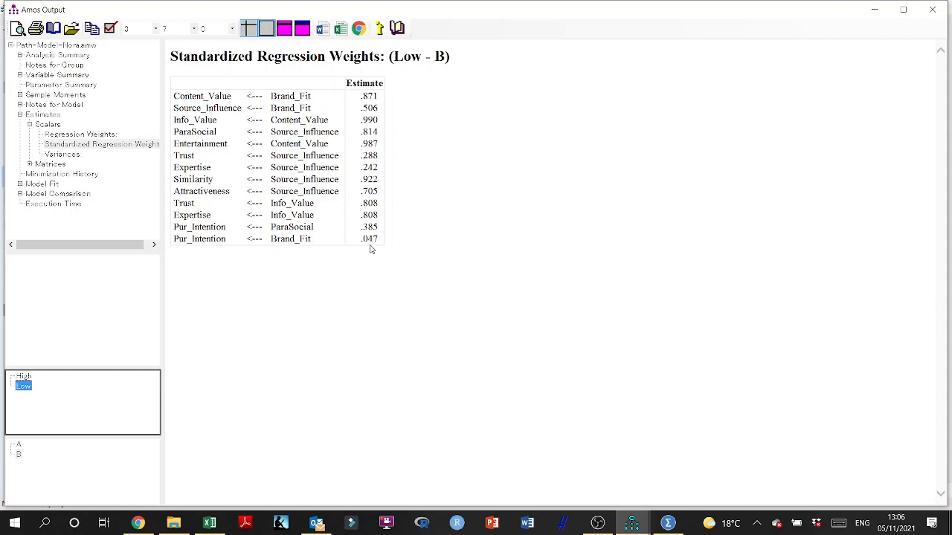
{"action": "left_click", "coordinate": [210, 523]}
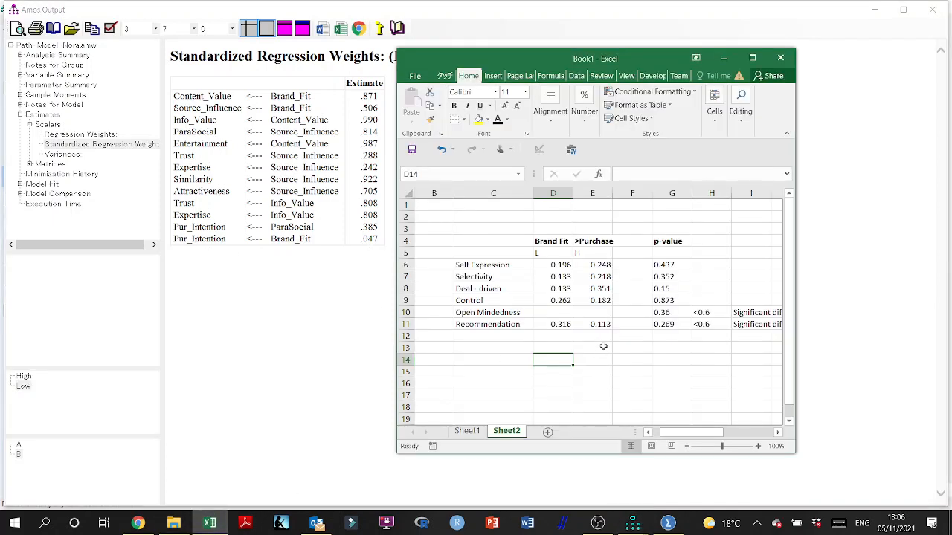
{"action": "left_click", "coordinate": [563, 312]}
{"action": "type", "text": "0.04"}
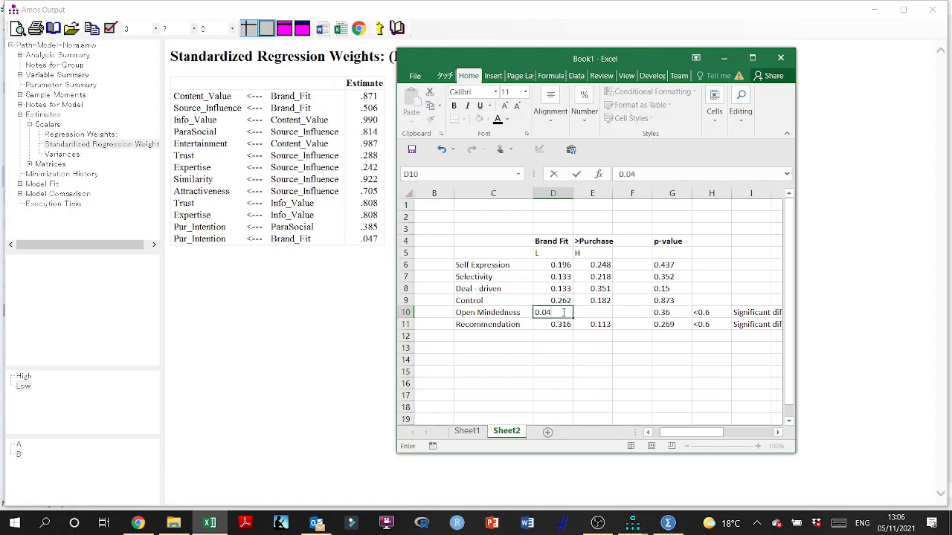
{"action": "type", "text": "7"}
{"action": "left_click", "coordinate": [595, 316]}
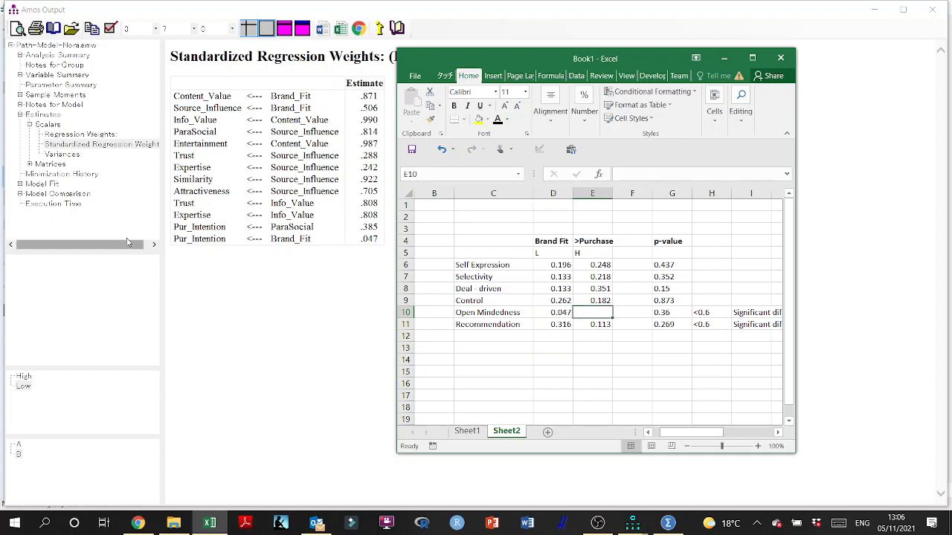
Recheck both groups' standardized weights in the Amos output and enter 0.215 in Excel as Open Mindedness's High coefficient.
{"action": "left_click", "coordinate": [45, 392]}
{"action": "left_click", "coordinate": [24, 377]}
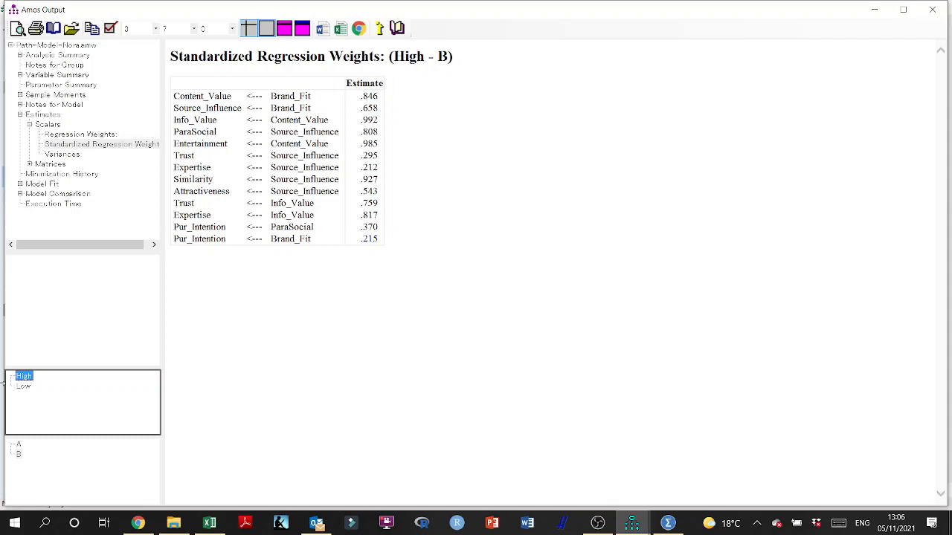
{"action": "left_click", "coordinate": [23, 386]}
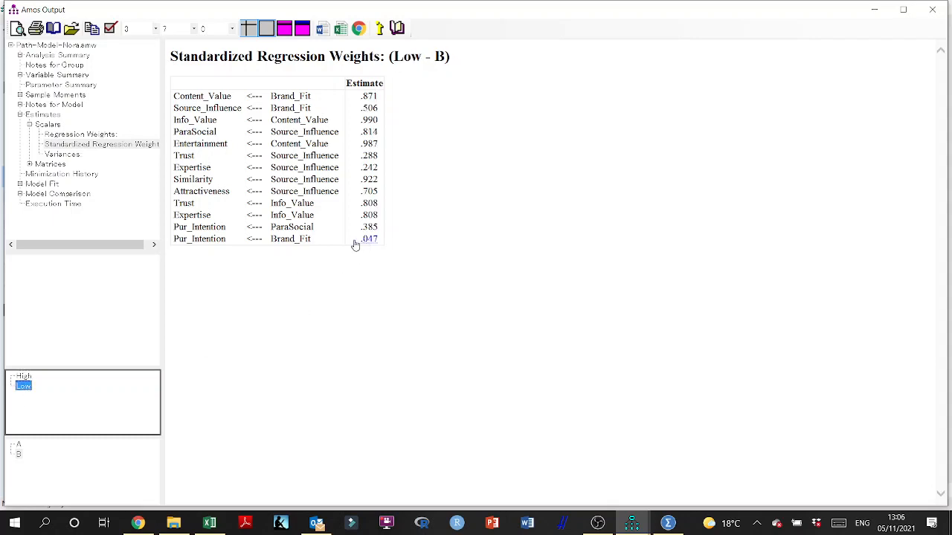
{"action": "left_click", "coordinate": [23, 376]}
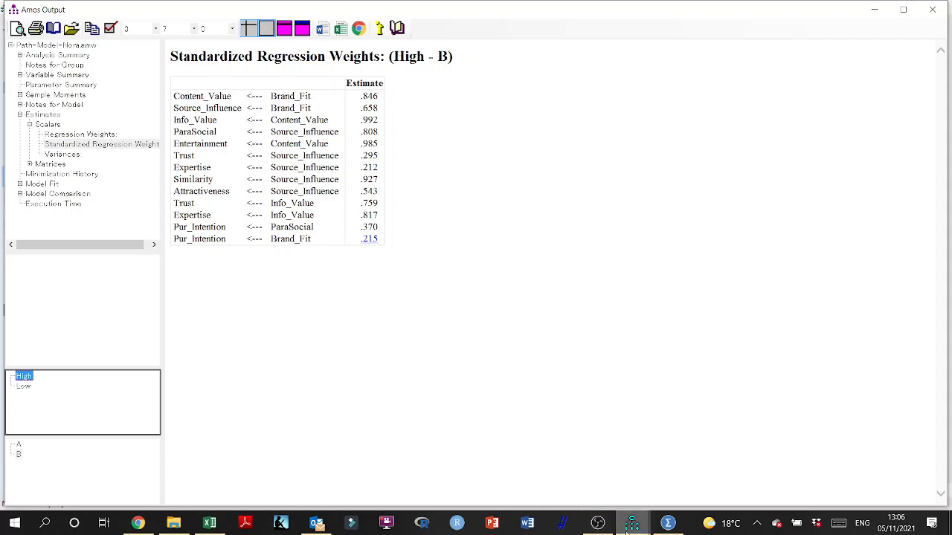
{"action": "left_click", "coordinate": [210, 524]}
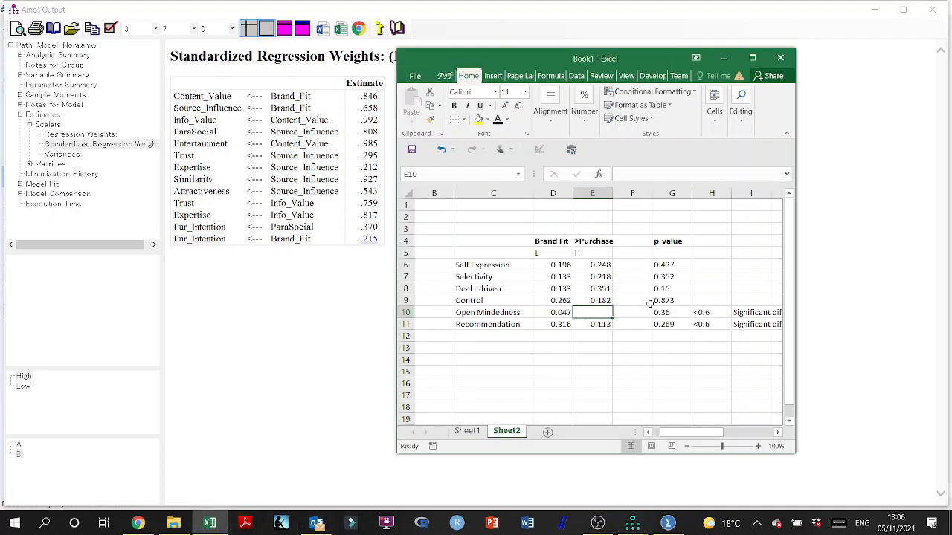
{"action": "type", "text": "0"}
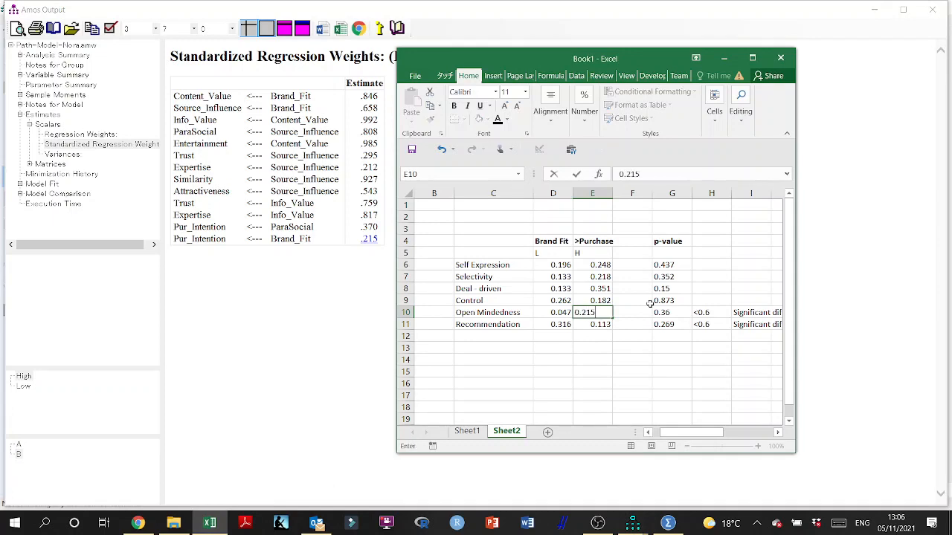
{"action": "type", "text": ".215"}
{"action": "left_click", "coordinate": [683, 355]}
Review the full moderation results table on Sheet2 and the list of moderators in C6:C11.
{"action": "left_click", "coordinate": [752, 57]}
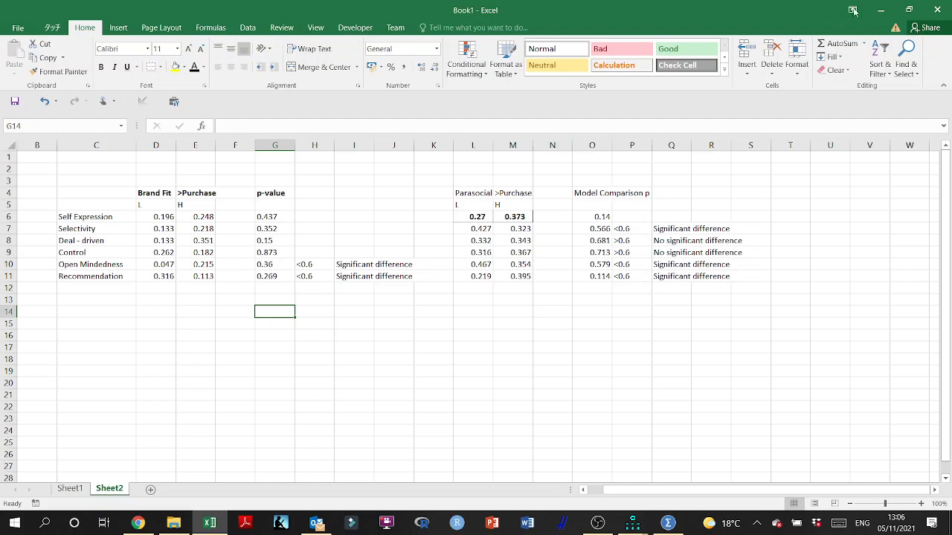
{"action": "left_click", "coordinate": [909, 9]}
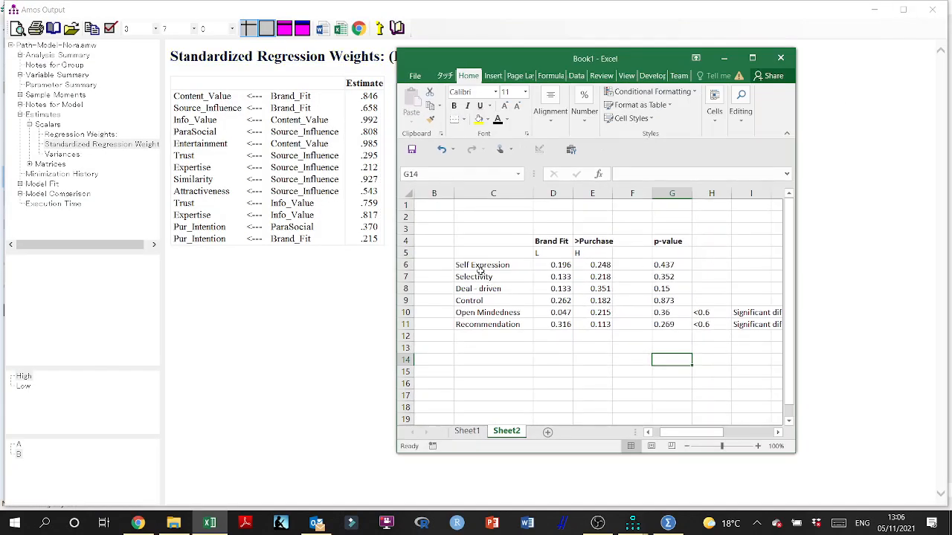
{"action": "left_click_drag", "start_coordinate": [479, 269], "coordinate": [478, 325]}
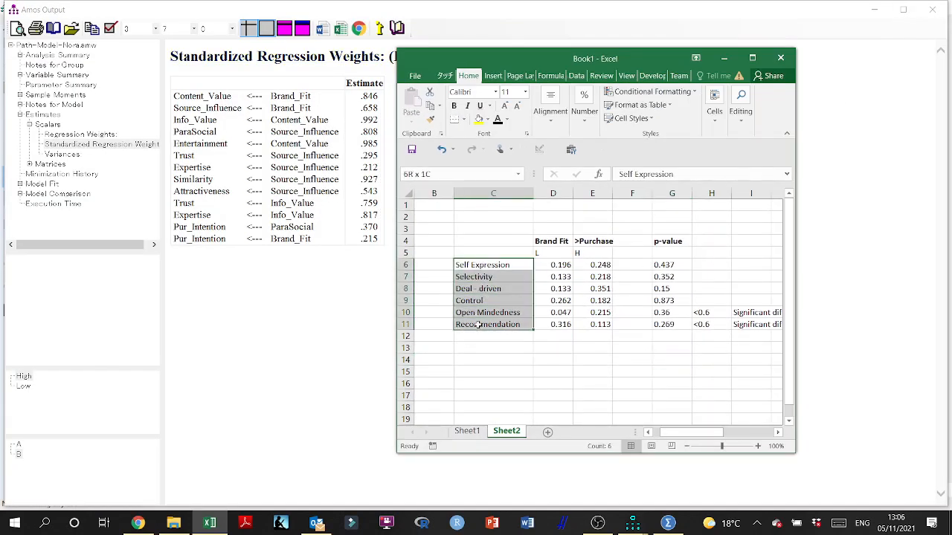
{"action": "left_click", "coordinate": [520, 360]}
Close the Amos output and set the Low group's grouping variable to Recommendation in the model's data files.
{"action": "left_click", "coordinate": [932, 9]}
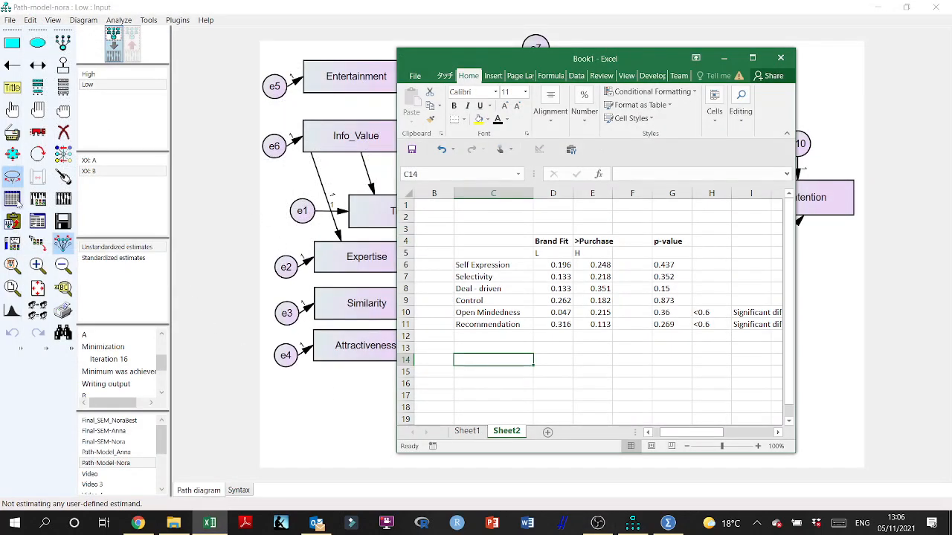
{"action": "left_click", "coordinate": [12, 198]}
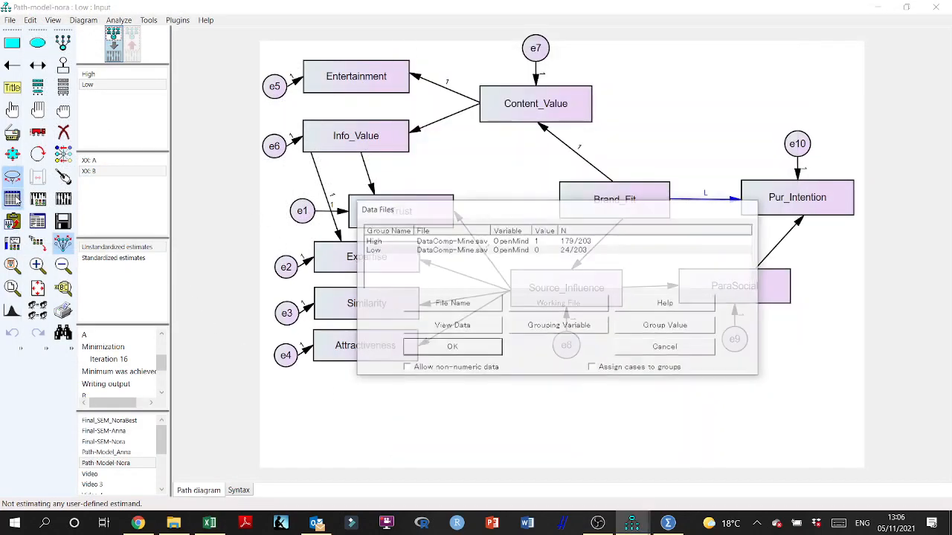
{"action": "left_click", "coordinate": [512, 251]}
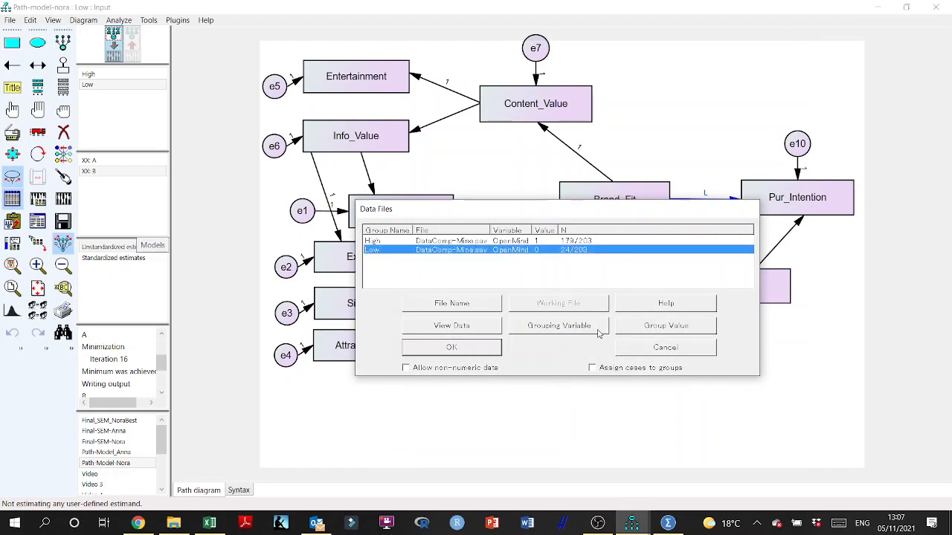
{"action": "left_click", "coordinate": [585, 331]}
{"action": "left_click", "coordinate": [449, 262]}
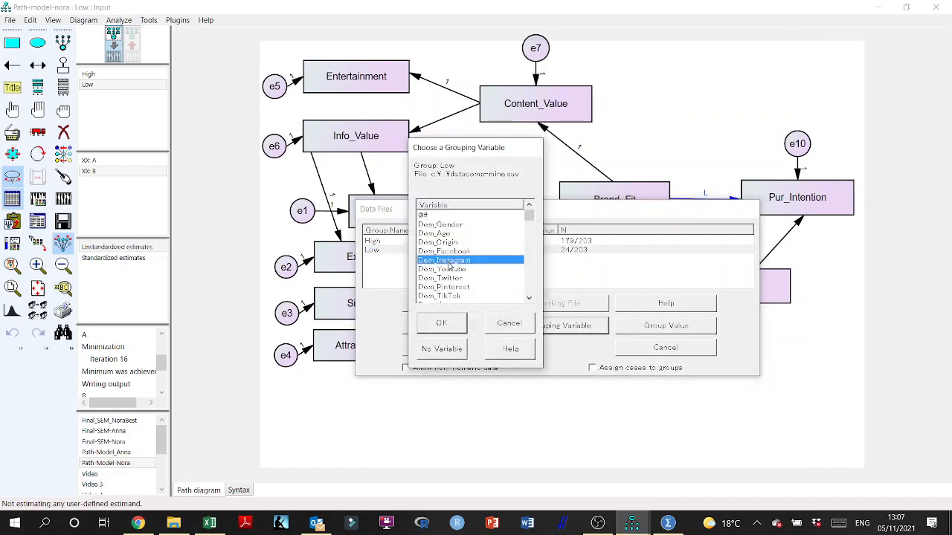
{"action": "key", "text": "r"}
{"action": "key", "text": "r"}
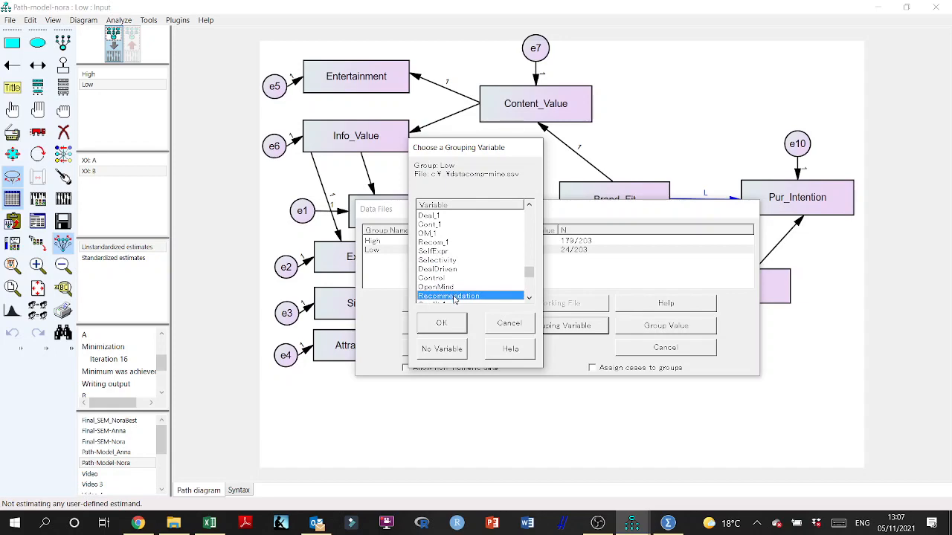
{"action": "left_click", "coordinate": [442, 322]}
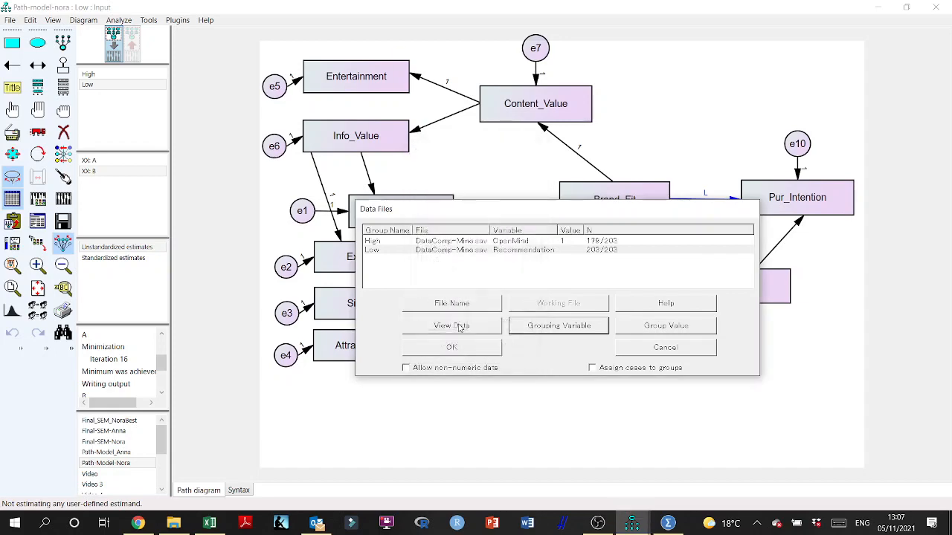
Set the High group's grouping variable to Recommendation.
{"action": "left_click", "coordinate": [506, 241]}
{"action": "left_click", "coordinate": [559, 328]}
{"action": "left_click", "coordinate": [452, 279]}
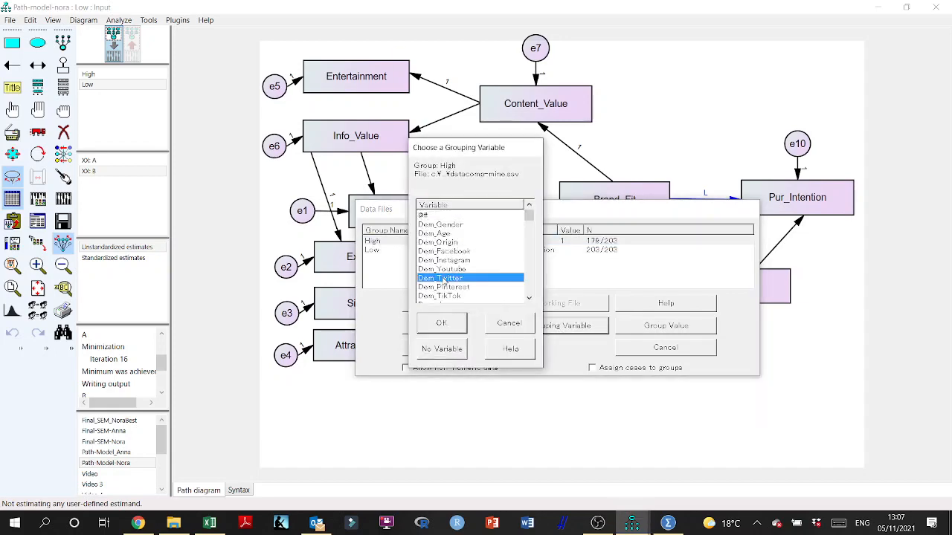
{"action": "key", "text": "r"}
{"action": "key", "text": "r"}
{"action": "left_click", "coordinate": [455, 327]}
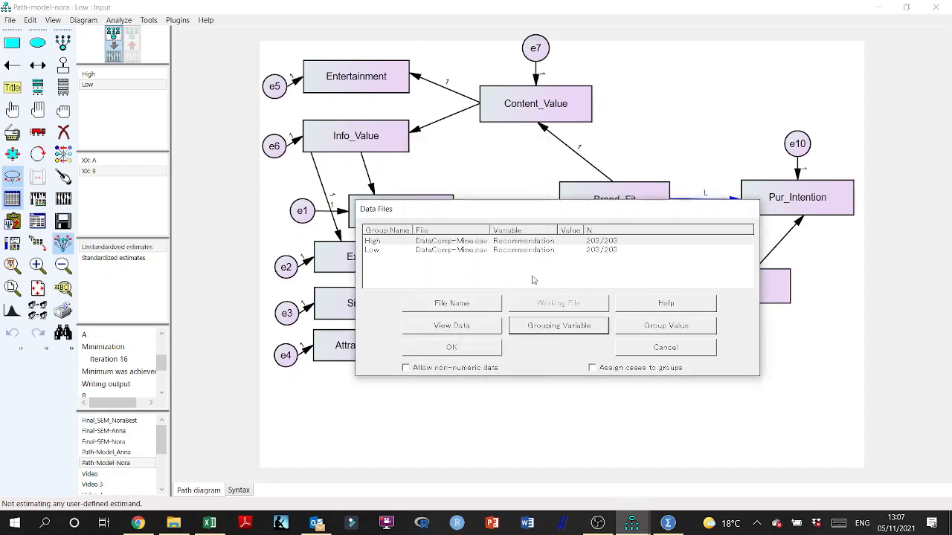
Assign group value 1 to the High group and 0 to the Low group, and accept the data file settings.
{"action": "left_click", "coordinate": [624, 329]}
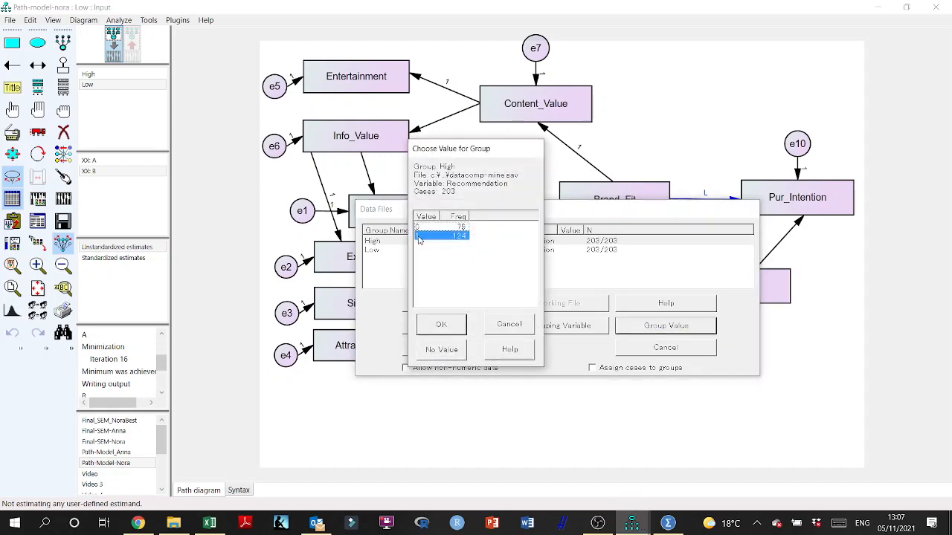
{"action": "left_click", "coordinate": [437, 325]}
{"action": "left_click", "coordinate": [530, 251]}
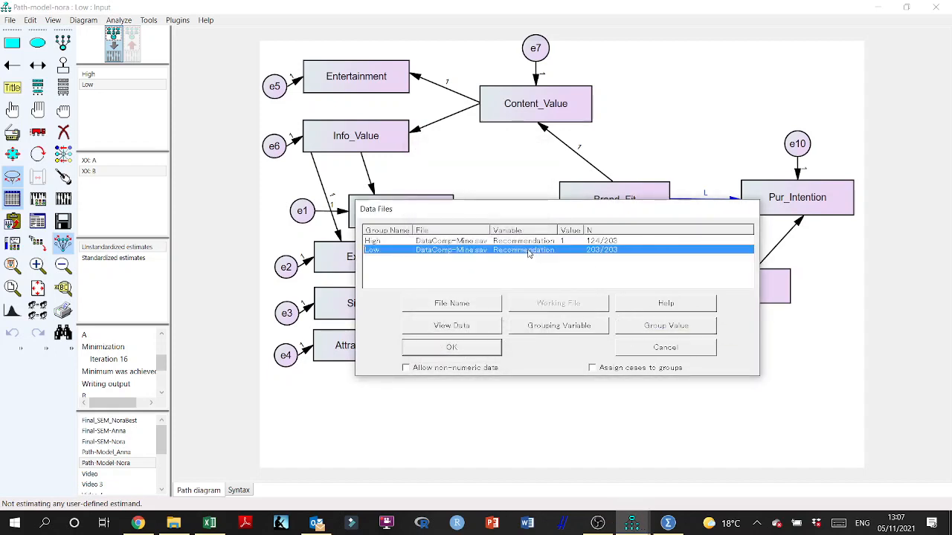
{"action": "left_click", "coordinate": [671, 327]}
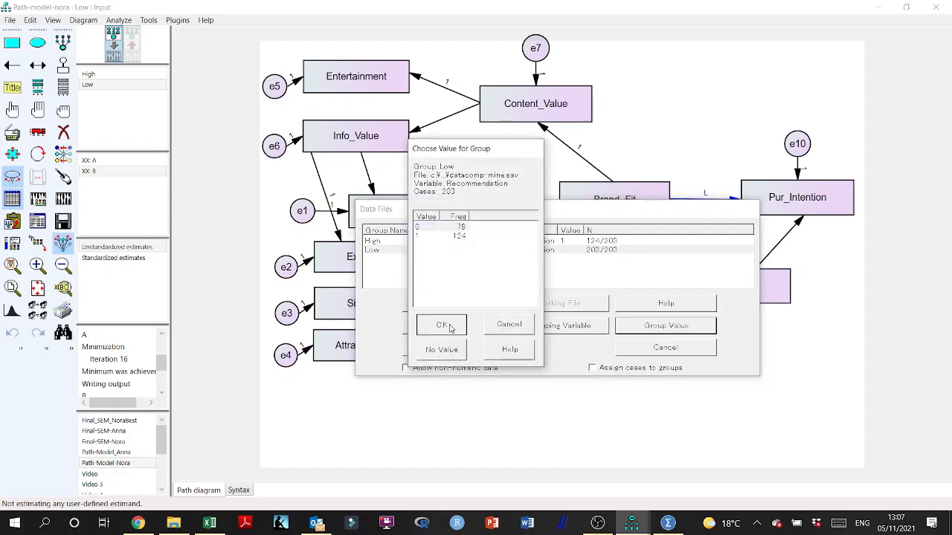
{"action": "left_click", "coordinate": [451, 327]}
{"action": "left_click", "coordinate": [455, 347]}
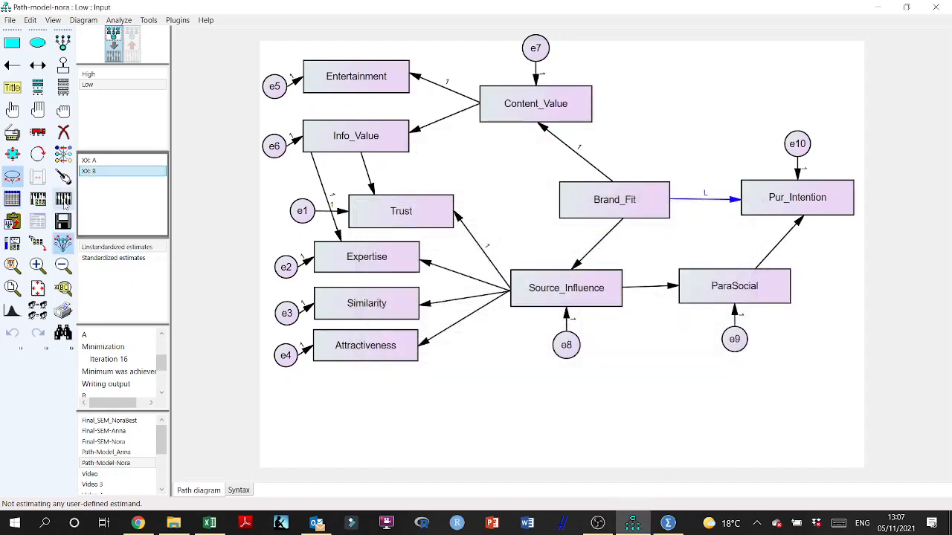
Calculate the estimates with Recommendation as moderator and show the nested model comparison in the text output.
{"action": "left_click", "coordinate": [63, 198]}
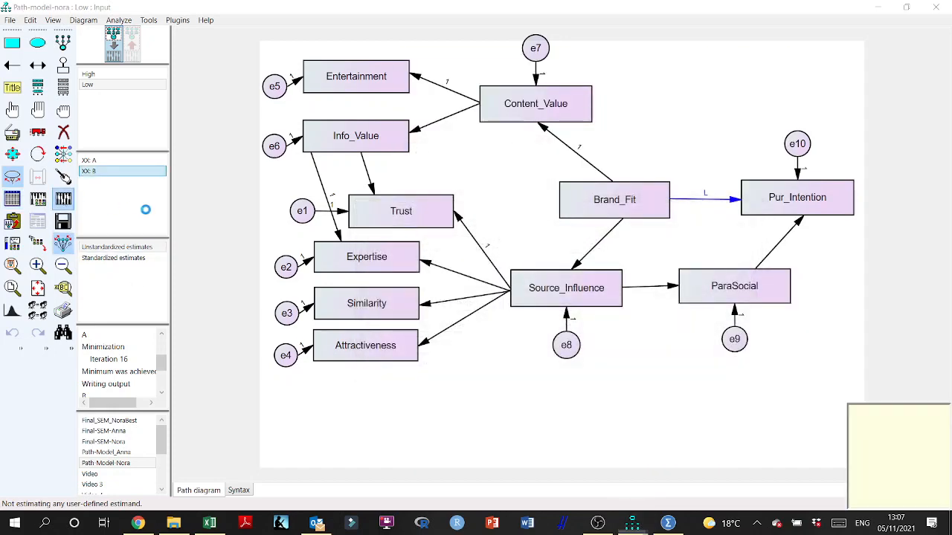
{"action": "left_click", "coordinate": [43, 222]}
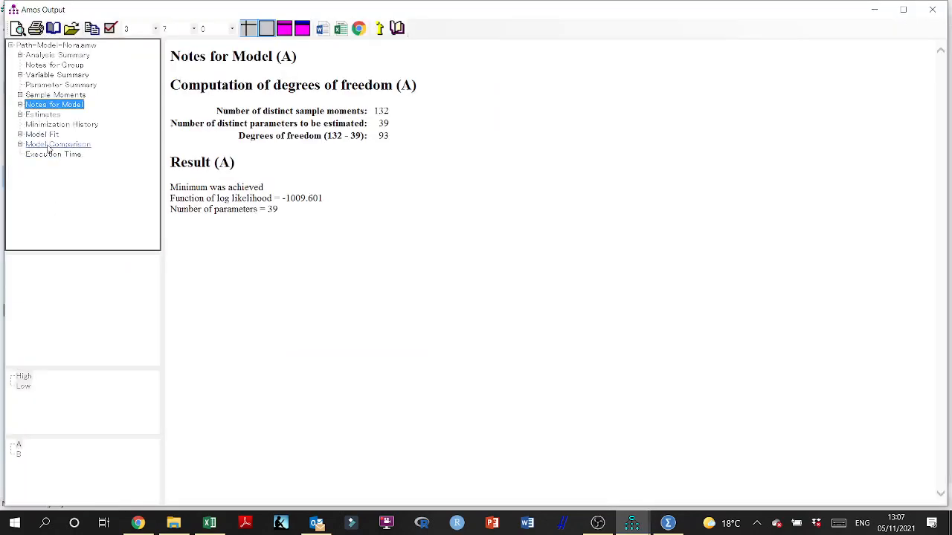
{"action": "left_click", "coordinate": [49, 146]}
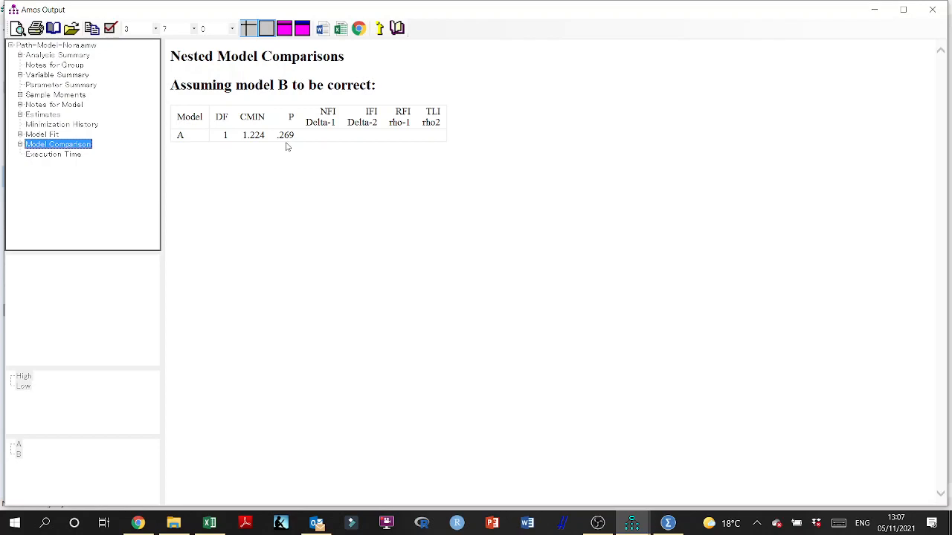
Switch to Excel and check the Recommendation row's p-value in G11 against the model comparison.
{"action": "left_click", "coordinate": [209, 522]}
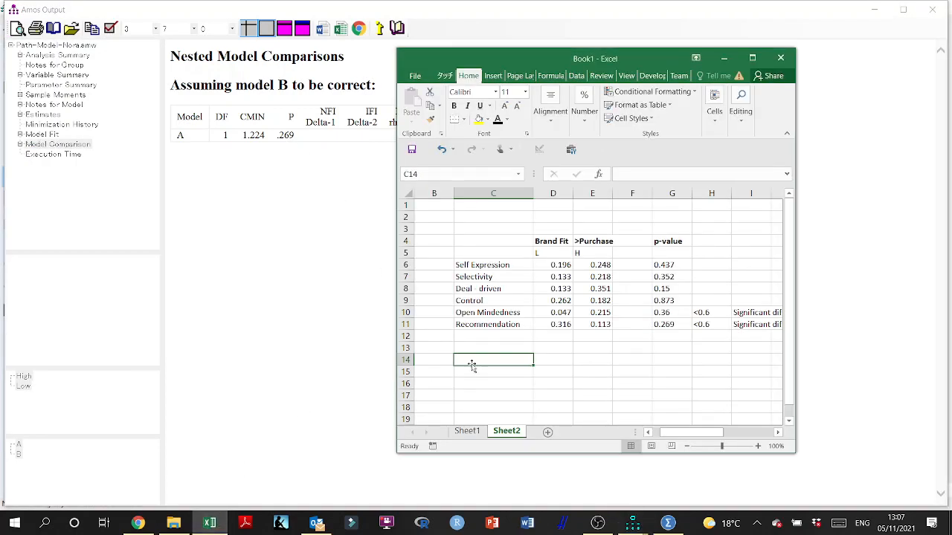
{"action": "left_click", "coordinate": [517, 325]}
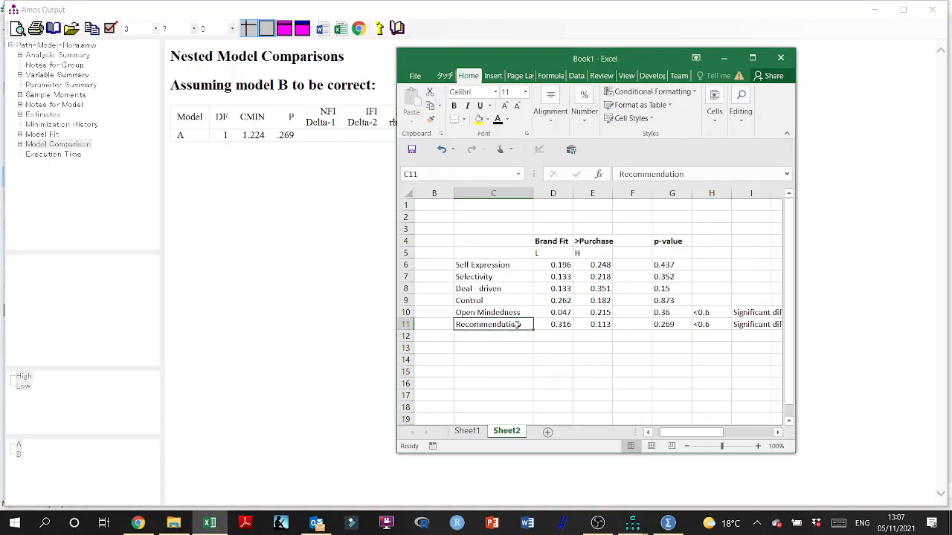
{"action": "left_click", "coordinate": [665, 326]}
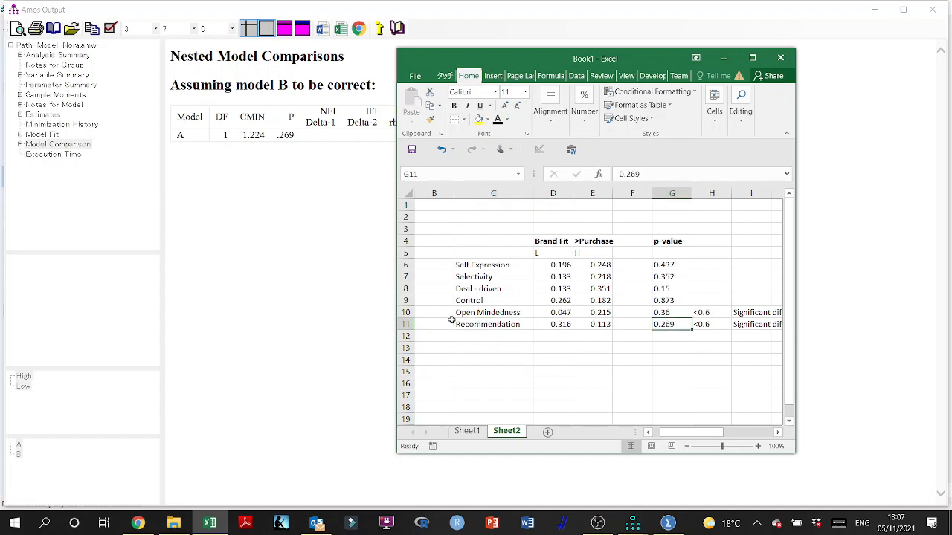
Return to the Amos output and compare the High and Low groups' standardized regression weights under model B.
{"action": "left_click", "coordinate": [22, 435]}
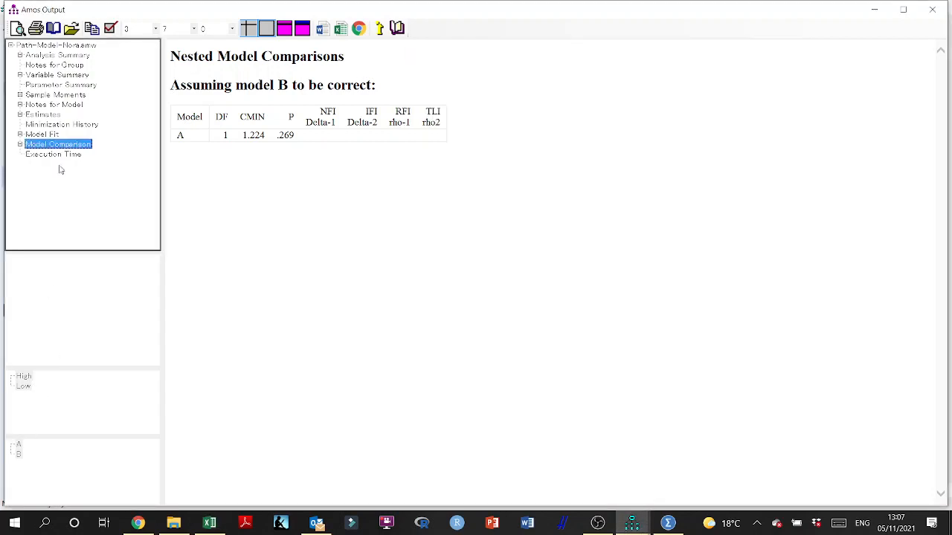
{"action": "left_click", "coordinate": [21, 115]}
{"action": "left_click", "coordinate": [30, 125]}
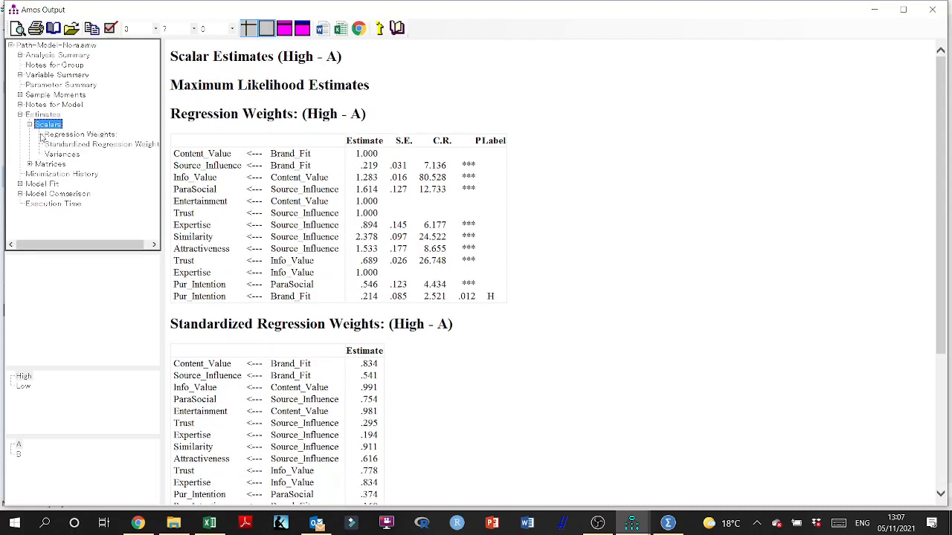
{"action": "left_click", "coordinate": [82, 144]}
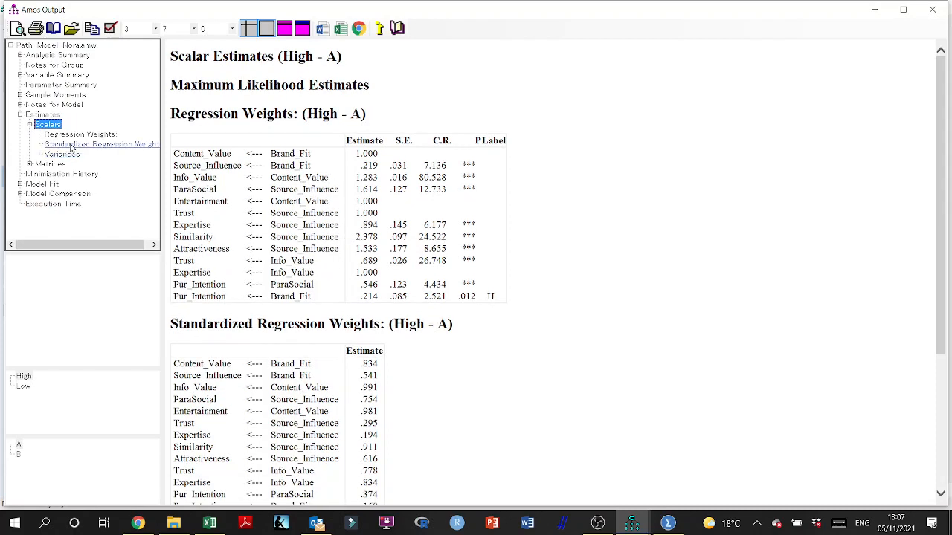
{"action": "left_click", "coordinate": [20, 455]}
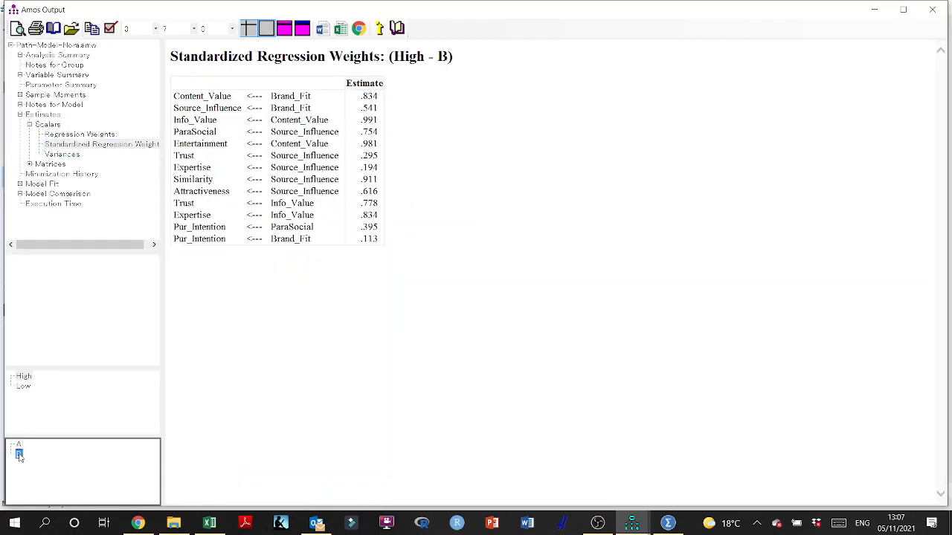
{"action": "left_click", "coordinate": [23, 386]}
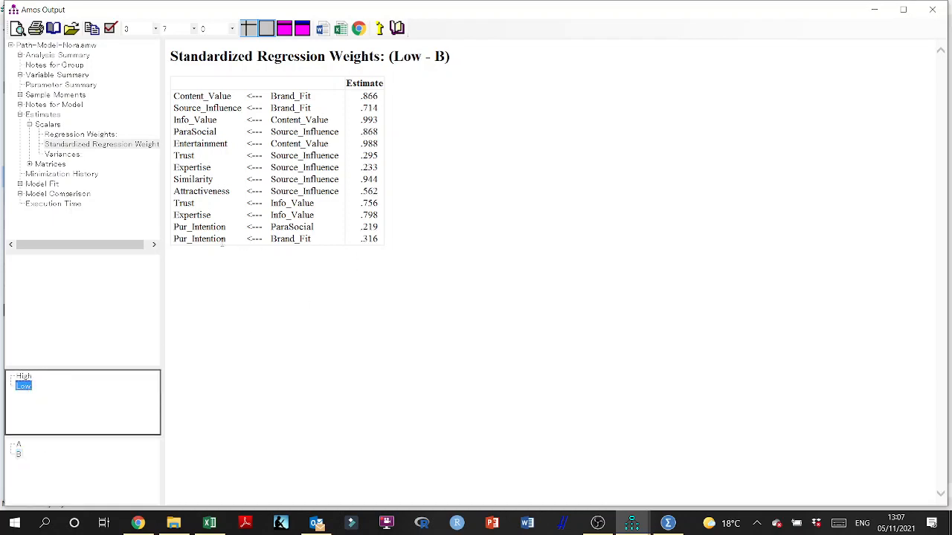
Check the Recommendation row's Low and High coefficients in Excel against the Amos standardized regression weights, and close the Amos output.
{"action": "left_click", "coordinate": [209, 523]}
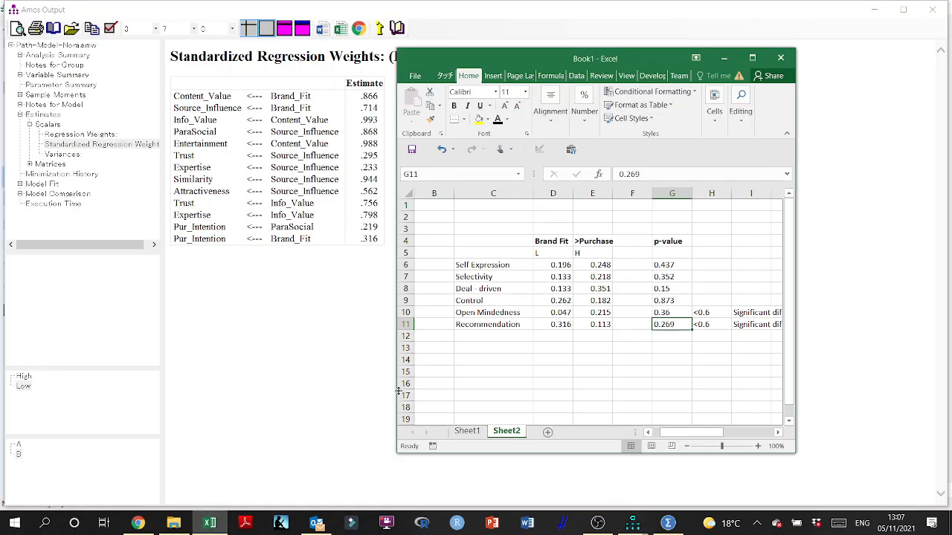
{"action": "left_click", "coordinate": [559, 327]}
{"action": "left_click", "coordinate": [23, 376]}
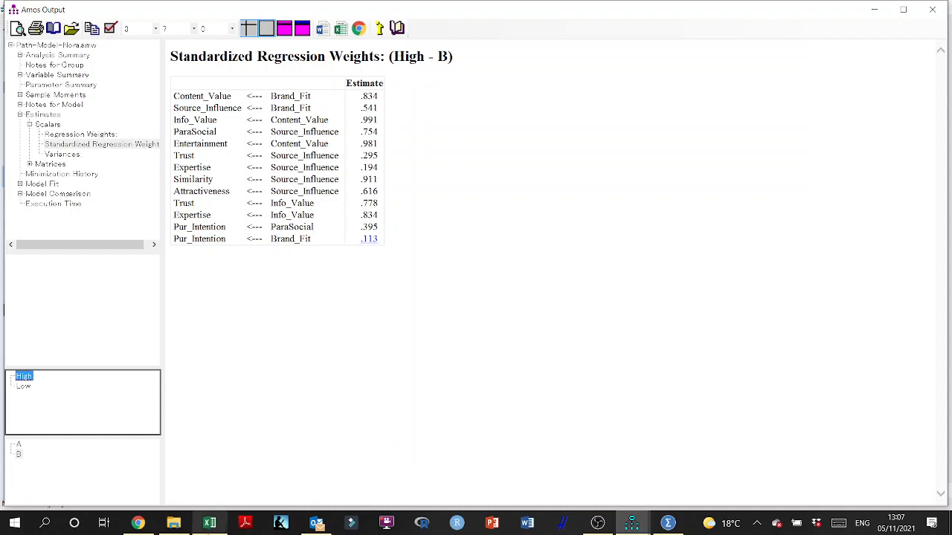
{"action": "left_click", "coordinate": [209, 522]}
{"action": "left_click", "coordinate": [595, 325]}
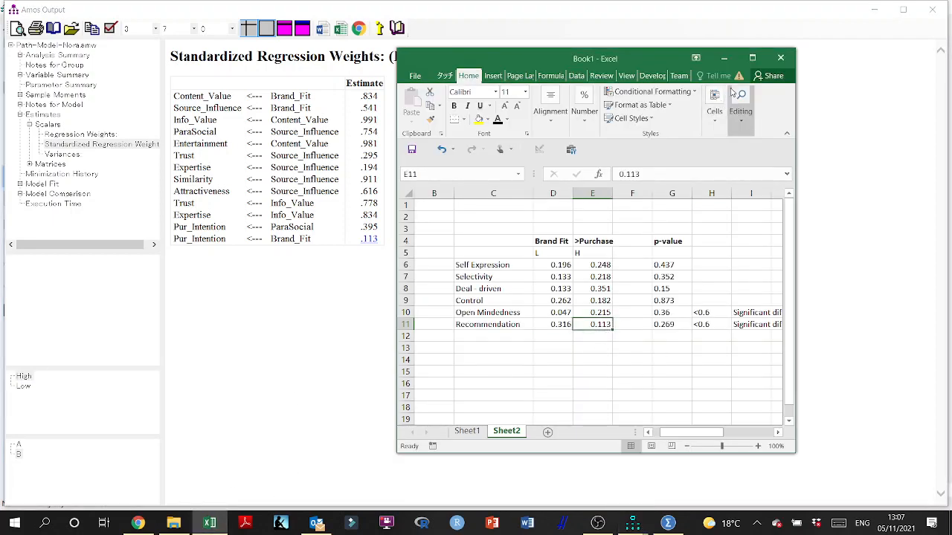
{"action": "left_click", "coordinate": [20, 455]}
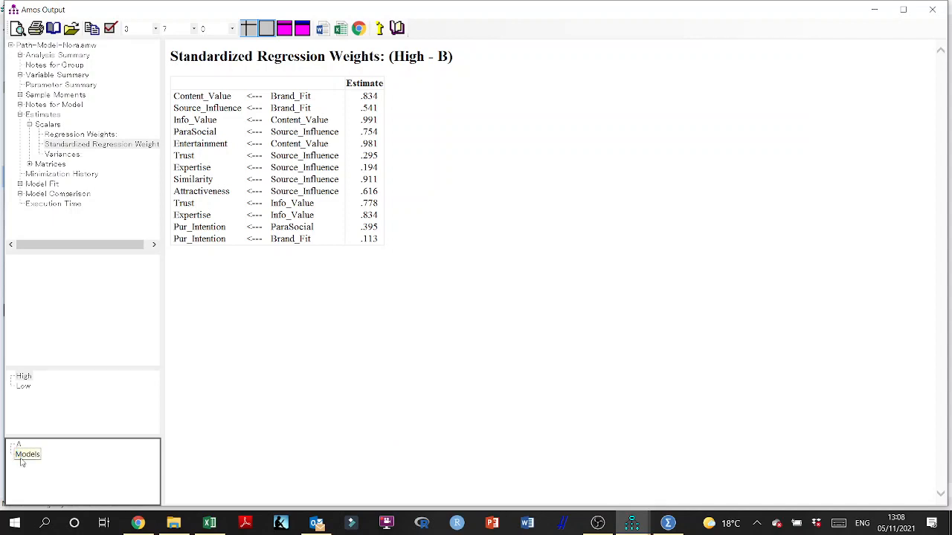
{"action": "left_click", "coordinate": [932, 9]}
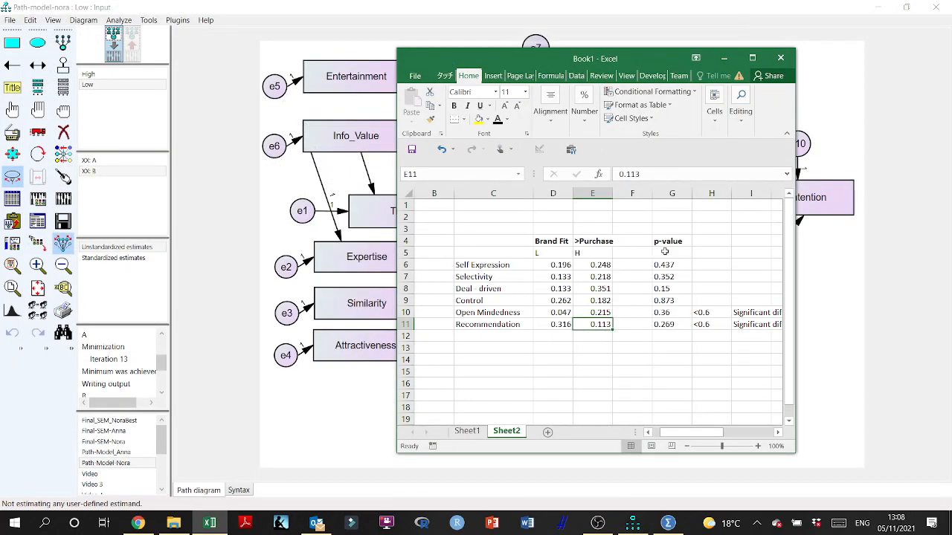
Copy the Open Mindedness row's "<0.6" and "Significant difference" entries to the Self Expression, Selectivity and Deal - driven rows.
{"action": "left_click_drag", "start_coordinate": [706, 434], "coordinate": [716, 436]}
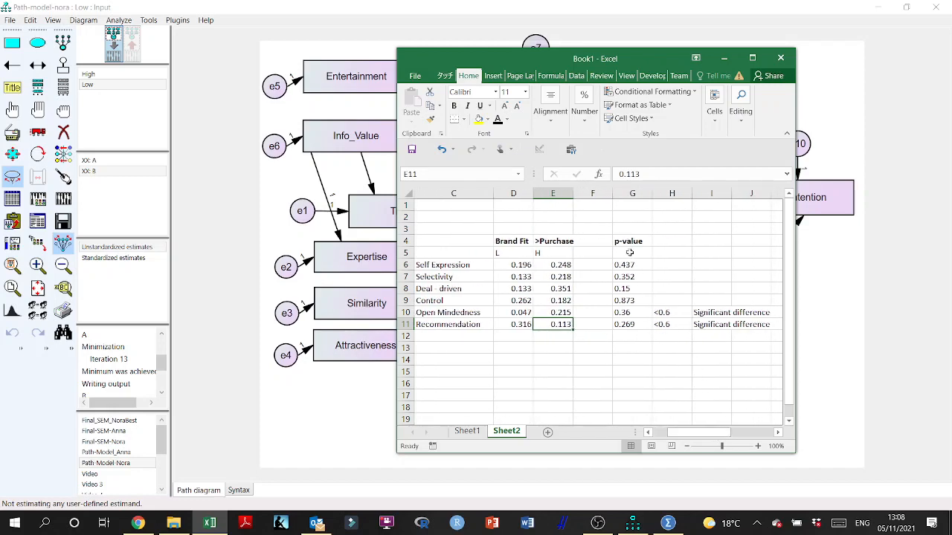
{"action": "left_click_drag", "start_coordinate": [629, 264], "coordinate": [736, 313]}
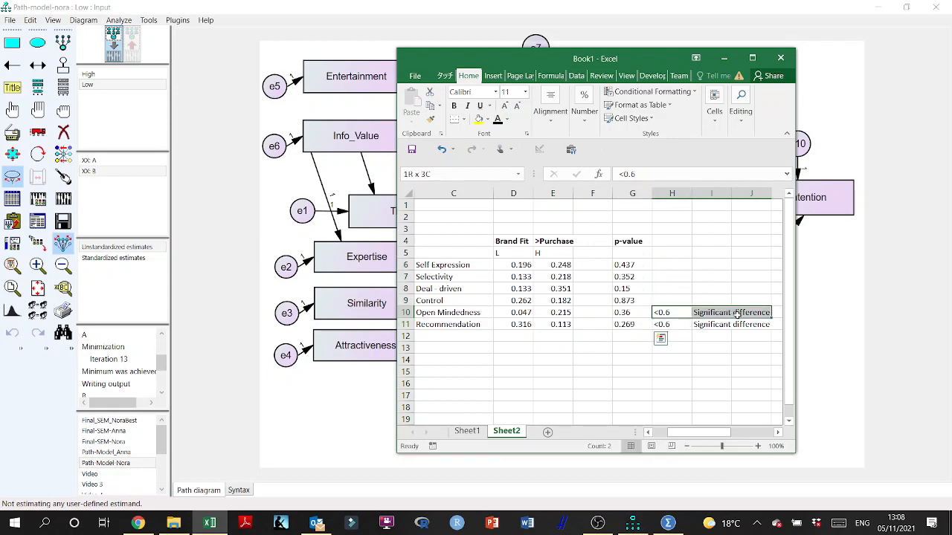
{"action": "key", "text": "ctrl+c"}
{"action": "left_click", "coordinate": [670, 266]}
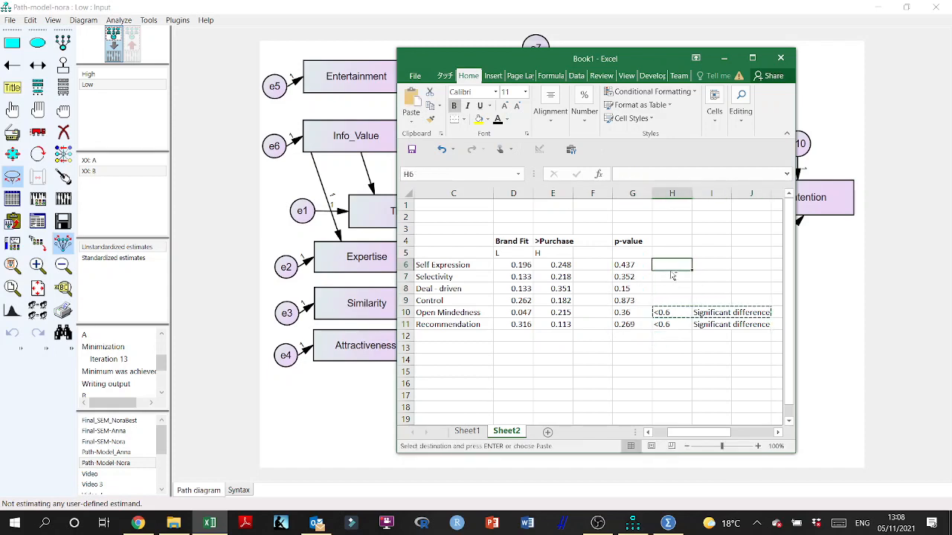
{"action": "key", "text": "ctrl+v"}
{"action": "left_click", "coordinate": [664, 279]}
{"action": "key", "text": "ctrl+v"}
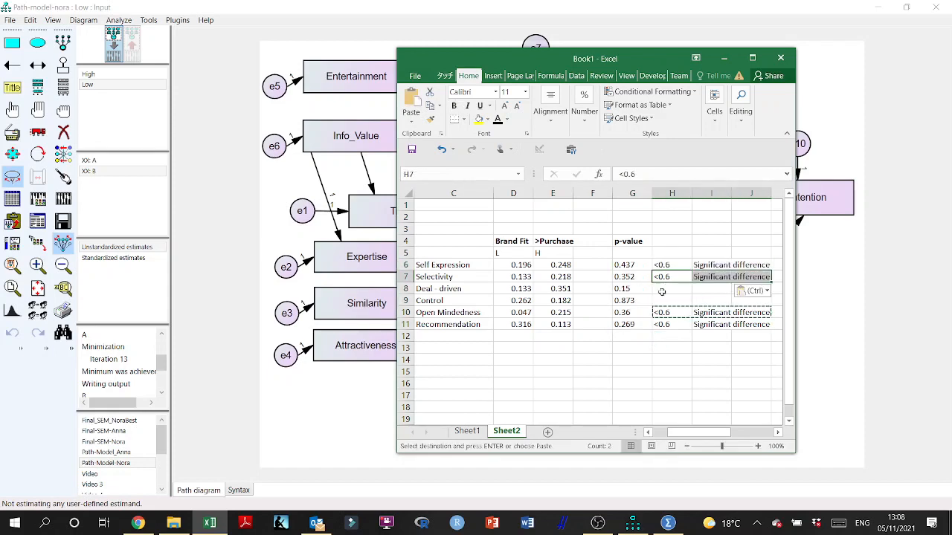
{"action": "left_click", "coordinate": [662, 292]}
{"action": "key", "text": "ctrl+v"}
Enter ">0.6" in H9 and "There is no significant difference" in I9 for the Control row.
{"action": "left_click", "coordinate": [662, 300]}
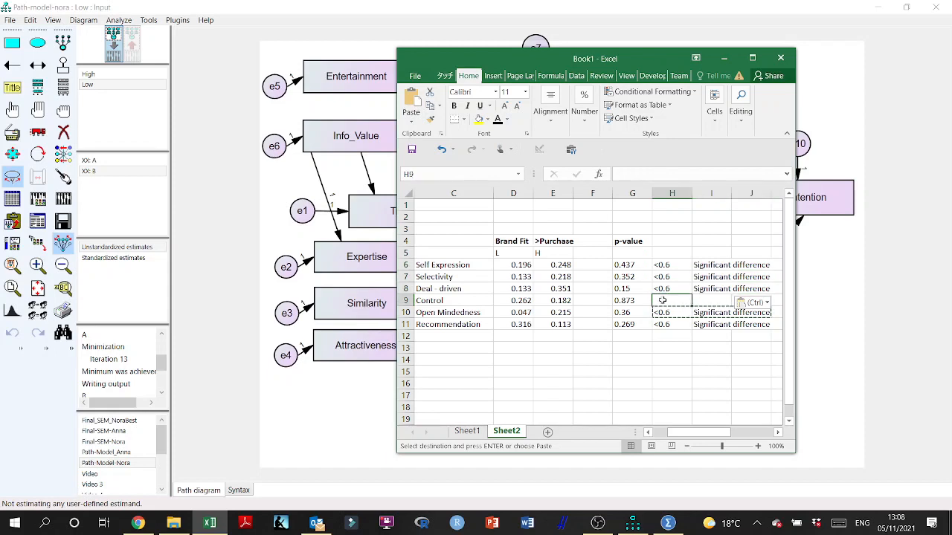
{"action": "key", "text": "Escape"}
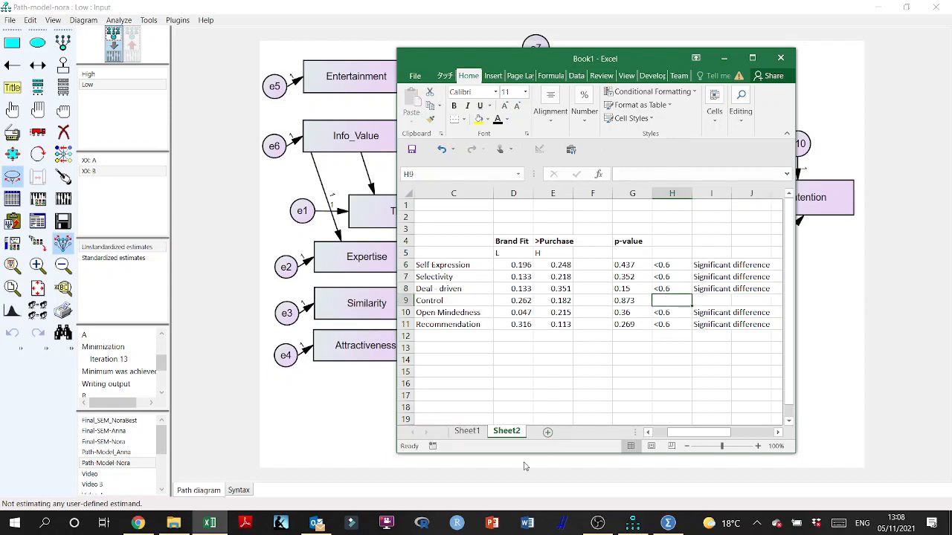
{"action": "type", "text": ">0.6"}
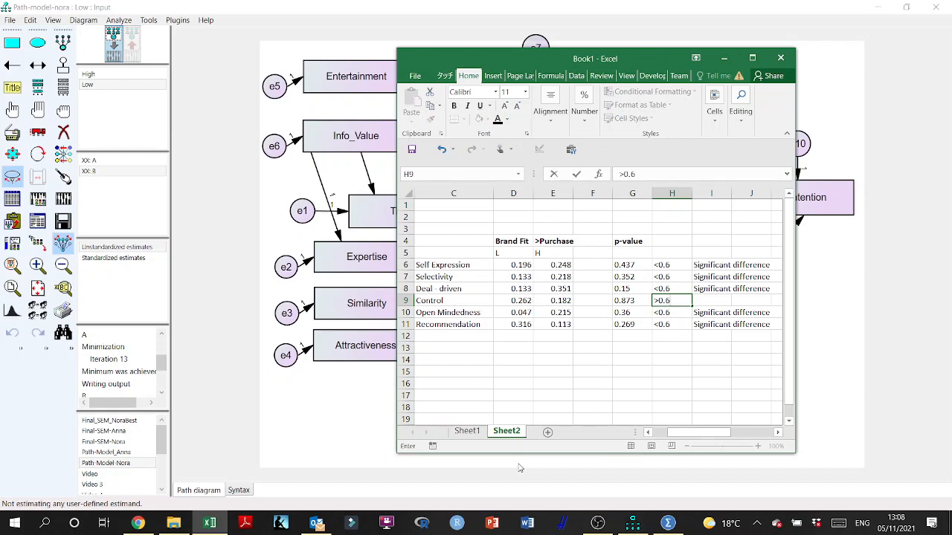
{"action": "key", "text": "Tab"}
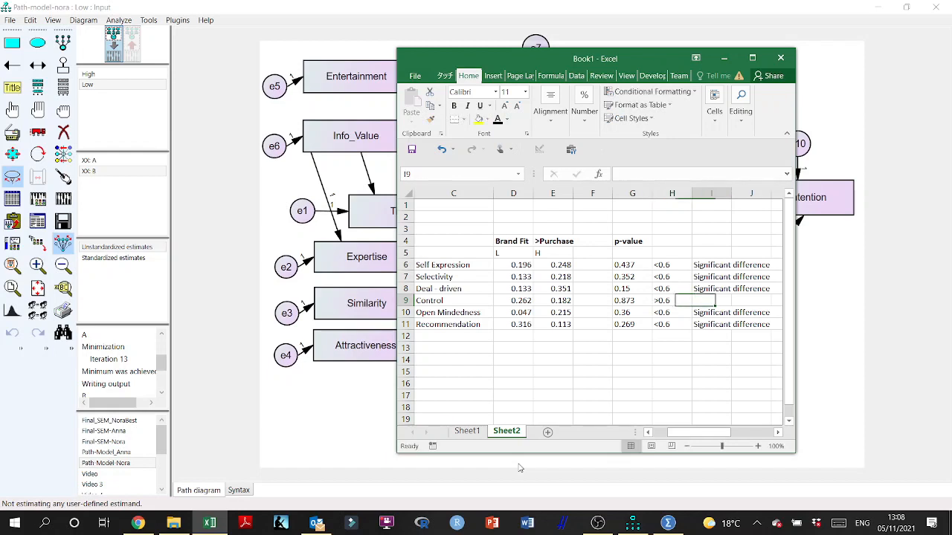
{"action": "type", "text": "There"}
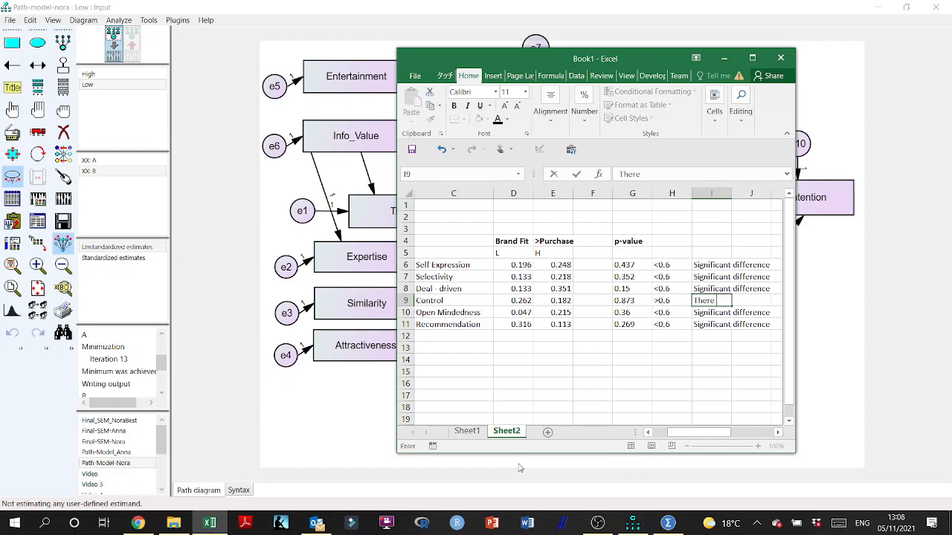
{"action": "type", "text": " is no signific"}
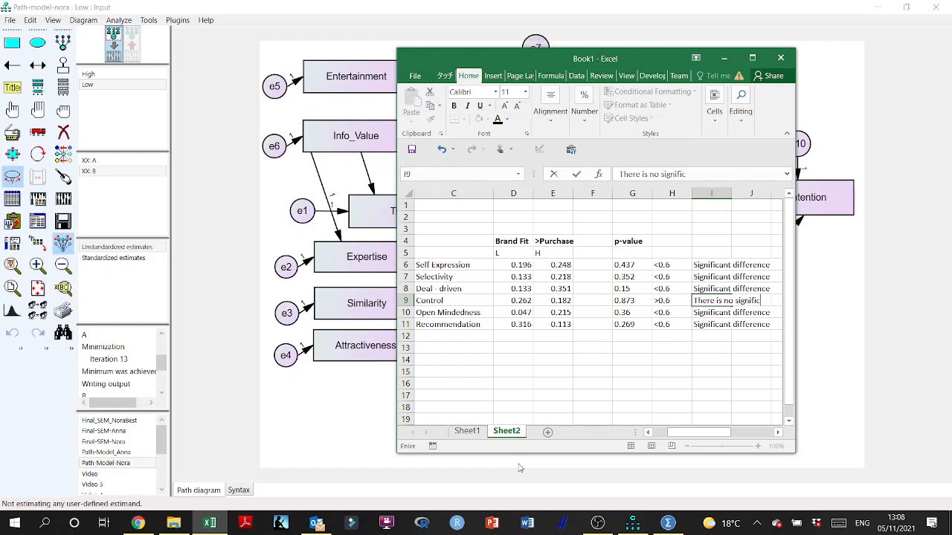
{"action": "type", "text": "ant difference"}
{"action": "key", "text": "Return"}
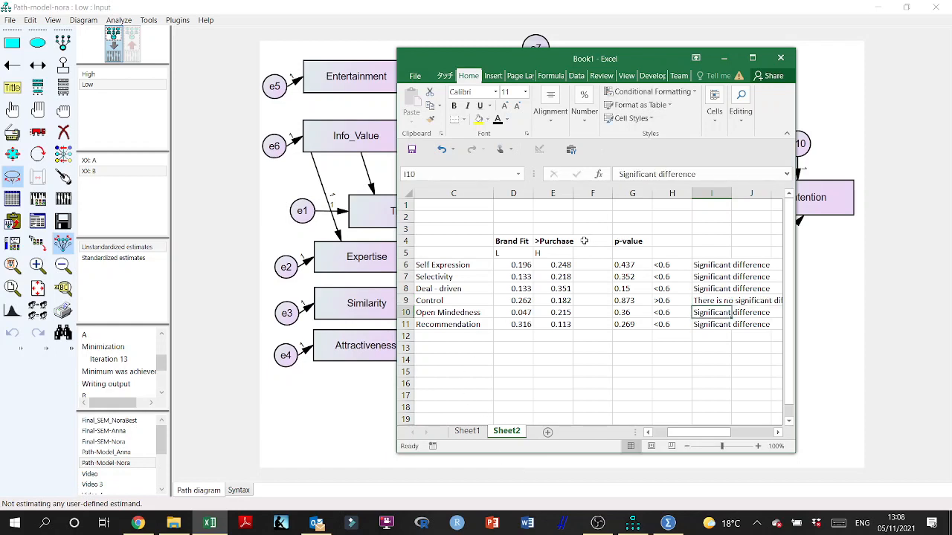
Make the Control row bold from its label through the significance remark.
{"action": "left_click", "coordinate": [459, 313]}
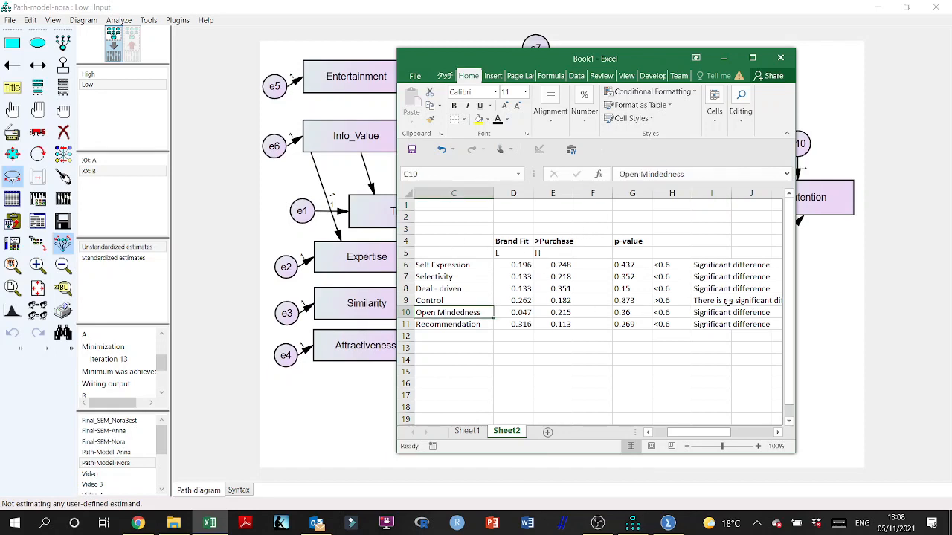
{"action": "mouse_move", "coordinate": [728, 301]}
{"action": "left_mouse_down"}
{"action": "mouse_move", "coordinate": [452, 305]}
{"action": "mouse_move", "coordinate": [733, 301]}
{"action": "left_mouse_up"}
{"action": "left_click", "coordinate": [449, 301]}
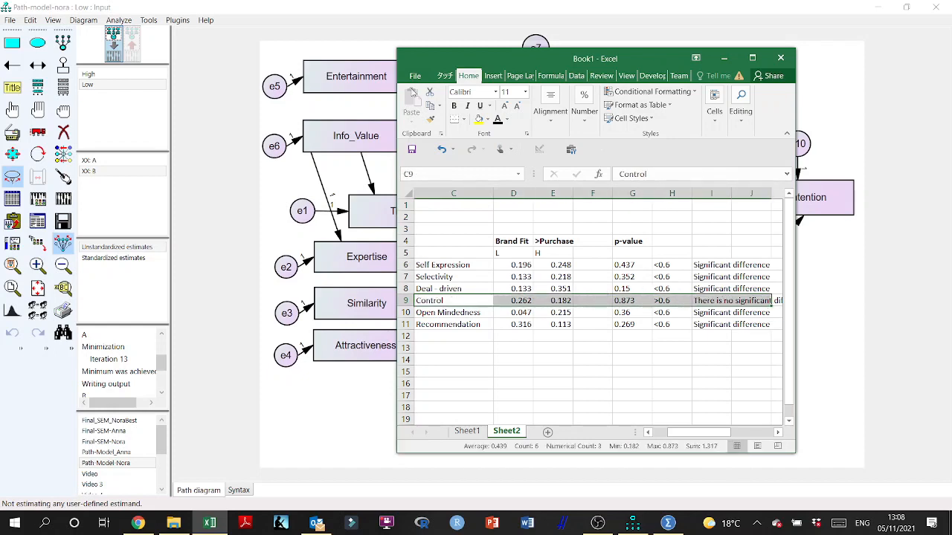
{"action": "left_click", "coordinate": [453, 106]}
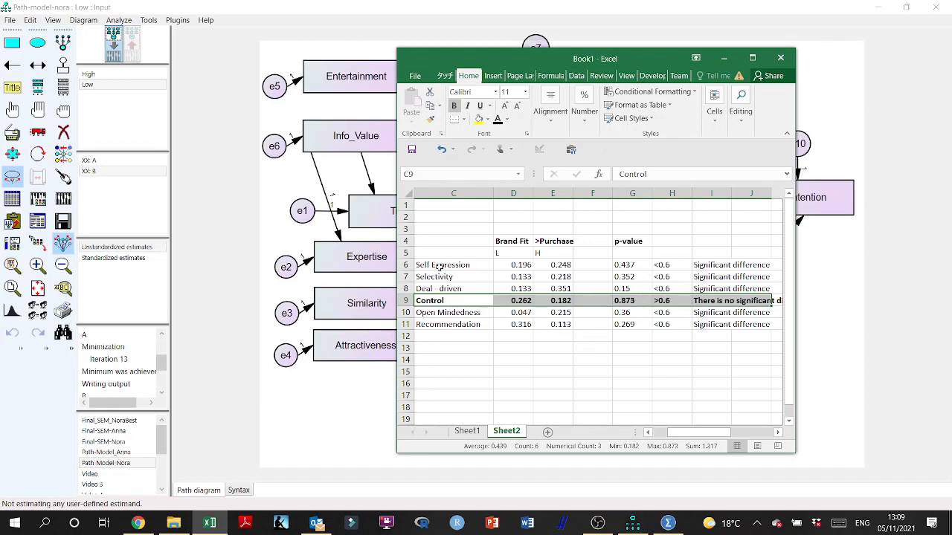
Center the L and H labels in D5 and E5 horizontally and vertically.
{"action": "left_click_drag", "start_coordinate": [520, 253], "coordinate": [565, 253]}
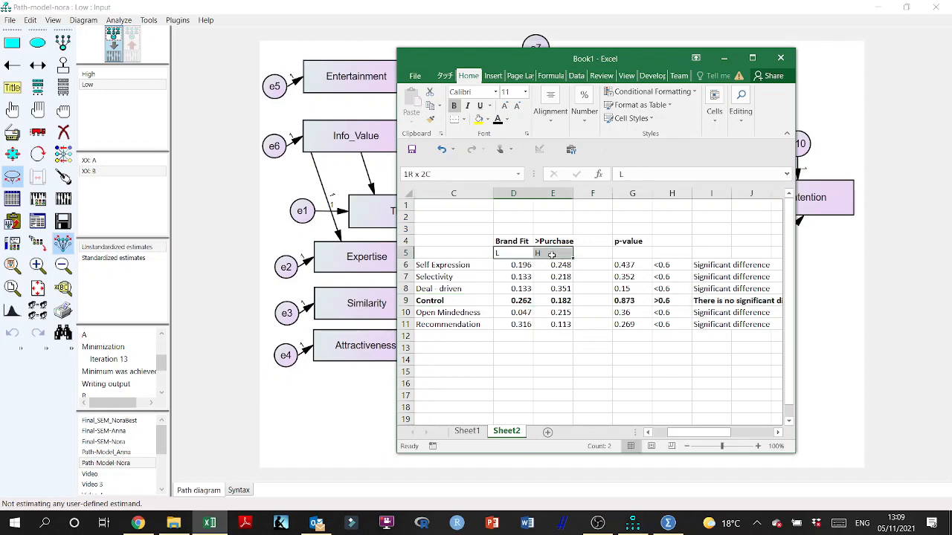
{"action": "left_click", "coordinate": [551, 104]}
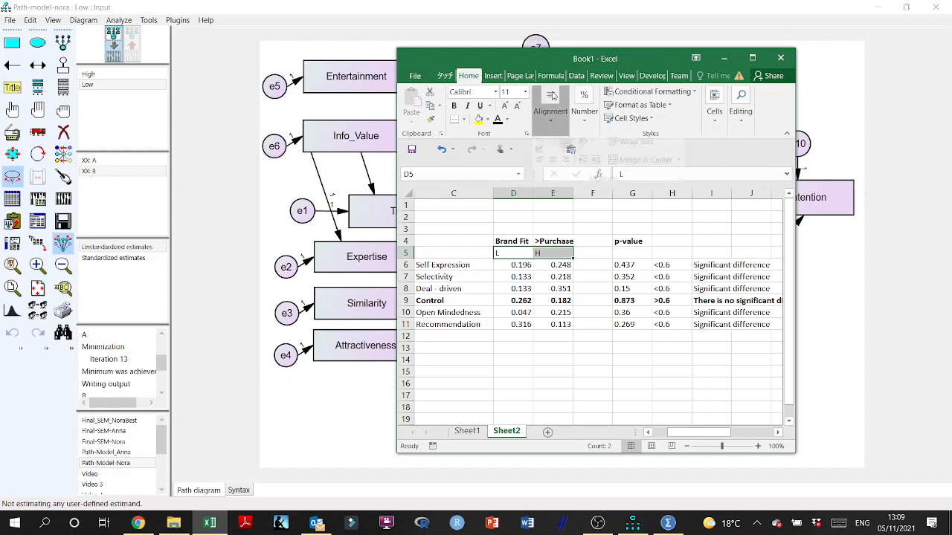
{"action": "left_click", "coordinate": [554, 152]}
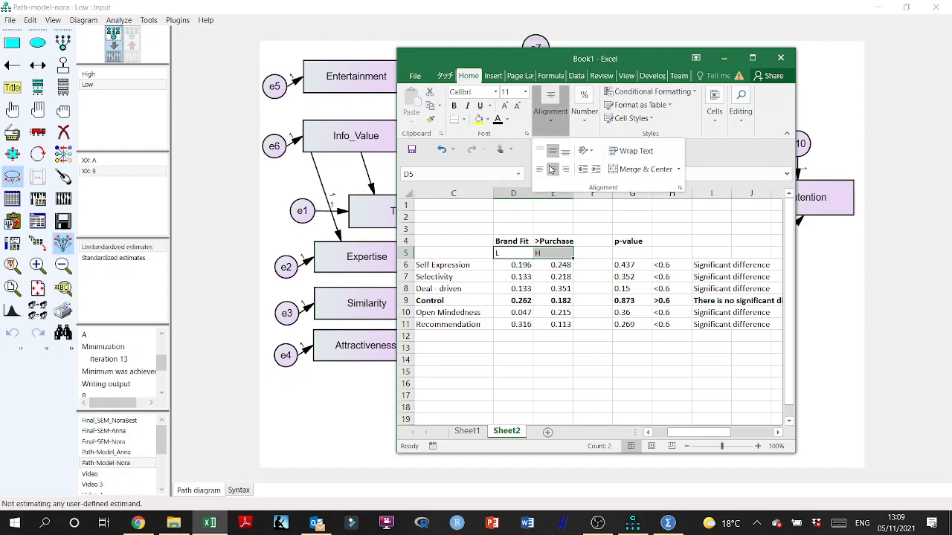
{"action": "left_click", "coordinate": [552, 170]}
{"action": "left_click", "coordinate": [541, 366]}
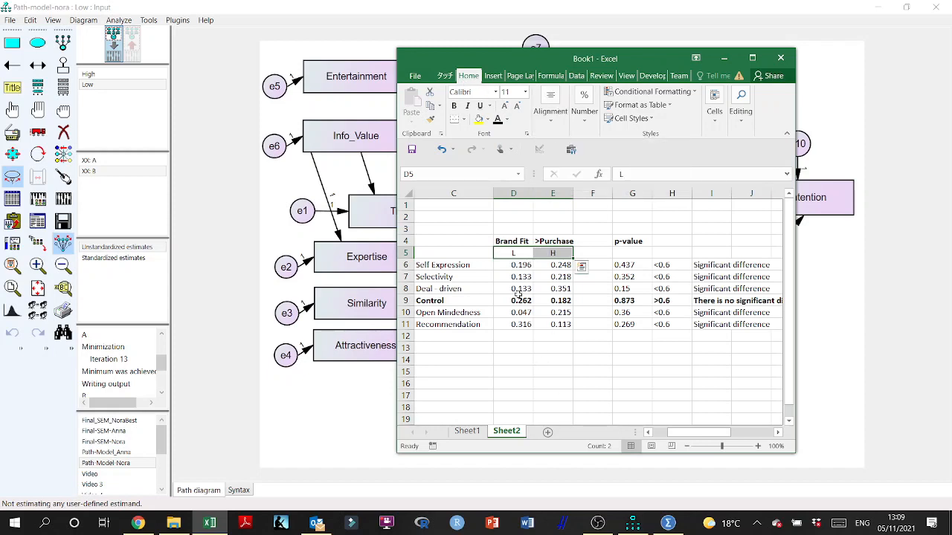
Compare the Low and High coefficients of the Self Expression, Selectivity, Deal - driven and Open Mindedness rows.
{"action": "left_click", "coordinate": [559, 266]}
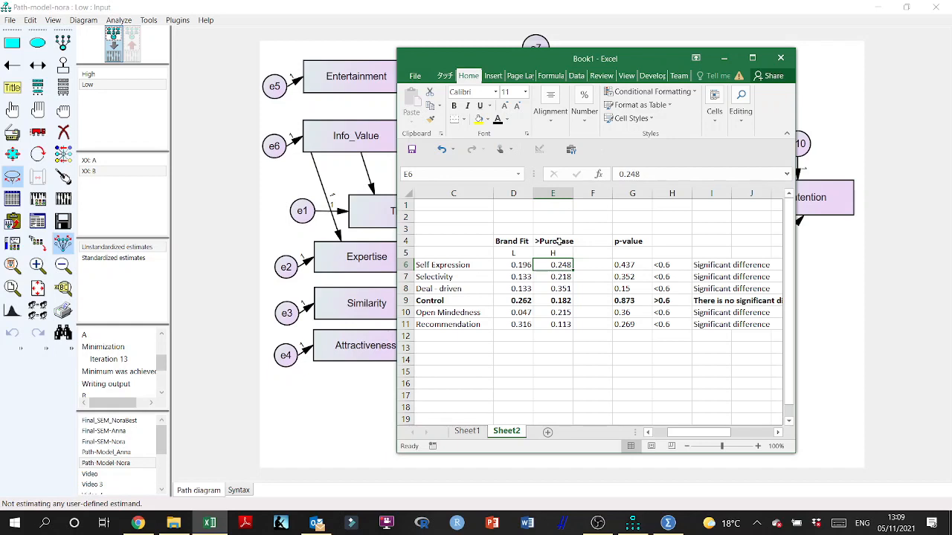
{"action": "left_click", "coordinate": [463, 277]}
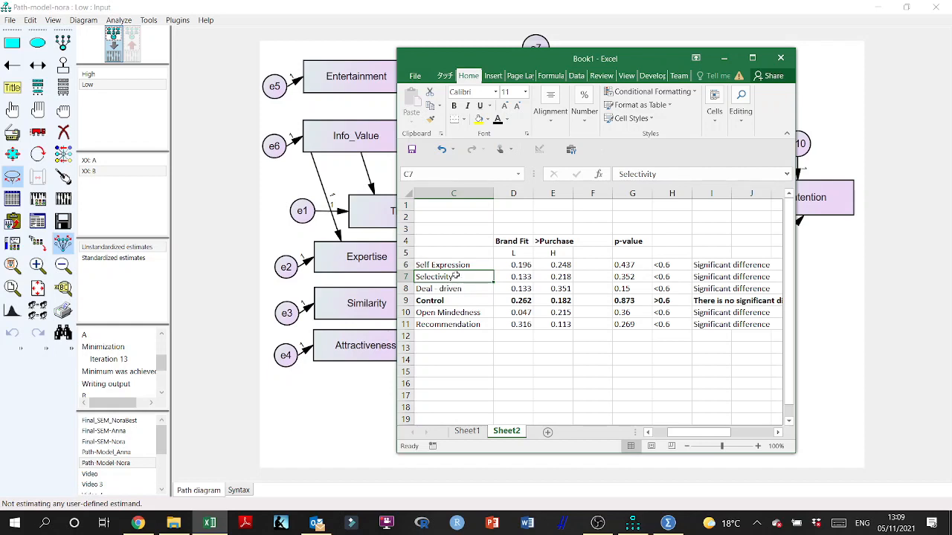
{"action": "left_click_drag", "start_coordinate": [455, 276], "coordinate": [549, 289]}
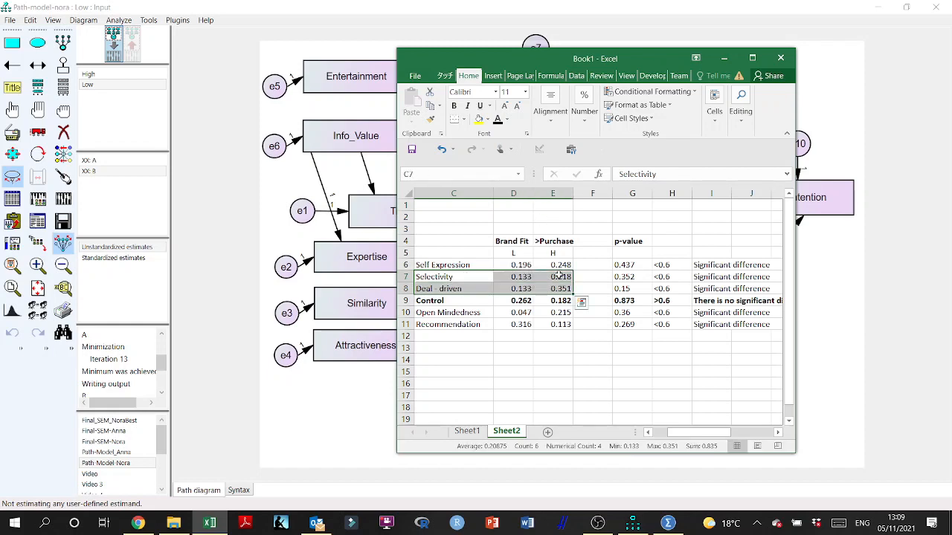
{"action": "left_click_drag", "start_coordinate": [521, 277], "coordinate": [520, 290]}
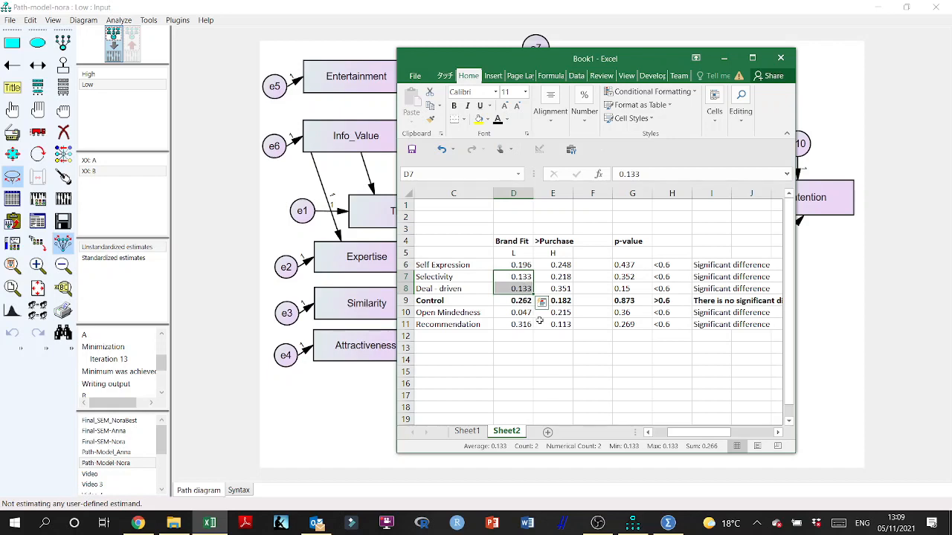
{"action": "left_click", "coordinate": [570, 314]}
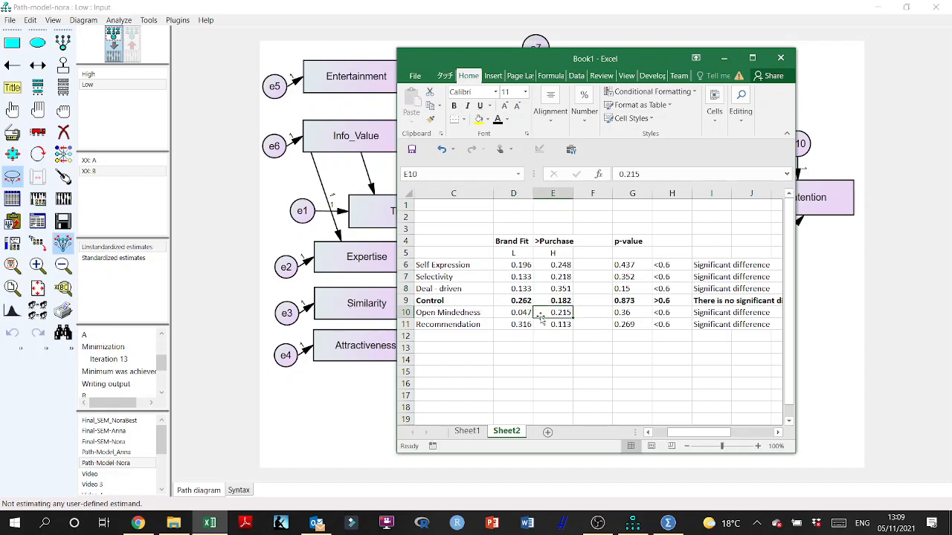
{"action": "left_click_drag", "start_coordinate": [439, 313], "coordinate": [547, 313]}
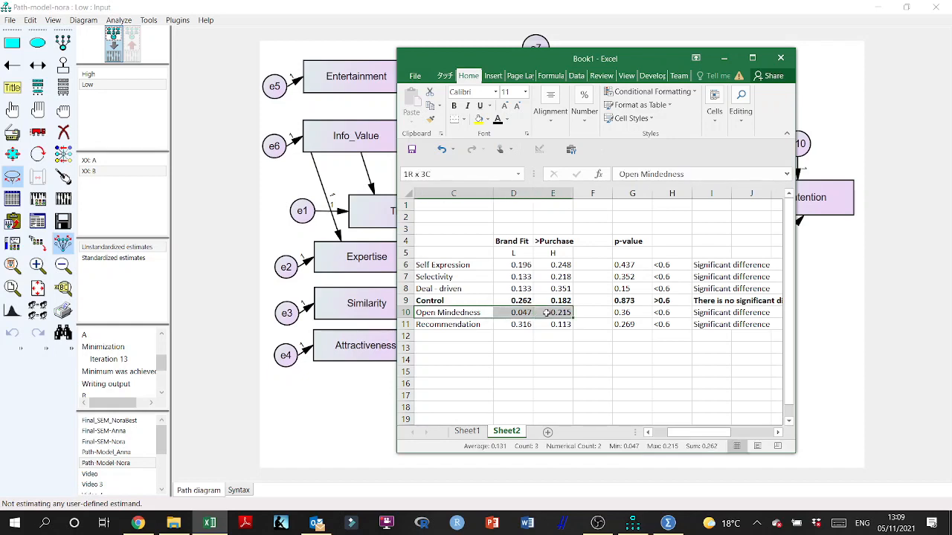
Examine the Recommendation row's Low and High coefficients, p-value and significance remark.
{"action": "left_click", "coordinate": [449, 326]}
{"action": "left_click_drag", "start_coordinate": [646, 327], "coordinate": [716, 330]}
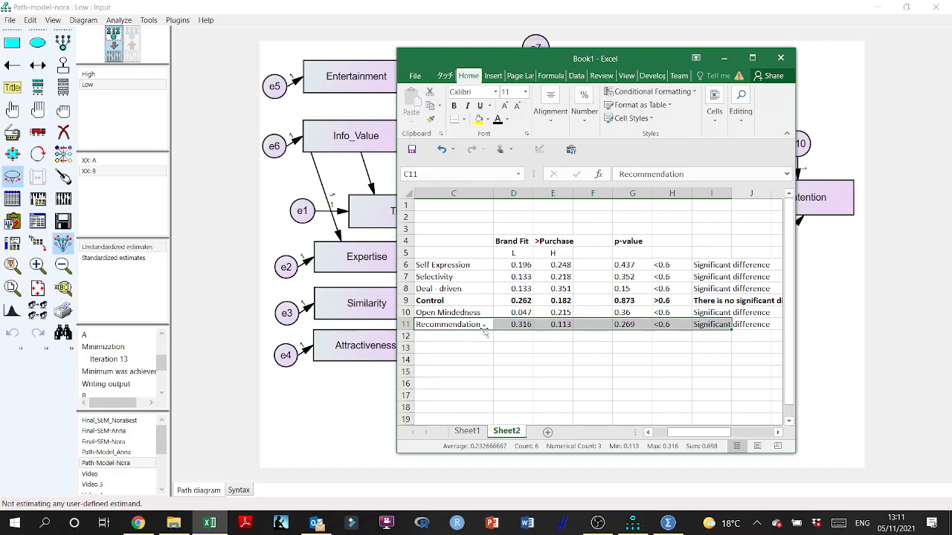
{"action": "left_click", "coordinate": [553, 255]}
{"action": "left_click", "coordinate": [555, 326]}
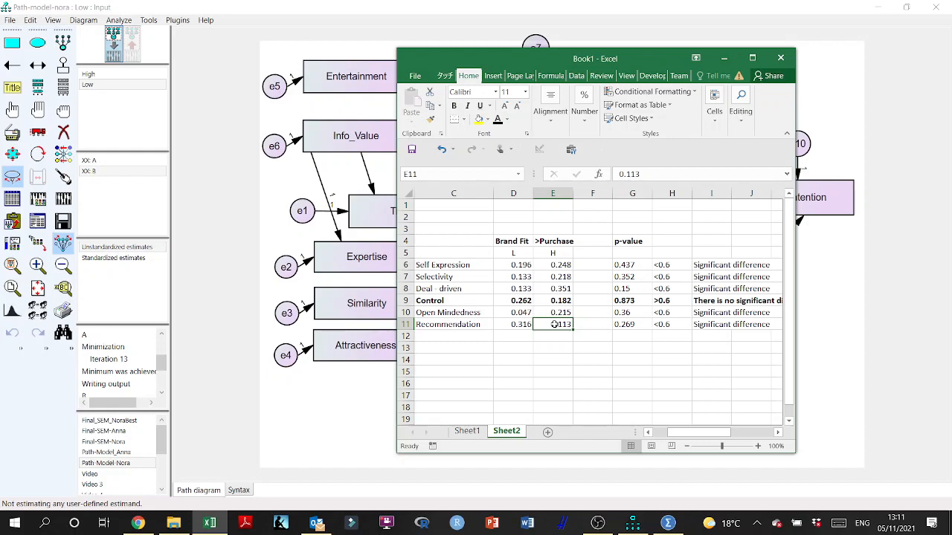
{"action": "left_click_drag", "start_coordinate": [556, 336], "coordinate": [453, 325]}
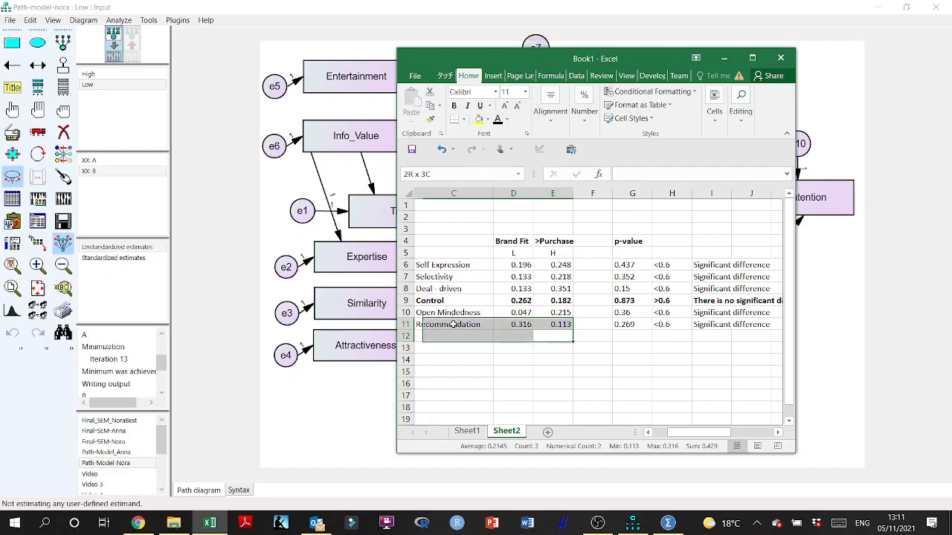
{"action": "left_click", "coordinate": [521, 325]}
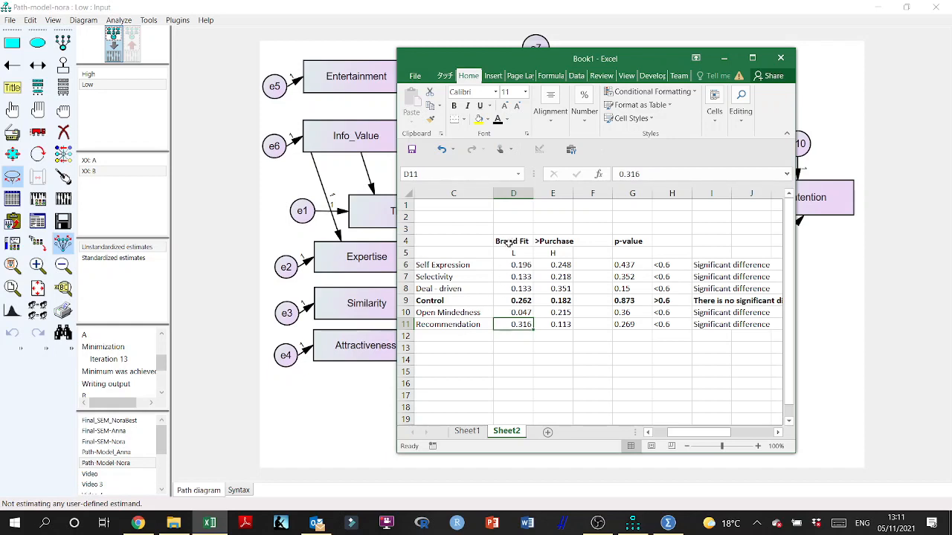
{"action": "left_click", "coordinate": [545, 324]}
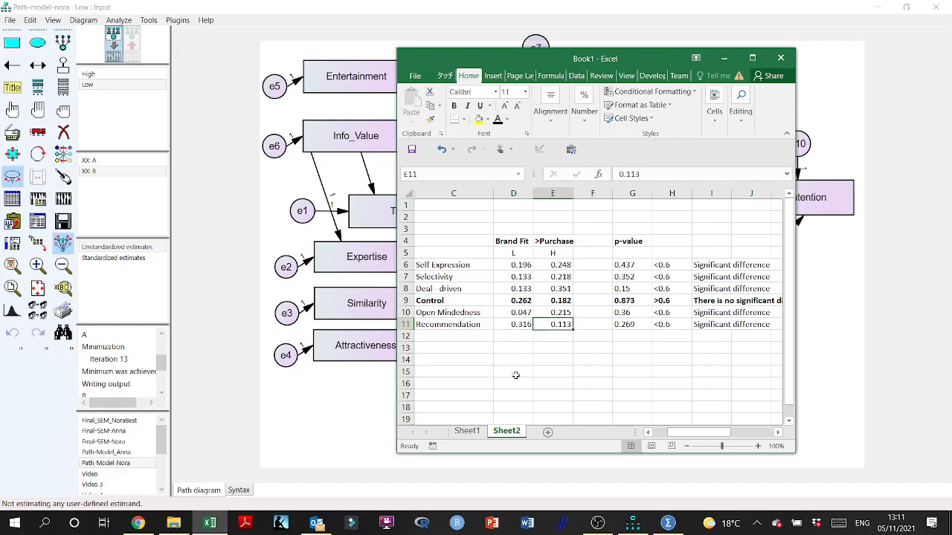
{"action": "left_click_drag", "start_coordinate": [450, 327], "coordinate": [571, 327]}
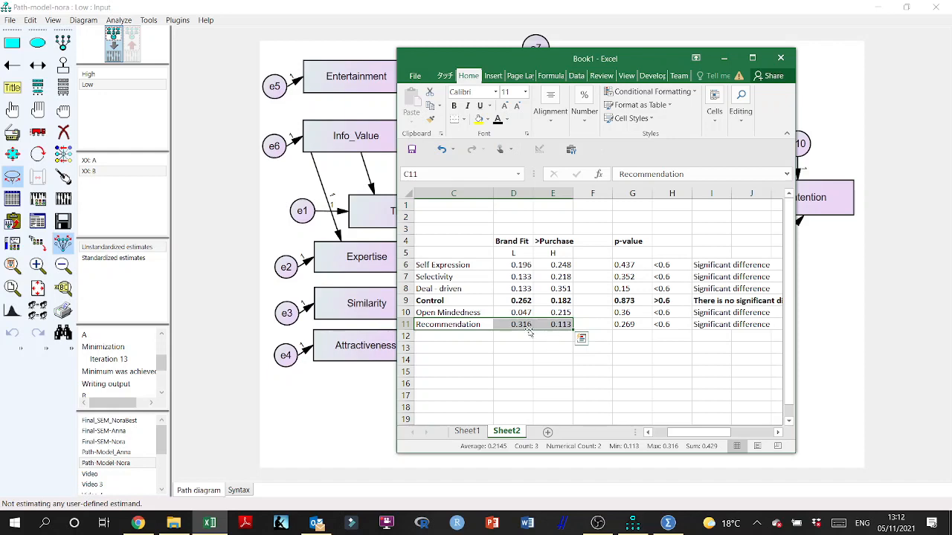
Review the Recommendation row's Low and High coefficients and the adjacent Parasocial > Purchase results.
{"action": "left_click_drag", "start_coordinate": [468, 325], "coordinate": [559, 326]}
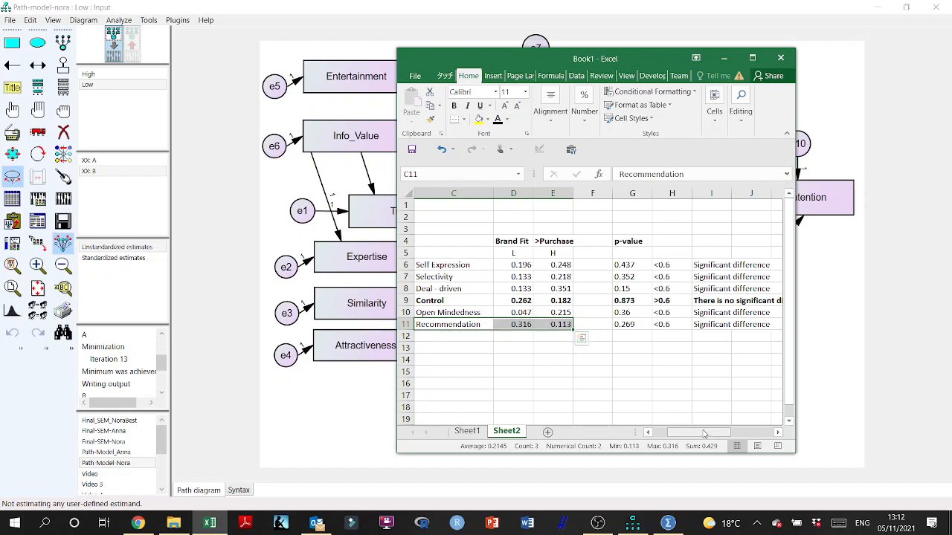
{"action": "left_click_drag", "start_coordinate": [702, 434], "coordinate": [748, 437]}
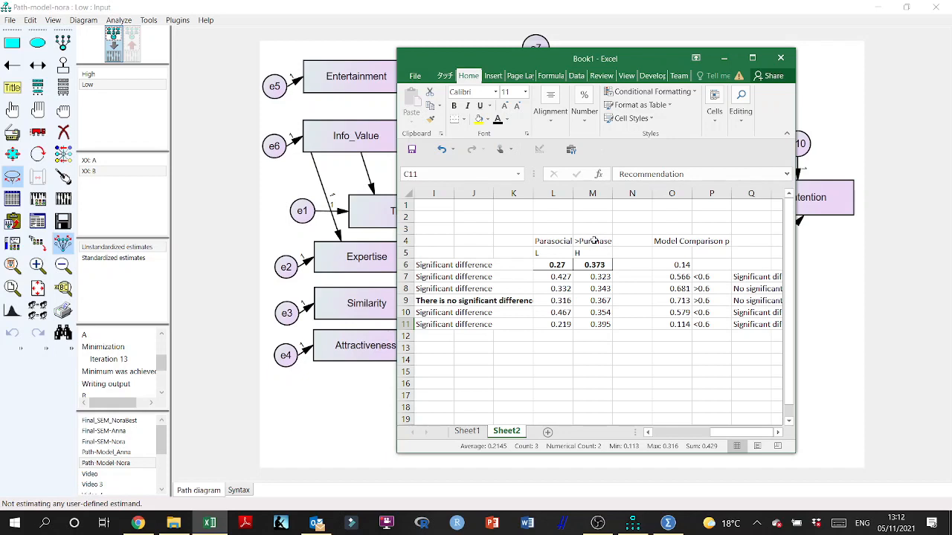
Switch to Amos and reattach the L-labelled Brand_Fit path so that it runs from ParaSocial to Pur_Intention.
{"action": "key", "text": "alt+Tab"}
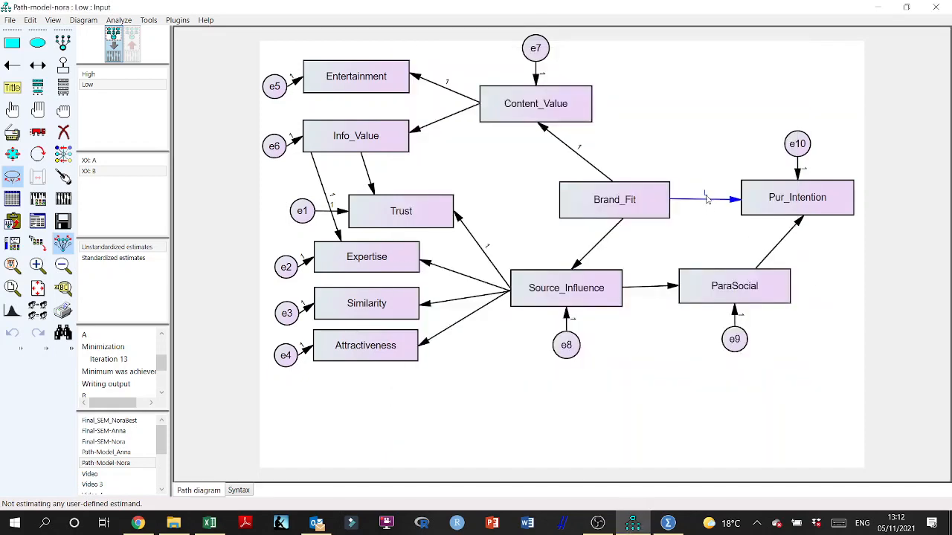
{"action": "left_click", "coordinate": [63, 132]}
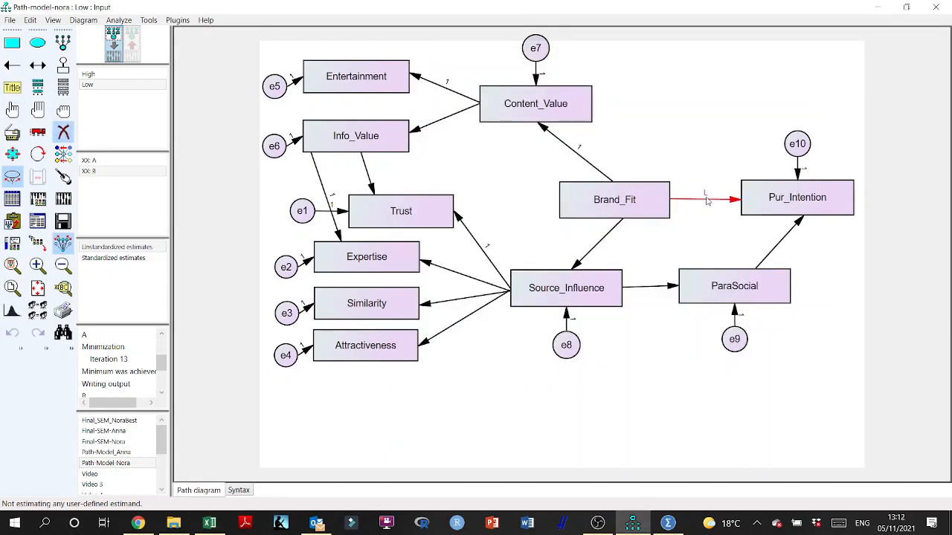
{"action": "left_click", "coordinate": [38, 132]}
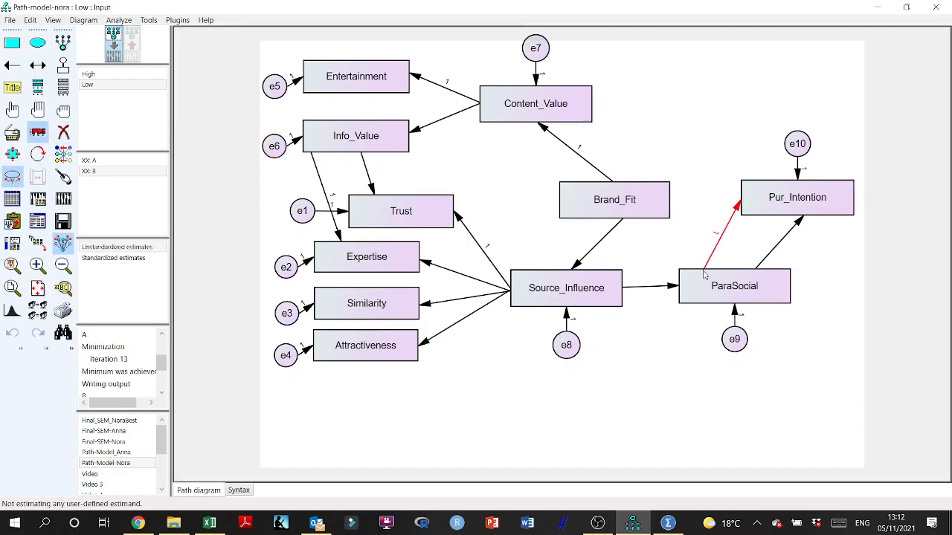
{"action": "left_click", "coordinate": [679, 199]}
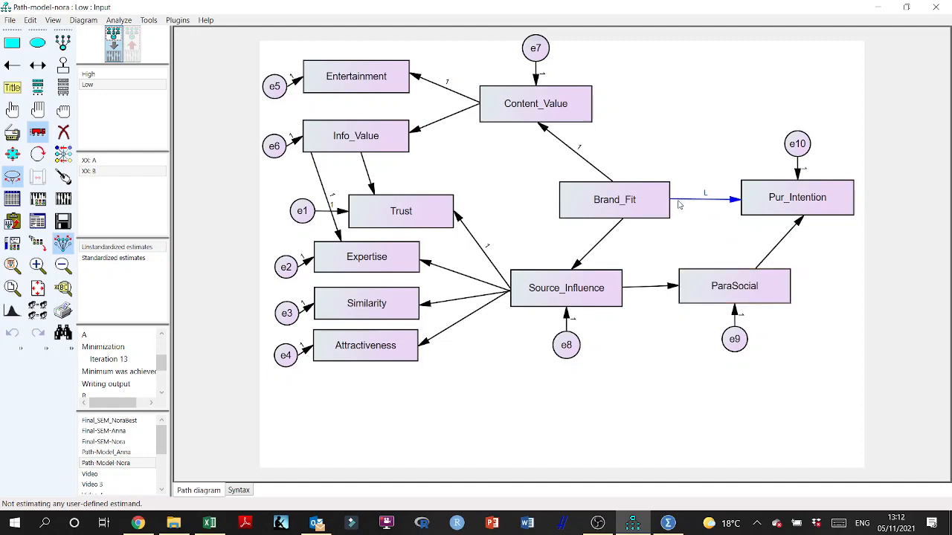
{"action": "left_click_drag", "start_coordinate": [679, 201], "coordinate": [660, 203]}
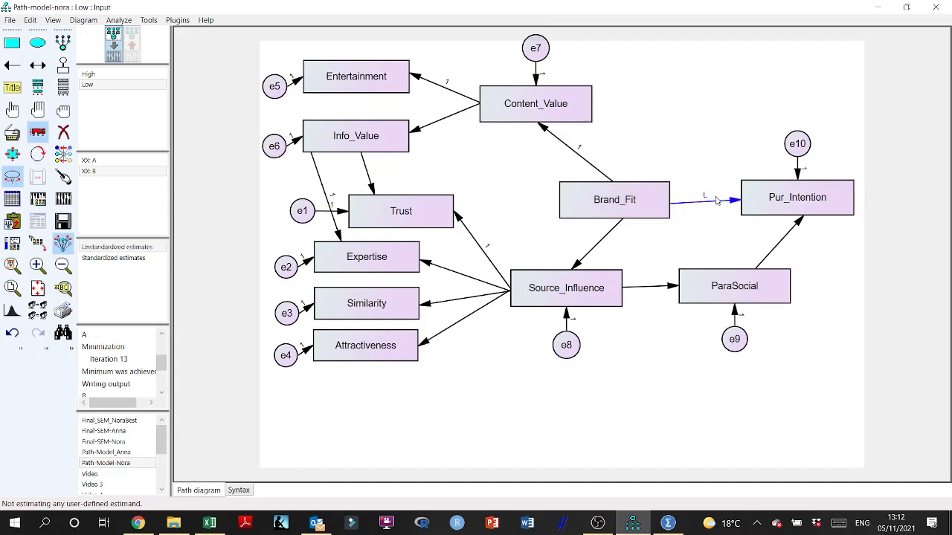
{"action": "left_click_drag", "start_coordinate": [737, 199], "coordinate": [736, 273]}
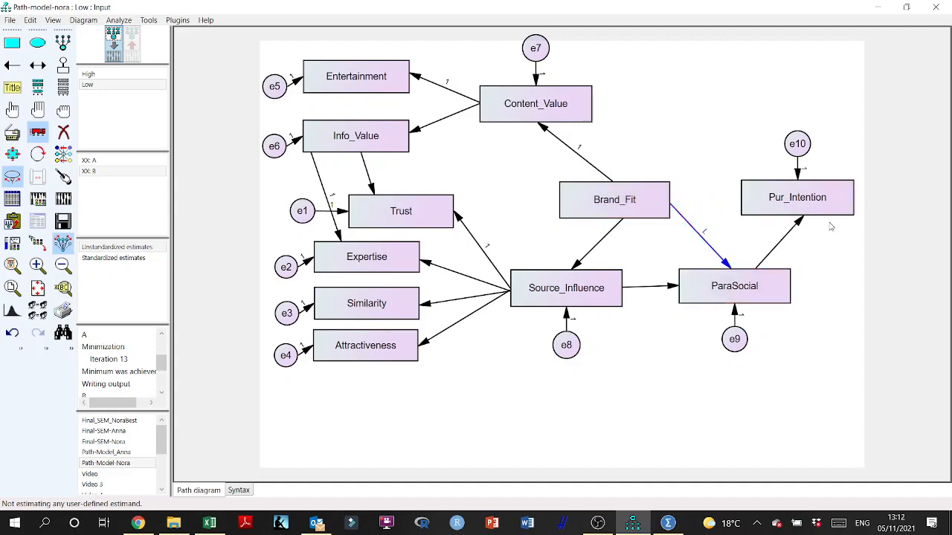
{"action": "left_click_drag", "start_coordinate": [803, 221], "coordinate": [672, 212]}
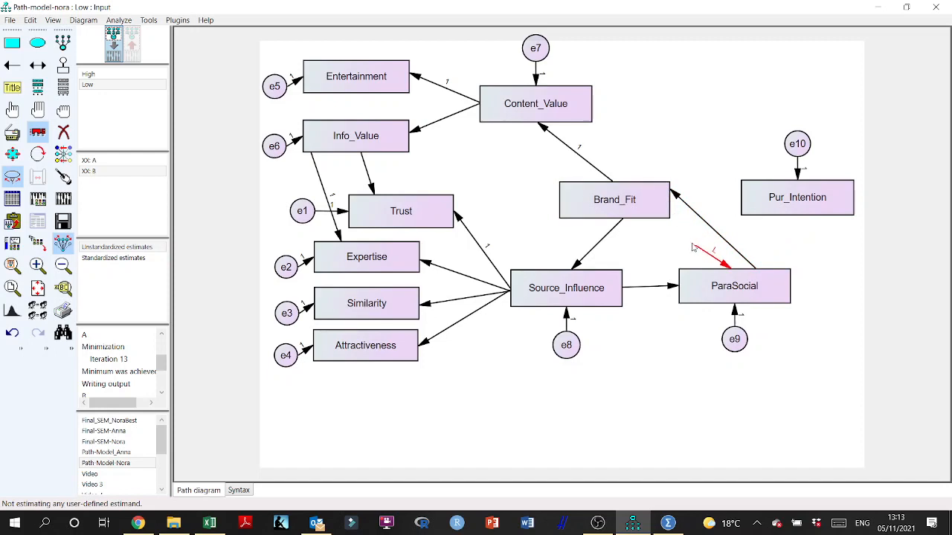
{"action": "left_click_drag", "start_coordinate": [732, 266], "coordinate": [744, 207]}
{"action": "left_click_drag", "start_coordinate": [675, 209], "coordinate": [757, 263]}
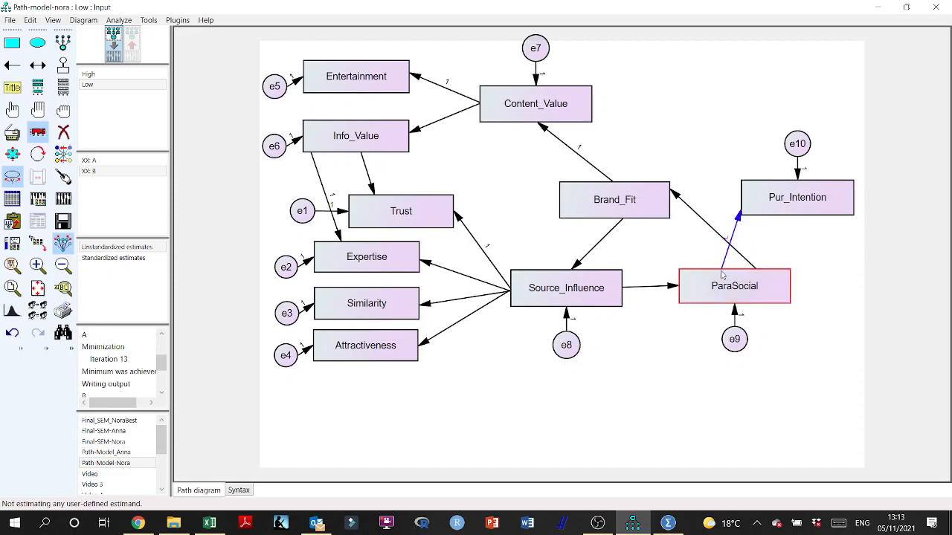
{"action": "left_click", "coordinate": [734, 216]}
{"action": "left_click_drag", "start_coordinate": [738, 223], "coordinate": [759, 261]}
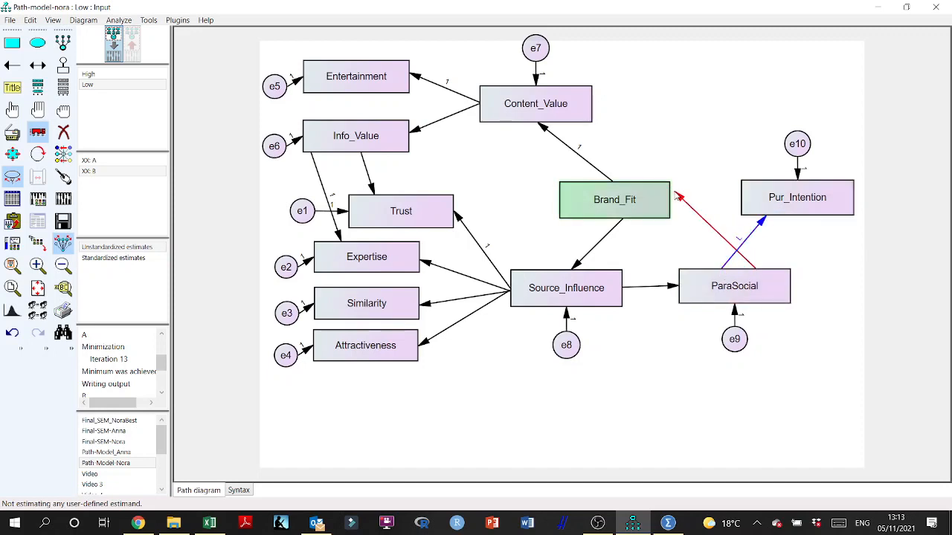
Delete the displaced unlabelled path leaving ParaSocial and draw a new path from Brand_Fit to Pur_Intention.
{"action": "left_click_drag", "start_coordinate": [673, 197], "coordinate": [778, 200]}
{"action": "left_click_drag", "start_coordinate": [677, 195], "coordinate": [595, 105]}
{"action": "left_click_drag", "start_coordinate": [756, 271], "coordinate": [650, 204]}
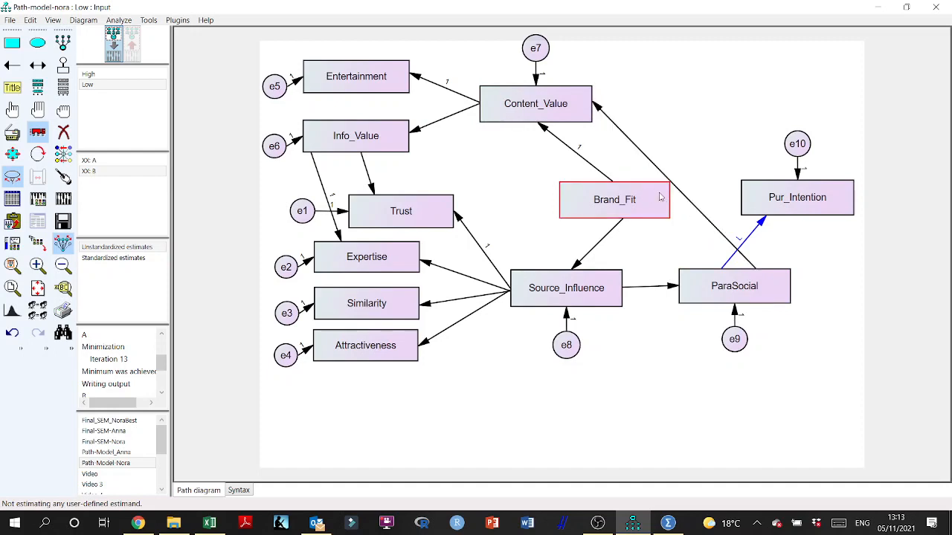
{"action": "key", "text": "Delete"}
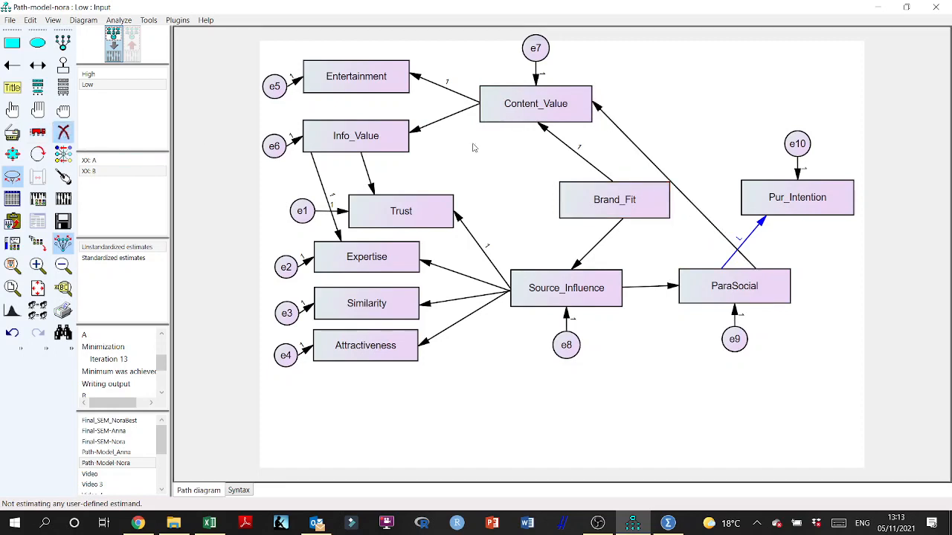
{"action": "left_click", "coordinate": [636, 147]}
{"action": "left_click", "coordinate": [12, 65]}
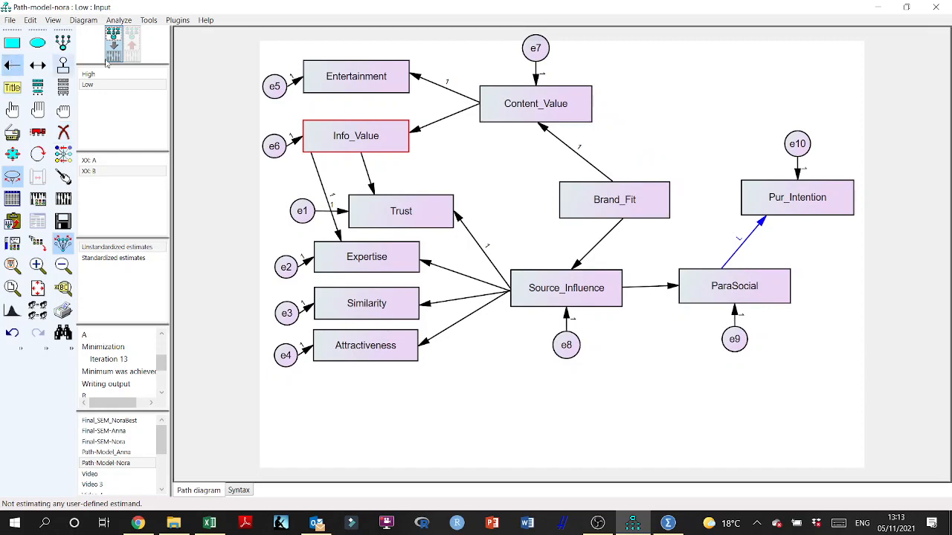
{"action": "left_click_drag", "start_coordinate": [669, 206], "coordinate": [747, 201]}
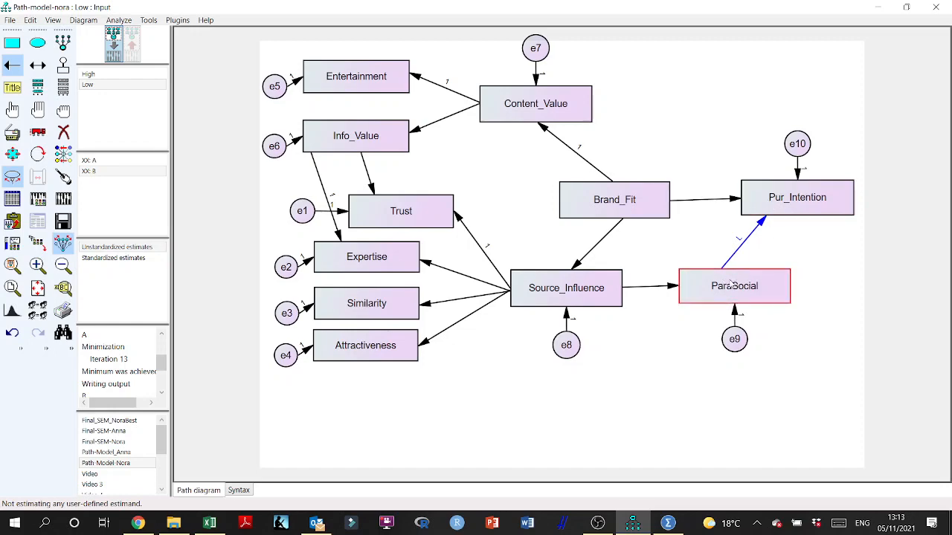
Switch back to Excel and examine the Parasocial > Purchase coefficients, model comparison p-values and significance remarks.
{"action": "left_click", "coordinate": [878, 7]}
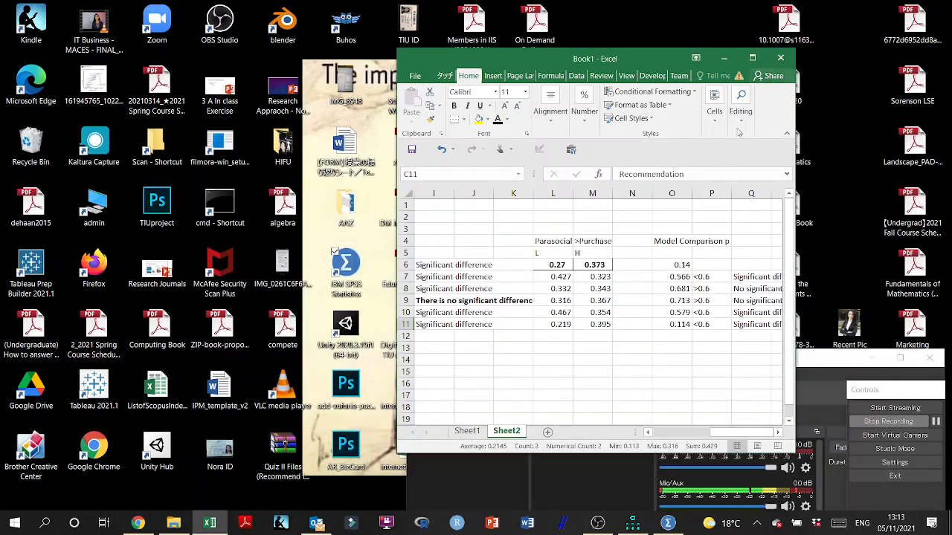
{"action": "left_click_drag", "start_coordinate": [729, 432], "coordinate": [720, 437]}
{"action": "left_click", "coordinate": [703, 381]}
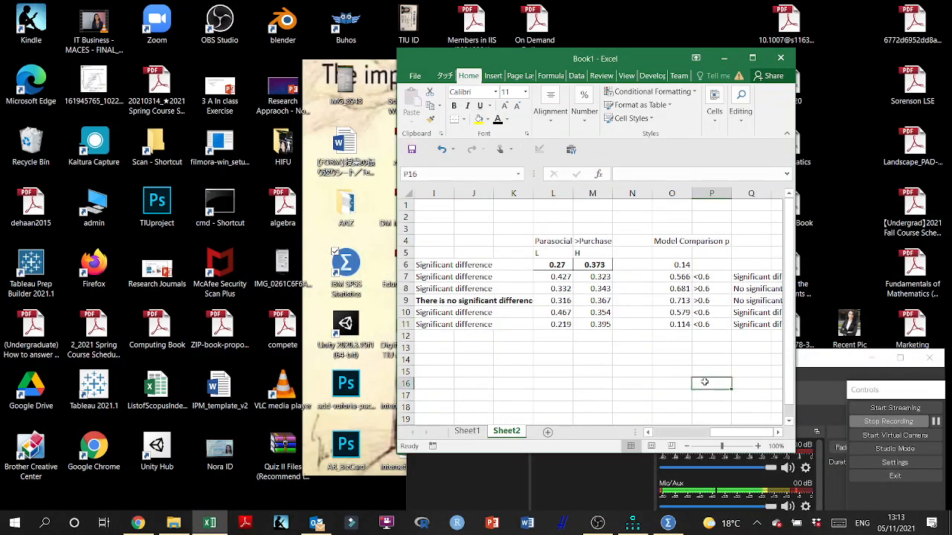
{"action": "key", "text": "Right"}
{"action": "key", "text": "Right"}
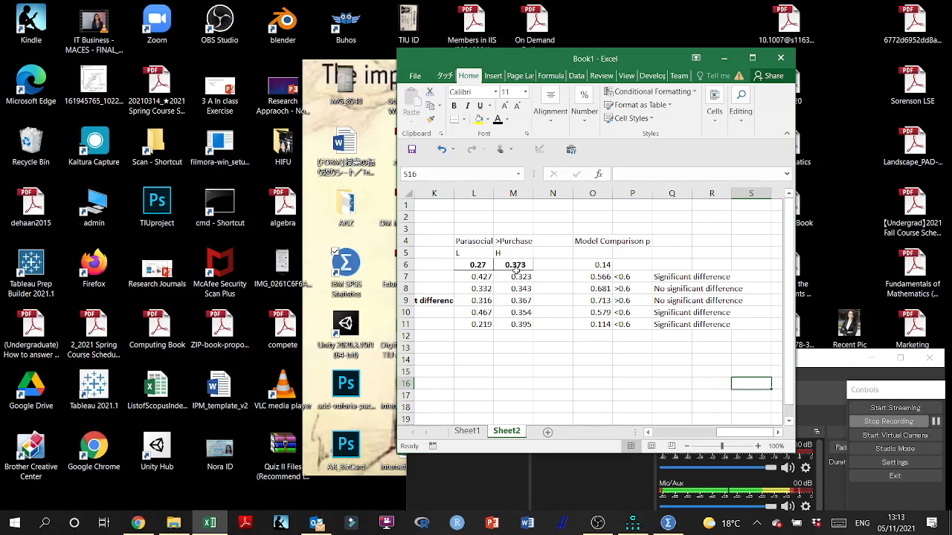
{"action": "left_click_drag", "start_coordinate": [498, 288], "coordinate": [611, 340]}
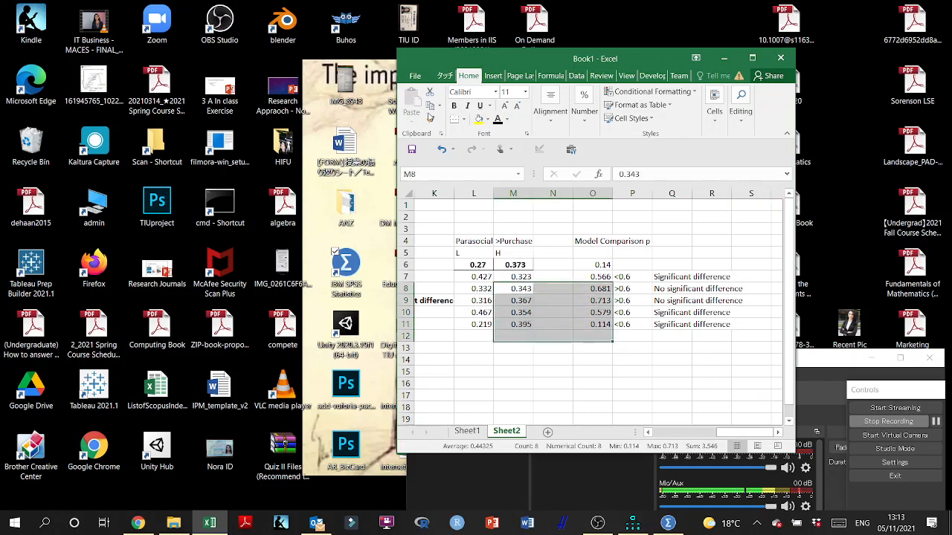
{"action": "left_click", "coordinate": [439, 105]}
{"action": "left_click", "coordinate": [432, 161]}
{"action": "left_click", "coordinate": [430, 119]}
{"action": "mouse_move", "coordinate": [482, 268]}
{"action": "left_mouse_down"}
{"action": "mouse_move", "coordinate": [520, 267]}
{"action": "mouse_move", "coordinate": [598, 327]}
{"action": "mouse_move", "coordinate": [610, 351]}
{"action": "left_mouse_up"}
{"action": "left_click", "coordinate": [494, 296]}
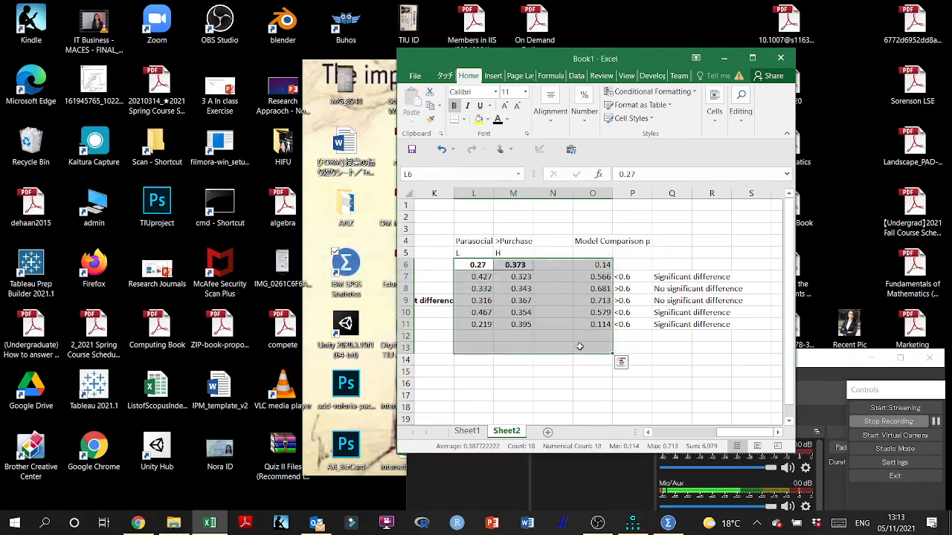
Copy the "<0.6" and "Significant difference" remarks from row 7 into P6:Q6 of the Parasocial > Purchase table.
{"action": "left_click", "coordinate": [669, 277]}
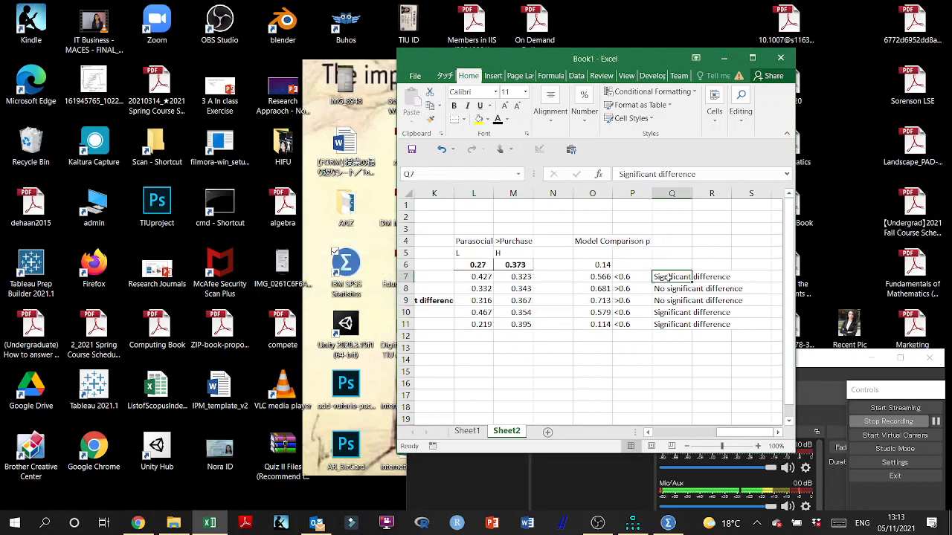
{"action": "left_click_drag", "start_coordinate": [634, 278], "coordinate": [673, 278]}
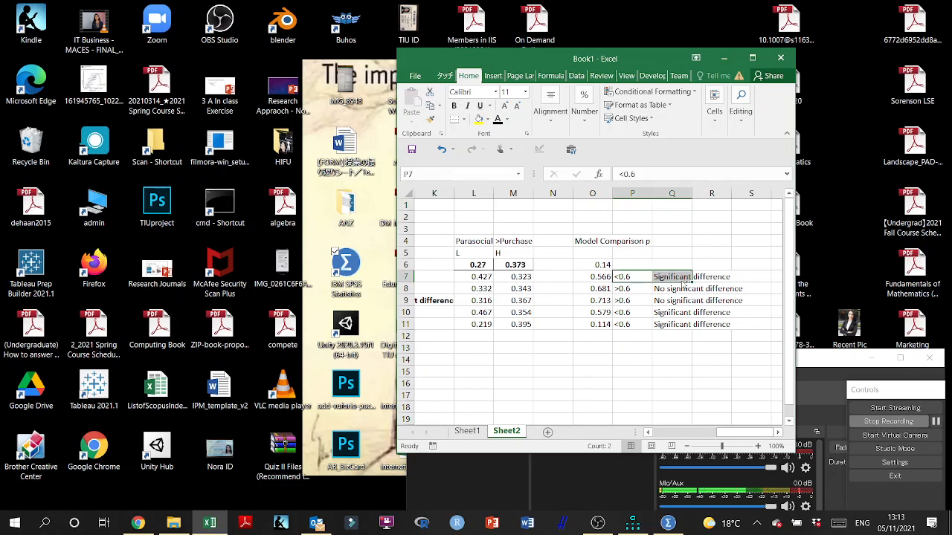
{"action": "key", "text": "ctrl+c"}
{"action": "left_click", "coordinate": [632, 265]}
{"action": "key", "text": "ctrl+v"}
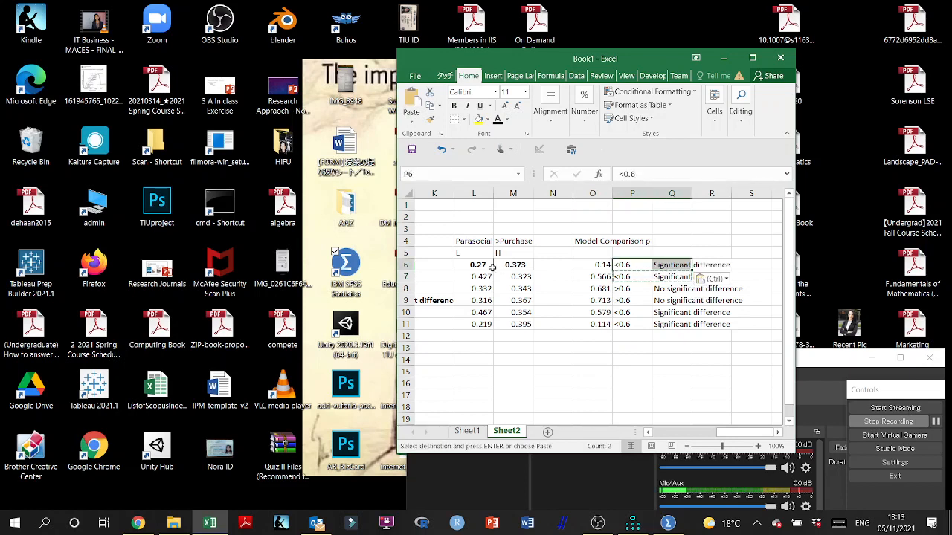
Remove the bold formatting from the Parasocial > Purchase values in L6:O11.
{"action": "left_click_drag", "start_coordinate": [476, 265], "coordinate": [589, 322]}
{"action": "key", "text": "ctrl+b"}
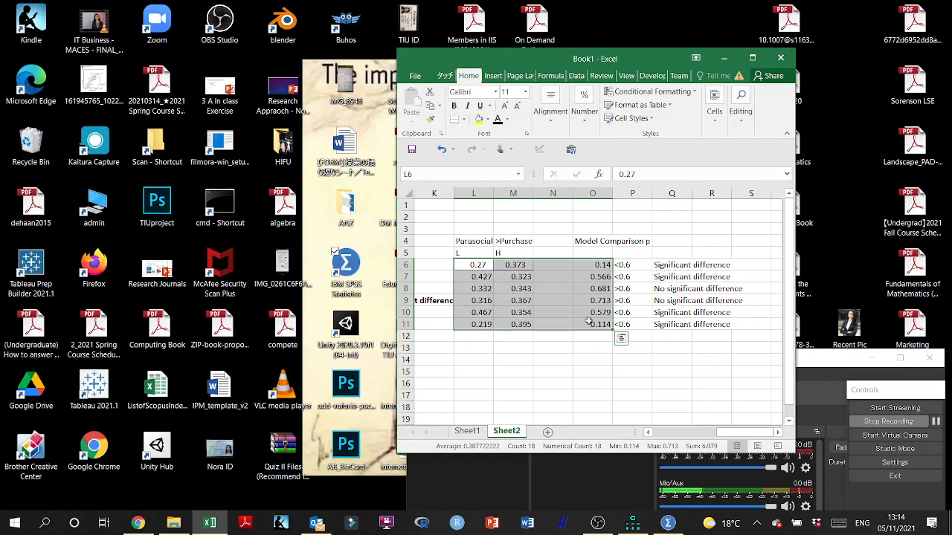
{"action": "left_click", "coordinate": [569, 370]}
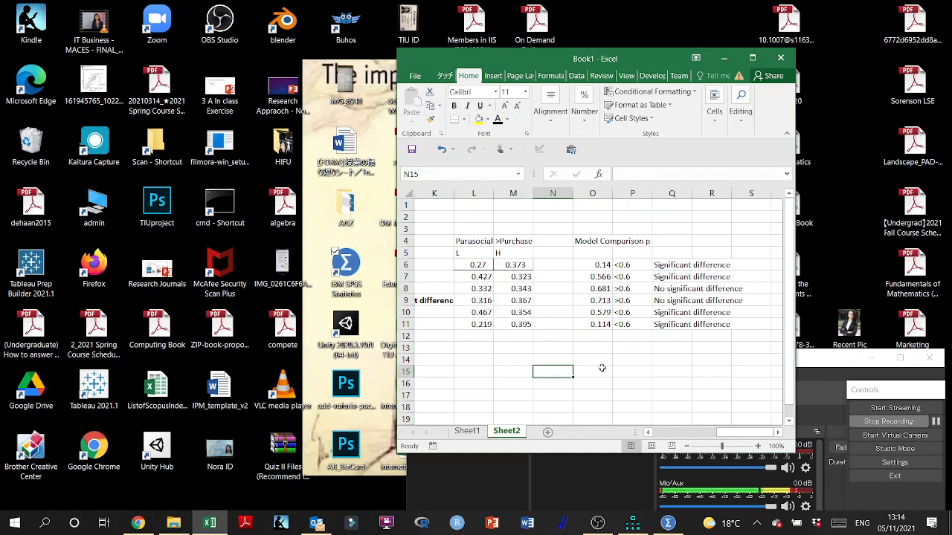
Insert two blank columns at column K, between the Brand Fit and Parasocial tables.
{"action": "left_click_drag", "start_coordinate": [722, 435], "coordinate": [697, 434]}
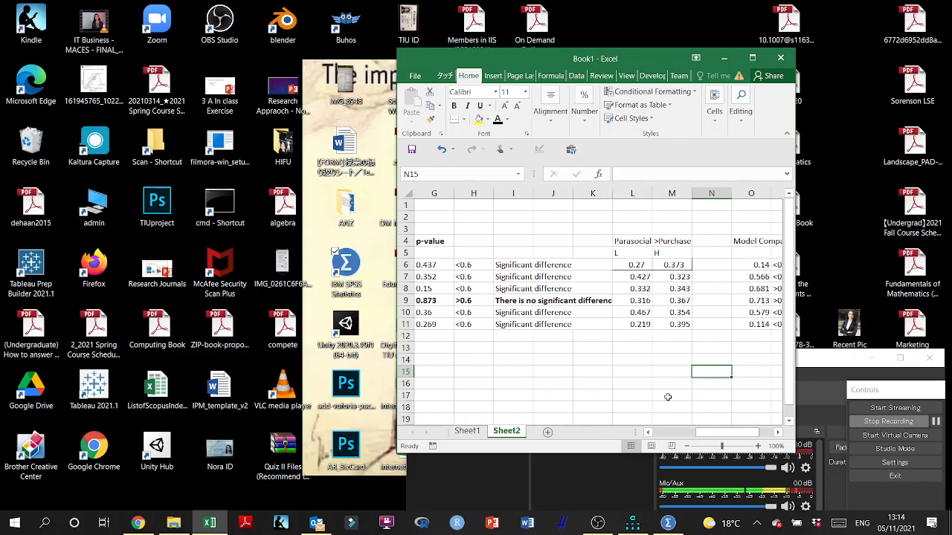
{"action": "left_click", "coordinate": [597, 191]}
{"action": "left_click", "coordinate": [595, 193]}
{"action": "right_click", "coordinate": [595, 193]}
{"action": "left_click", "coordinate": [621, 341]}
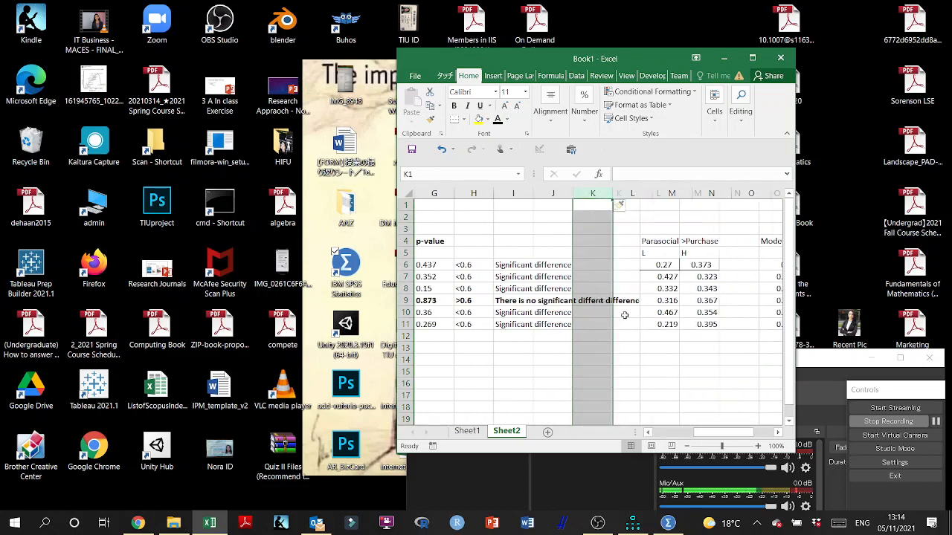
{"action": "right_click", "coordinate": [606, 289]}
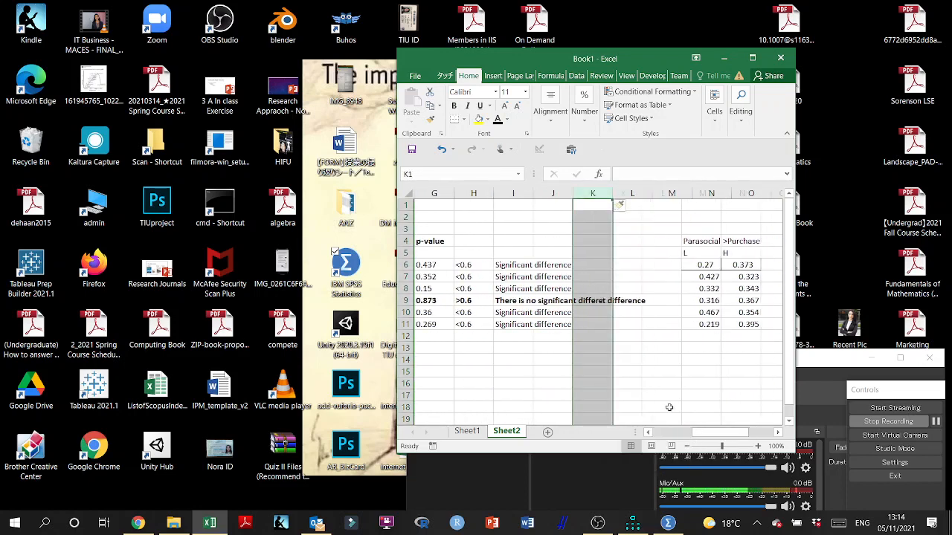
{"action": "left_click", "coordinate": [634, 378]}
Copy the six moderator names from C6:C11 to M6:M11 beside the Parasocial coefficients and fit column M to its contents.
{"action": "left_click_drag", "start_coordinate": [700, 437], "coordinate": [662, 442]}
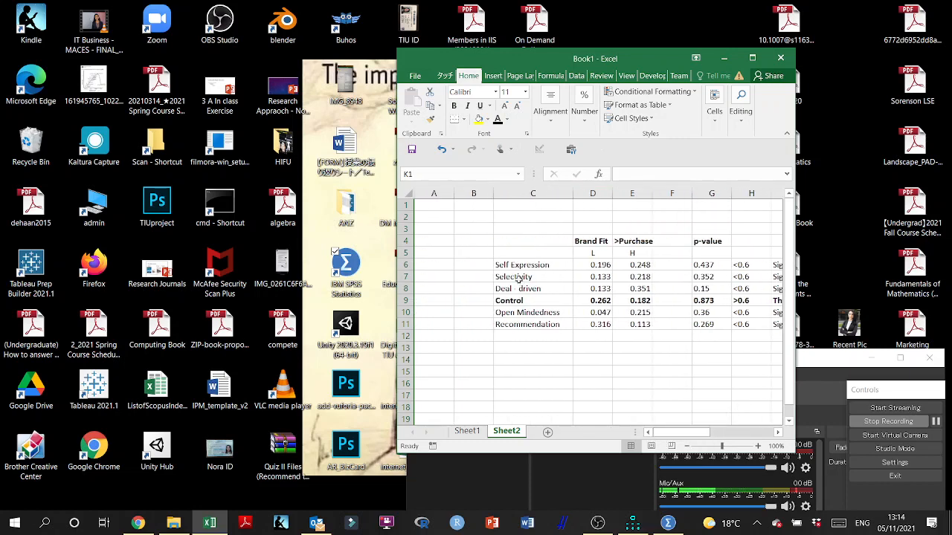
{"action": "left_click_drag", "start_coordinate": [518, 265], "coordinate": [515, 325]}
{"action": "key", "text": "ctrl+c"}
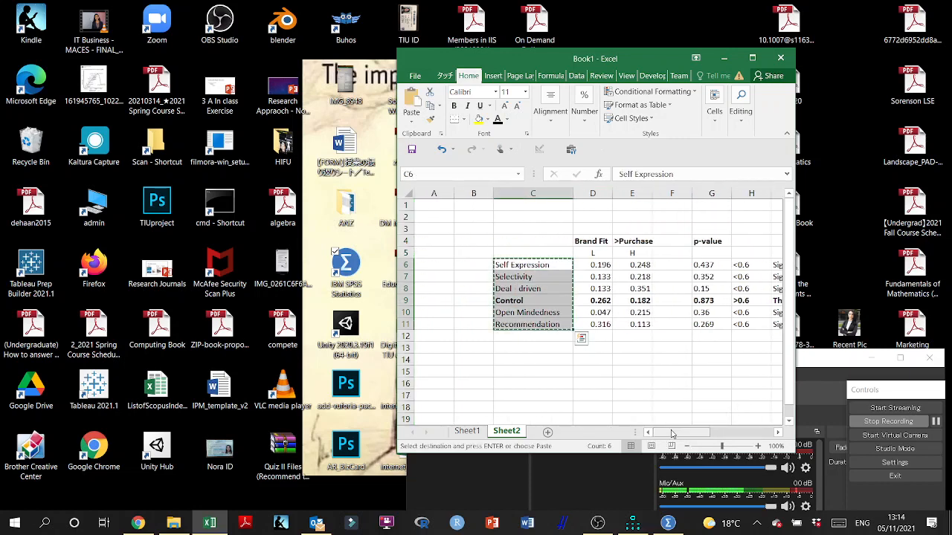
{"action": "left_click_drag", "start_coordinate": [680, 432], "coordinate": [749, 438]}
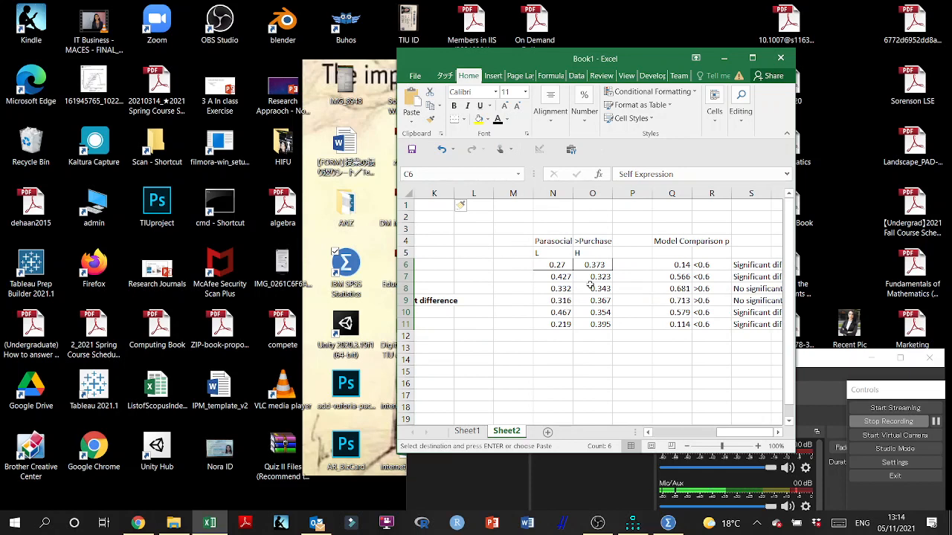
{"action": "left_click", "coordinate": [504, 276]}
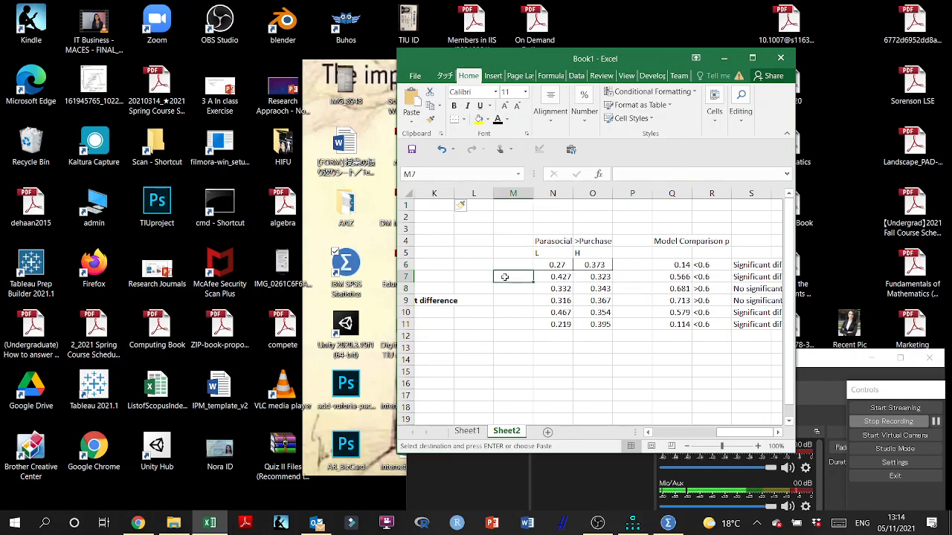
{"action": "left_click", "coordinate": [504, 264]}
{"action": "key", "text": "ctrl+v"}
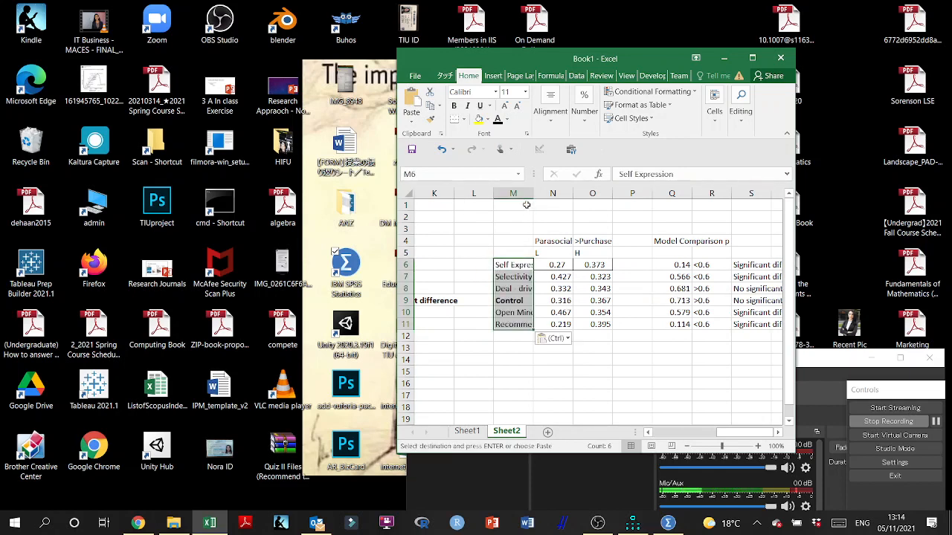
{"action": "double_click", "coordinate": [533, 193]}
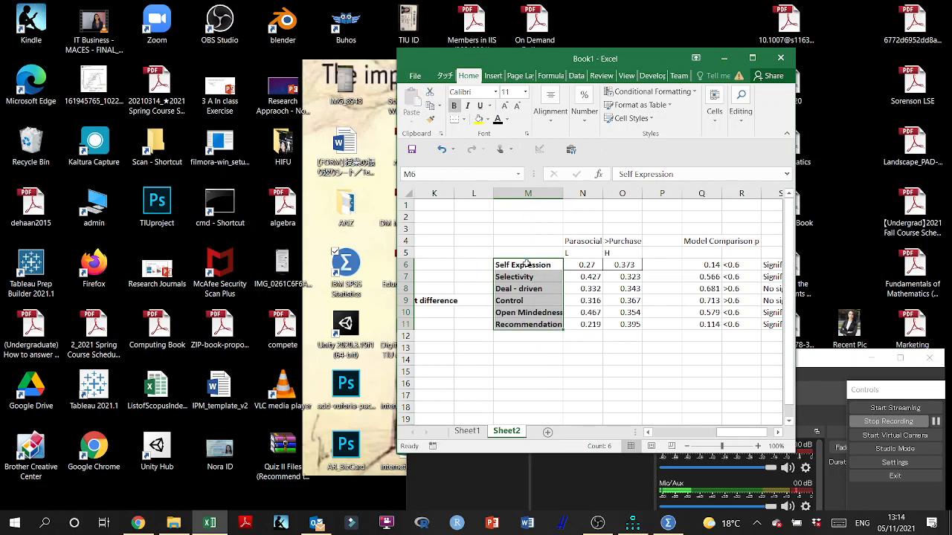
Remove the bold formatting from the moderator names in M6:M11.
{"action": "left_click", "coordinate": [582, 371]}
{"action": "left_click_drag", "start_coordinate": [529, 265], "coordinate": [531, 323]}
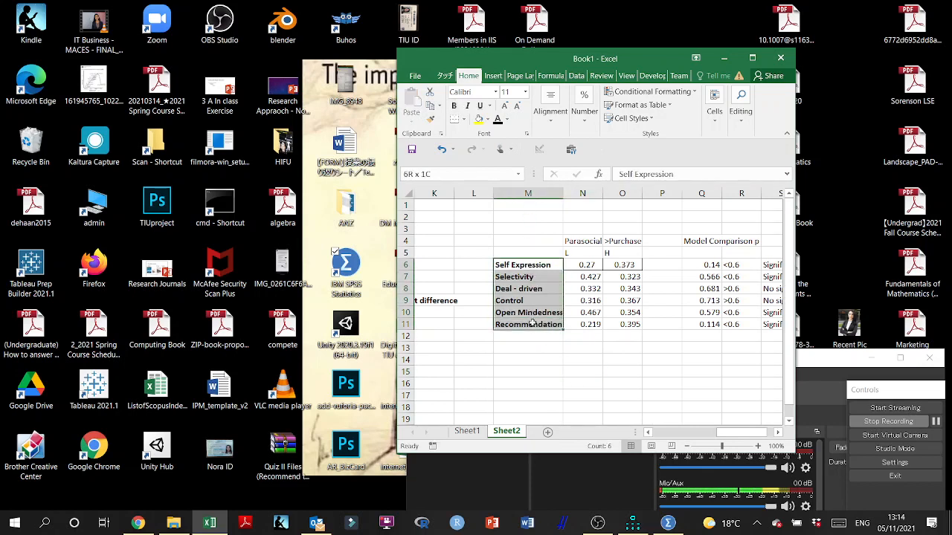
{"action": "left_click", "coordinate": [454, 106]}
Clear the cell borders from the Parasocial > Purchase coefficients in N6:O11.
{"action": "left_click_drag", "start_coordinate": [578, 268], "coordinate": [623, 326]}
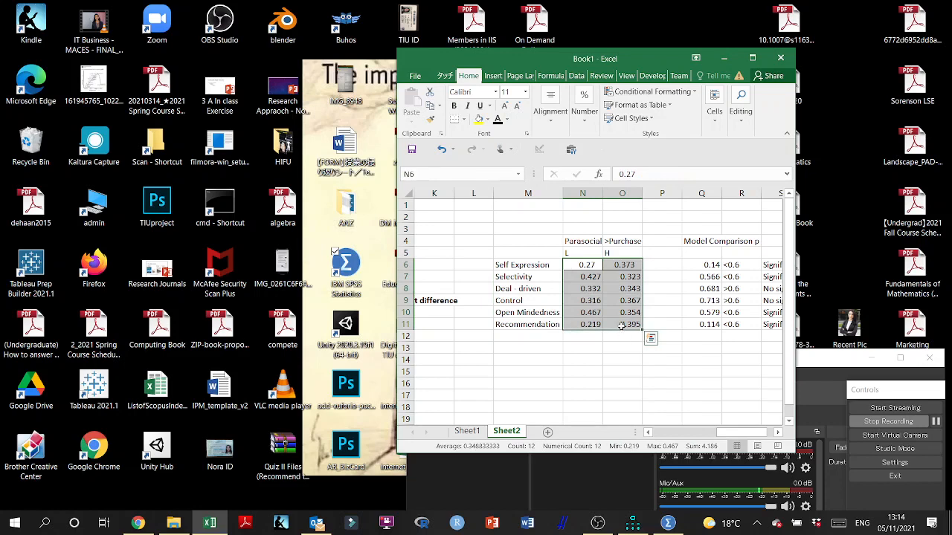
{"action": "left_click", "coordinate": [462, 121]}
{"action": "left_click", "coordinate": [483, 211]}
{"action": "left_click", "coordinate": [699, 346]}
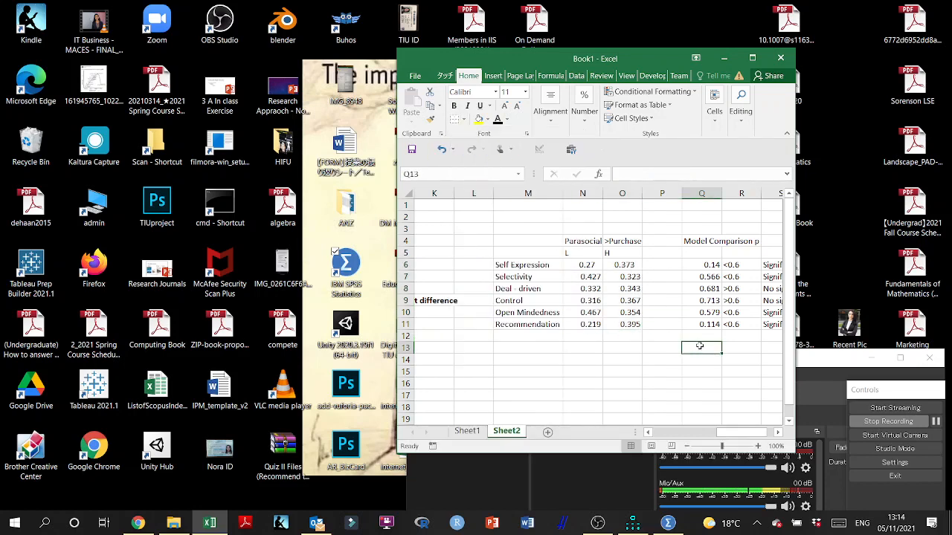
Bold the two non-significant moderator rows, Deal - driven (M8:S8) and Control (M9:S9), in the Parasocial table.
{"action": "left_click_drag", "start_coordinate": [748, 433], "coordinate": [758, 437]}
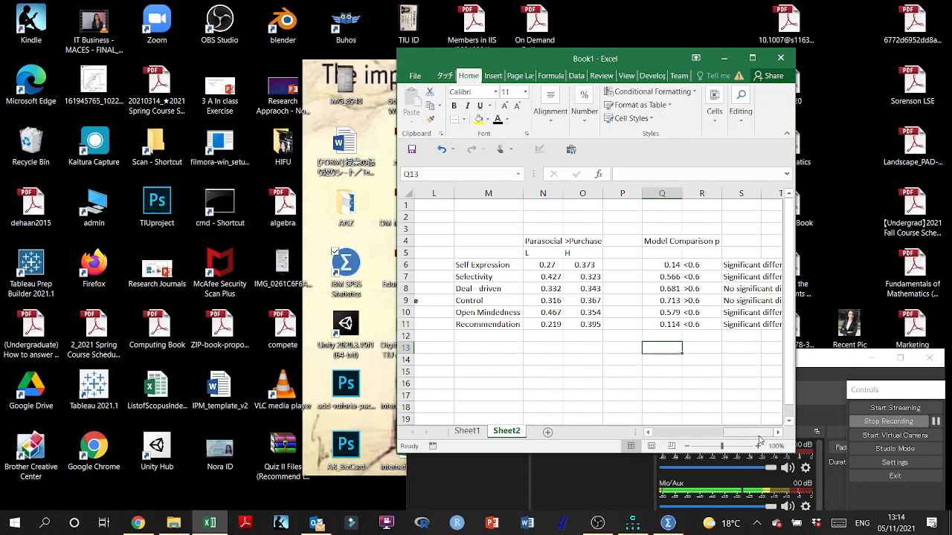
{"action": "left_click", "coordinate": [697, 264]}
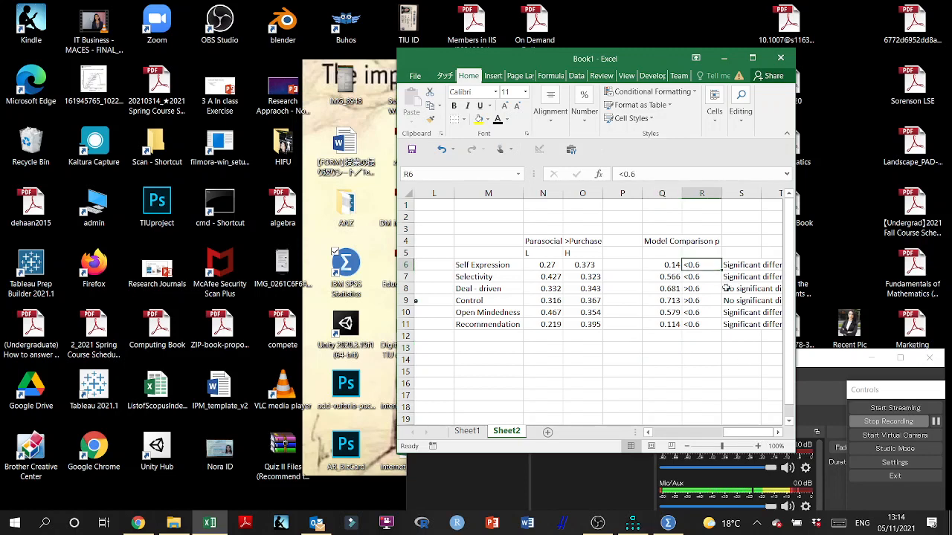
{"action": "left_click", "coordinate": [708, 280]}
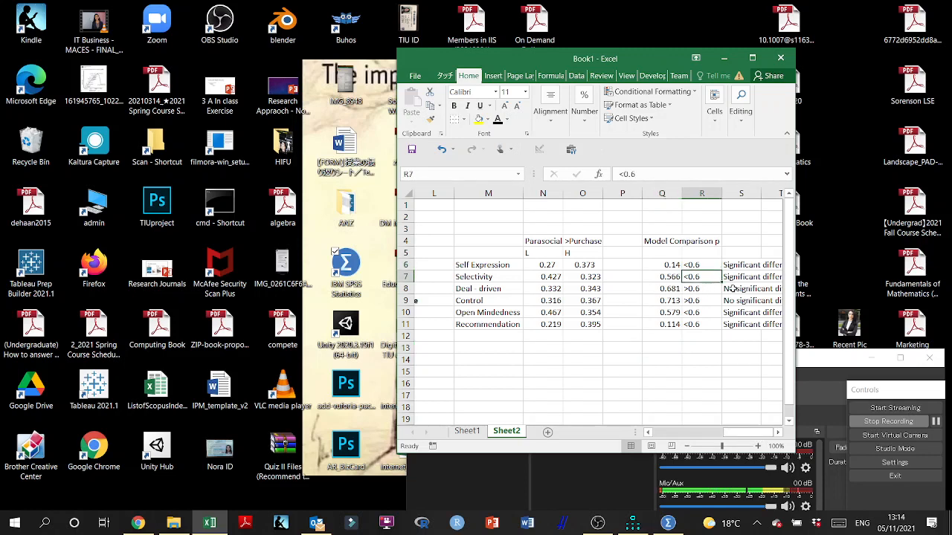
{"action": "left_click_drag", "start_coordinate": [733, 289], "coordinate": [467, 293]}
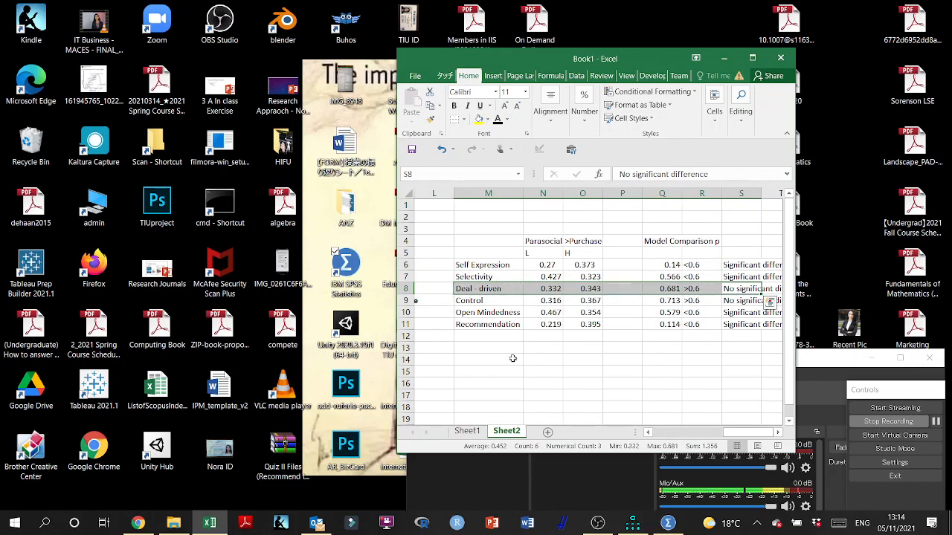
{"action": "key", "text": "ctrl+b"}
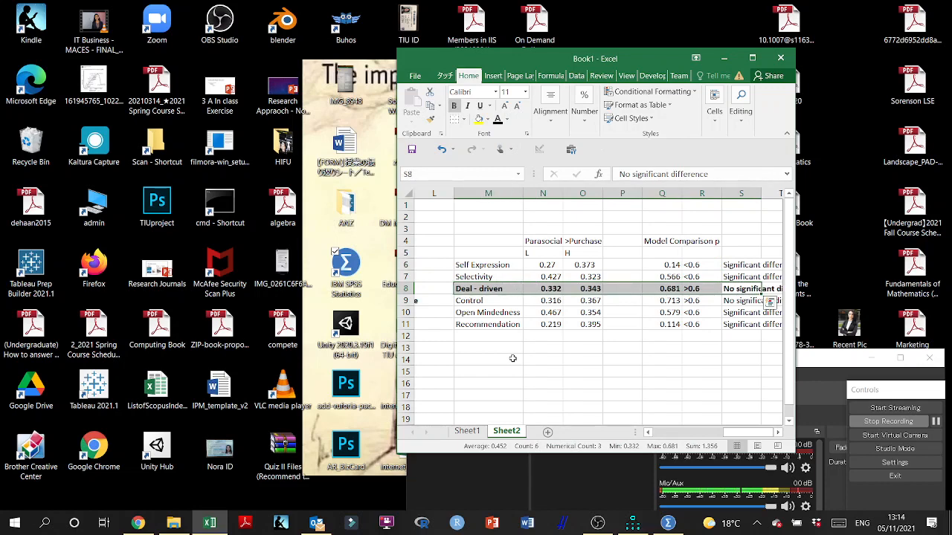
{"action": "left_click_drag", "start_coordinate": [738, 303], "coordinate": [484, 300]}
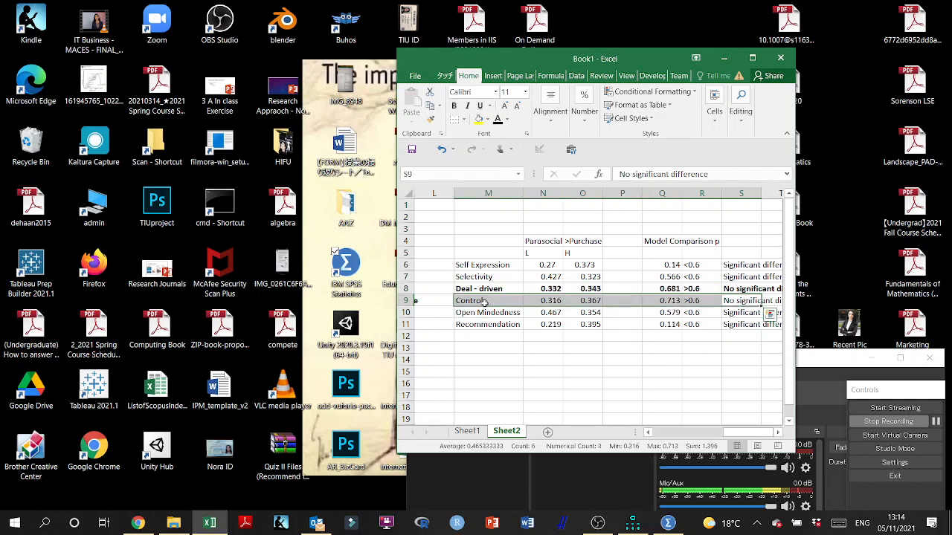
{"action": "key", "text": "ctrl+b"}
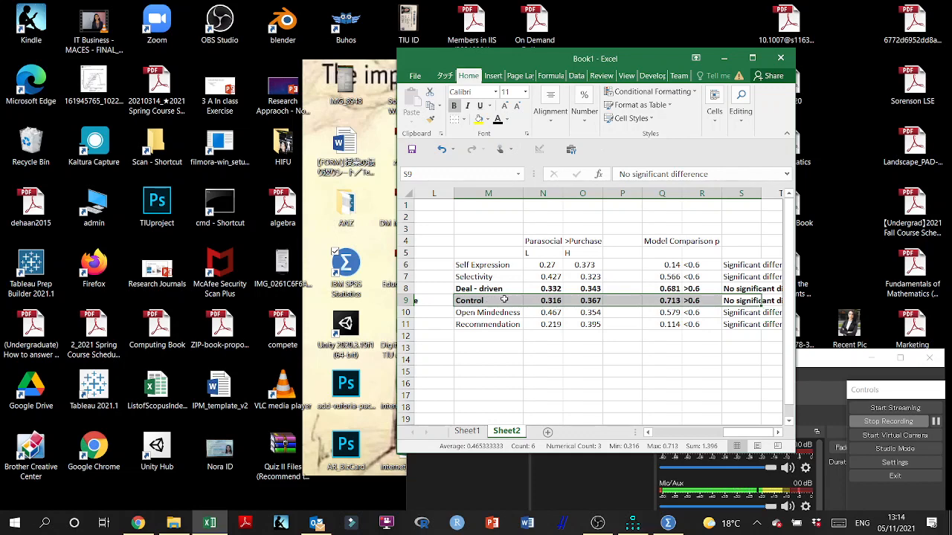
Maximize the workbook window and examine each moderator's low and high Parasocial > Purchase coefficients and significance remarks, especially Selectivity.
{"action": "left_click", "coordinate": [752, 58]}
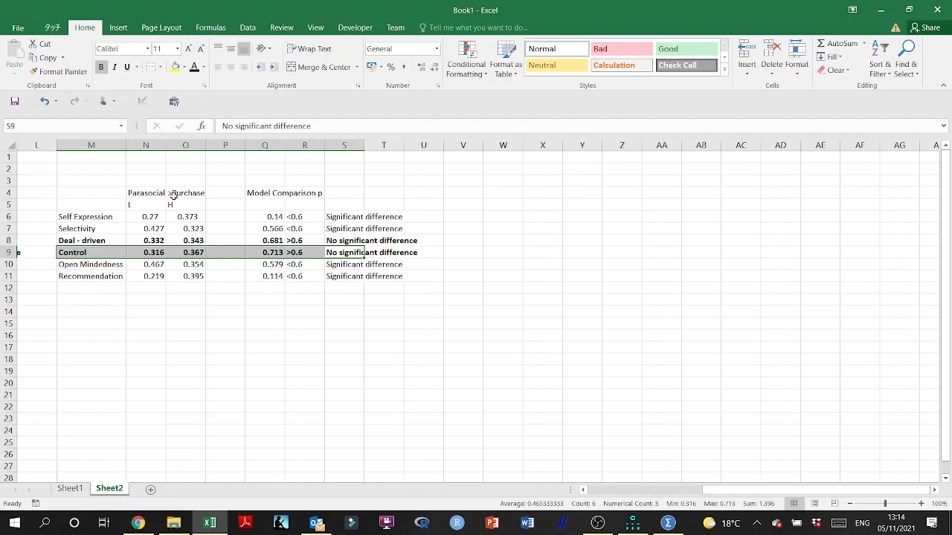
{"action": "left_click", "coordinate": [96, 243]}
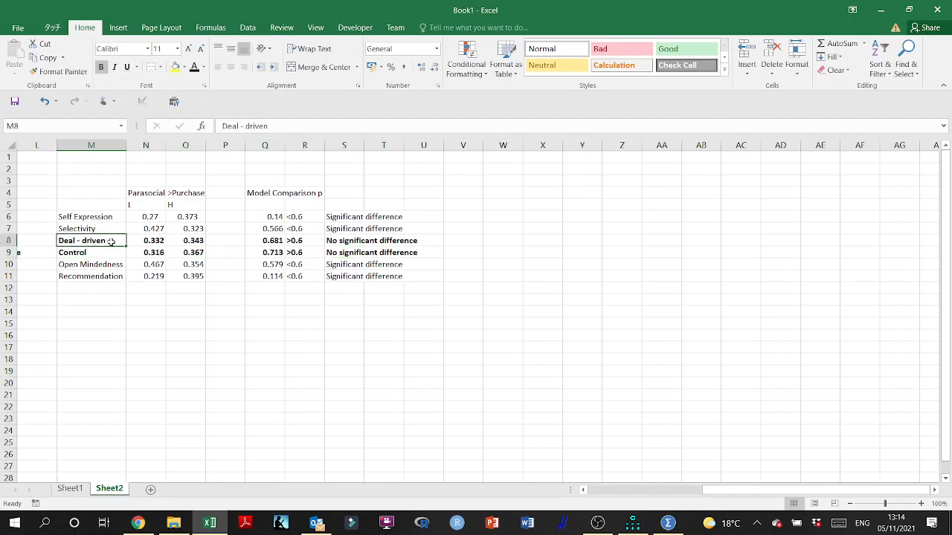
{"action": "left_click_drag", "start_coordinate": [111, 241], "coordinate": [190, 254]}
{"action": "left_click", "coordinate": [116, 280]}
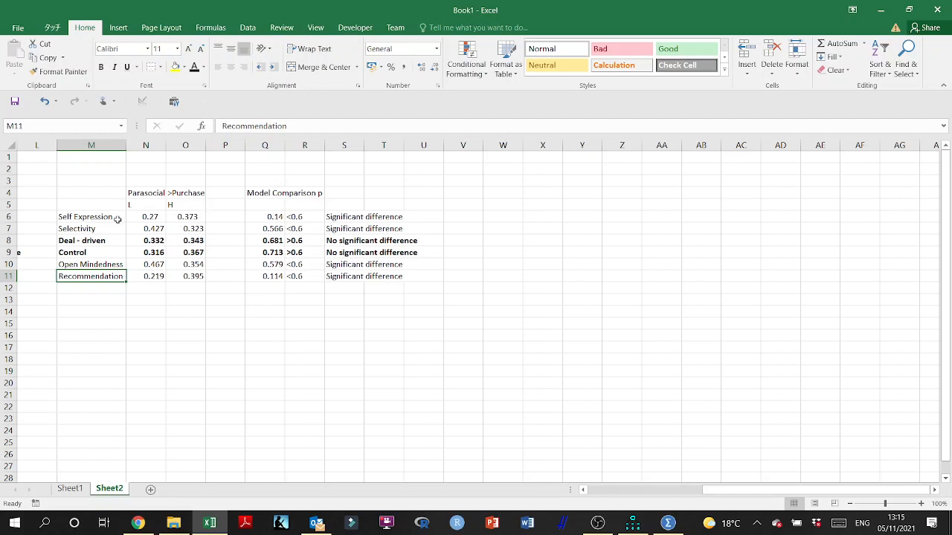
{"action": "left_click_drag", "start_coordinate": [195, 216], "coordinate": [161, 216]}
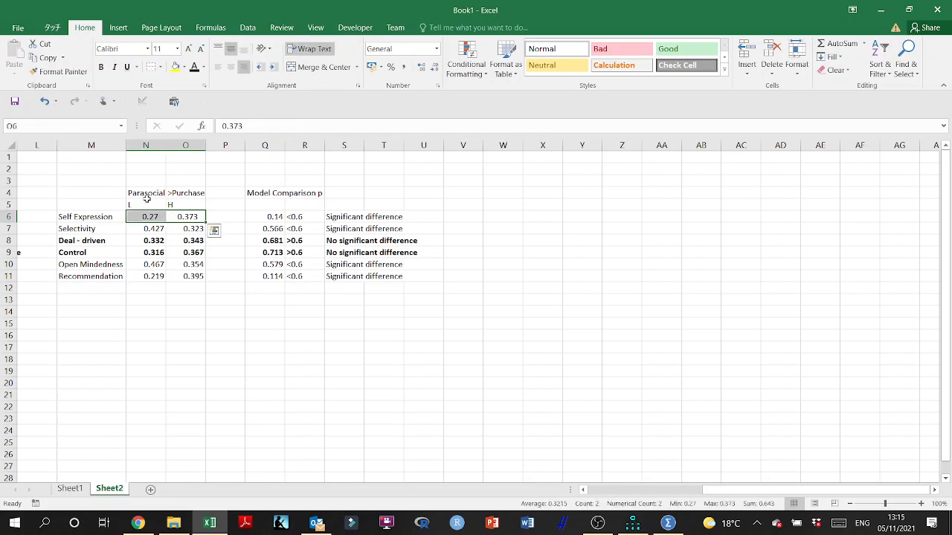
{"action": "left_click", "coordinate": [114, 227]}
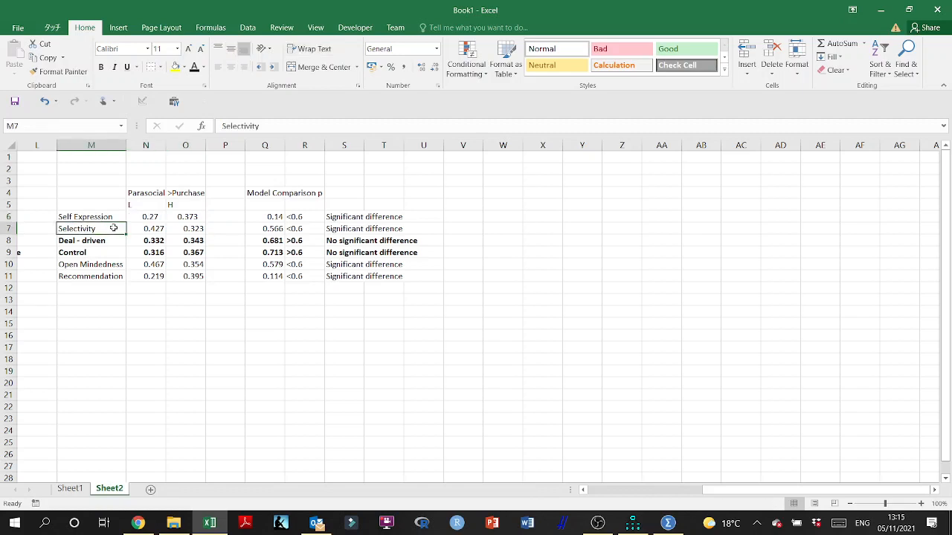
{"action": "left_click", "coordinate": [190, 231]}
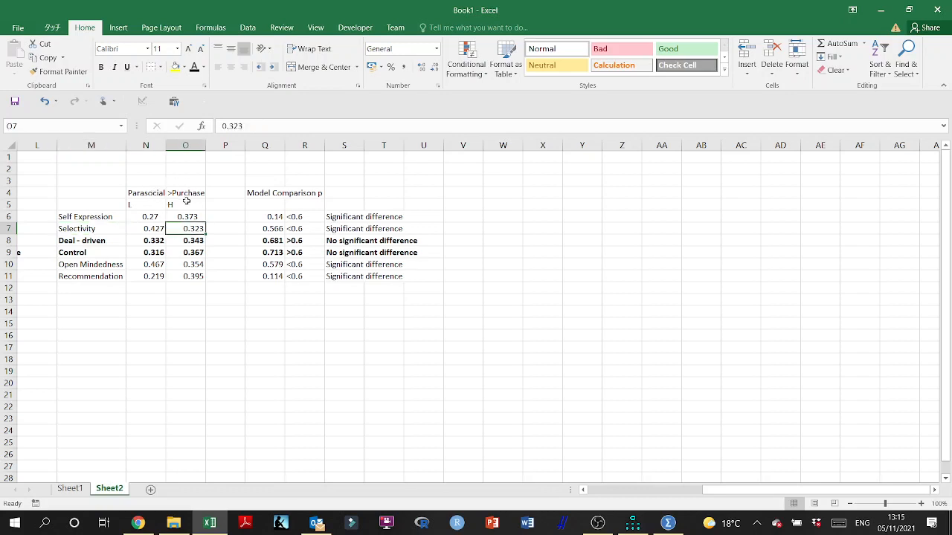
{"action": "left_click", "coordinate": [148, 228]}
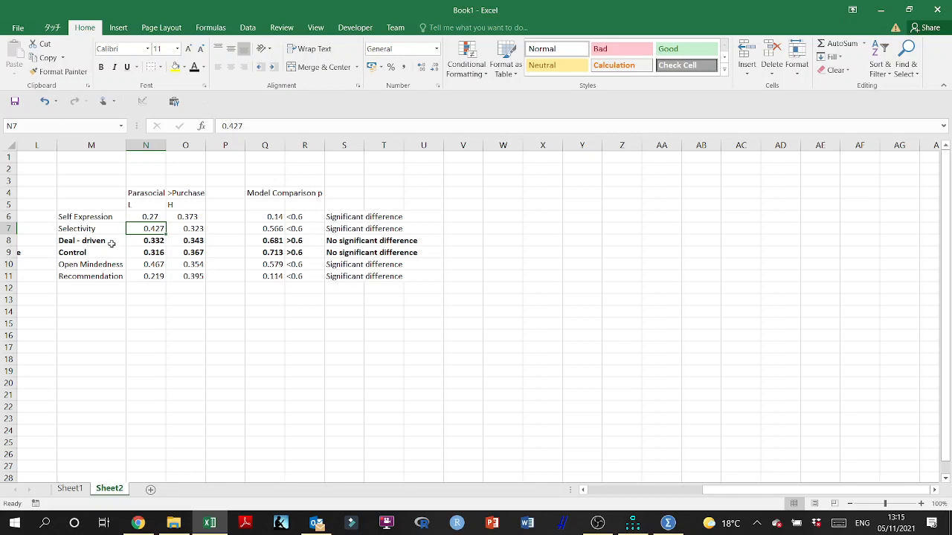
{"action": "left_click", "coordinate": [191, 228]}
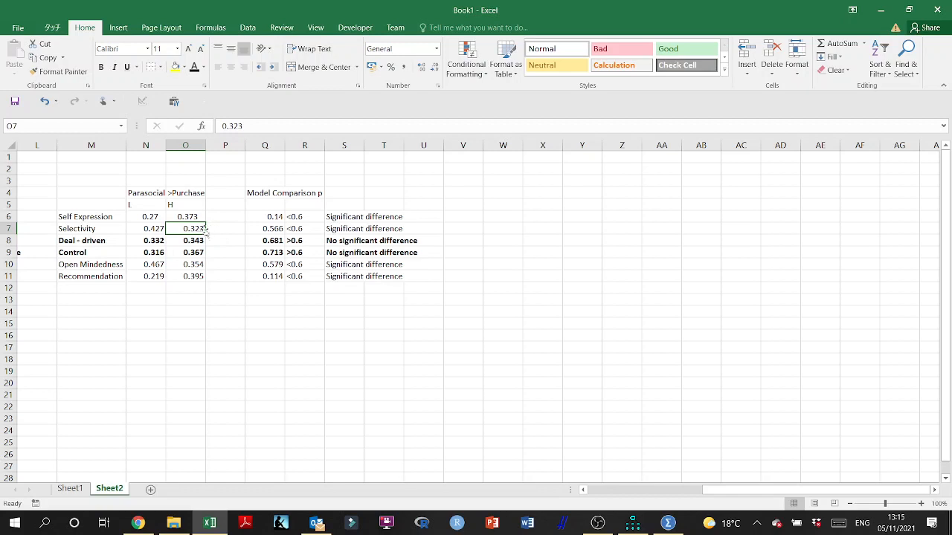
{"action": "left_click_drag", "start_coordinate": [149, 192], "coordinate": [201, 197]}
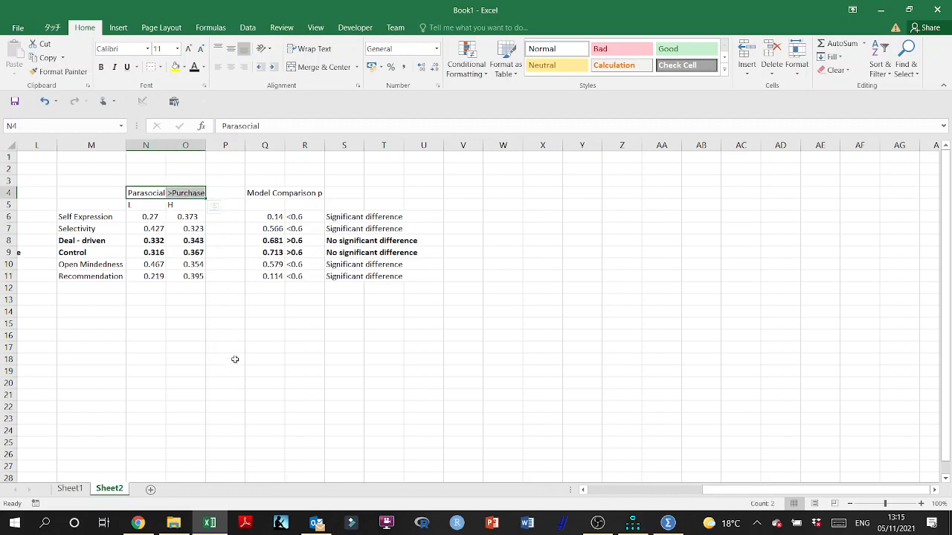
{"action": "left_click_drag", "start_coordinate": [82, 229], "coordinate": [402, 229]}
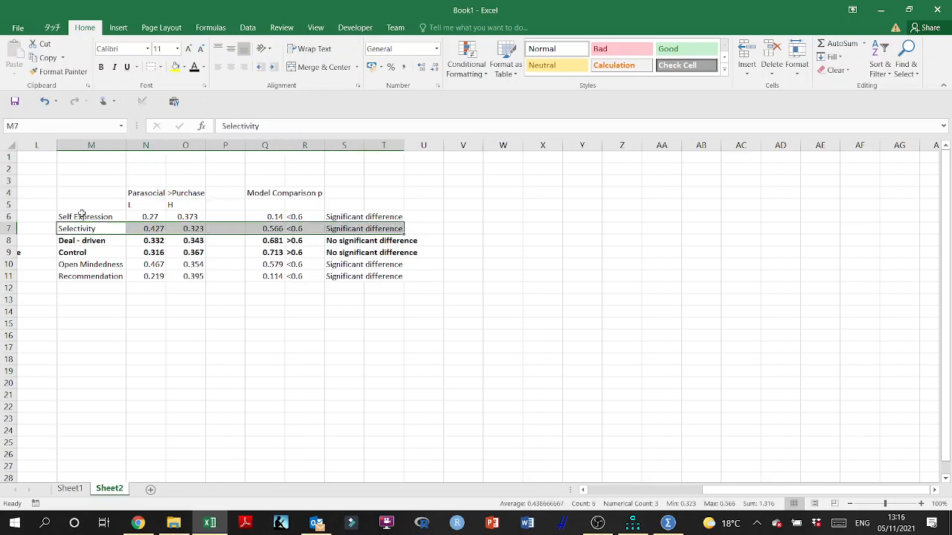
Switch to Amos and set Selectivity as the grouping variable for the Low group's data file.
{"action": "left_click", "coordinate": [634, 524]}
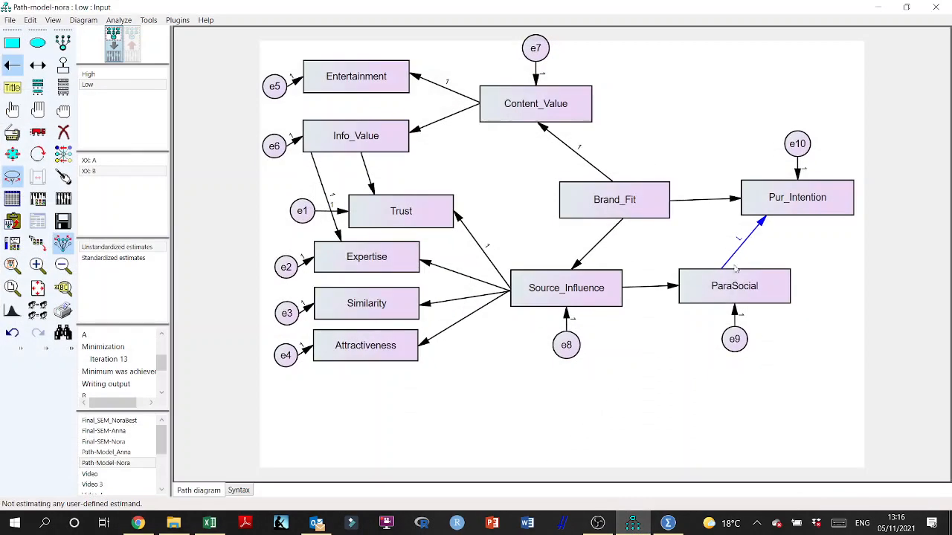
{"action": "left_click", "coordinate": [12, 199]}
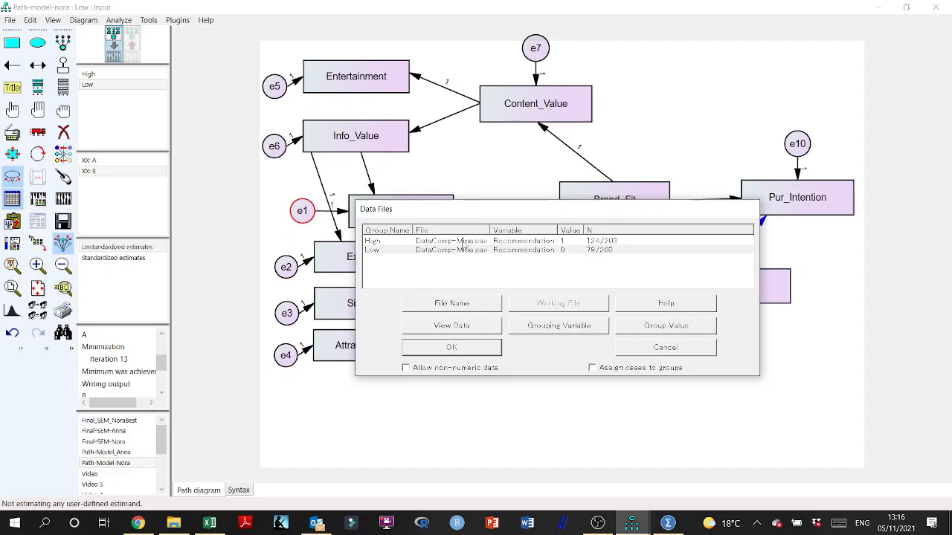
{"action": "left_click", "coordinate": [549, 330]}
{"action": "left_click", "coordinate": [455, 261]}
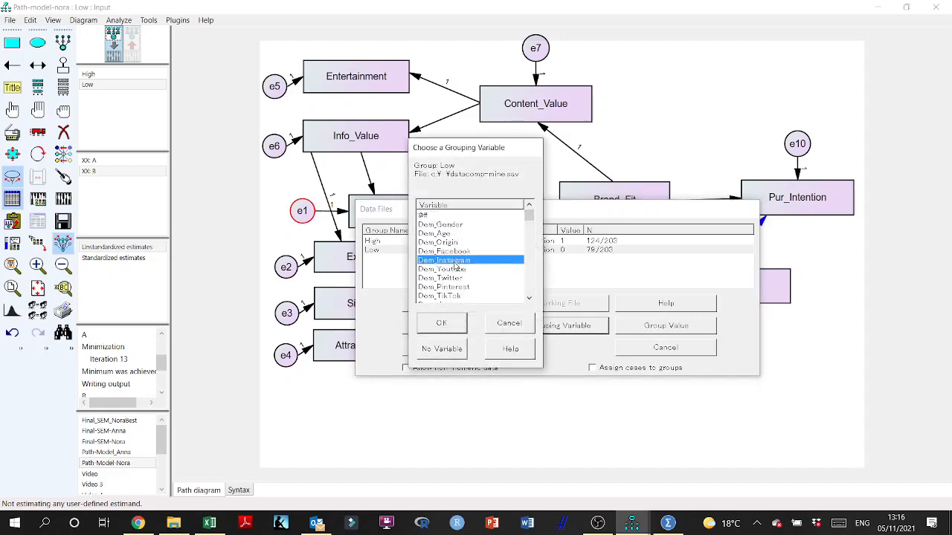
{"action": "key", "text": "r"}
{"action": "key", "text": "r"}
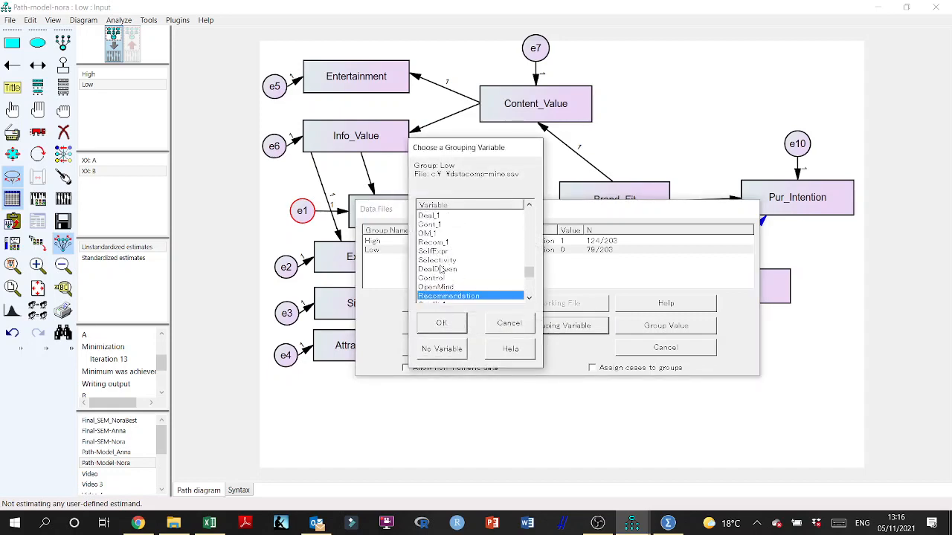
{"action": "left_click", "coordinate": [439, 261]}
{"action": "left_click", "coordinate": [443, 324]}
Set Selectivity as the grouping variable for the High group's data file.
{"action": "left_click", "coordinate": [498, 240]}
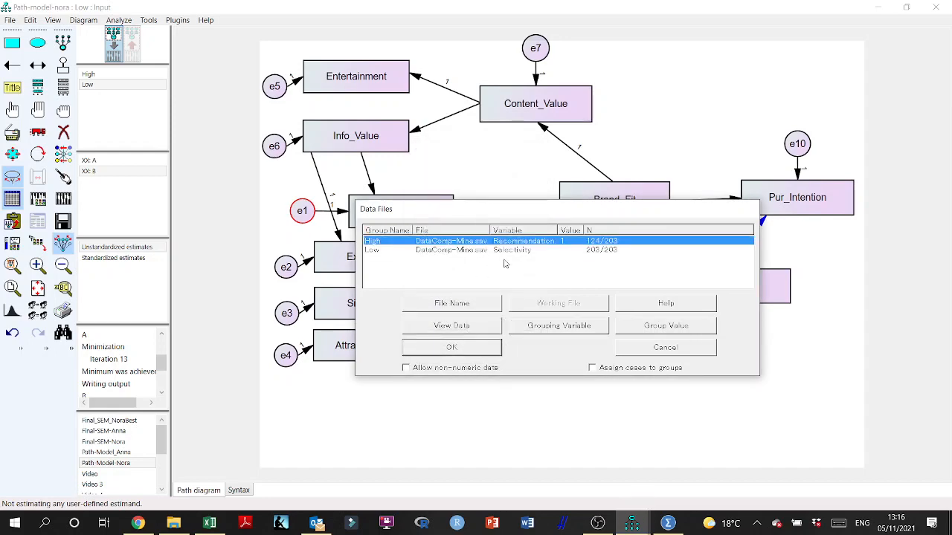
{"action": "left_click", "coordinate": [544, 331]}
{"action": "key", "text": "r"}
{"action": "key", "text": "r"}
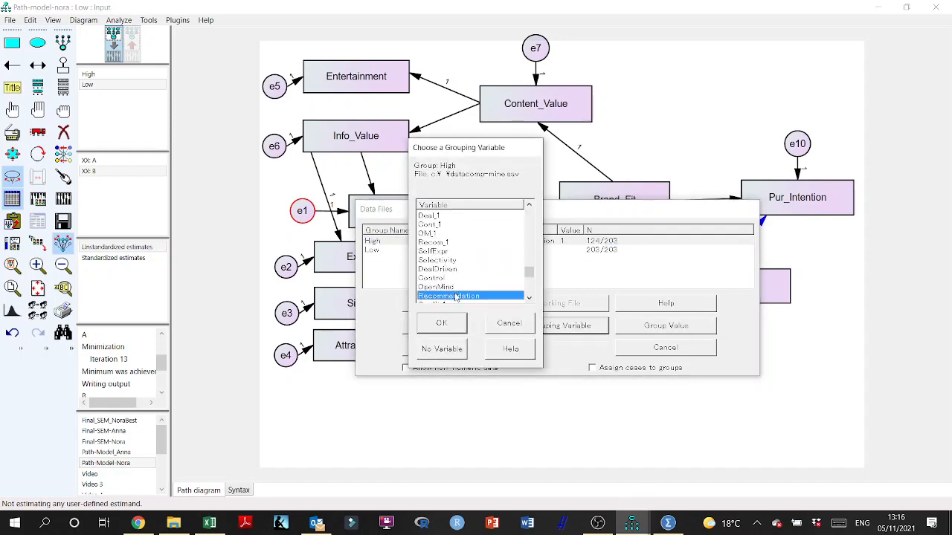
{"action": "left_click", "coordinate": [438, 260]}
{"action": "left_click", "coordinate": [441, 323]}
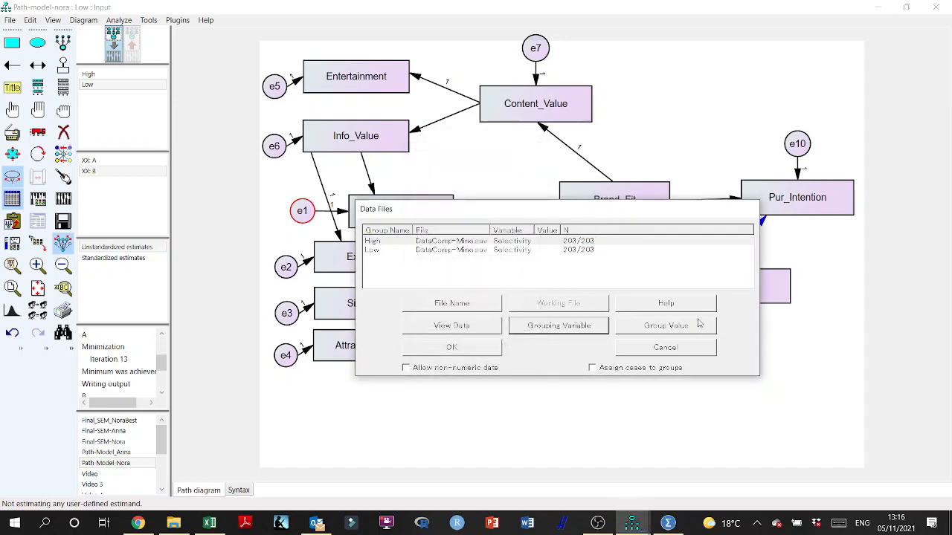
Assign Selectivity group value 1 to the High group and 0 to the Low group, and accept the data file settings.
{"action": "left_click", "coordinate": [665, 325]}
{"action": "left_click", "coordinate": [442, 323]}
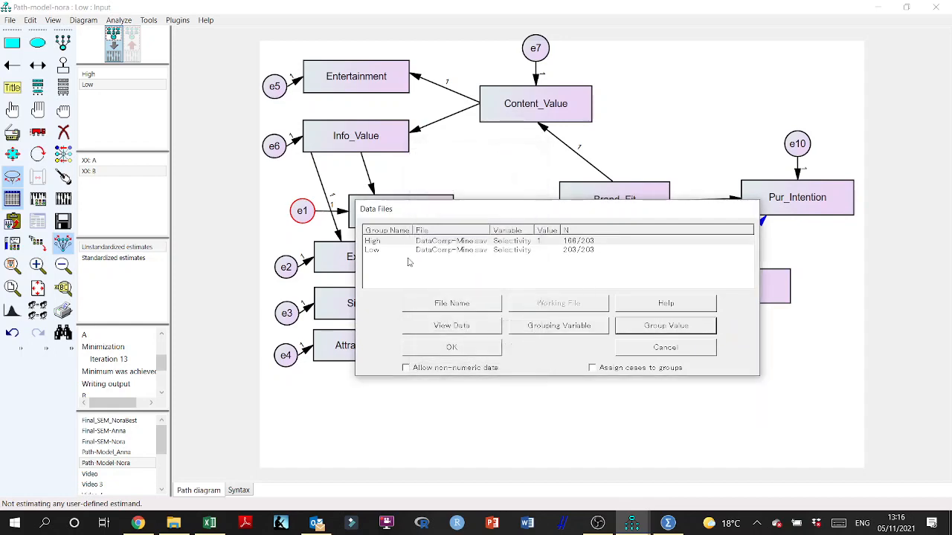
{"action": "left_click", "coordinate": [527, 251]}
{"action": "left_click", "coordinate": [665, 325]}
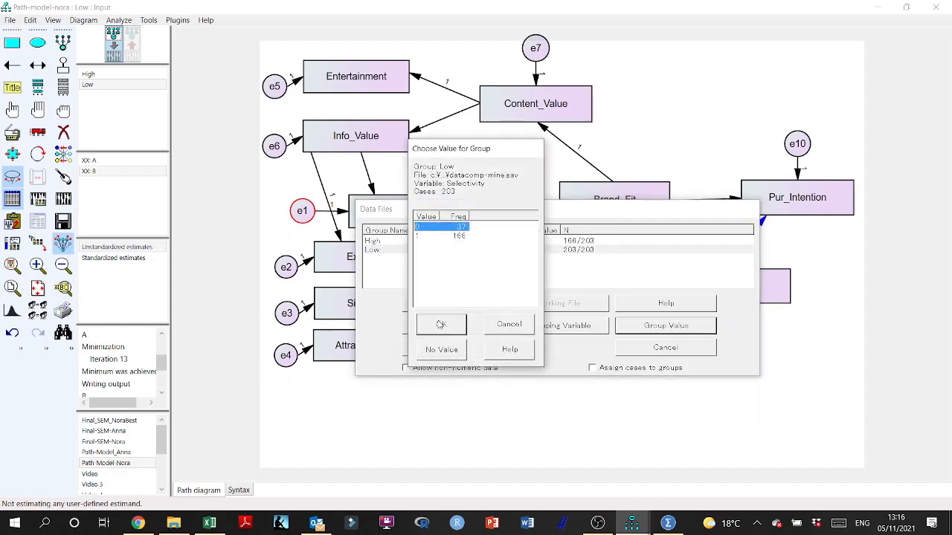
{"action": "left_click", "coordinate": [441, 327]}
{"action": "left_click", "coordinate": [452, 348]}
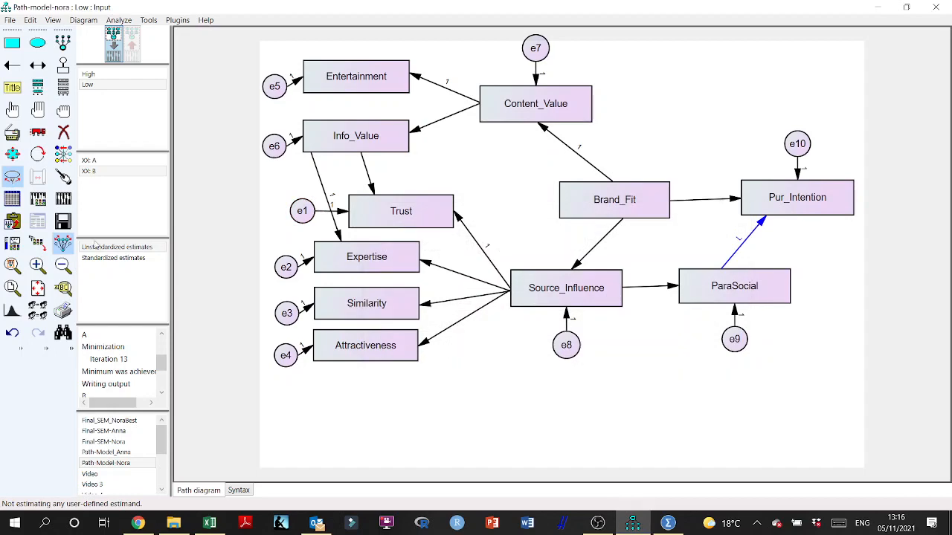
Calculate the estimates for the Selectivity groups and view the Model Comparison results in the text output.
{"action": "left_click", "coordinate": [63, 198]}
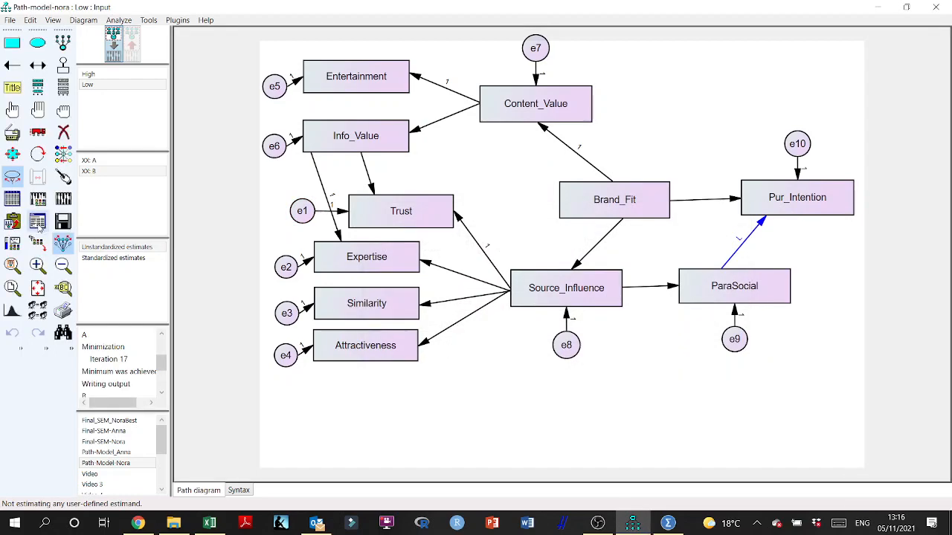
{"action": "left_click", "coordinate": [46, 222]}
{"action": "left_click", "coordinate": [58, 143]}
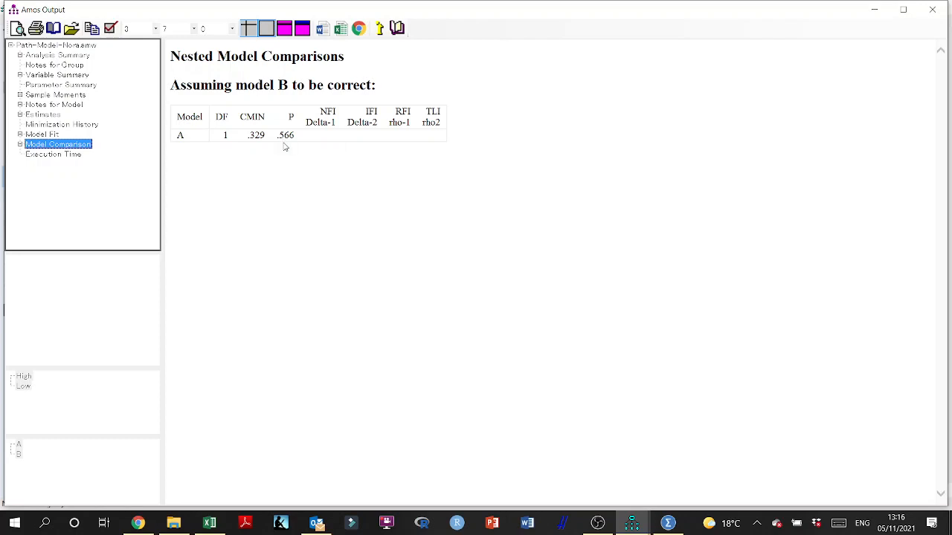
Check the Selectivity model comparison p-value recorded in Excel against Amos and return to the Amos text output.
{"action": "left_click", "coordinate": [216, 524]}
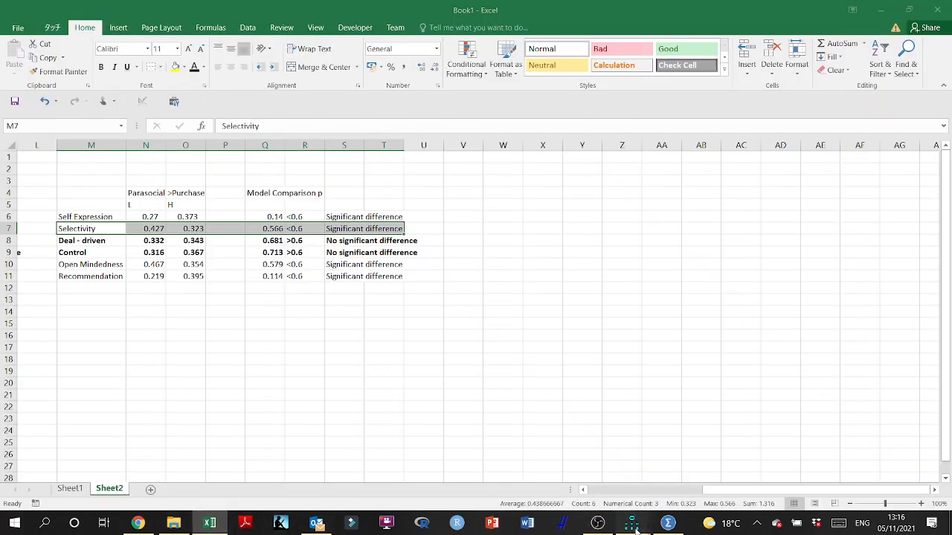
{"action": "mouse_move", "coordinate": [633, 524]}
{"action": "left_click", "coordinate": [699, 464]}
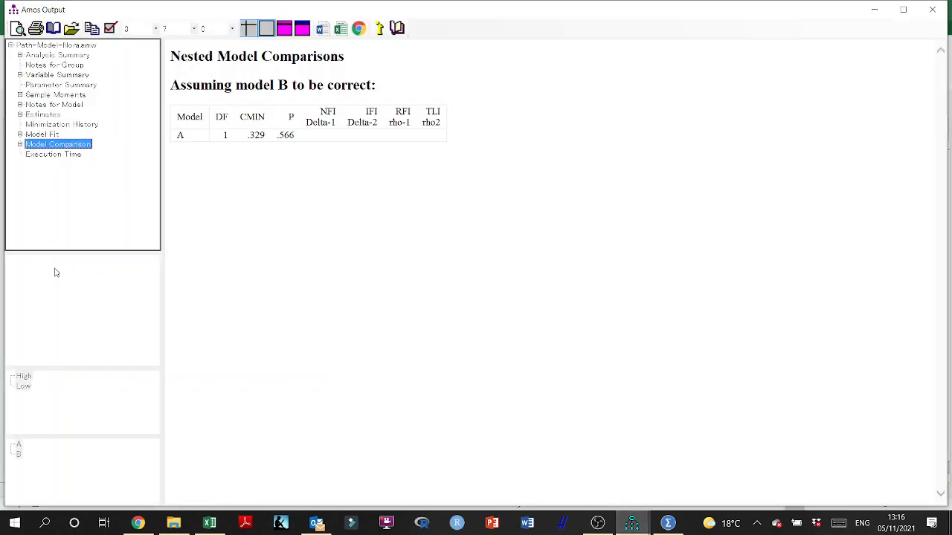
Show the scalar regression weights and the standardized regression weights for the Low group under model B.
{"action": "left_click", "coordinate": [29, 116]}
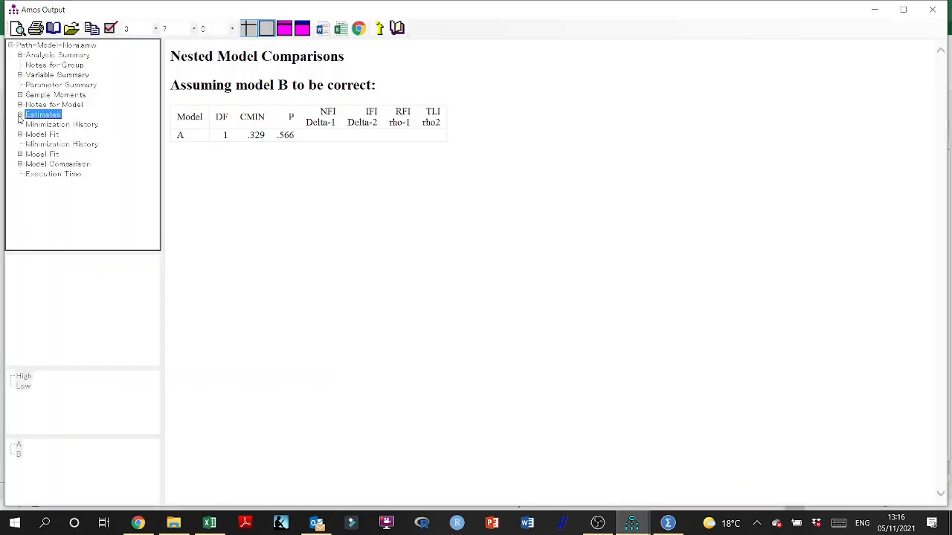
{"action": "left_click", "coordinate": [45, 125]}
{"action": "left_click", "coordinate": [54, 144]}
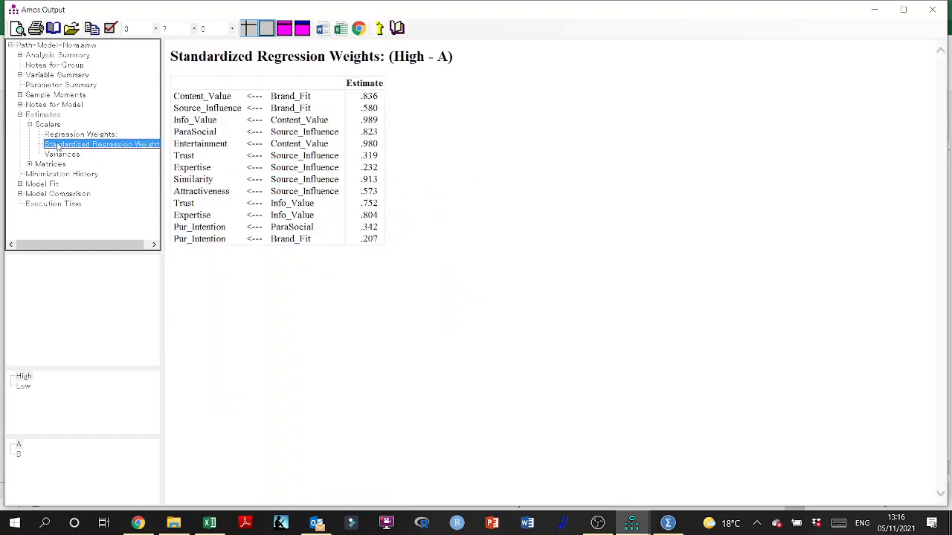
{"action": "left_click", "coordinate": [64, 135]}
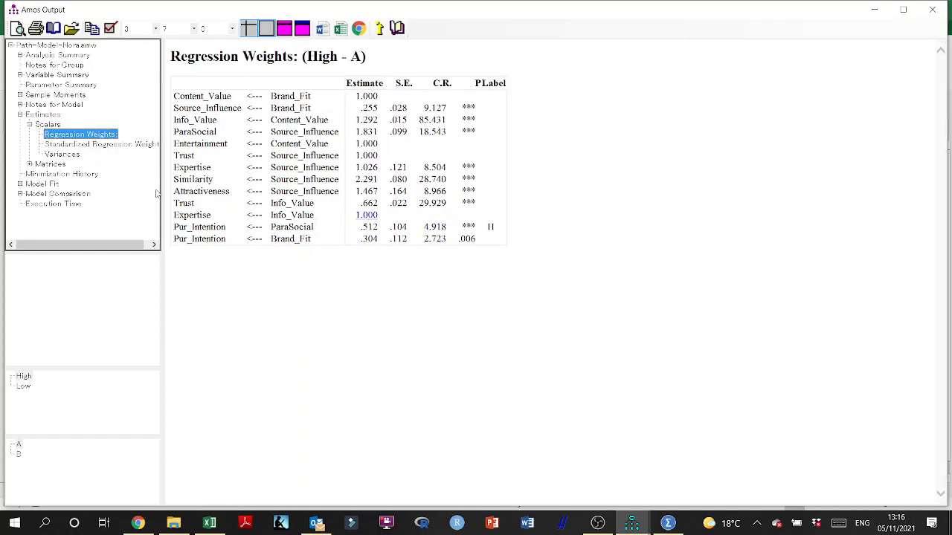
{"action": "left_click", "coordinate": [24, 377]}
{"action": "left_click", "coordinate": [24, 387]}
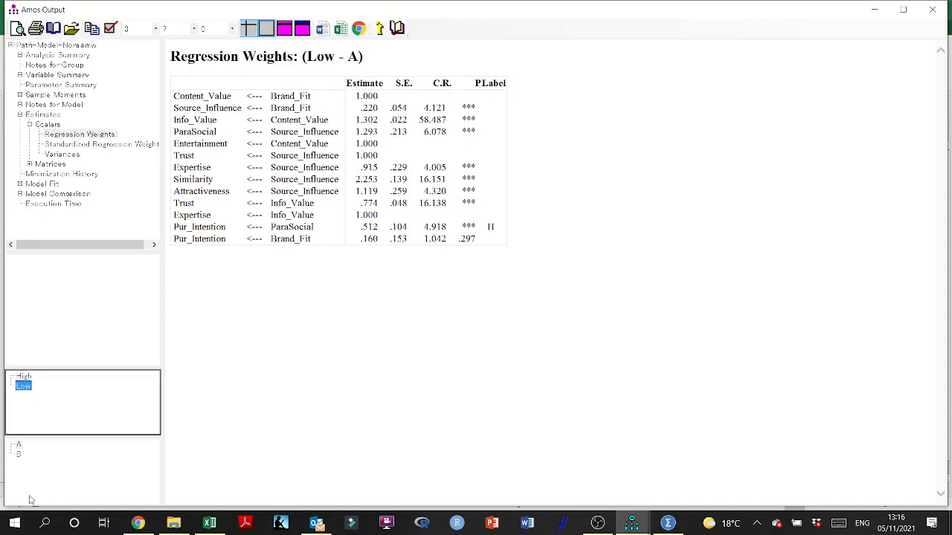
{"action": "left_click", "coordinate": [20, 453]}
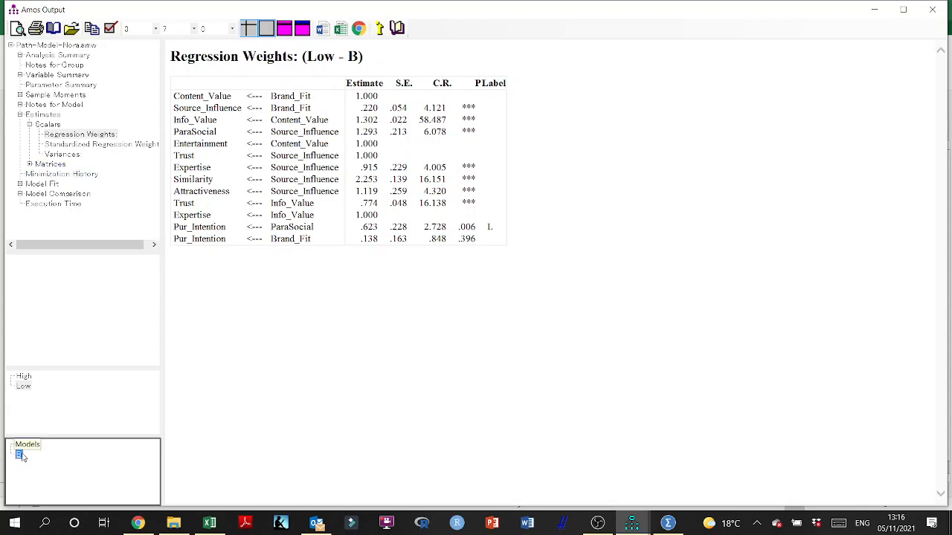
{"action": "left_click", "coordinate": [84, 146]}
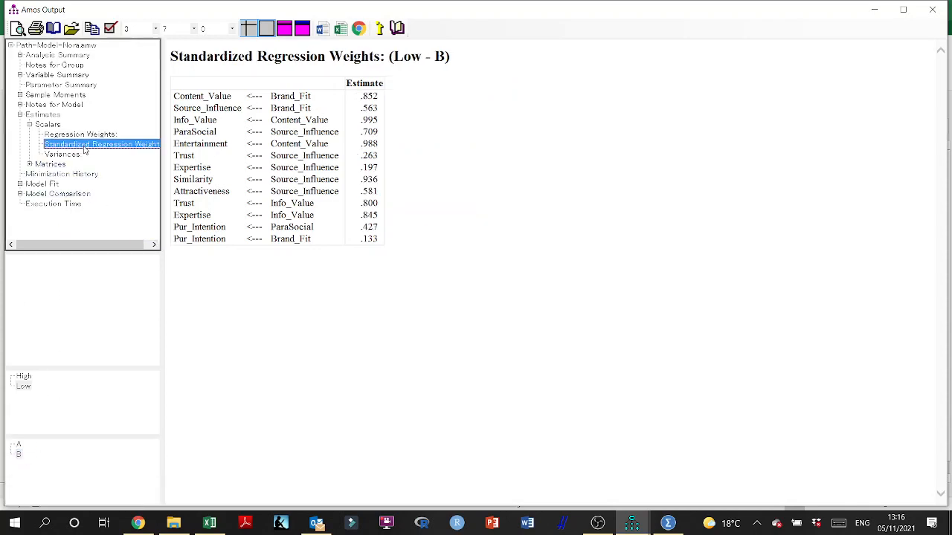
{"action": "left_click", "coordinate": [35, 385]}
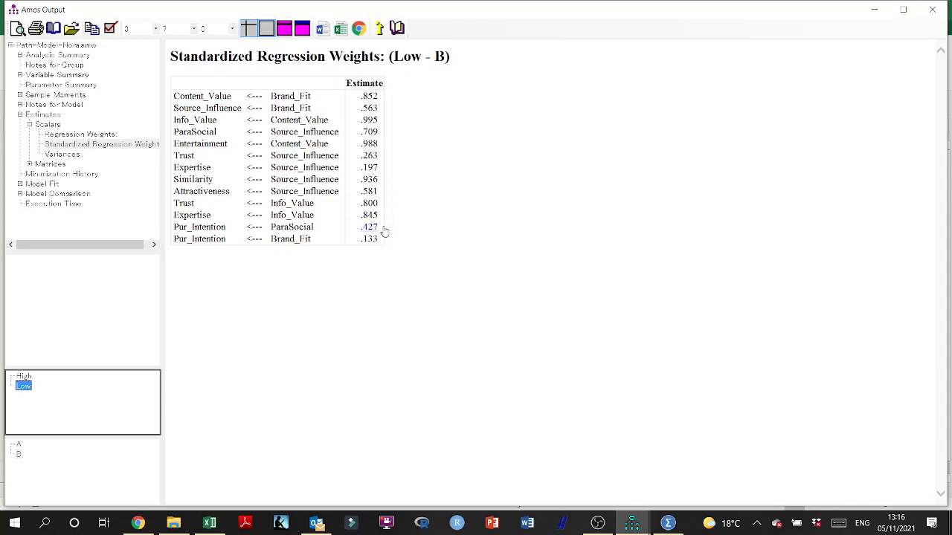
Compare the Low and High standardized ParaSocial weights of model B in Amos with the Selectivity row of the Parasocial table in Excel.
{"action": "left_click", "coordinate": [210, 524]}
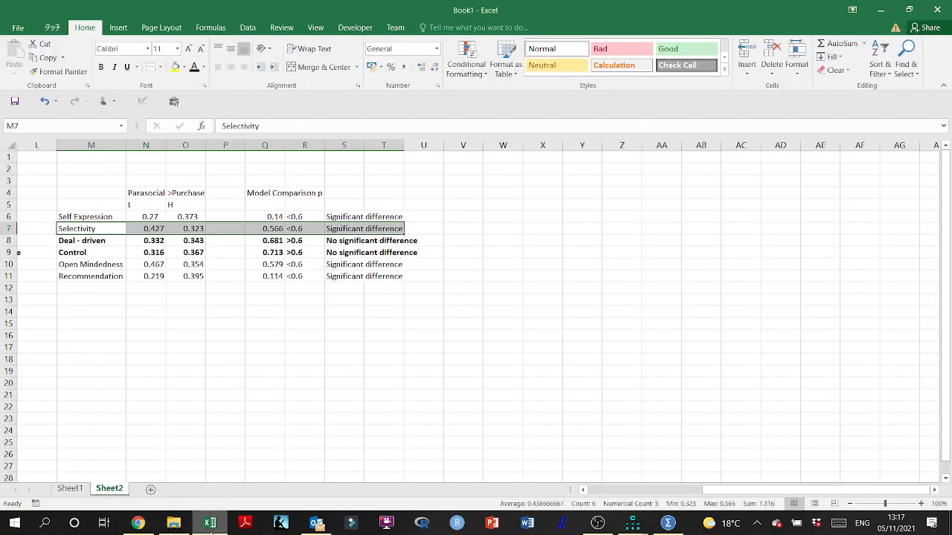
{"action": "left_click", "coordinate": [210, 524]}
{"action": "left_click", "coordinate": [24, 377]}
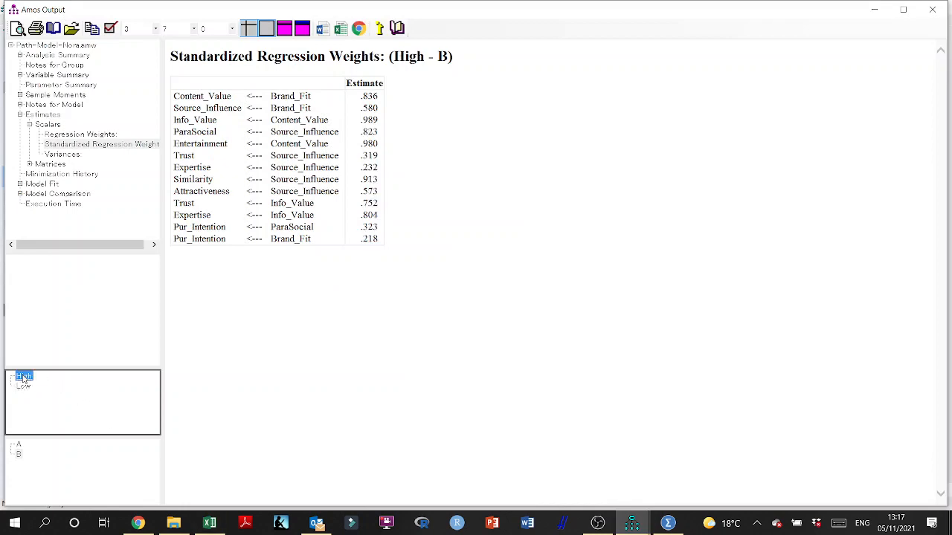
{"action": "left_click", "coordinate": [210, 523]}
{"action": "left_click_drag", "start_coordinate": [74, 228], "coordinate": [402, 230]}
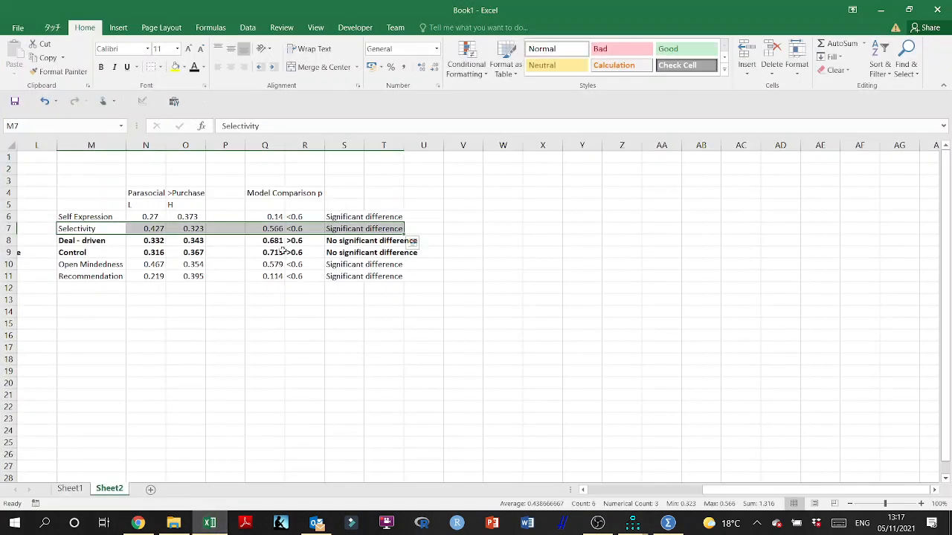
{"action": "left_click", "coordinate": [279, 334]}
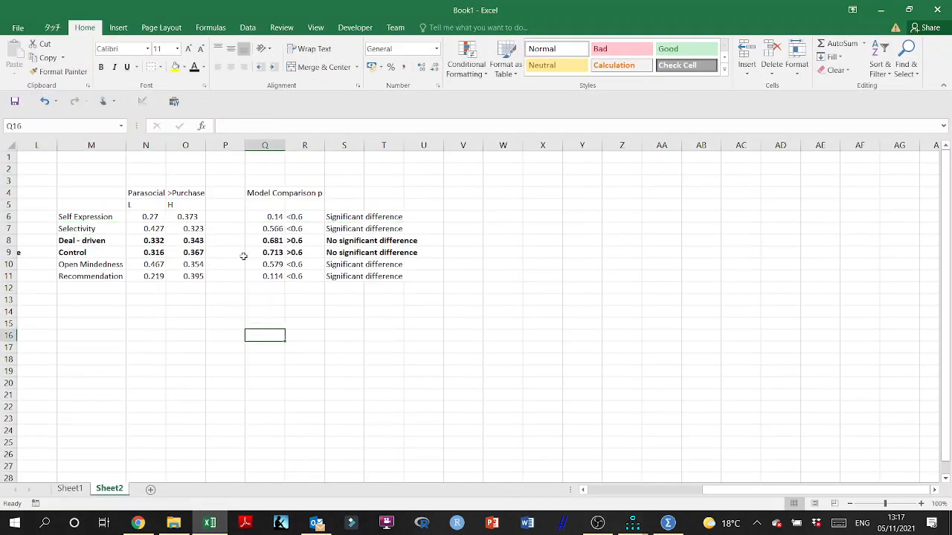
Colour the Low and High Parasocial estimates of Selectivity (N7:O7) and Open Mindedness (N10:O10) in blue font.
{"action": "left_click_drag", "start_coordinate": [115, 227], "coordinate": [201, 233]}
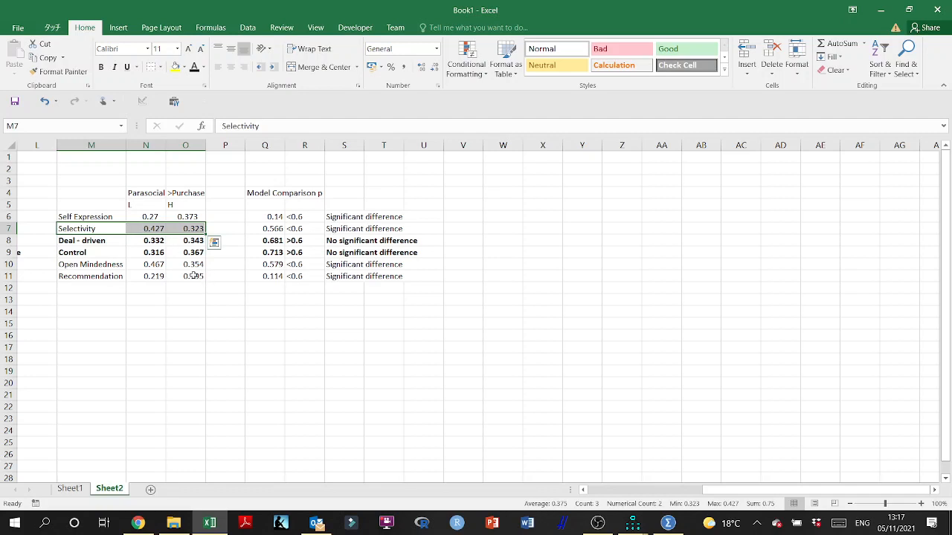
{"action": "left_click_drag", "start_coordinate": [194, 267], "coordinate": [158, 281]}
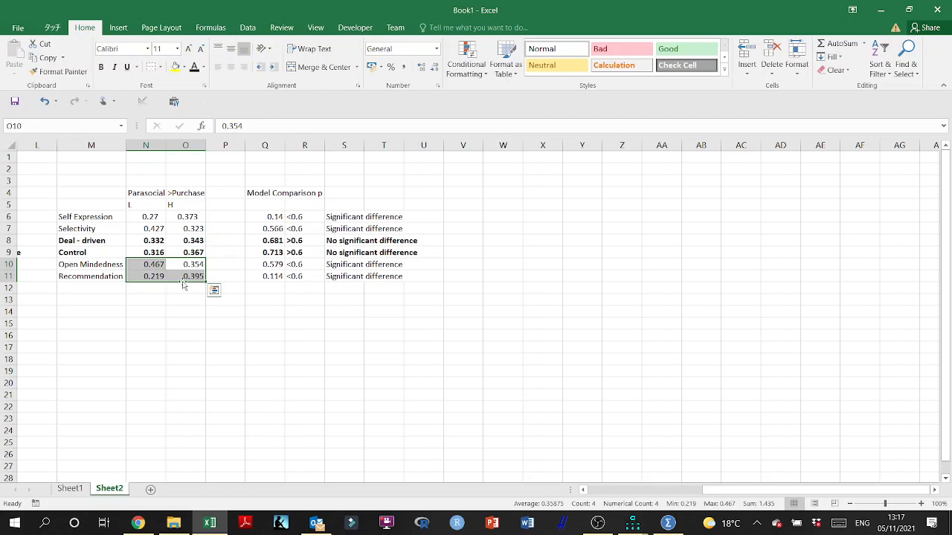
{"action": "left_click", "coordinate": [188, 266]}
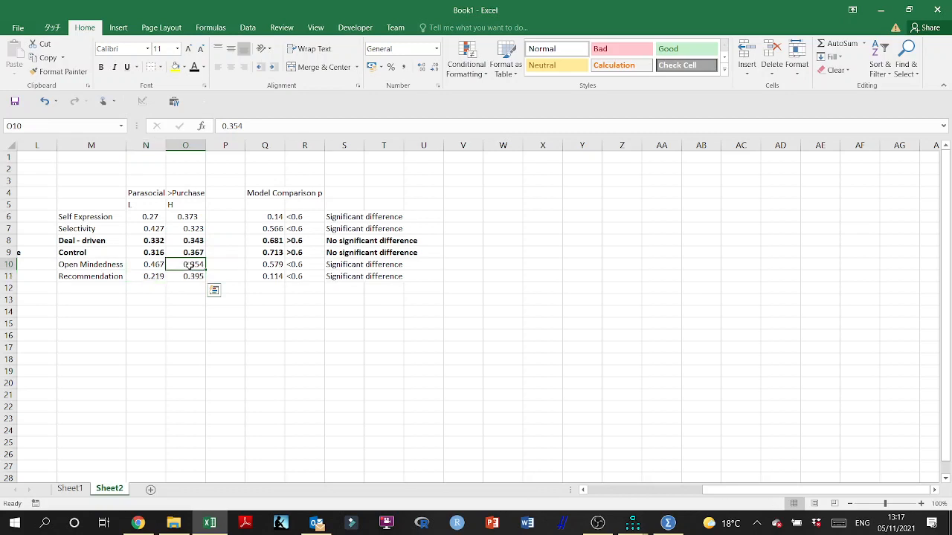
{"action": "left_click", "coordinate": [183, 228]}
{"action": "left_click_drag", "start_coordinate": [183, 228], "coordinate": [155, 228]}
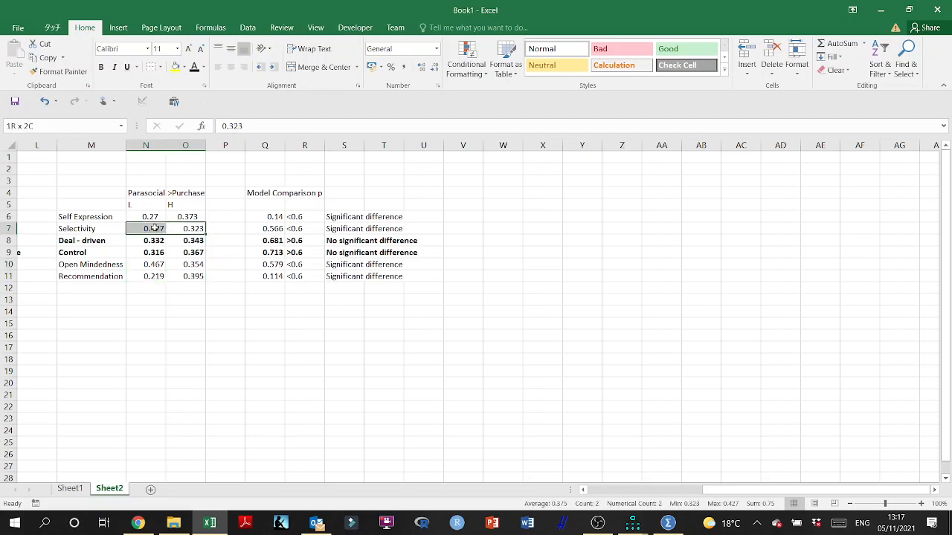
{"action": "left_click", "coordinate": [204, 67]}
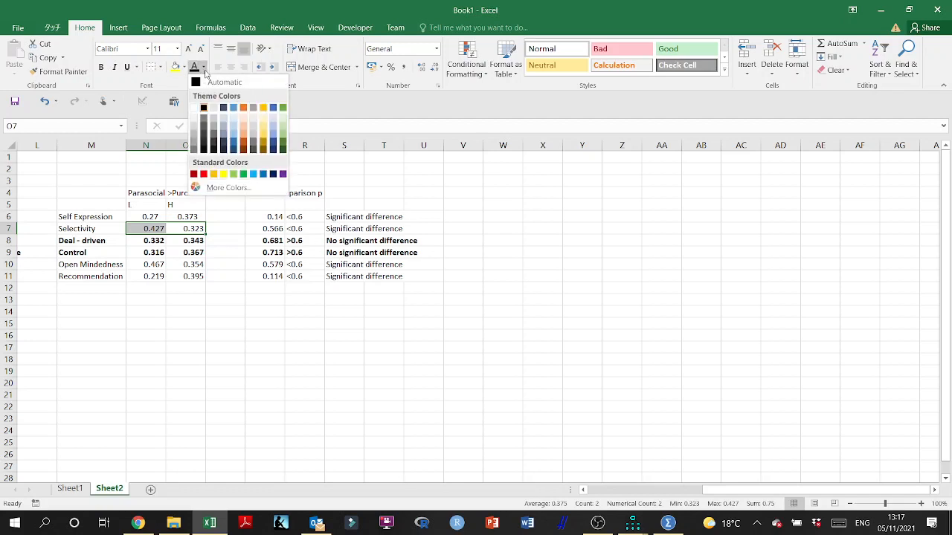
{"action": "left_click", "coordinate": [273, 109]}
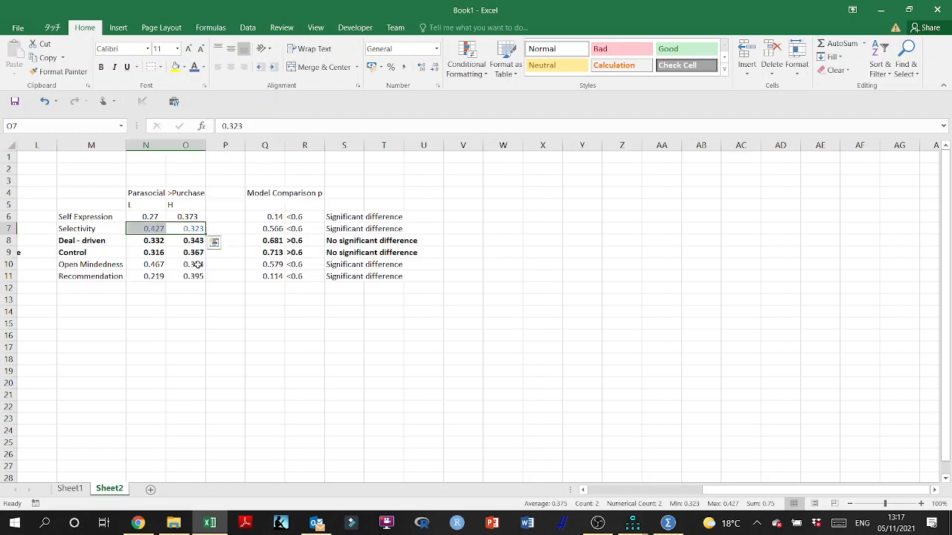
{"action": "left_click_drag", "start_coordinate": [196, 264], "coordinate": [157, 264]}
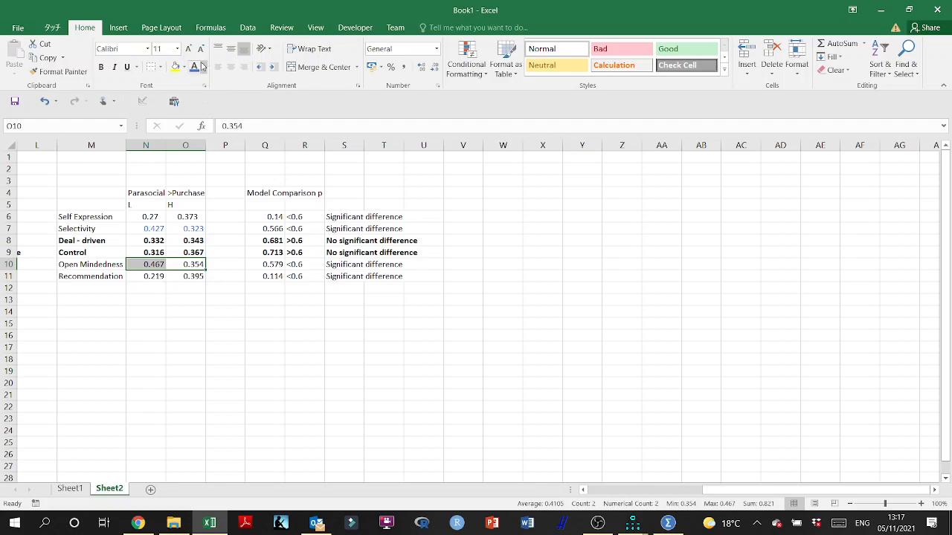
{"action": "left_click", "coordinate": [196, 67]}
Review the Selectivity, Open Mindedness and Recommendation results in the Parasocial table, ending with both moderation tables in view.
{"action": "left_click", "coordinate": [105, 229]}
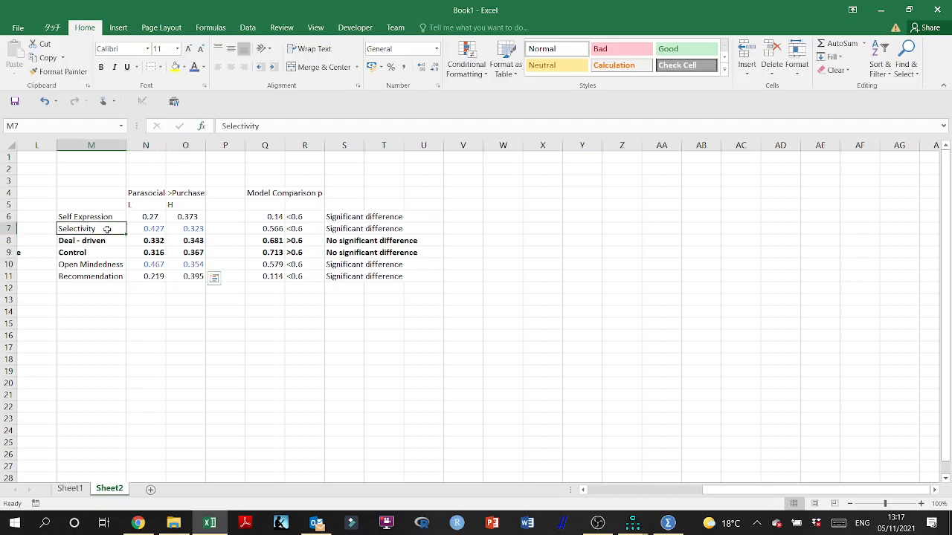
{"action": "left_click", "coordinate": [111, 265]}
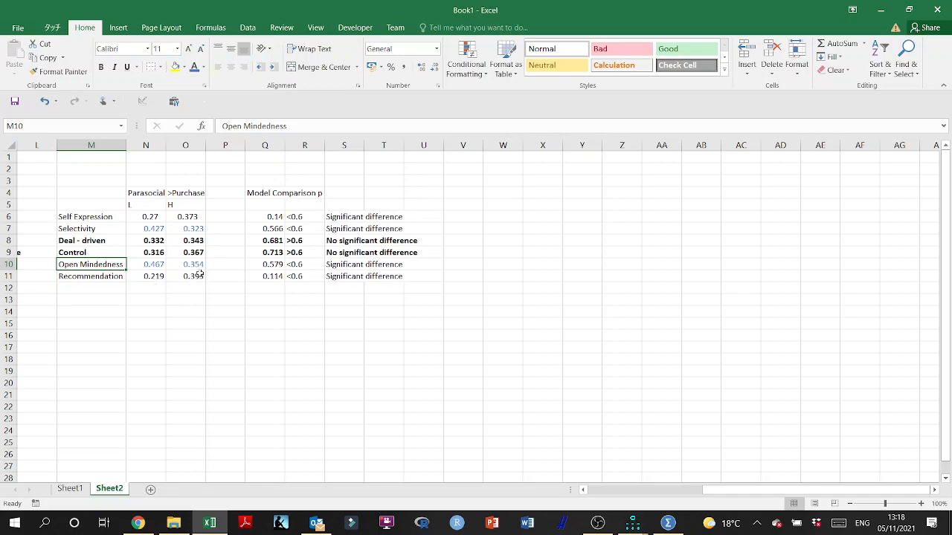
{"action": "left_click_drag", "start_coordinate": [199, 273], "coordinate": [138, 276]}
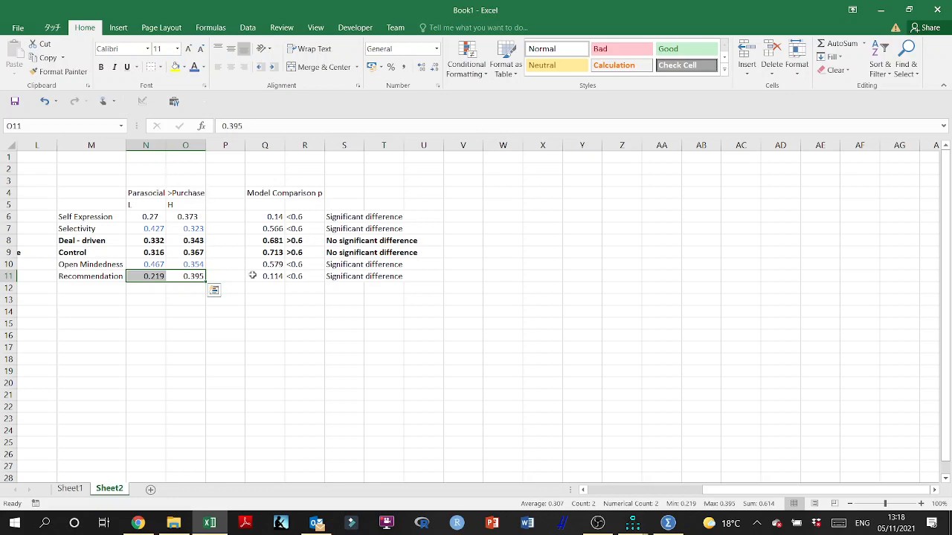
{"action": "left_click", "coordinate": [318, 394]}
{"action": "left_click_drag", "start_coordinate": [767, 490], "coordinate": [652, 497]}
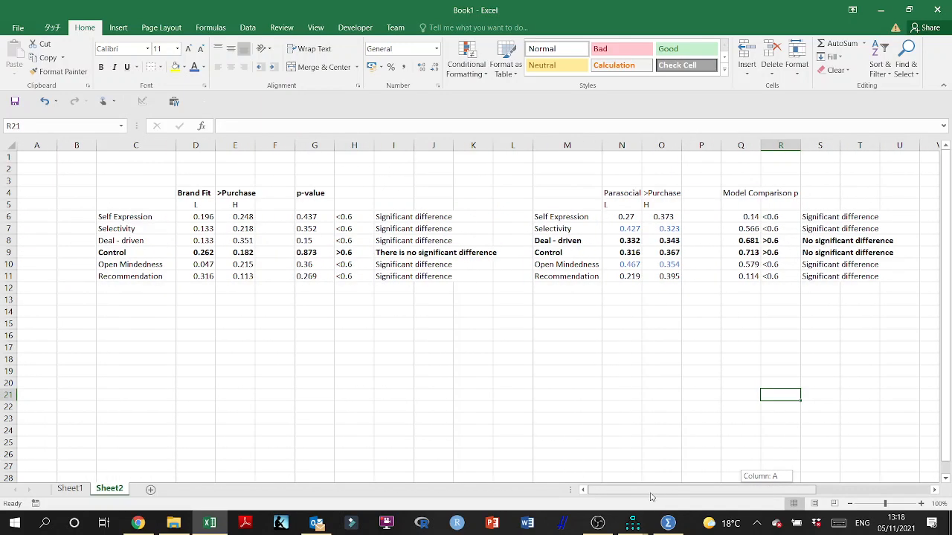
Look at the path diagram in Amos and return to Excel to examine the Self Expression row across both tables.
{"action": "left_click", "coordinate": [632, 523]}
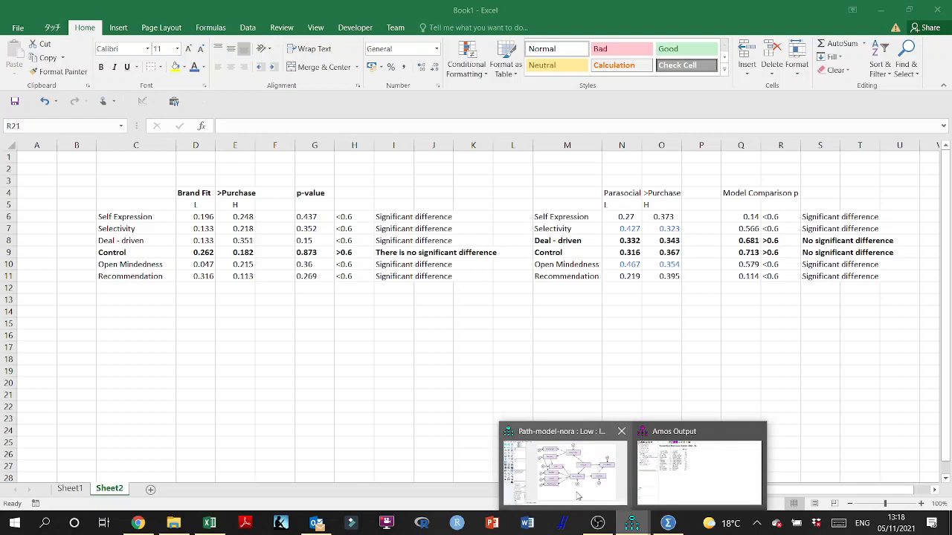
{"action": "left_click", "coordinate": [577, 496]}
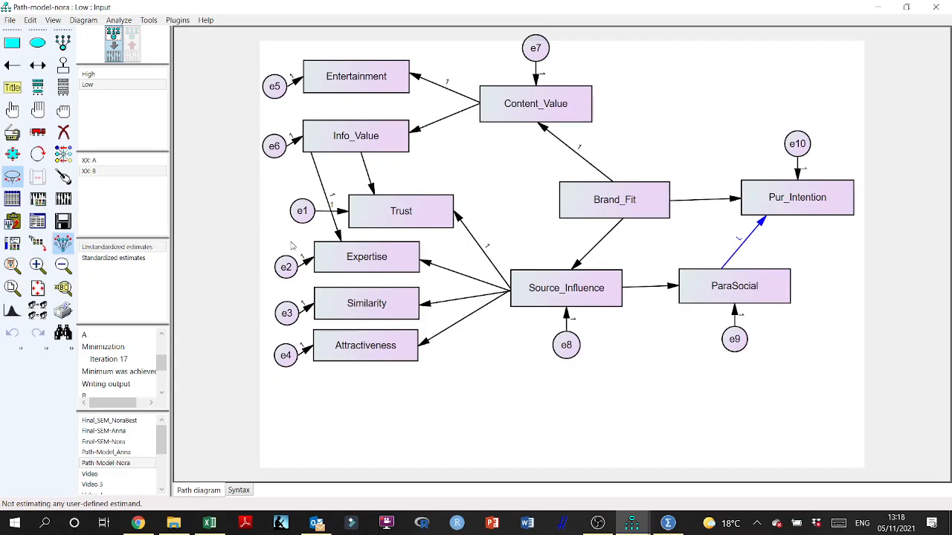
{"action": "left_click", "coordinate": [210, 523]}
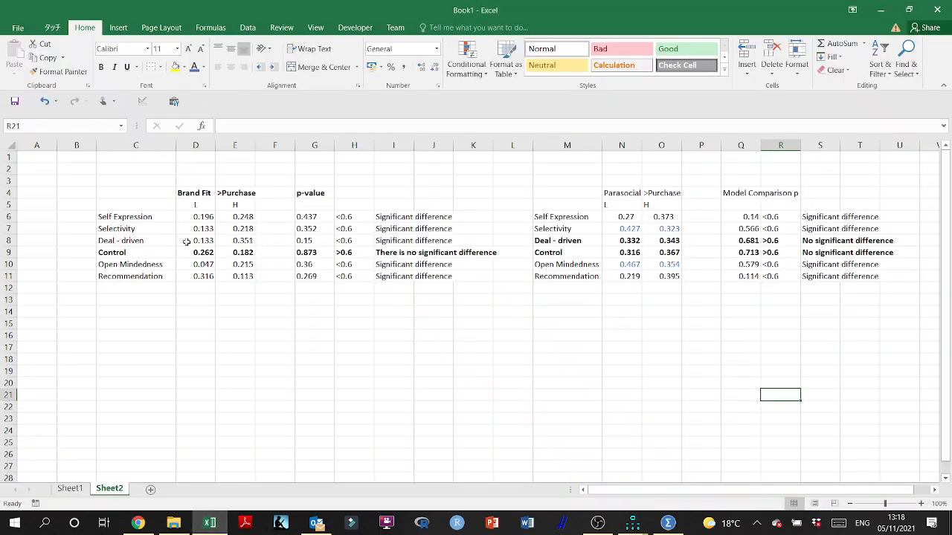
{"action": "left_click_drag", "start_coordinate": [128, 217], "coordinate": [836, 218]}
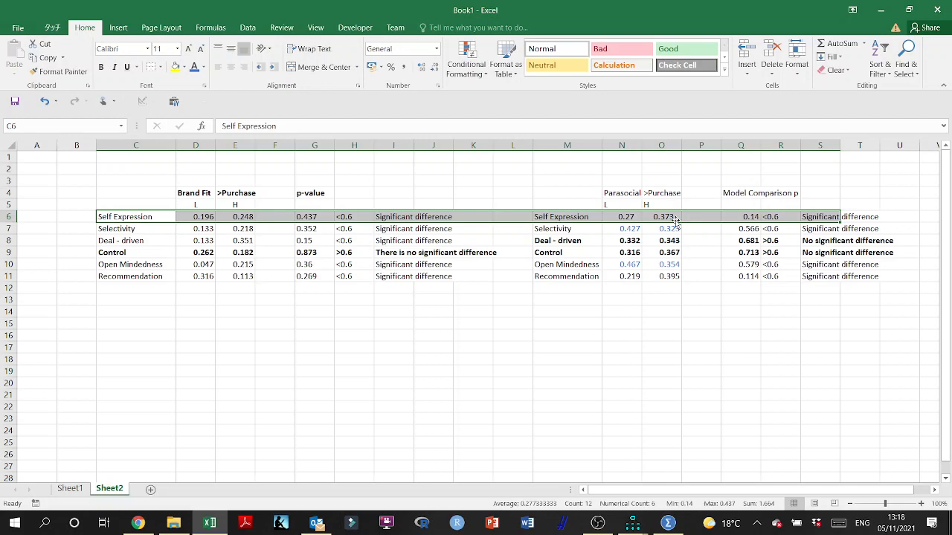
Colour the Low and High Brand Fit estimates of Selectivity (D7:E7) in the same blue font.
{"action": "left_click", "coordinate": [132, 230]}
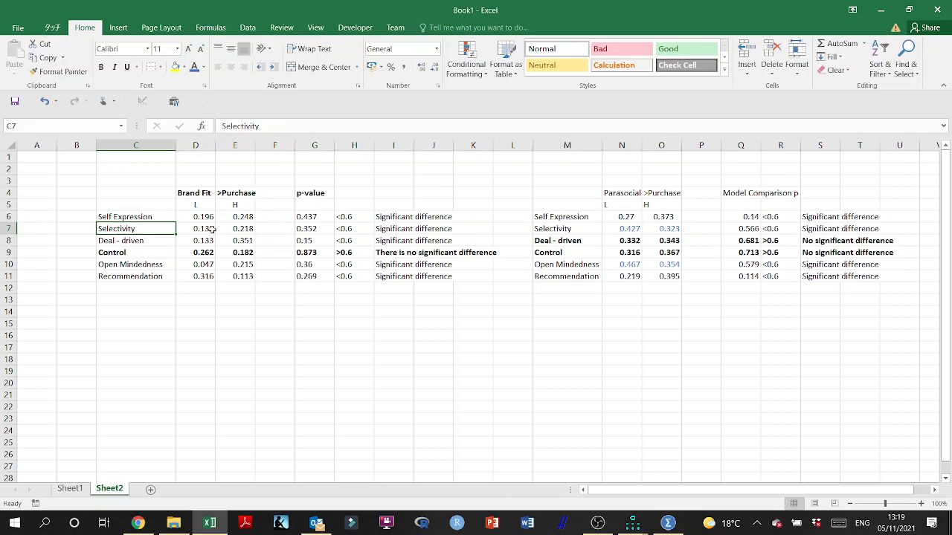
{"action": "left_click_drag", "start_coordinate": [209, 229], "coordinate": [249, 228]}
{"action": "left_click", "coordinate": [193, 66]}
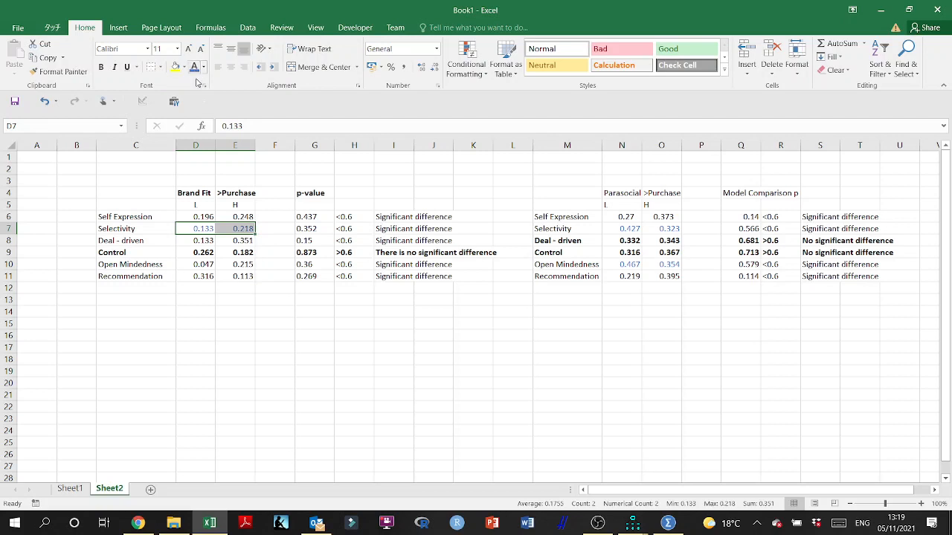
Examine the Selectivity and Control rows across both tables and the Brand Fit estimates of Deal - driven.
{"action": "left_click_drag", "start_coordinate": [146, 228], "coordinate": [843, 230]}
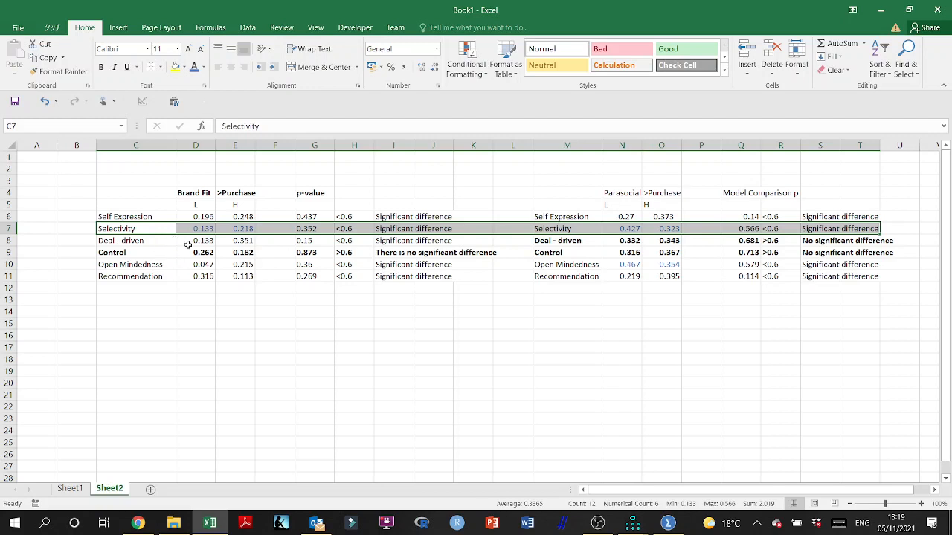
{"action": "left_click_drag", "start_coordinate": [128, 241], "coordinate": [254, 240]}
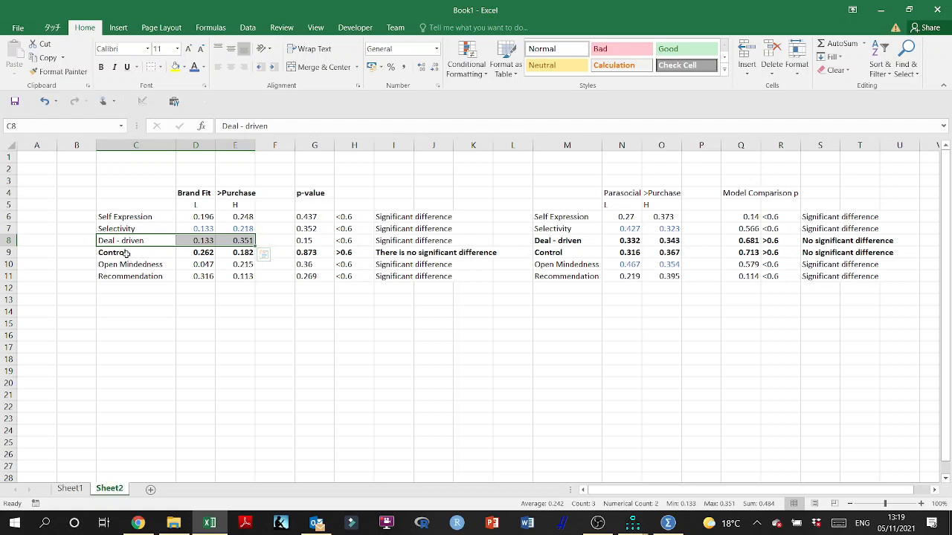
{"action": "left_click_drag", "start_coordinate": [125, 255], "coordinate": [891, 253]}
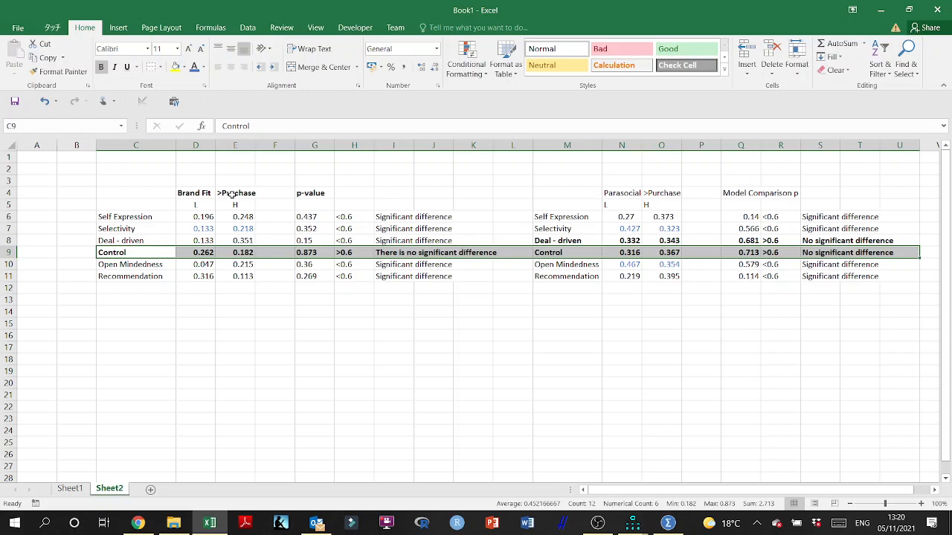
Colour the Low and High Brand Fit estimates of Recommendation (D11:E11) in the same blue font as Selectivity.
{"action": "left_click_drag", "start_coordinate": [135, 277], "coordinate": [926, 288]}
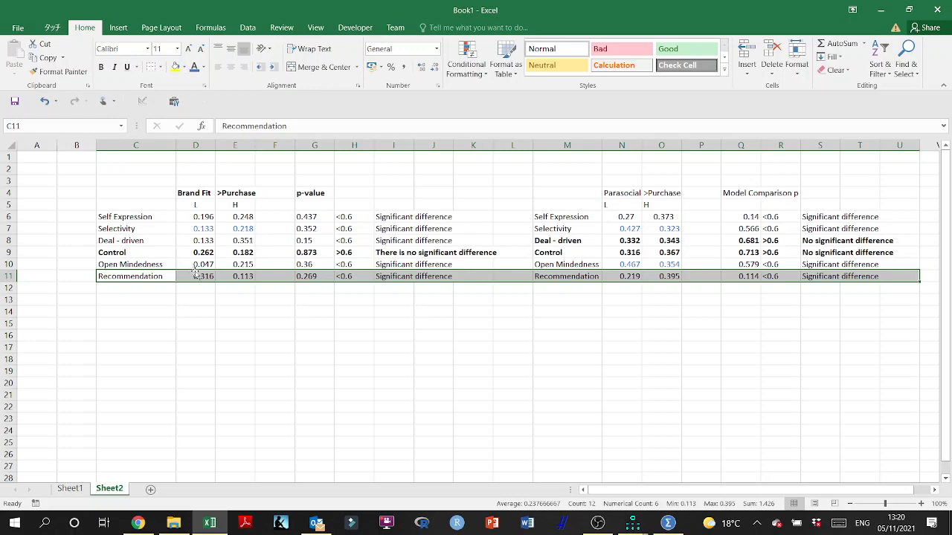
{"action": "left_click_drag", "start_coordinate": [197, 277], "coordinate": [243, 276]}
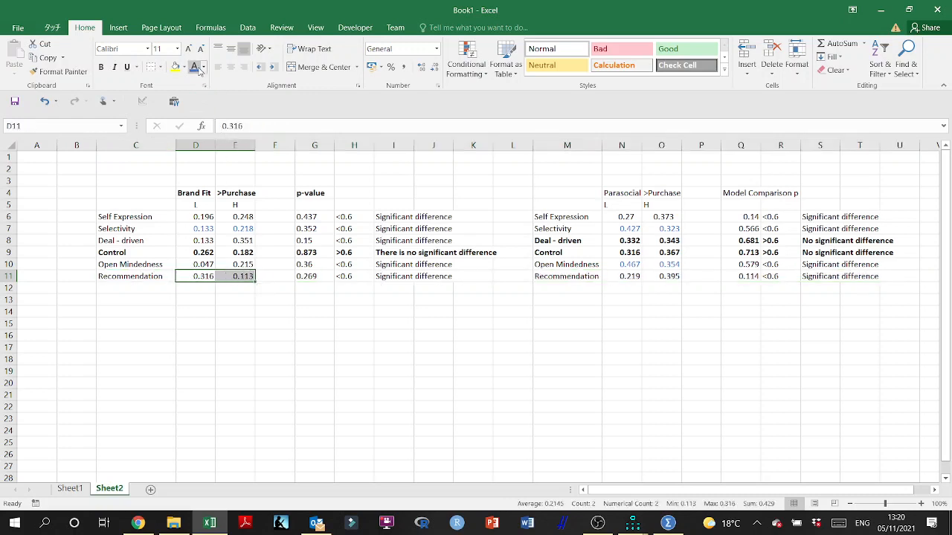
{"action": "left_click", "coordinate": [194, 68]}
{"action": "left_click", "coordinate": [393, 357]}
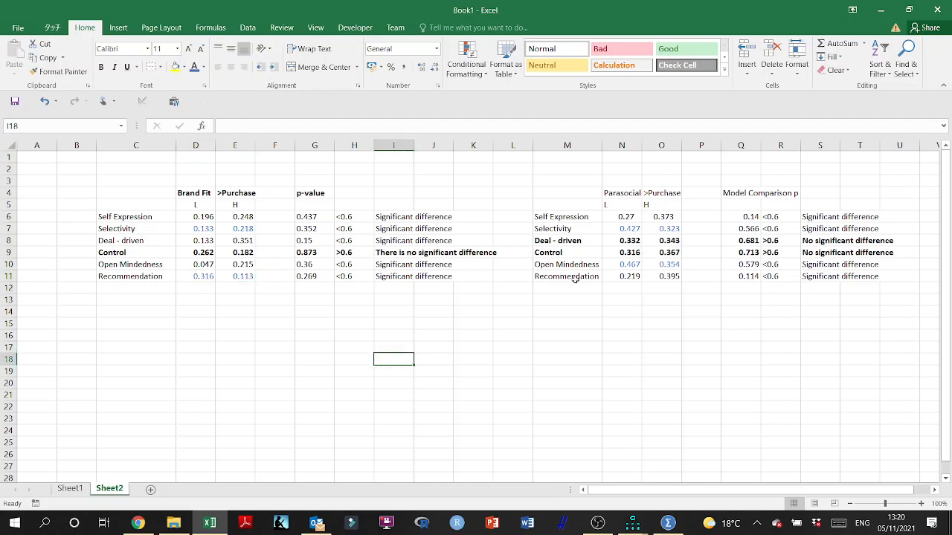
Make the Recommendation label and its Low and High estimates in the Parasocial table (M11:O11) dark green and bold.
{"action": "left_click", "coordinate": [577, 276]}
{"action": "left_click_drag", "start_coordinate": [613, 276], "coordinate": [669, 277]}
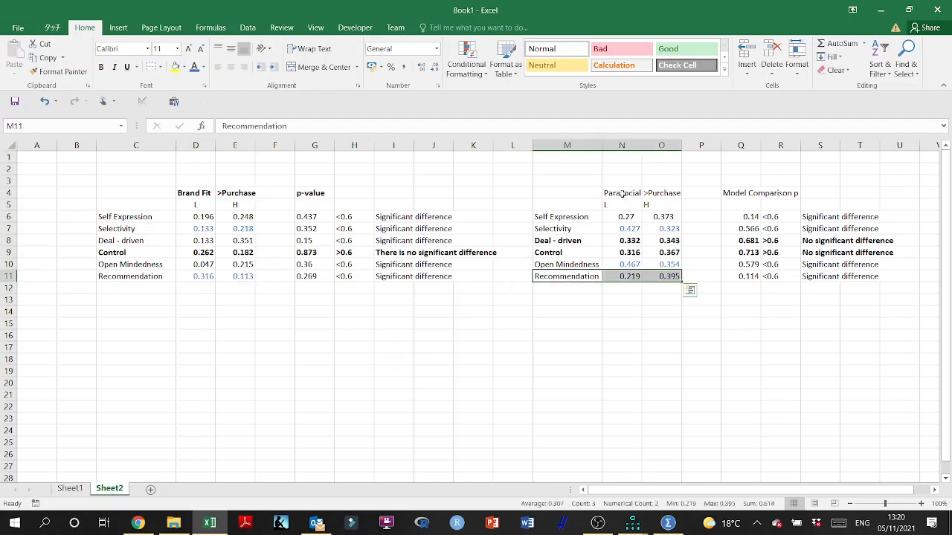
{"action": "left_click_drag", "start_coordinate": [623, 194], "coordinate": [664, 190]}
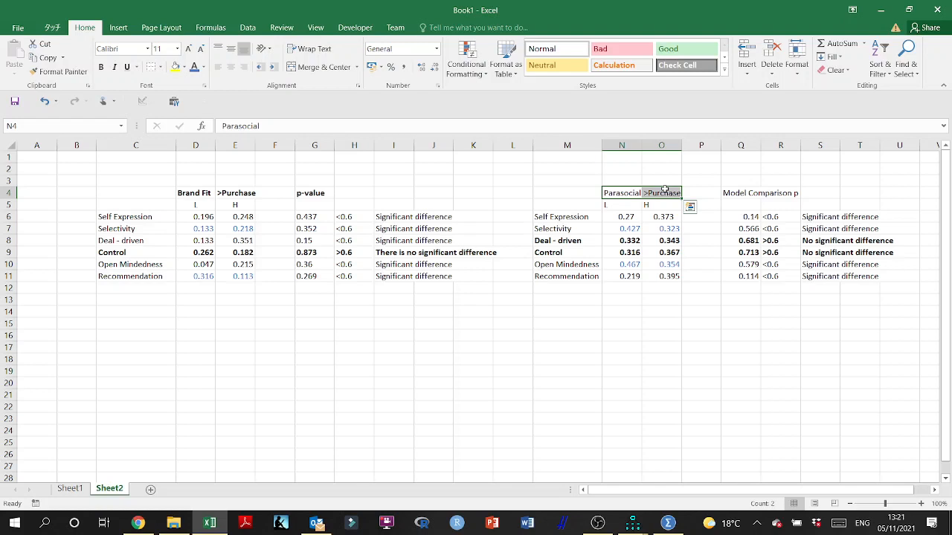
{"action": "left_click_drag", "start_coordinate": [666, 273], "coordinate": [573, 278]}
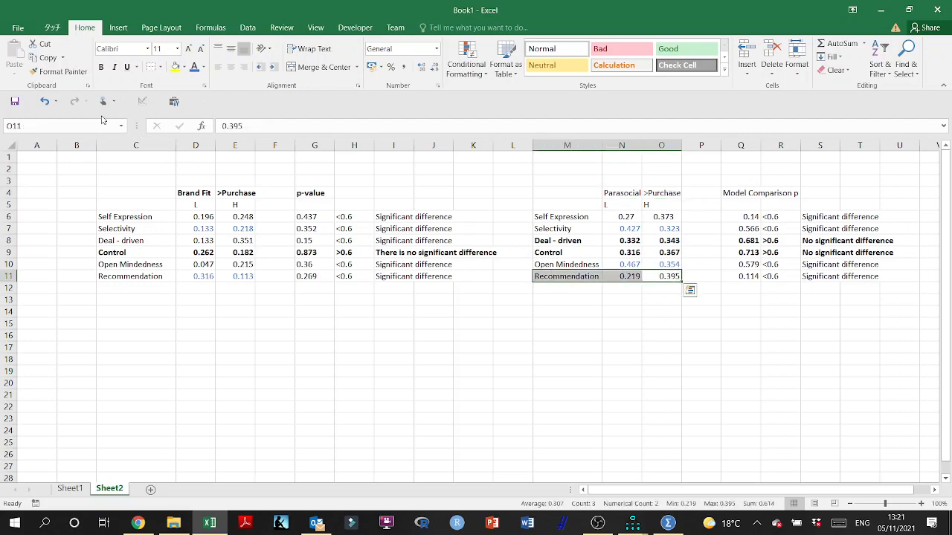
{"action": "left_click", "coordinate": [203, 67]}
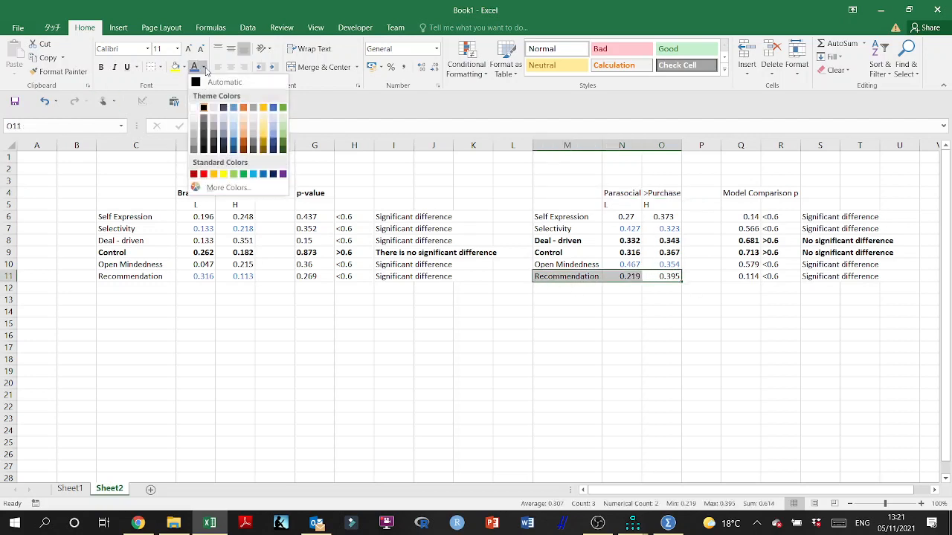
{"action": "left_click", "coordinate": [284, 147]}
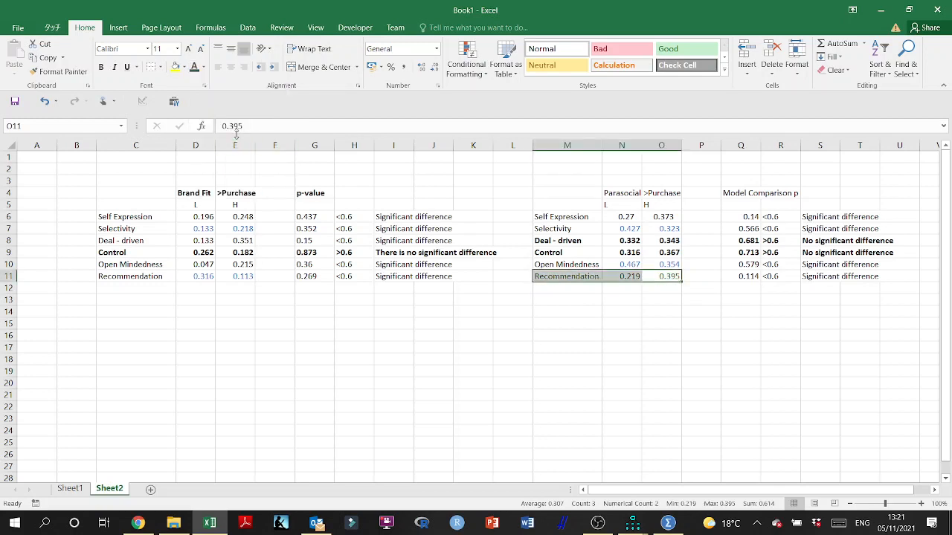
{"action": "left_click", "coordinate": [100, 67]}
{"action": "left_click", "coordinate": [558, 369]}
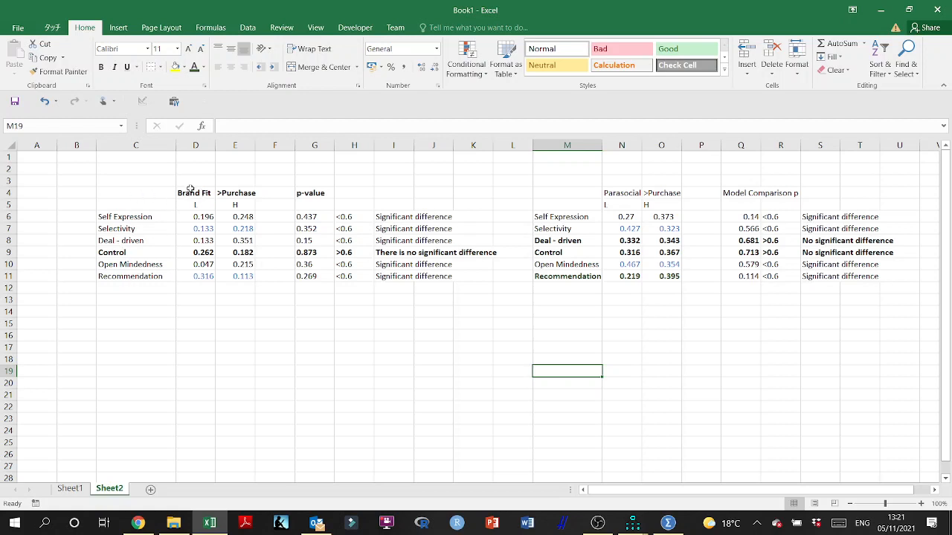
Compare the Deal - driven results in both tables and examine the Recommendation row for the Parasocial to Purchase path.
{"action": "left_click", "coordinate": [577, 278]}
{"action": "left_click_drag", "start_coordinate": [627, 191], "coordinate": [669, 192]}
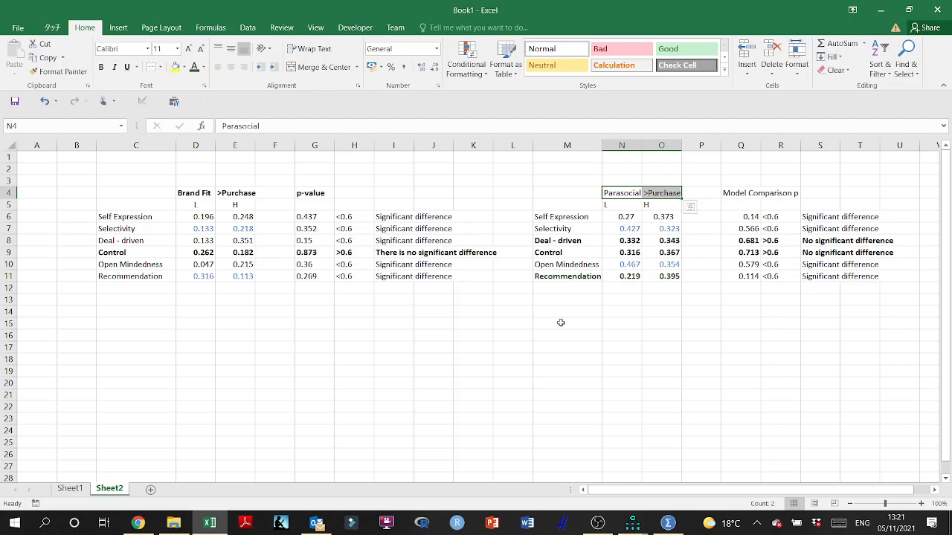
{"action": "left_click_drag", "start_coordinate": [537, 240], "coordinate": [888, 255]}
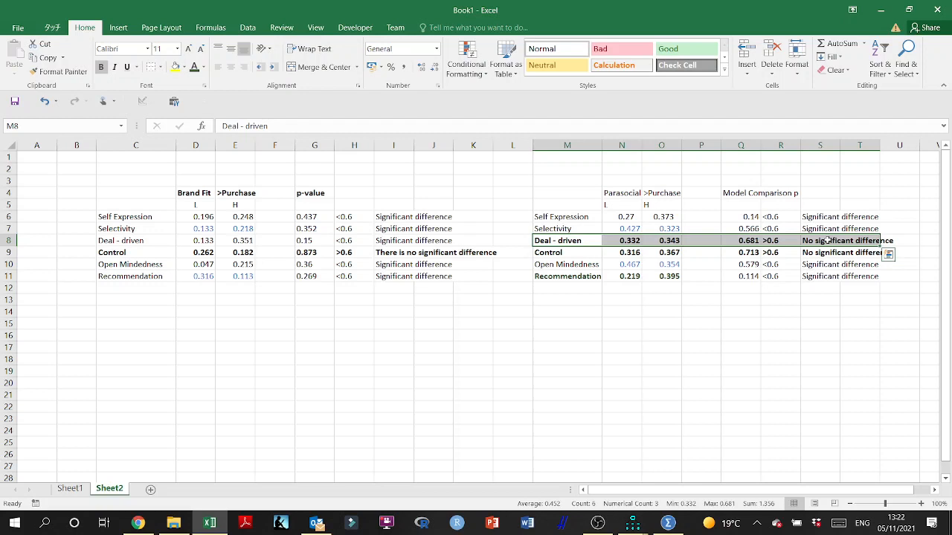
{"action": "left_click_drag", "start_coordinate": [143, 243], "coordinate": [222, 249]}
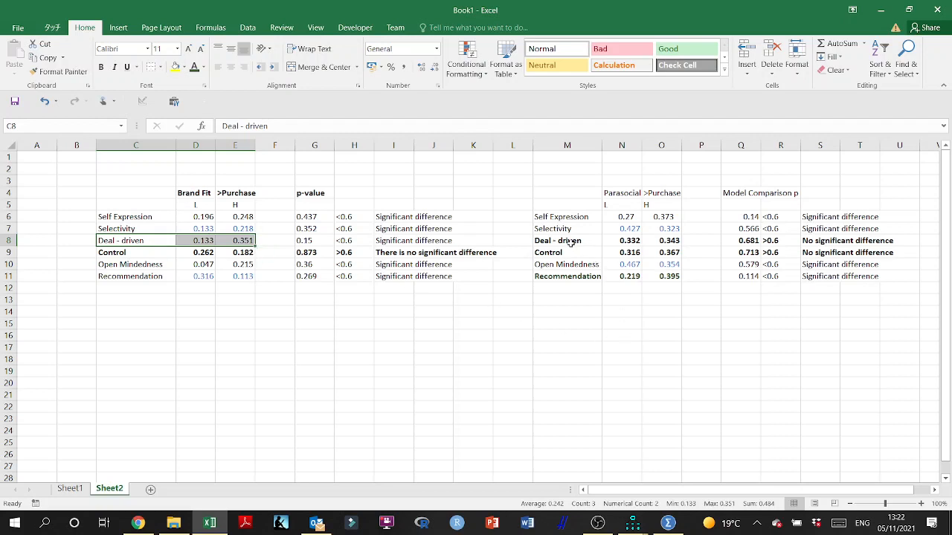
{"action": "left_click_drag", "start_coordinate": [574, 246], "coordinate": [849, 240]}
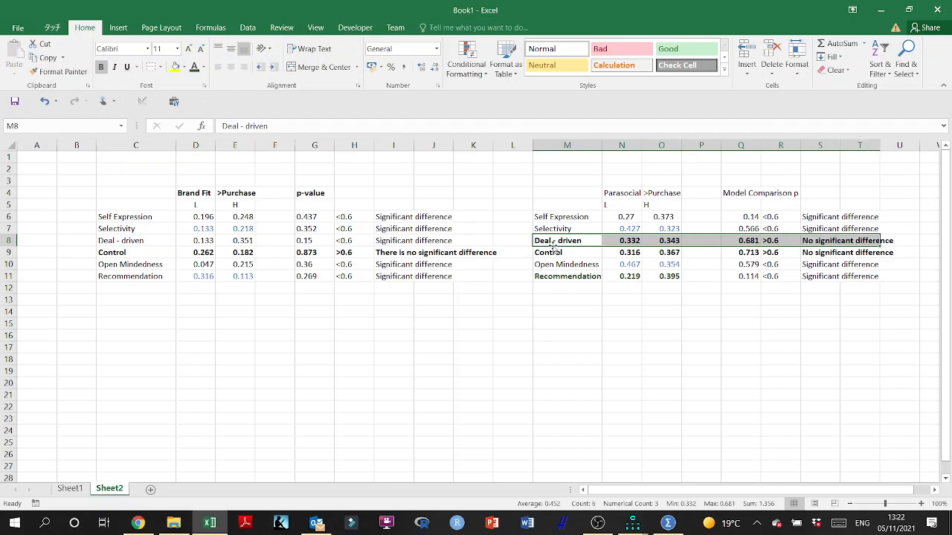
{"action": "left_click_drag", "start_coordinate": [615, 192], "coordinate": [667, 193]}
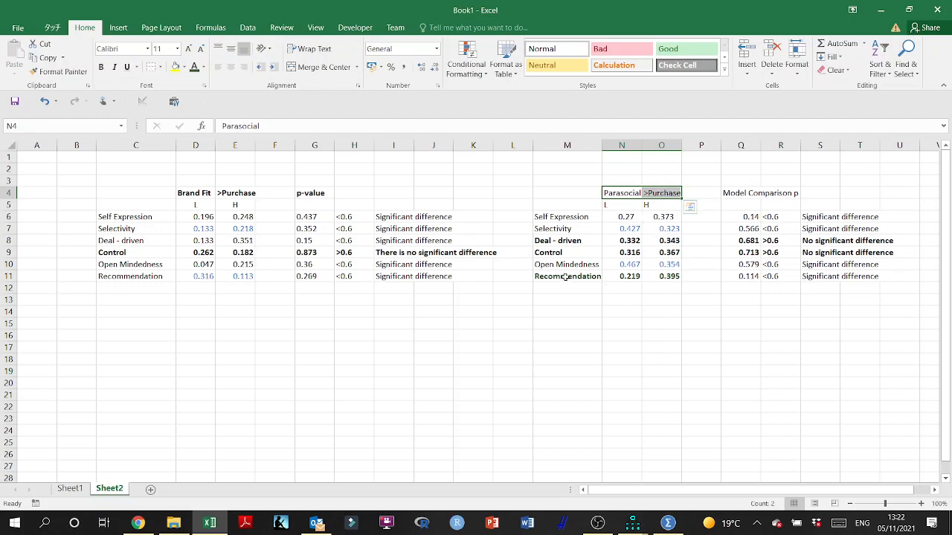
{"action": "left_click_drag", "start_coordinate": [566, 276], "coordinate": [861, 276]}
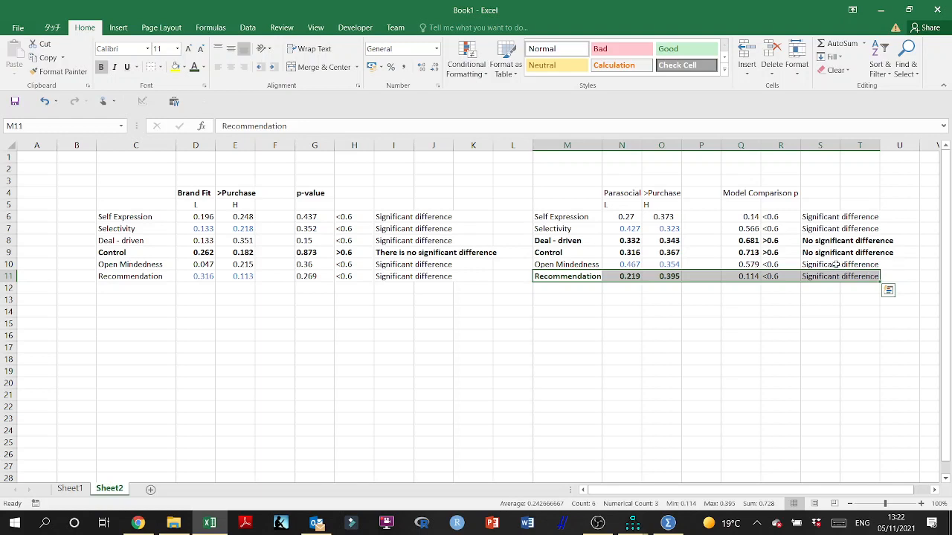
Examine the Deal - driven estimates for the Brand Fit to Purchase path and the Selectivity row across both tables.
{"action": "left_click_drag", "start_coordinate": [173, 191], "coordinate": [239, 194]}
{"action": "left_click", "coordinate": [144, 242]}
{"action": "left_click_drag", "start_coordinate": [144, 243], "coordinate": [312, 241]}
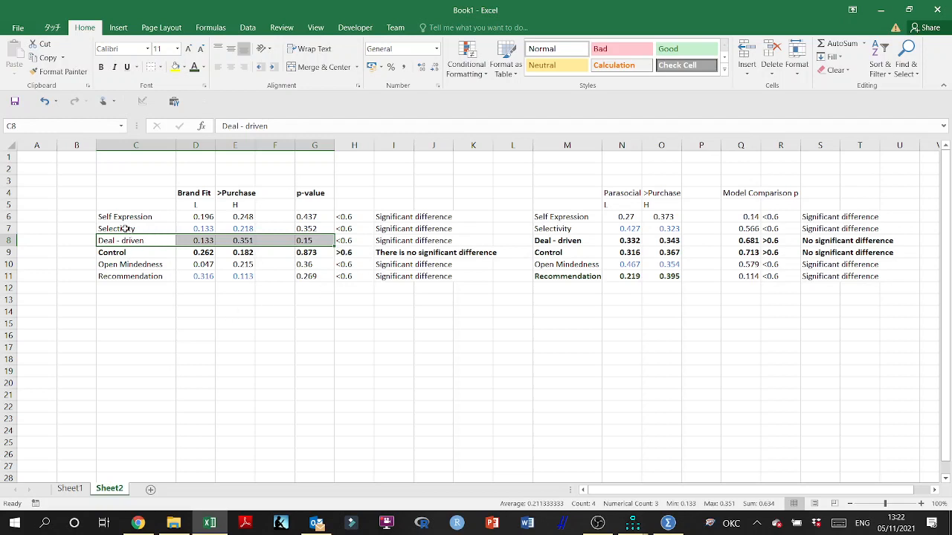
{"action": "left_click_drag", "start_coordinate": [125, 228], "coordinate": [679, 229]}
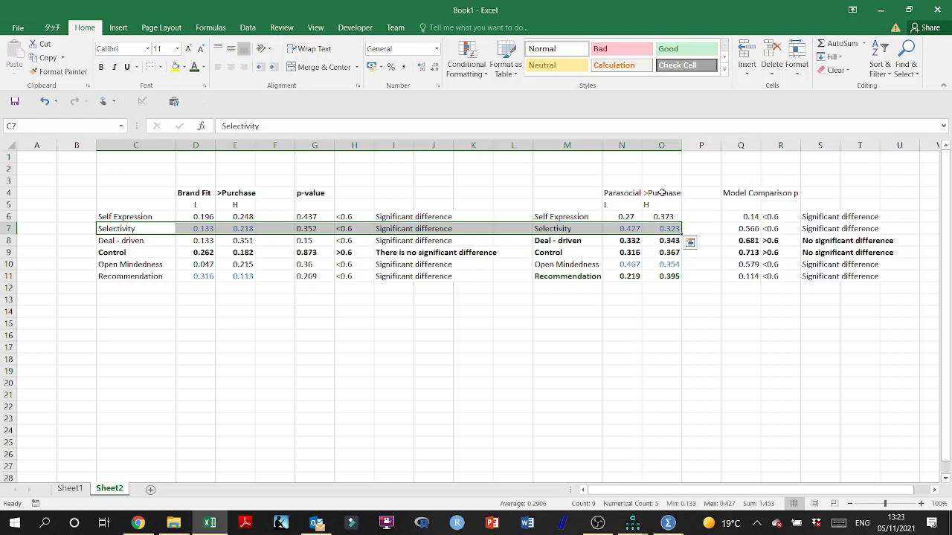
{"action": "left_click", "coordinate": [563, 299]}
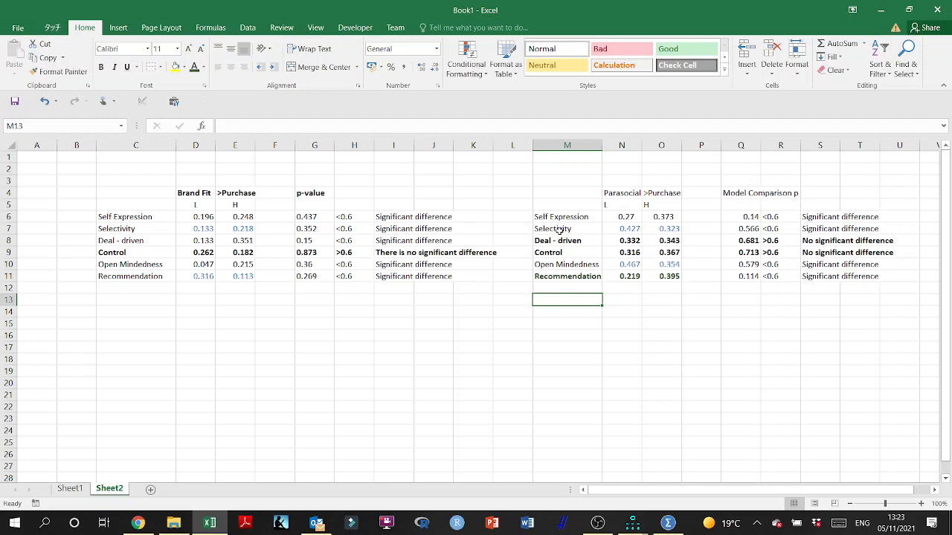
{"action": "left_click", "coordinate": [545, 279]}
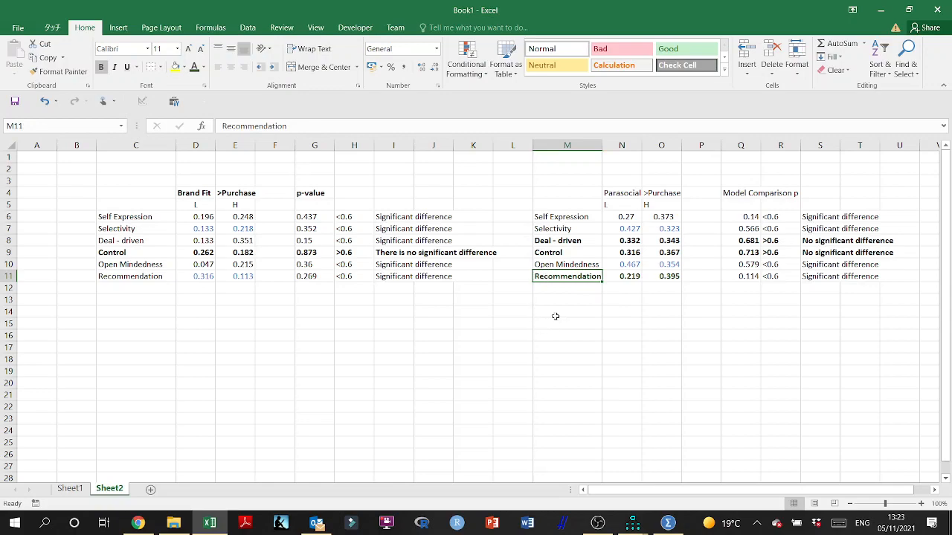
{"action": "left_click", "coordinate": [210, 523]}
{"action": "left_click", "coordinate": [210, 523]}
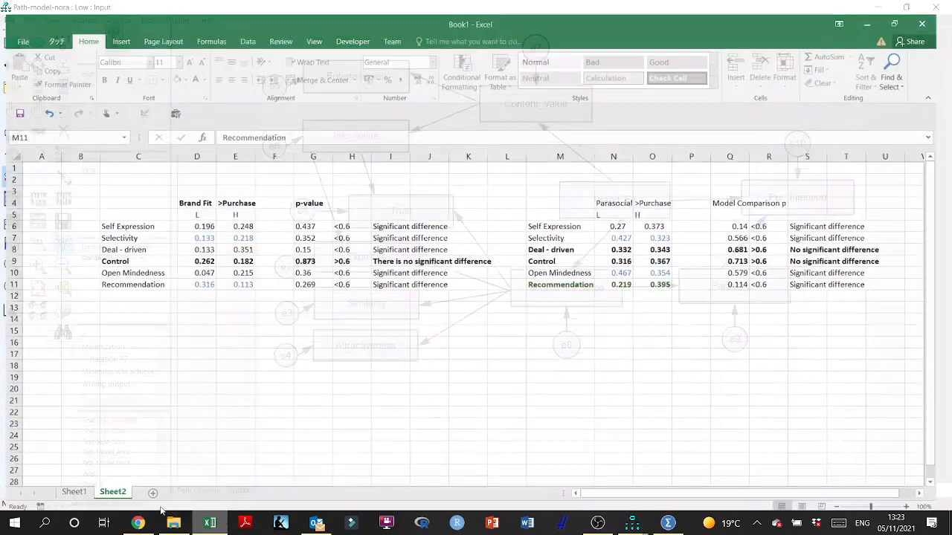
{"action": "left_click", "coordinate": [70, 488]}
Switch to File Explorer and open the Master Students Thesis TIU folder inside Documents > A_TIU_FOLDER.
{"action": "left_click", "coordinate": [173, 523]}
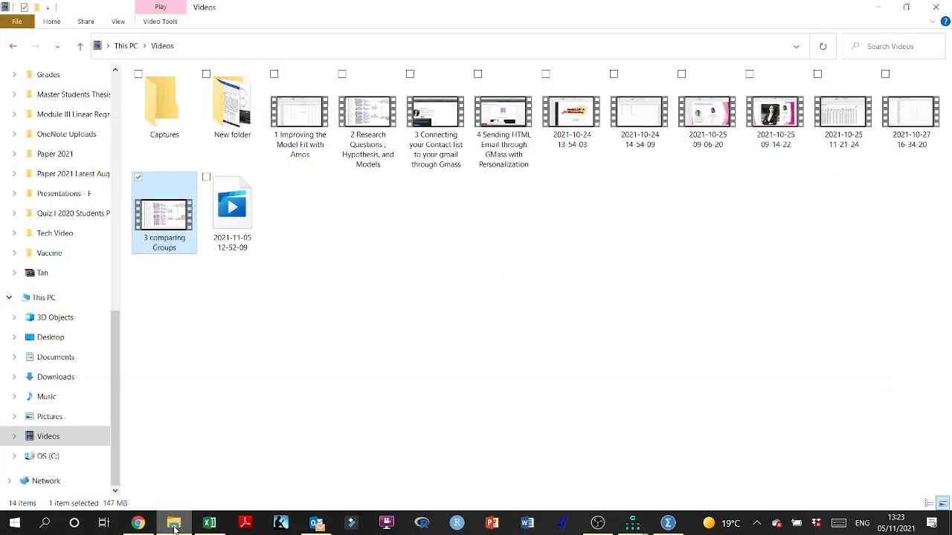
{"action": "left_click_drag", "start_coordinate": [114, 321], "coordinate": [113, 81]}
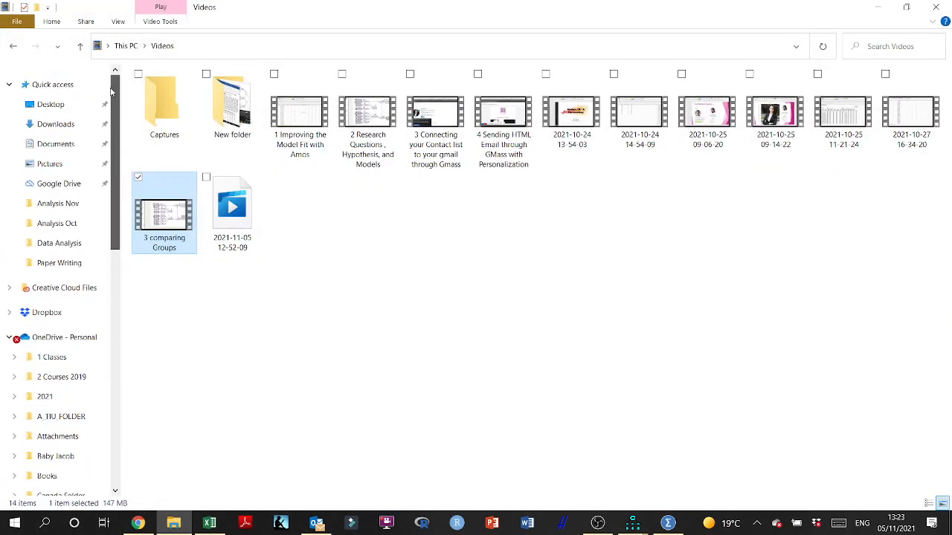
{"action": "left_click", "coordinate": [64, 144]}
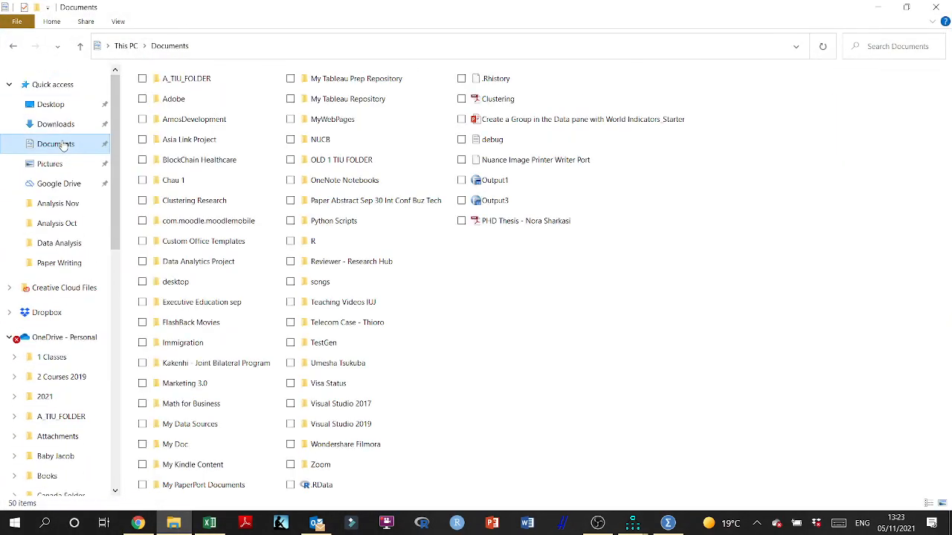
{"action": "double_click", "coordinate": [175, 79]}
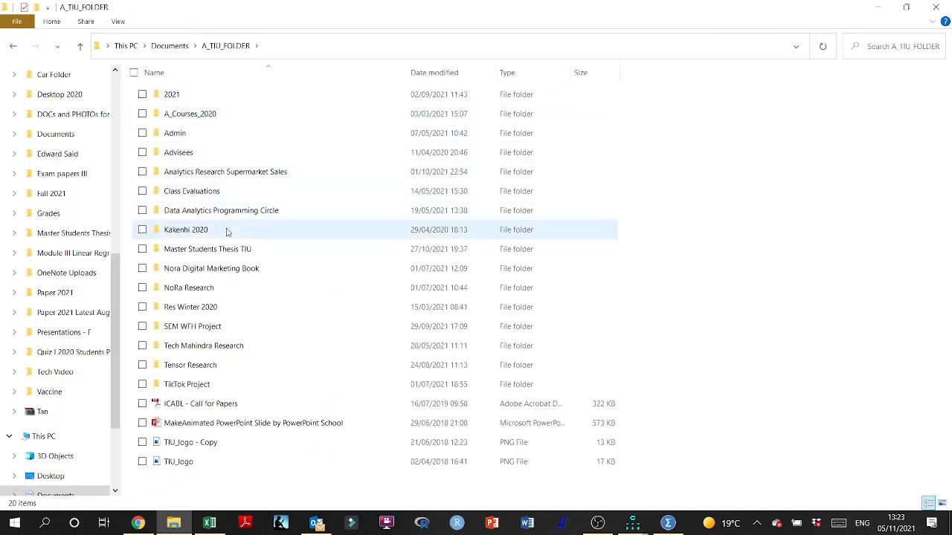
{"action": "double_click", "coordinate": [225, 249]}
Open the student's 2020 thesis folder and go to its Data Analysis > Analysis Nov subfolder.
{"action": "left_click", "coordinate": [172, 96]}
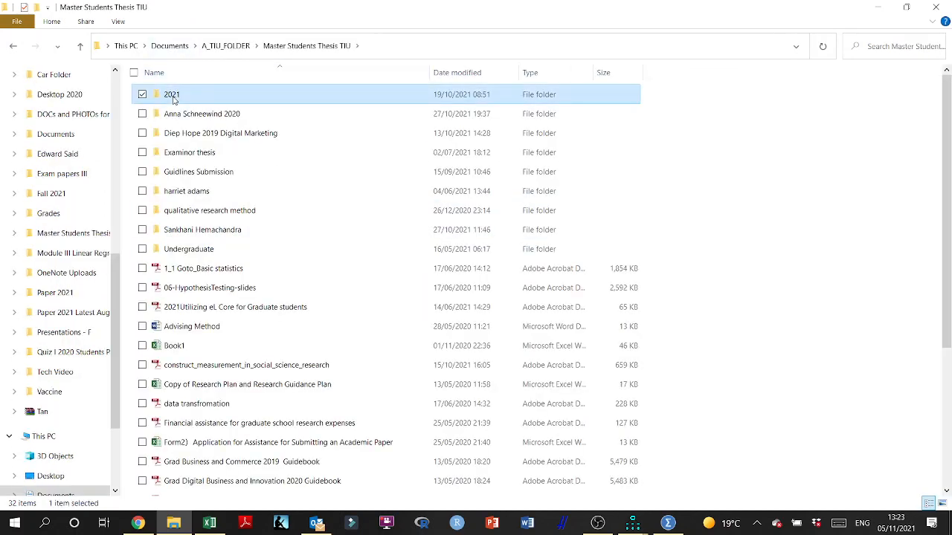
{"action": "double_click", "coordinate": [182, 114]}
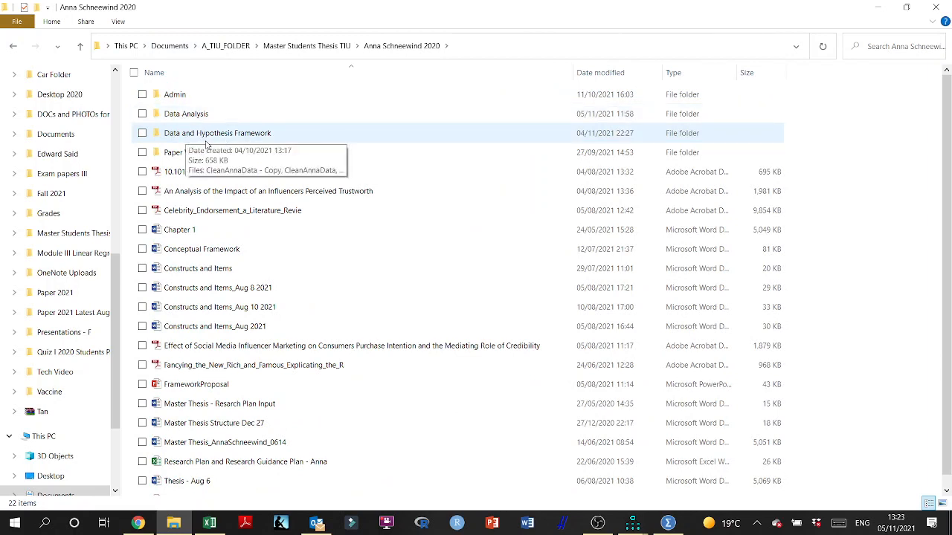
{"action": "left_click", "coordinate": [186, 114]}
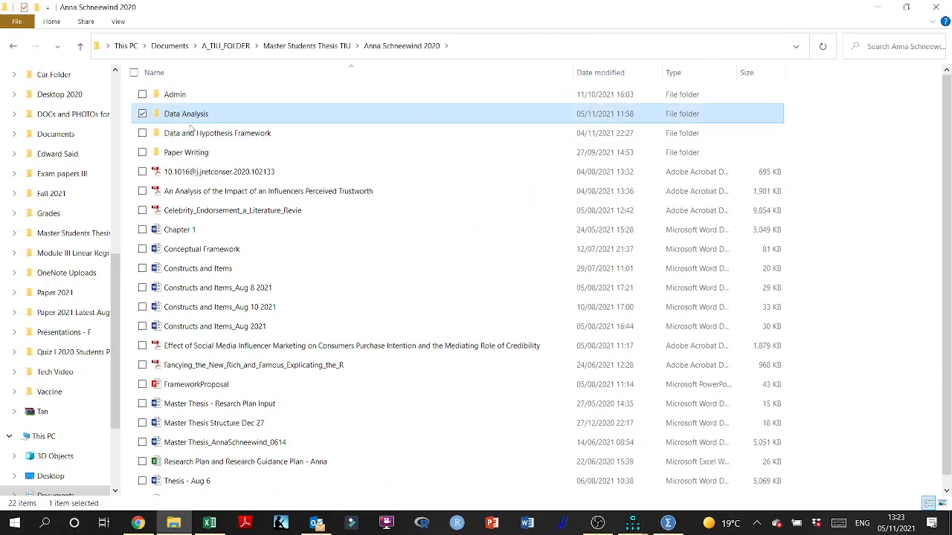
{"action": "double_click", "coordinate": [186, 112]}
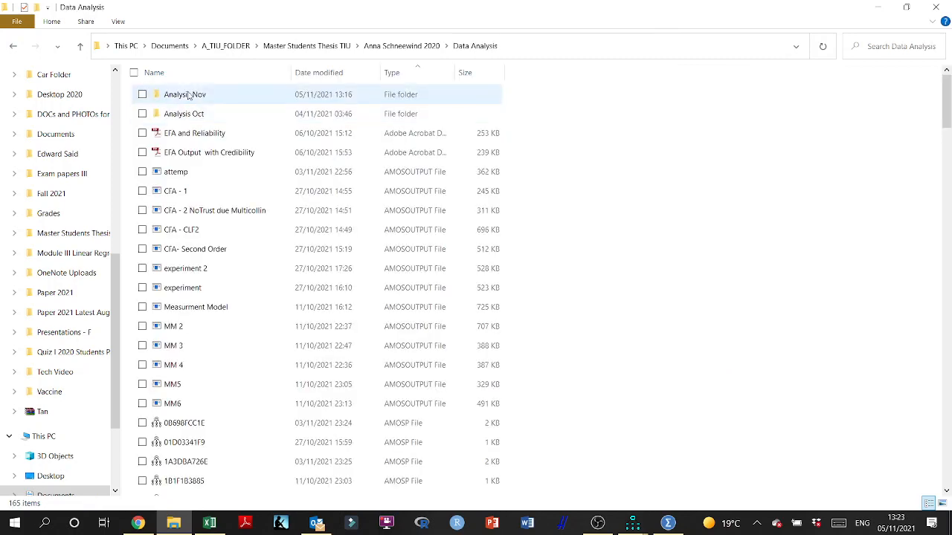
{"action": "double_click", "coordinate": [184, 95]}
Sort the Analysis Nov files by type in descending order so the data files are listed first.
{"action": "scroll", "coordinate": [208, 157], "scroll_direction": "down", "scroll_amount": 20}
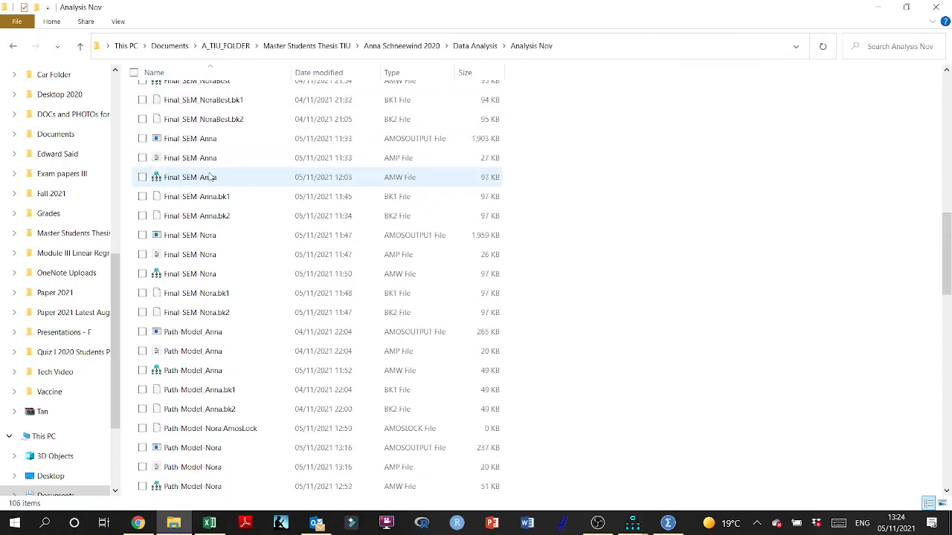
{"action": "left_click", "coordinate": [428, 75]}
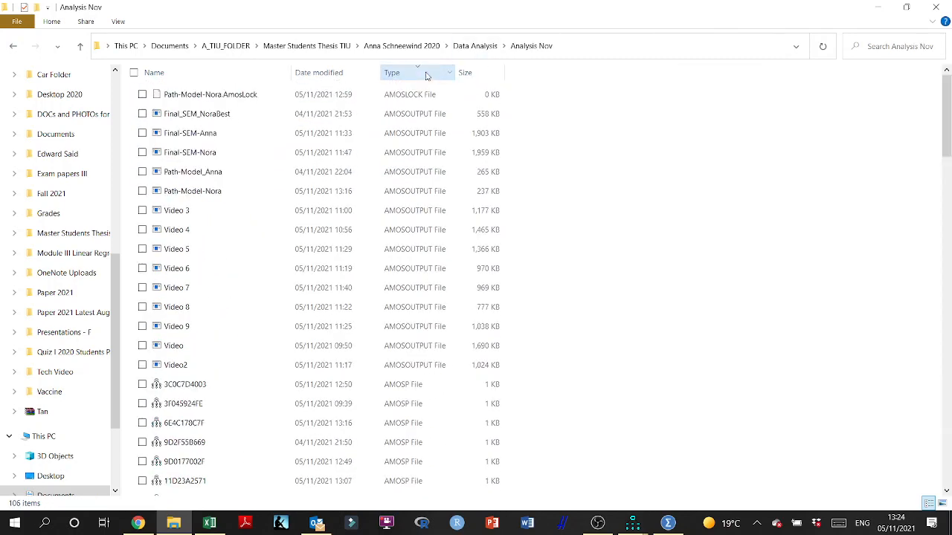
{"action": "left_click", "coordinate": [427, 75]}
{"action": "scroll", "coordinate": [268, 164], "scroll_direction": "down", "scroll_amount": 4}
{"action": "scroll", "coordinate": [268, 166], "scroll_direction": "up", "scroll_amount": 2}
{"action": "scroll", "coordinate": [267, 166], "scroll_direction": "up", "scroll_amount": 1}
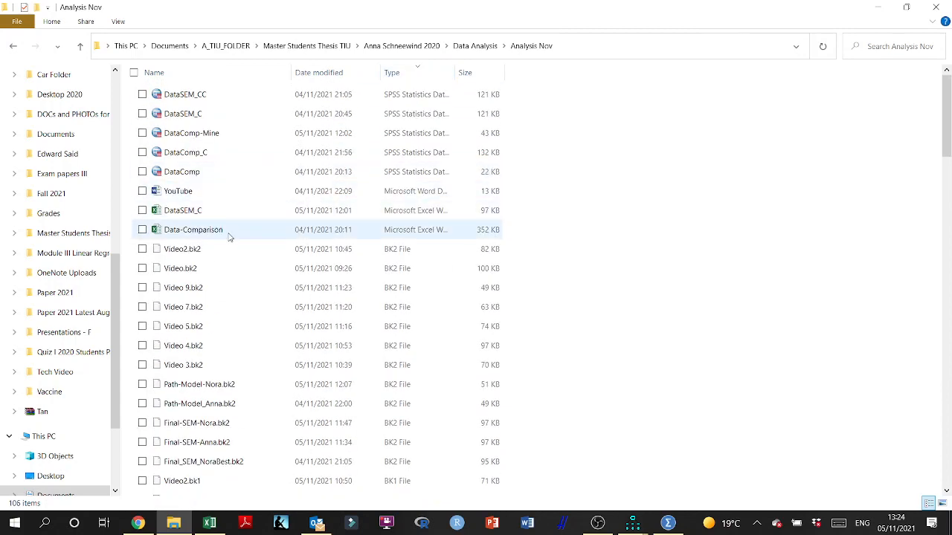
Open the Data-Comparison workbook to check its data, close it and return to the Analysis Nov folder.
{"action": "left_click", "coordinate": [210, 236]}
{"action": "double_click", "coordinate": [211, 232]}
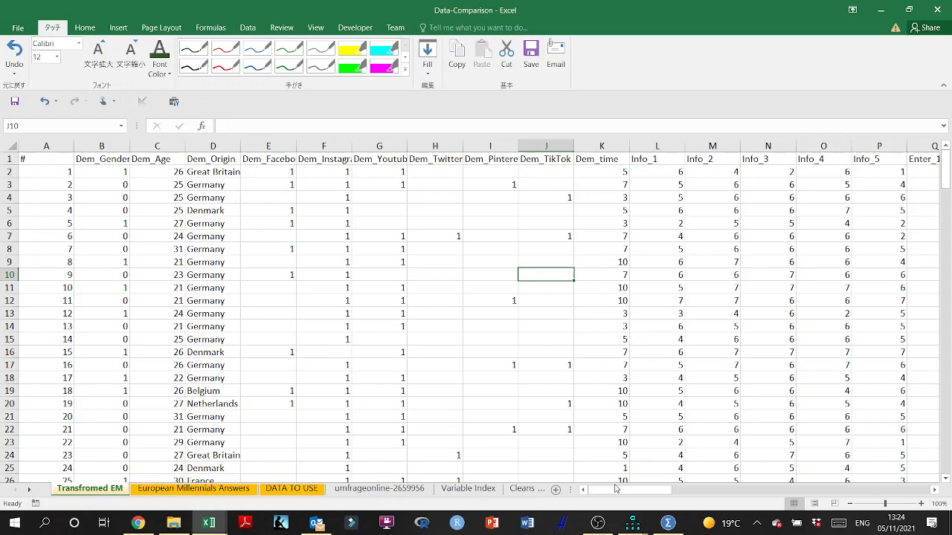
{"action": "left_click", "coordinate": [937, 10]}
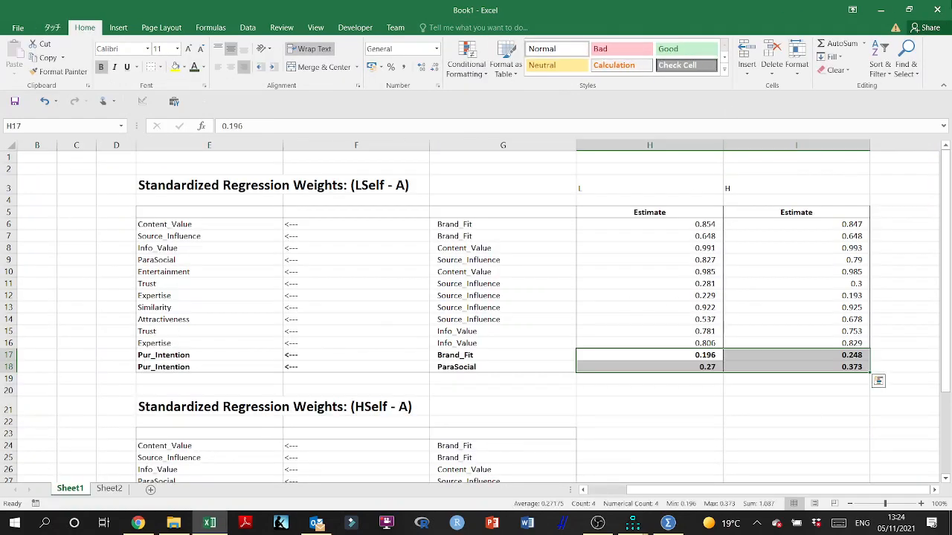
{"action": "left_click", "coordinate": [881, 9]}
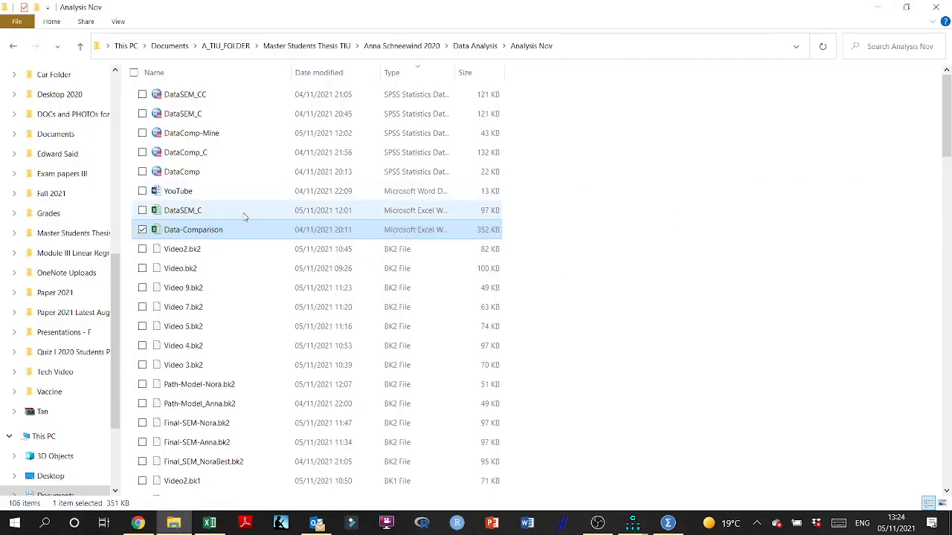
Open the DataSEM_C workbook to check it and return to the Analysis Nov folder in File Explorer.
{"action": "double_click", "coordinate": [200, 213]}
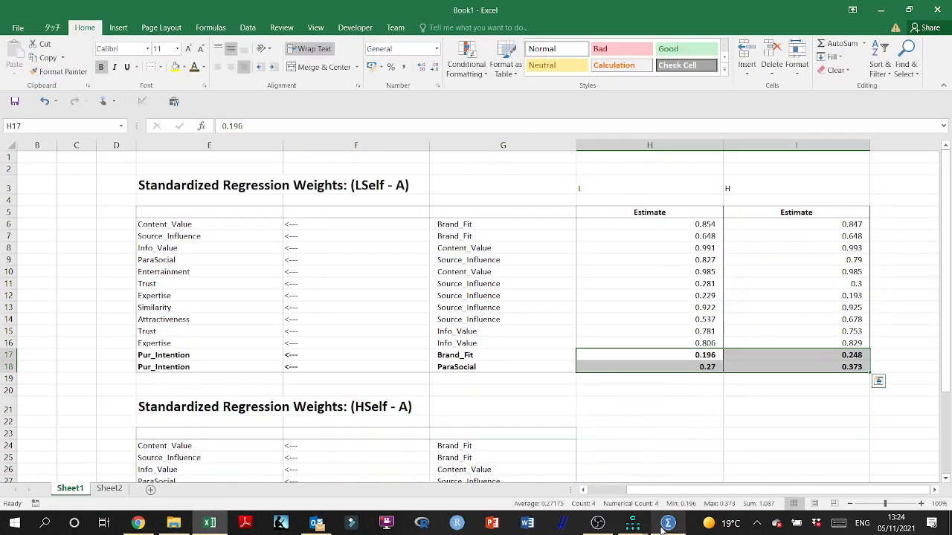
{"action": "left_click", "coordinate": [209, 524]}
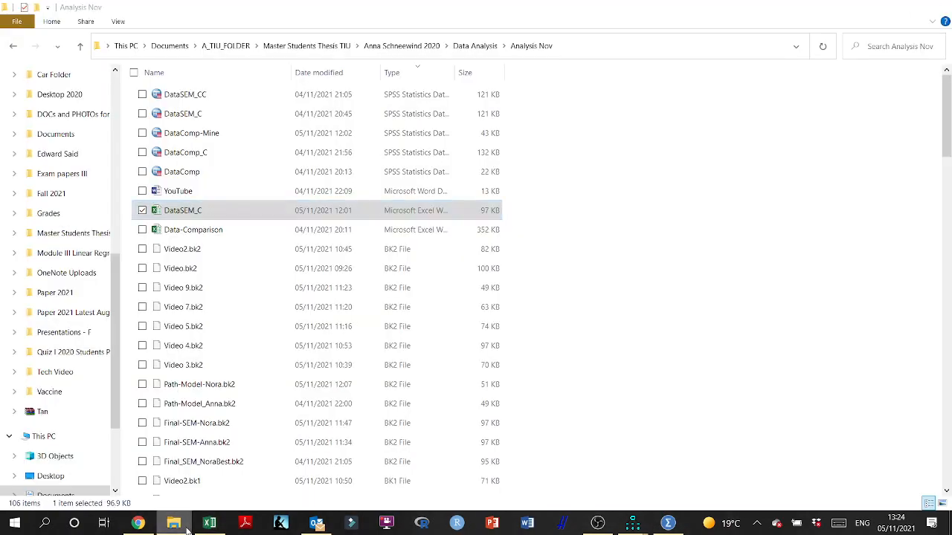
{"action": "left_click", "coordinate": [177, 525]}
{"action": "left_click", "coordinate": [176, 525]}
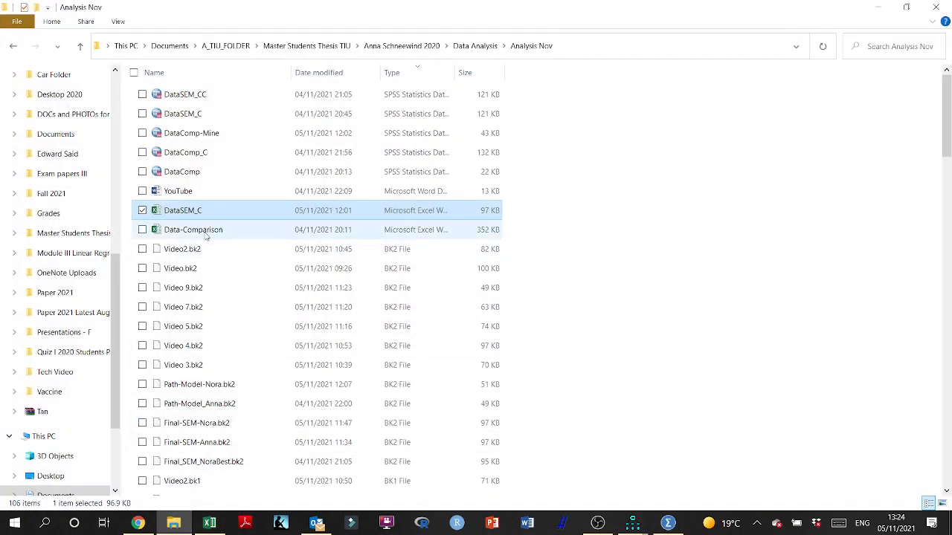
Look through the Analysis Nov file list for an Excel version of the comparison data and switch to the DataComp-Mine dataset in SPSS Statistics.
{"action": "scroll", "coordinate": [207, 236], "scroll_direction": "down", "scroll_amount": 15}
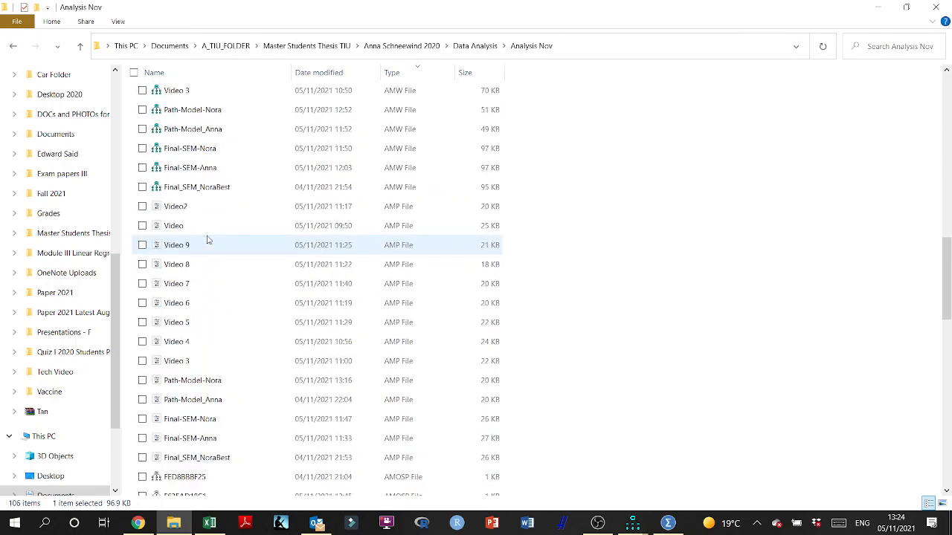
{"action": "scroll", "coordinate": [208, 238], "scroll_direction": "down", "scroll_amount": 3}
{"action": "scroll", "coordinate": [208, 240], "scroll_direction": "up", "scroll_amount": 18}
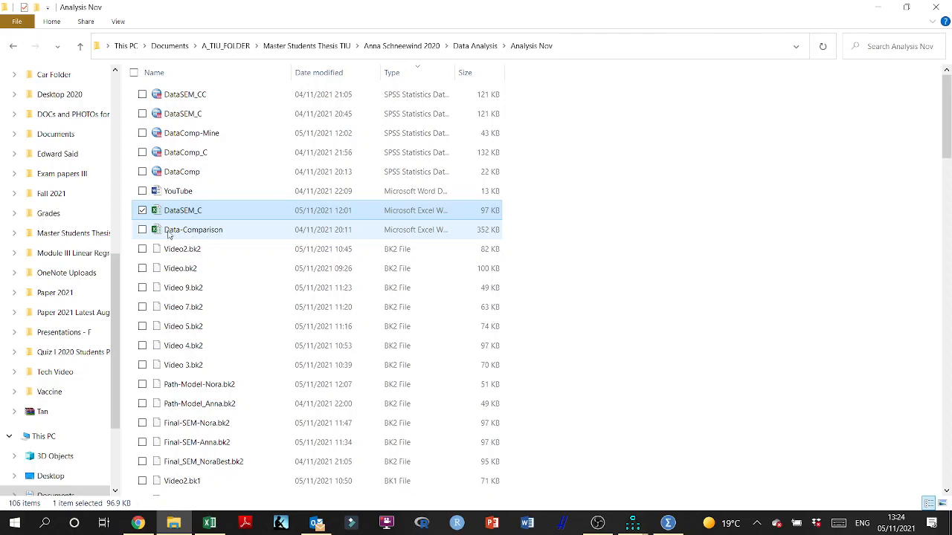
{"action": "left_click", "coordinate": [667, 524]}
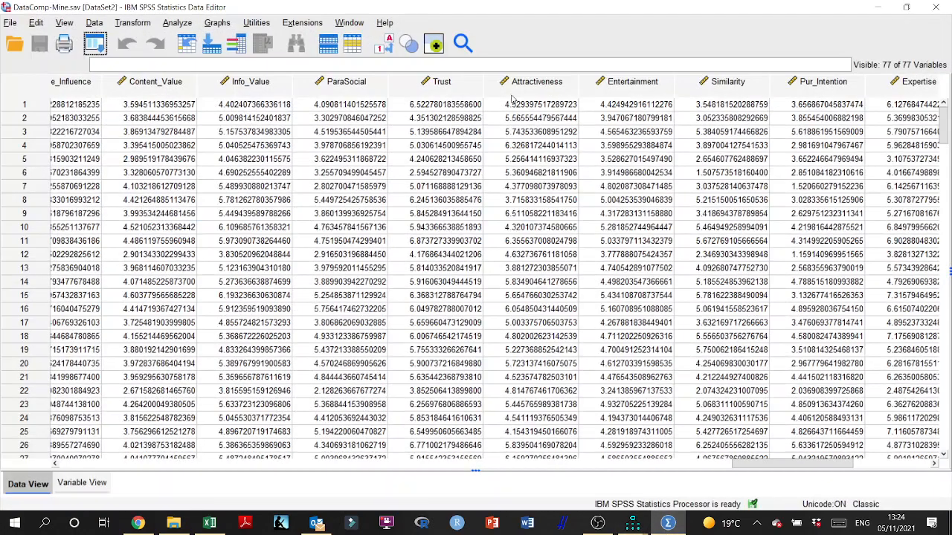
{"action": "left_click", "coordinate": [10, 23]}
{"action": "mouse_move", "coordinate": [81, 221]}
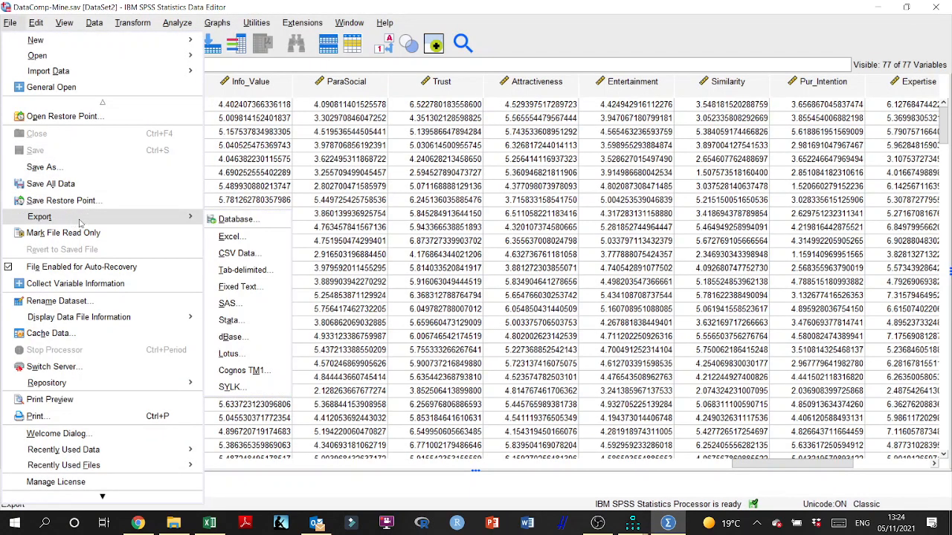
{"action": "left_click", "coordinate": [236, 219]}
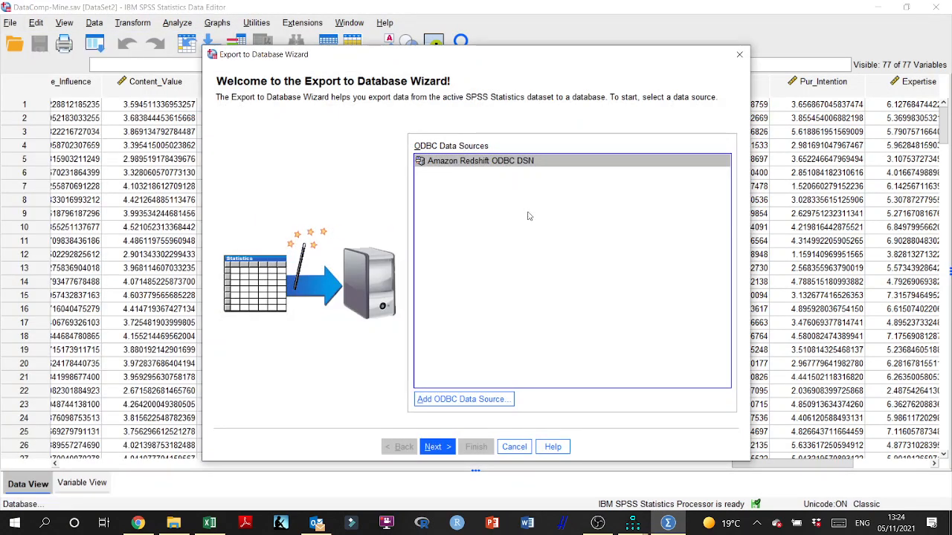
{"action": "left_click", "coordinate": [739, 54]}
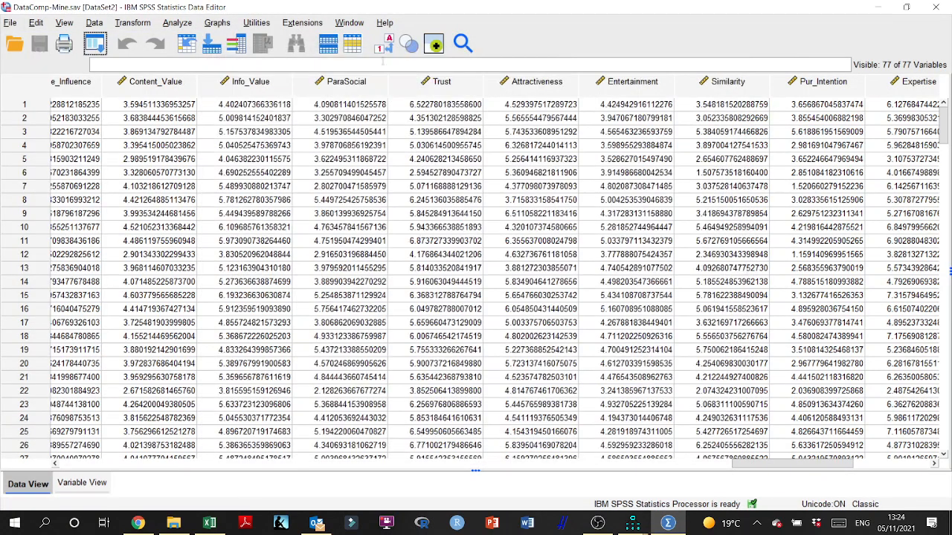
Export the DataComp-Mine dataset with all variables to Excel as DataComp-Mine.xlsx in the Analysis Nov folder.
{"action": "left_click", "coordinate": [11, 23]}
{"action": "mouse_move", "coordinate": [82, 217]}
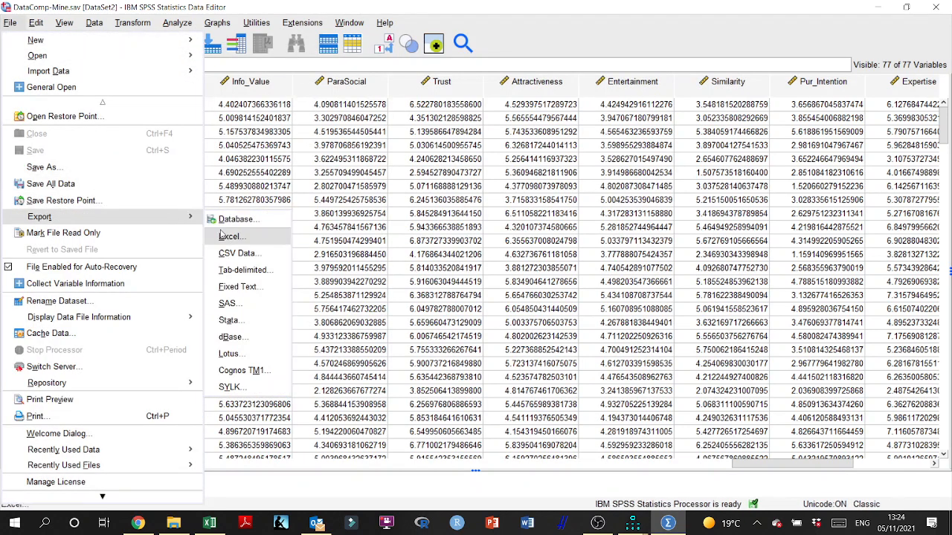
{"action": "left_click", "coordinate": [231, 237]}
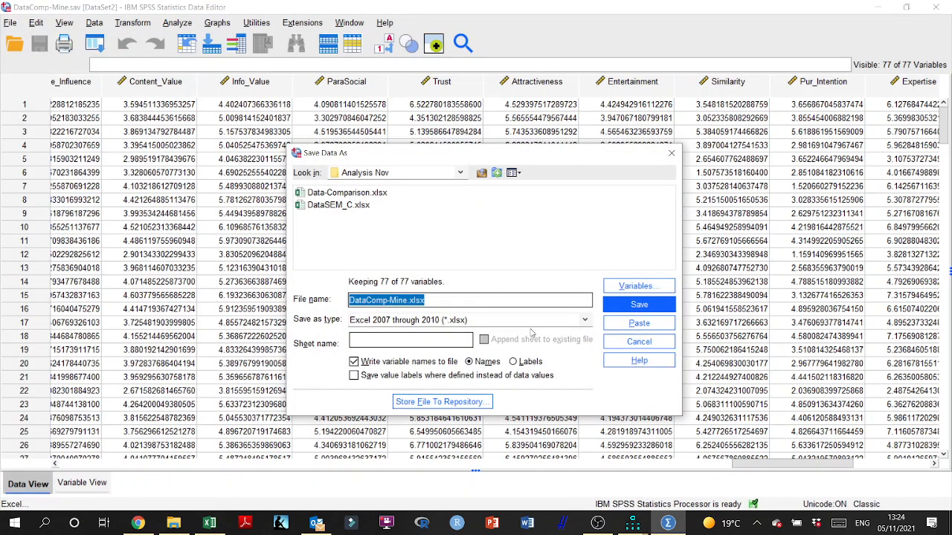
{"action": "left_click", "coordinate": [638, 304]}
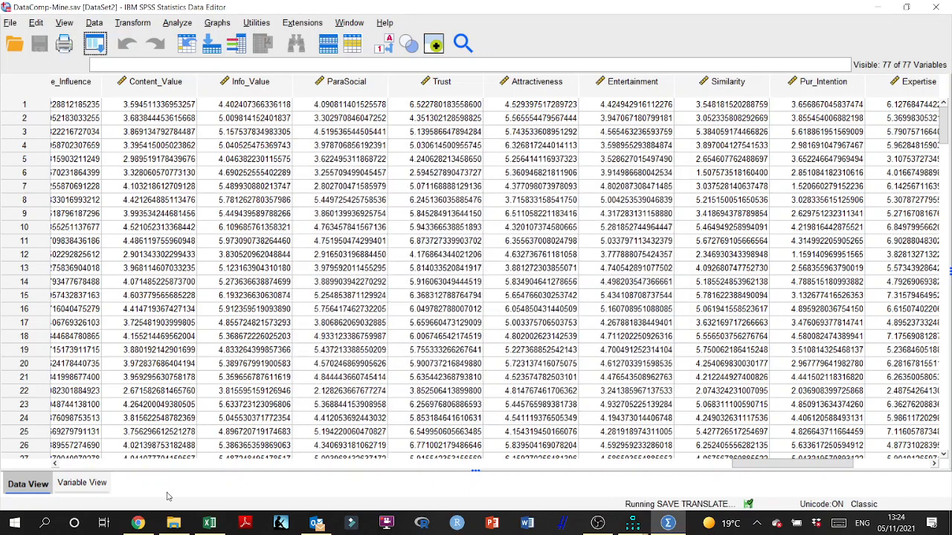
Open the exported DataComp-Mine workbook from File Explorer and add a blank worksheet to it, keeping the data sheet in view.
{"action": "left_click", "coordinate": [173, 522]}
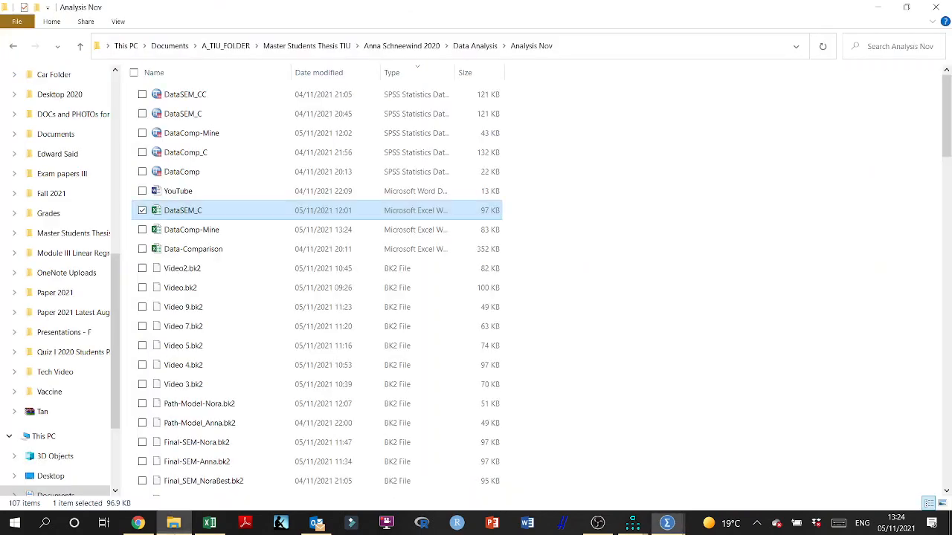
{"action": "left_click", "coordinate": [189, 232]}
{"action": "double_click", "coordinate": [189, 232]}
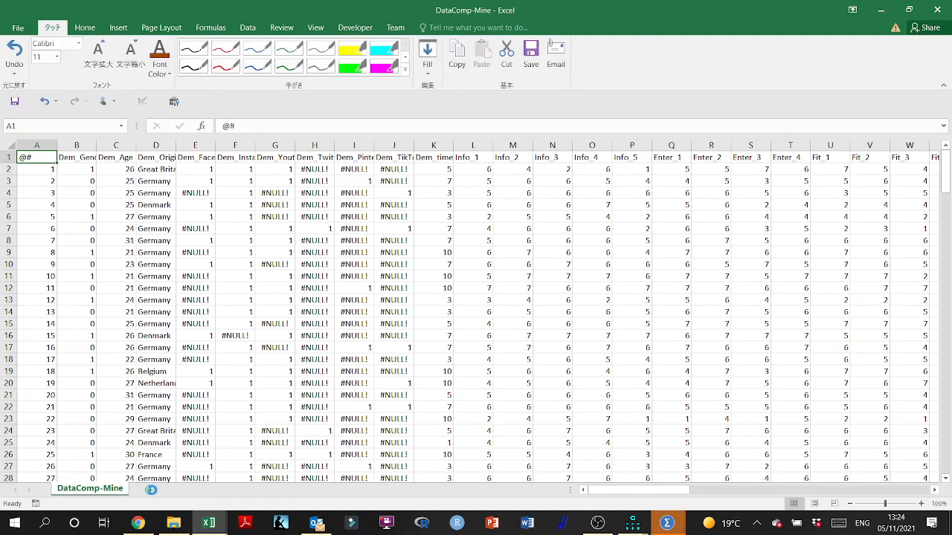
{"action": "left_click", "coordinate": [151, 490]}
{"action": "left_click", "coordinate": [102, 494]}
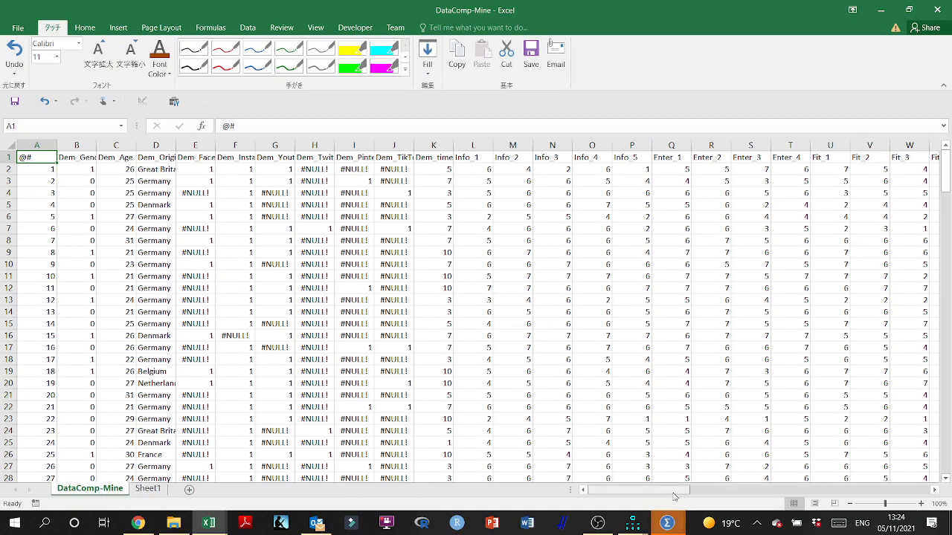
Copy the Selectivity and Recommendation columns from the DataComp-Mine sheet and paste them into Sheet1 starting at cell D1.
{"action": "left_click_drag", "start_coordinate": [676, 493], "coordinate": [818, 503]}
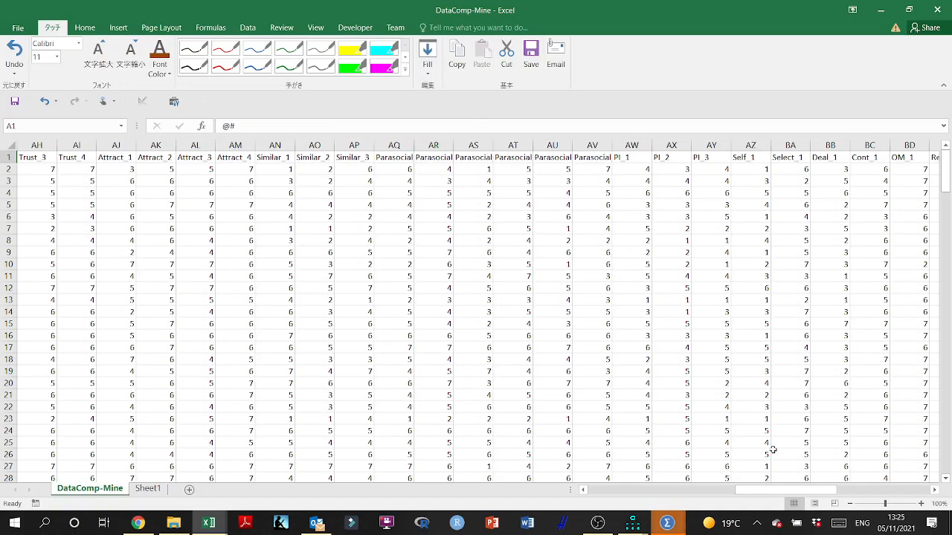
{"action": "left_click_drag", "start_coordinate": [791, 491], "coordinate": [838, 491]}
{"action": "left_click", "coordinate": [628, 145]}
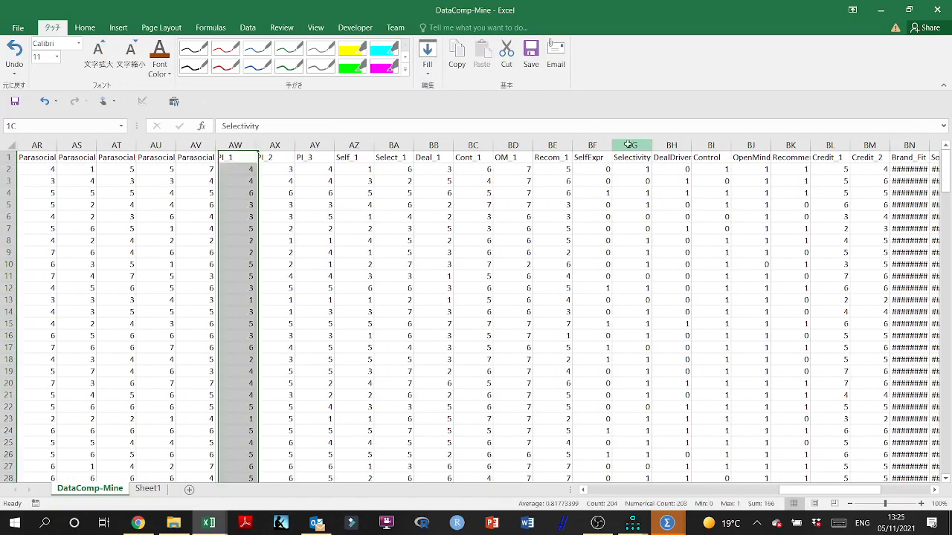
{"action": "left_click", "coordinate": [783, 145], "text": "ctrl"}
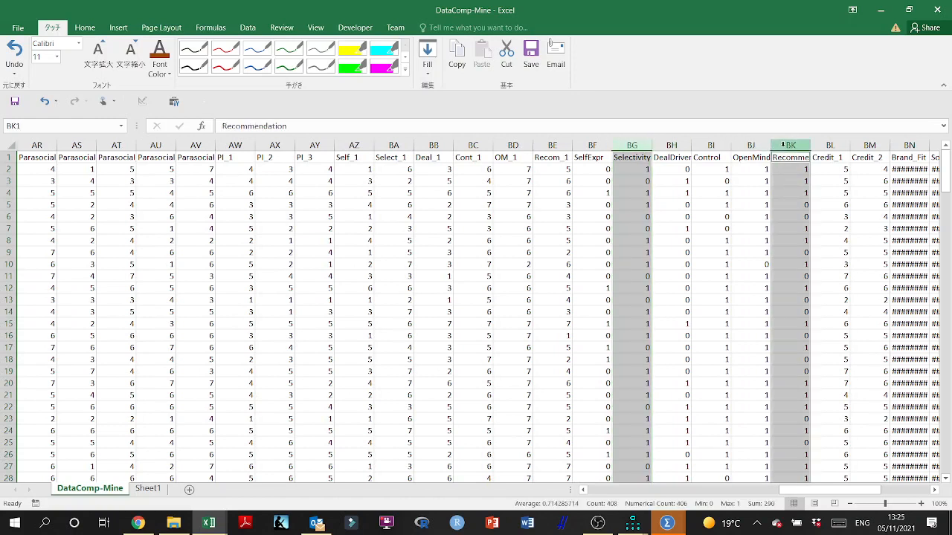
{"action": "key", "text": "ctrl+c"}
{"action": "left_click", "coordinate": [148, 489]}
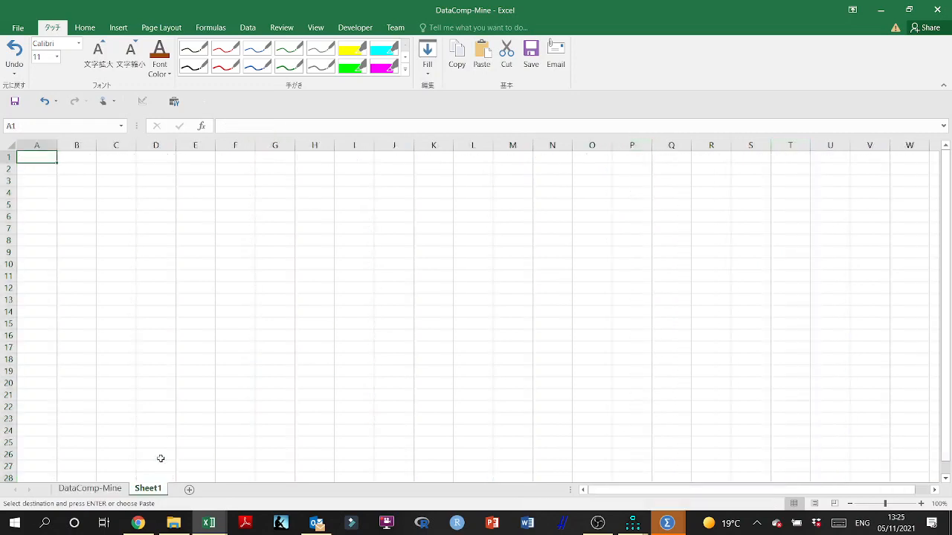
{"action": "left_click", "coordinate": [160, 155]}
{"action": "key", "text": "ctrl+v"}
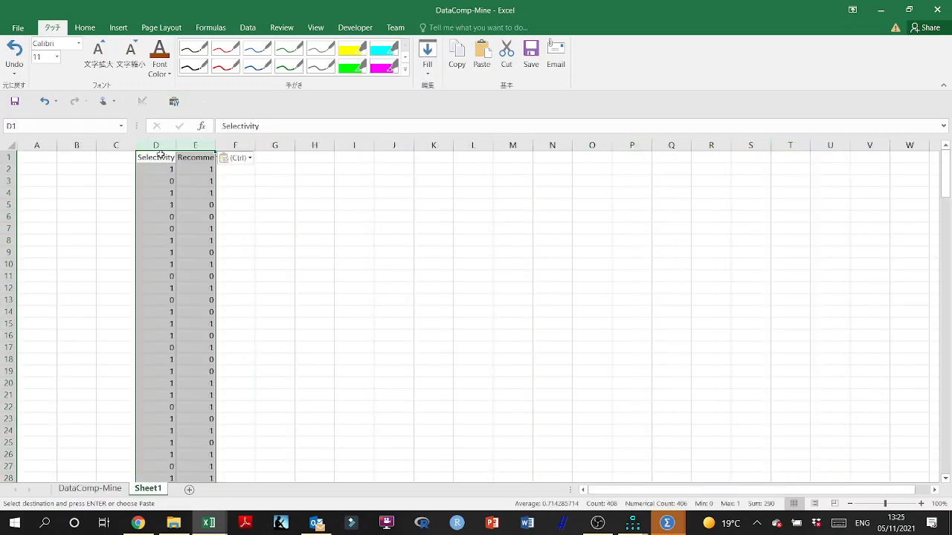
{"action": "left_click", "coordinate": [280, 206]}
Add the group headers HSHR, HSLR, LSHR and LSLR in cells F1 to I1 beside the pasted columns.
{"action": "left_click", "coordinate": [236, 169]}
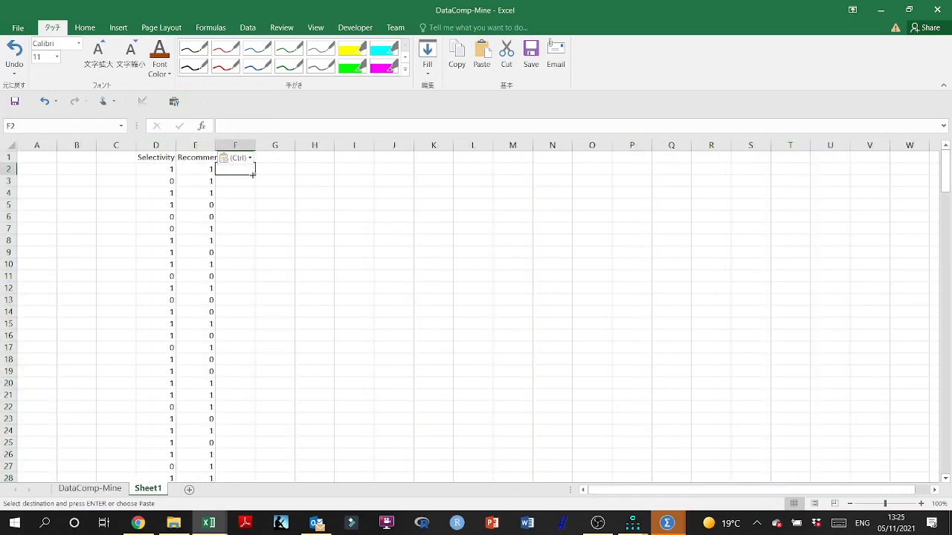
{"action": "key", "text": "Up"}
{"action": "type", "text": "HS"}
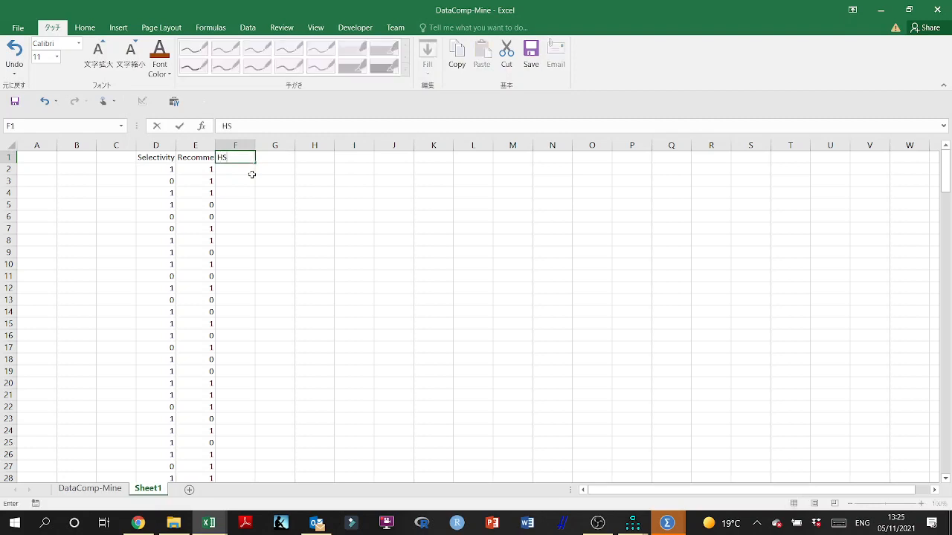
{"action": "key", "text": "Tab"}
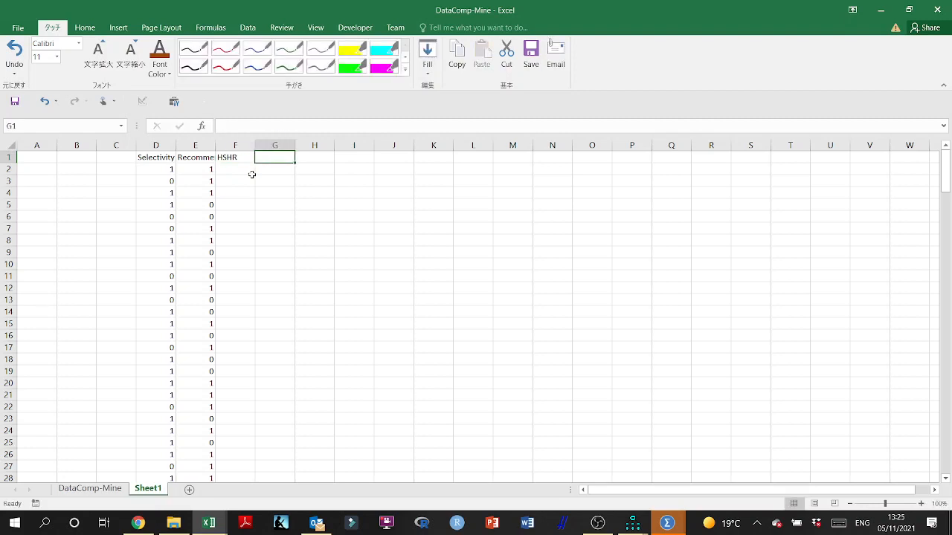
{"action": "type", "text": "HS"}
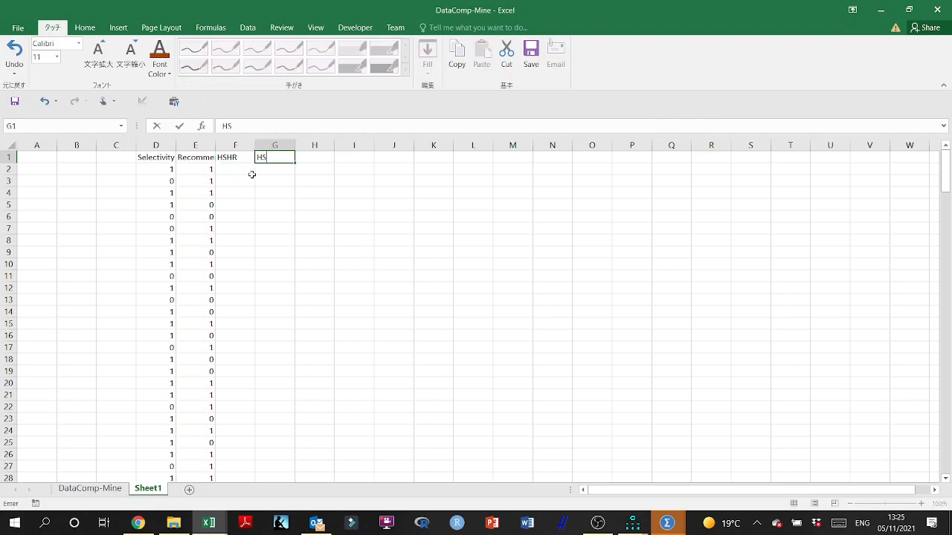
{"action": "type", "text": "LR"}
{"action": "key", "text": "Tab"}
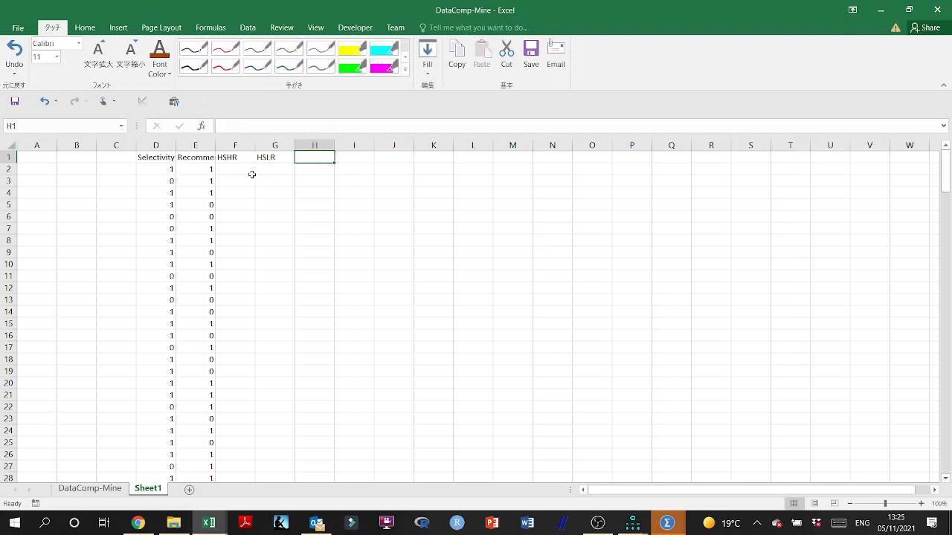
{"action": "type", "text": "LSHR"}
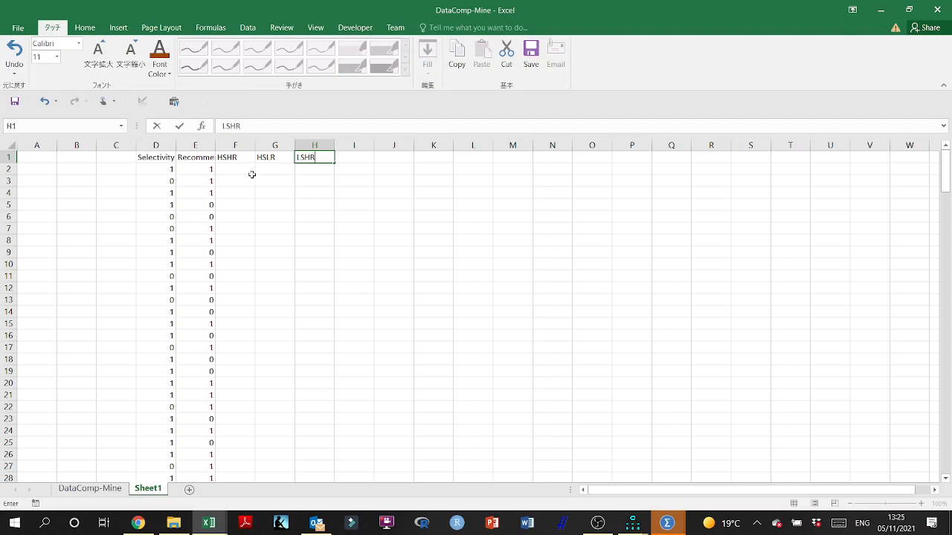
{"action": "key", "text": "Tab"}
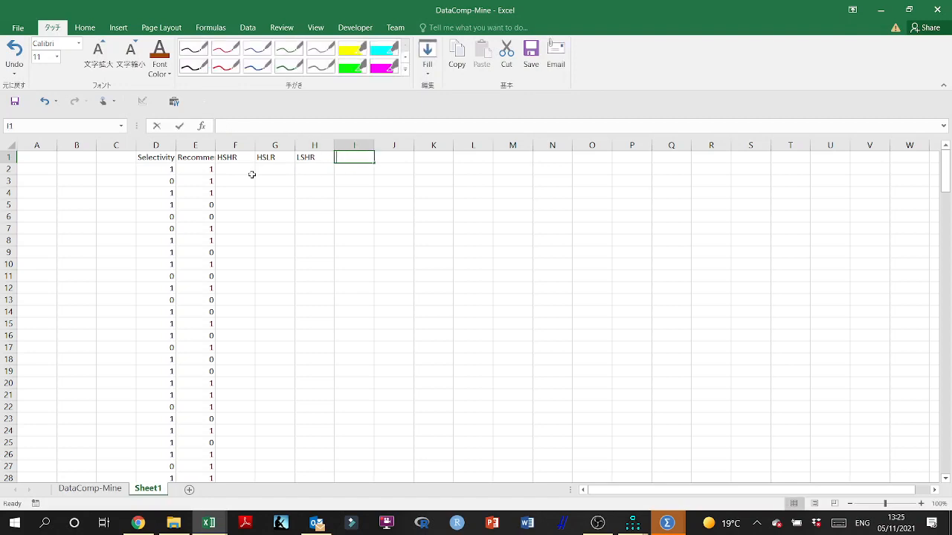
{"action": "type", "text": "LSLR"}
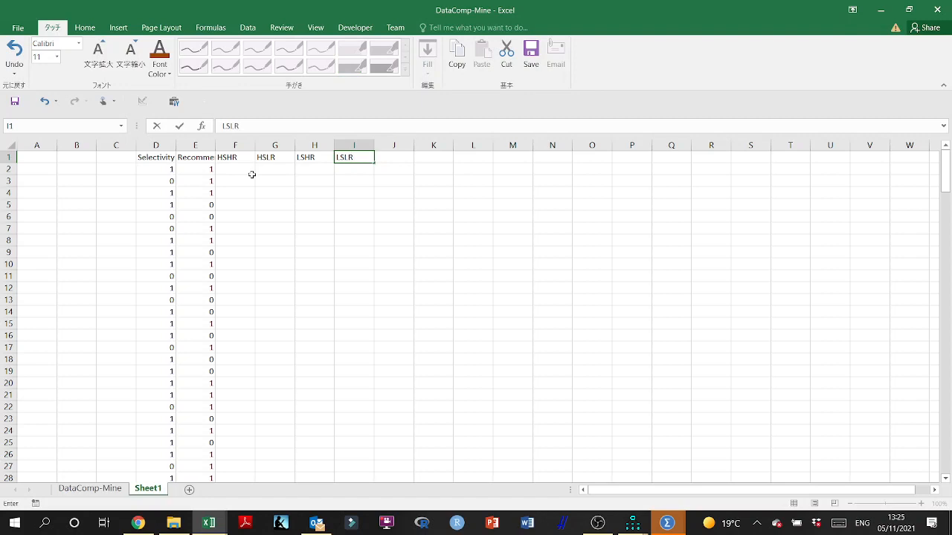
{"action": "key", "text": "Return"}
Enter the formula =if(AND(D2=1,E2=1),1,0) in F2 under the HSHR header.
{"action": "type", "text": "="}
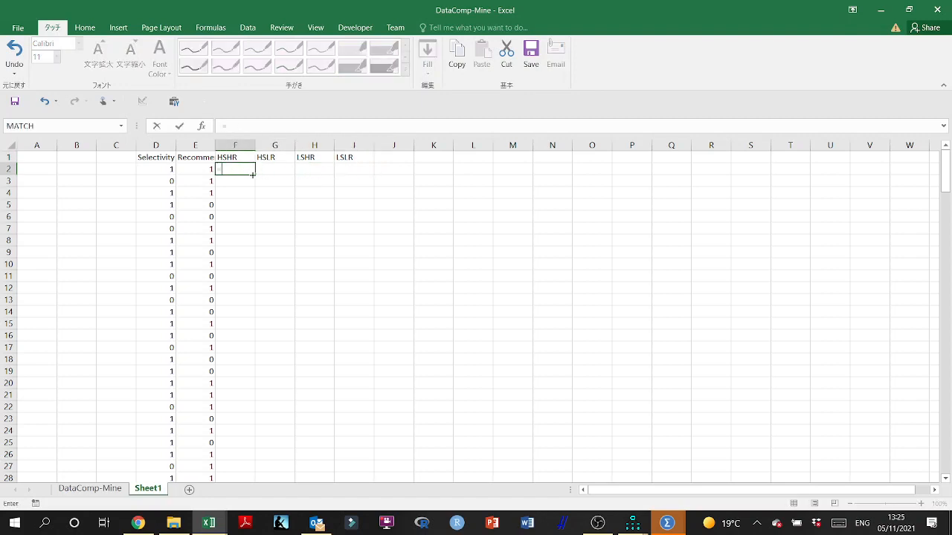
{"action": "type", "text": "if(AND"}
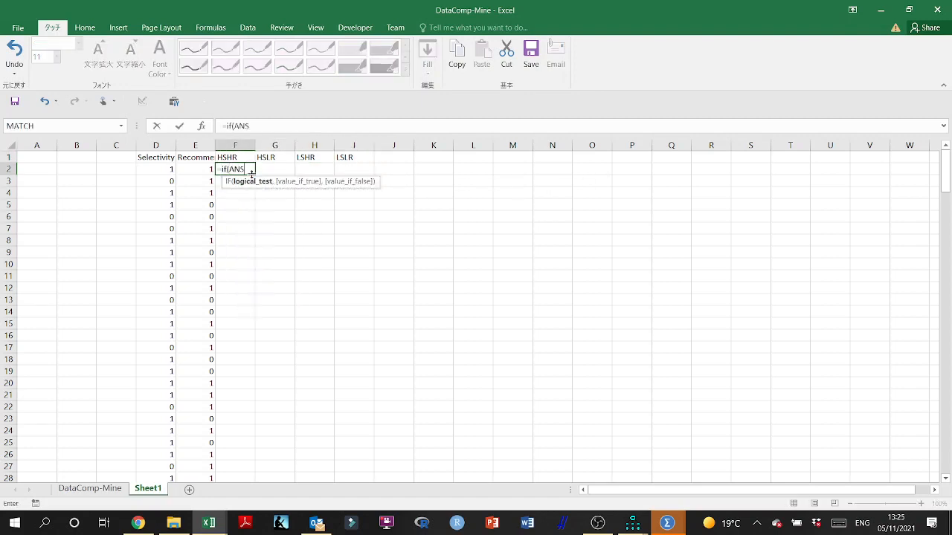
{"action": "type", "text": "("}
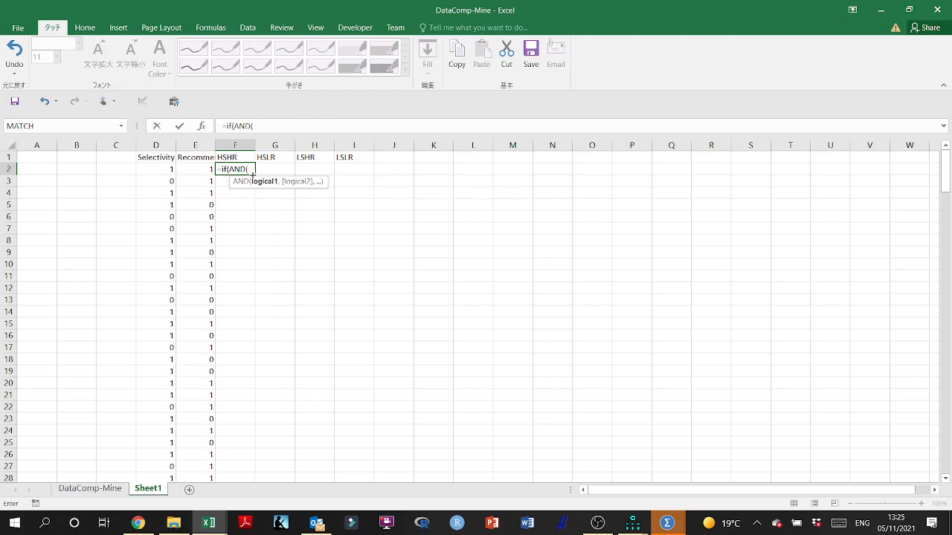
{"action": "left_click", "coordinate": [168, 168]}
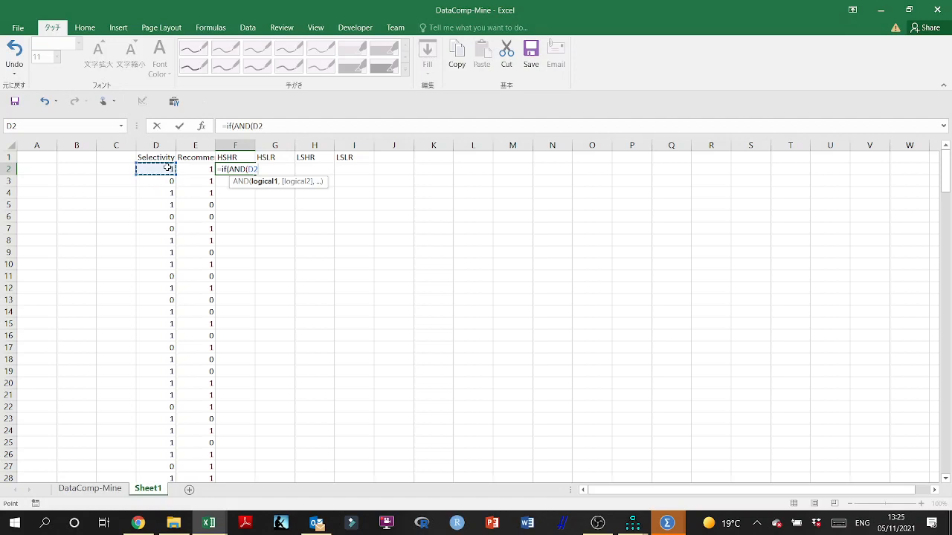
{"action": "type", "text": "=1,"}
{"action": "left_click", "coordinate": [196, 171]}
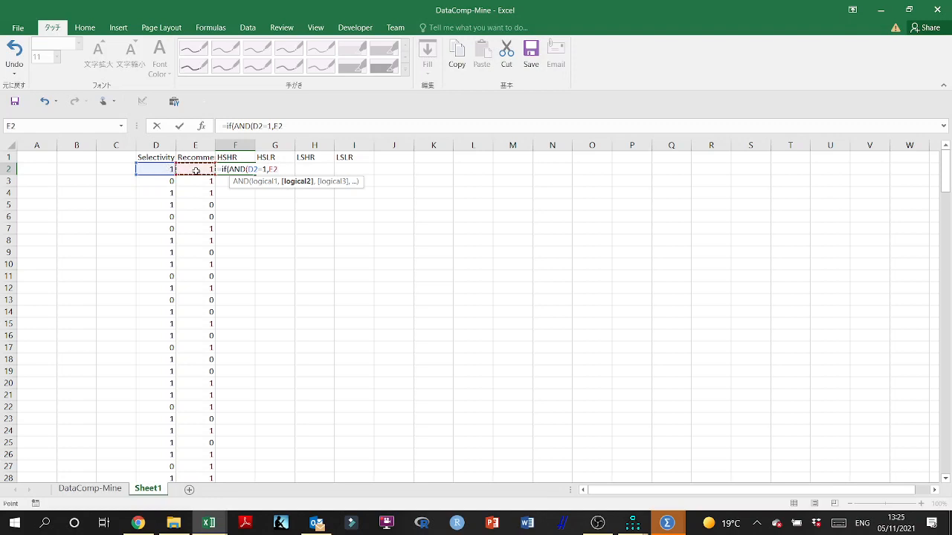
{"action": "type", "text": "=1),1"}
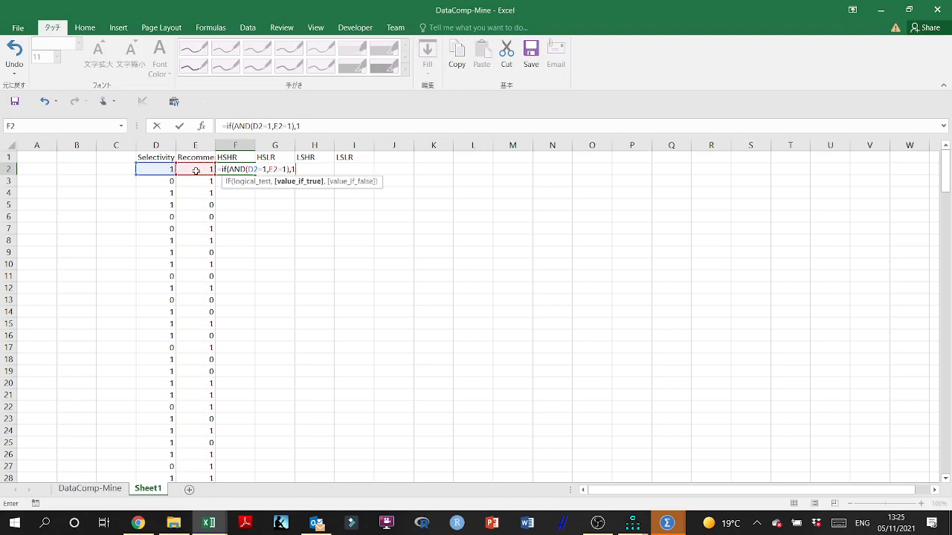
{"action": "type", "text": ",0)"}
{"action": "key", "text": "Return"}
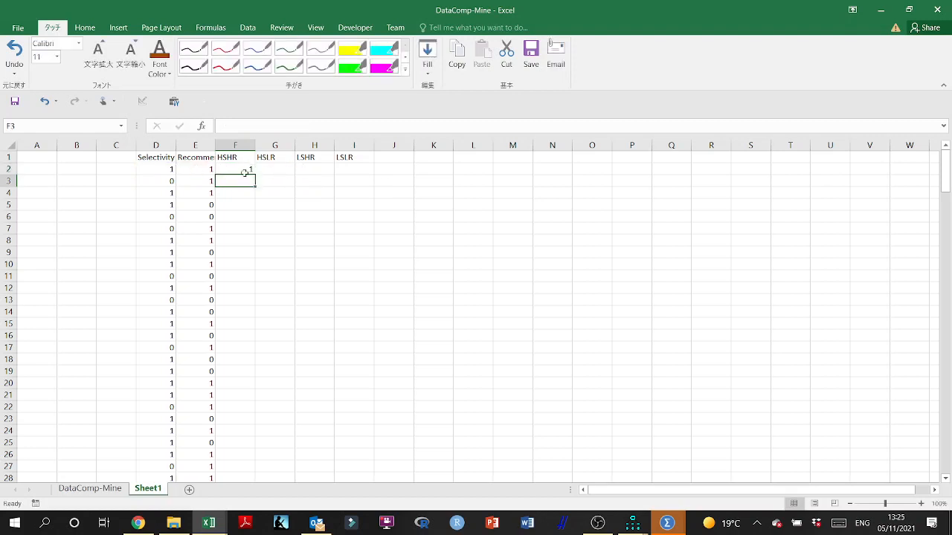
Try to enter the formula =if(D2=0,E2=1),1,0) in G2 under the HSLR header.
{"action": "left_click", "coordinate": [272, 170]}
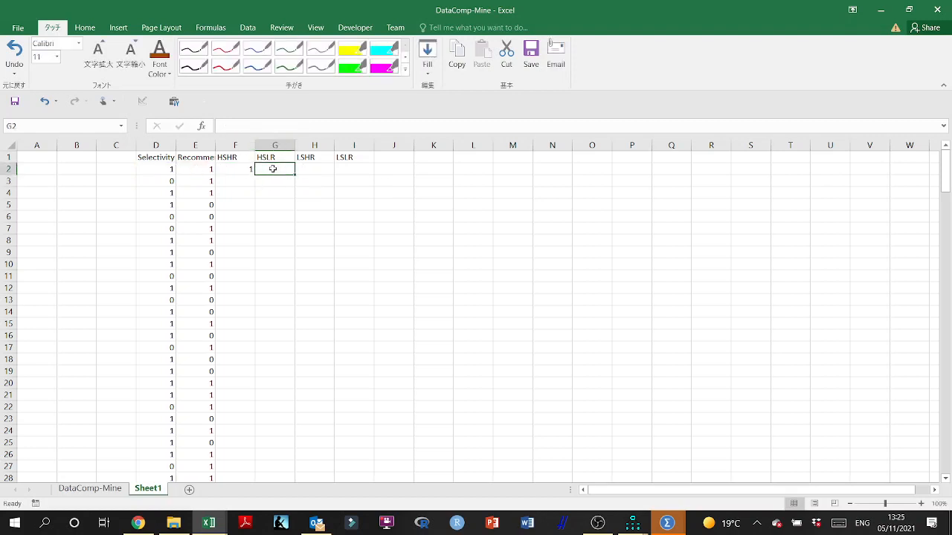
{"action": "type", "text": "=if("}
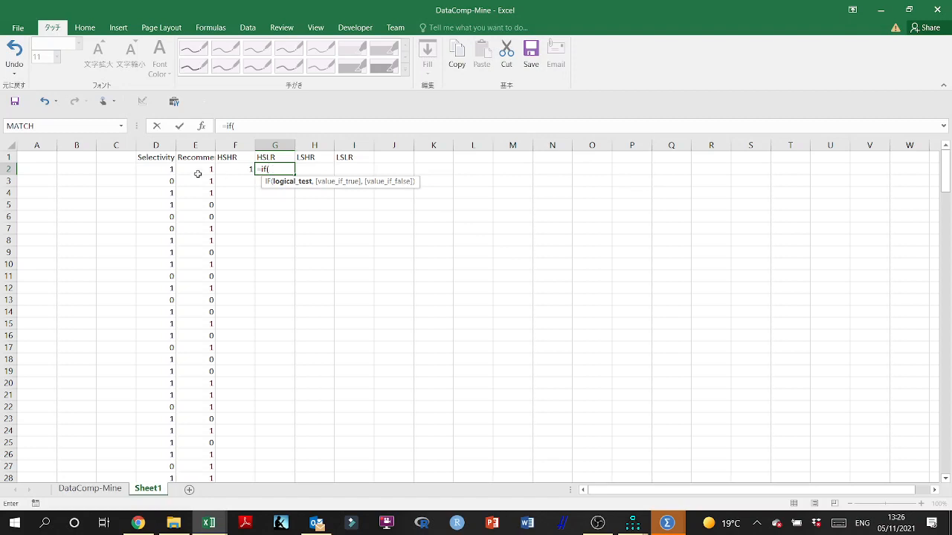
{"action": "left_click", "coordinate": [170, 169]}
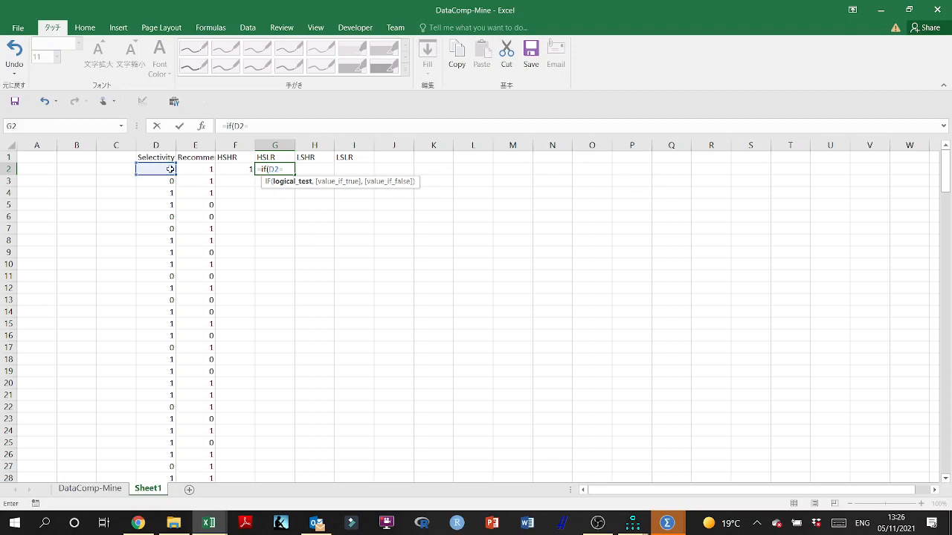
{"action": "type", "text": "=1,"}
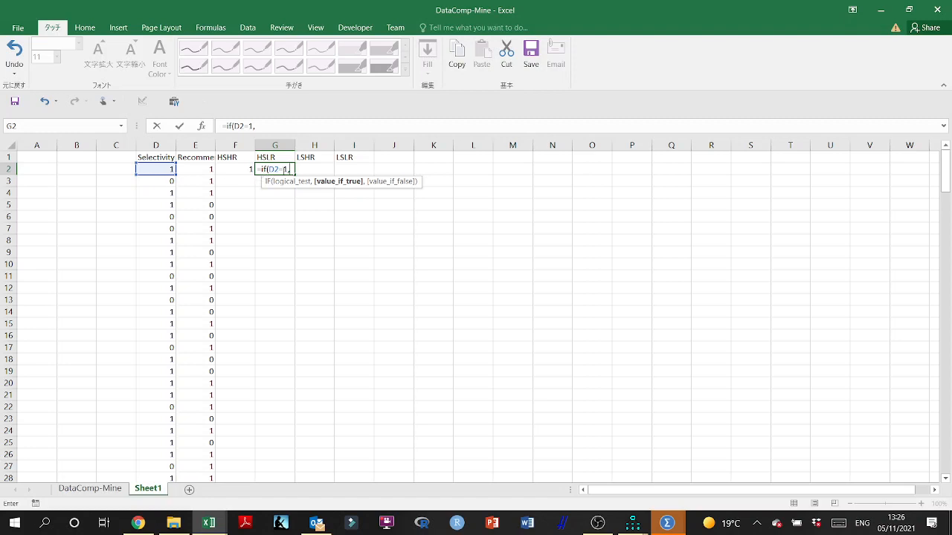
{"action": "left_click", "coordinate": [285, 169]}
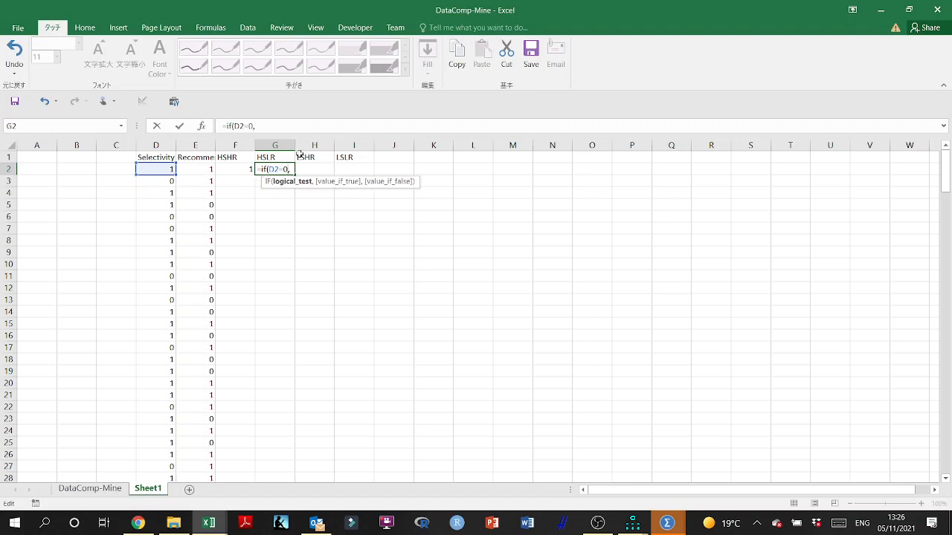
{"action": "key", "text": "Right"}
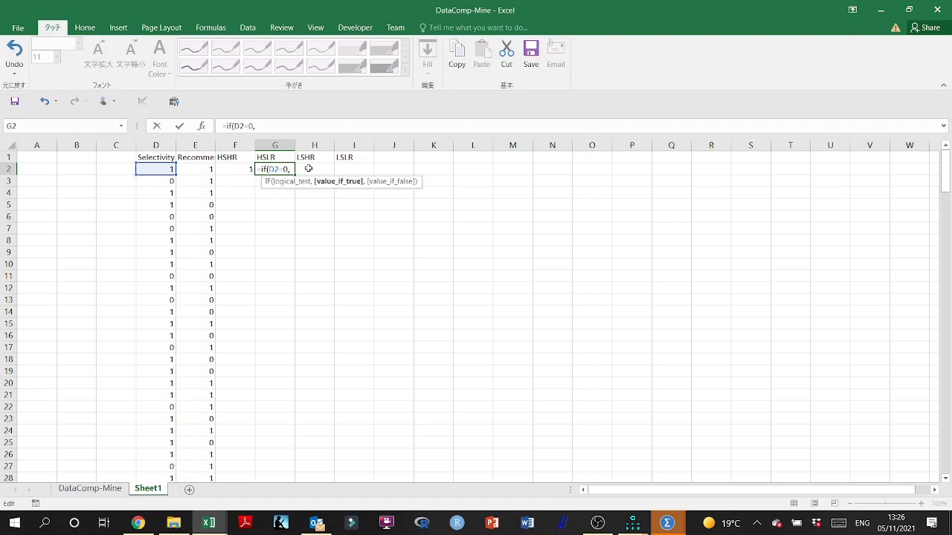
{"action": "left_click", "coordinate": [209, 171]}
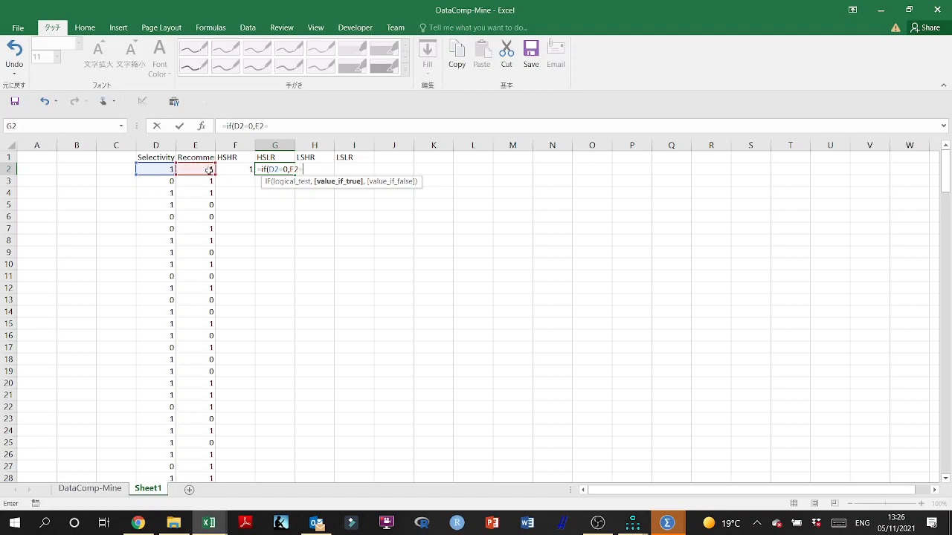
{"action": "type", "text": "=1),1,0)"}
{"action": "key", "text": "Return"}
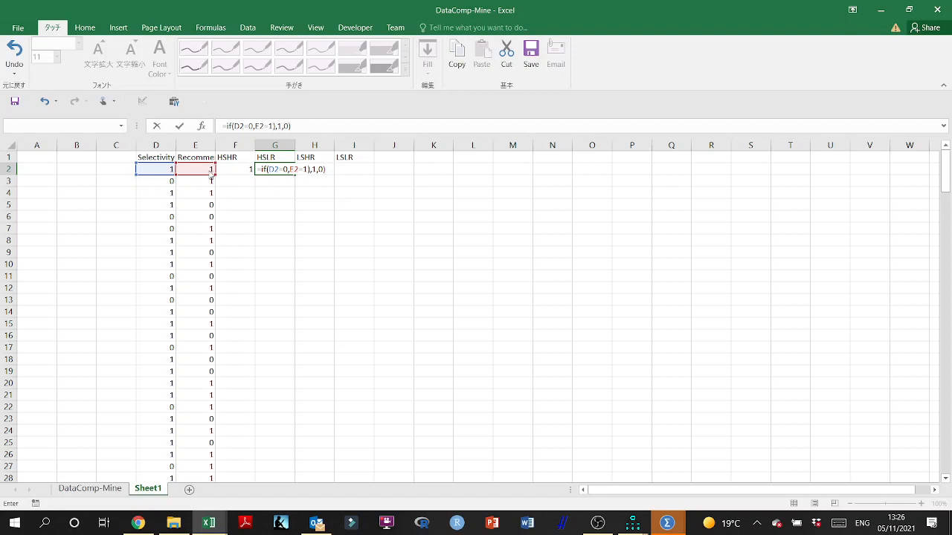
Add the AND function to the formula in G2 so it reads =if(AND(D2=0,E2=1),1,0).
{"action": "left_click", "coordinate": [458, 329]}
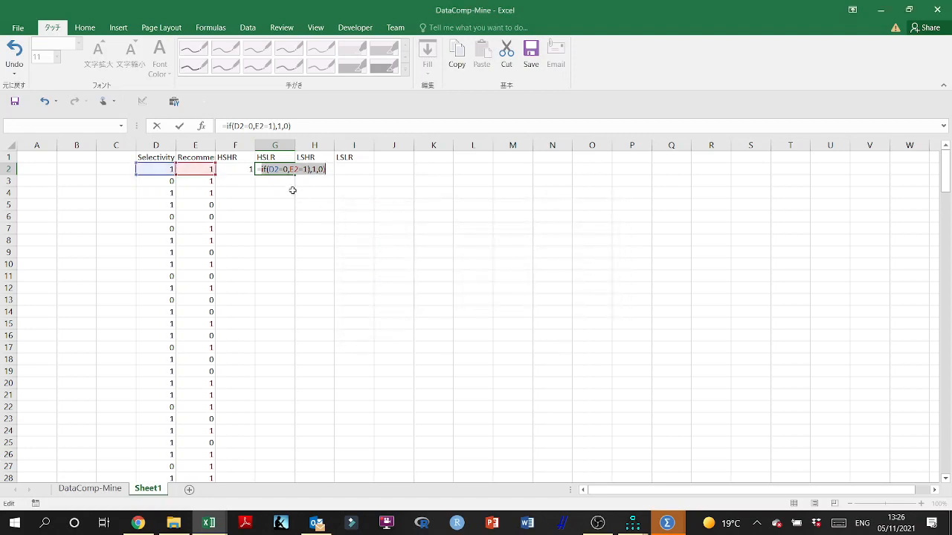
{"action": "left_click", "coordinate": [274, 170]}
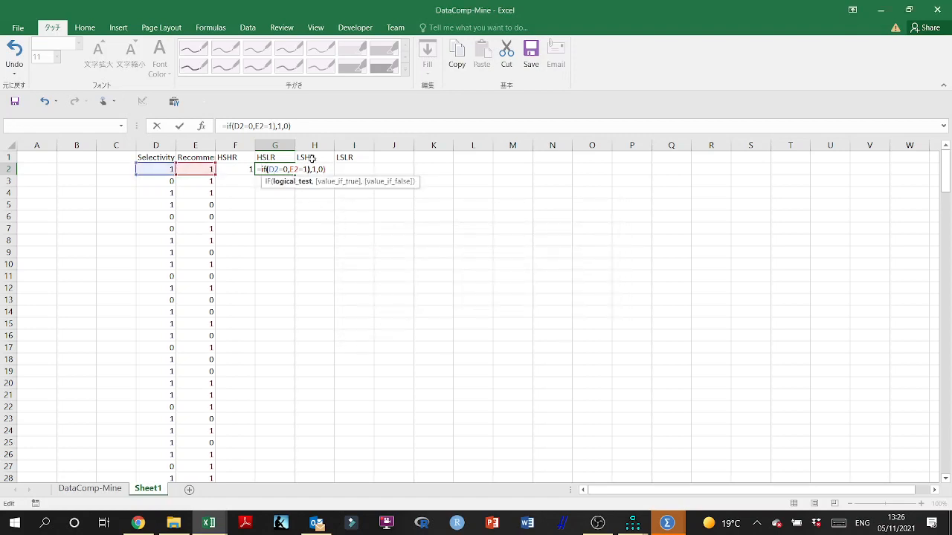
{"action": "type", "text": "(AND"}
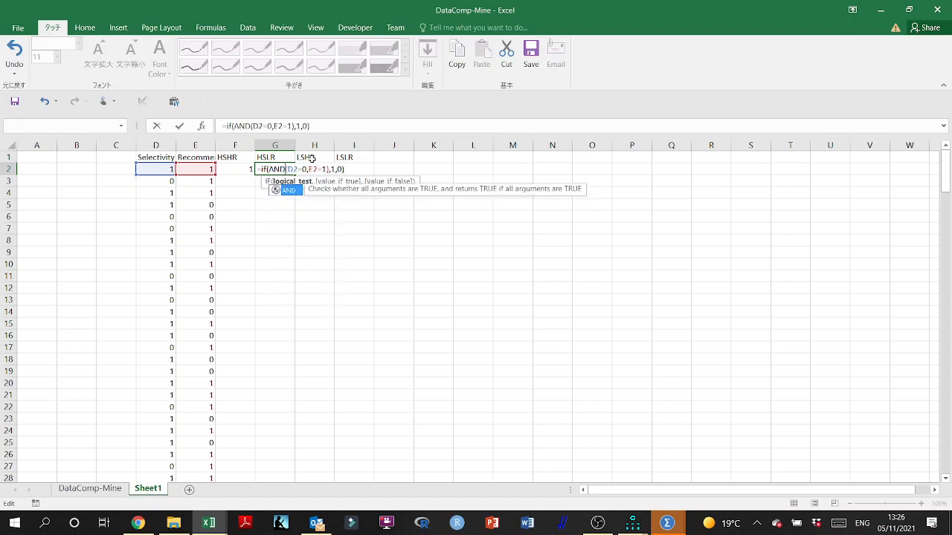
{"action": "left_click", "coordinate": [363, 167]}
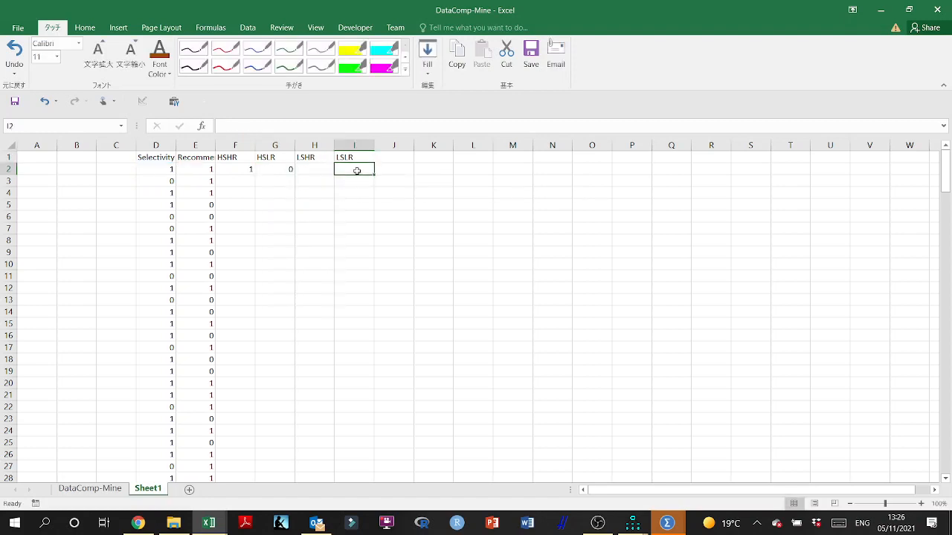
{"action": "double_click", "coordinate": [283, 168]}
{"action": "key", "text": "Return"}
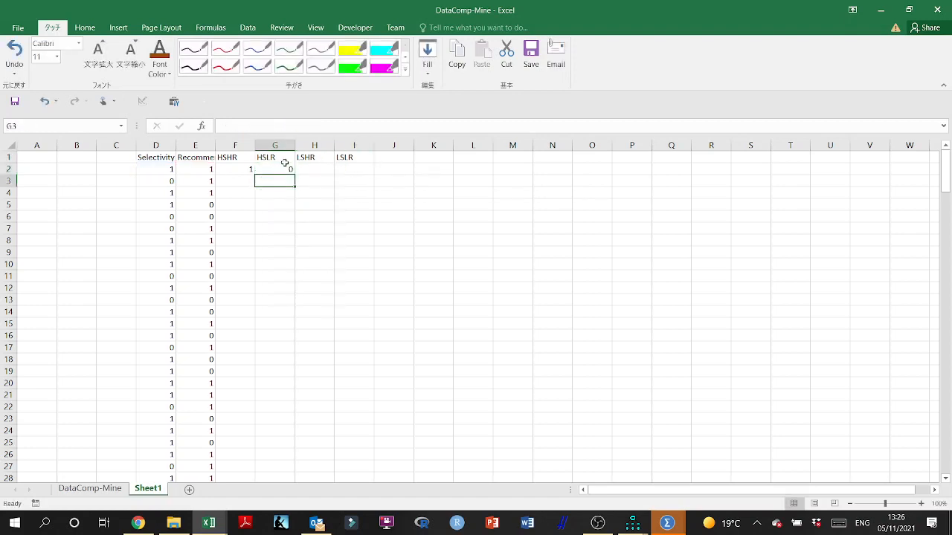
{"action": "left_click", "coordinate": [307, 169]}
{"action": "type", "text": "=if"}
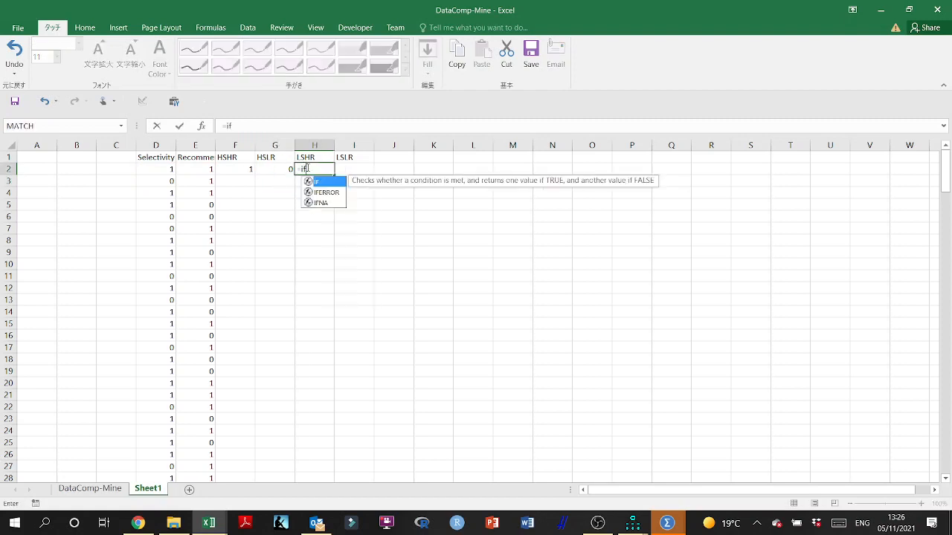
{"action": "type", "text": "(AND("}
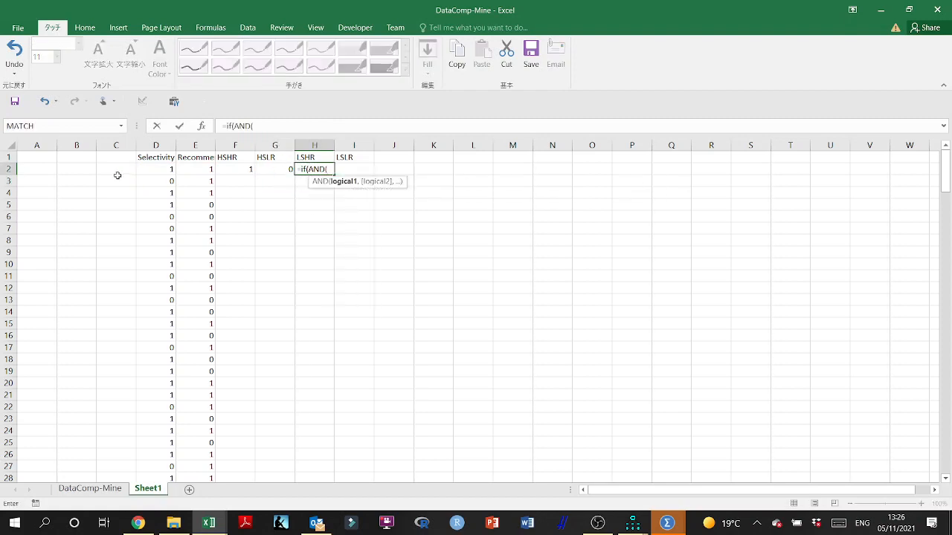
{"action": "left_click", "coordinate": [173, 170]}
{"action": "type", "text": "="}
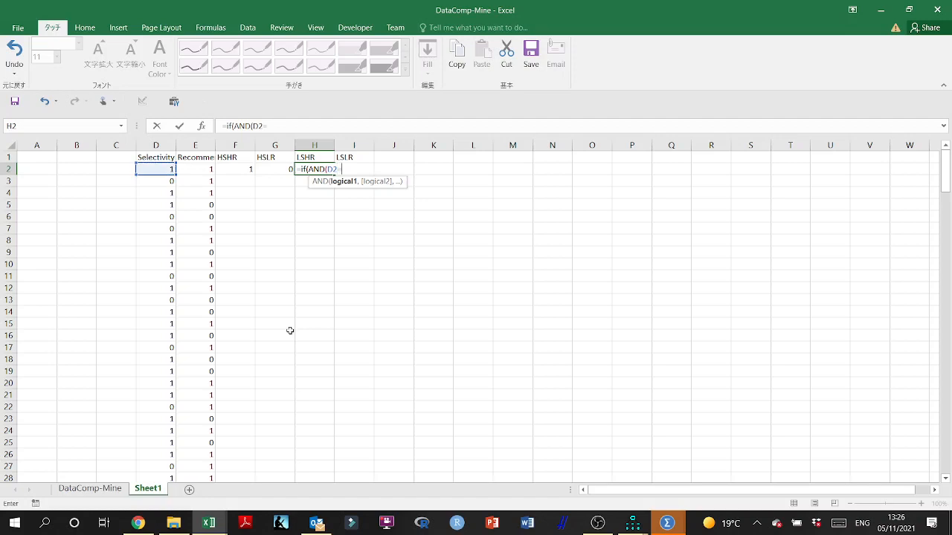
{"action": "type", "text": "0,"}
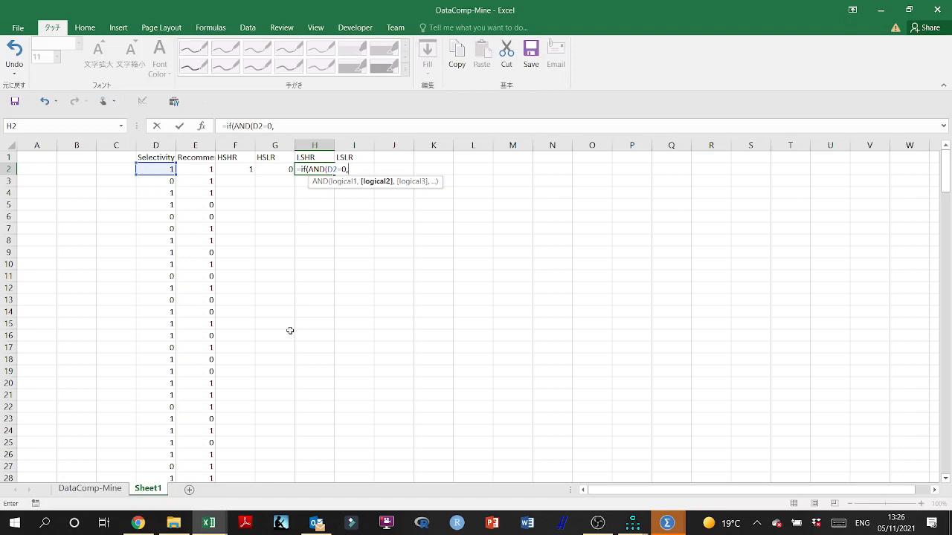
{"action": "key", "text": "Escape"}
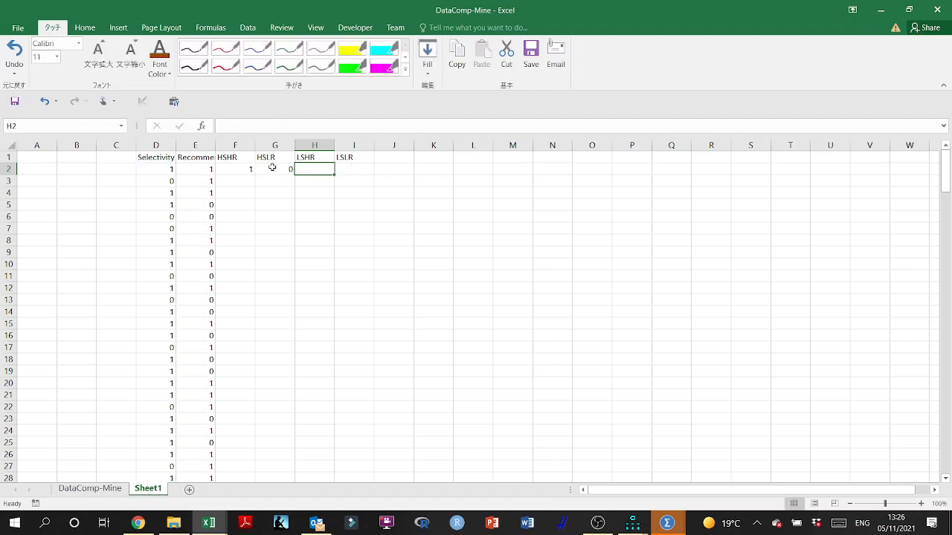
Correct the HSLR formula in G2 so it reads =IF(AND(D2=1,E2=0),1,0).
{"action": "double_click", "coordinate": [273, 168]}
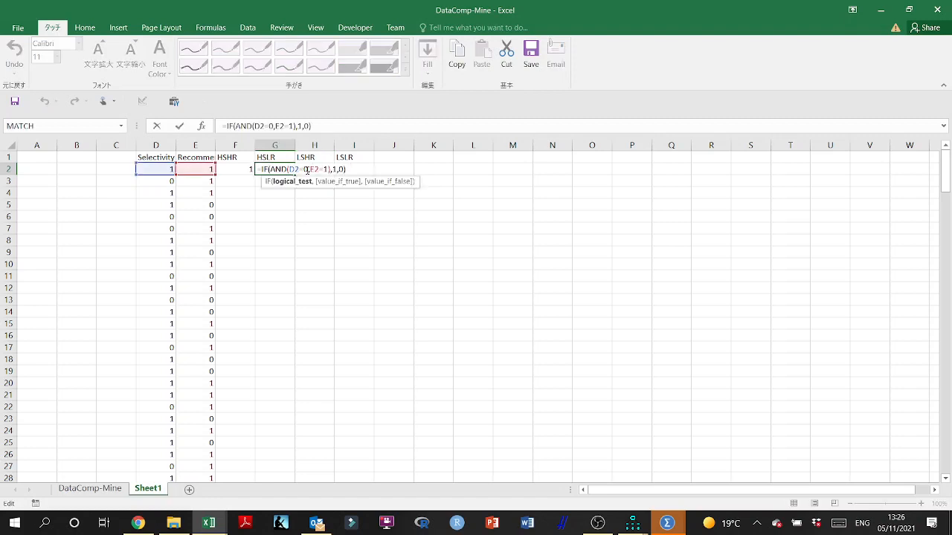
{"action": "double_click", "coordinate": [307, 169]}
{"action": "type", "text": "1"}
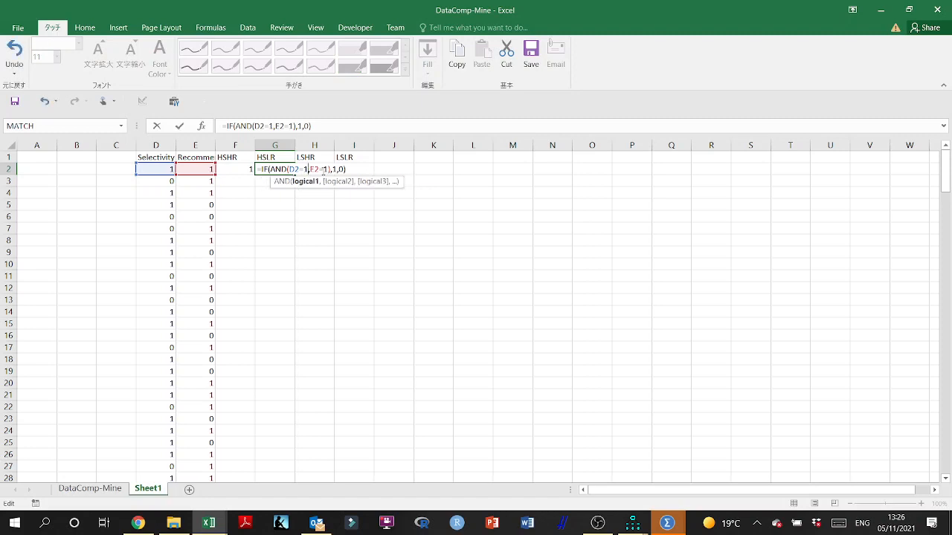
{"action": "double_click", "coordinate": [325, 169]}
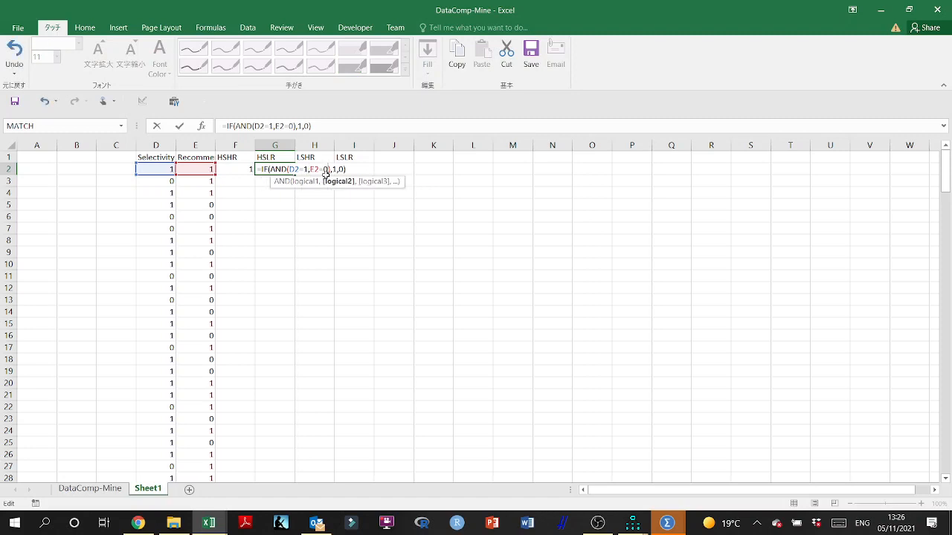
{"action": "key", "text": "Return"}
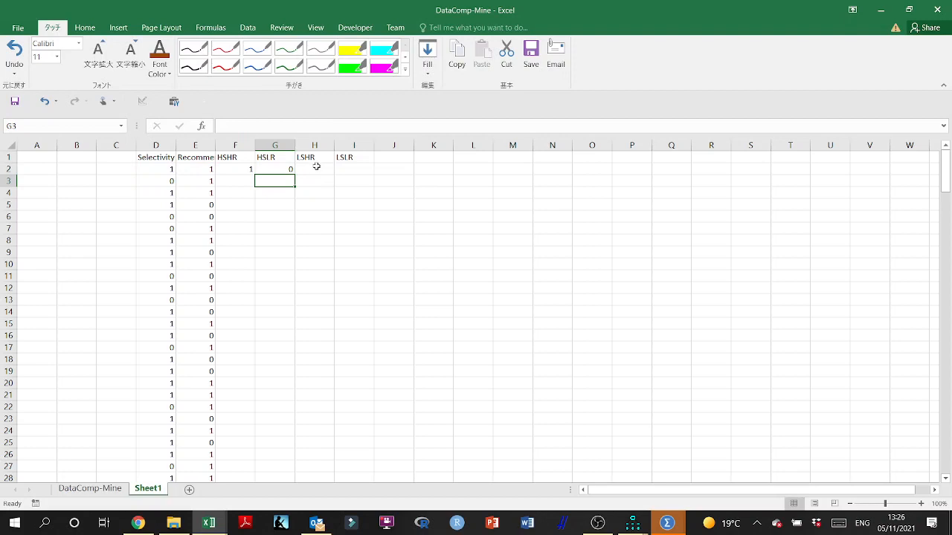
Enter the formula =if(AND(D2=0,E2=1),1,0) in H2 under the LSHR header.
{"action": "left_click", "coordinate": [308, 168]}
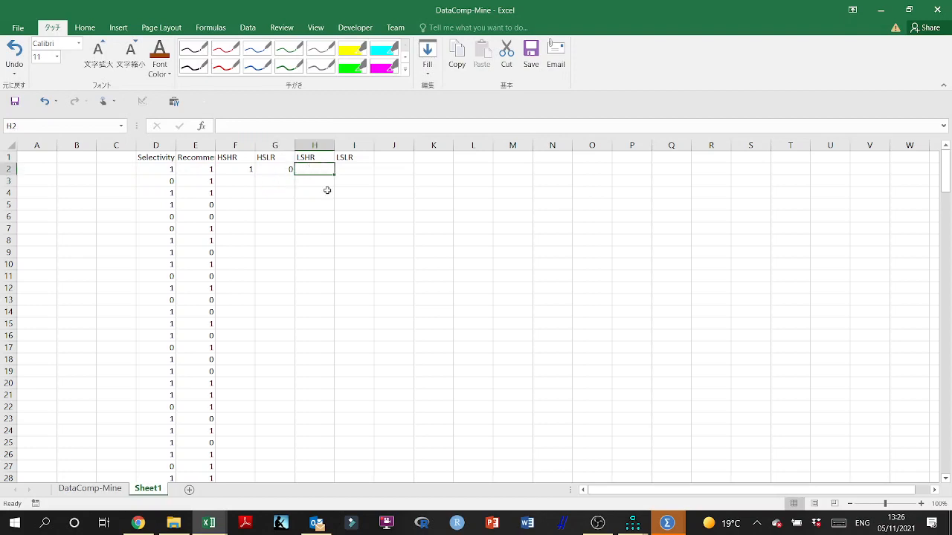
{"action": "type", "text": "=if(AND("}
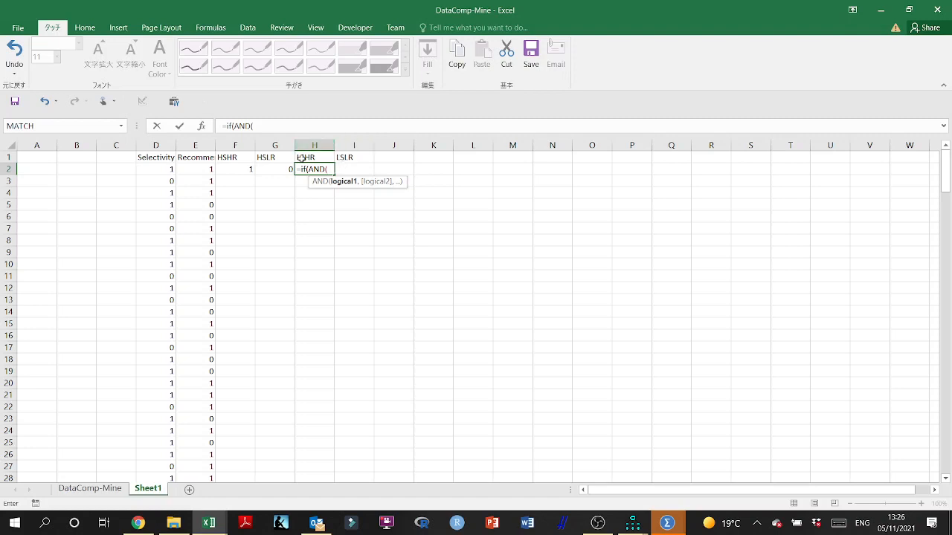
{"action": "left_click", "coordinate": [157, 172]}
{"action": "type", "text": "=0"}
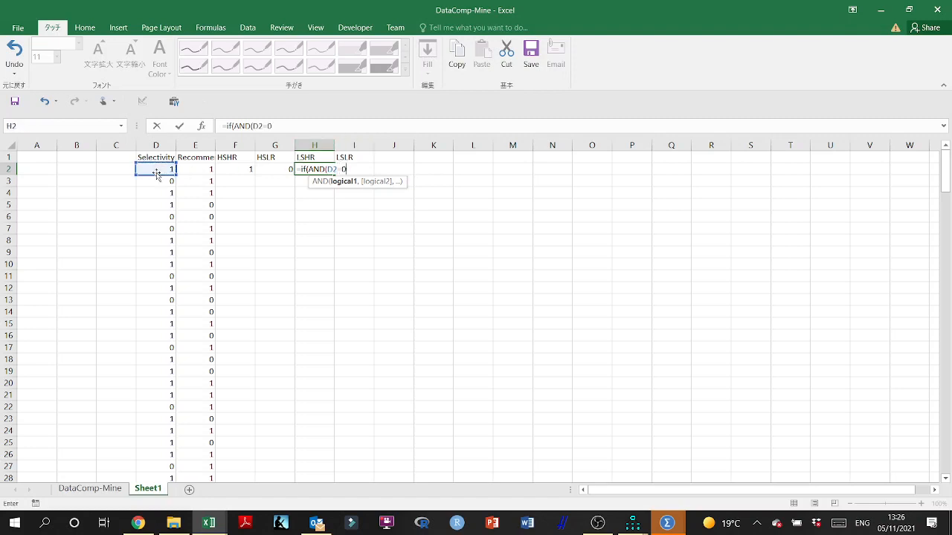
{"action": "type", "text": ","}
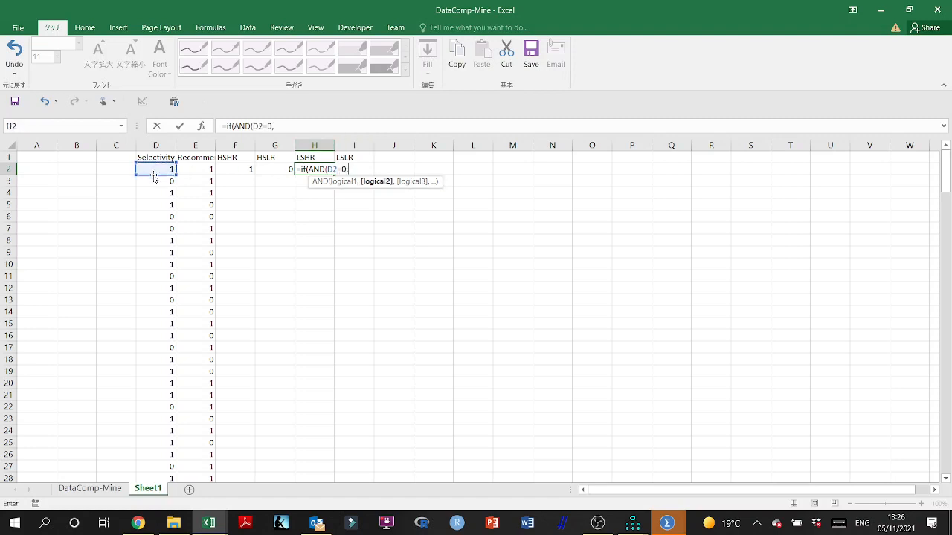
{"action": "left_click", "coordinate": [202, 172]}
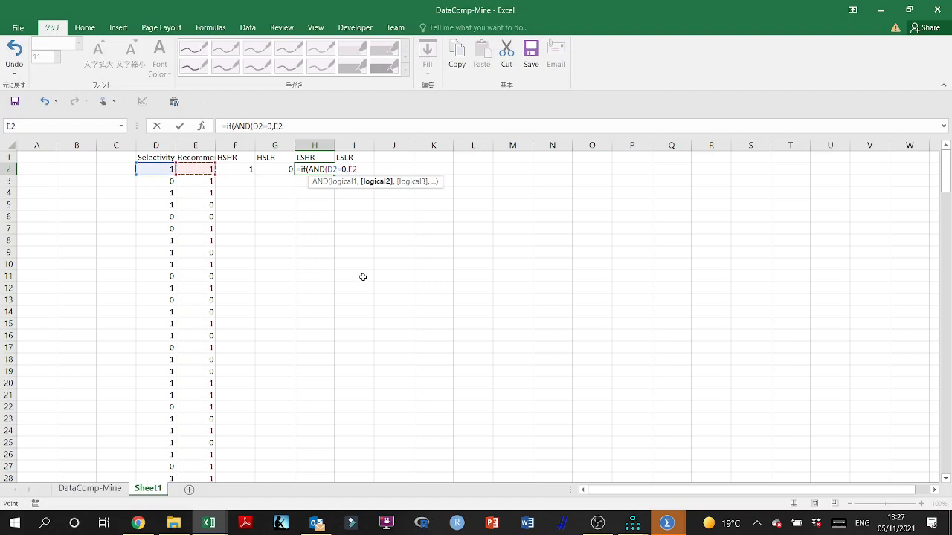
{"action": "type", "text": "=1),"}
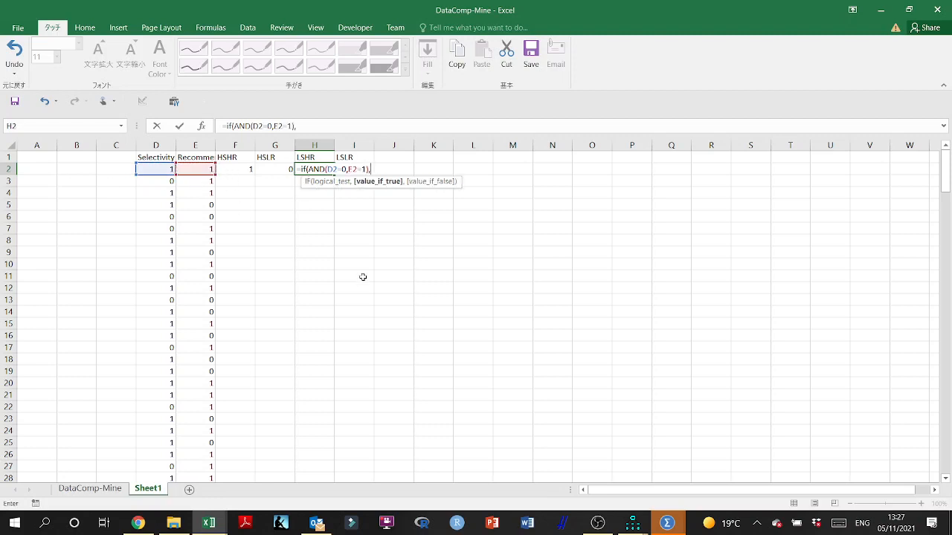
{"action": "type", "text": "1,0)"}
{"action": "key", "text": "Return"}
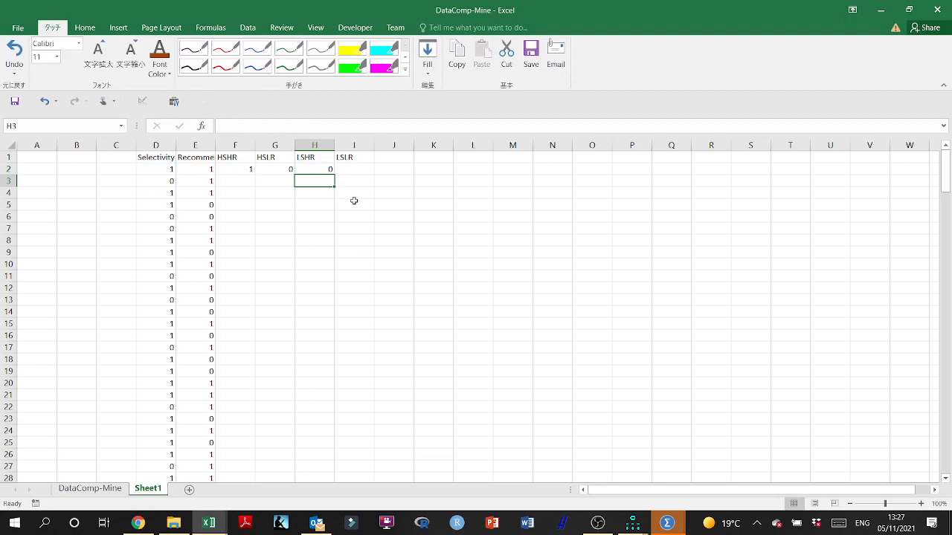
Enter the formula =if(AND(D2=0,E2=0),1,0) in I2 under the LSLR header.
{"action": "left_click", "coordinate": [357, 170]}
{"action": "type", "text": "="}
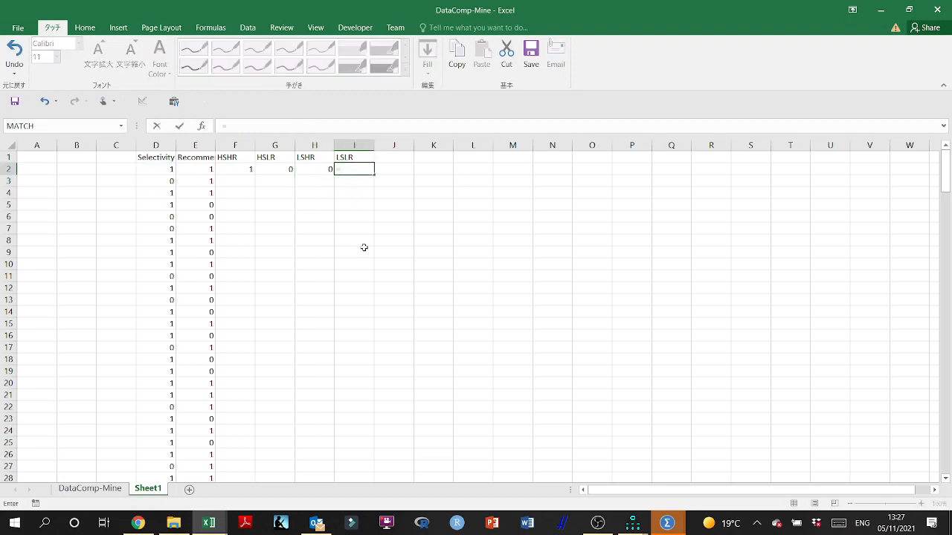
{"action": "type", "text": "if(AND("}
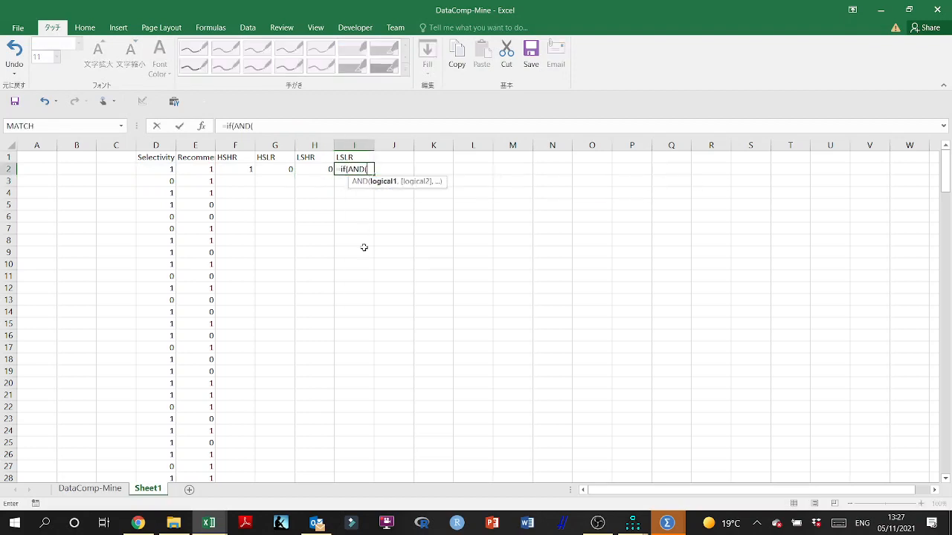
{"action": "left_click", "coordinate": [156, 172]}
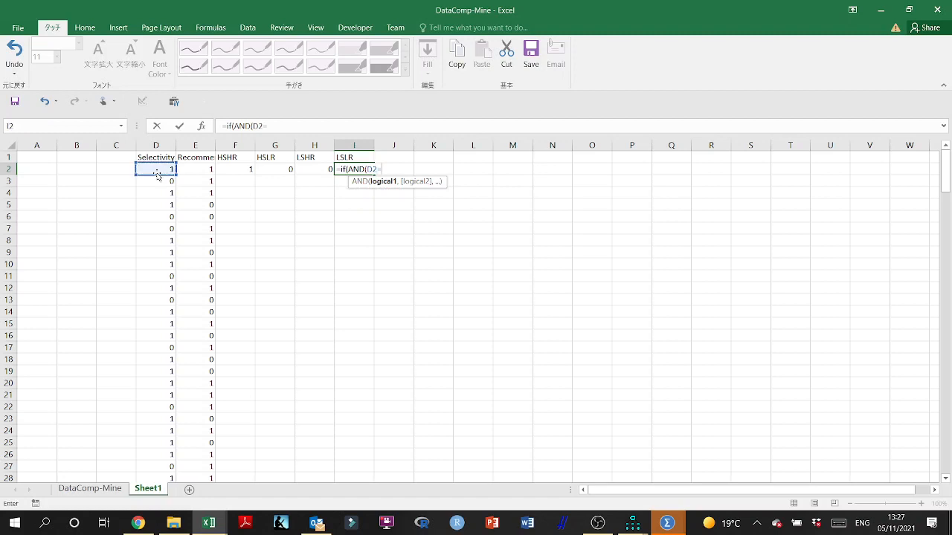
{"action": "type", "text": "=0,"}
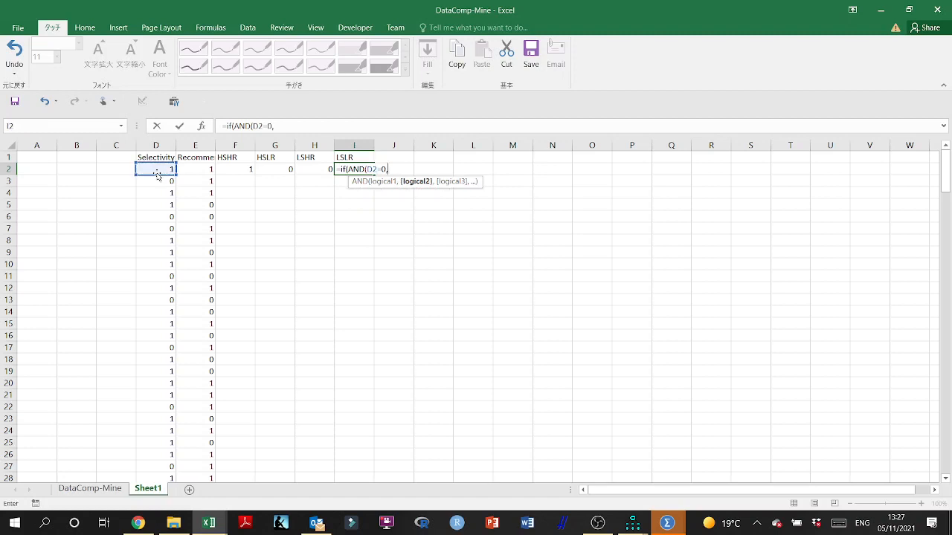
{"action": "left_click", "coordinate": [191, 170]}
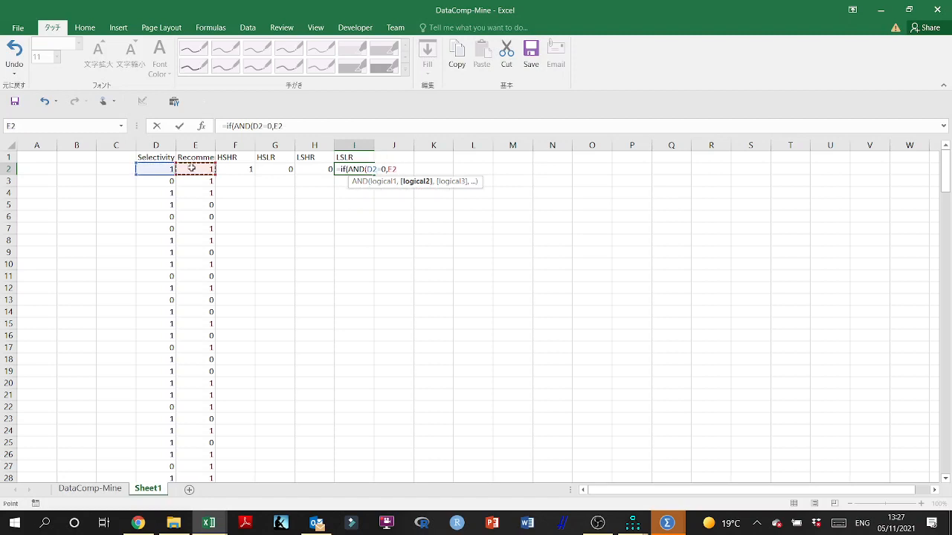
{"action": "type", "text": "=0"}
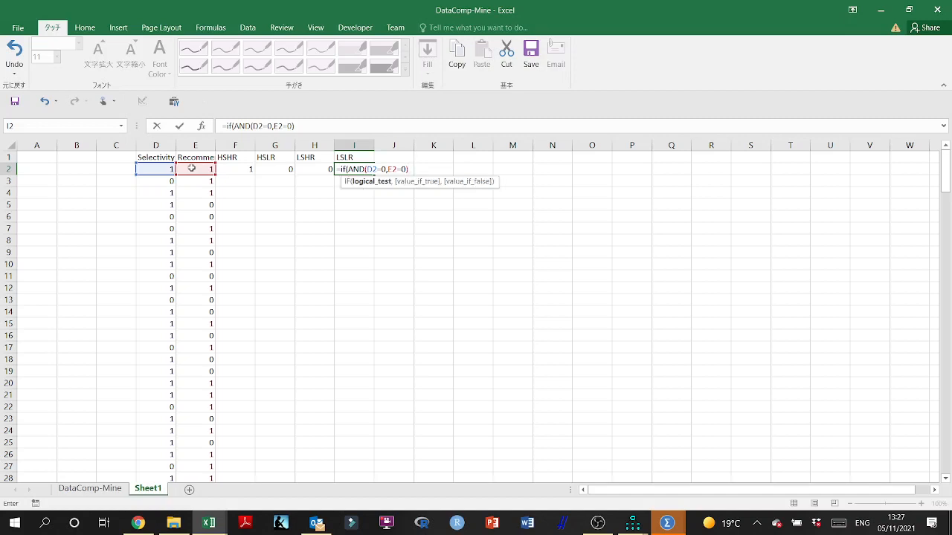
{"action": "type", "text": ",1,0)"}
{"action": "key", "text": "Return"}
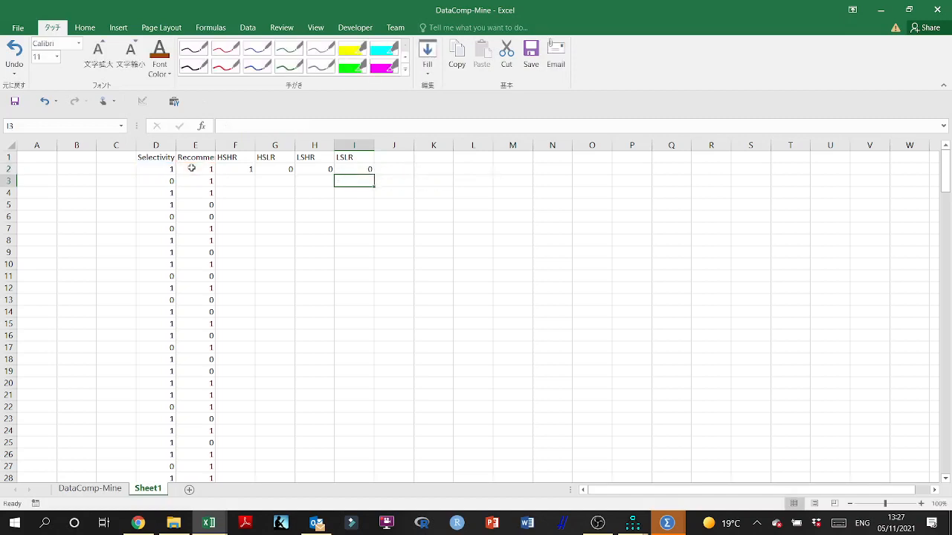
Fill the four group formulas in F2:I2 down through all data rows.
{"action": "left_click_drag", "start_coordinate": [243, 169], "coordinate": [366, 171]}
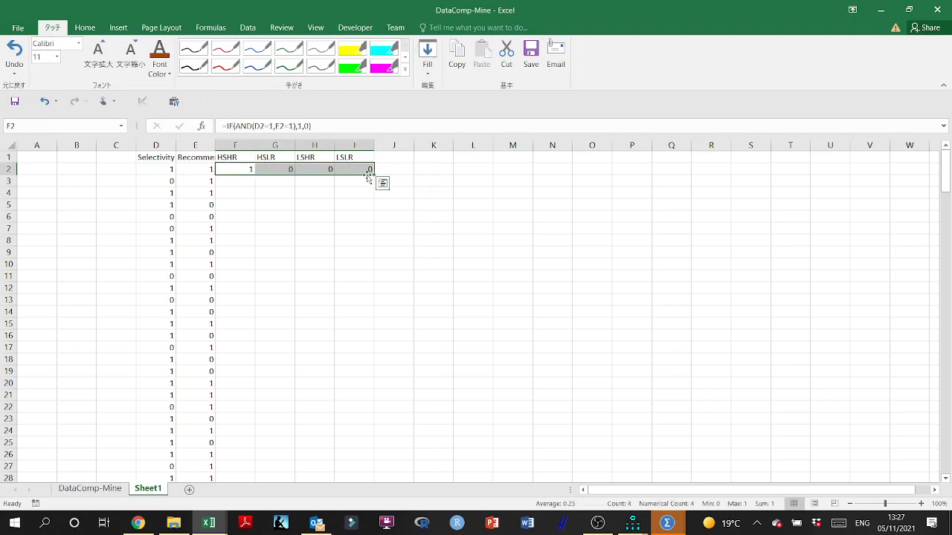
{"action": "double_click", "coordinate": [374, 176]}
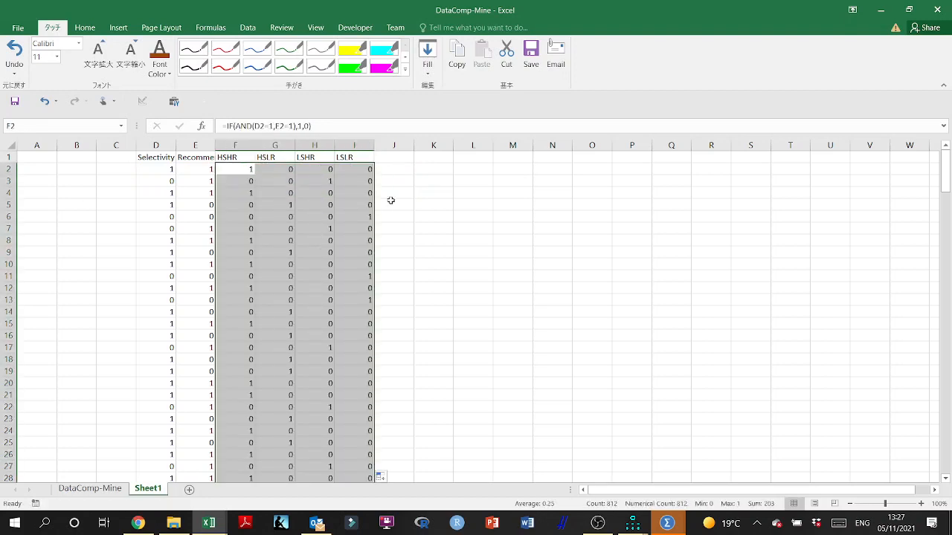
{"action": "left_click", "coordinate": [408, 170]}
Enter a check formula =sum(F2:I2) in K2 that adds up the four group codes of the row.
{"action": "left_click", "coordinate": [429, 169]}
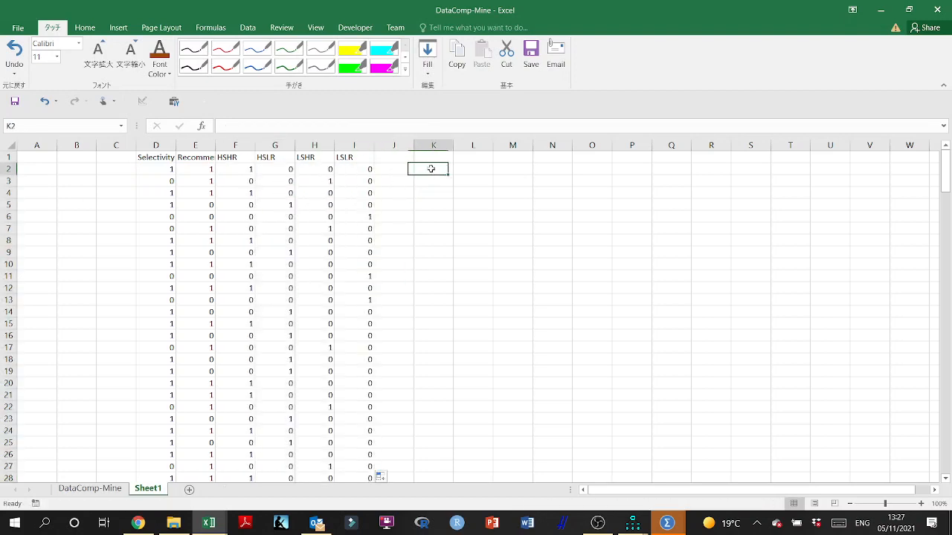
{"action": "type", "text": "=sum"}
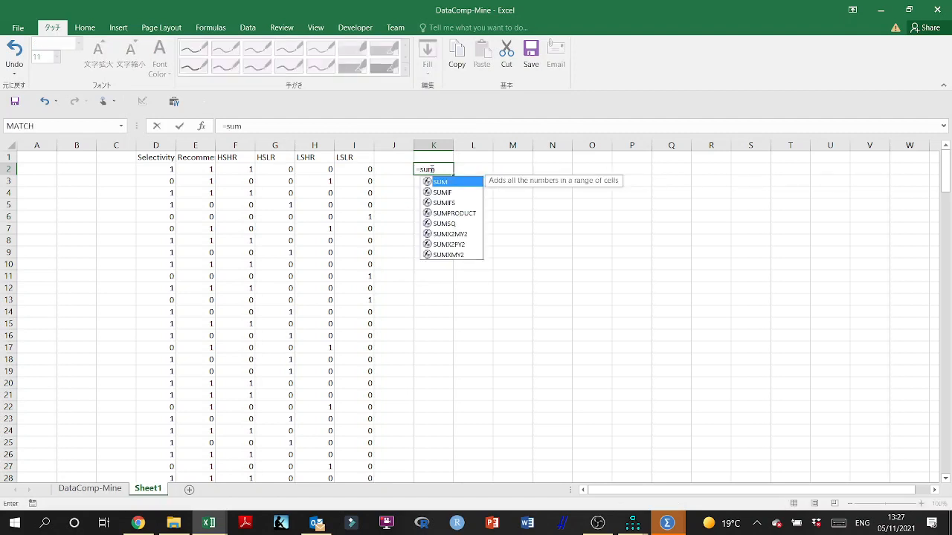
{"action": "type", "text": "("}
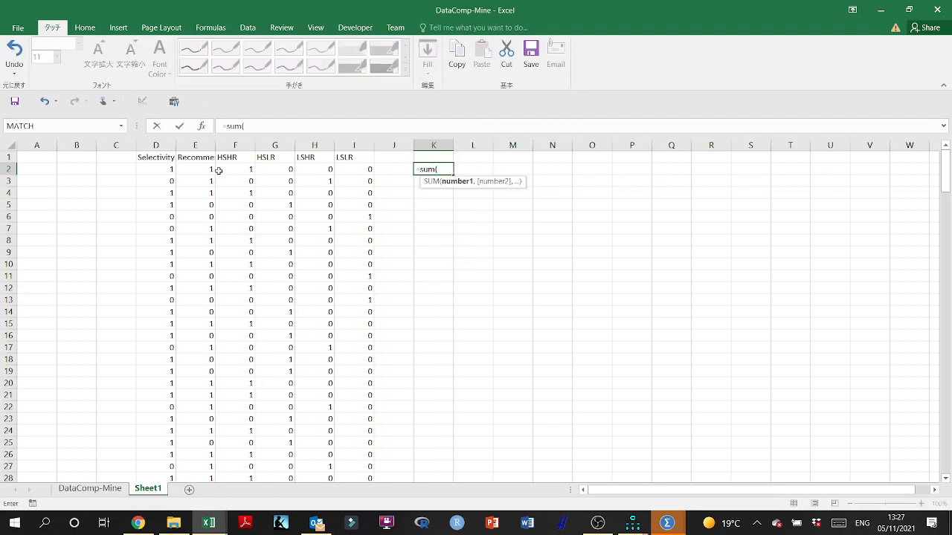
{"action": "left_click_drag", "start_coordinate": [227, 171], "coordinate": [352, 172]}
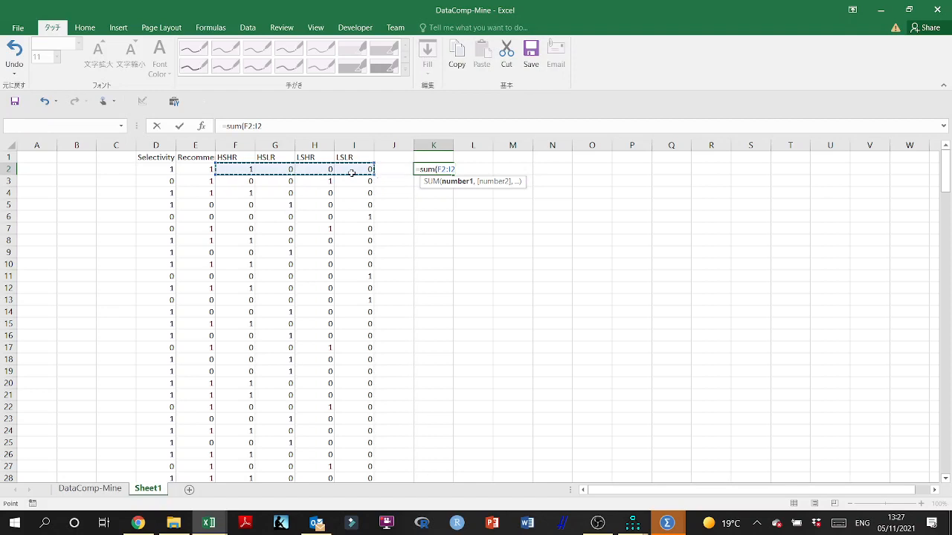
{"action": "key", "text": "Return"}
Fill the check sum in K2 down to row 204 and review the results back up to the first row.
{"action": "left_click", "coordinate": [450, 171]}
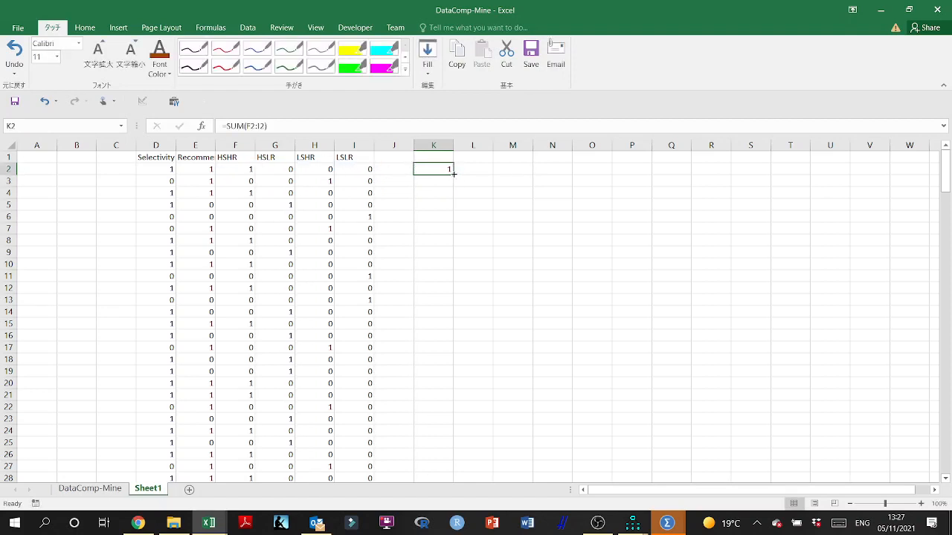
{"action": "left_click_drag", "start_coordinate": [453, 173], "coordinate": [430, 414]}
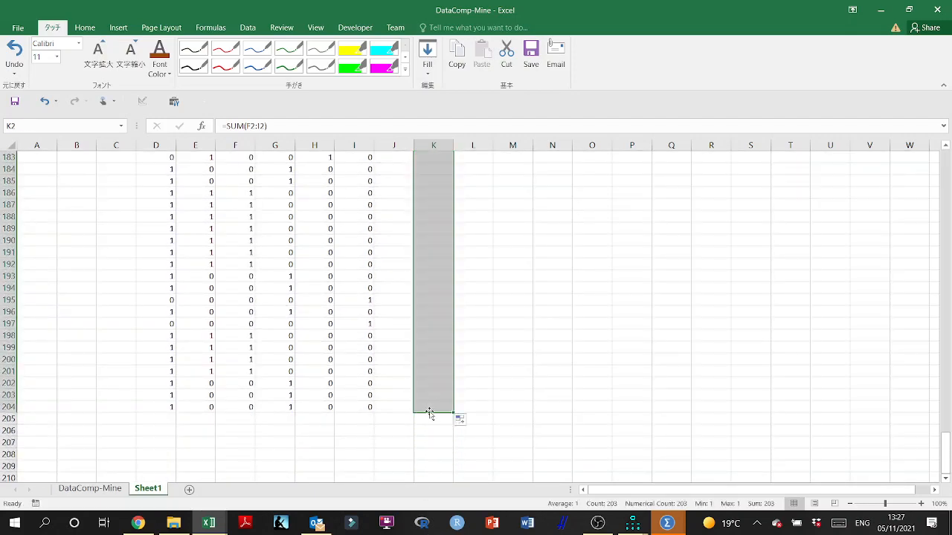
{"action": "scroll", "coordinate": [436, 355], "scroll_direction": "up", "scroll_amount": 20}
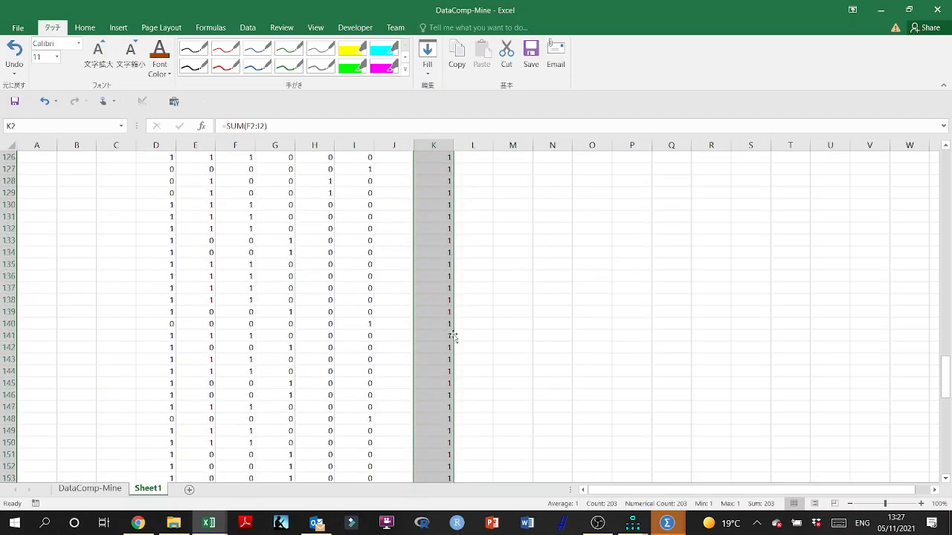
{"action": "scroll", "coordinate": [453, 336], "scroll_direction": "up", "scroll_amount": 20}
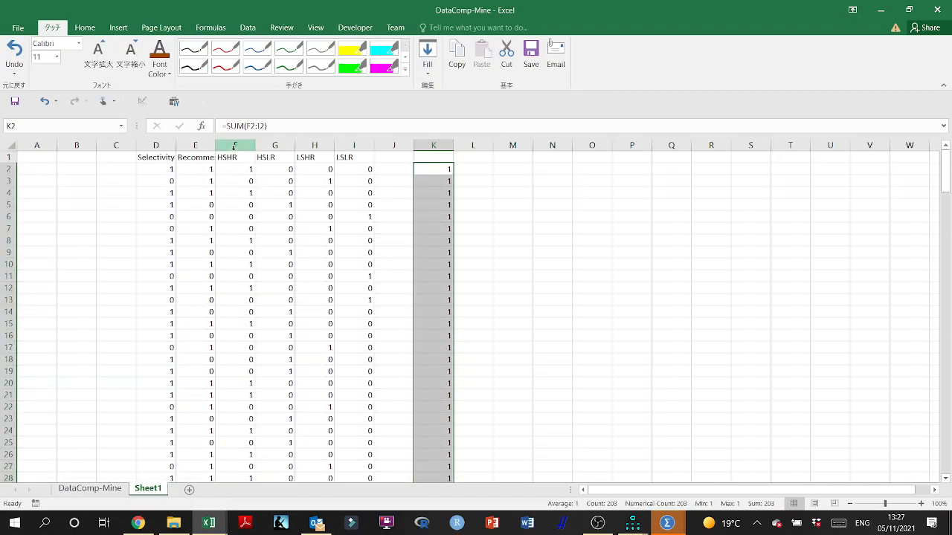
Center-align the contents of the Selectivity and Recommendation columns on Sheet1.
{"action": "left_click", "coordinate": [146, 157]}
{"action": "key", "text": "ctrl+shift+Down"}
{"action": "key", "text": "shift+Right"}
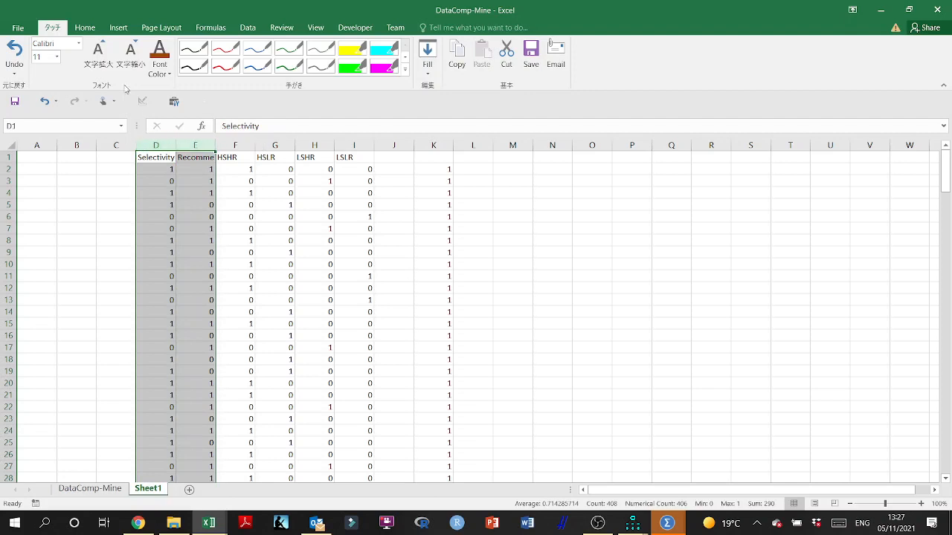
{"action": "left_click", "coordinate": [87, 27]}
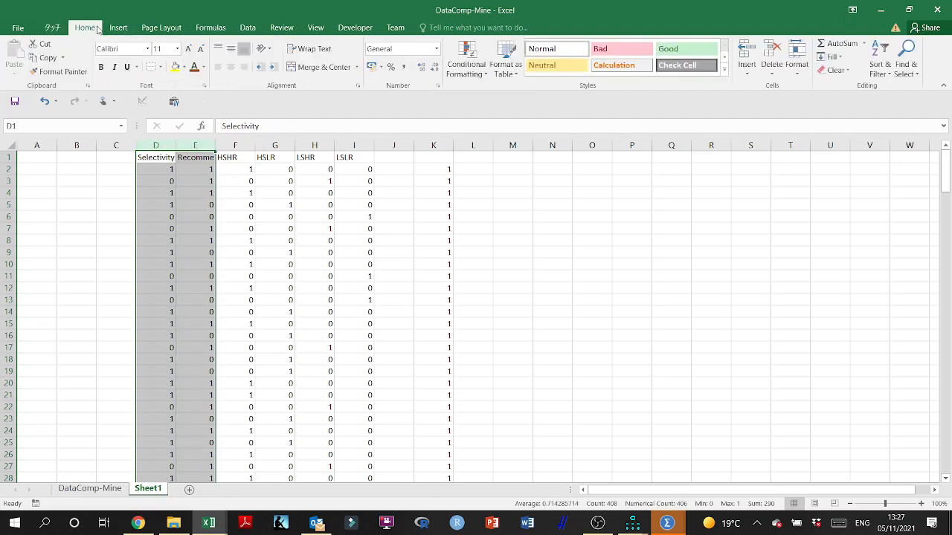
{"action": "left_click", "coordinate": [230, 67]}
{"action": "left_click", "coordinate": [508, 250]}
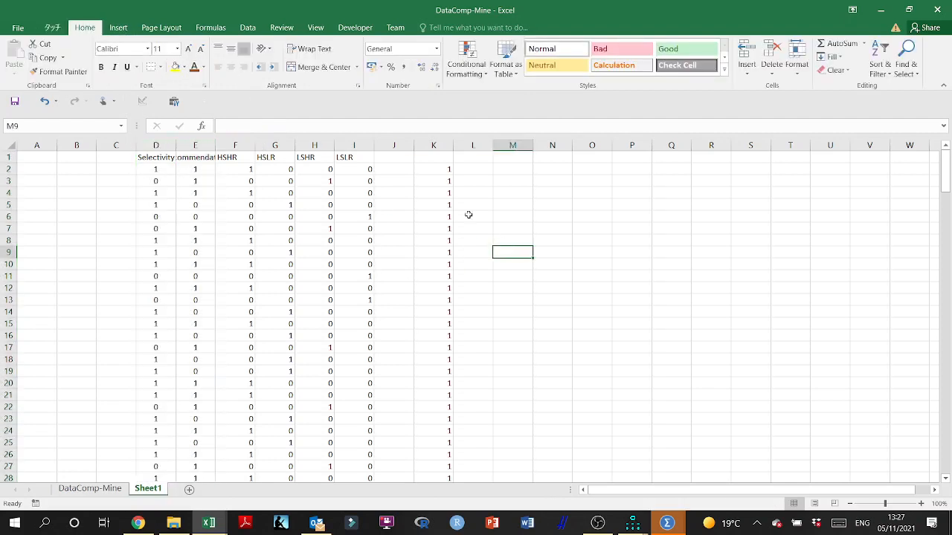
Clear the check sums from column K and center-align the HSHR, HSLR, LSHR and LSLR columns.
{"action": "left_click", "coordinate": [436, 145]}
{"action": "key", "text": "Delete"}
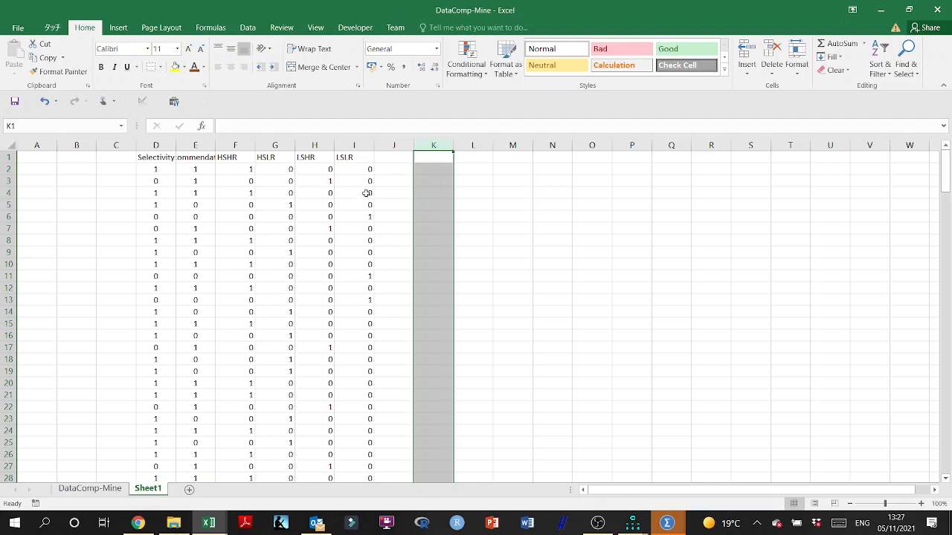
{"action": "left_click_drag", "start_coordinate": [237, 145], "coordinate": [354, 145]}
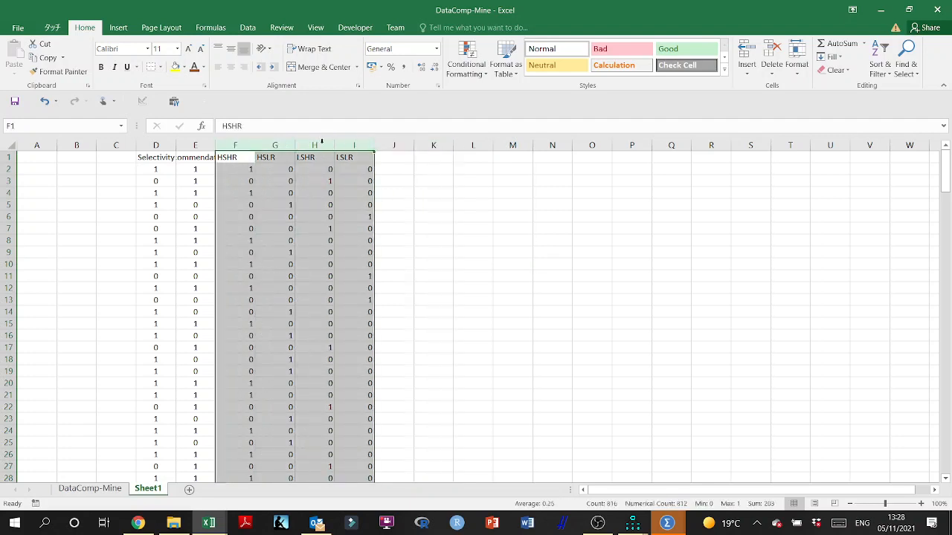
{"action": "left_click", "coordinate": [231, 68]}
{"action": "left_click", "coordinate": [442, 221]}
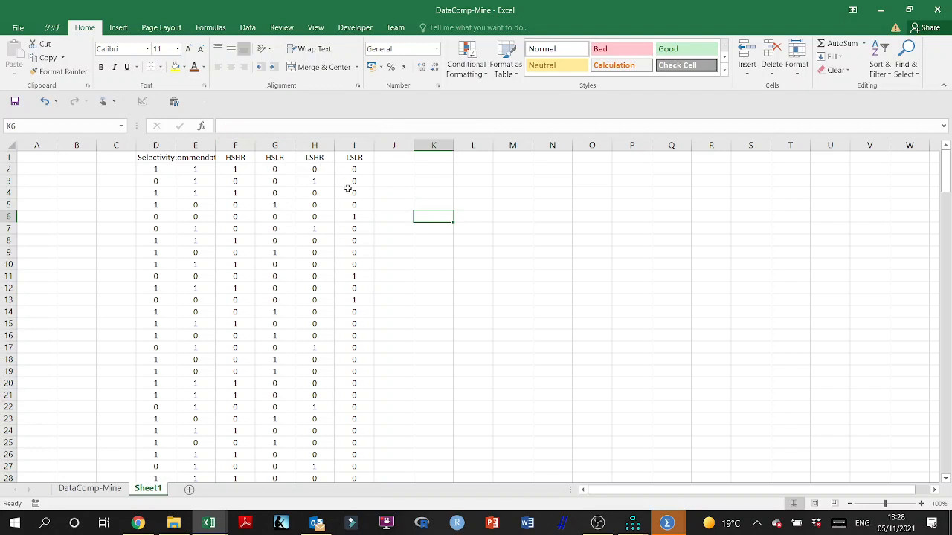
Copy the four group columns HSHR through LSLR (F:I) on Sheet1.
{"action": "left_click", "coordinate": [233, 144]}
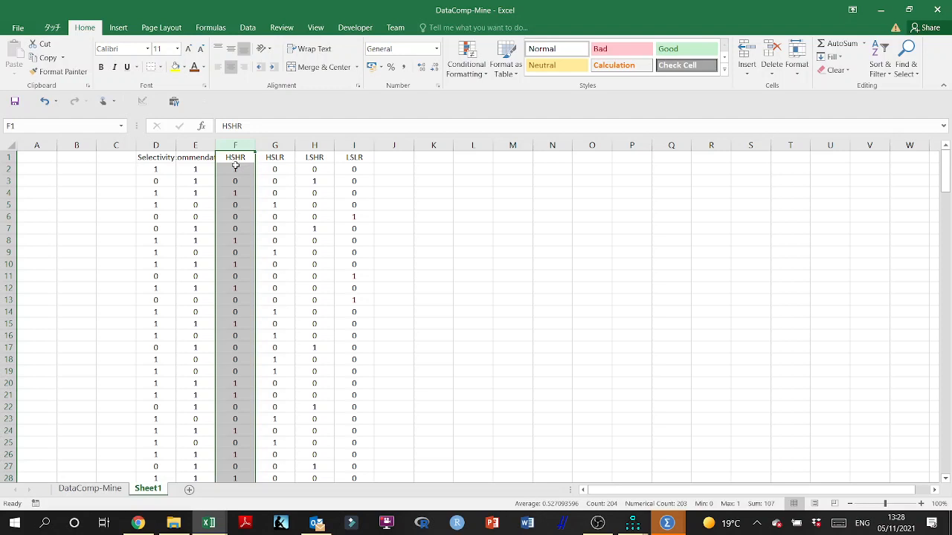
{"action": "left_click", "coordinate": [354, 146]}
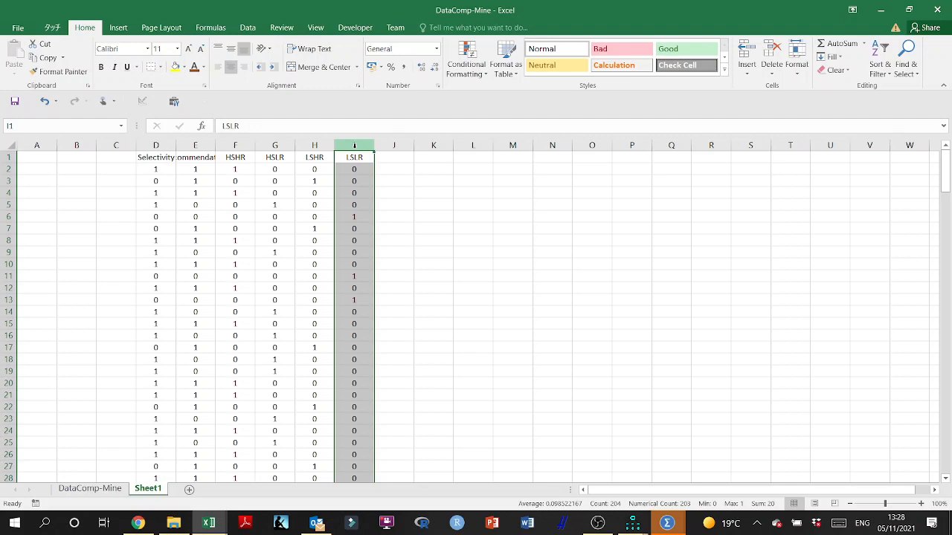
{"action": "left_click_drag", "start_coordinate": [234, 145], "coordinate": [354, 157]}
{"action": "key", "text": "ctrl+c"}
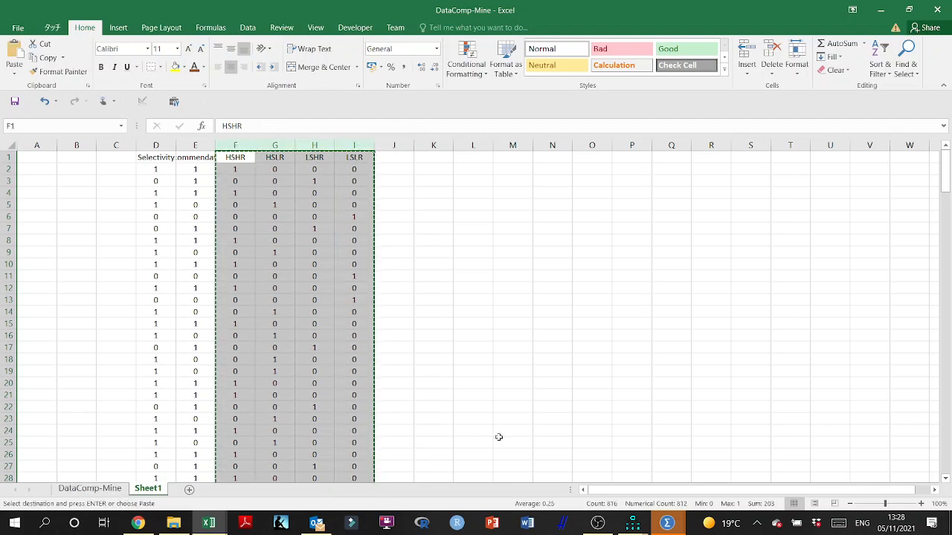
Switch to the DataComp-Mine.sav dataset in SPSS and examine the last variables in both the data and the variable list.
{"action": "mouse_move", "coordinate": [667, 527]}
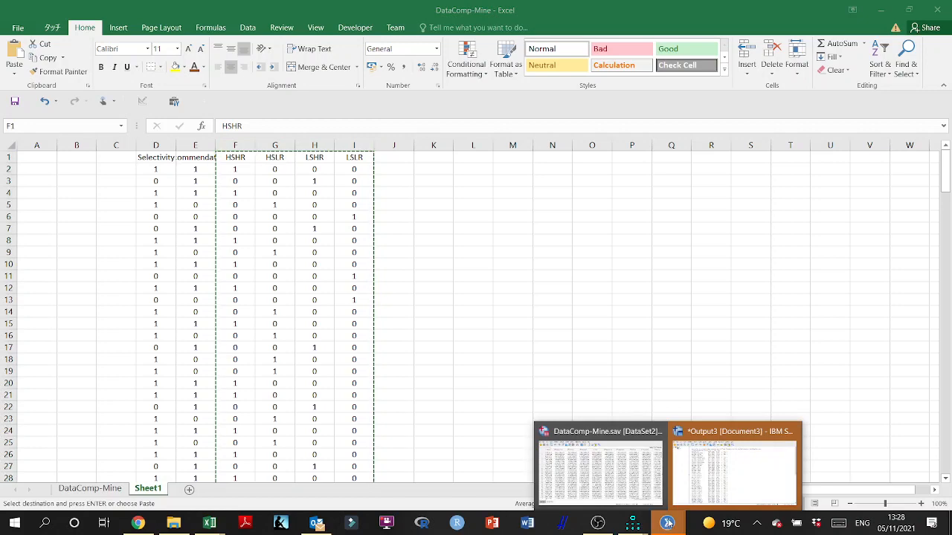
{"action": "left_click", "coordinate": [630, 485]}
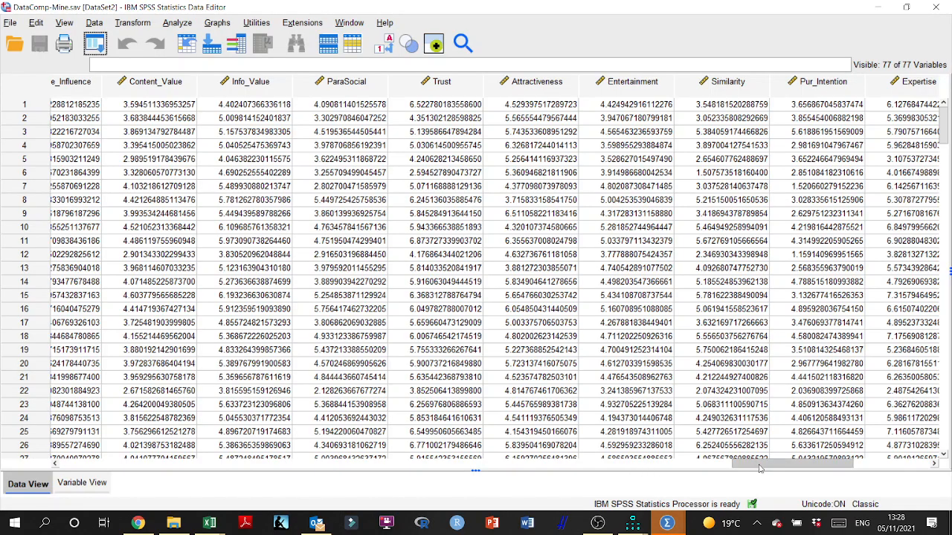
{"action": "left_click_drag", "start_coordinate": [758, 463], "coordinate": [894, 461]}
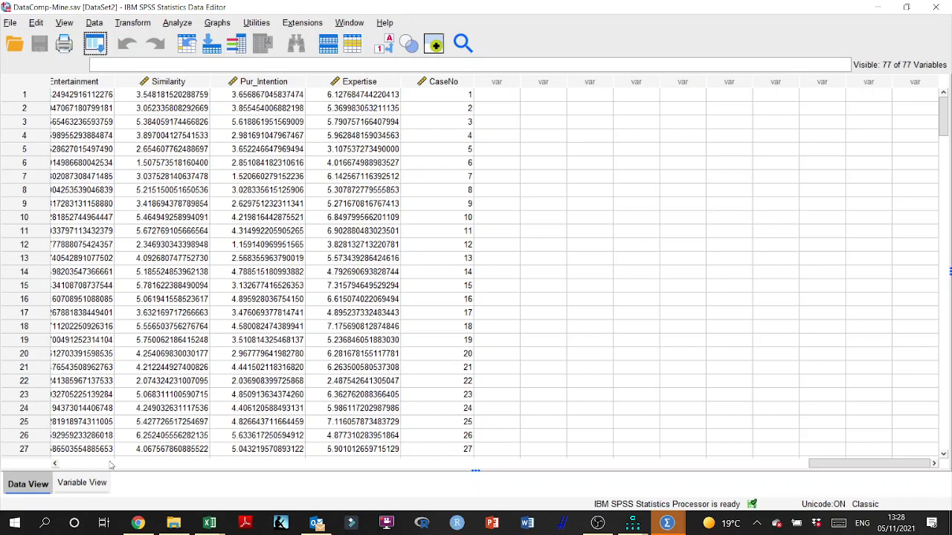
{"action": "left_click", "coordinate": [93, 484]}
{"action": "scroll", "coordinate": [174, 403], "scroll_direction": "down", "scroll_amount": 20}
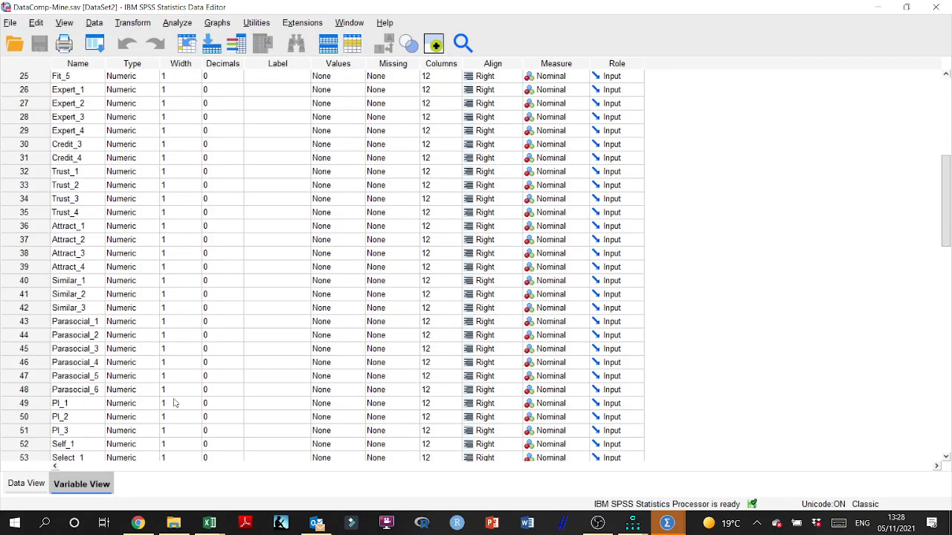
{"action": "scroll", "coordinate": [175, 403], "scroll_direction": "up", "scroll_amount": 3}
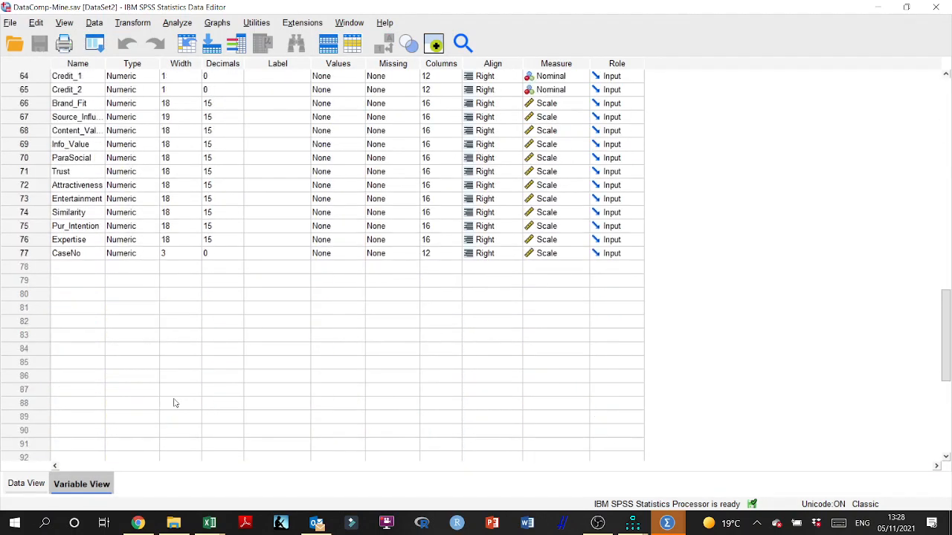
{"action": "left_click", "coordinate": [37, 480]}
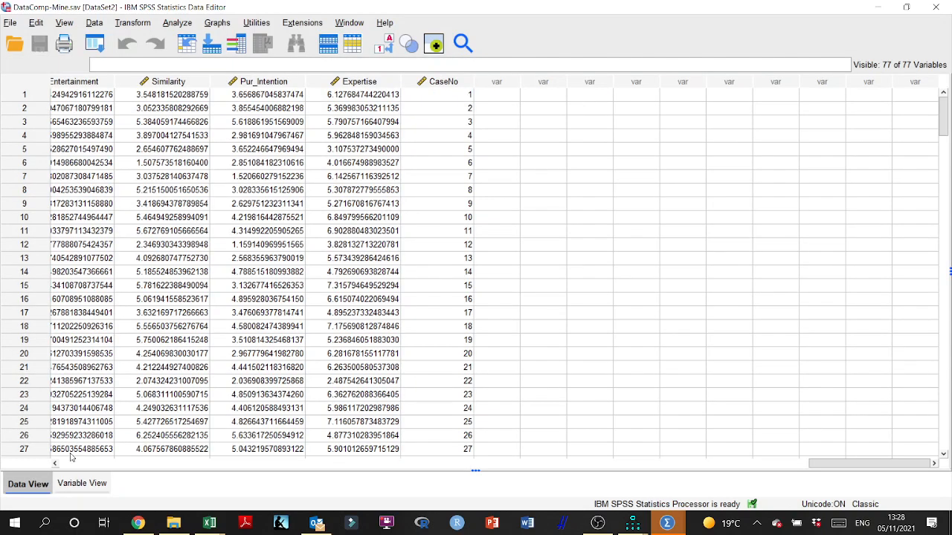
Try to paste the four copied group columns into the first empty columns after CaseNo in the SPSS dataset.
{"action": "left_click", "coordinate": [498, 85]}
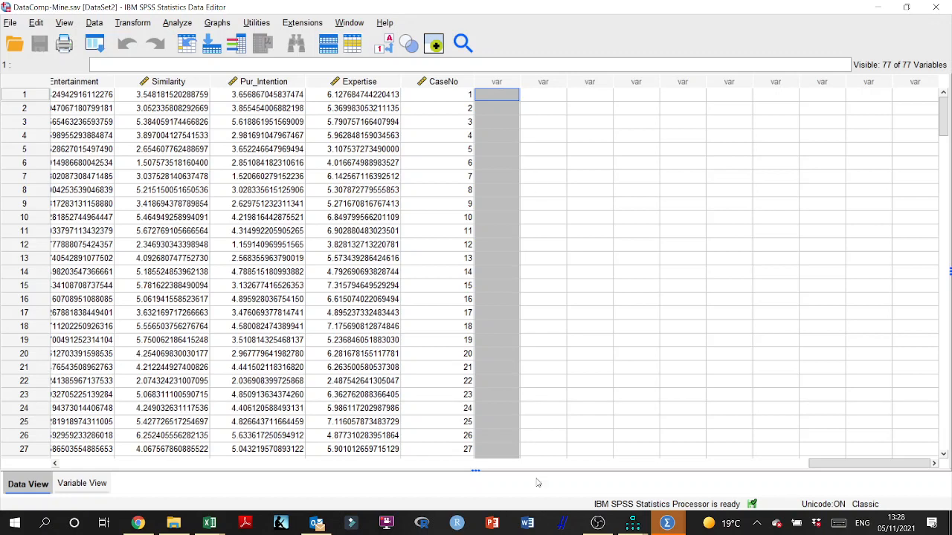
{"action": "left_click", "coordinate": [209, 523]}
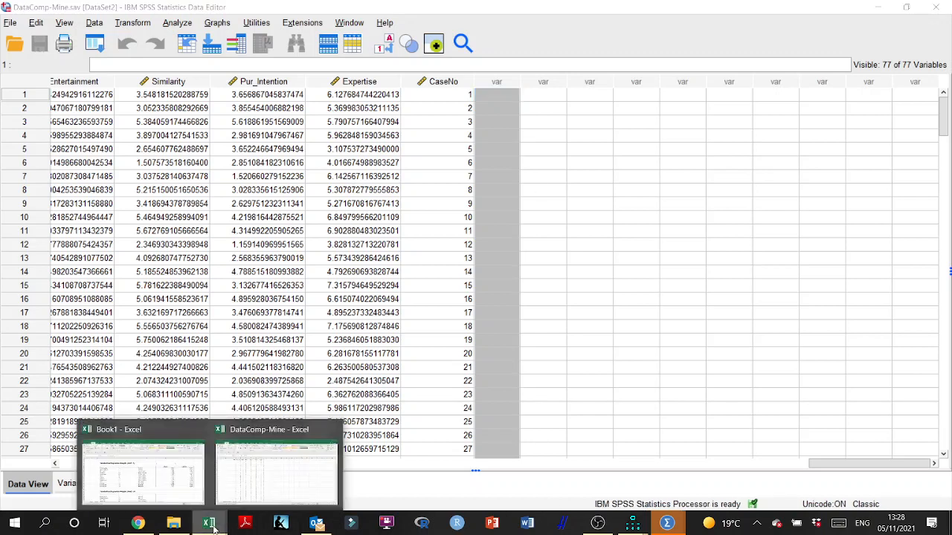
{"action": "left_click", "coordinate": [241, 492]}
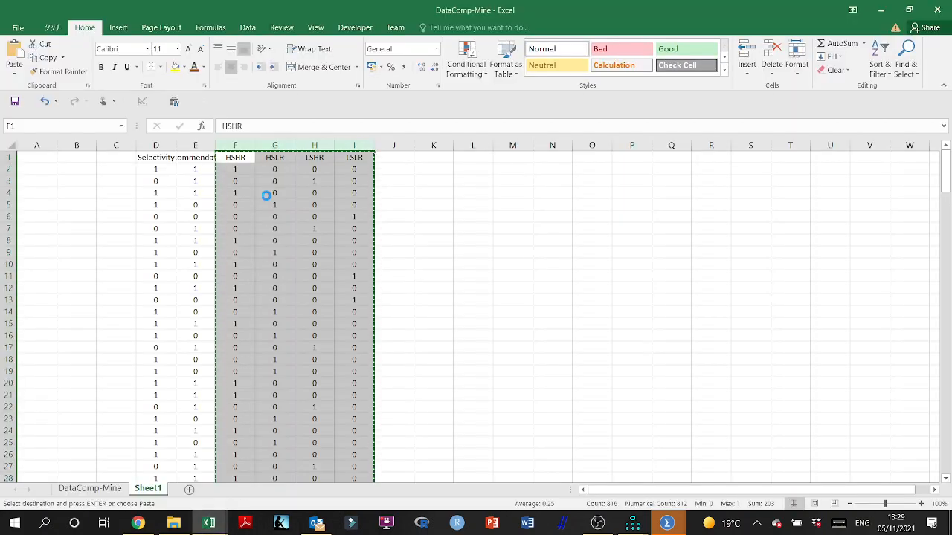
{"action": "left_click", "coordinate": [880, 10]}
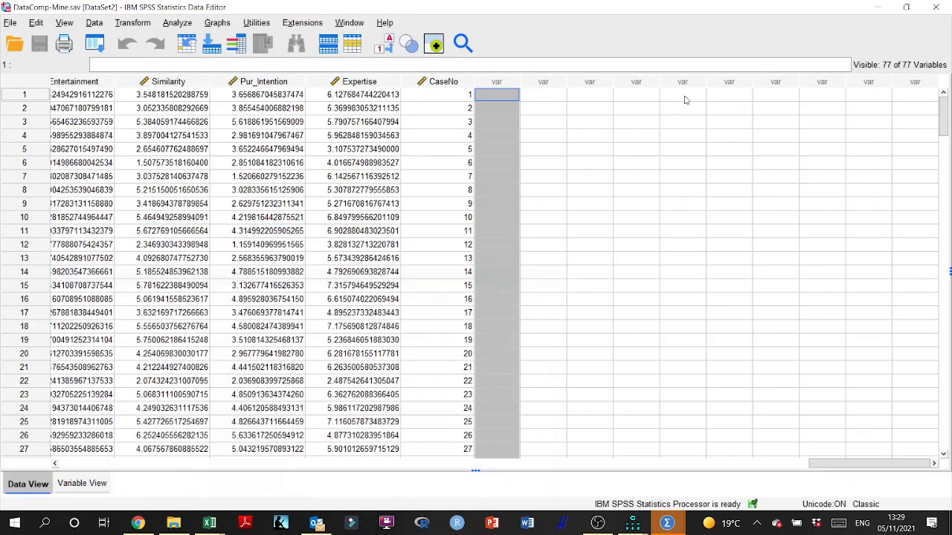
{"action": "left_click", "coordinate": [512, 94]}
{"action": "key", "text": "ctrl+v"}
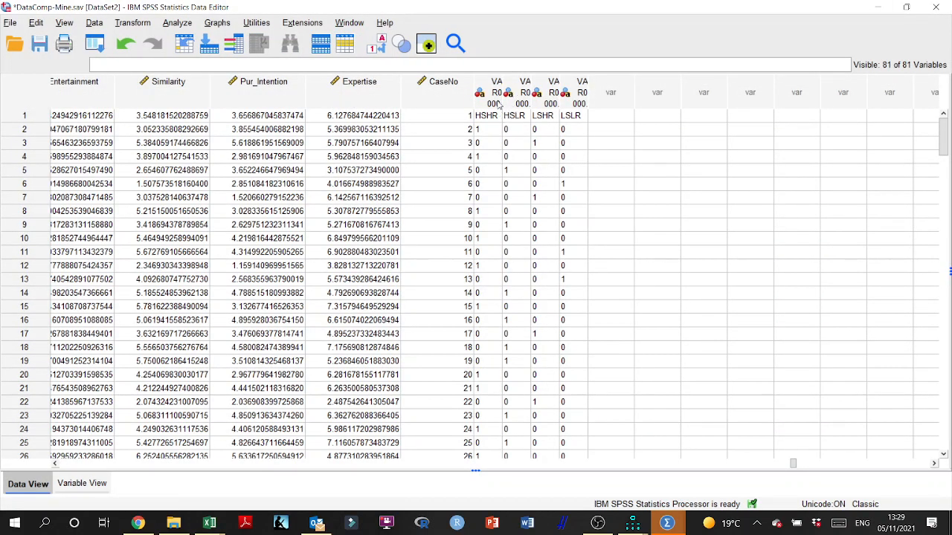
{"action": "left_click", "coordinate": [496, 91]}
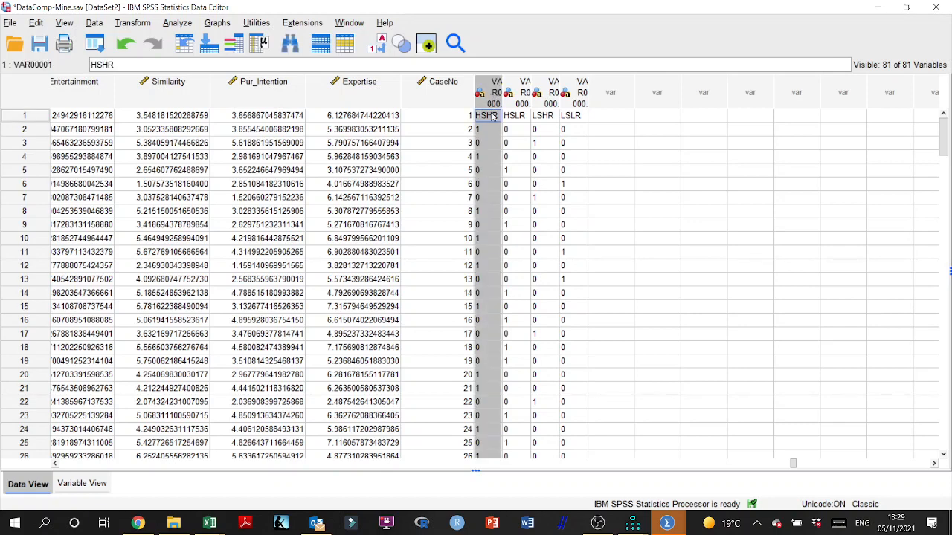
{"action": "key", "text": "ctrl+z"}
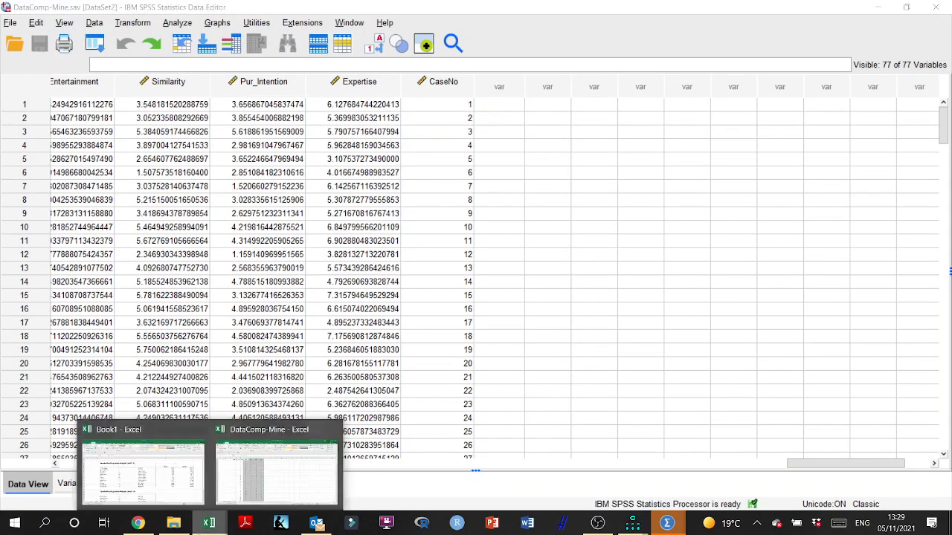
{"action": "left_click", "coordinate": [492, 381]}
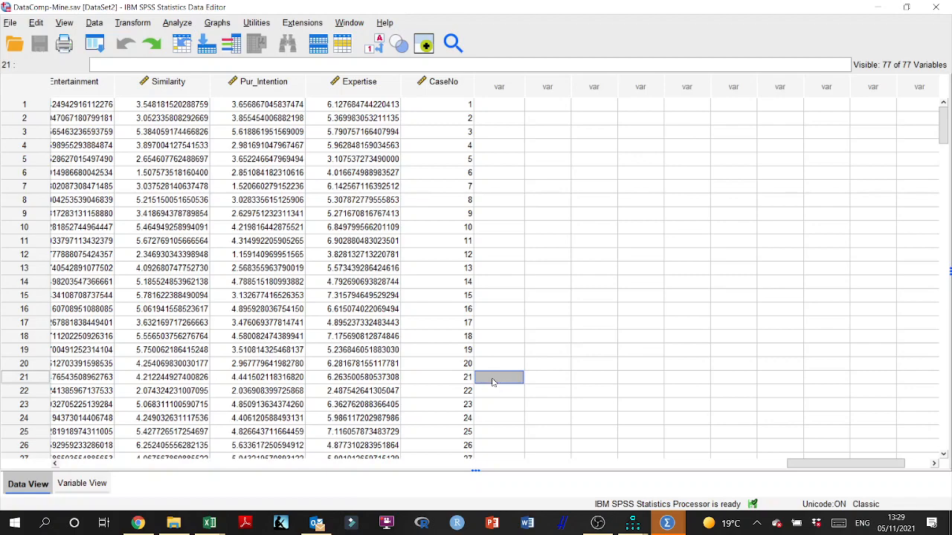
{"action": "double_click", "coordinate": [492, 379]}
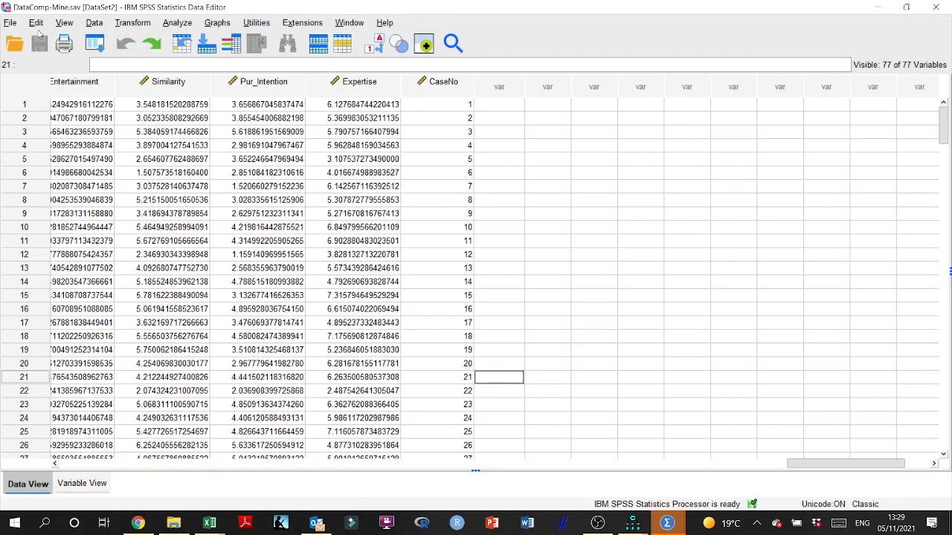
{"action": "left_click_drag", "start_coordinate": [841, 463], "coordinate": [112, 464]}
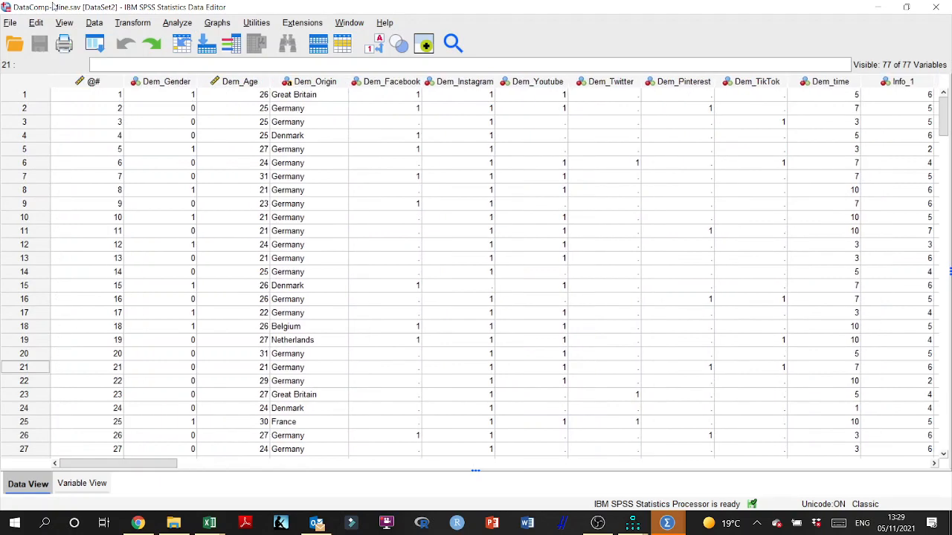
{"action": "left_click", "coordinate": [7, 25]}
{"action": "mouse_move", "coordinate": [91, 75]}
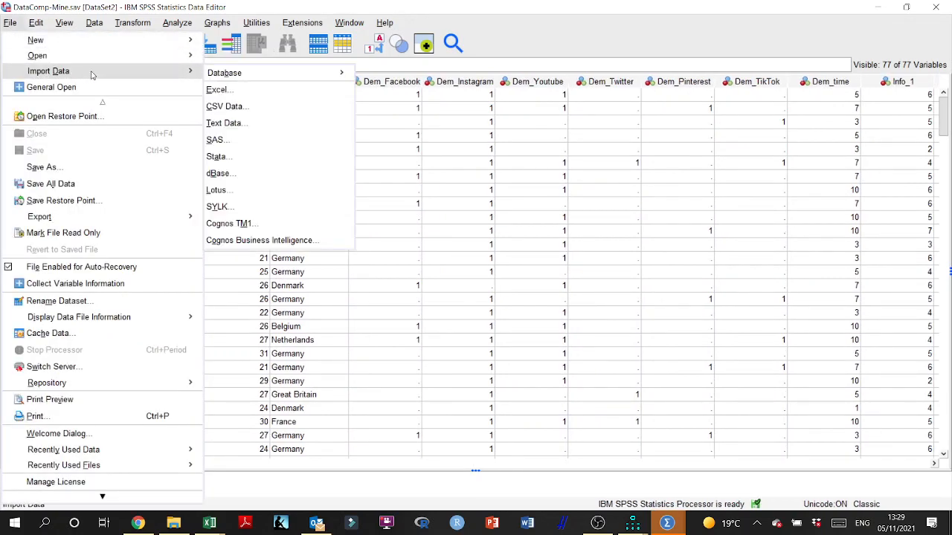
Switch to the DataComp-Mine workbook in Excel and paste the four group columns after CaseNo on the DataComp-Mine sheet, starting at BZ1.
{"action": "left_click", "coordinate": [209, 524]}
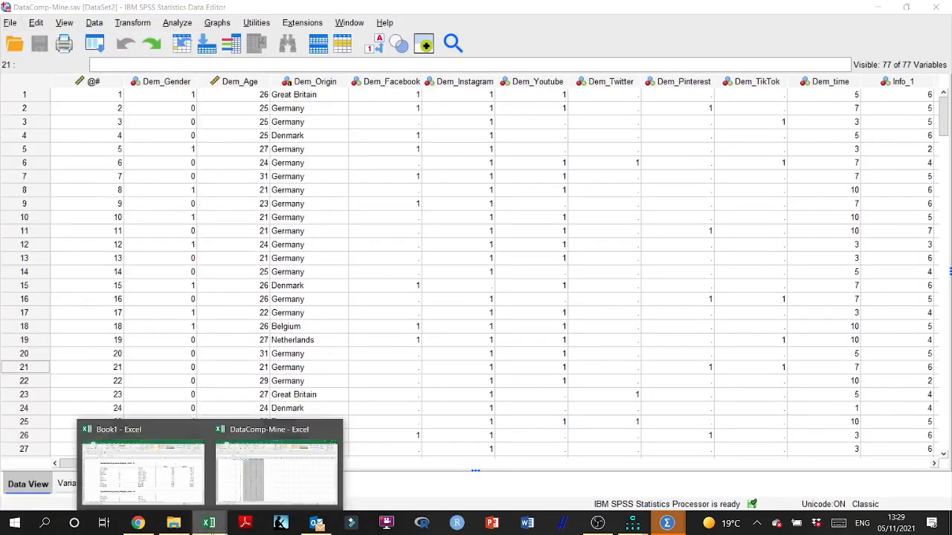
{"action": "left_click", "coordinate": [276, 468]}
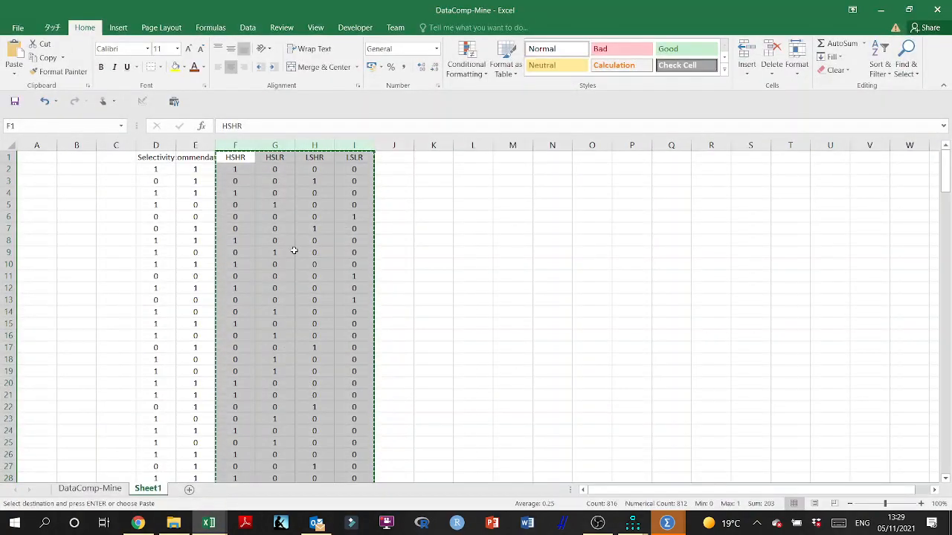
{"action": "left_click", "coordinate": [110, 492]}
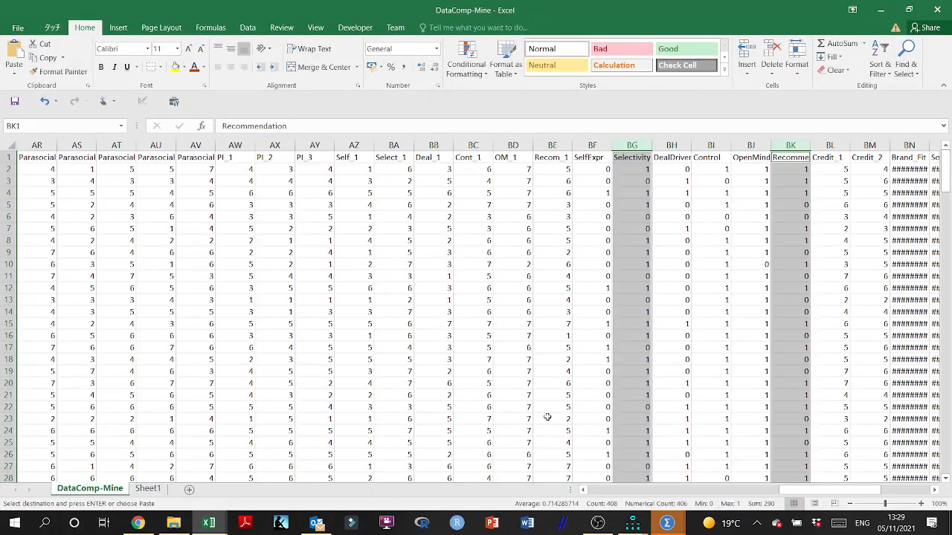
{"action": "left_click_drag", "start_coordinate": [775, 491], "coordinate": [829, 490]}
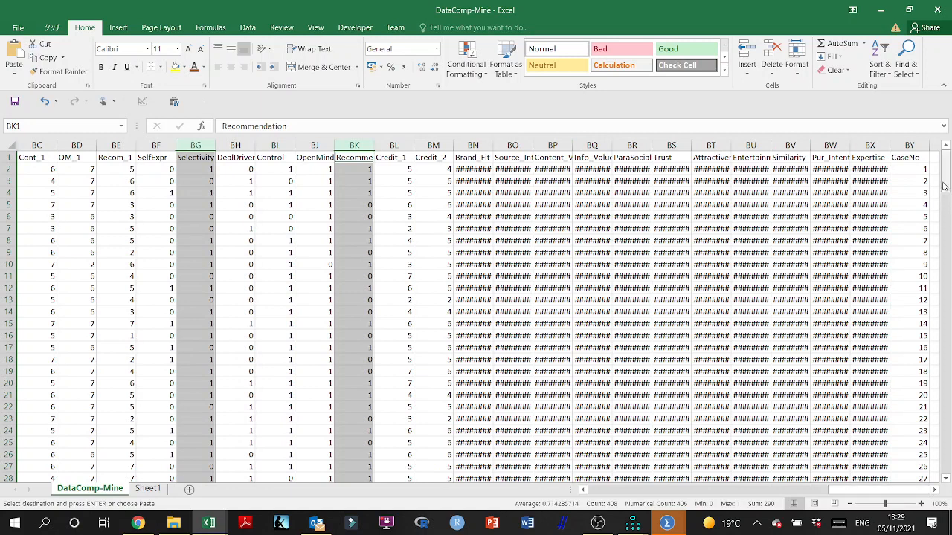
{"action": "left_click", "coordinate": [937, 151]}
{"action": "key", "text": "ctrl+v"}
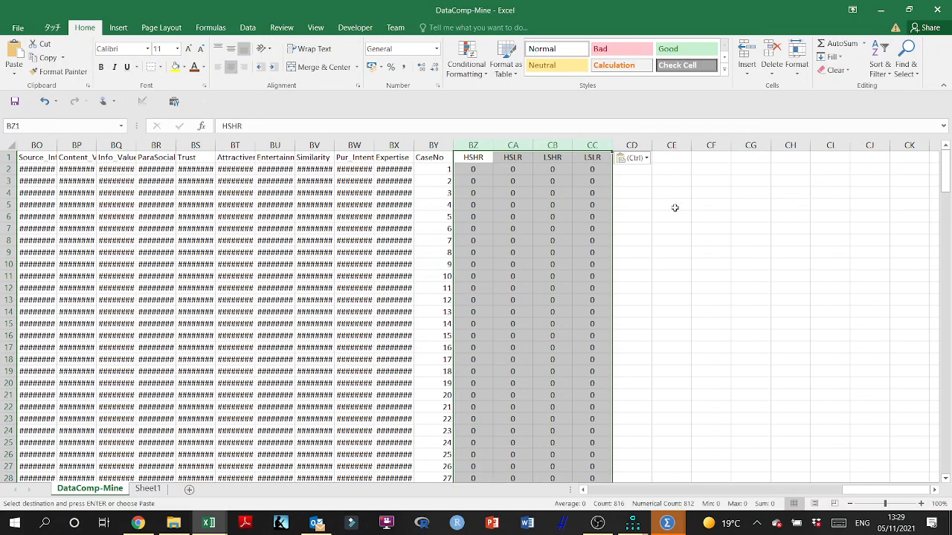
{"action": "left_click", "coordinate": [653, 196]}
{"action": "key", "text": "Escape"}
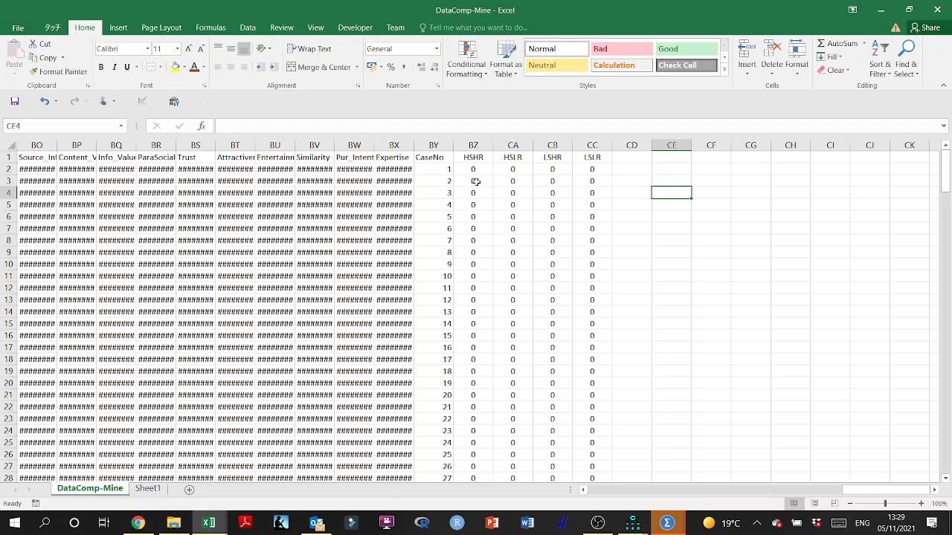
Copy the dummy-coded values under HSHR through LSLR (F2:I204) on Sheet1, without the header row.
{"action": "left_click", "coordinate": [148, 490]}
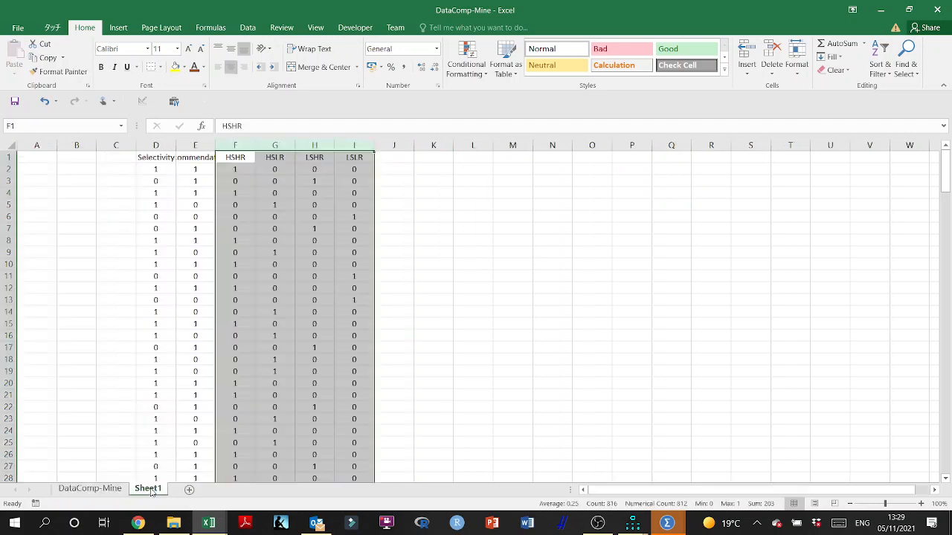
{"action": "left_click", "coordinate": [234, 170]}
{"action": "left_click_drag", "start_coordinate": [234, 169], "coordinate": [366, 169]}
{"action": "key", "text": "ctrl+shift+Down"}
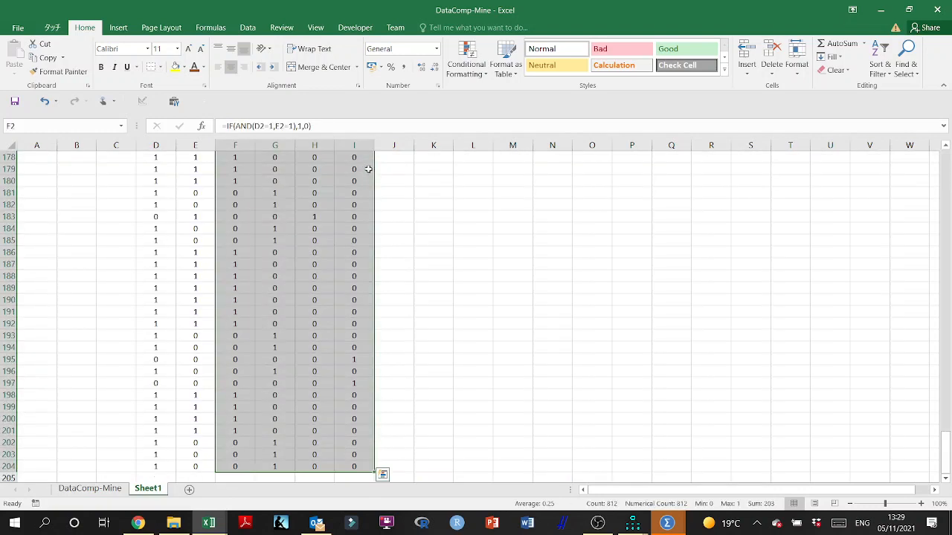
{"action": "key", "text": "ctrl+c"}
Paste the copied cells as values only on the DataComp-Mine sheet, starting at BZ2.
{"action": "left_click", "coordinate": [89, 489]}
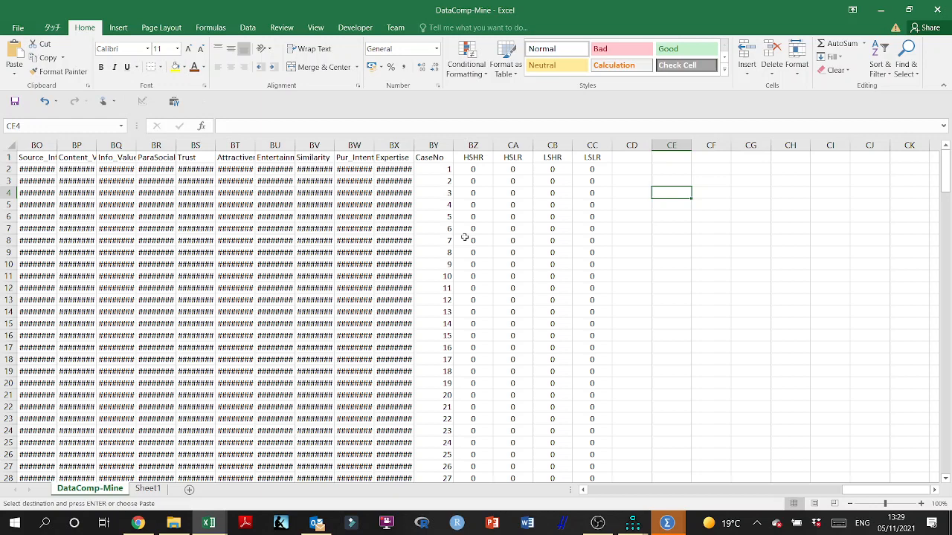
{"action": "left_click", "coordinate": [476, 173]}
{"action": "key", "text": "ctrl+v"}
{"action": "left_click", "coordinate": [631, 476]}
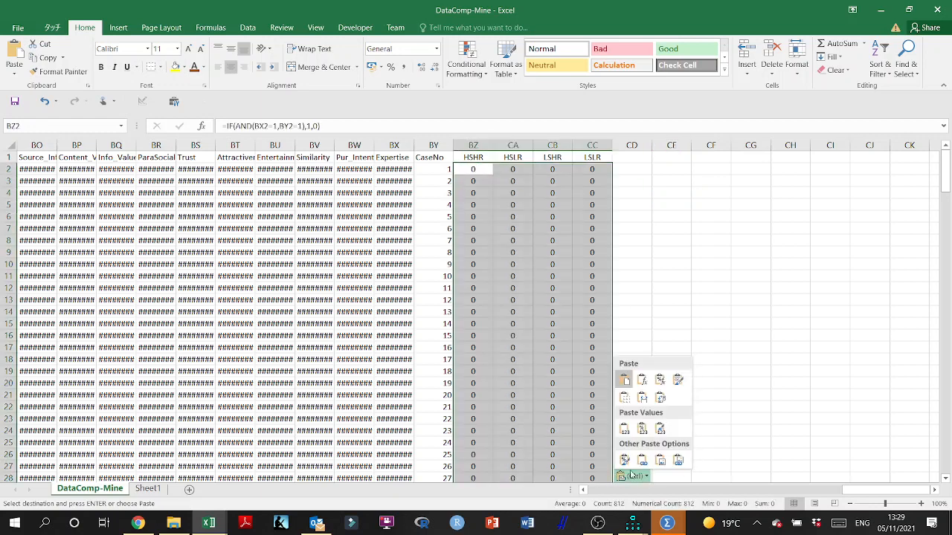
{"action": "left_click", "coordinate": [625, 430]}
{"action": "left_click", "coordinate": [631, 262]}
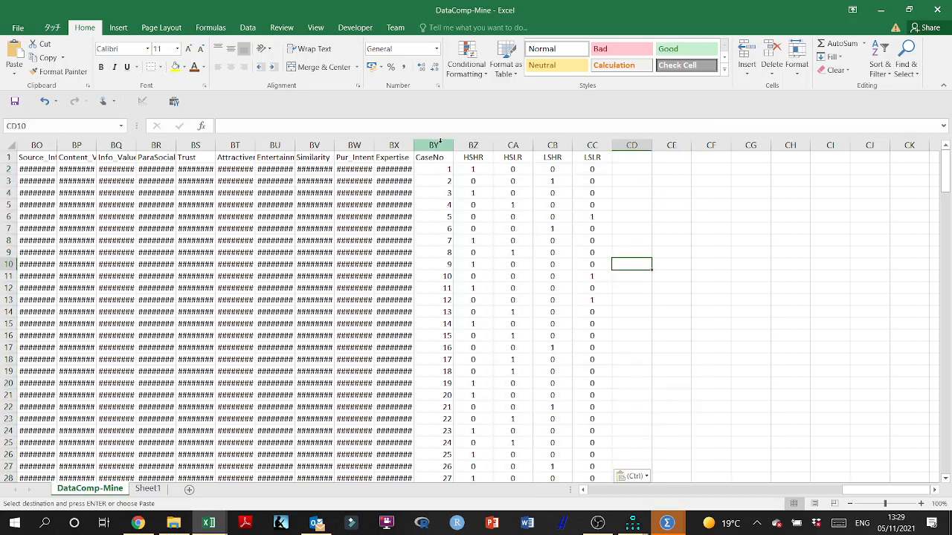
Review the HSHR, HSLR, LSHR and LSLR headers and columns on the DataComp-Mine sheet.
{"action": "left_click_drag", "start_coordinate": [473, 145], "coordinate": [592, 145]}
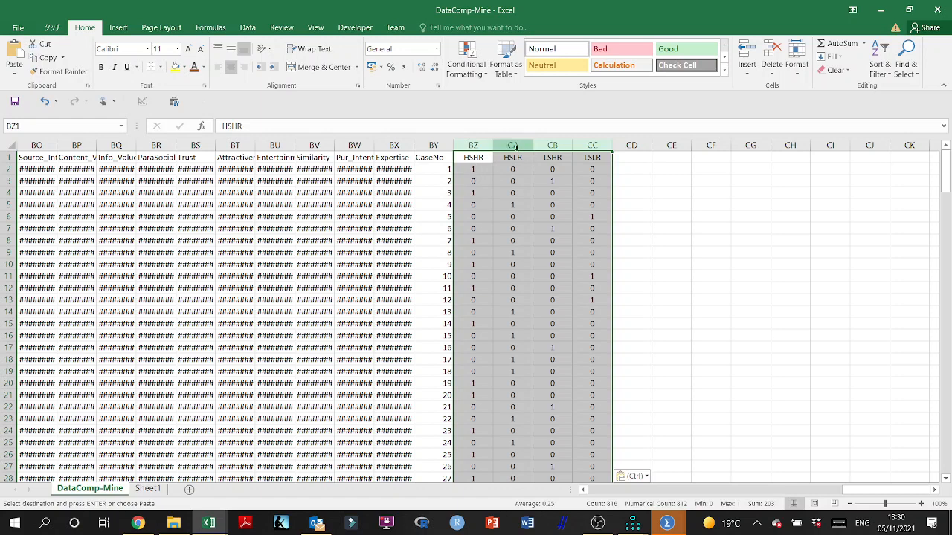
{"action": "left_click_drag", "start_coordinate": [513, 158], "coordinate": [615, 158]}
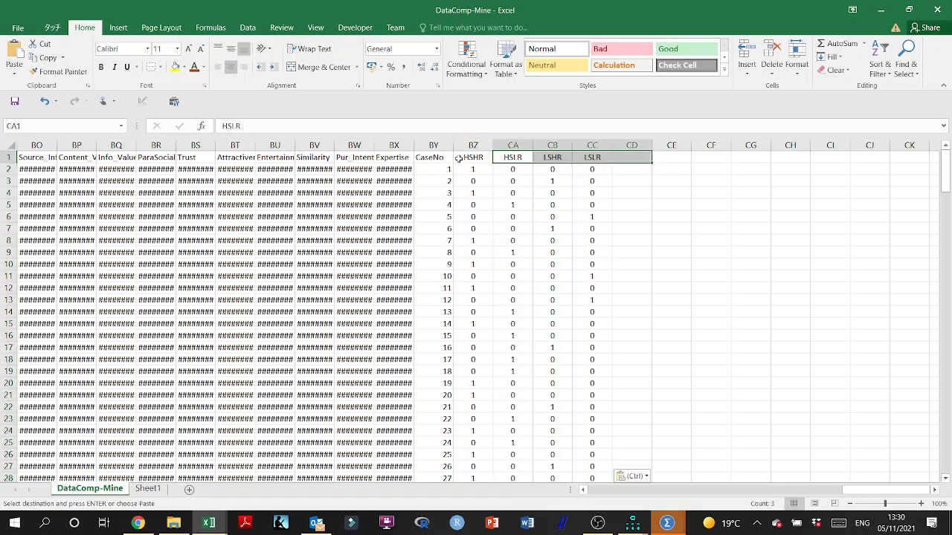
{"action": "left_click", "coordinate": [597, 157]}
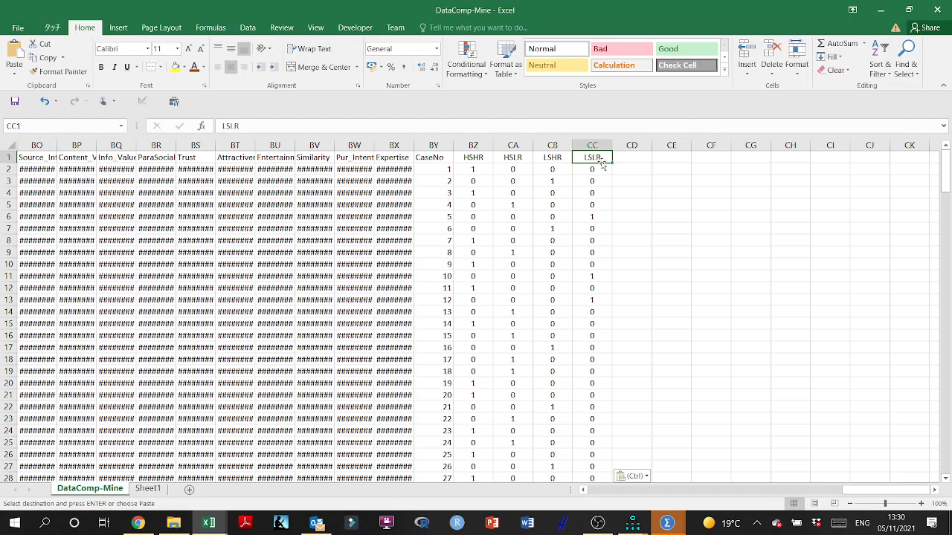
{"action": "left_click_drag", "start_coordinate": [513, 146], "coordinate": [551, 147]}
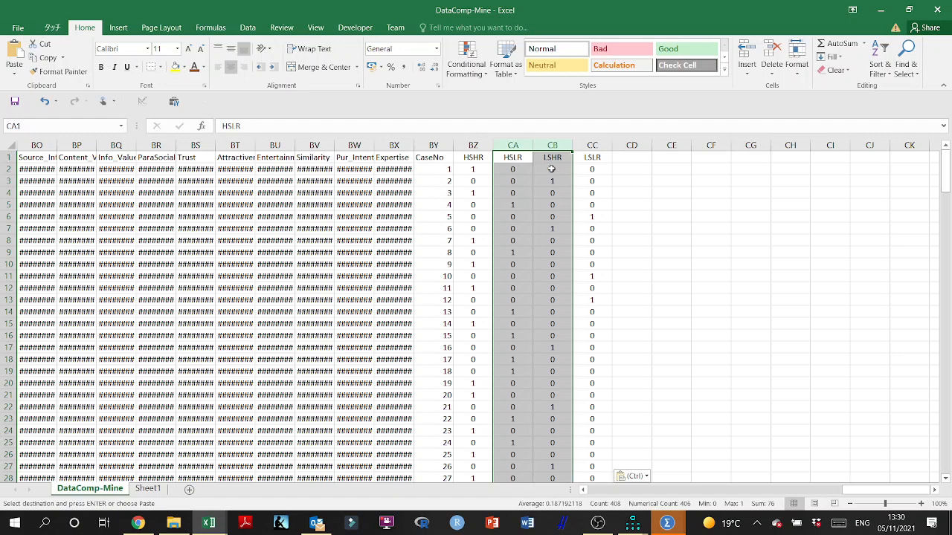
{"action": "left_click", "coordinate": [638, 169]}
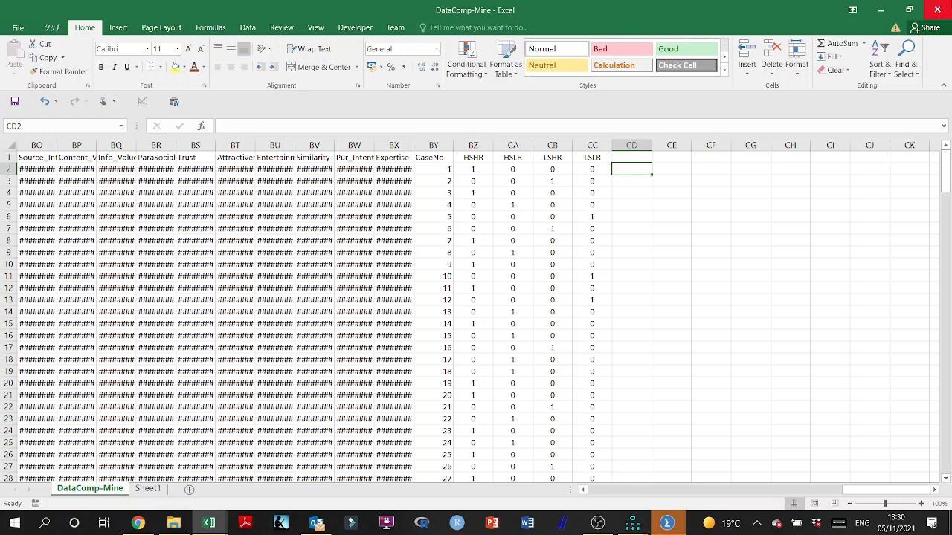
Close the DataComp-Mine workbook, then switch to SPSS and close the Output3 document without saving it.
{"action": "left_click", "coordinate": [936, 9]}
{"action": "left_click", "coordinate": [666, 523]}
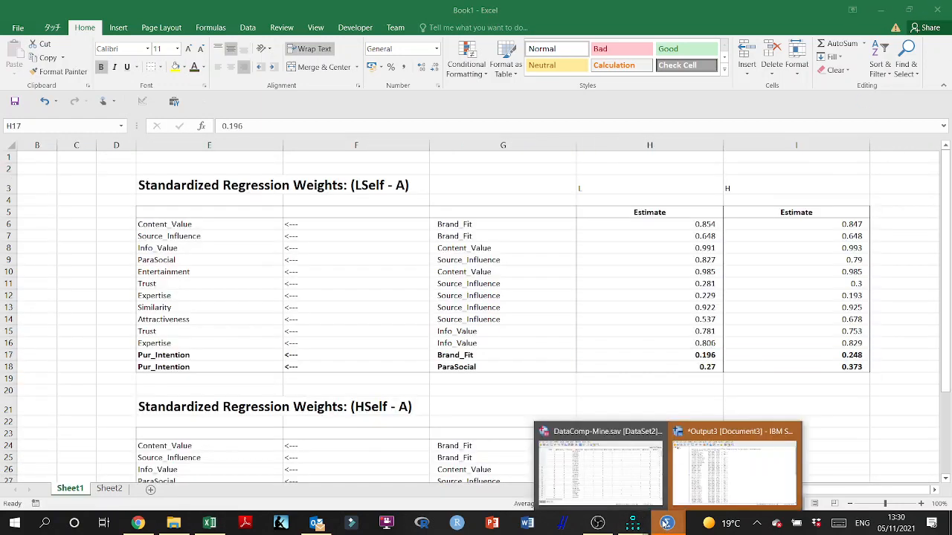
{"action": "left_click", "coordinate": [791, 432]}
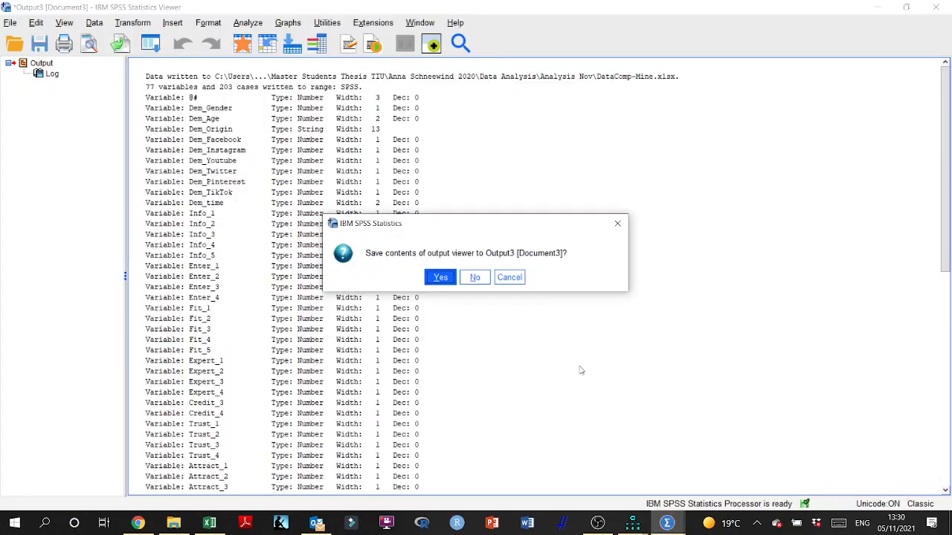
{"action": "left_click", "coordinate": [476, 276]}
{"action": "left_click", "coordinate": [667, 524]}
{"action": "left_click", "coordinate": [668, 524]}
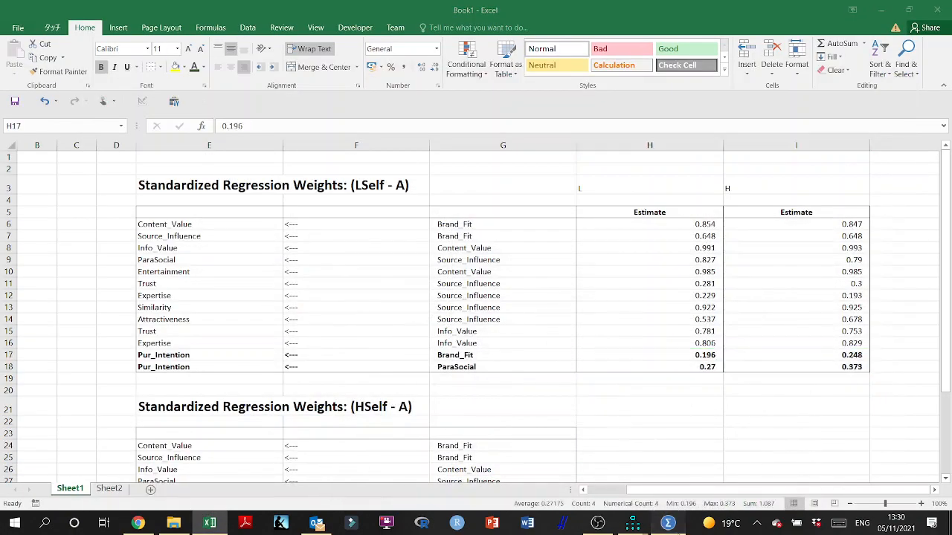
Import the DataComp-Mine.xlsx workbook from the Analysis Nov folder into SPSS as a new dataset.
{"action": "left_click", "coordinate": [11, 23]}
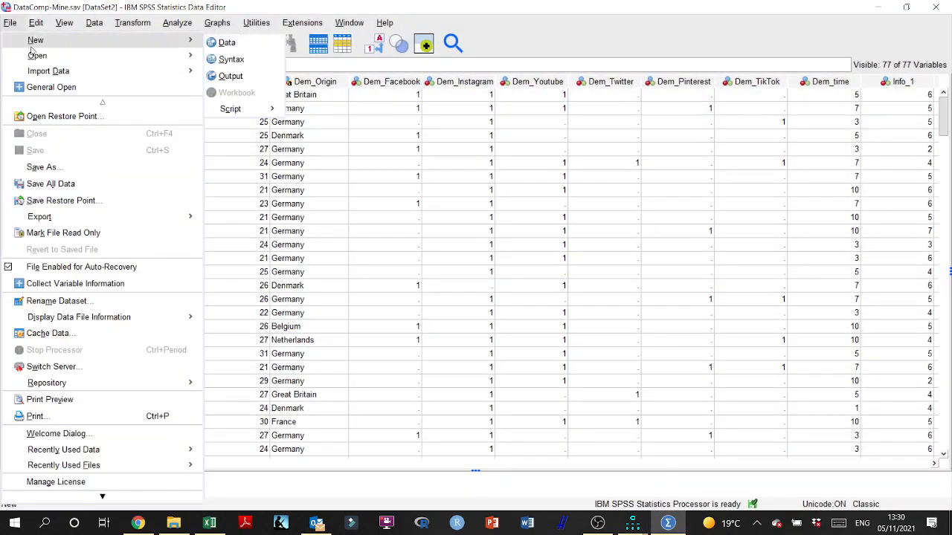
{"action": "mouse_move", "coordinate": [156, 75]}
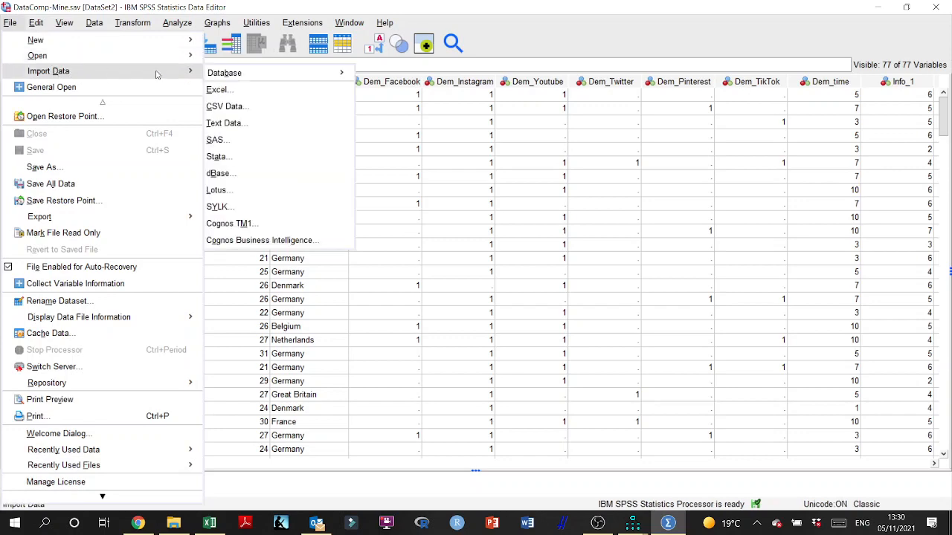
{"action": "left_click", "coordinate": [234, 90]}
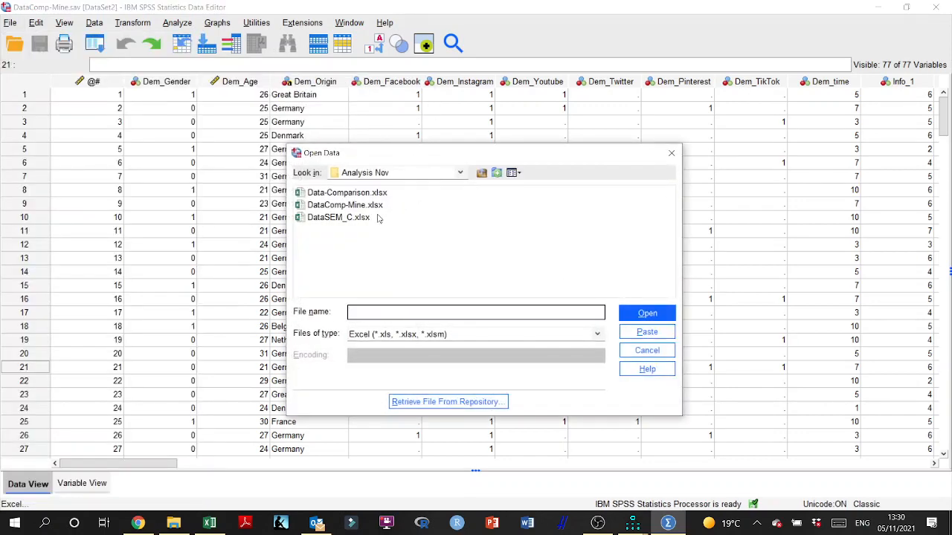
{"action": "left_click", "coordinate": [345, 205]}
{"action": "left_click", "coordinate": [626, 317]}
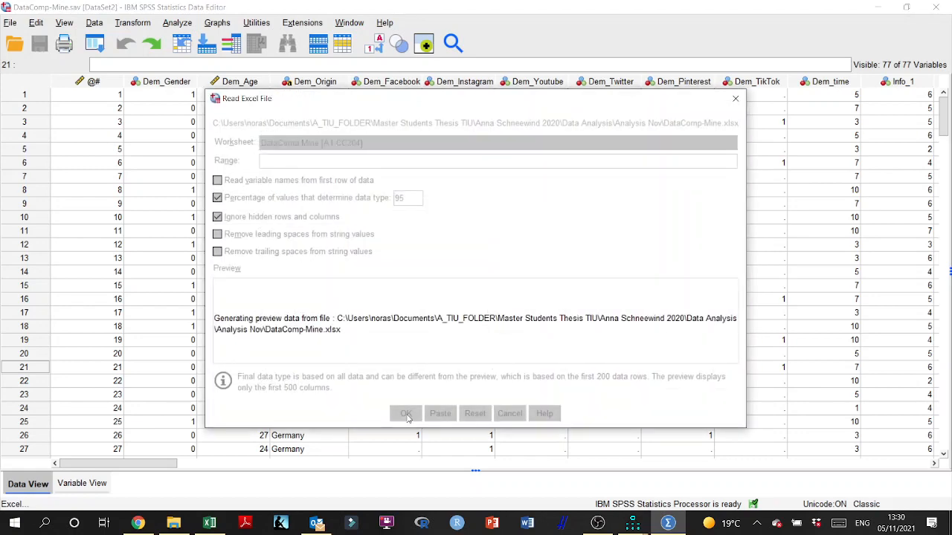
{"action": "left_click", "coordinate": [407, 416]}
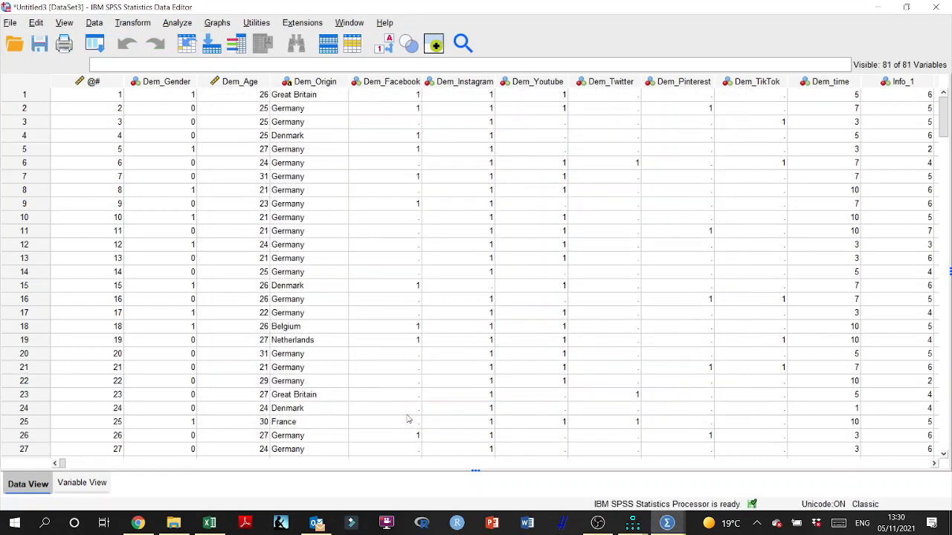
Save the imported dataset in the Analysis Nov folder under the existing file name DataComp-Mine.sav.
{"action": "left_click", "coordinate": [40, 43]}
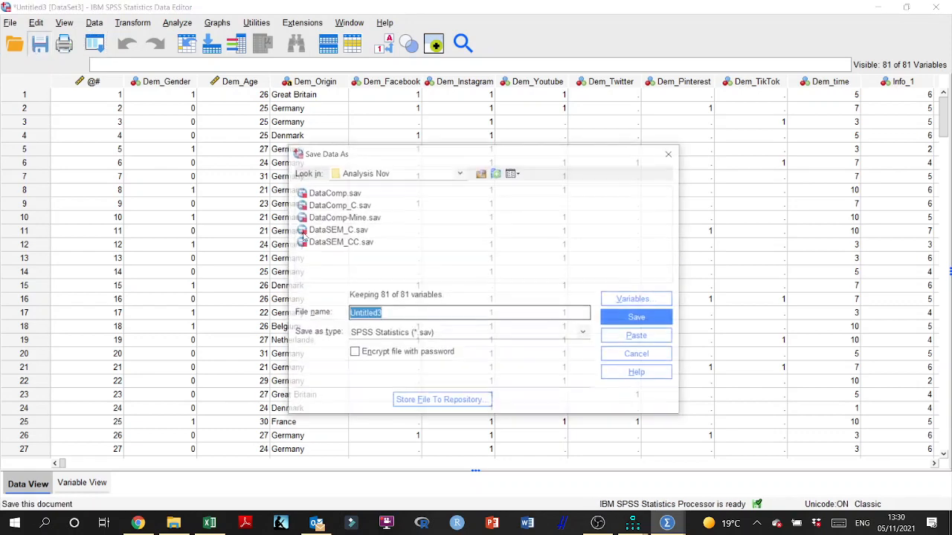
{"action": "left_click", "coordinate": [342, 217]}
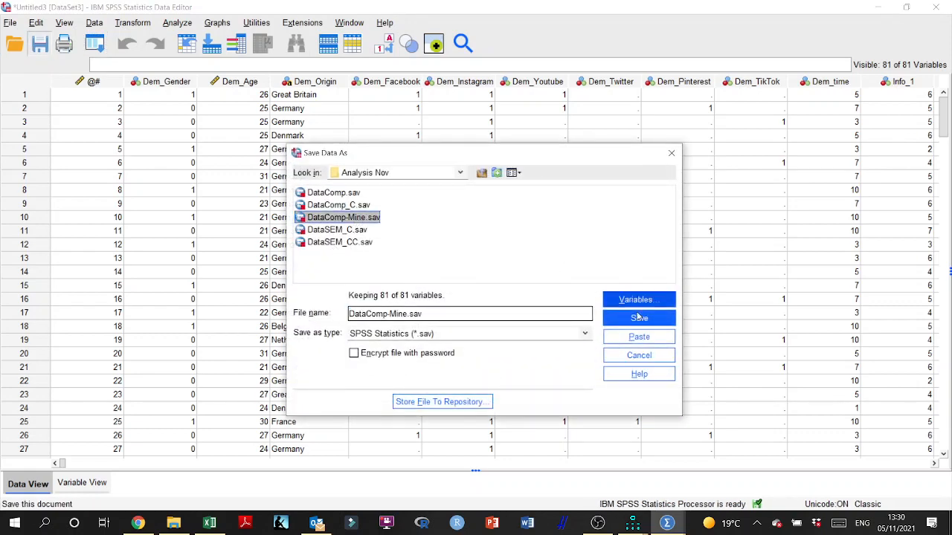
{"action": "left_click", "coordinate": [639, 317]}
{"action": "left_click", "coordinate": [470, 318]}
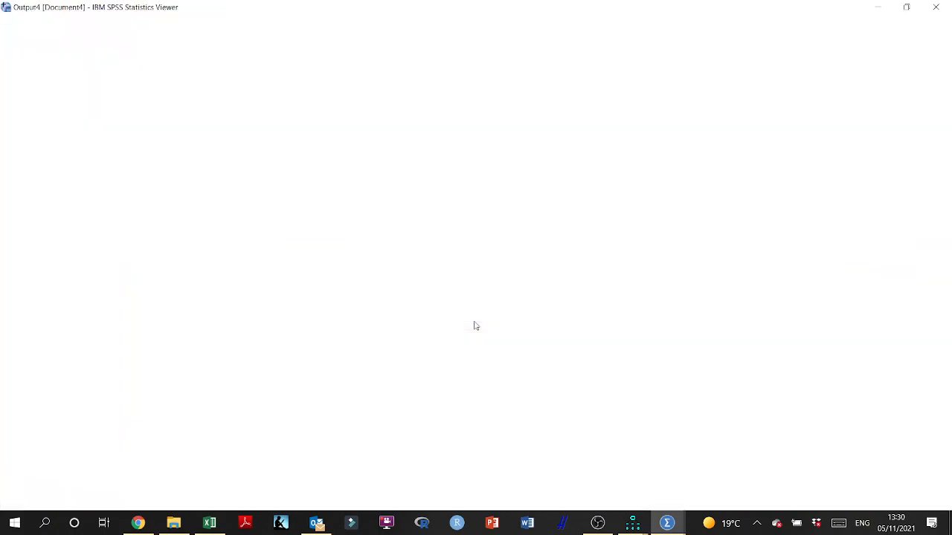
{"action": "left_click", "coordinate": [476, 297]}
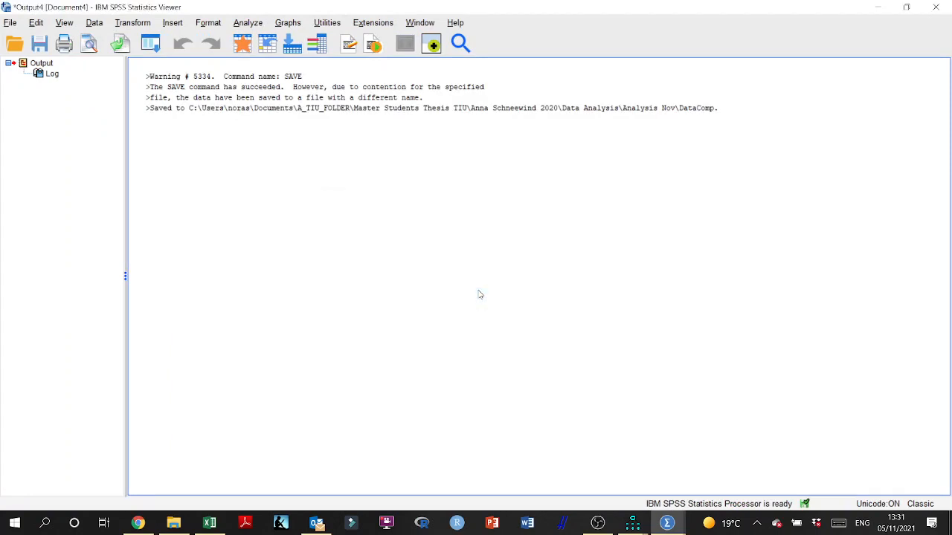
Close the Output4 document without saving it and check the last variables of the DataComp-Mine_1.sav dataset.
{"action": "left_click", "coordinate": [935, 6]}
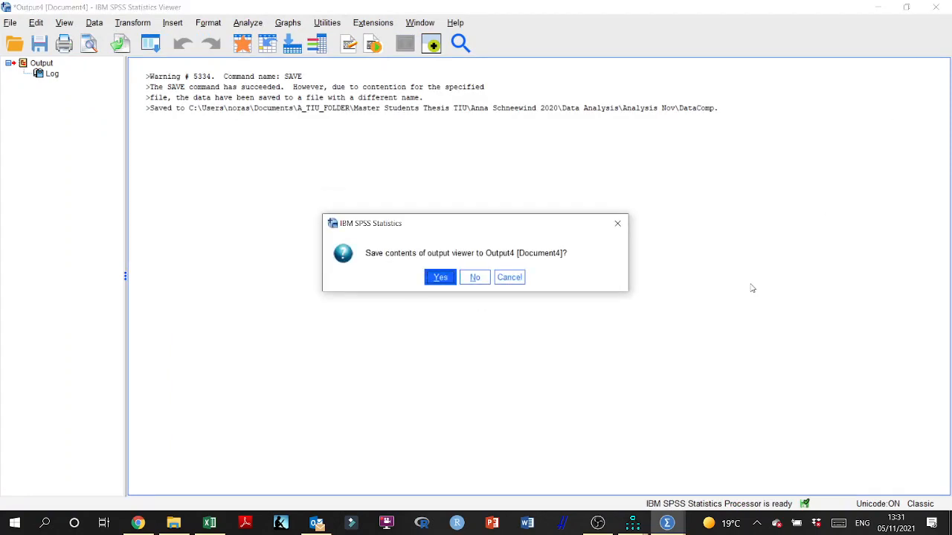
{"action": "left_click", "coordinate": [474, 279]}
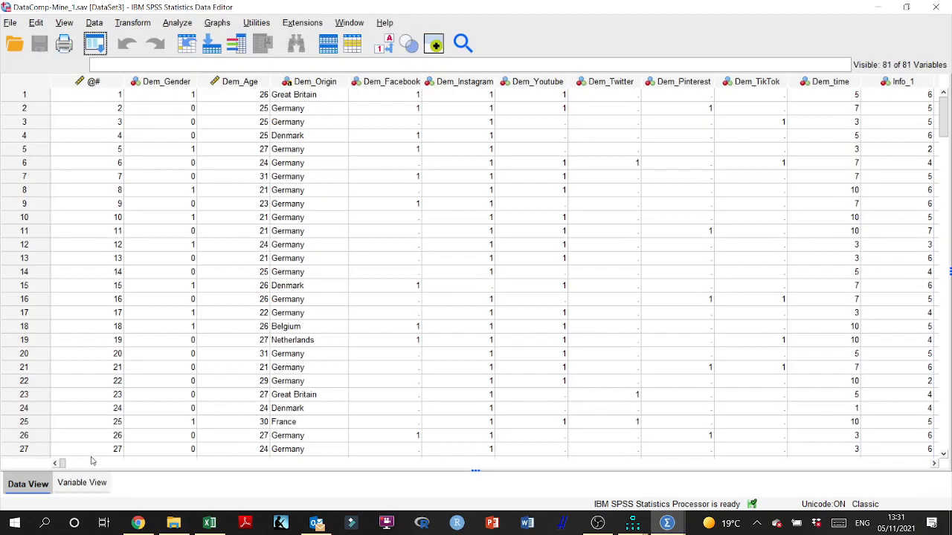
{"action": "left_click_drag", "start_coordinate": [66, 465], "coordinate": [908, 470]}
Minimize the DataComp-Mine_1.sav dataset, switch to Amos and close its output window to return to the path diagram.
{"action": "left_click", "coordinate": [873, 9]}
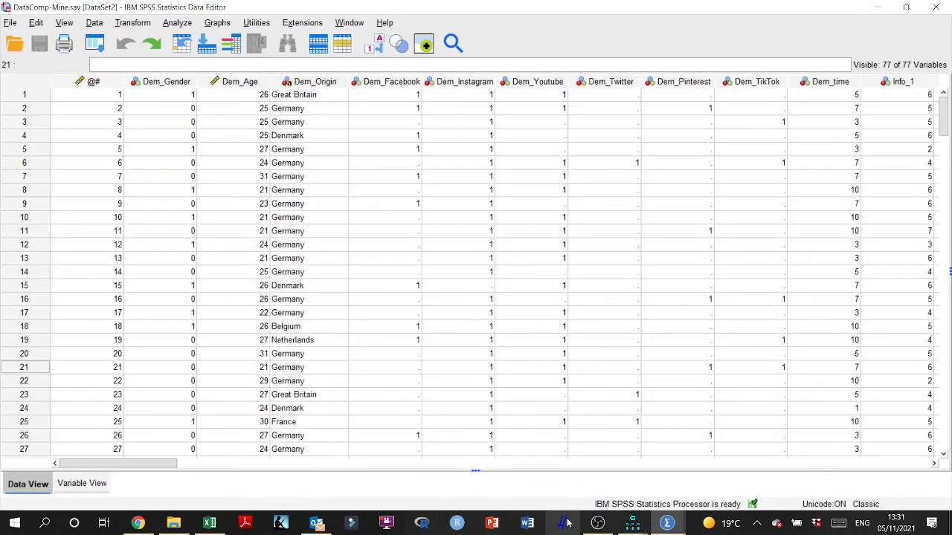
{"action": "mouse_move", "coordinate": [638, 524]}
{"action": "left_click", "coordinate": [683, 473]}
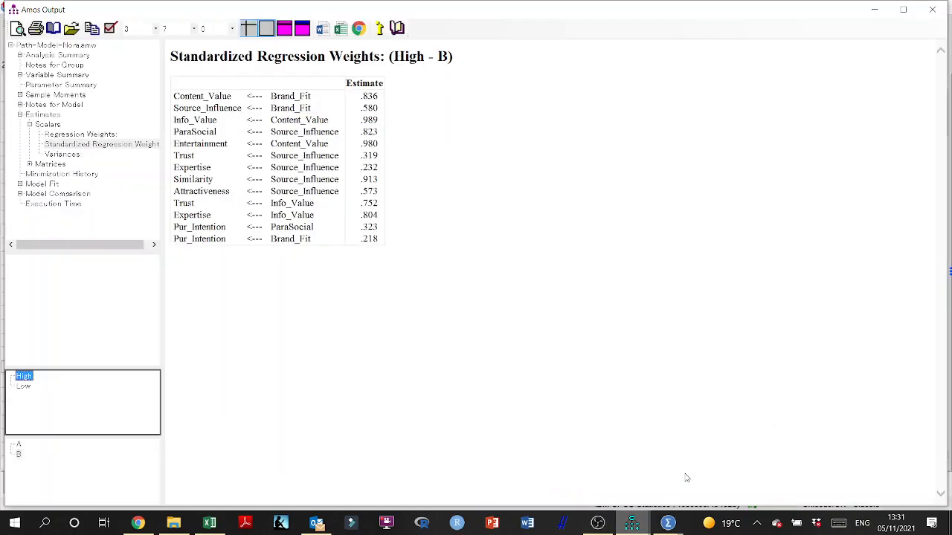
{"action": "left_click", "coordinate": [944, 6]}
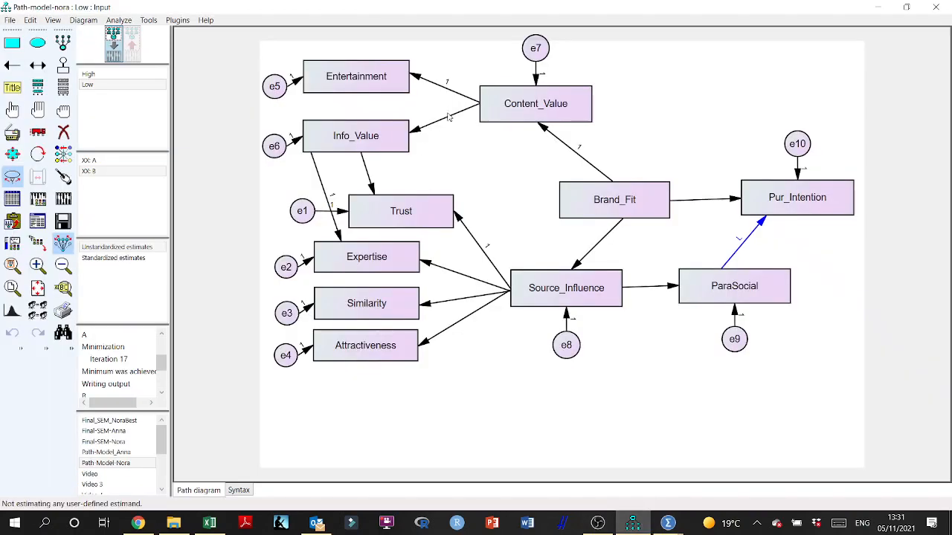
Set the data file of the High group to DataComp-Mine_1.sav.
{"action": "left_click", "coordinate": [12, 199]}
{"action": "left_click", "coordinate": [450, 243]}
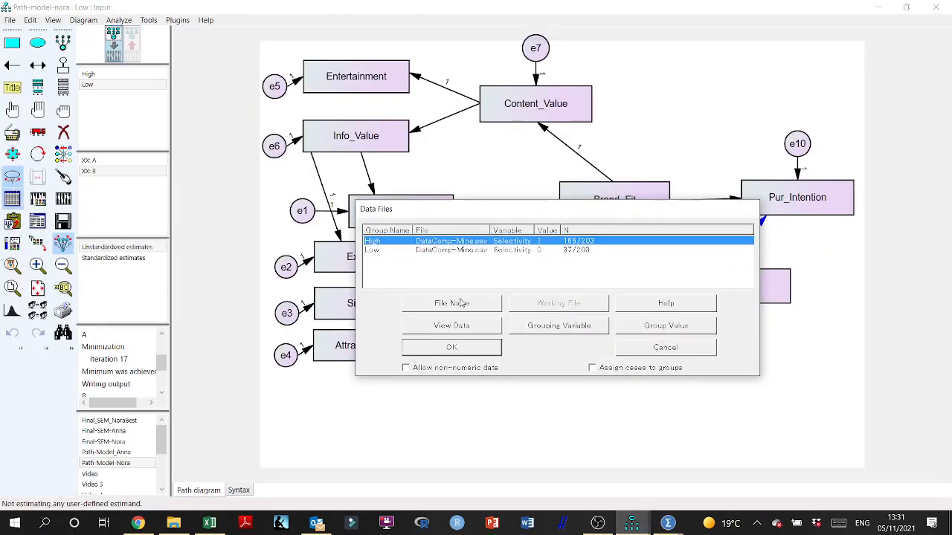
{"action": "left_click", "coordinate": [463, 303]}
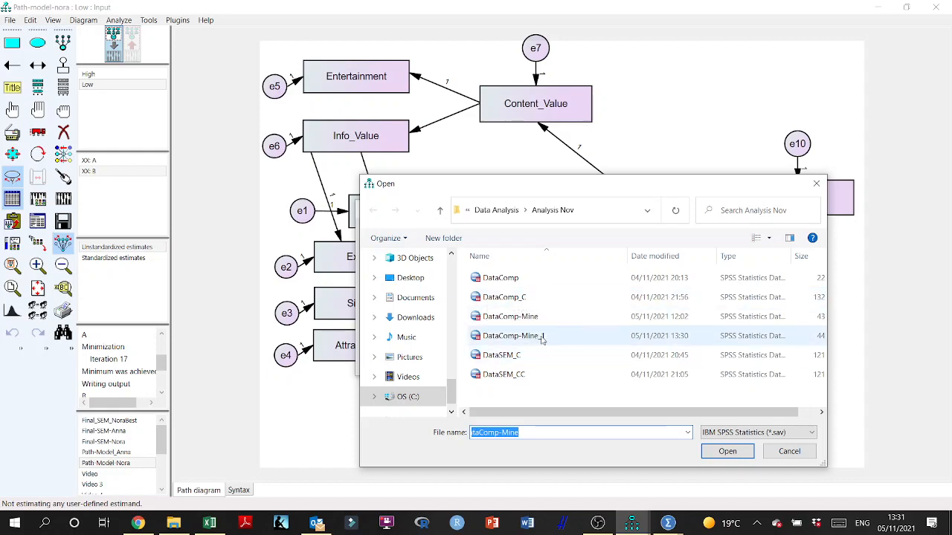
{"action": "left_click", "coordinate": [667, 522]}
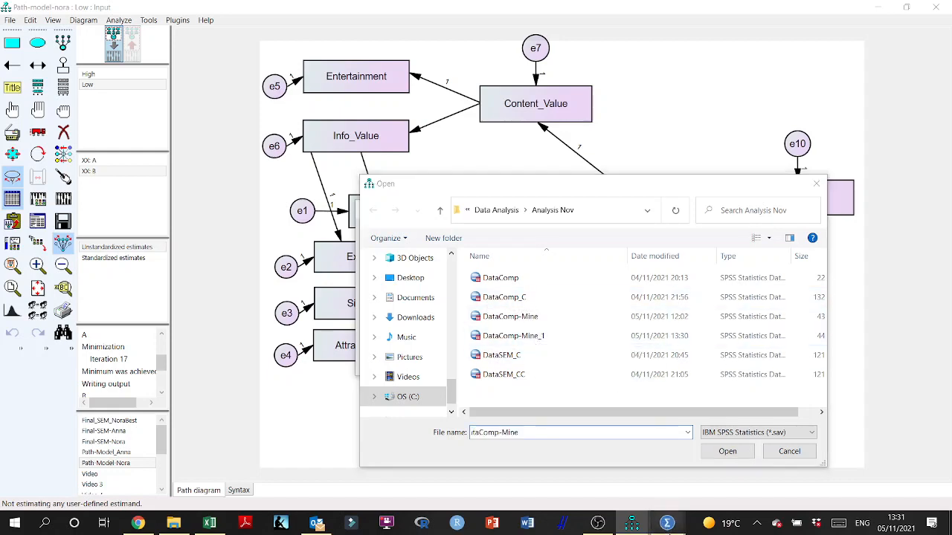
{"action": "left_click", "coordinate": [541, 337]}
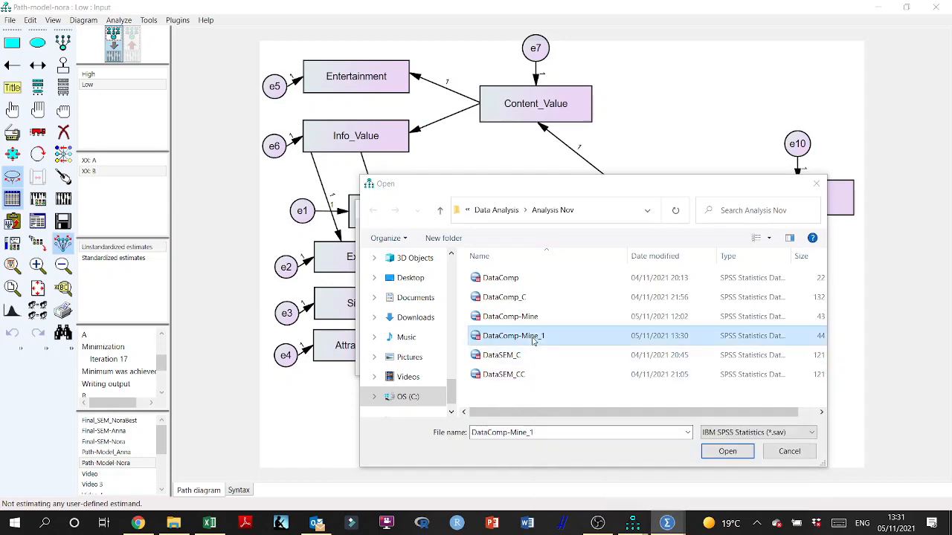
{"action": "left_click", "coordinate": [727, 451]}
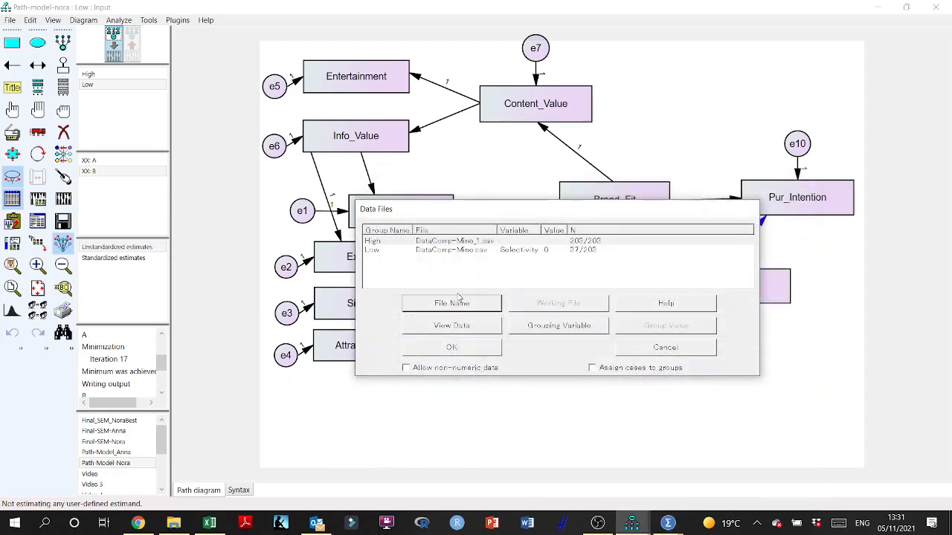
Set the data file of the Low group to DataComp-Mine_1.sav.
{"action": "left_click", "coordinate": [474, 251]}
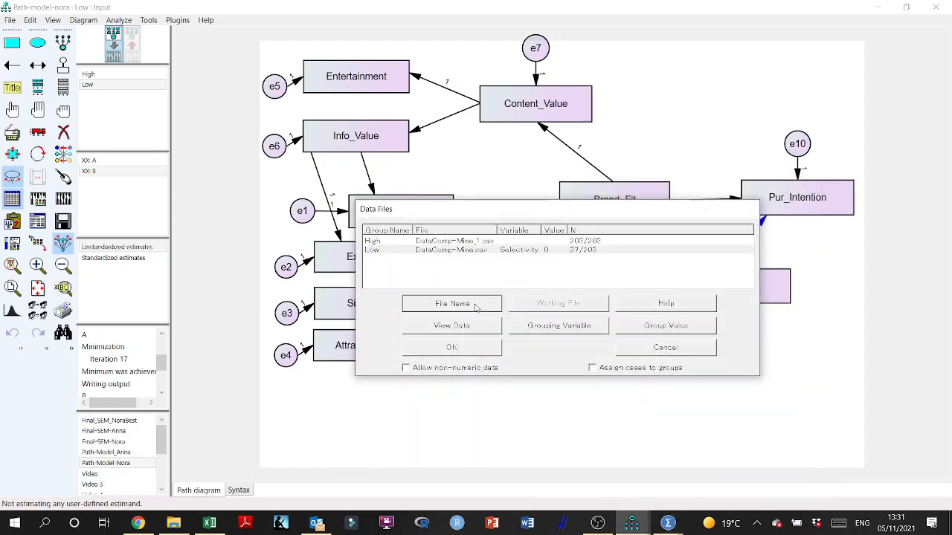
{"action": "left_click", "coordinate": [475, 305]}
{"action": "double_click", "coordinate": [531, 338]}
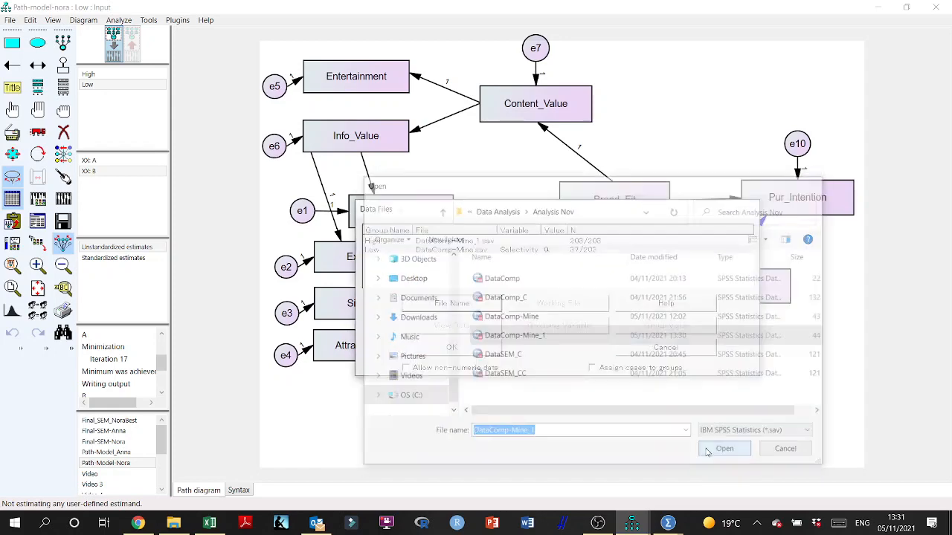
Set the Low group's grouping variable to HSHR with group value 1.
{"action": "left_click", "coordinate": [557, 327]}
{"action": "left_click", "coordinate": [462, 279]}
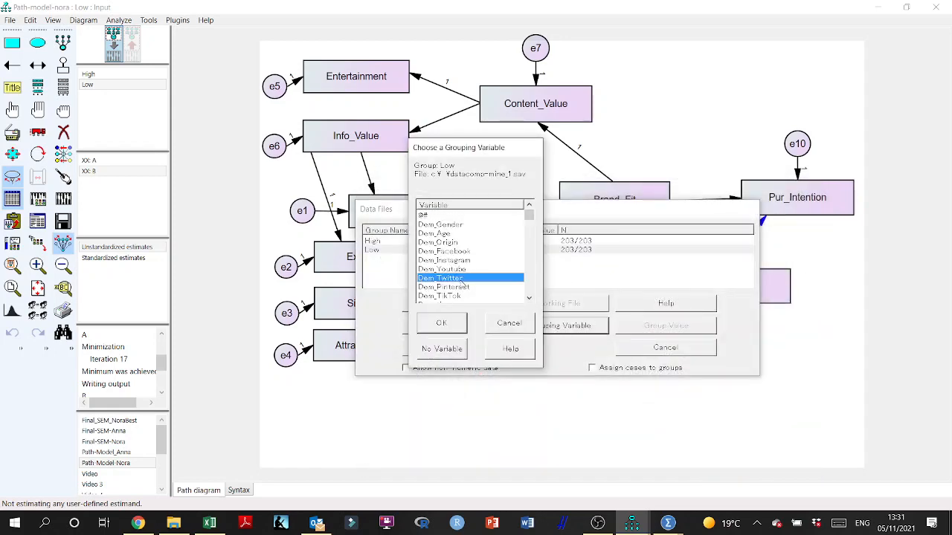
{"action": "scroll", "coordinate": [462, 283], "scroll_direction": "down", "scroll_amount": 10}
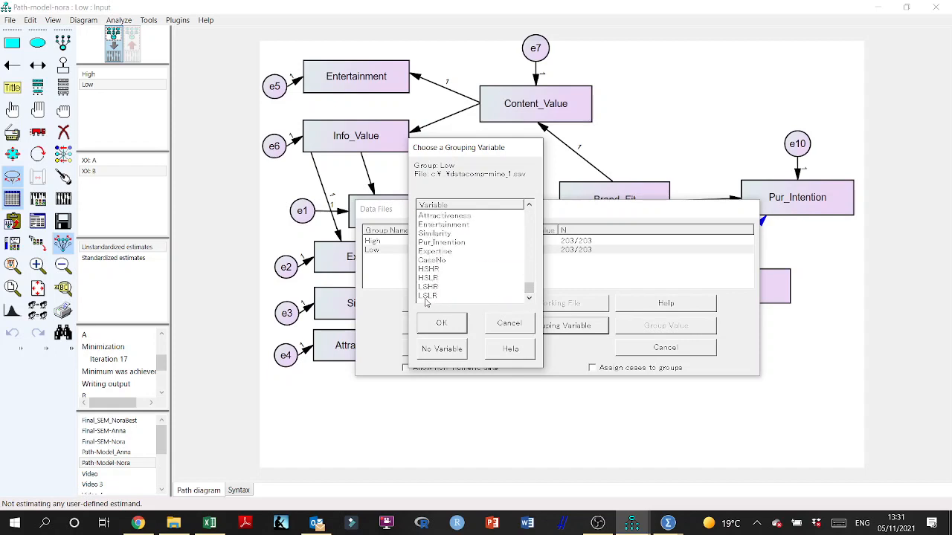
{"action": "left_click", "coordinate": [429, 269]}
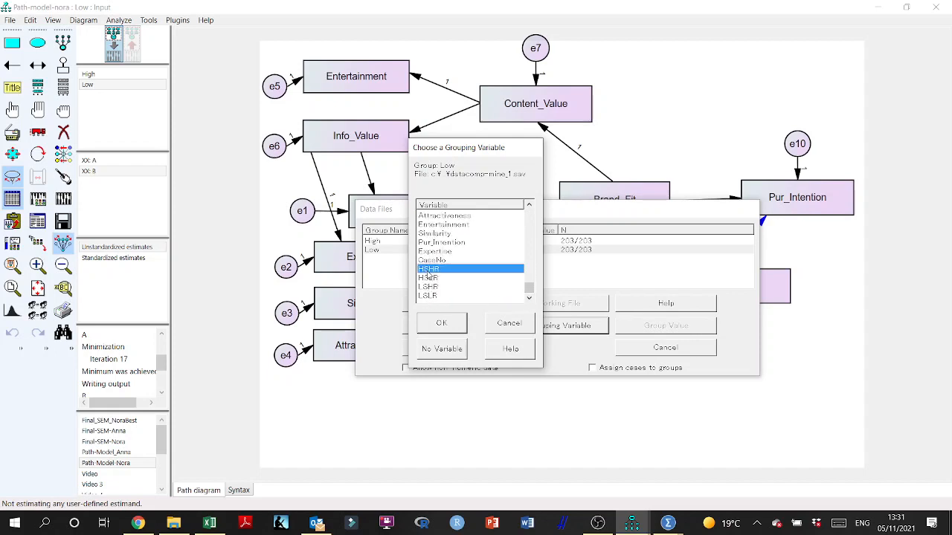
{"action": "left_click", "coordinate": [446, 324]}
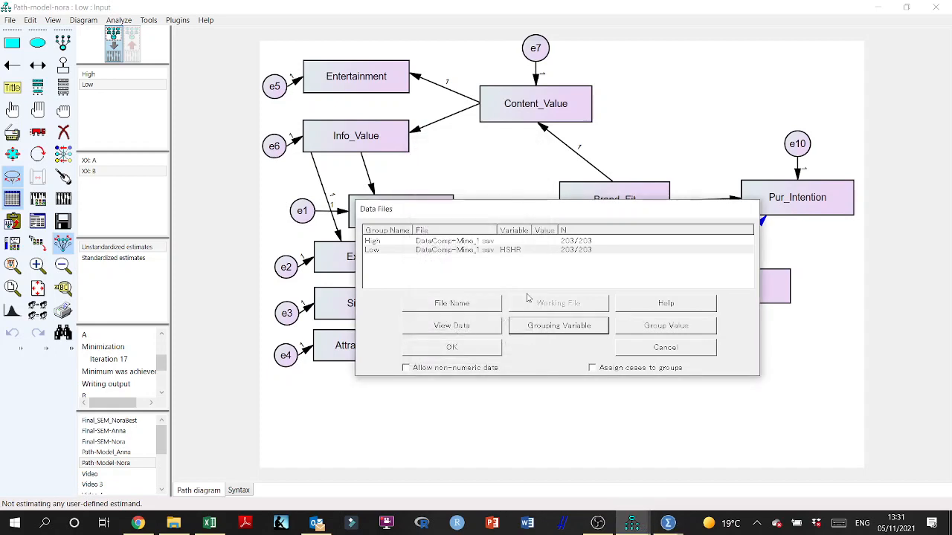
{"action": "left_click", "coordinate": [690, 328]}
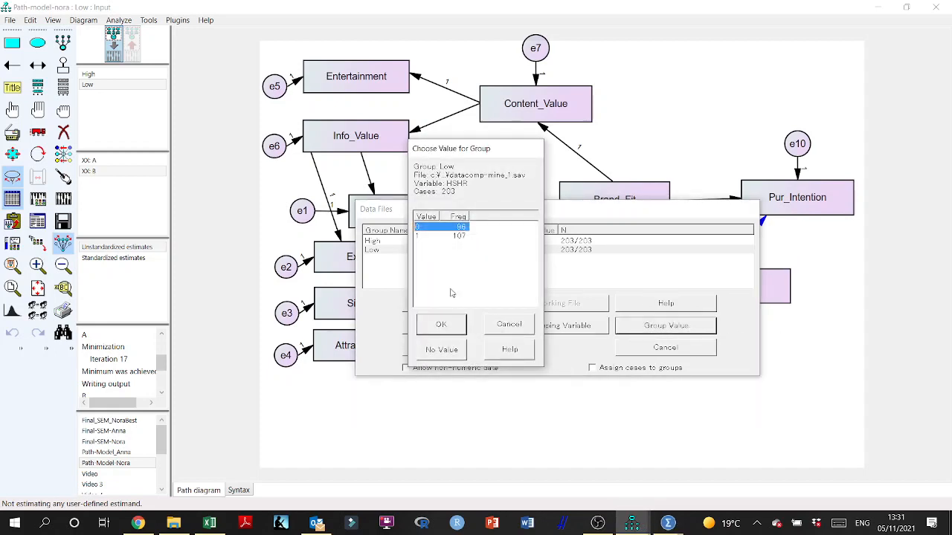
{"action": "left_click", "coordinate": [428, 236]}
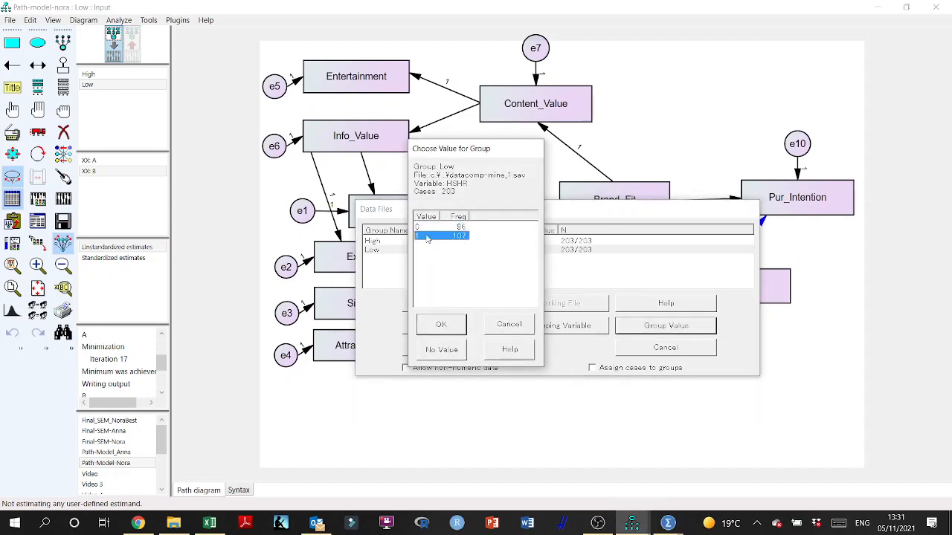
{"action": "left_click", "coordinate": [446, 324]}
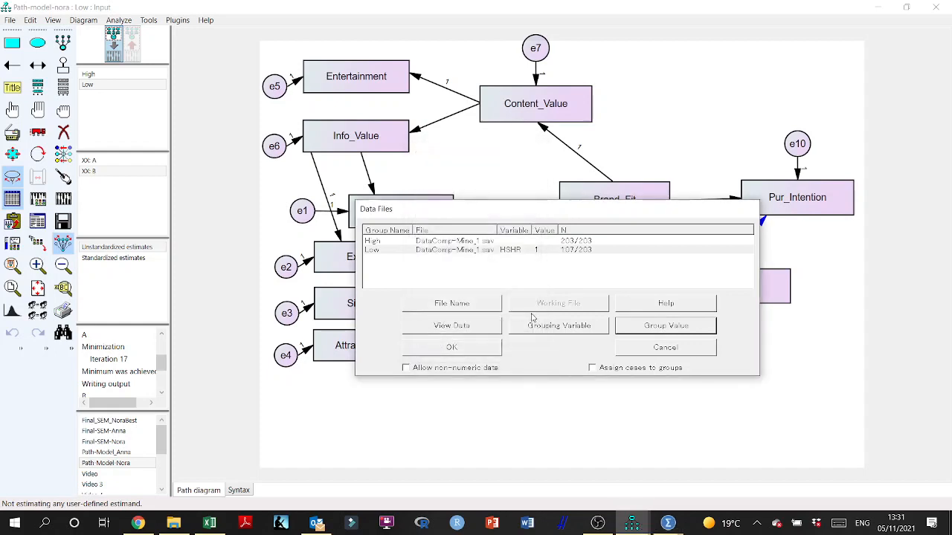
Set the High group's grouping variable to HSHR with group value 0 and accept the data file settings.
{"action": "left_click", "coordinate": [506, 243]}
{"action": "left_click", "coordinate": [546, 325]}
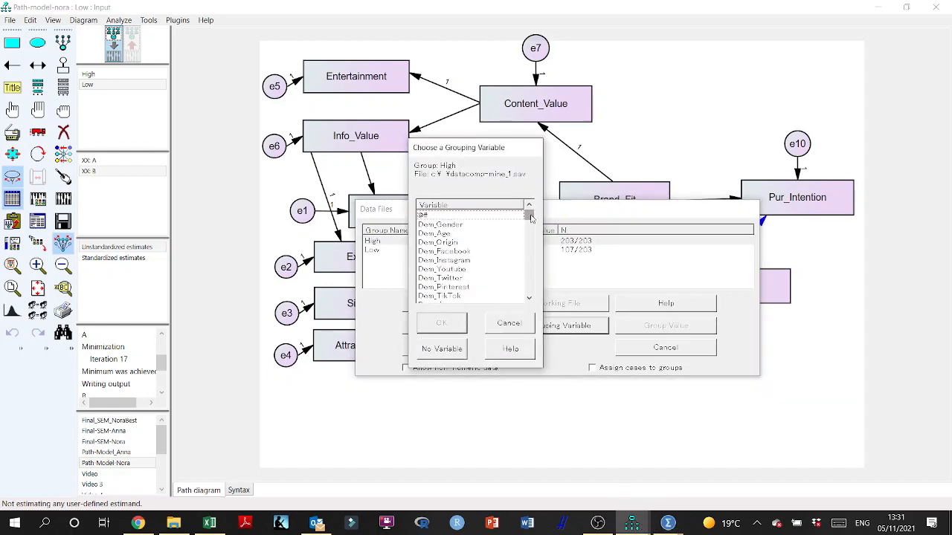
{"action": "left_click_drag", "start_coordinate": [528, 215], "coordinate": [528, 288]}
{"action": "left_click", "coordinate": [430, 270]}
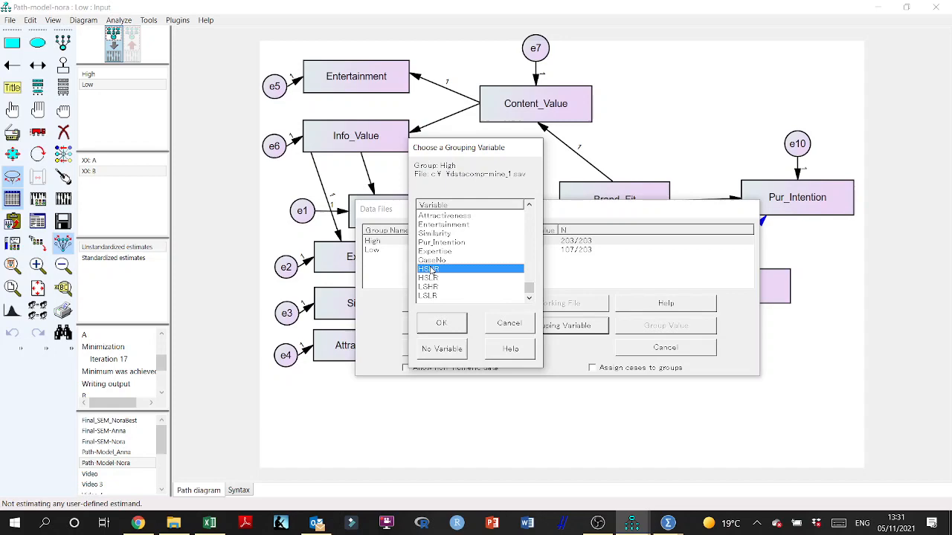
{"action": "left_click", "coordinate": [459, 328]}
{"action": "left_click", "coordinate": [672, 327]}
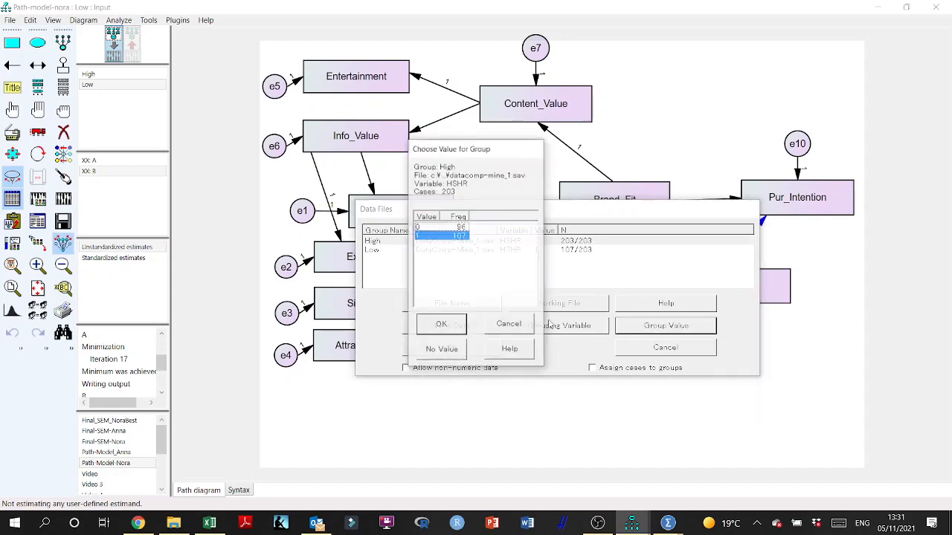
{"action": "left_click", "coordinate": [455, 227]}
{"action": "left_click", "coordinate": [432, 325]}
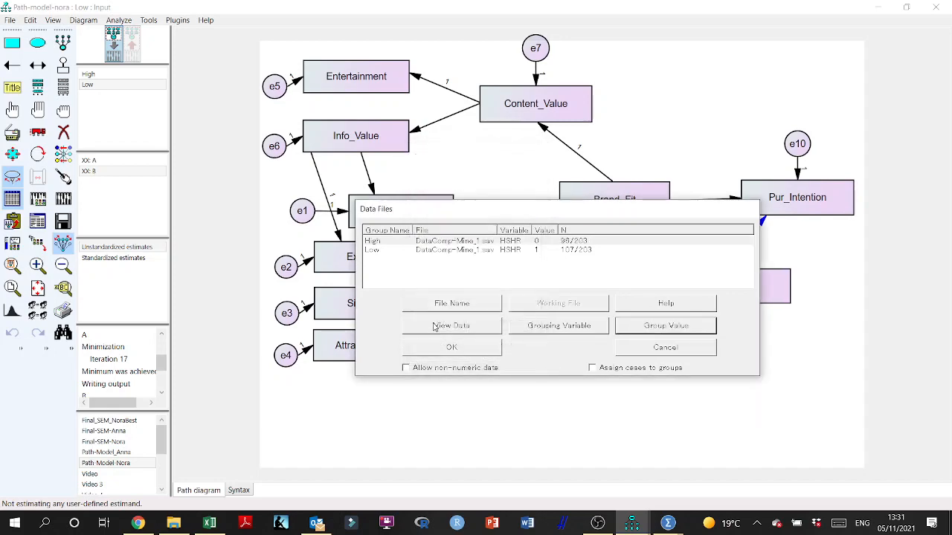
{"action": "left_click", "coordinate": [450, 345]}
Calculate the estimates for the two HSHR groups and dismiss the error messages.
{"action": "left_click", "coordinate": [63, 198]}
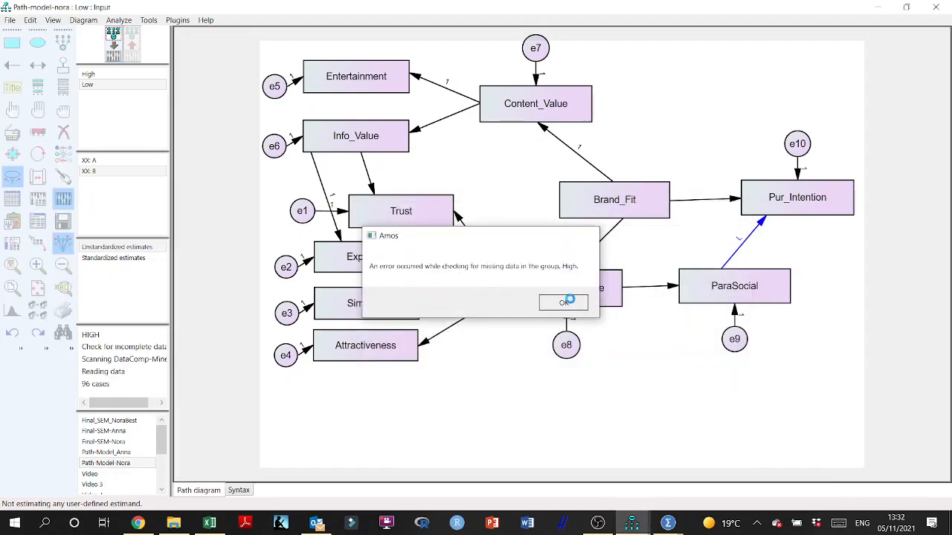
{"action": "left_click", "coordinate": [563, 302]}
{"action": "left_click", "coordinate": [579, 399]}
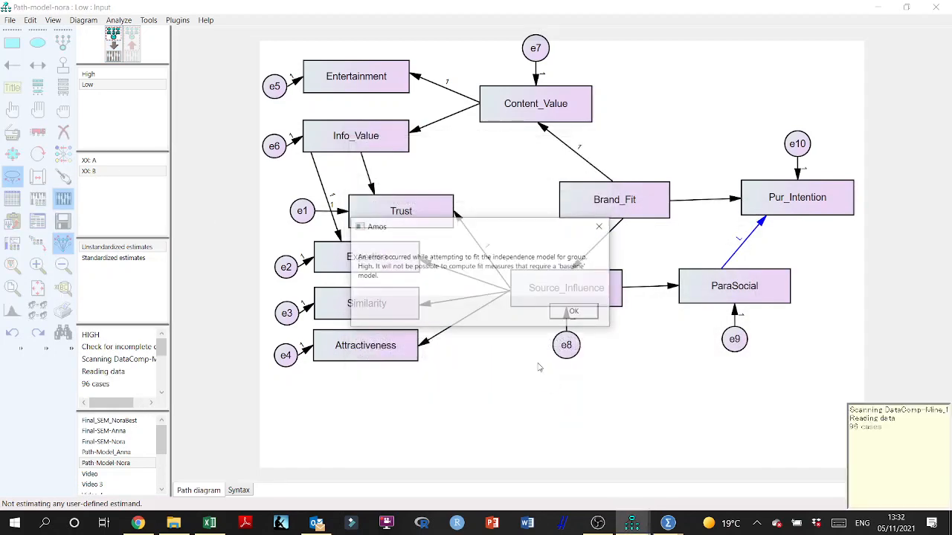
{"action": "left_click", "coordinate": [574, 310]}
{"action": "left_click", "coordinate": [554, 304]}
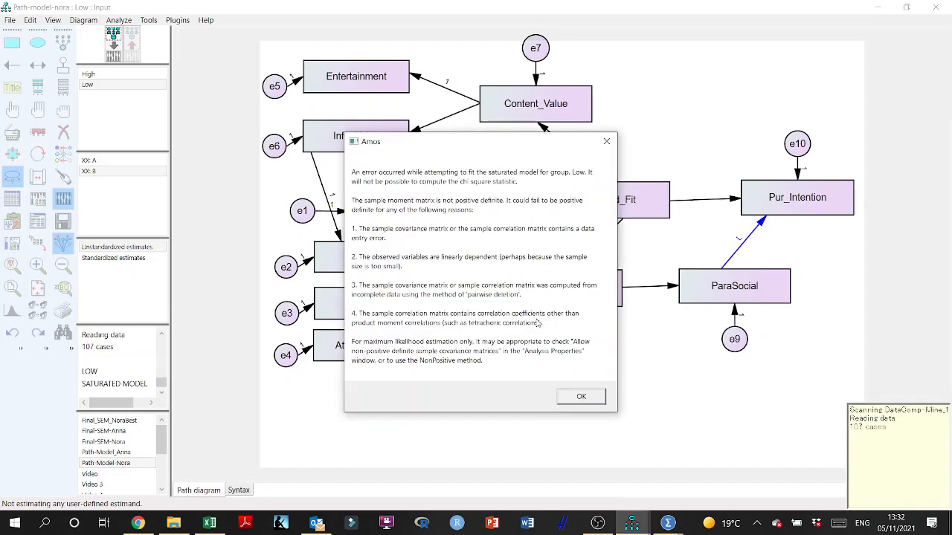
{"action": "left_click", "coordinate": [577, 397]}
{"action": "left_click", "coordinate": [571, 313]}
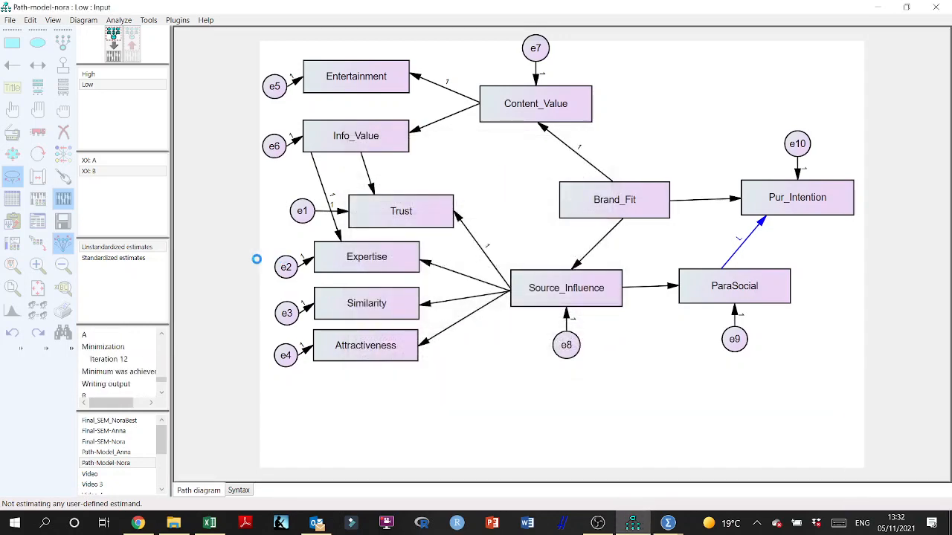
Examine the model comparison in the text output and the standardized regression weights of the Low group for model B.
{"action": "left_click", "coordinate": [37, 222]}
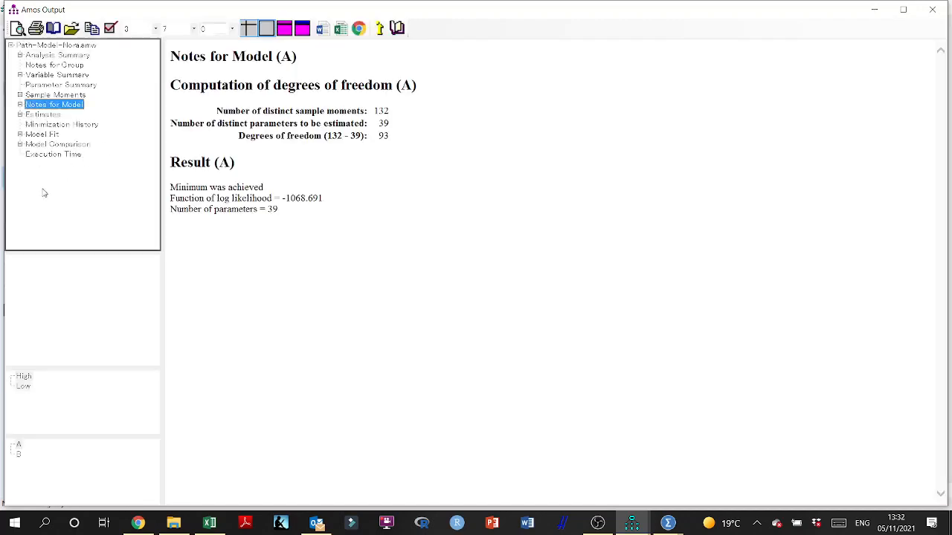
{"action": "left_click", "coordinate": [39, 145]}
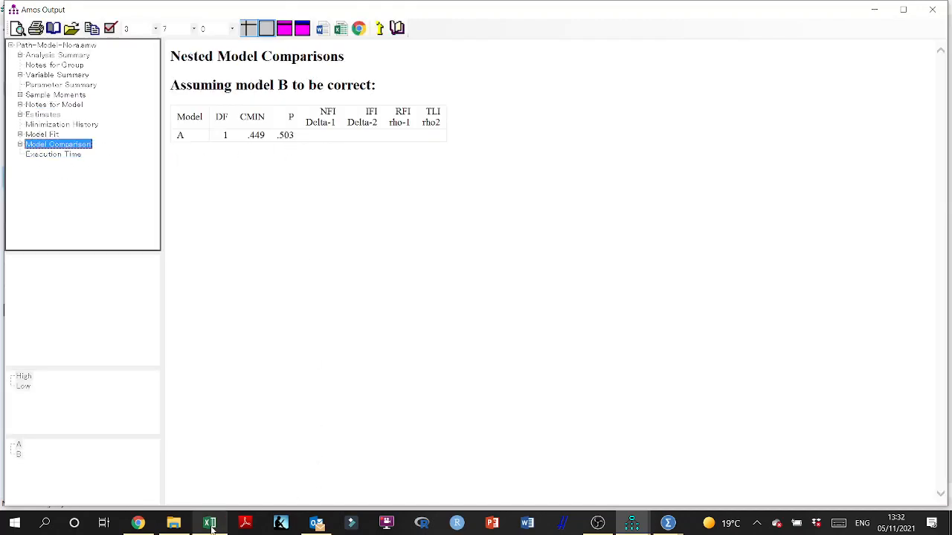
{"action": "left_click", "coordinate": [20, 115]}
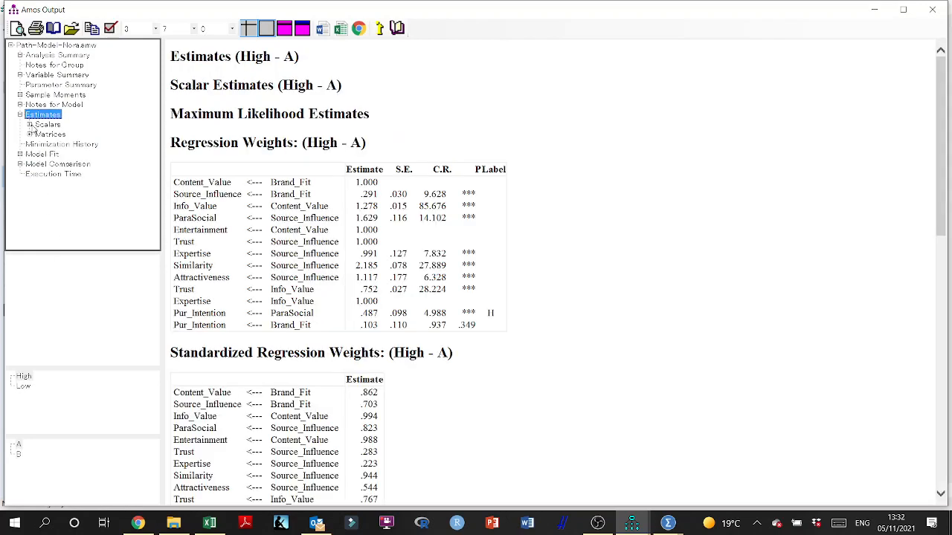
{"action": "left_click", "coordinate": [29, 124]}
{"action": "left_click", "coordinate": [74, 144]}
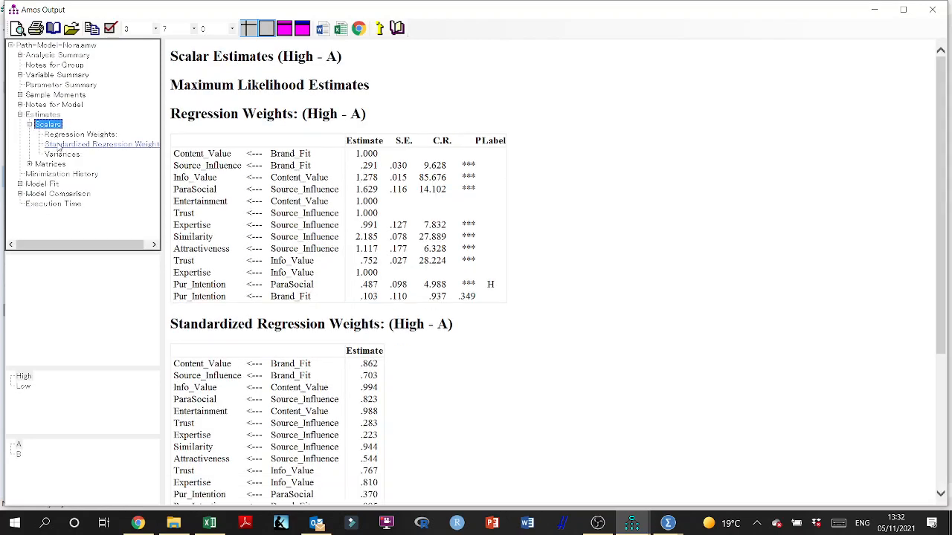
{"action": "left_click", "coordinate": [19, 454]}
{"action": "left_click", "coordinate": [25, 394]}
{"action": "left_click", "coordinate": [24, 387]}
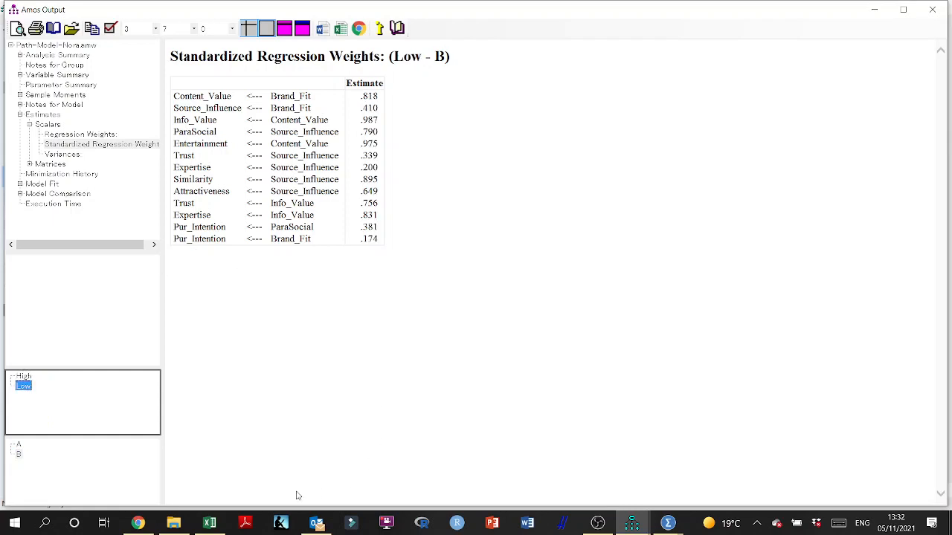
Switch to Excel and on Sheet2 enter the heading "selectivity and Recommendation" in M14 and the row label HSHR in M15.
{"action": "left_click", "coordinate": [210, 523]}
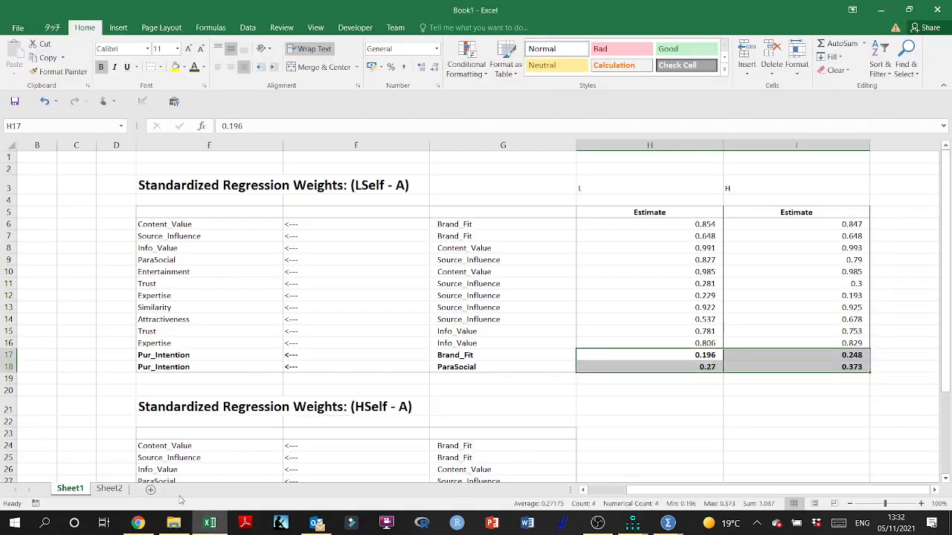
{"action": "left_click", "coordinate": [110, 489]}
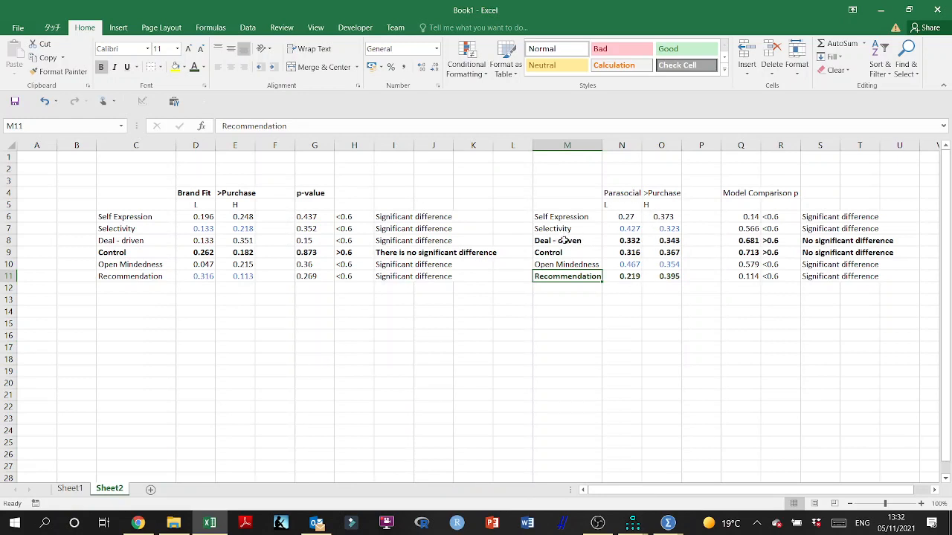
{"action": "left_click", "coordinate": [565, 307]}
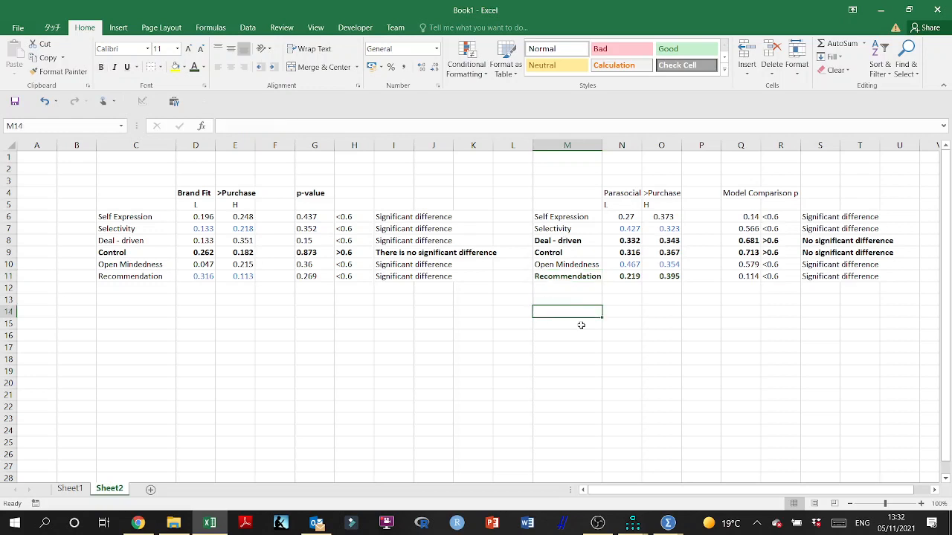
{"action": "type", "text": "selecti"}
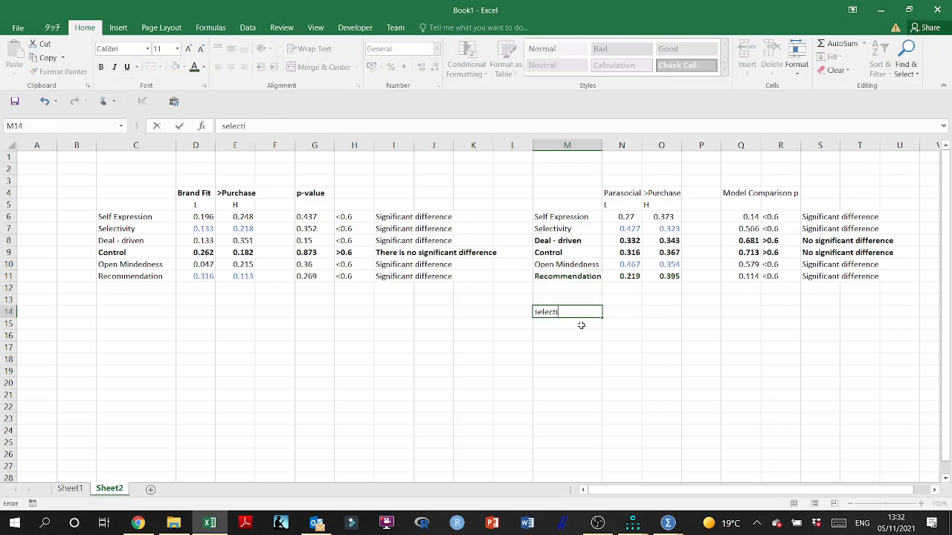
{"action": "type", "text": "vity and Recommendation"}
{"action": "key", "text": "Return"}
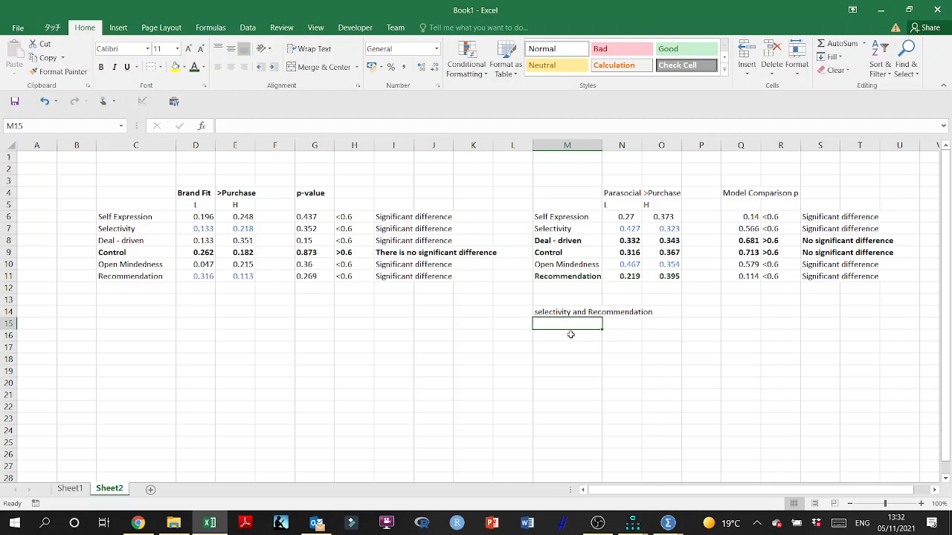
{"action": "type", "text": "HS"}
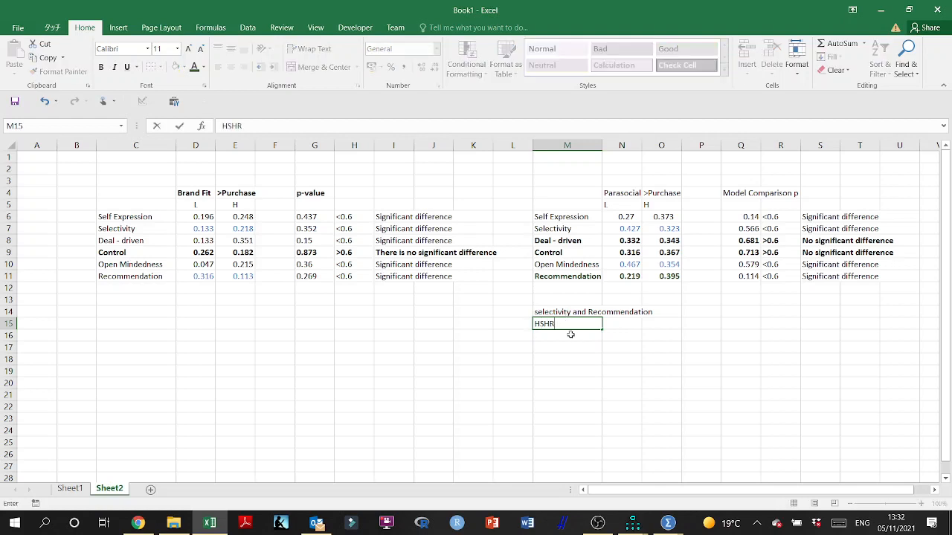
{"action": "type", "text": "HR"}
Enter 0.5 in Q15 as the HSHR row's model comparison p-value.
{"action": "left_click", "coordinate": [624, 328]}
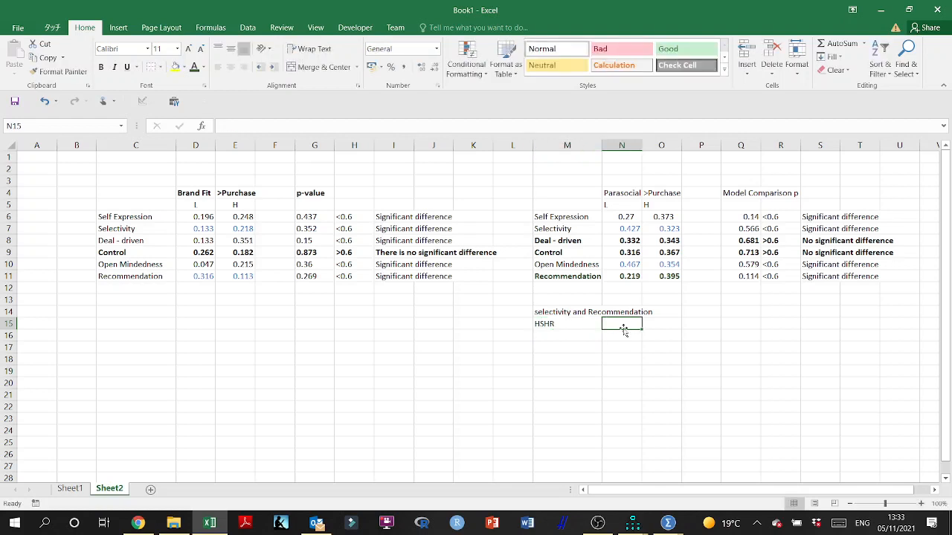
{"action": "left_click", "coordinate": [742, 325]}
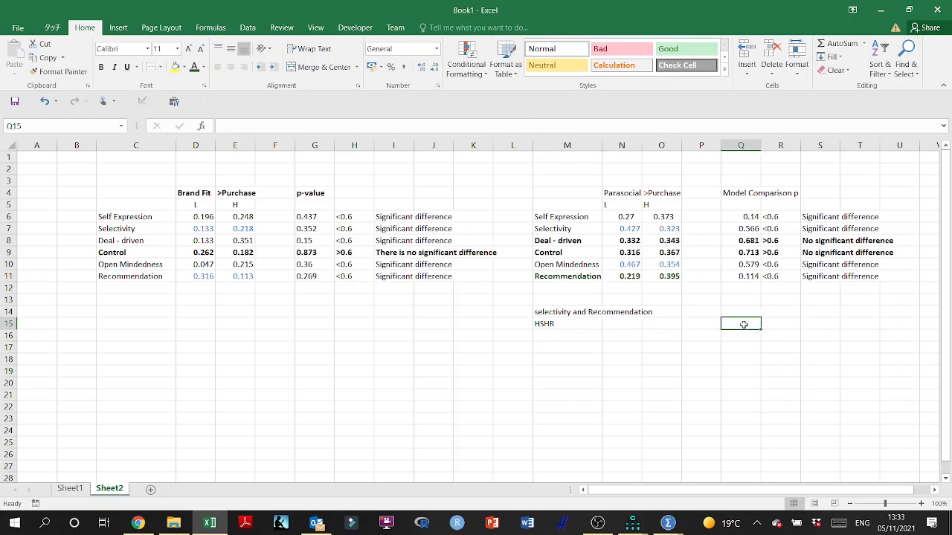
{"action": "type", "text": "0."}
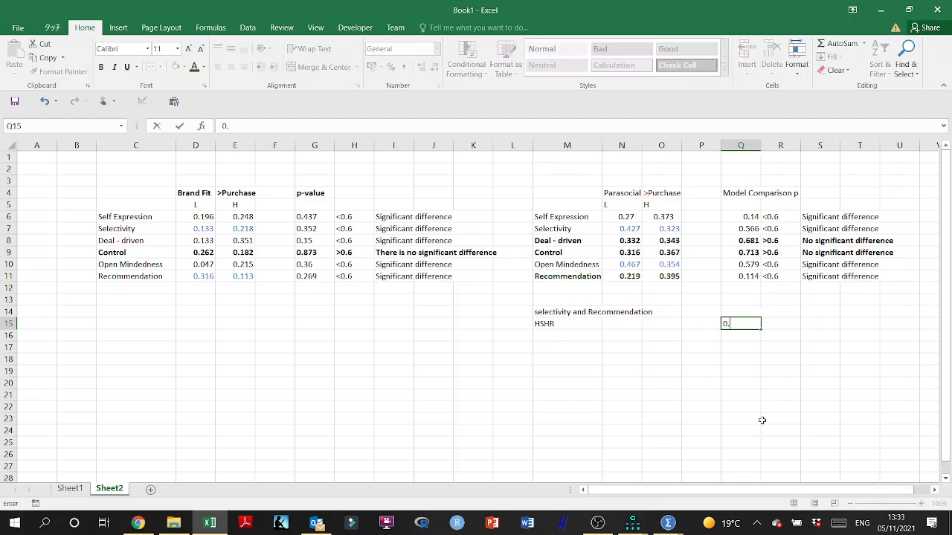
{"action": "type", "text": "5"}
Switch to the Amos output and view the High group's standardized regression weights for model B.
{"action": "left_click", "coordinate": [632, 523]}
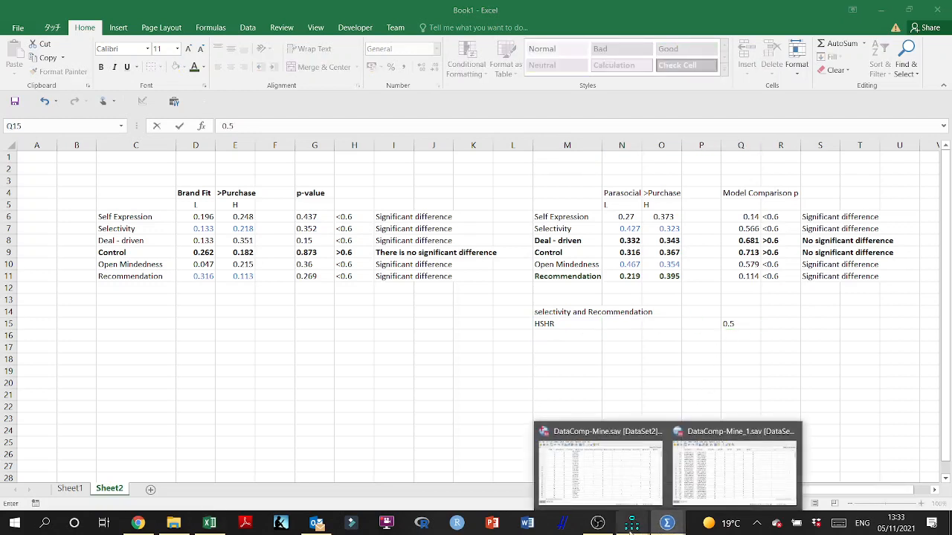
{"action": "left_click", "coordinate": [654, 490]}
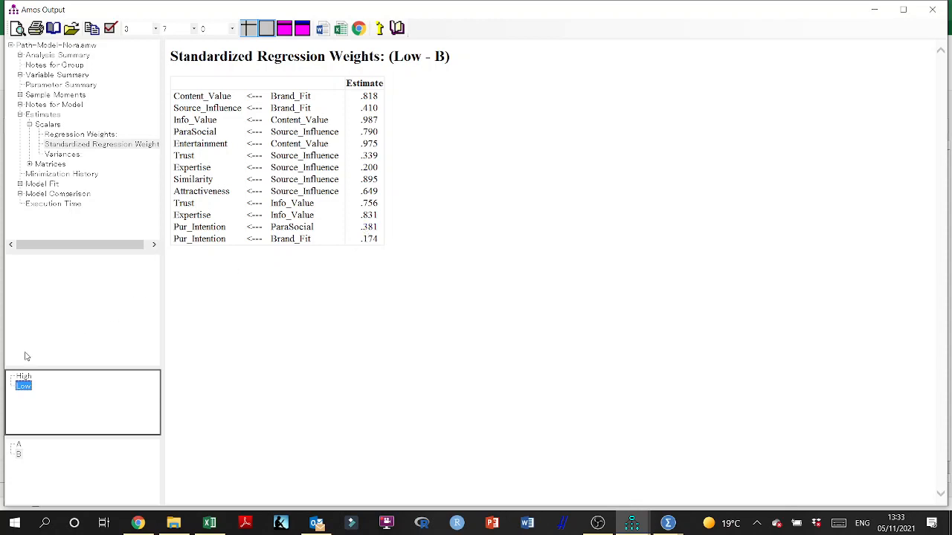
{"action": "left_click", "coordinate": [24, 376]}
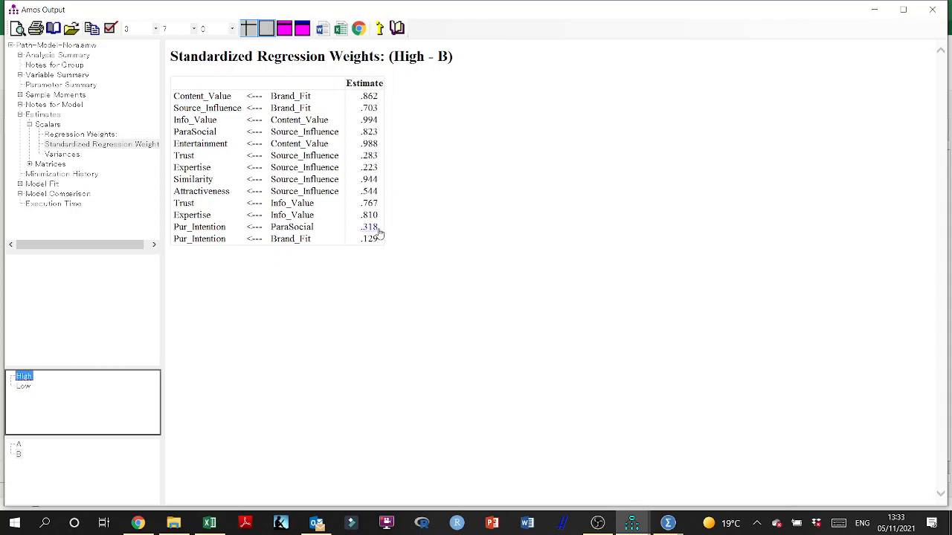
Switch to Excel and enter the HSHR row's Parasocial > Purchase estimates, 0.381 in N15 and 0.318 in O15.
{"action": "left_click", "coordinate": [209, 523]}
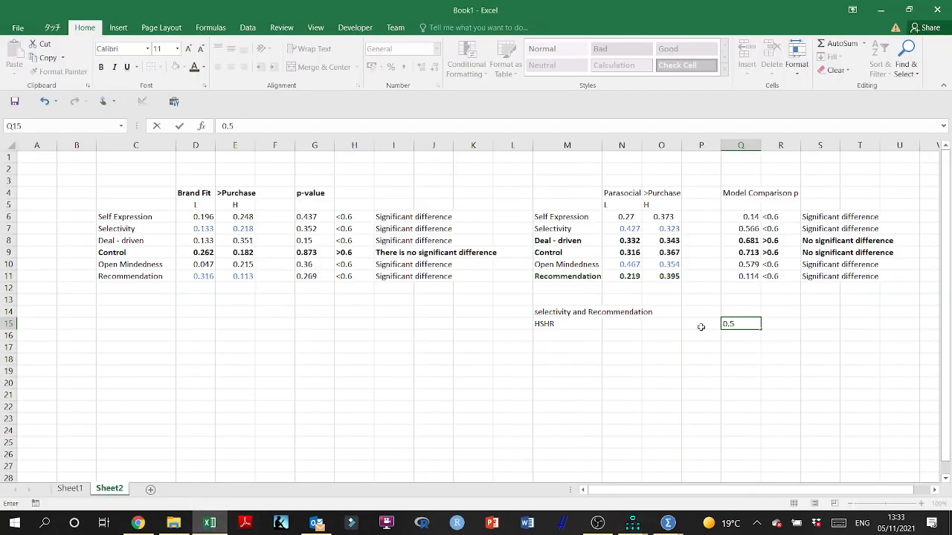
{"action": "left_click", "coordinate": [663, 326]}
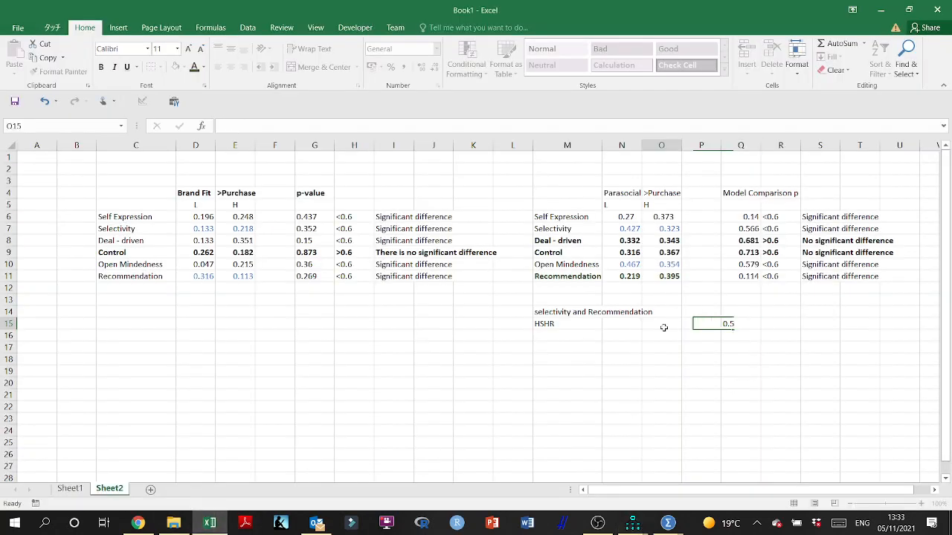
{"action": "left_click", "coordinate": [623, 324]}
{"action": "type", "text": "0."}
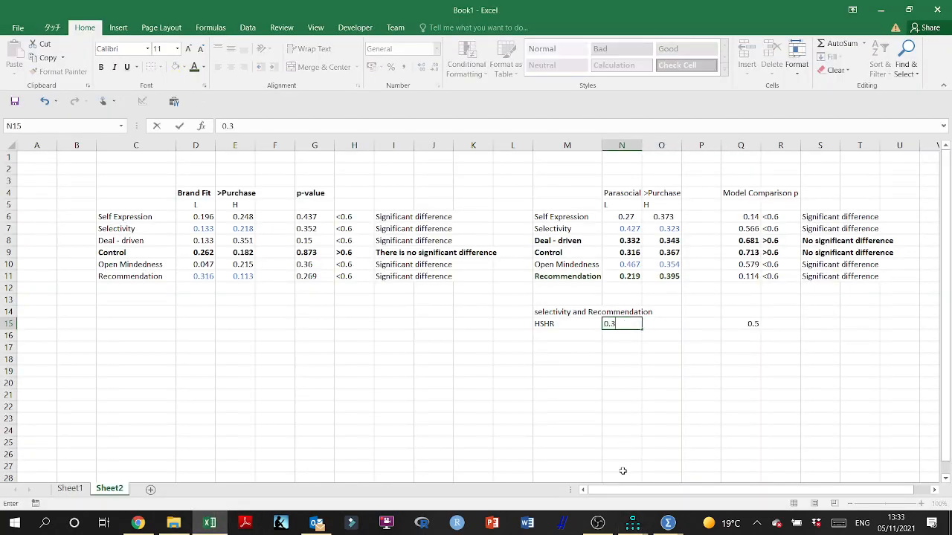
{"action": "type", "text": "381"}
{"action": "key", "text": "Tab"}
{"action": "type", "text": "0.3"}
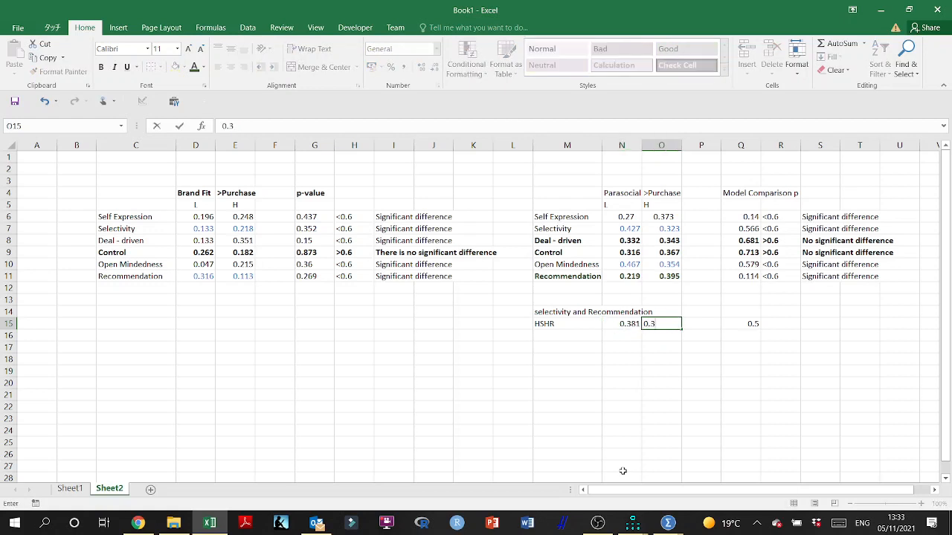
{"action": "key", "text": "Tab"}
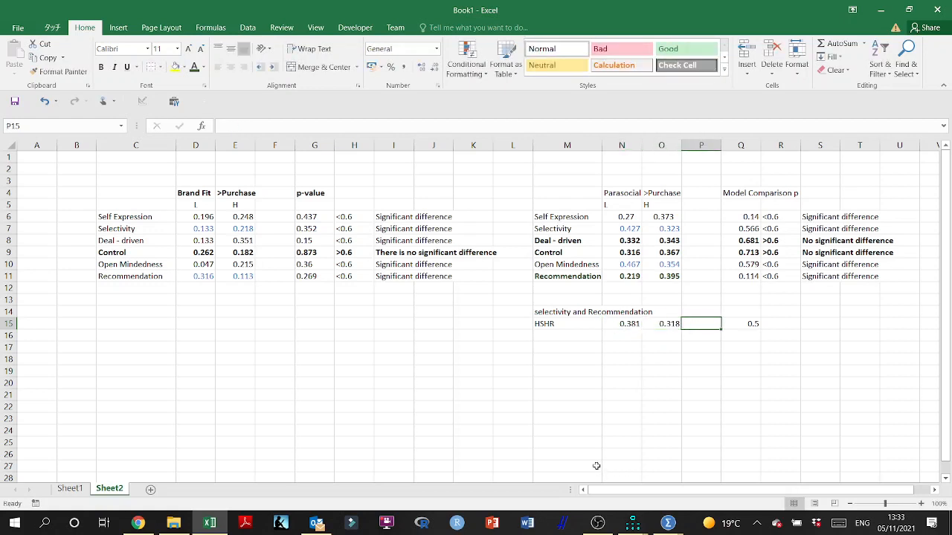
{"action": "left_click", "coordinate": [667, 324]}
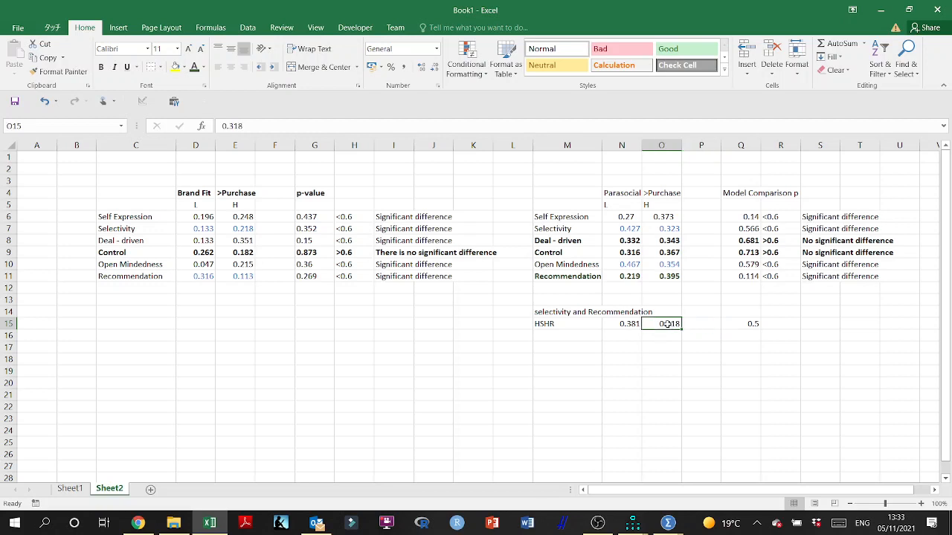
{"action": "left_click", "coordinate": [628, 330]}
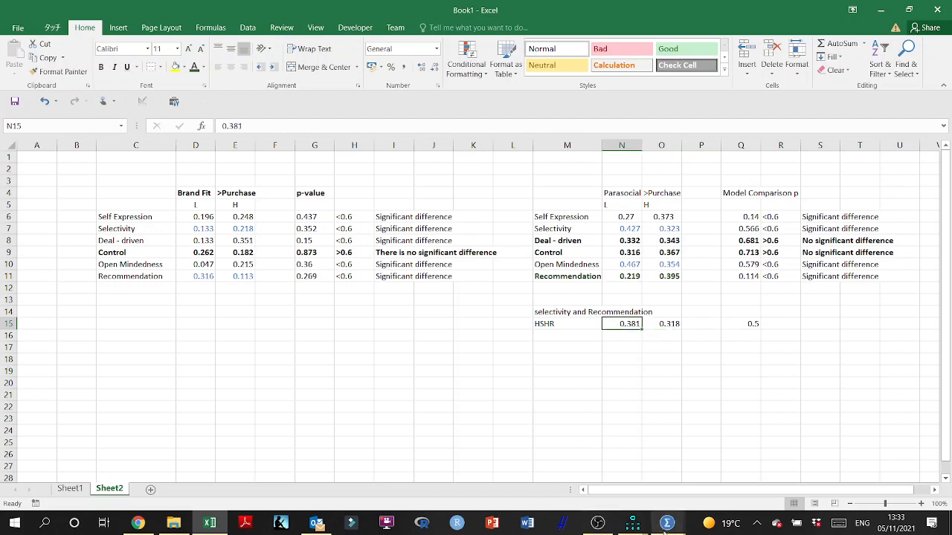
Check the model comparison in the Amos output and set the HSHR row's p-value in Excel cell Q15 to 0.503.
{"action": "left_click", "coordinate": [632, 524]}
{"action": "left_click", "coordinate": [661, 491]}
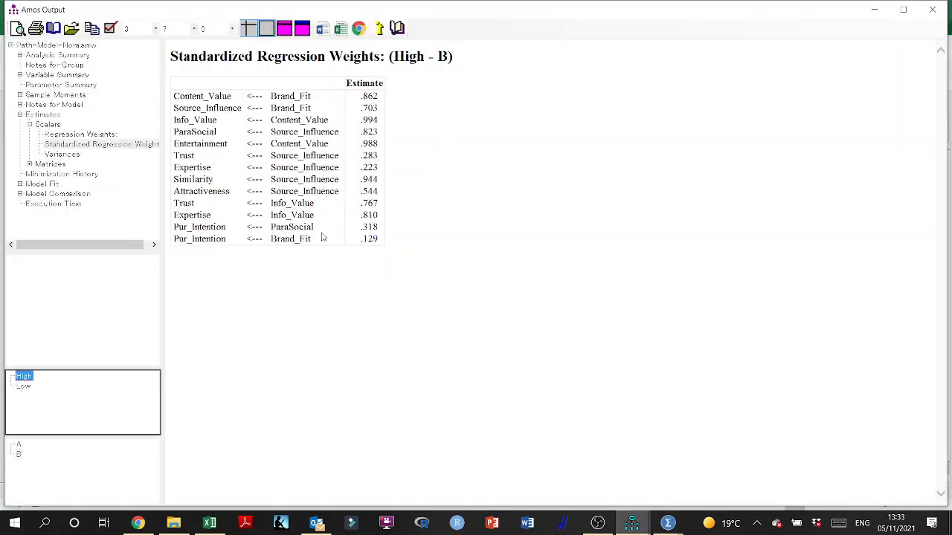
{"action": "left_click", "coordinate": [58, 193]}
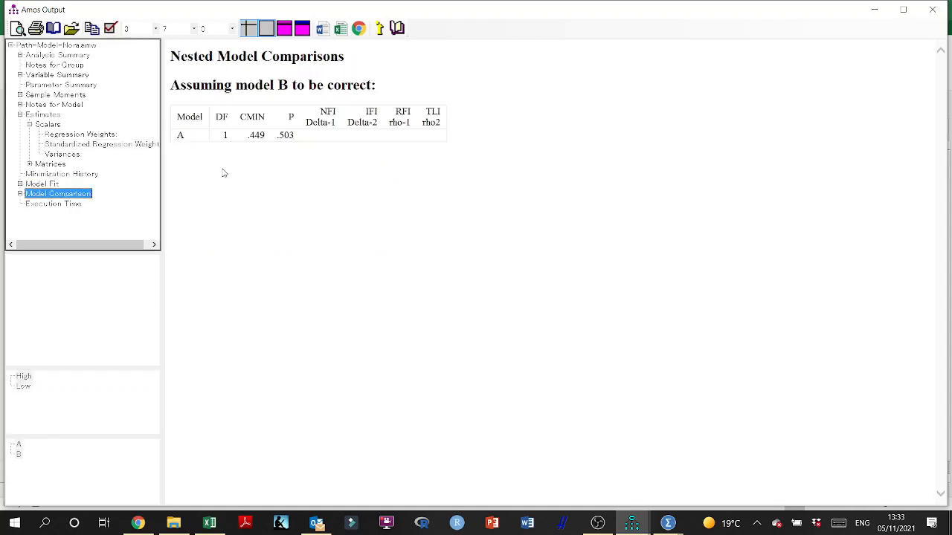
{"action": "left_click", "coordinate": [209, 524]}
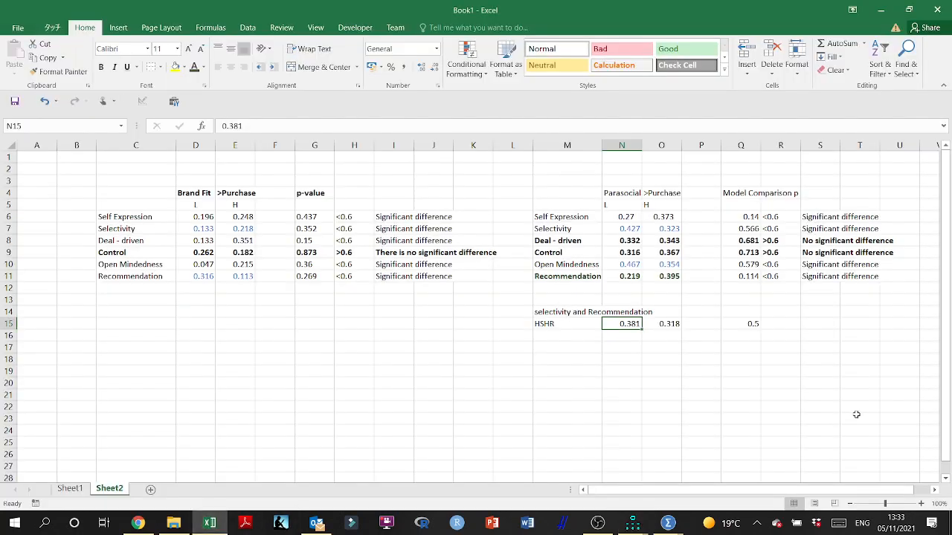
{"action": "left_click", "coordinate": [756, 325]}
{"action": "key", "text": "F2"}
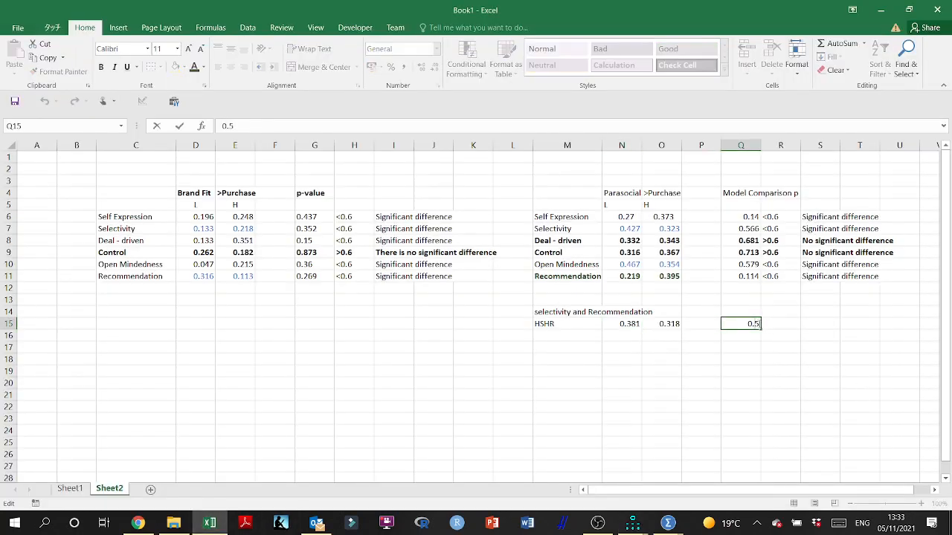
{"action": "type", "text": "03"}
{"action": "left_click", "coordinate": [781, 365]}
Minimize Excel, close the Amos output and open the data file settings of the path model.
{"action": "left_click", "coordinate": [880, 9]}
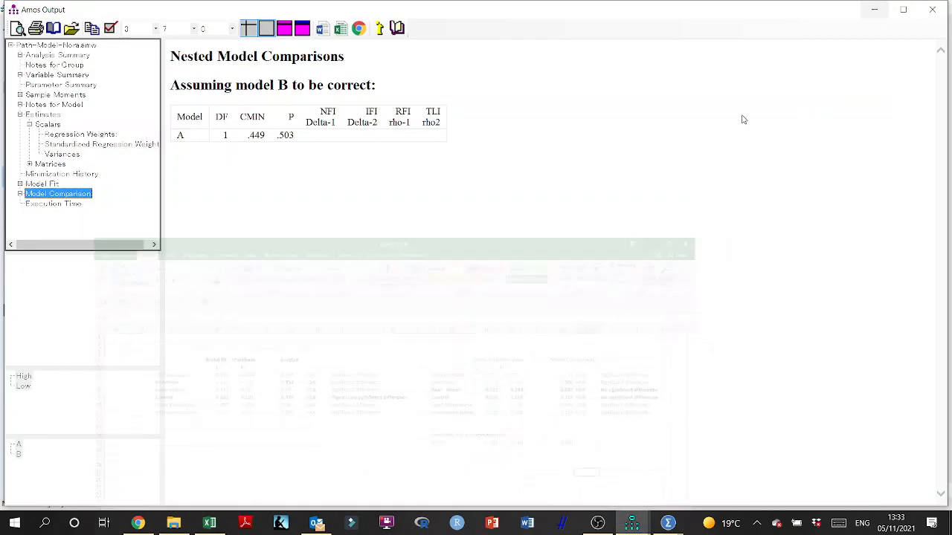
{"action": "left_click", "coordinate": [932, 10]}
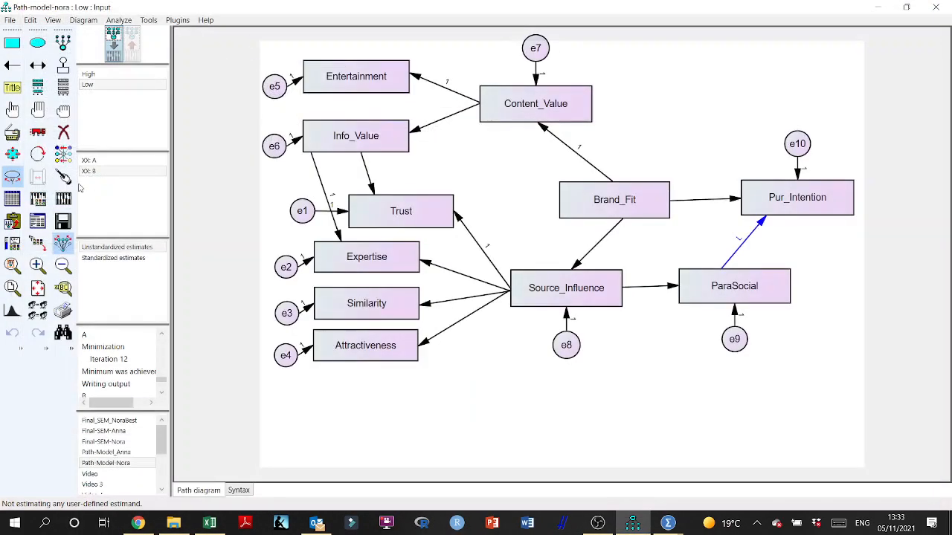
{"action": "left_click", "coordinate": [38, 199]}
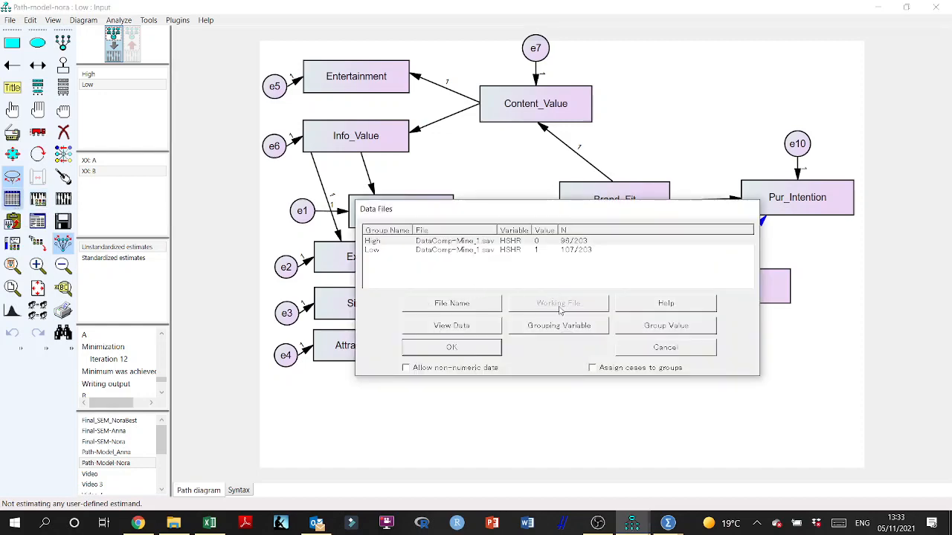
Try LSLR as the High group's grouping variable.
{"action": "left_click", "coordinate": [574, 328]}
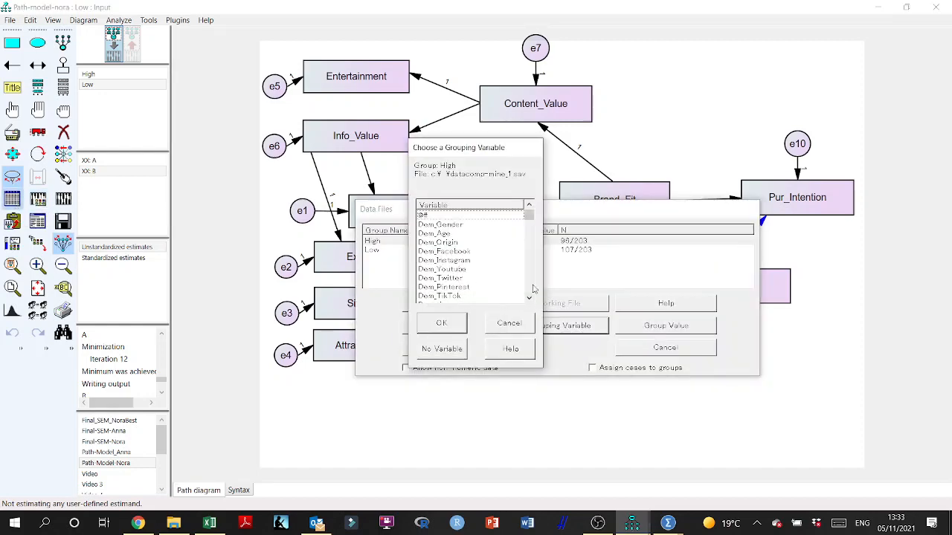
{"action": "left_click", "coordinate": [466, 278]}
{"action": "key", "text": "h"}
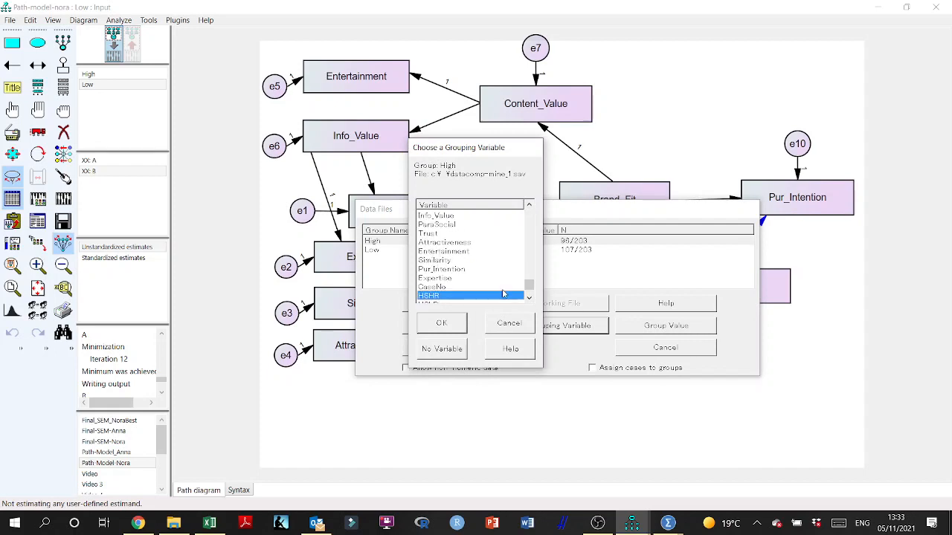
{"action": "left_click", "coordinate": [529, 299]}
{"action": "left_click", "coordinate": [431, 295]}
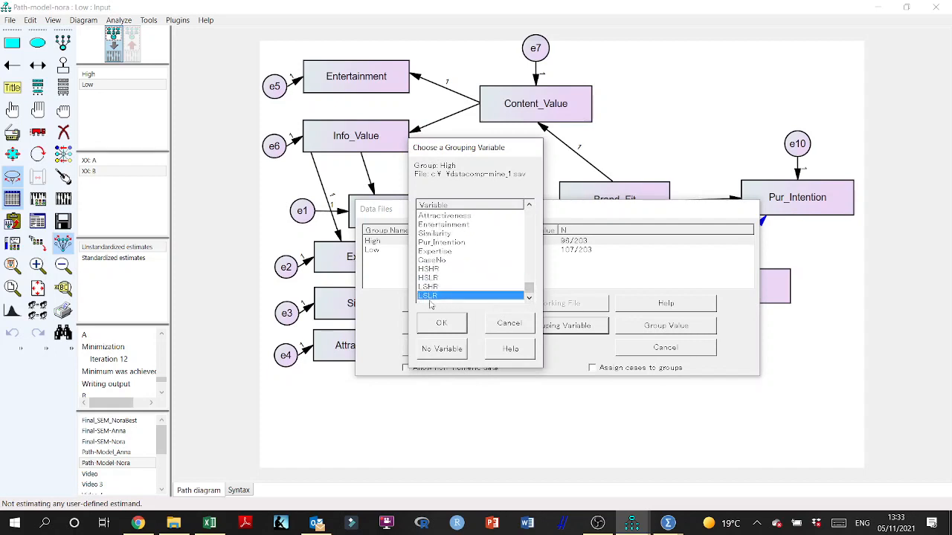
{"action": "left_click", "coordinate": [442, 323]}
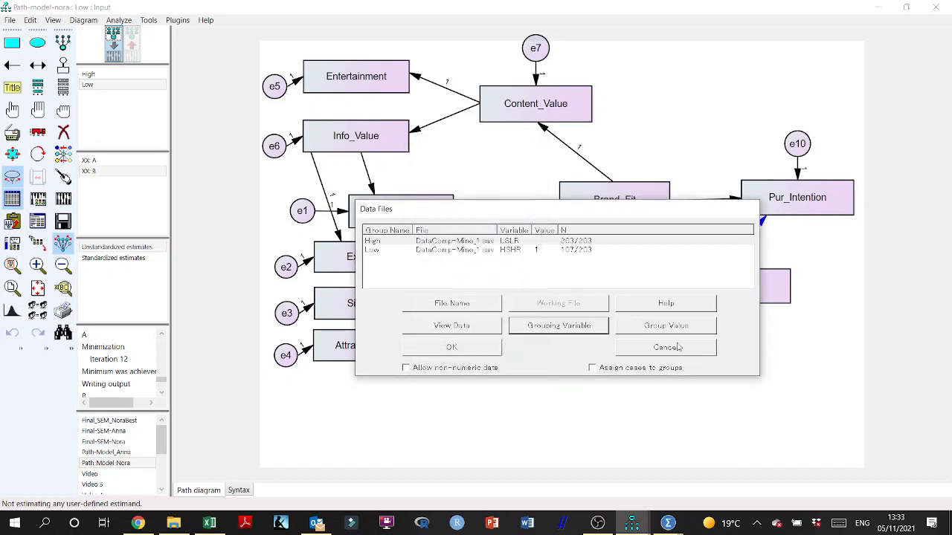
{"action": "left_click", "coordinate": [585, 331]}
{"action": "key", "text": "h"}
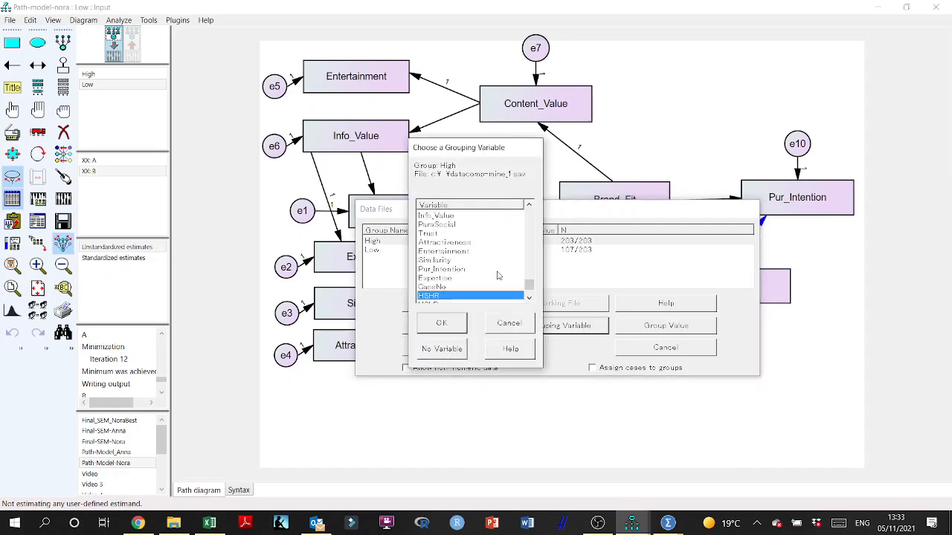
{"action": "left_click_drag", "start_coordinate": [529, 286], "coordinate": [529, 291]}
{"action": "left_click", "coordinate": [435, 301]}
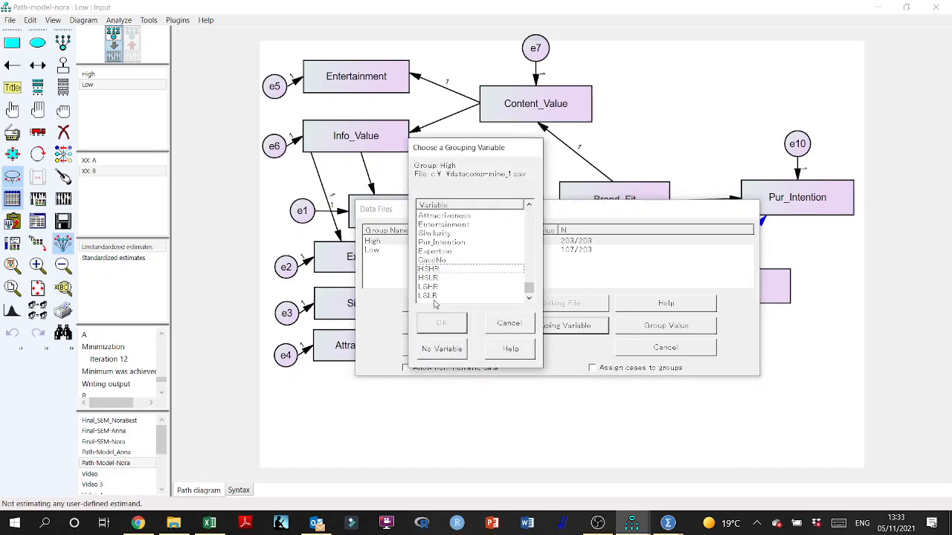
{"action": "left_click", "coordinate": [433, 297]}
{"action": "left_click", "coordinate": [441, 321]}
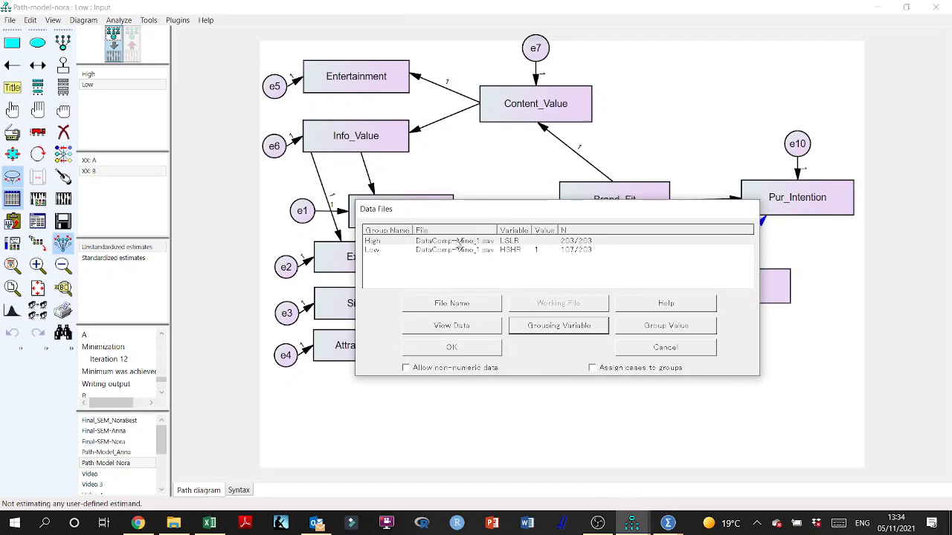
Set the High group's LSLR value to 1 and the Low group's HSHR value to 0.
{"action": "left_click", "coordinate": [451, 244]}
{"action": "left_click", "coordinate": [652, 331]}
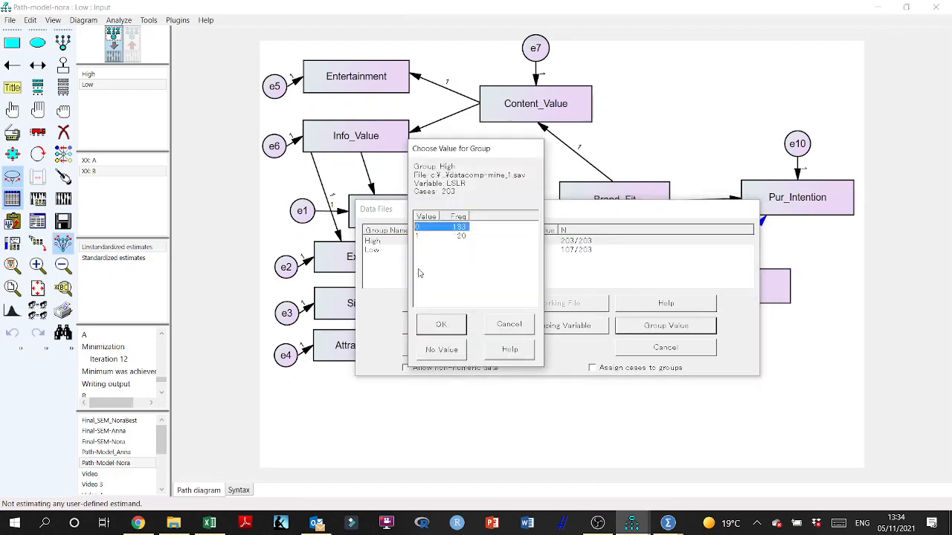
{"action": "left_click", "coordinate": [422, 236]}
{"action": "left_click", "coordinate": [438, 324]}
{"action": "left_click", "coordinate": [494, 251]}
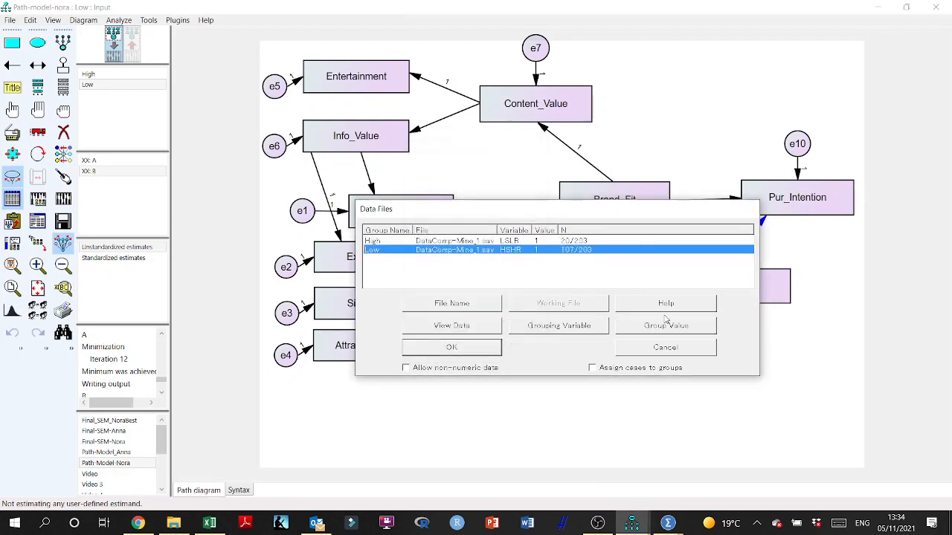
{"action": "left_click", "coordinate": [666, 325]}
{"action": "left_click", "coordinate": [445, 227]}
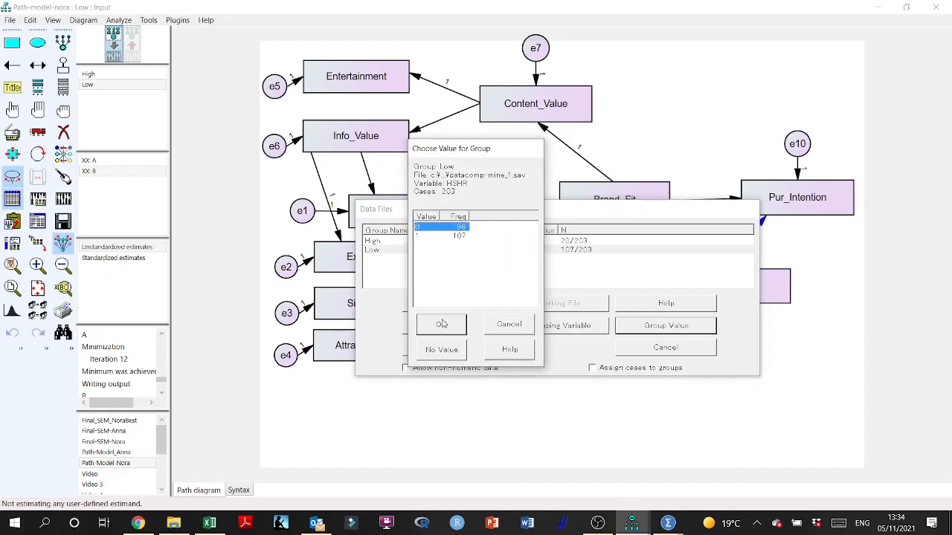
{"action": "left_click", "coordinate": [442, 325]}
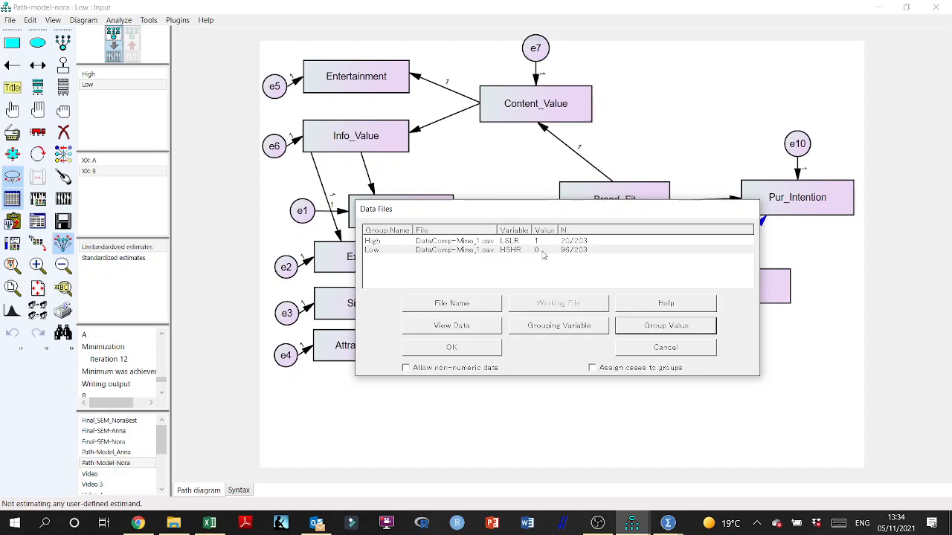
Reassign HSHR as the Low group's grouping variable.
{"action": "left_click", "coordinate": [543, 323]}
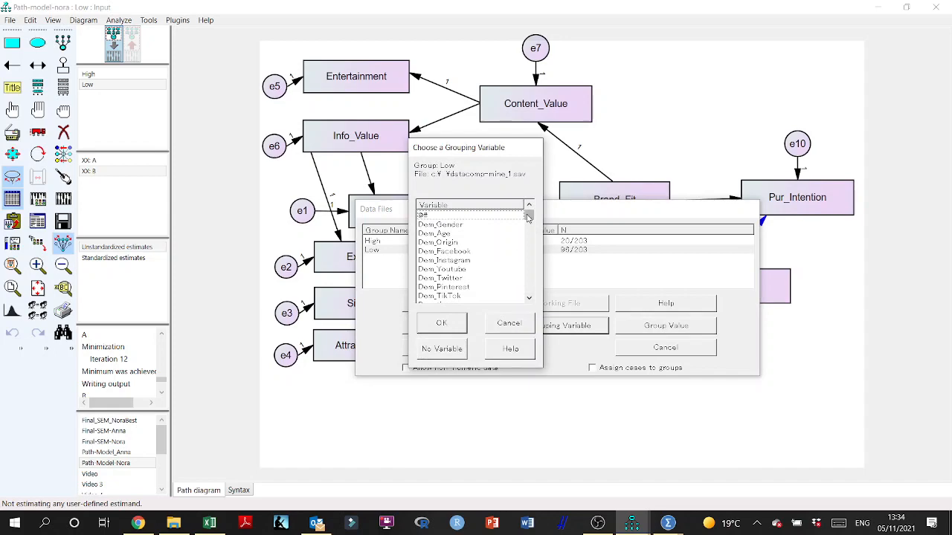
{"action": "left_click_drag", "start_coordinate": [528, 216], "coordinate": [528, 298]}
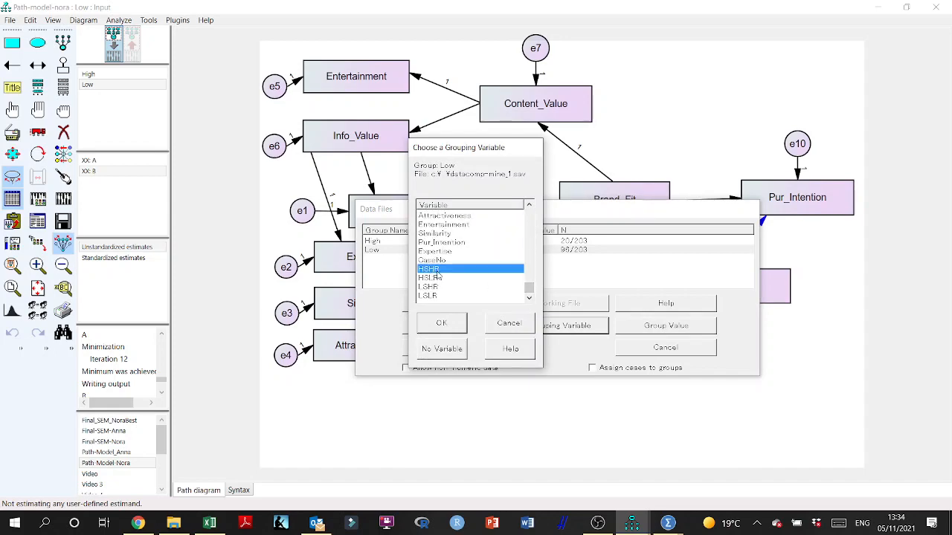
{"action": "left_click", "coordinate": [441, 324]}
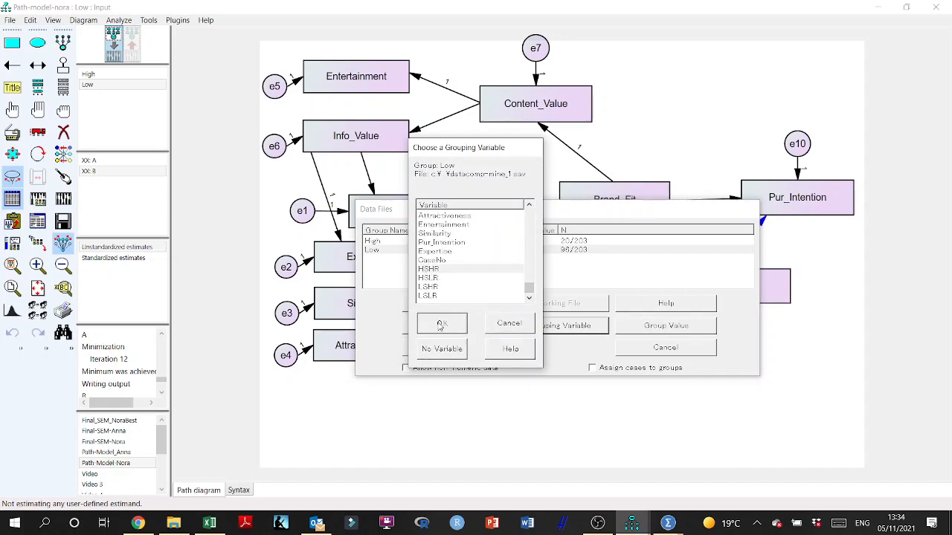
Assign HSHR as the High group's grouping variable and set its group value to 1.
{"action": "left_click", "coordinate": [516, 242]}
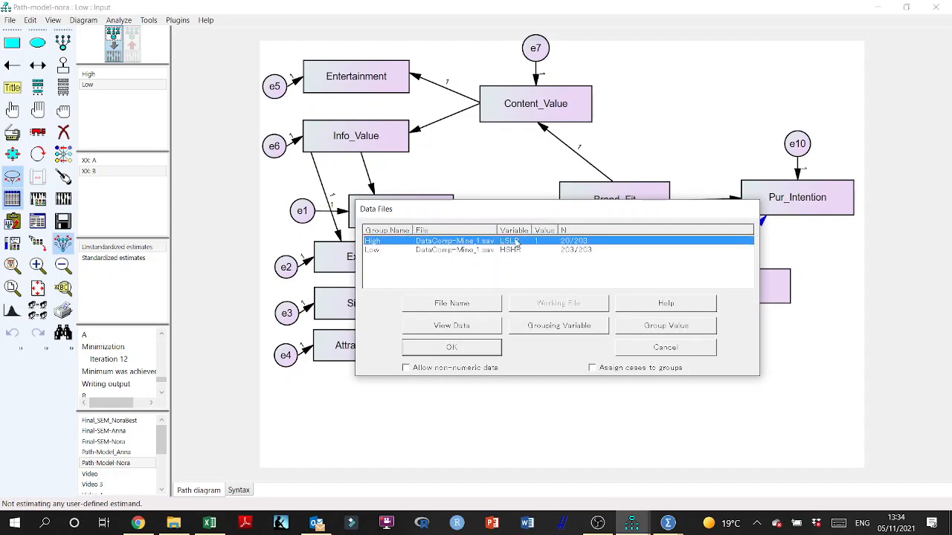
{"action": "left_click", "coordinate": [556, 326]}
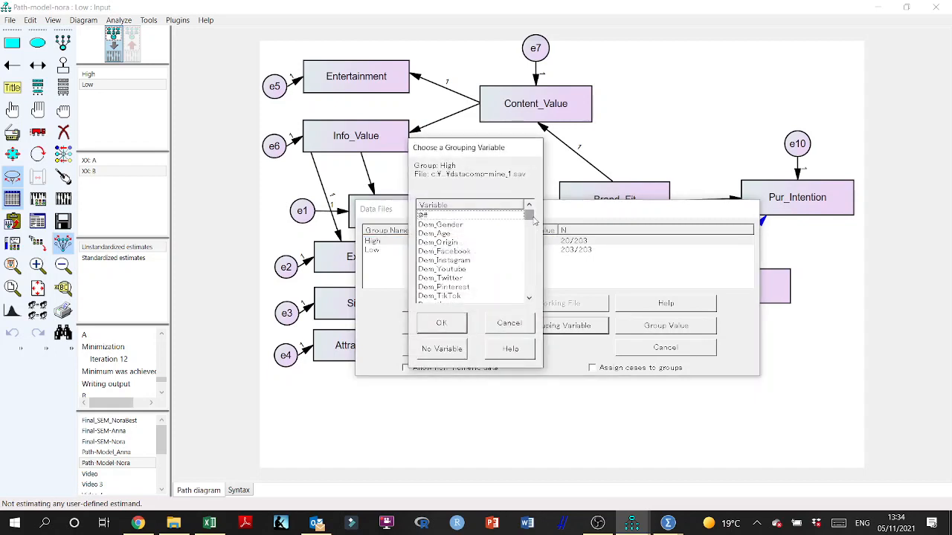
{"action": "left_click_drag", "start_coordinate": [528, 215], "coordinate": [528, 292]}
{"action": "left_click", "coordinate": [435, 269]}
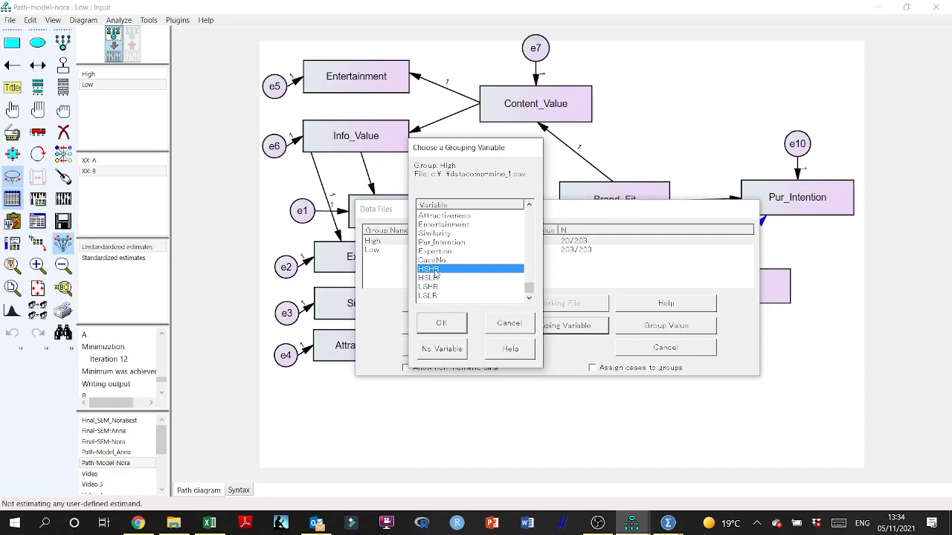
{"action": "left_click", "coordinate": [442, 323]}
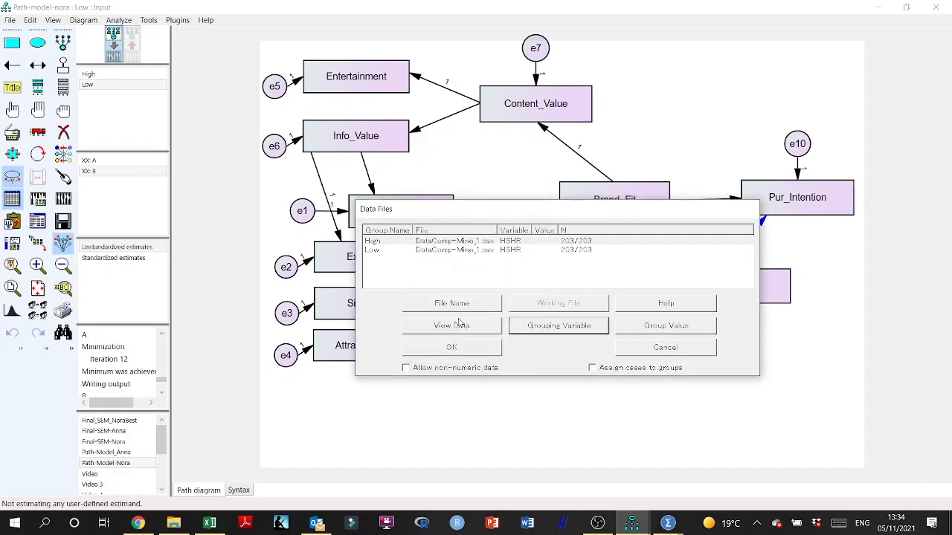
{"action": "left_click", "coordinate": [432, 242]}
{"action": "left_click", "coordinate": [665, 325]}
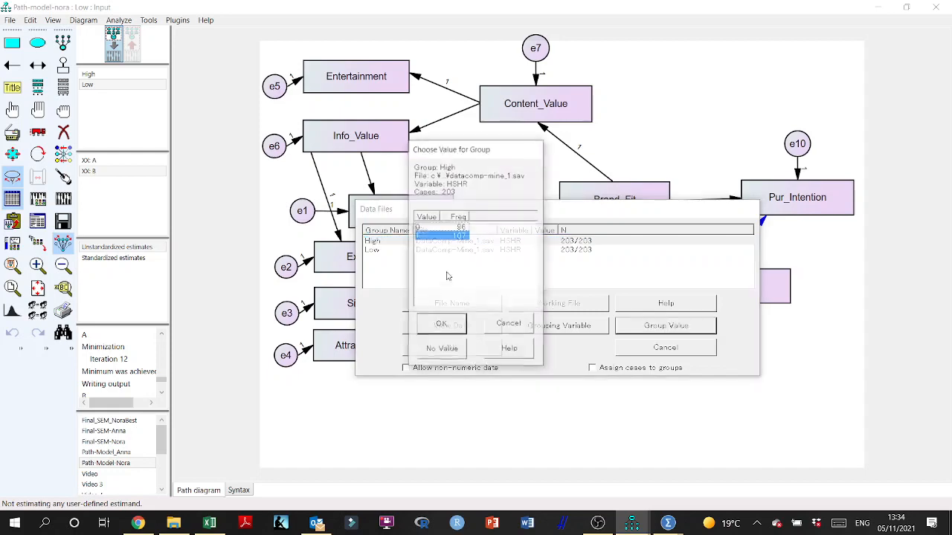
{"action": "left_click", "coordinate": [448, 236]}
{"action": "left_click", "coordinate": [446, 325]}
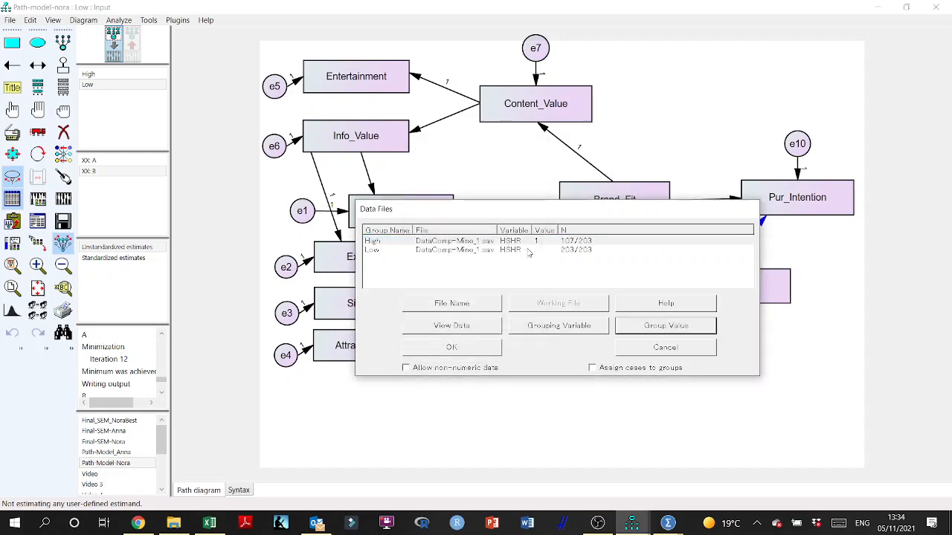
Set the Low group's HSHR value to 0 and accept the data file settings.
{"action": "left_click", "coordinate": [531, 251]}
{"action": "left_click", "coordinate": [675, 327]}
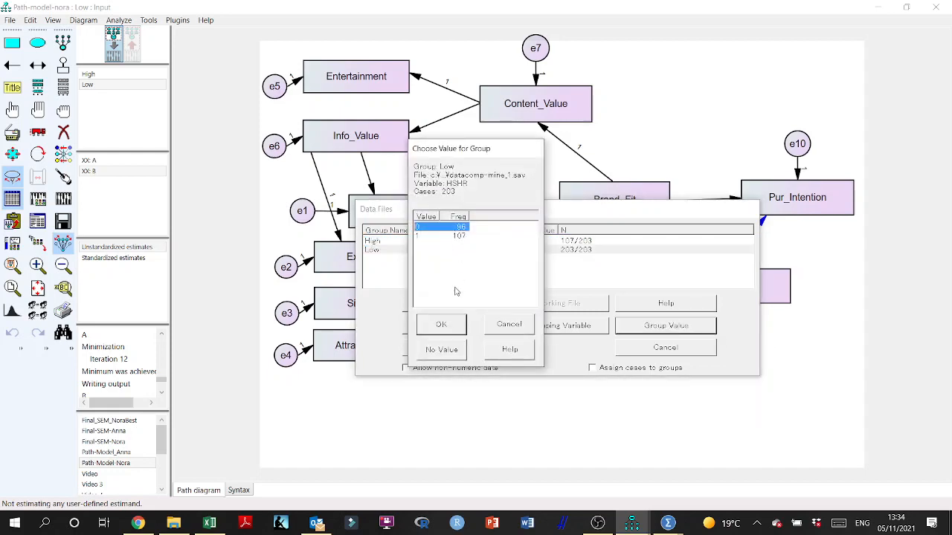
{"action": "left_click", "coordinate": [456, 321]}
{"action": "left_click", "coordinate": [468, 350]}
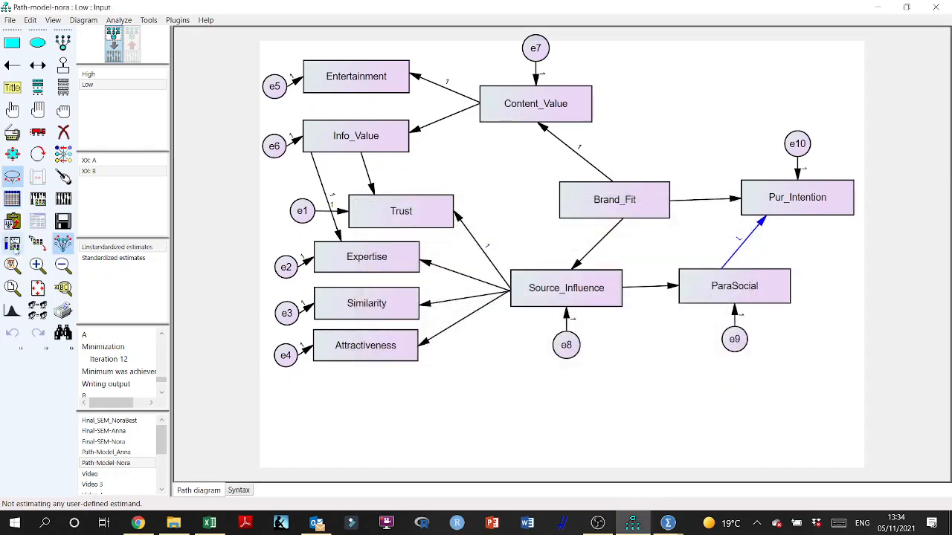
Calculate the estimates for the HSHR grouping and view the nested model comparison in the text output.
{"action": "left_click", "coordinate": [63, 199]}
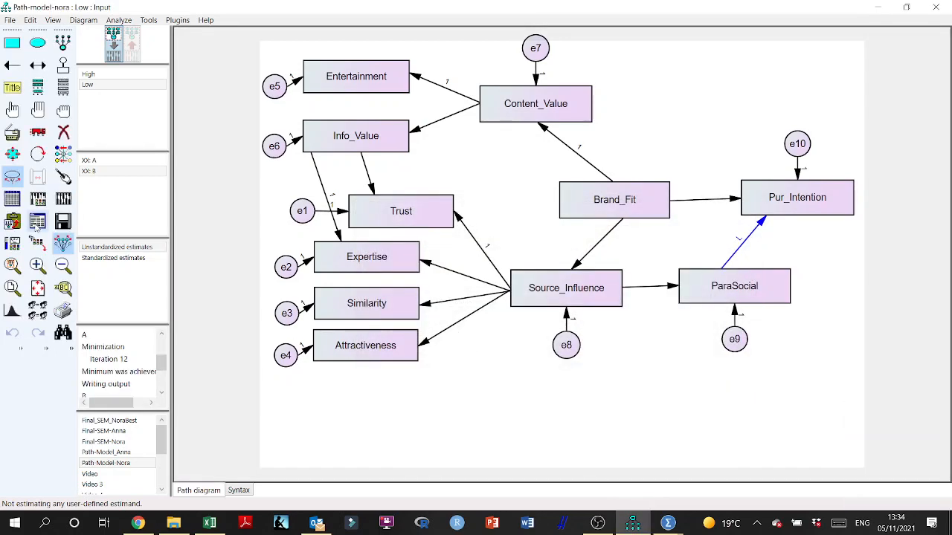
{"action": "left_click", "coordinate": [35, 225]}
{"action": "left_click", "coordinate": [53, 146]}
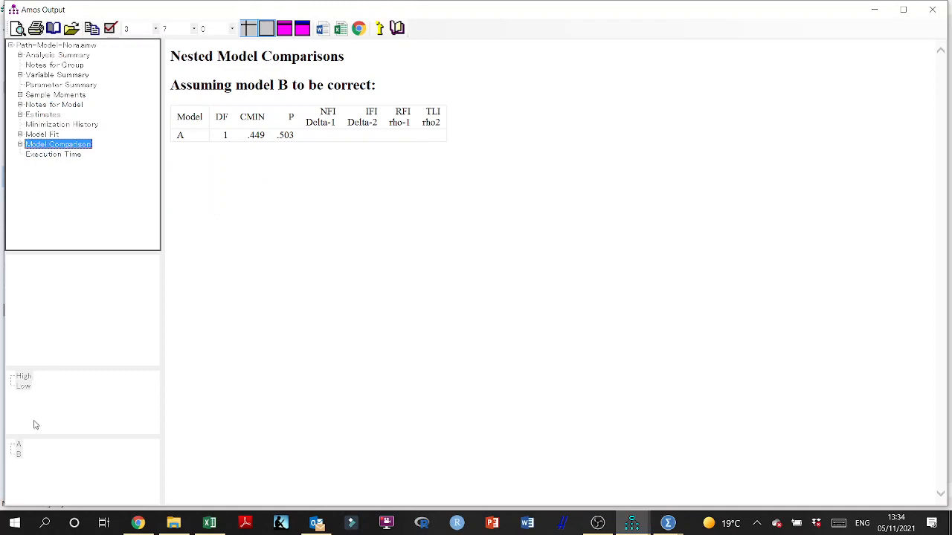
Examine the standardized regression weights of the Low and High groups under model B.
{"action": "left_click", "coordinate": [21, 114]}
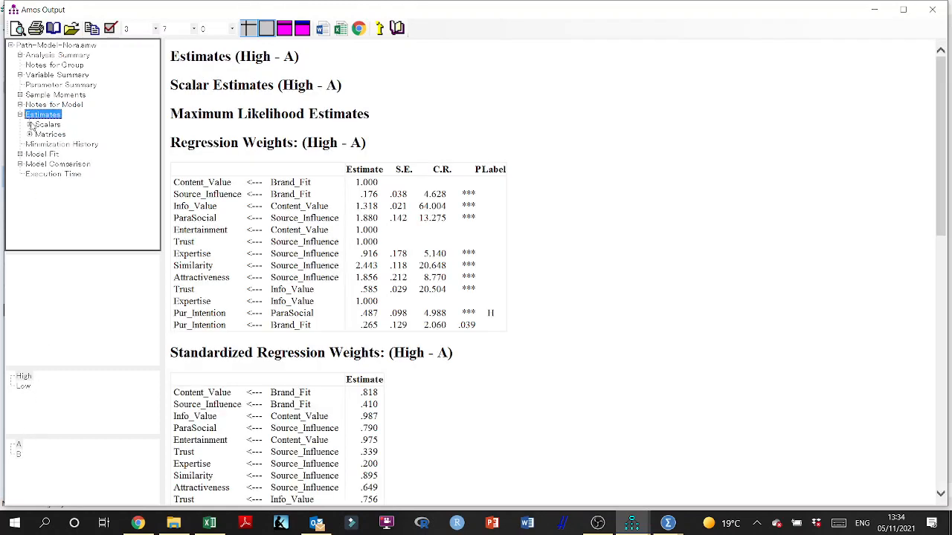
{"action": "left_click", "coordinate": [30, 125]}
{"action": "left_click", "coordinate": [62, 145]}
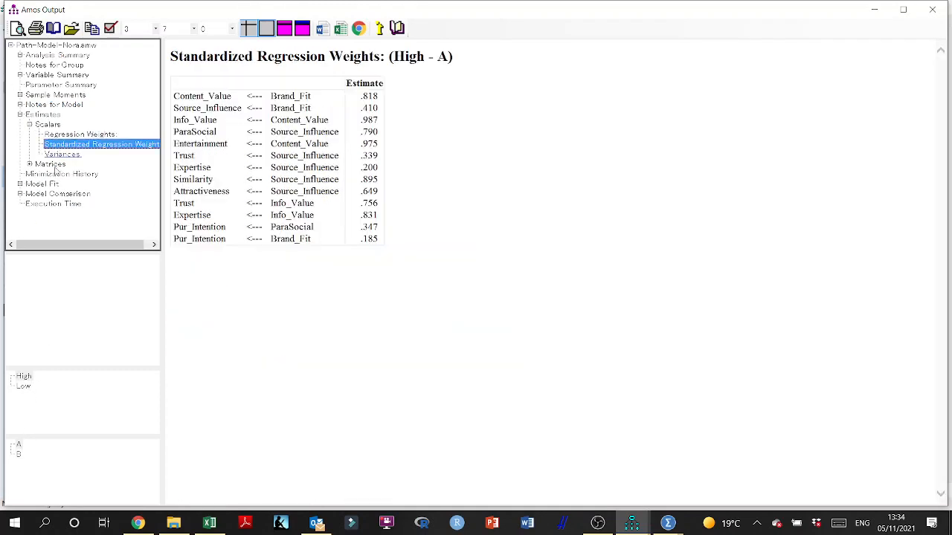
{"action": "left_click", "coordinate": [18, 453]}
{"action": "left_click", "coordinate": [22, 387]}
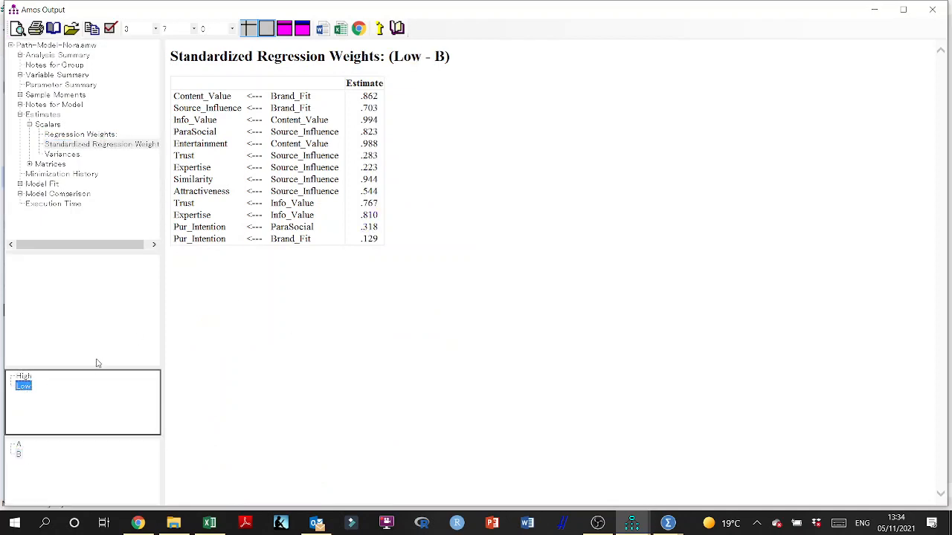
{"action": "left_click", "coordinate": [23, 377]}
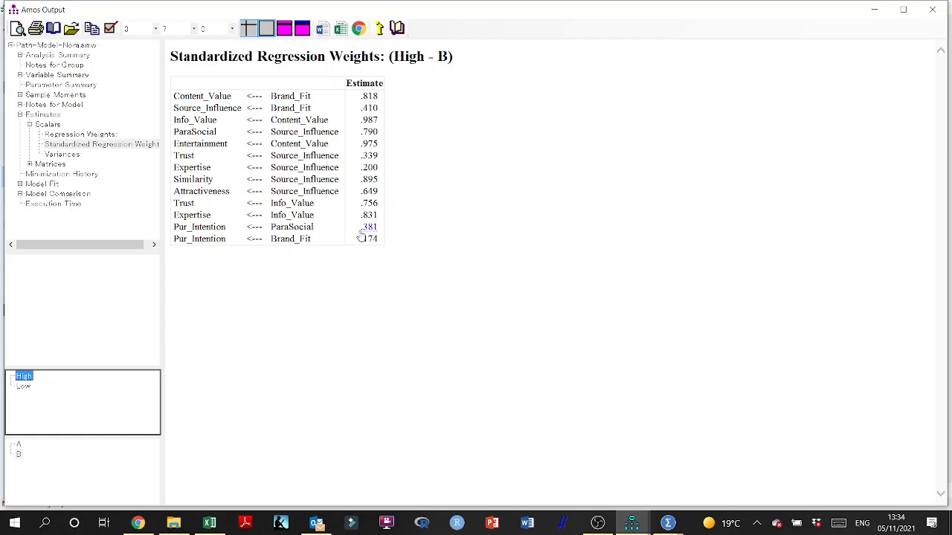
Switch to Excel and correct the HSHR estimates to 0.318 in the L column and 0.381 in the H column.
{"action": "left_click", "coordinate": [210, 523]}
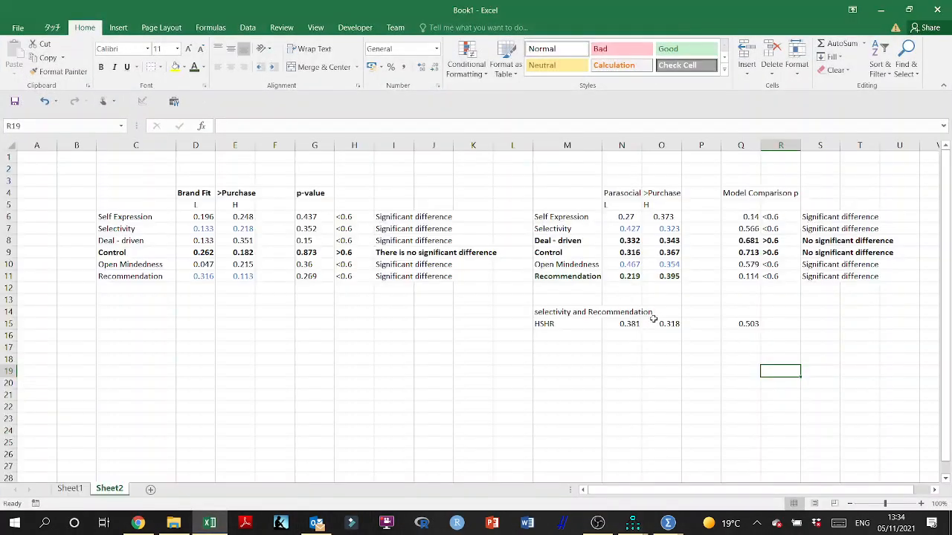
{"action": "left_click", "coordinate": [632, 325]}
{"action": "type", "text": "0"}
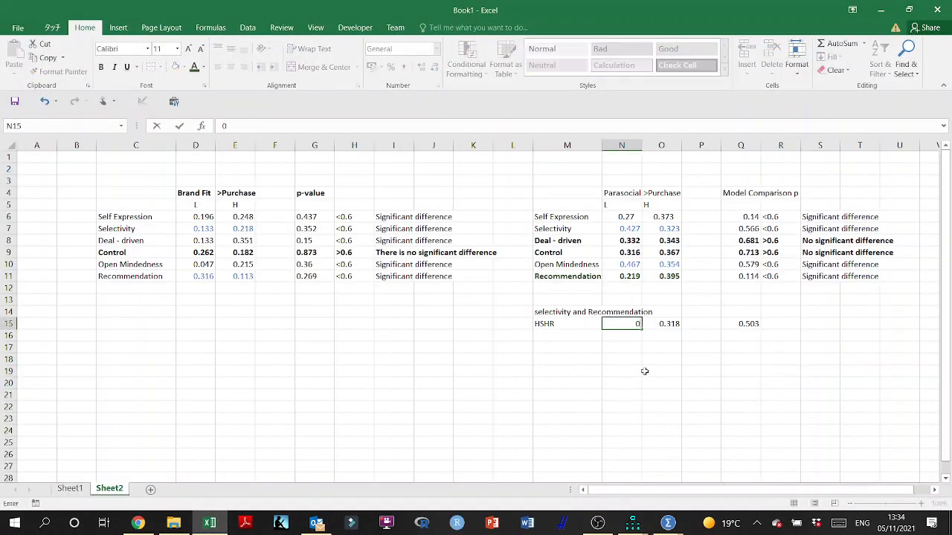
{"action": "type", "text": ".318"}
{"action": "key", "text": "Tab"}
{"action": "type", "text": "0"}
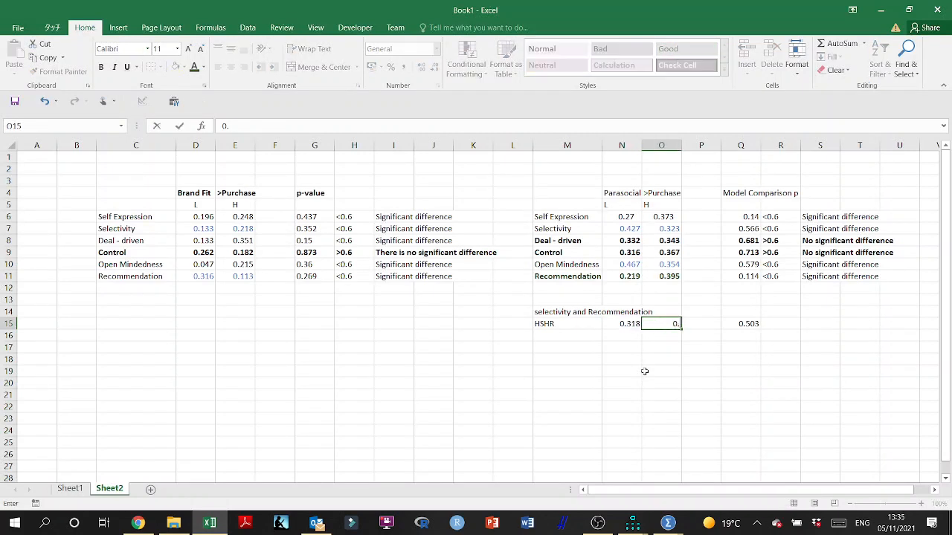
{"action": "type", "text": ".381"}
{"action": "key", "text": "Tab"}
{"action": "key", "text": "Down"}
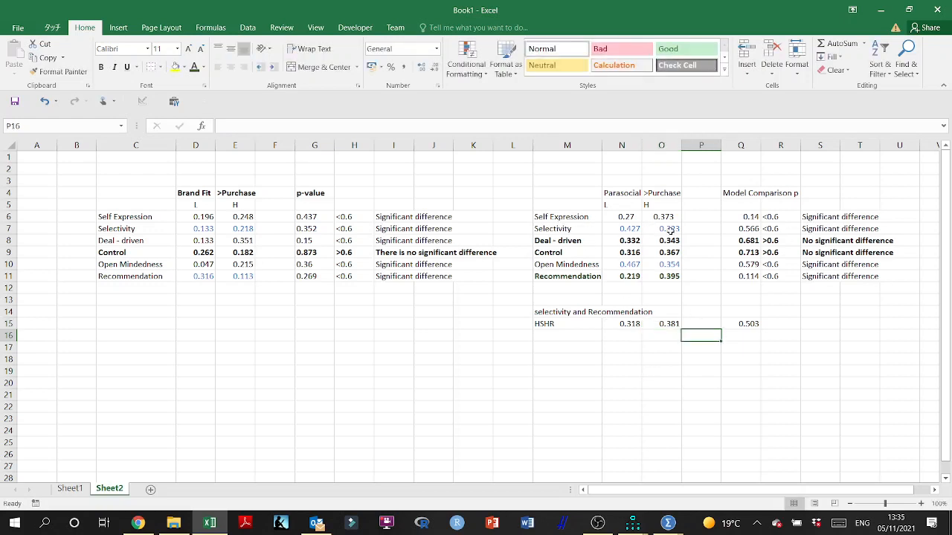
Compare the HSHR row with the Selectivity and Recommendation rows of the Parasocial > Purchase table.
{"action": "left_click", "coordinate": [551, 231]}
{"action": "left_click", "coordinate": [547, 278]}
{"action": "key", "text": "ctrl+b"}
{"action": "left_click", "coordinate": [547, 240]}
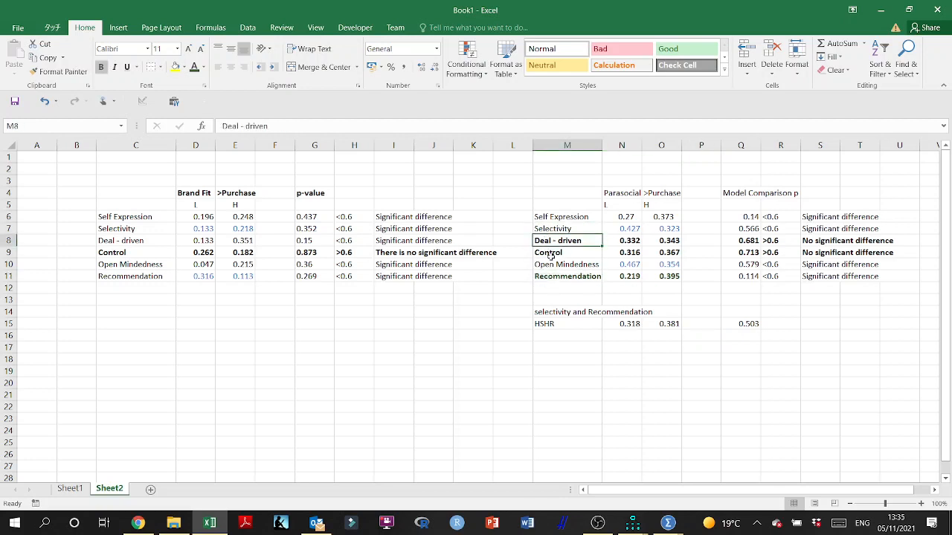
{"action": "left_click", "coordinate": [553, 230]}
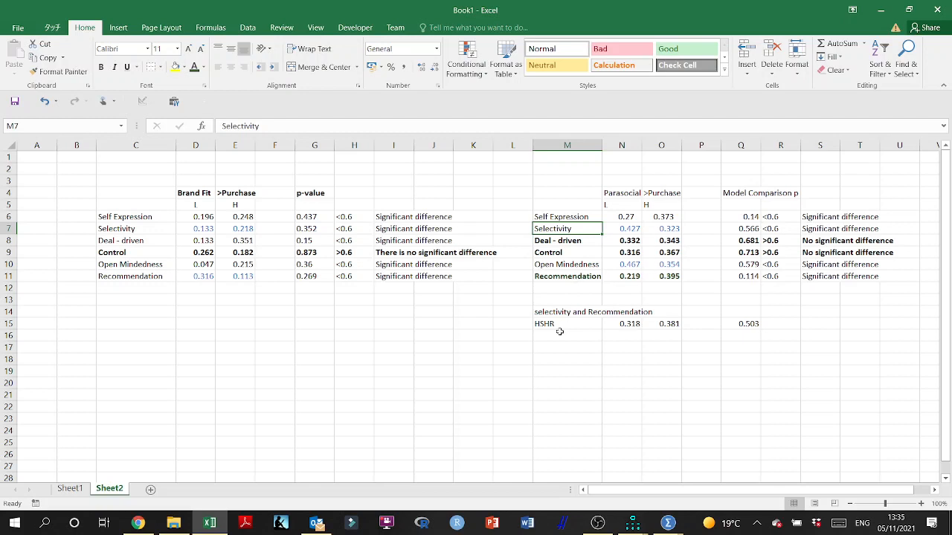
{"action": "left_click", "coordinate": [538, 326]}
{"action": "left_click_drag", "start_coordinate": [614, 325], "coordinate": [856, 323]}
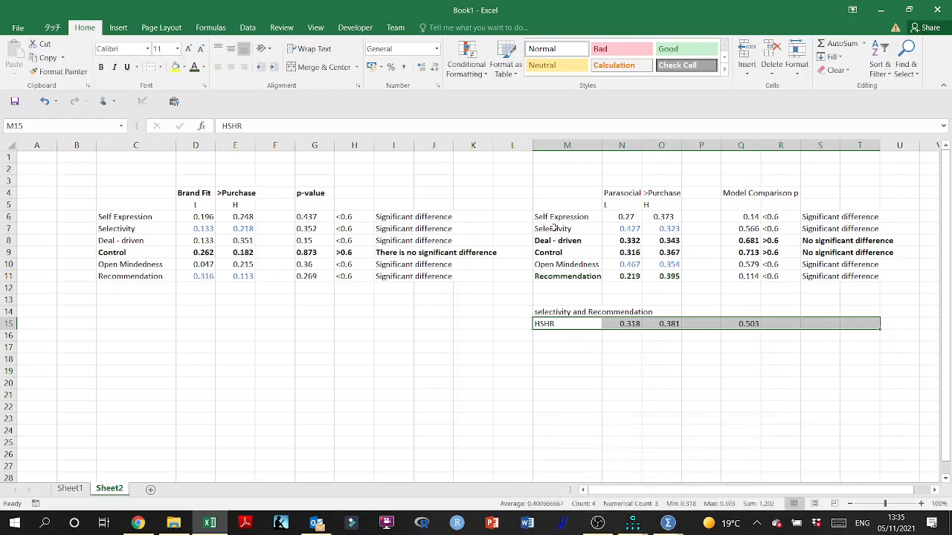
{"action": "left_click_drag", "start_coordinate": [554, 229], "coordinate": [870, 229]}
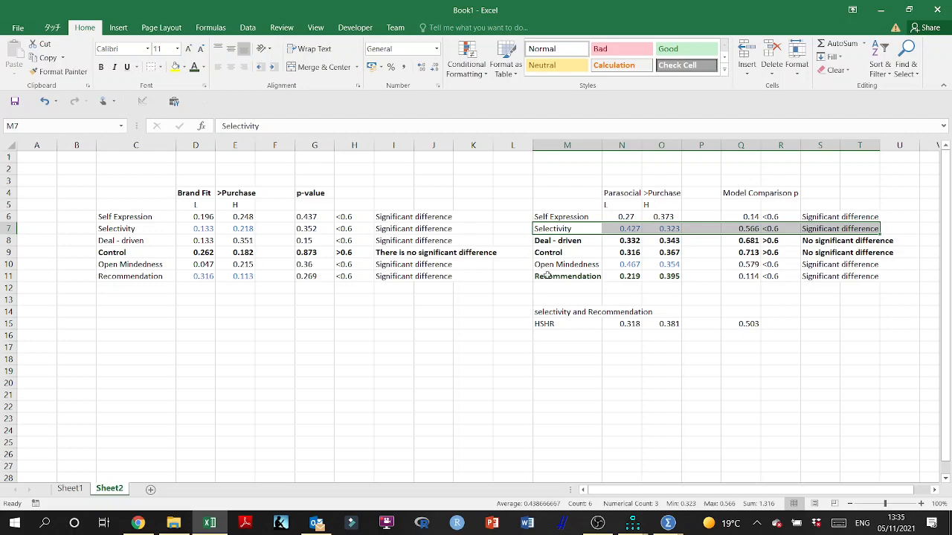
Switch back to Amos and close the HSHR output to return to the path diagram.
{"action": "left_click", "coordinate": [644, 526]}
{"action": "mouse_move", "coordinate": [632, 525]}
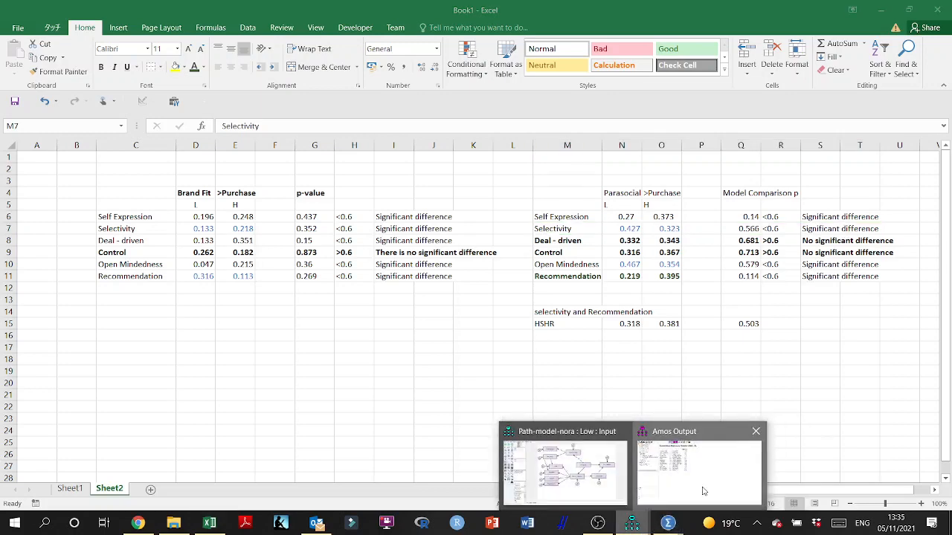
{"action": "left_click", "coordinate": [695, 464]}
{"action": "left_click", "coordinate": [941, 15]}
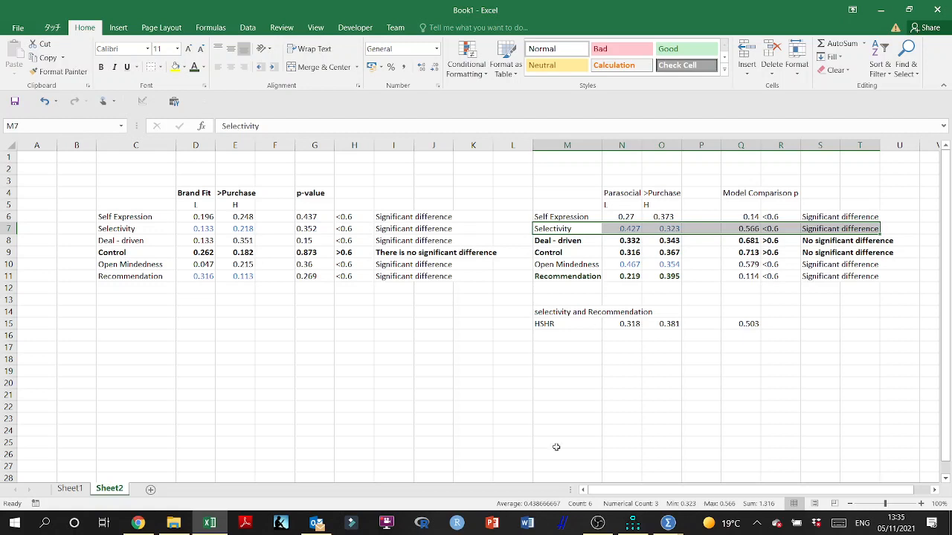
{"action": "left_click", "coordinate": [633, 522]}
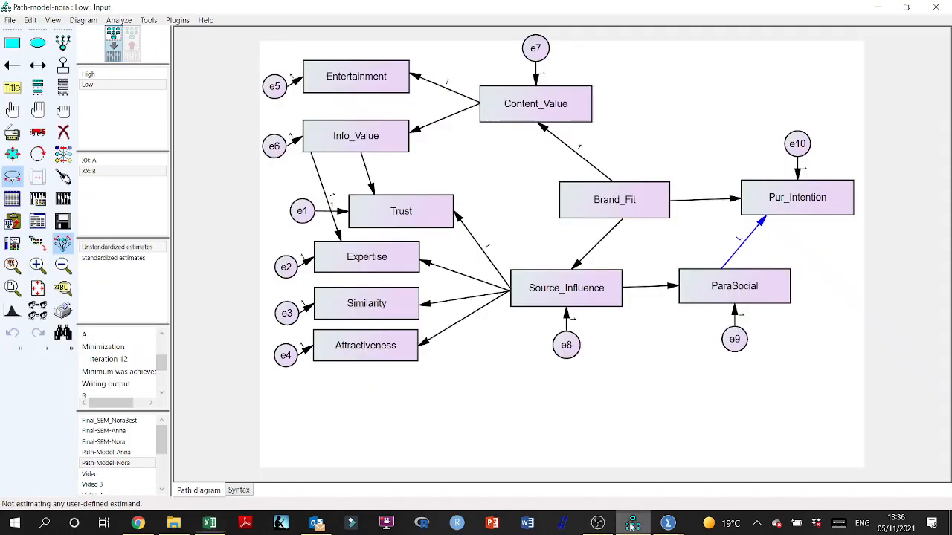
{"action": "left_click", "coordinate": [37, 221]}
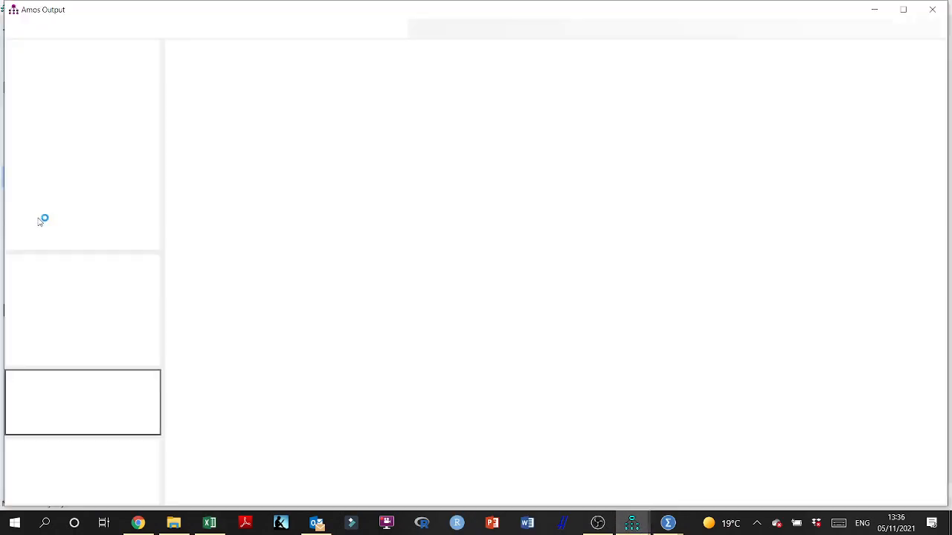
{"action": "left_click", "coordinate": [936, 6]}
Assign HSLR as the Low group's grouping variable in the data file settings.
{"action": "left_click", "coordinate": [12, 198]}
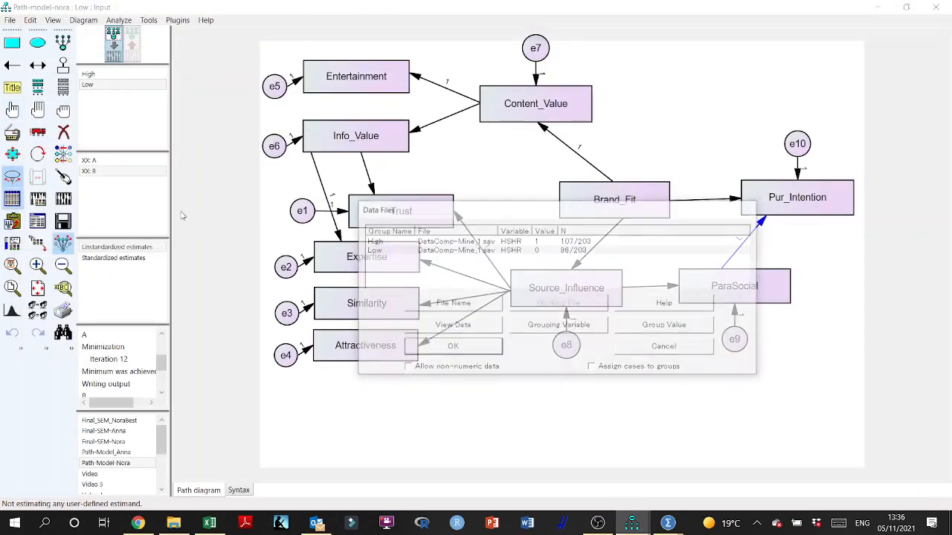
{"action": "left_click", "coordinate": [573, 325]}
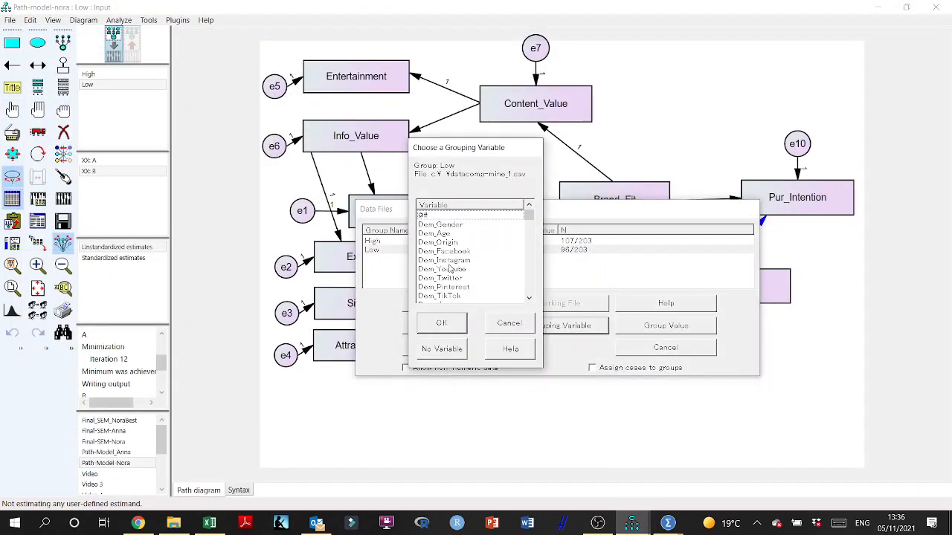
{"action": "left_click", "coordinate": [450, 269]}
{"action": "scroll", "coordinate": [449, 269], "scroll_direction": "down", "scroll_amount": 20}
{"action": "left_click", "coordinate": [444, 297]}
{"action": "scroll", "coordinate": [445, 297], "scroll_direction": "down", "scroll_amount": 1}
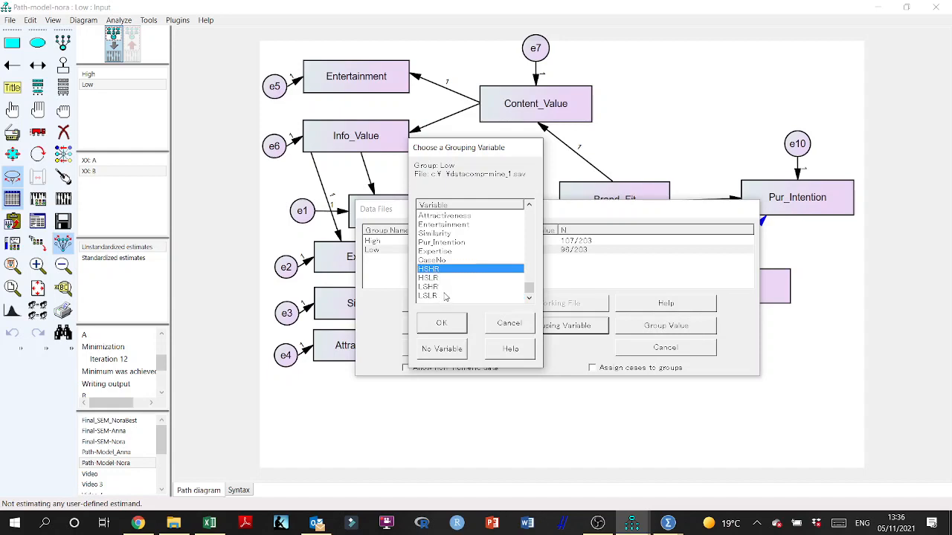
{"action": "left_click", "coordinate": [446, 278]}
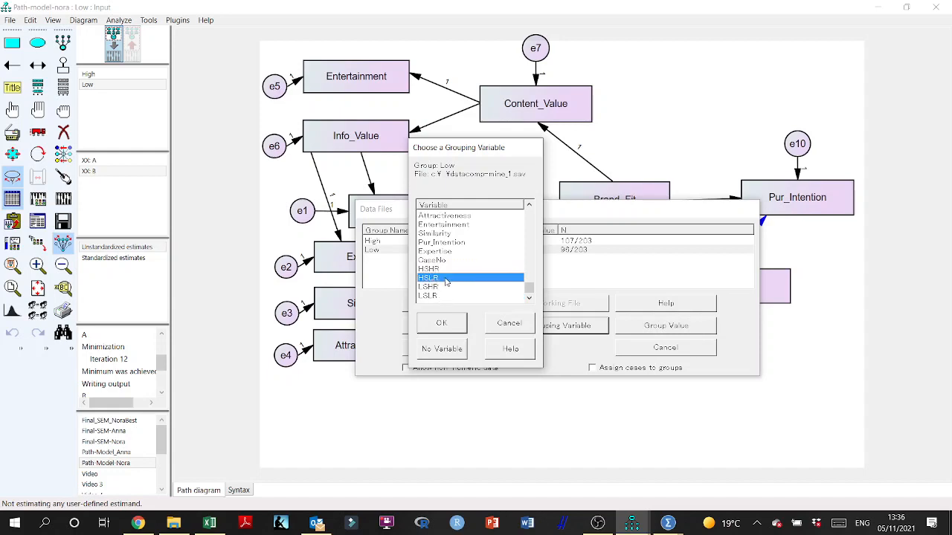
{"action": "left_click", "coordinate": [450, 324]}
{"action": "left_click", "coordinate": [535, 327]}
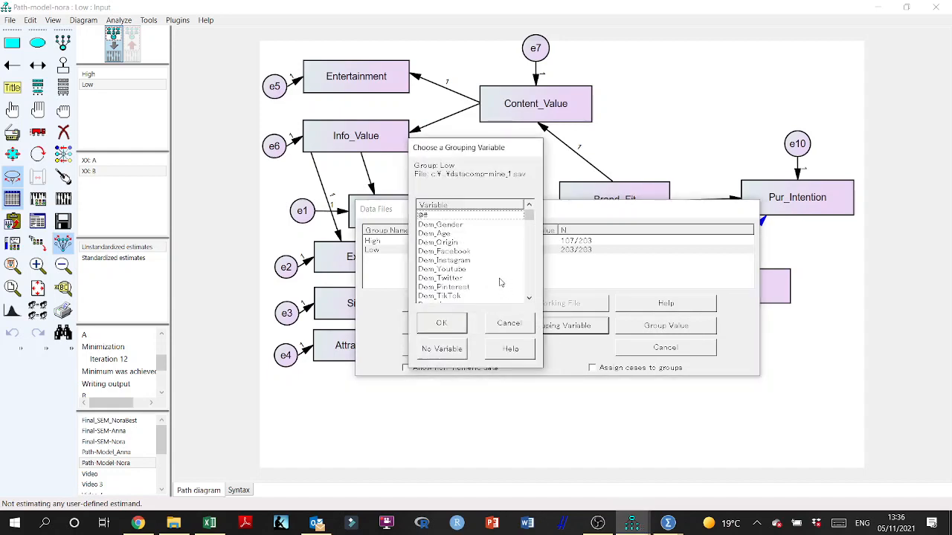
{"action": "left_click", "coordinate": [510, 349]}
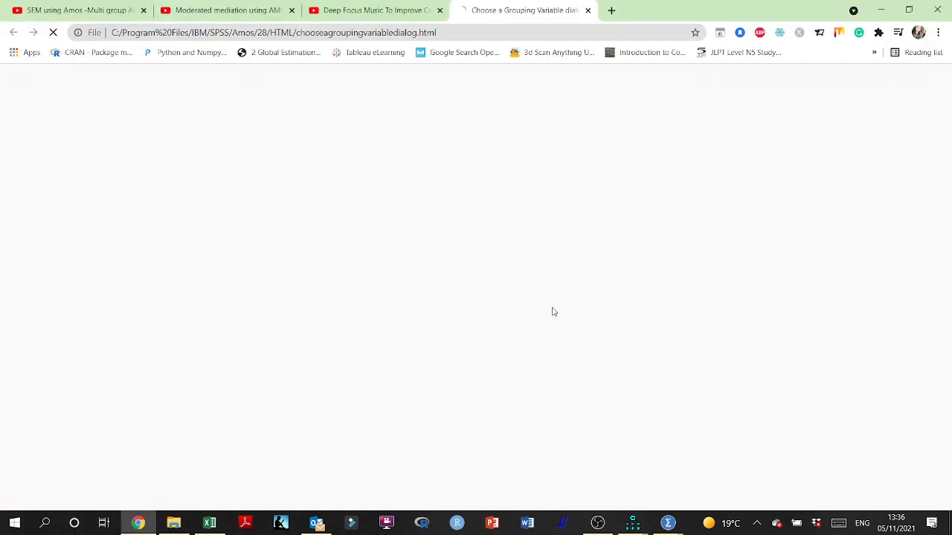
{"action": "key", "text": "alt+Tab"}
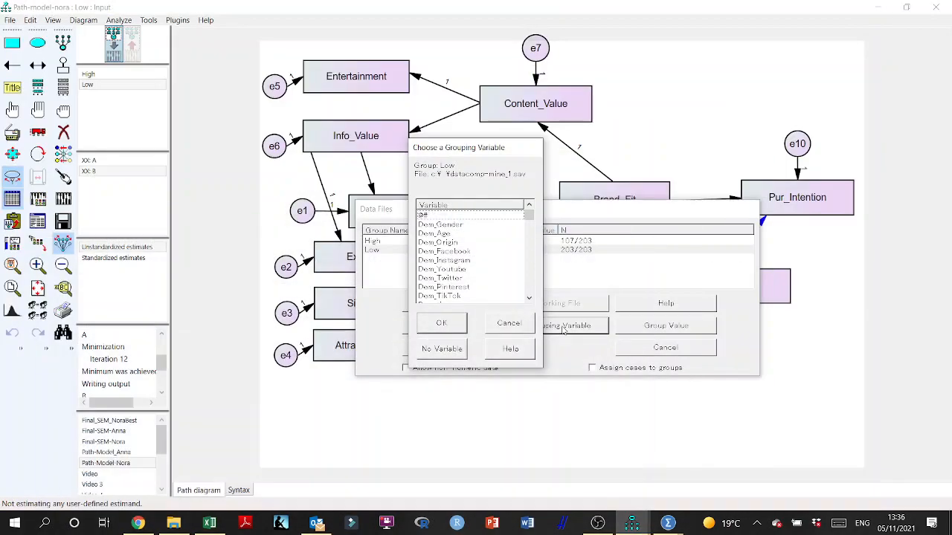
{"action": "left_click", "coordinate": [511, 324]}
Assign HSLR as the High group's grouping variable.
{"action": "left_click", "coordinate": [519, 243]}
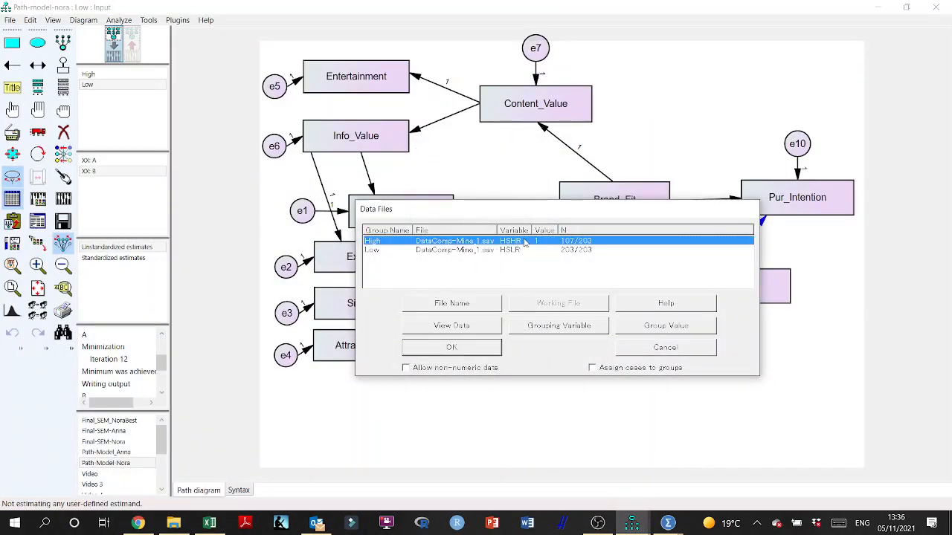
{"action": "left_click", "coordinate": [559, 327]}
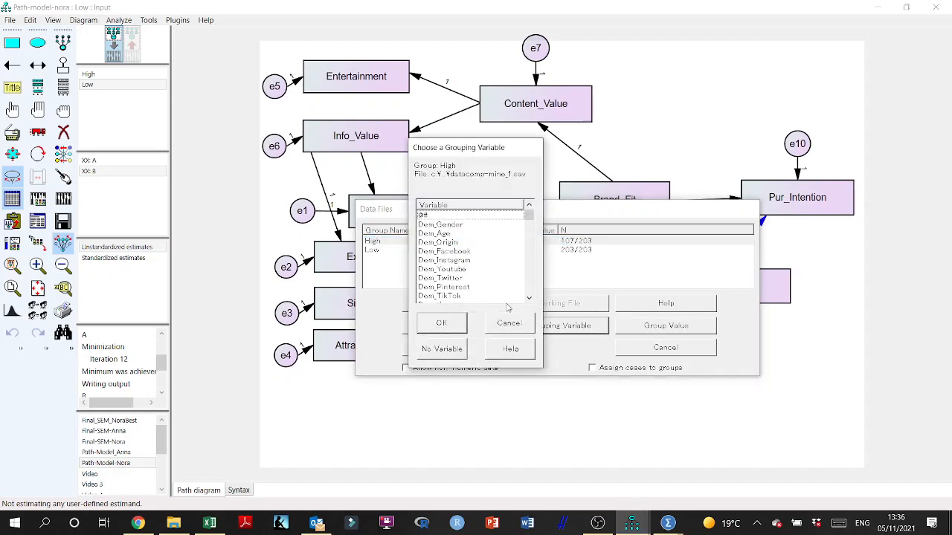
{"action": "left_click", "coordinate": [452, 279]}
{"action": "key", "text": "h"}
{"action": "scroll", "coordinate": [477, 294], "scroll_direction": "down", "scroll_amount": 1}
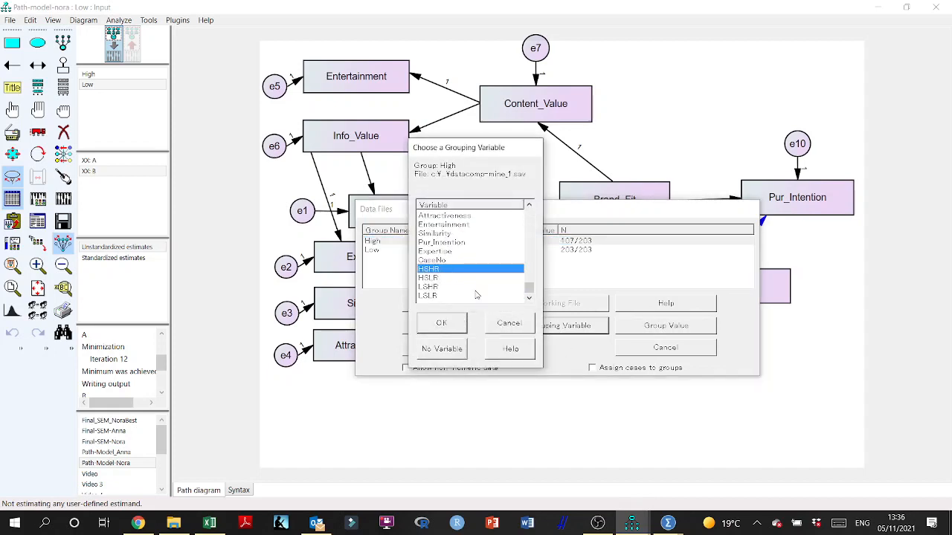
{"action": "left_click", "coordinate": [431, 278]}
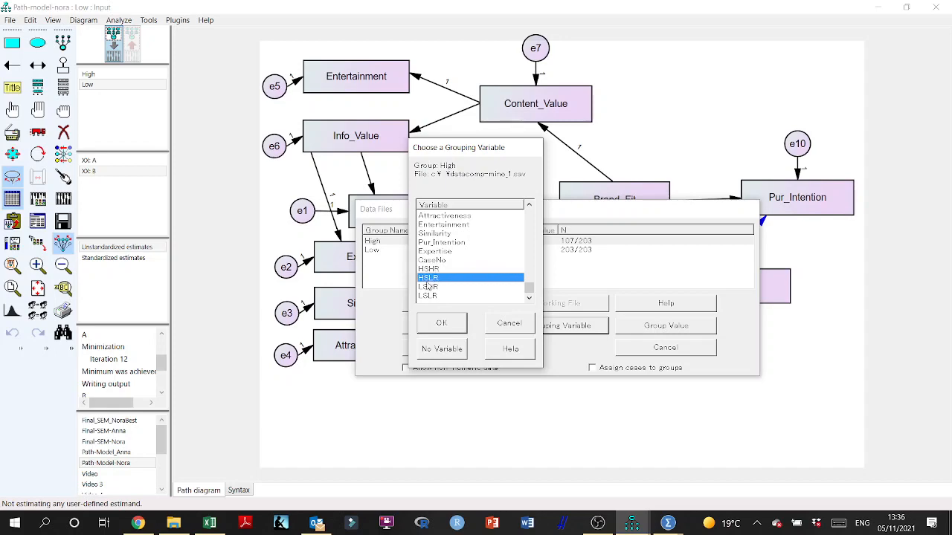
{"action": "left_click", "coordinate": [443, 325]}
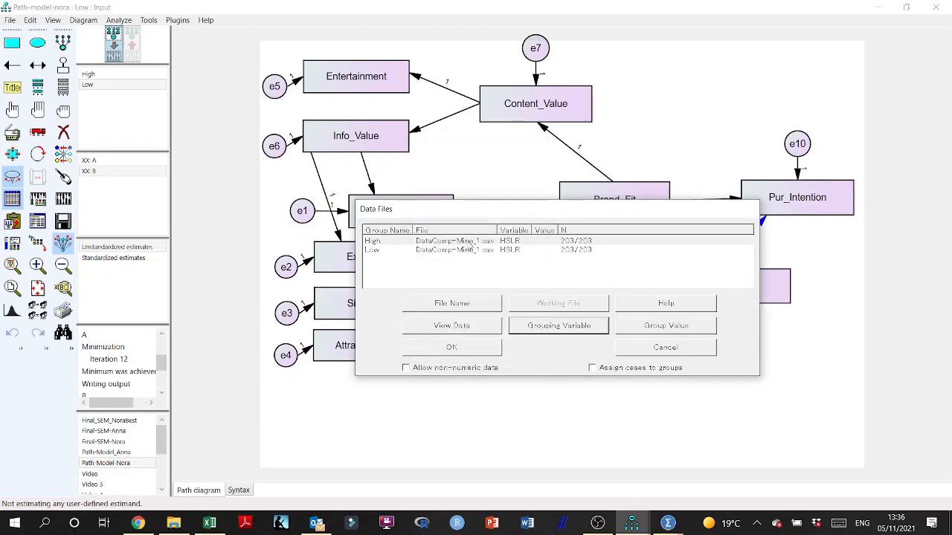
Set the HSLR group value to 1 for the High group and 0 for the Low group.
{"action": "left_click", "coordinate": [469, 242]}
{"action": "left_click", "coordinate": [677, 331]}
{"action": "left_click", "coordinate": [435, 227]}
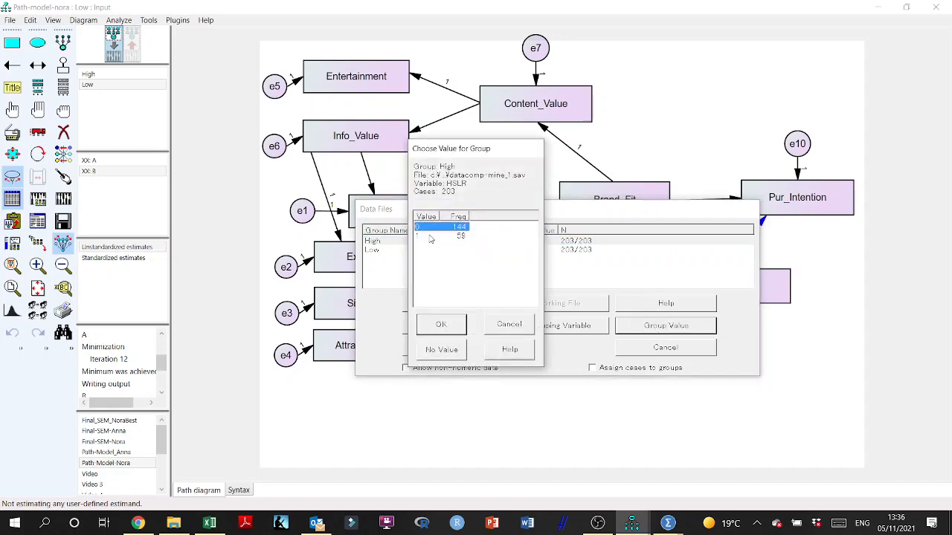
{"action": "left_click", "coordinate": [433, 236]}
{"action": "left_click", "coordinate": [439, 325]}
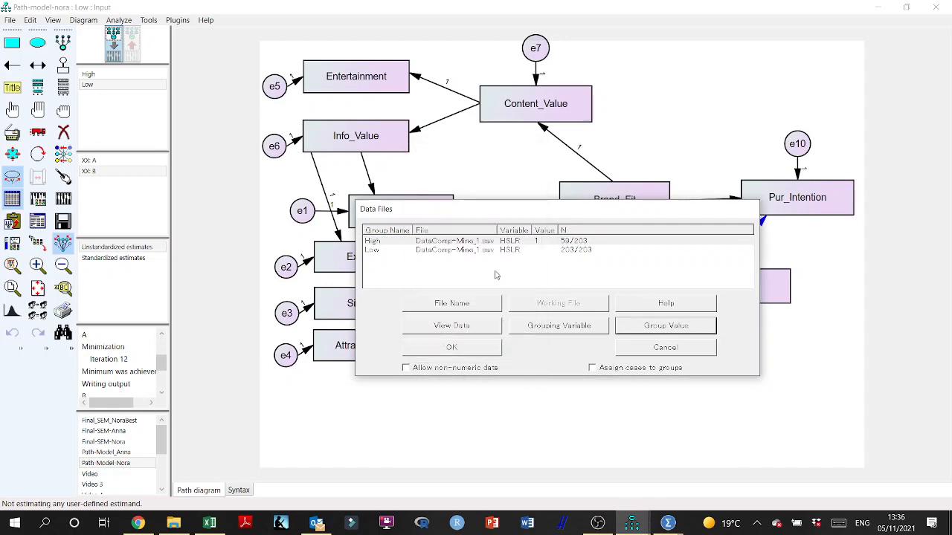
{"action": "left_click", "coordinate": [666, 326]}
{"action": "left_click", "coordinate": [442, 328]}
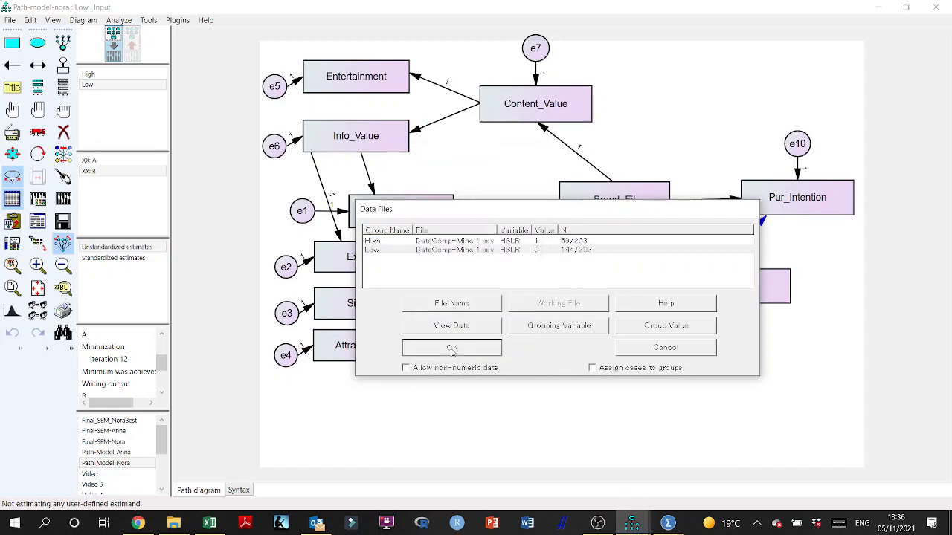
Accept the HSLR data file settings and calculate the estimates for both groups, dismissing the error messages.
{"action": "left_click", "coordinate": [441, 347]}
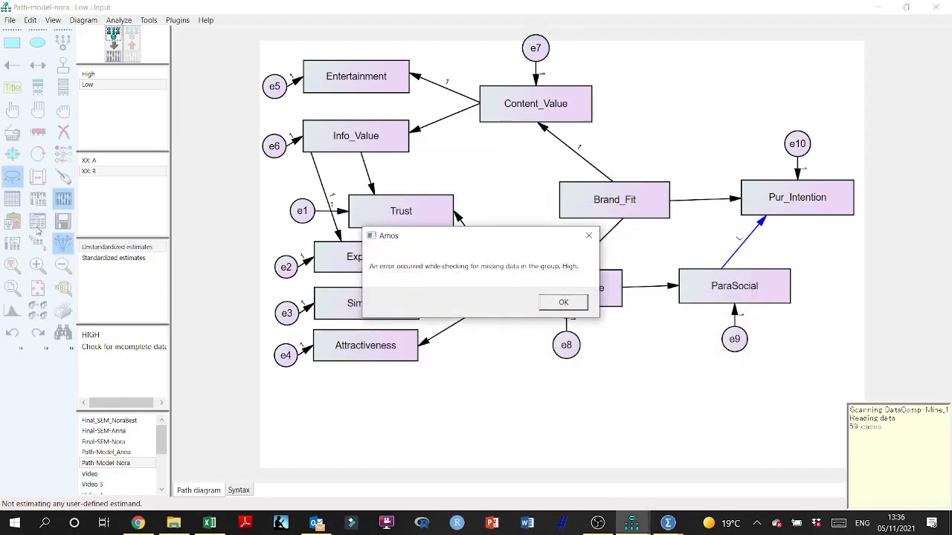
{"action": "left_click", "coordinate": [562, 303]}
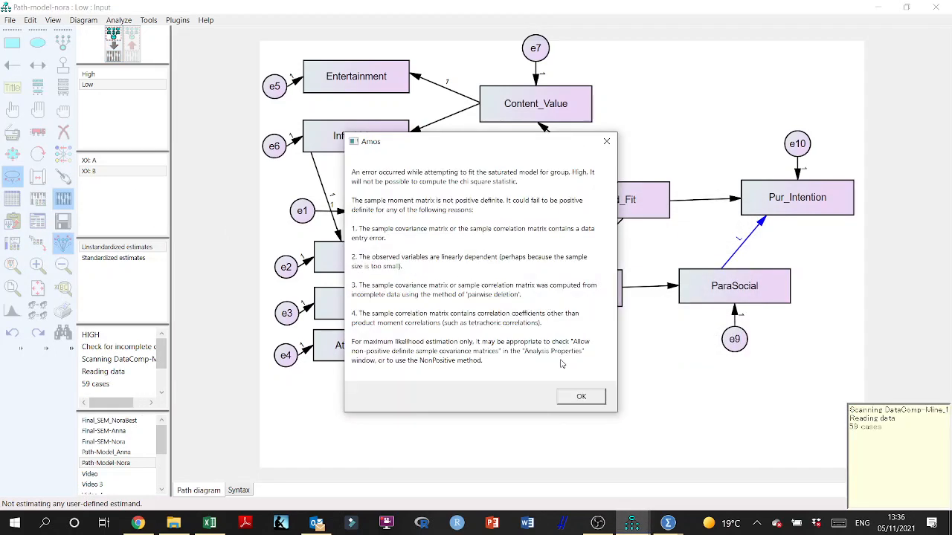
{"action": "left_click", "coordinate": [568, 397]}
{"action": "left_click", "coordinate": [575, 312]}
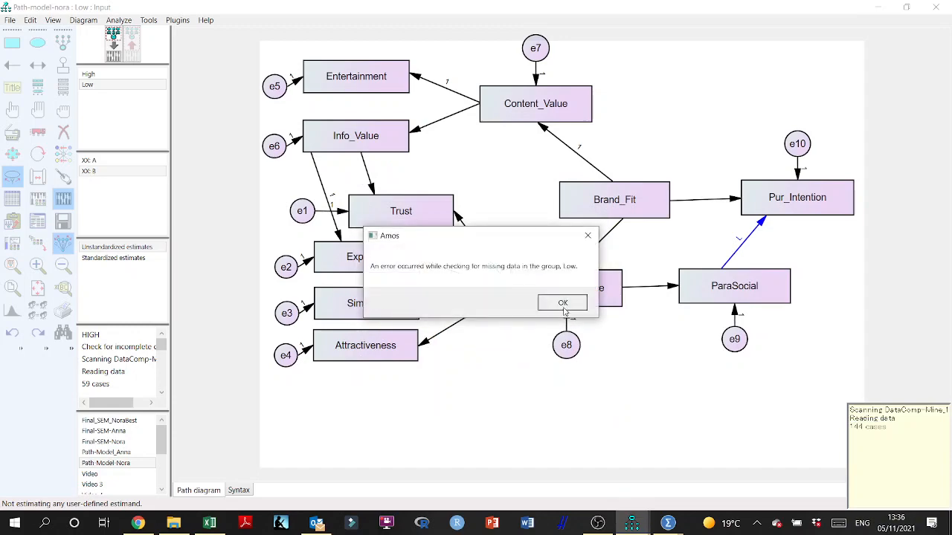
{"action": "left_click", "coordinate": [559, 309]}
{"action": "left_click", "coordinate": [581, 397]}
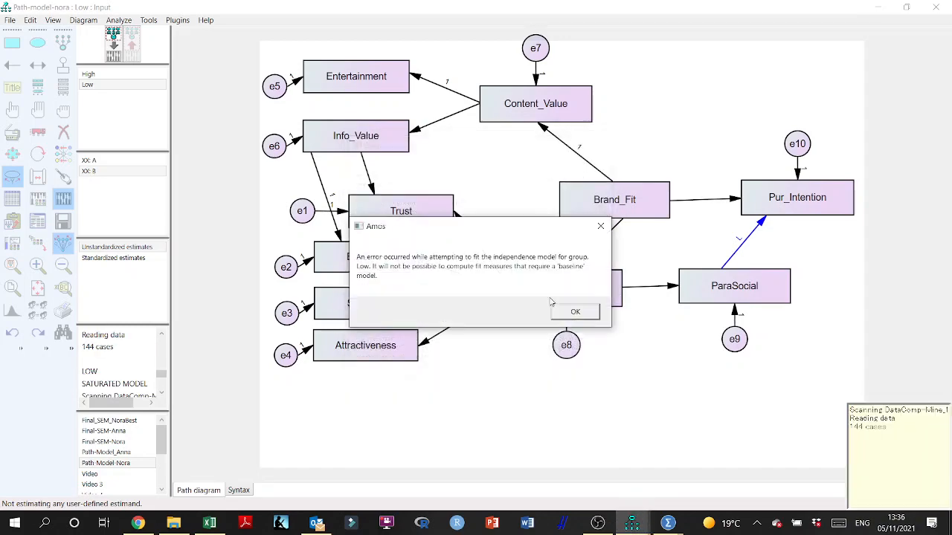
{"action": "left_click", "coordinate": [563, 307]}
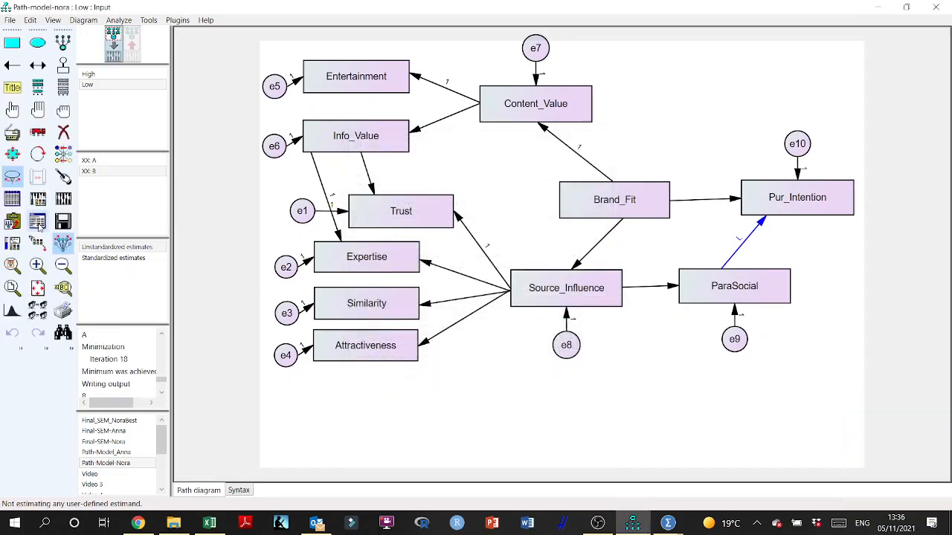
Open the nested model comparison in the Amos text output and record its p-value, 0.181, in cell Q16 in Excel.
{"action": "left_click", "coordinate": [40, 224]}
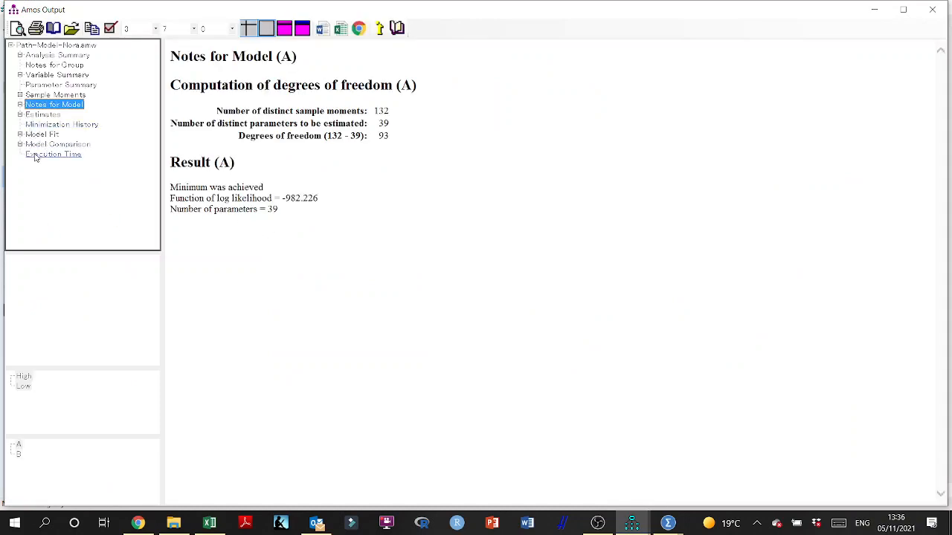
{"action": "left_click", "coordinate": [36, 144]}
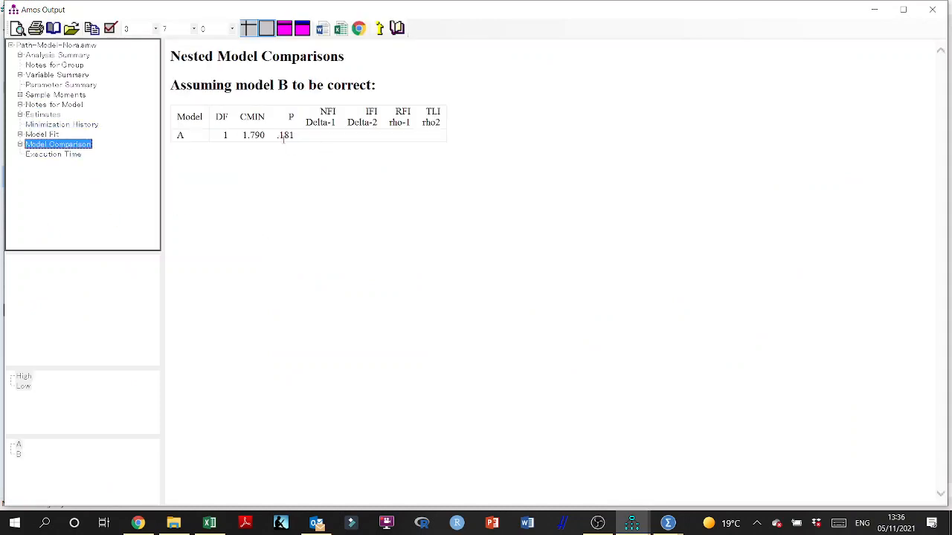
{"action": "left_click", "coordinate": [210, 523]}
{"action": "left_click", "coordinate": [737, 338]}
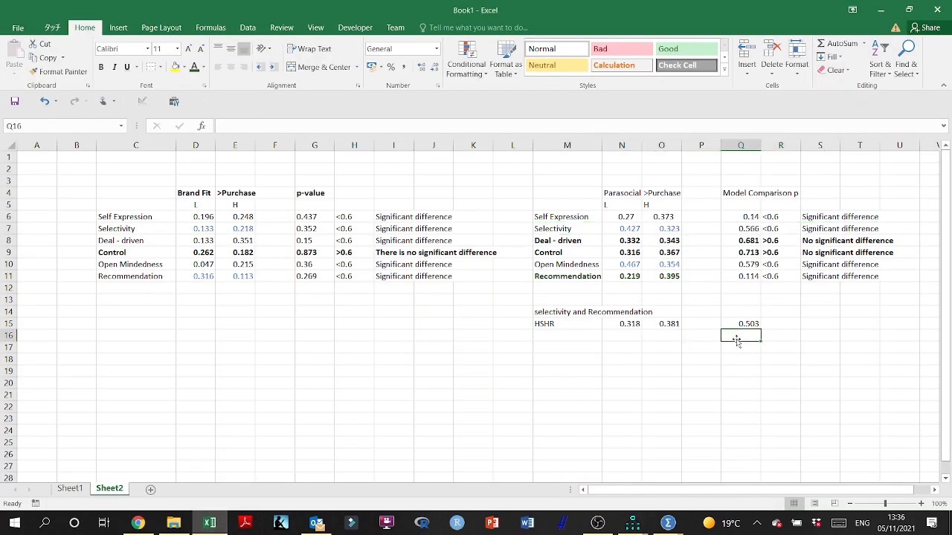
{"action": "type", "text": "0.181"}
{"action": "key", "text": "Left"}
{"action": "key", "text": "Left"}
{"action": "key", "text": "Left"}
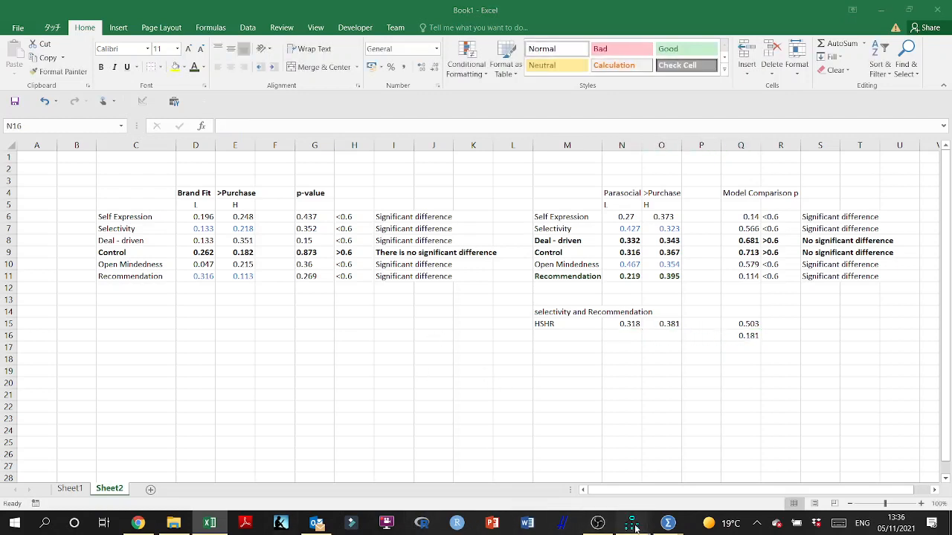
Switch to the Amos output and display the standardized regression weights for the Low group under model B.
{"action": "mouse_move", "coordinate": [632, 522]}
{"action": "left_click", "coordinate": [698, 467]}
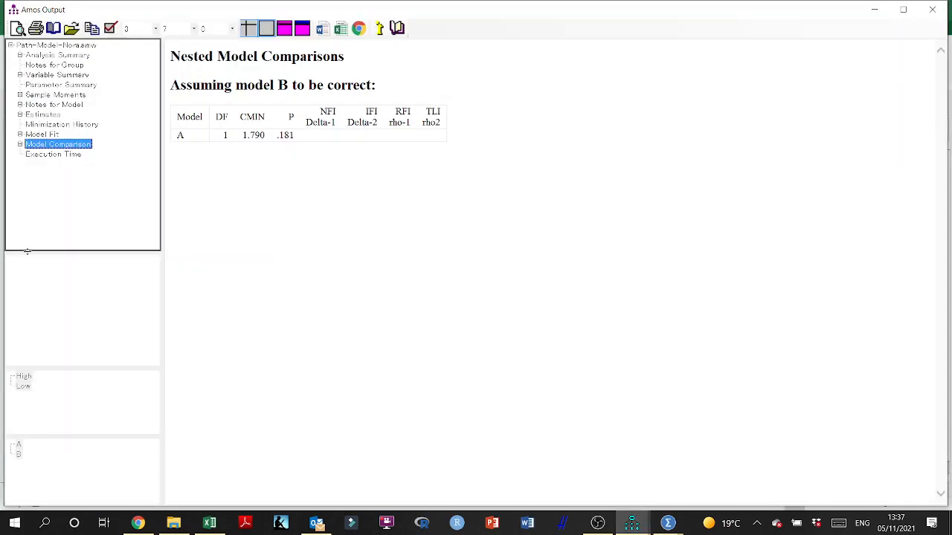
{"action": "left_click", "coordinate": [28, 116]}
{"action": "left_click", "coordinate": [30, 125]}
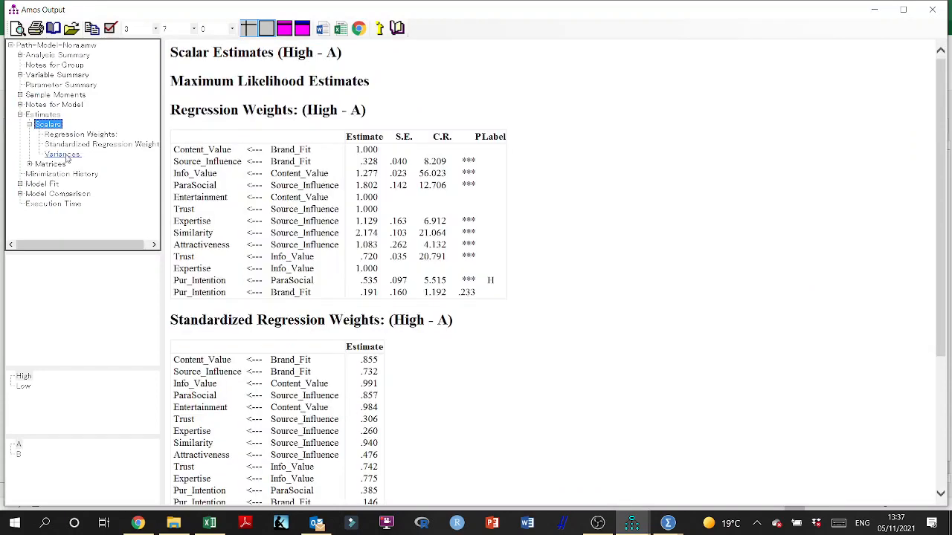
{"action": "left_click", "coordinate": [82, 144]}
{"action": "left_click", "coordinate": [19, 453]}
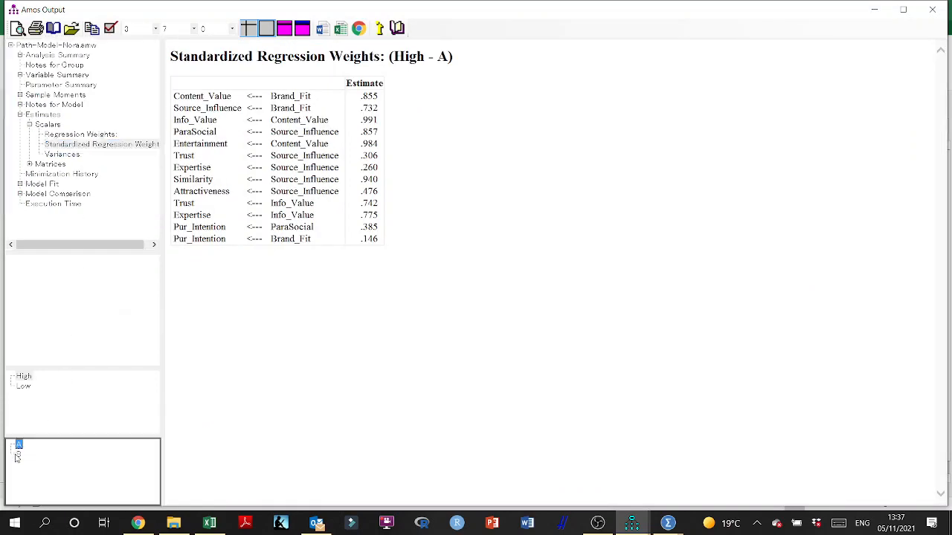
{"action": "left_click", "coordinate": [24, 385]}
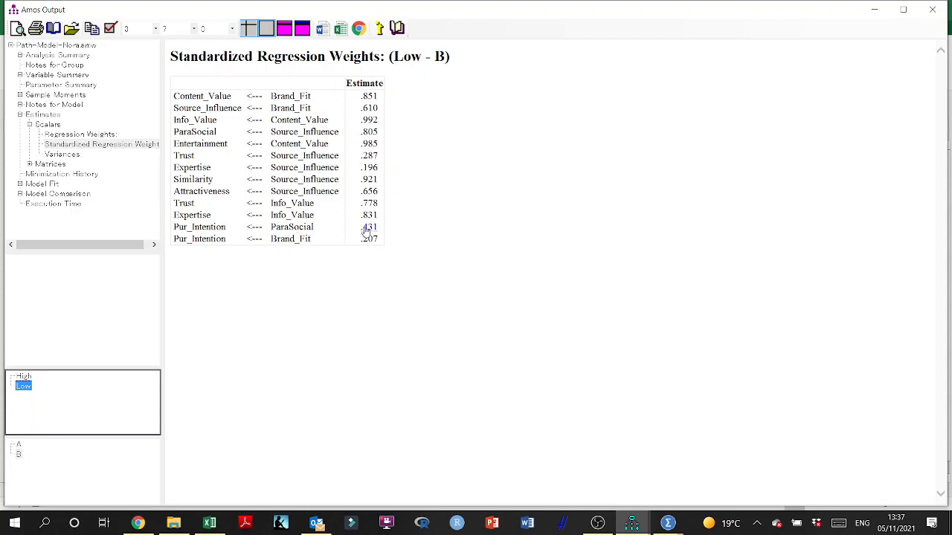
Switch to Excel and enter the Low group's ParaSocial to purchase intention estimate, 0.431, in cell N16.
{"action": "left_click", "coordinate": [210, 523]}
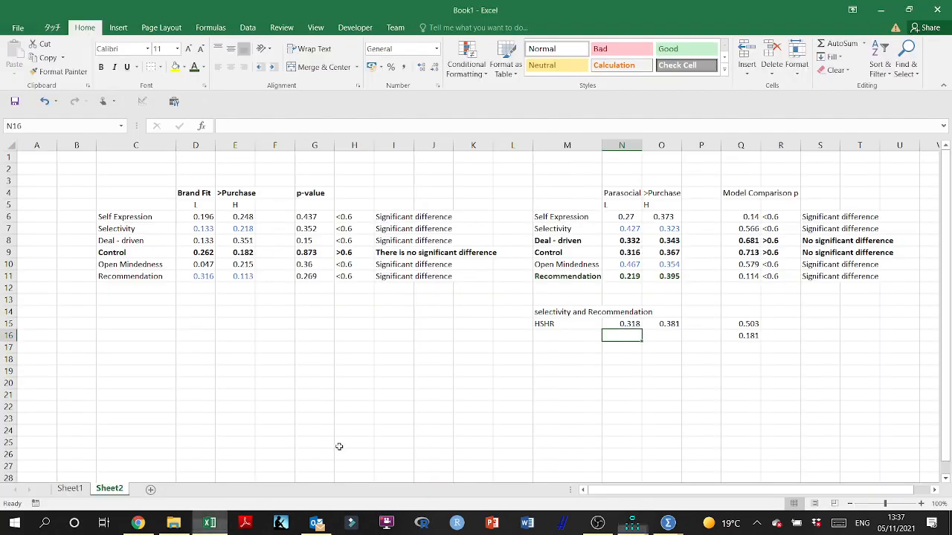
{"action": "type", "text": "0.431"}
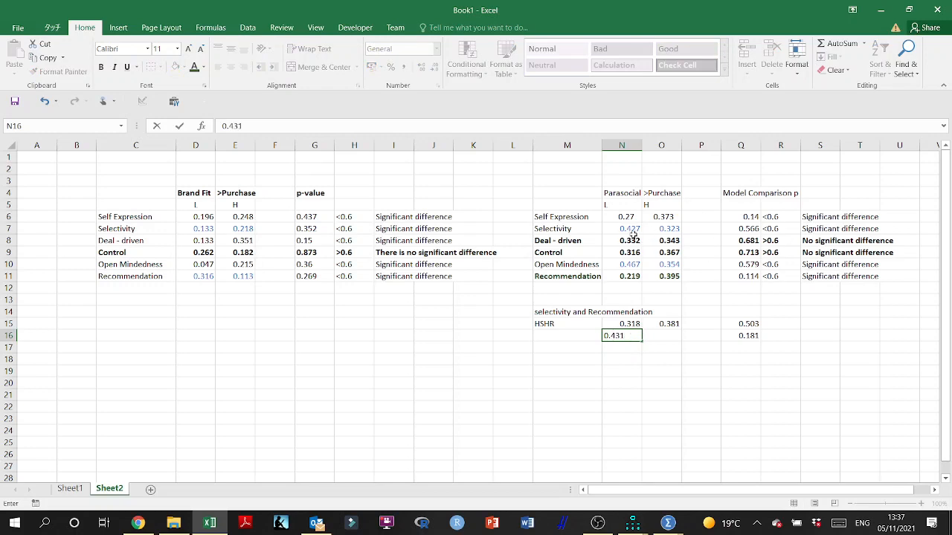
{"action": "left_click", "coordinate": [606, 379]}
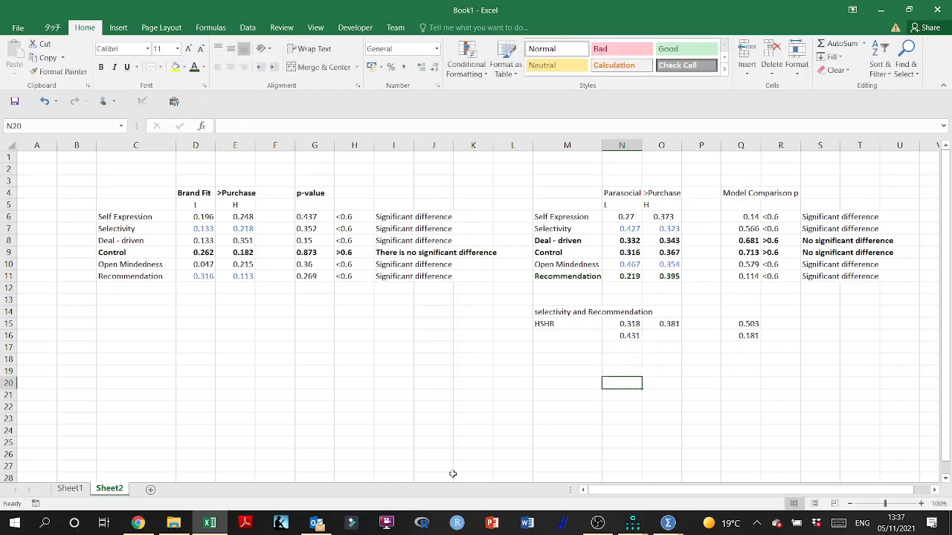
Return to the Amos output, examine the High group's standardized regression weights for model B, and close the output.
{"action": "left_click", "coordinate": [210, 523]}
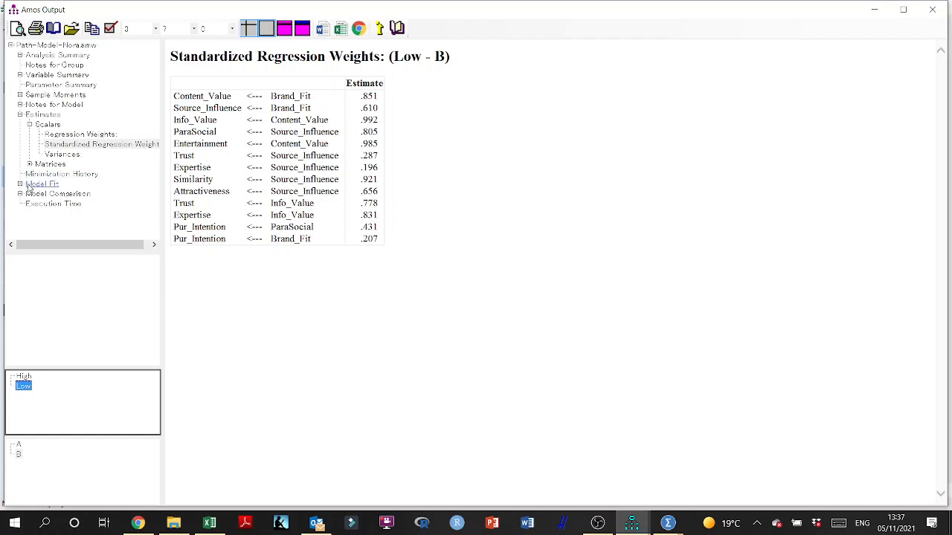
{"action": "left_click", "coordinate": [23, 377]}
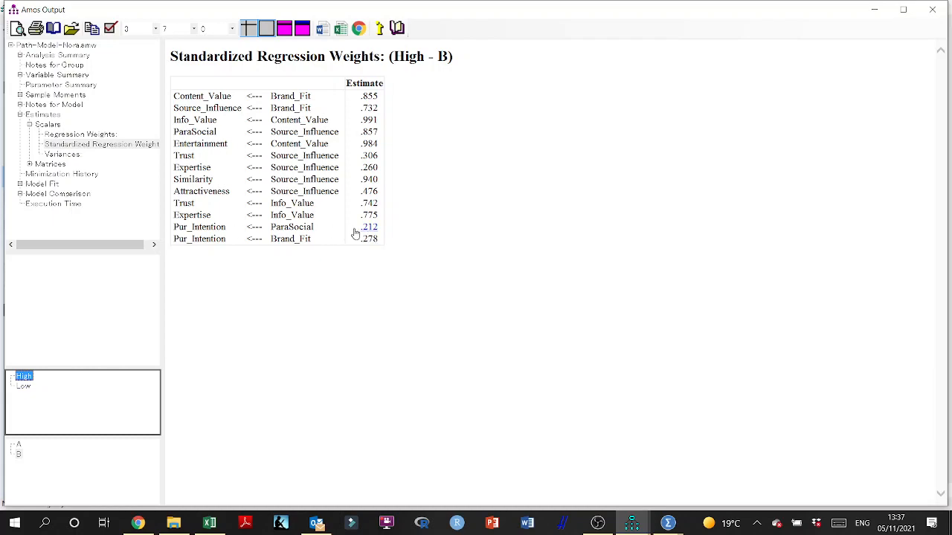
{"action": "left_click", "coordinate": [932, 9]}
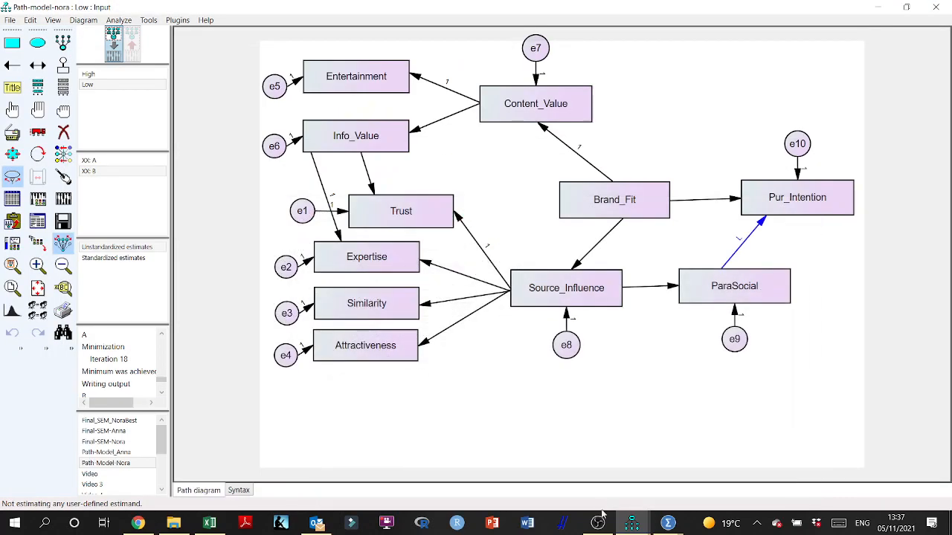
Switch to Excel and enter the High group's ParaSocial to purchase intention estimate, 0.212, in cell O16.
{"action": "left_click", "coordinate": [210, 523]}
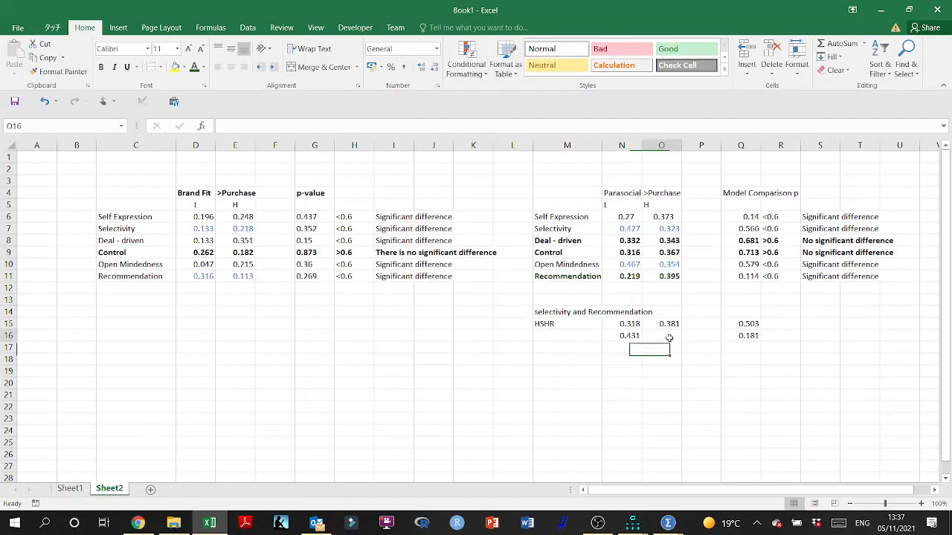
{"action": "type", "text": "0.212"}
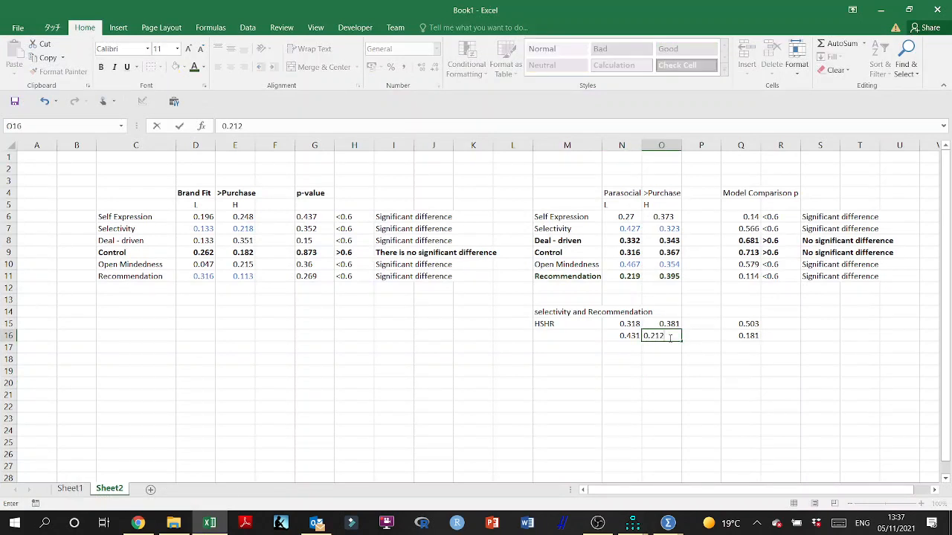
{"action": "left_click", "coordinate": [668, 368]}
{"action": "left_click", "coordinate": [659, 229]}
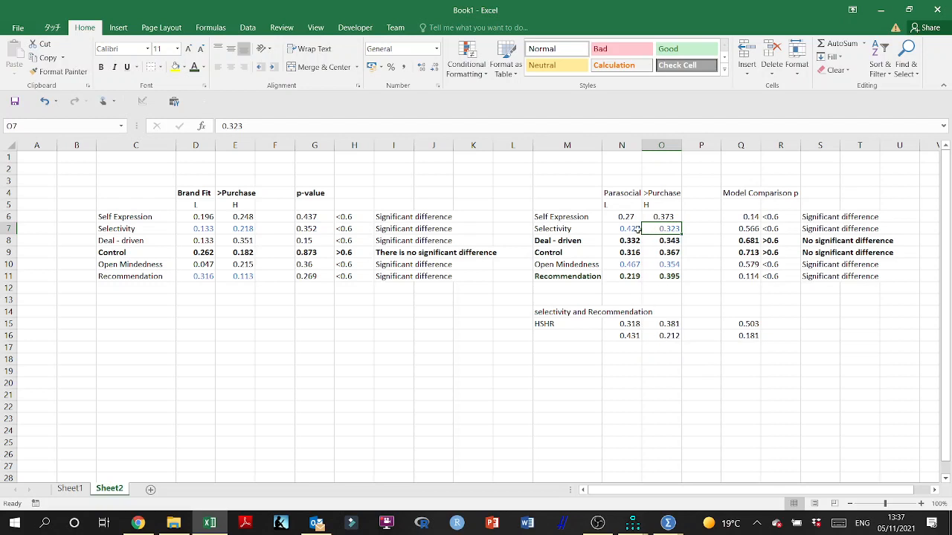
Label the row of new estimates as HSLR in cell M16.
{"action": "left_click", "coordinate": [559, 336]}
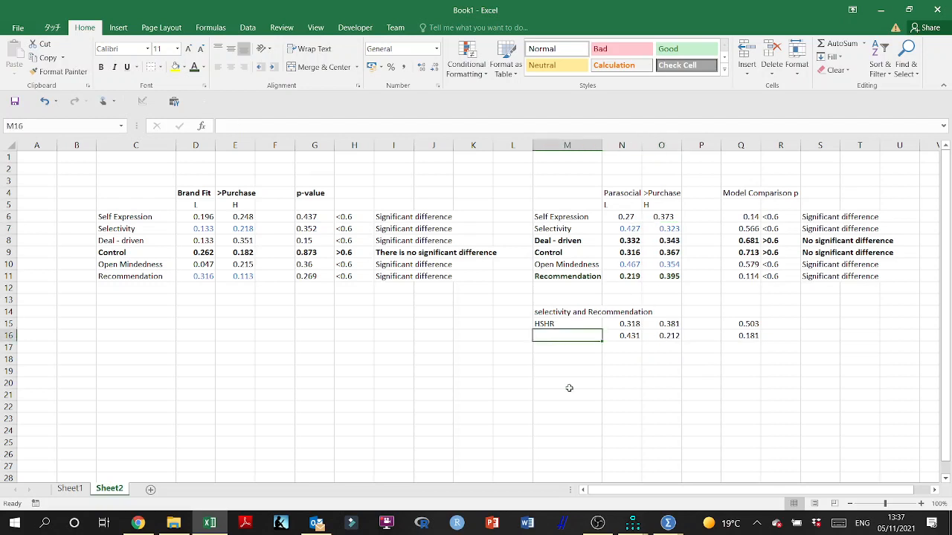
{"action": "type", "text": "HSHR"}
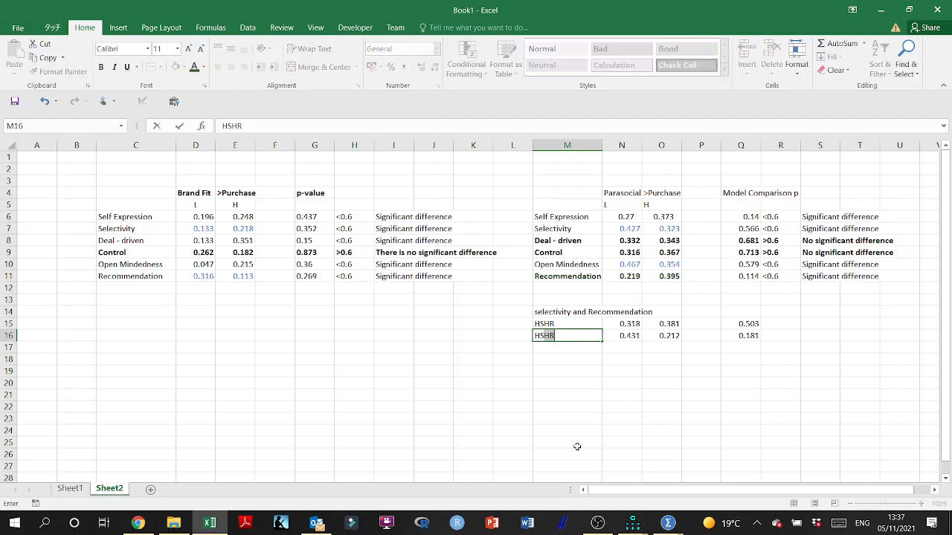
{"action": "key", "text": "BackSpace"}
{"action": "key", "text": "BackSpace"}
{"action": "type", "text": "LR"}
{"action": "key", "text": "Return"}
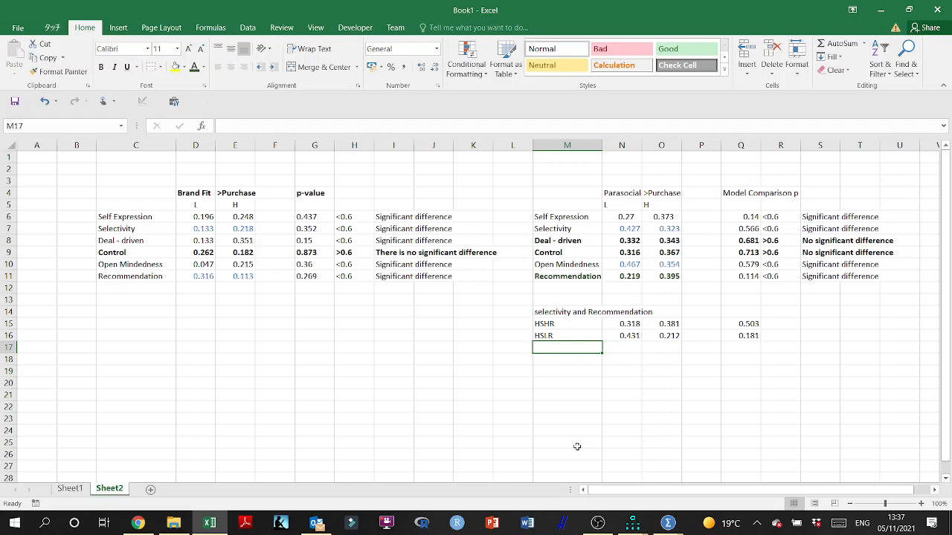
Switch to the Path-model-nora window in Amos and set the Low group's grouping variable to LSHR in its data files.
{"action": "left_click", "coordinate": [634, 525]}
{"action": "left_click", "coordinate": [580, 476]}
{"action": "left_click", "coordinate": [12, 199]}
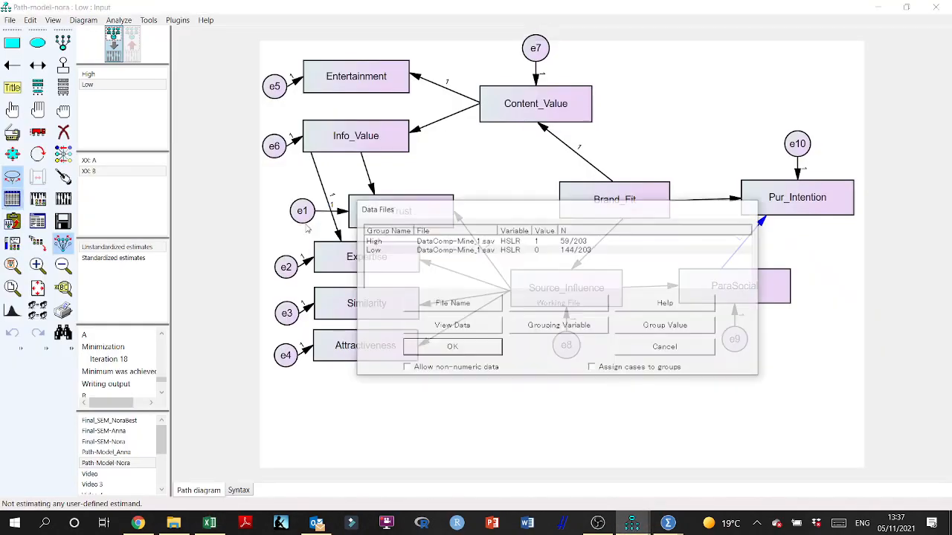
{"action": "left_click", "coordinate": [532, 331]}
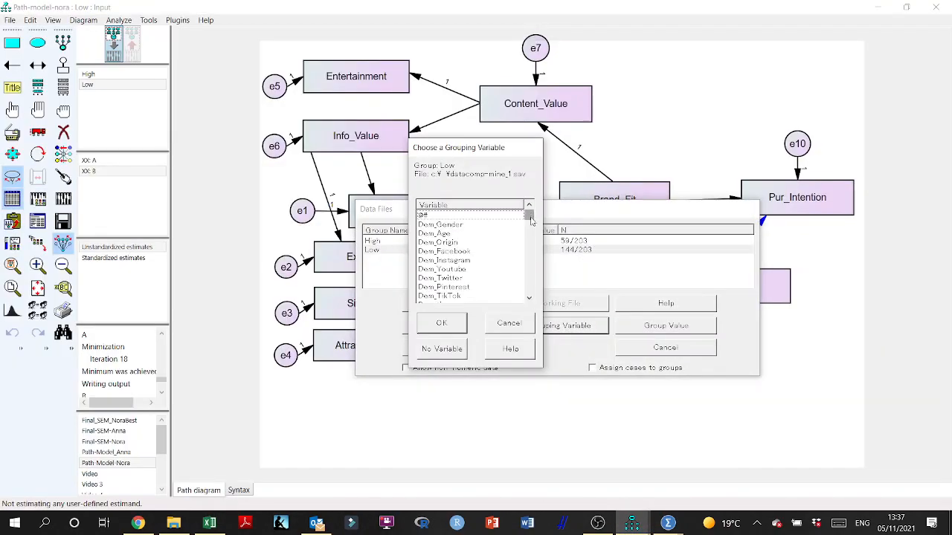
{"action": "left_click", "coordinate": [453, 287]}
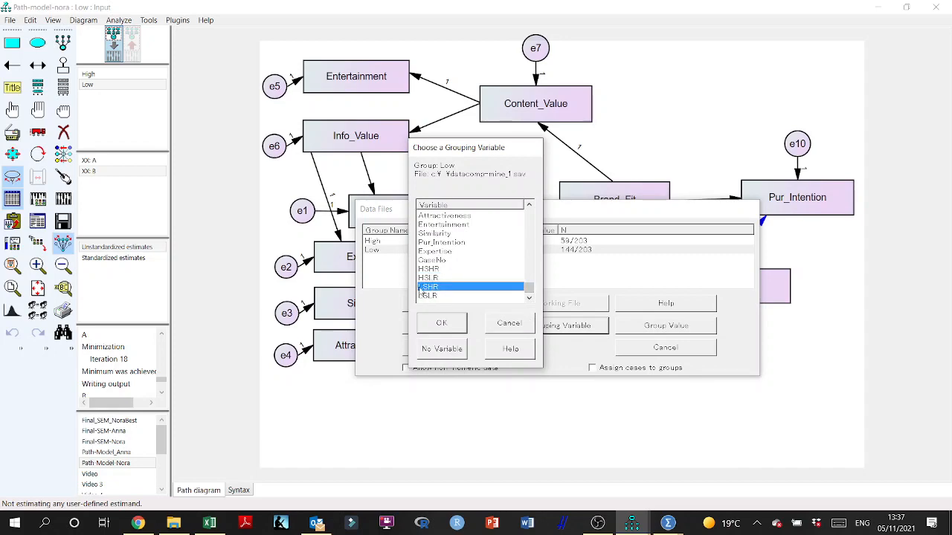
{"action": "left_click", "coordinate": [443, 323]}
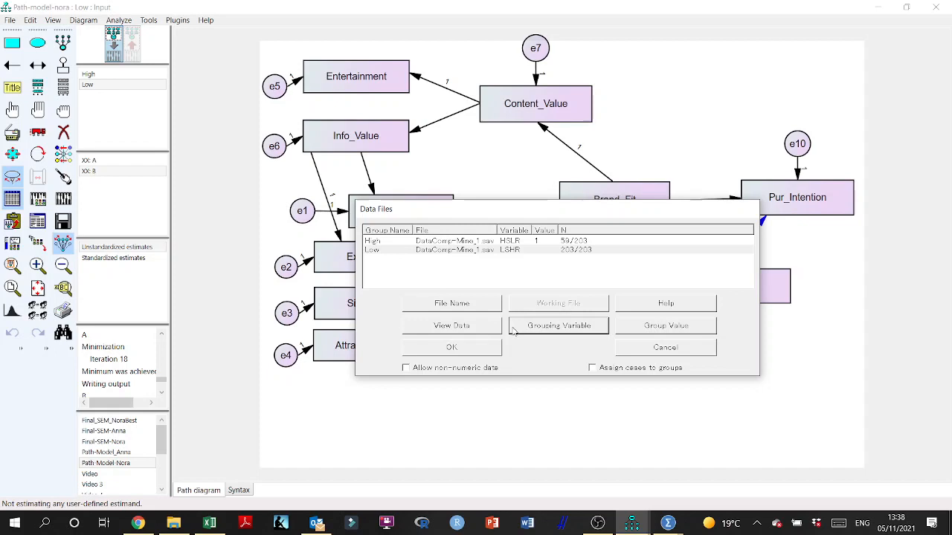
Set the High group's grouping variable to LSHR as well.
{"action": "left_click", "coordinate": [513, 242]}
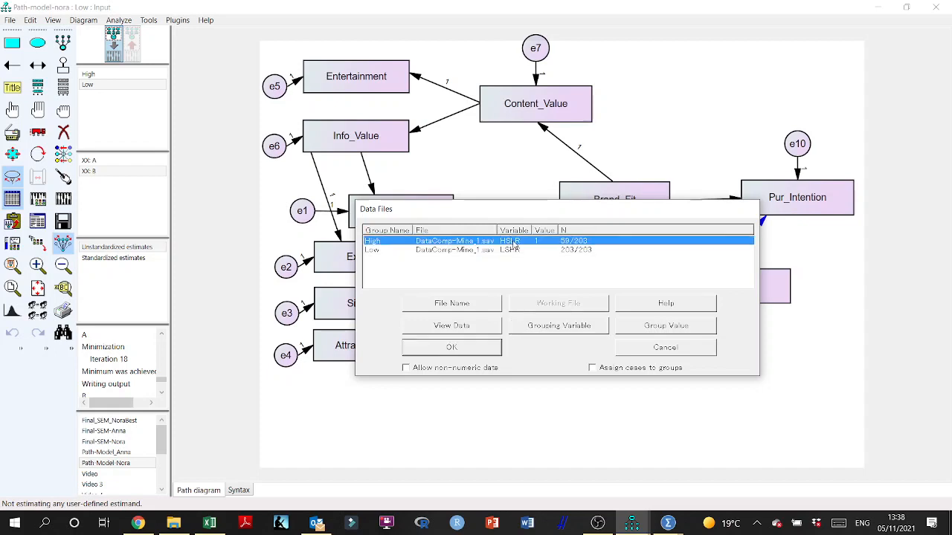
{"action": "left_click", "coordinate": [544, 325]}
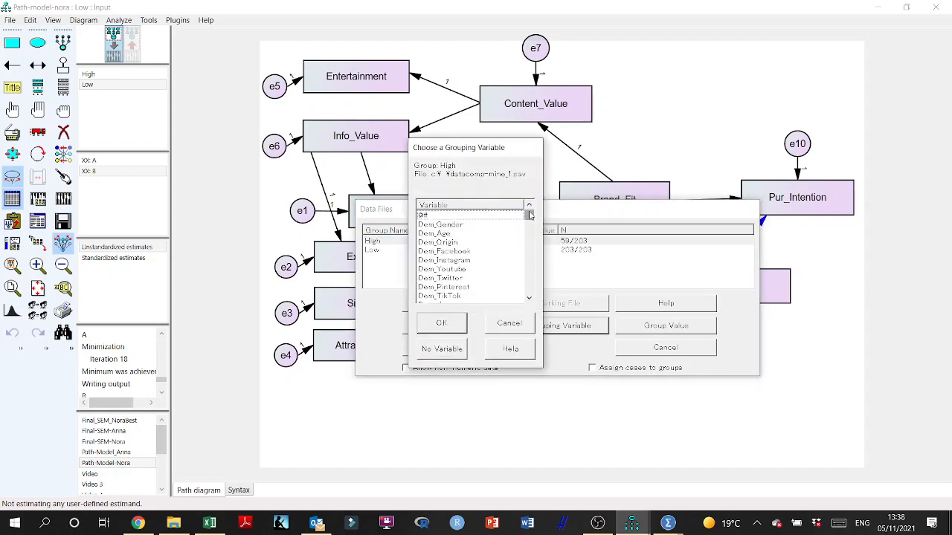
{"action": "left_click_drag", "start_coordinate": [529, 217], "coordinate": [529, 288]}
{"action": "left_click", "coordinate": [427, 287]}
{"action": "left_click", "coordinate": [441, 322]}
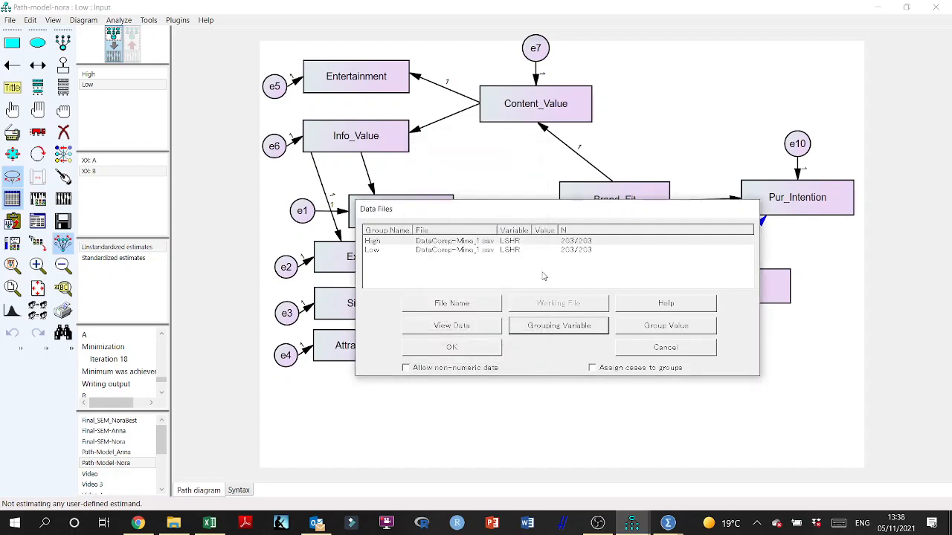
Assign group value 1 to the High group and 0 to the Low group, and accept the data file settings.
{"action": "left_click", "coordinate": [500, 242]}
{"action": "left_click", "coordinate": [672, 331]}
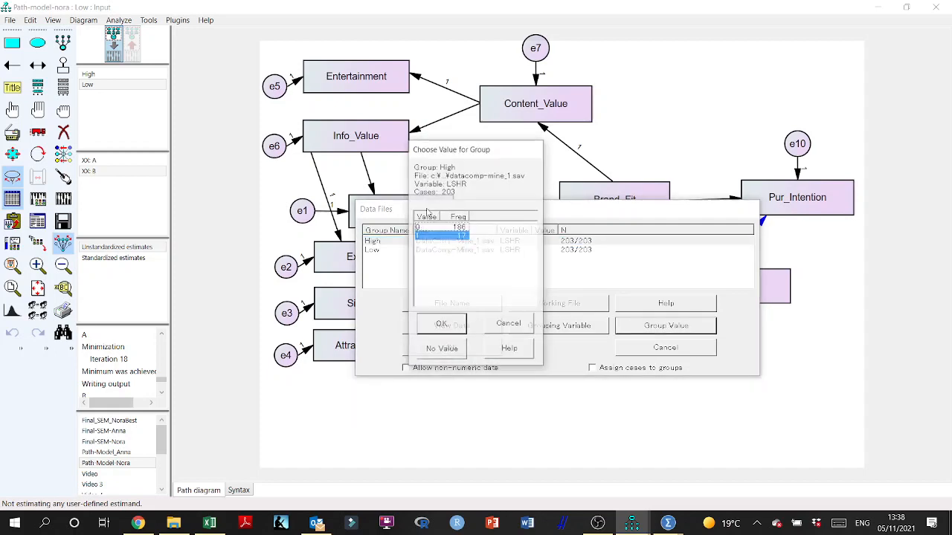
{"action": "left_click", "coordinate": [436, 331]}
{"action": "left_click", "coordinate": [494, 252]}
{"action": "left_click", "coordinate": [666, 325]}
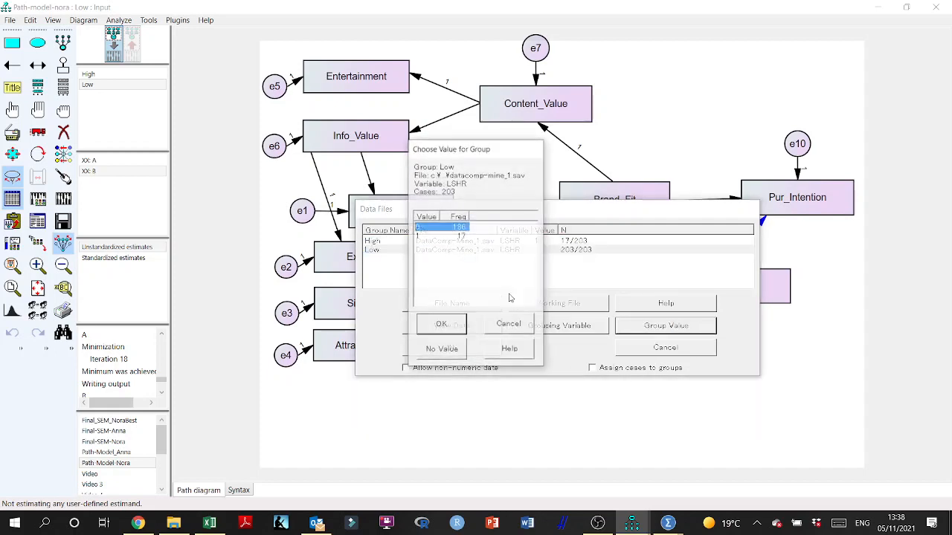
{"action": "left_click", "coordinate": [438, 323]}
{"action": "left_click", "coordinate": [452, 347]}
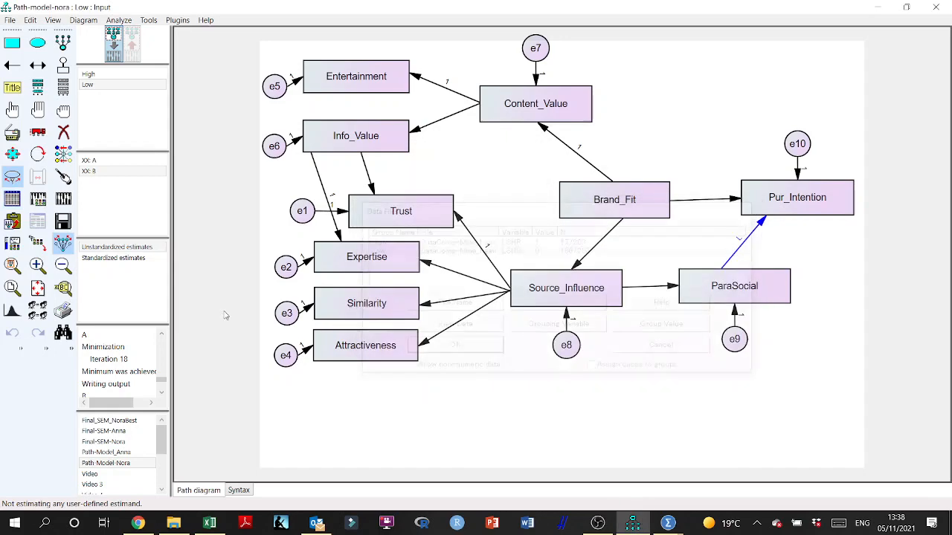
Calculate the estimates for the path model with the LSHR groups, dismissing the error messages.
{"action": "left_click", "coordinate": [63, 198]}
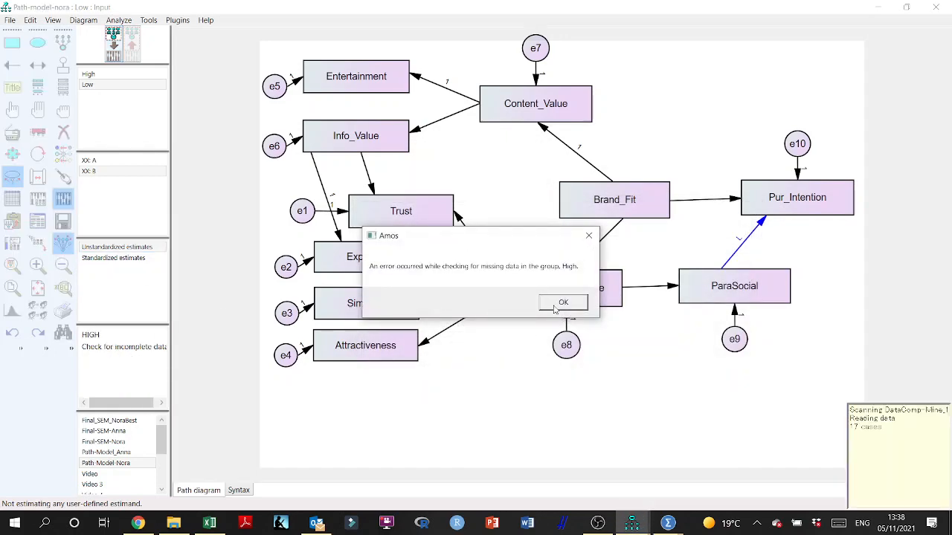
{"action": "left_click", "coordinate": [554, 306]}
{"action": "left_click", "coordinate": [576, 395]}
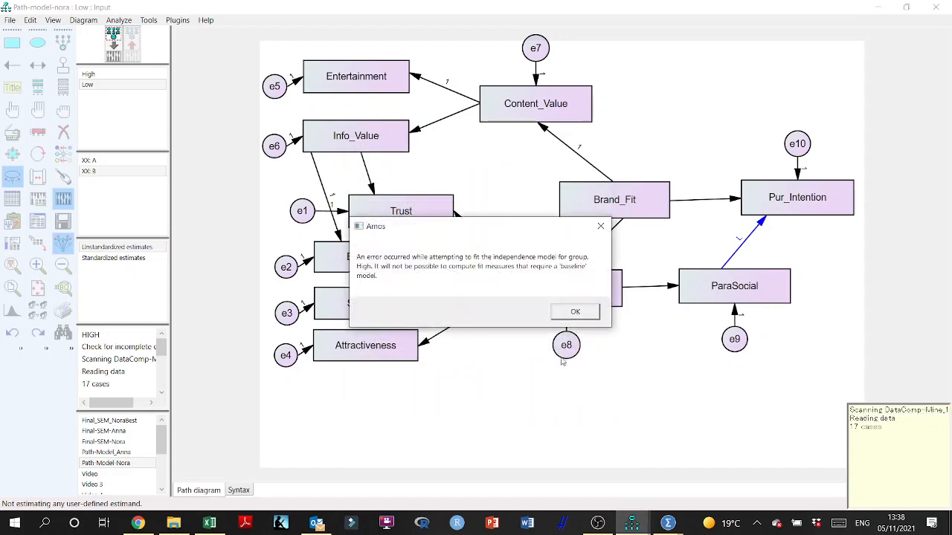
{"action": "left_click", "coordinate": [577, 313]}
{"action": "left_click", "coordinate": [566, 301]}
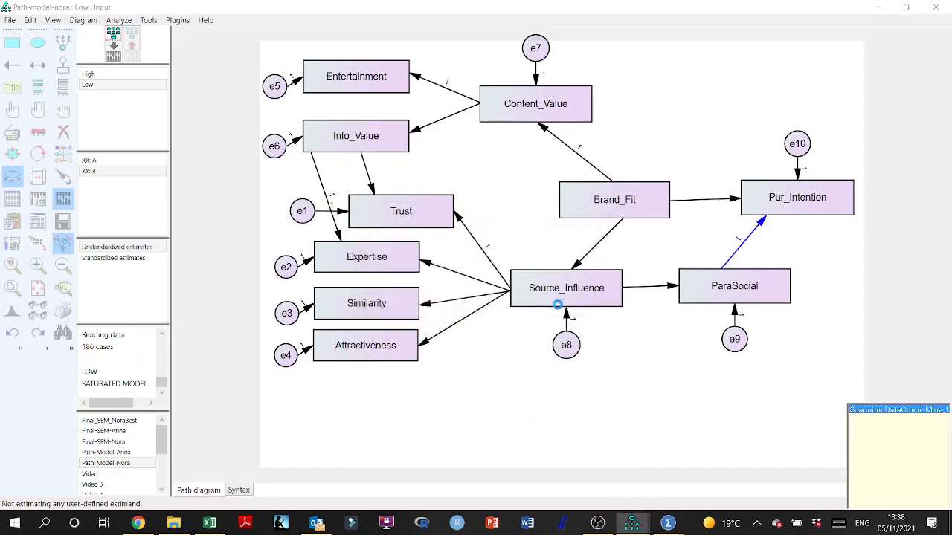
{"action": "left_click", "coordinate": [580, 397]}
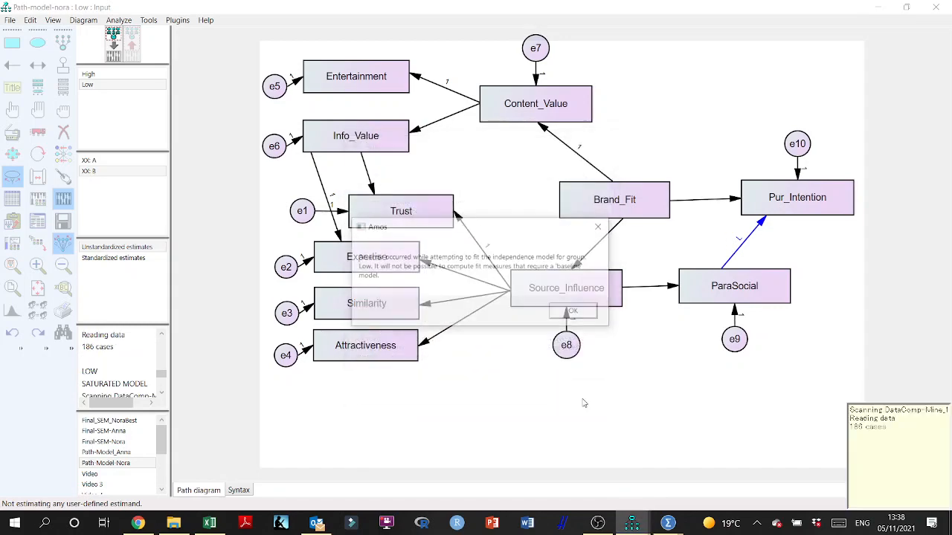
{"action": "left_click", "coordinate": [572, 315]}
Open the Model Comparison results in the Amos text output and record the p-value 0.587 in cell Q17 of the Excel sheet.
{"action": "left_click", "coordinate": [44, 221]}
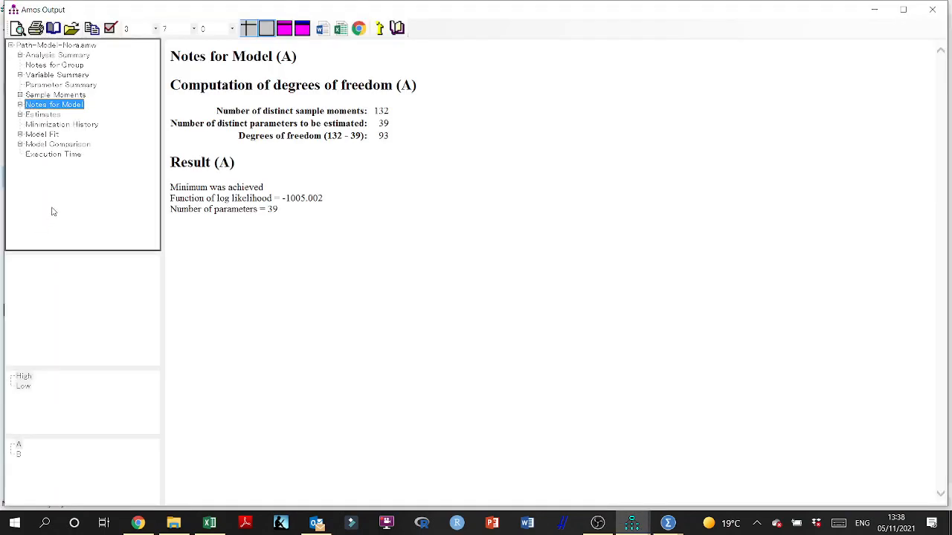
{"action": "left_click", "coordinate": [56, 144]}
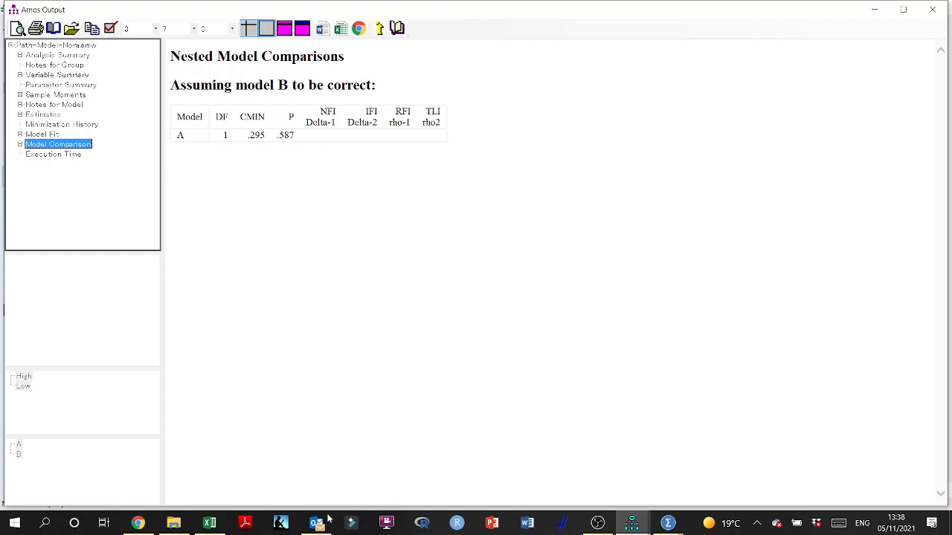
{"action": "left_click", "coordinate": [209, 523]}
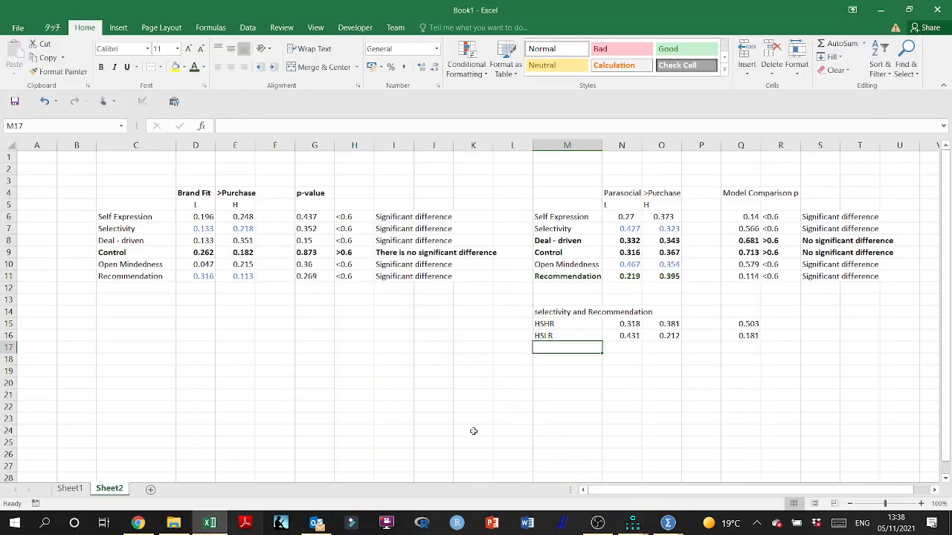
{"action": "left_click", "coordinate": [742, 347]}
{"action": "type", "text": "0."}
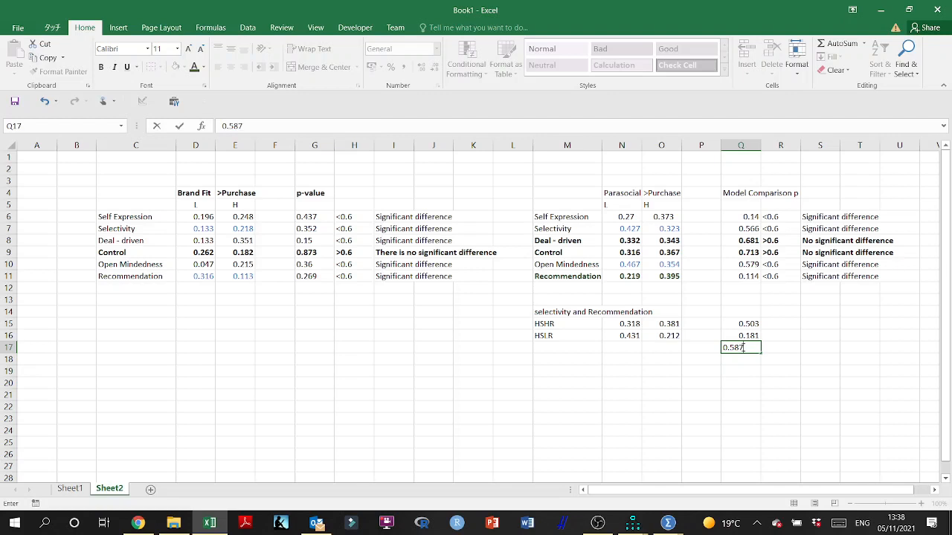
{"action": "type", "text": "587"}
Label row 17 as LSHR in cell M17.
{"action": "key", "text": "Left"}
{"action": "key", "text": "Left"}
{"action": "key", "text": "Left"}
{"action": "key", "text": "Left"}
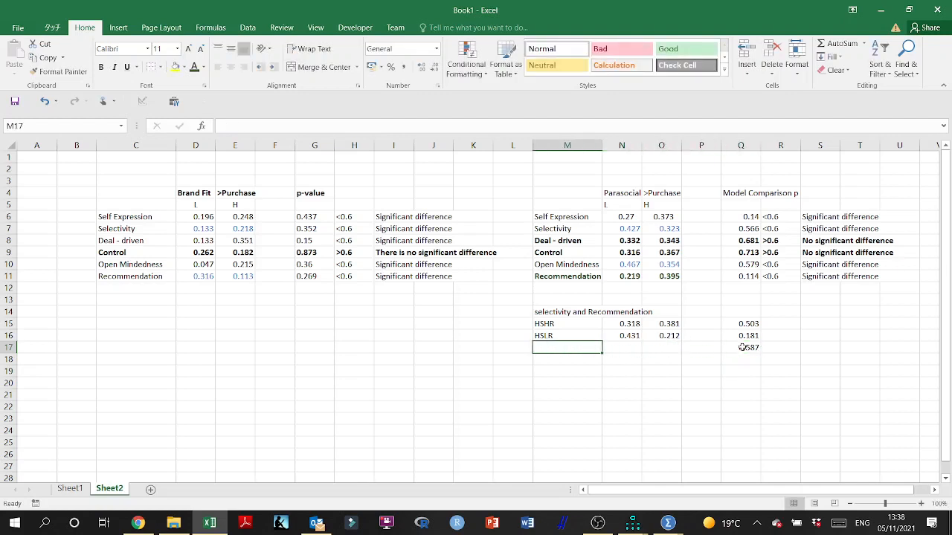
{"action": "type", "text": "LSHR"}
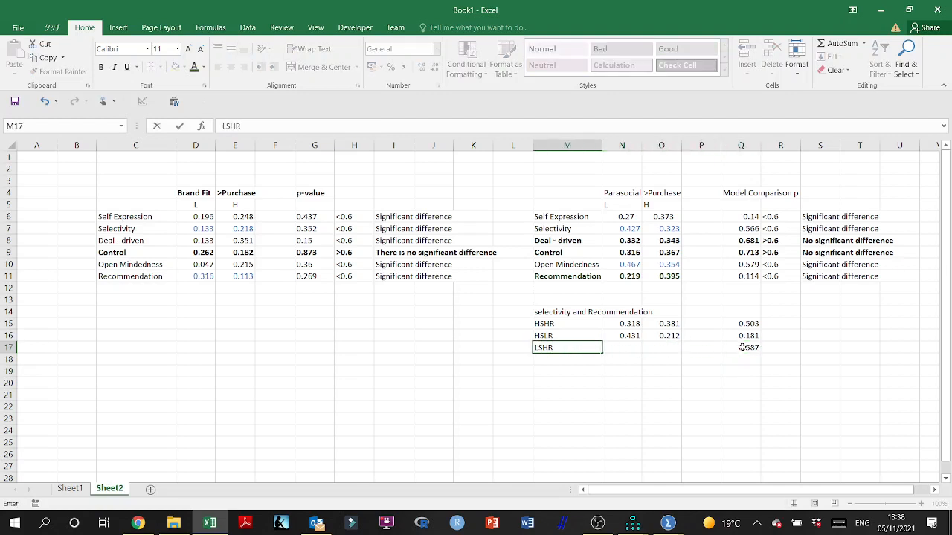
{"action": "key", "text": "Tab"}
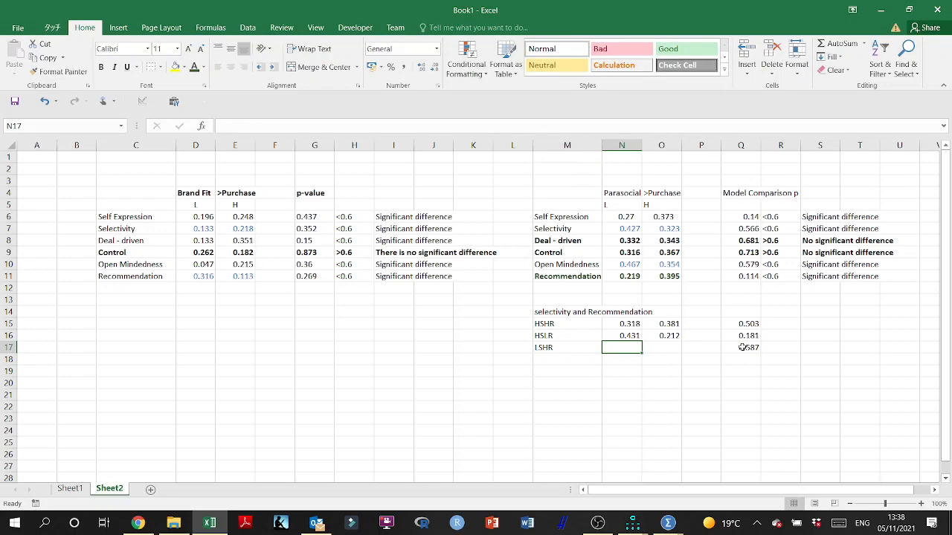
Return to Amos Output and display the standardized regression weights for the Low group under model B.
{"action": "left_click", "coordinate": [880, 10]}
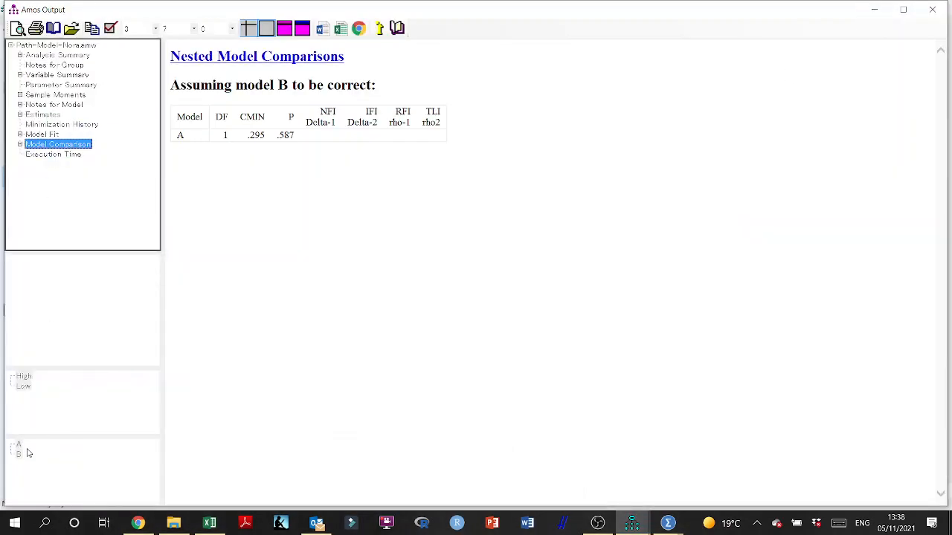
{"action": "left_click", "coordinate": [21, 116]}
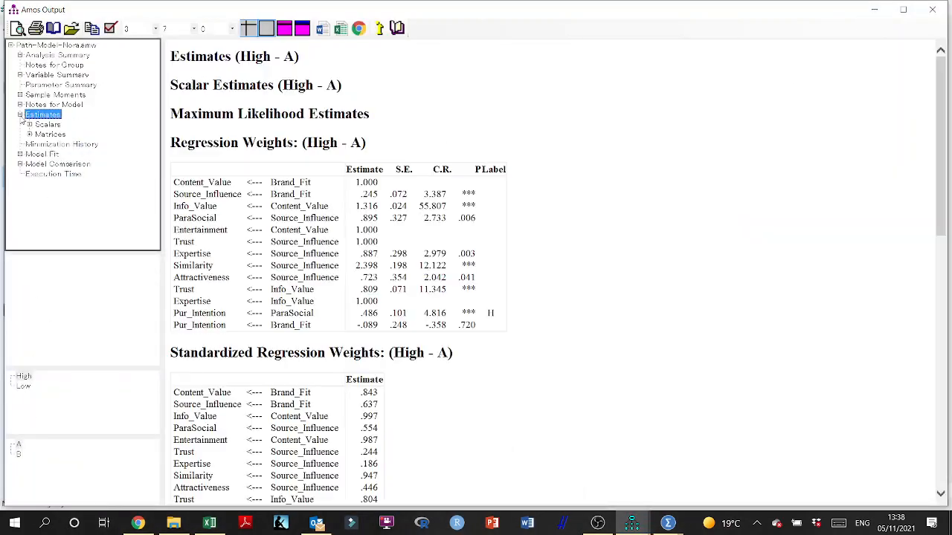
{"action": "left_click", "coordinate": [31, 125]}
{"action": "left_click", "coordinate": [46, 143]}
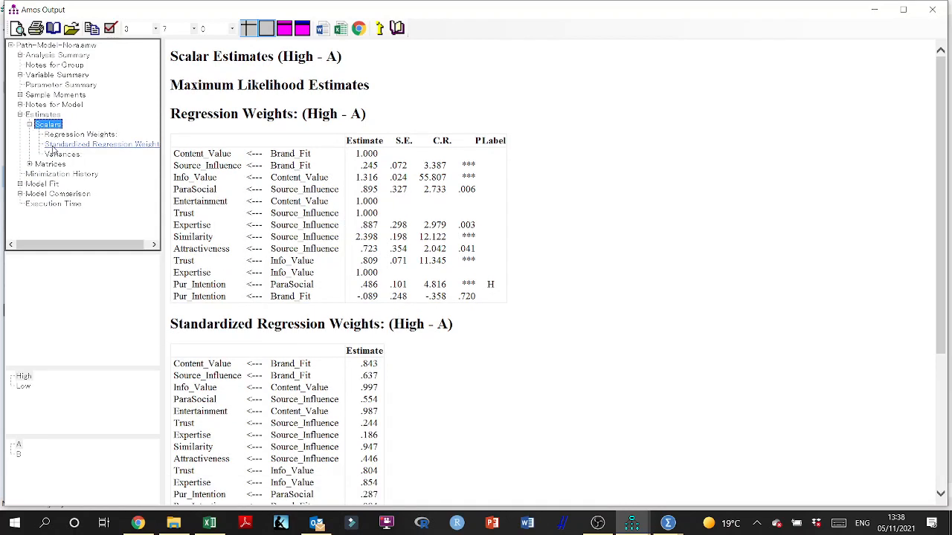
{"action": "left_click", "coordinate": [18, 453]}
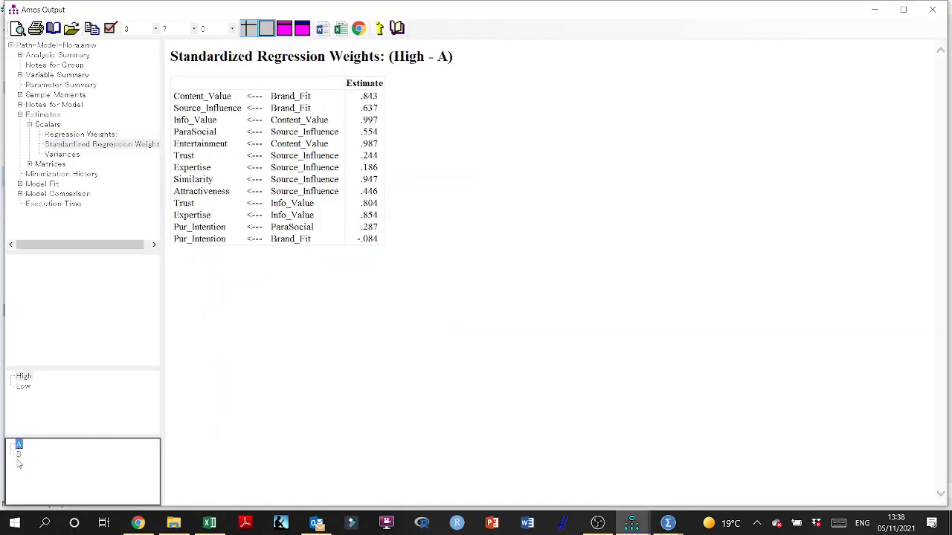
{"action": "left_click", "coordinate": [24, 386]}
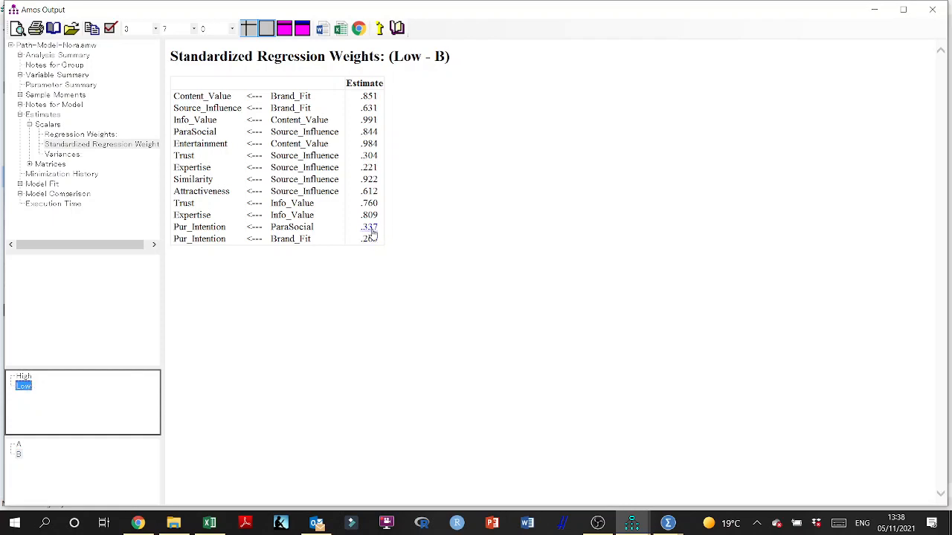
Switch to Excel and enter the Low group's ParaSocial to Pur_Intention weight, 0.337, in cell N17.
{"action": "left_click", "coordinate": [210, 523]}
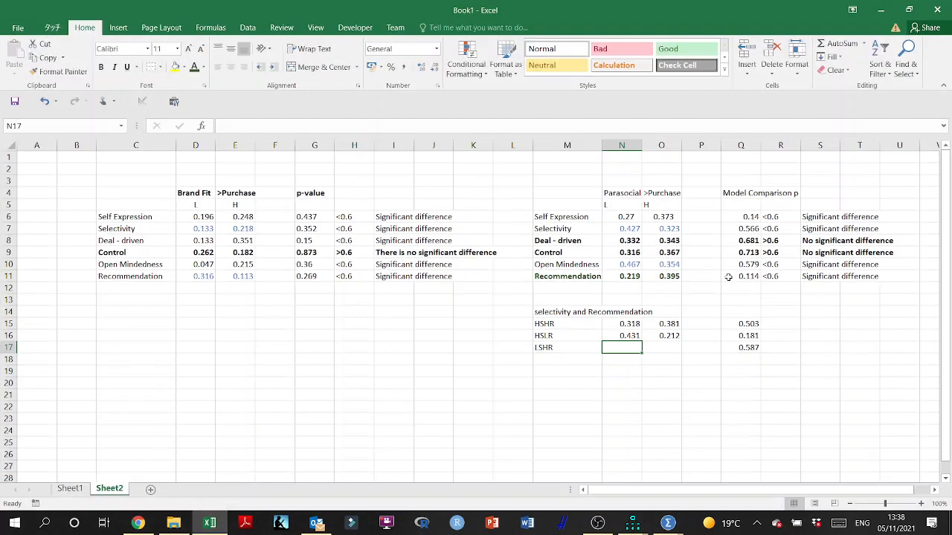
{"action": "type", "text": "0.337"}
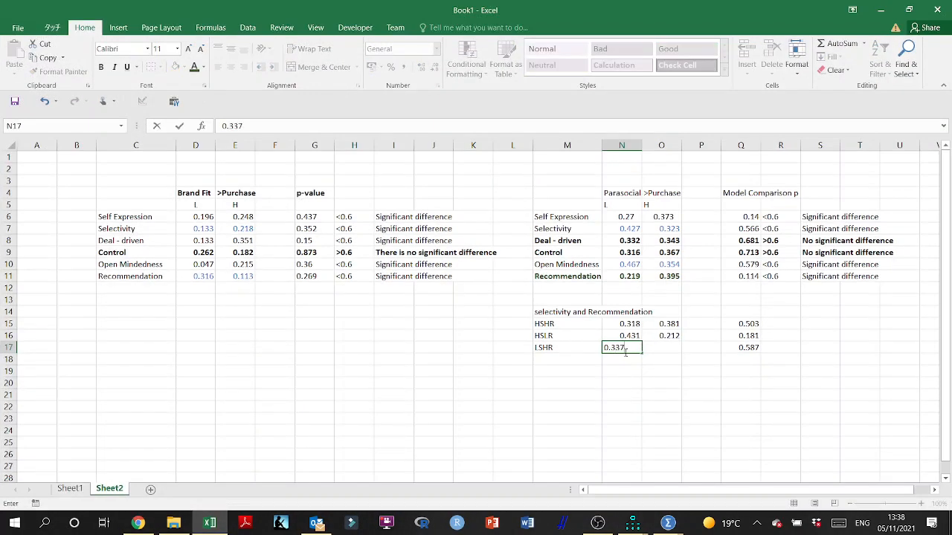
{"action": "key", "text": "Return"}
Display the High group's standardized regression weights for model B in Amos Output, and minimize the output window.
{"action": "key", "text": "alt+Tab"}
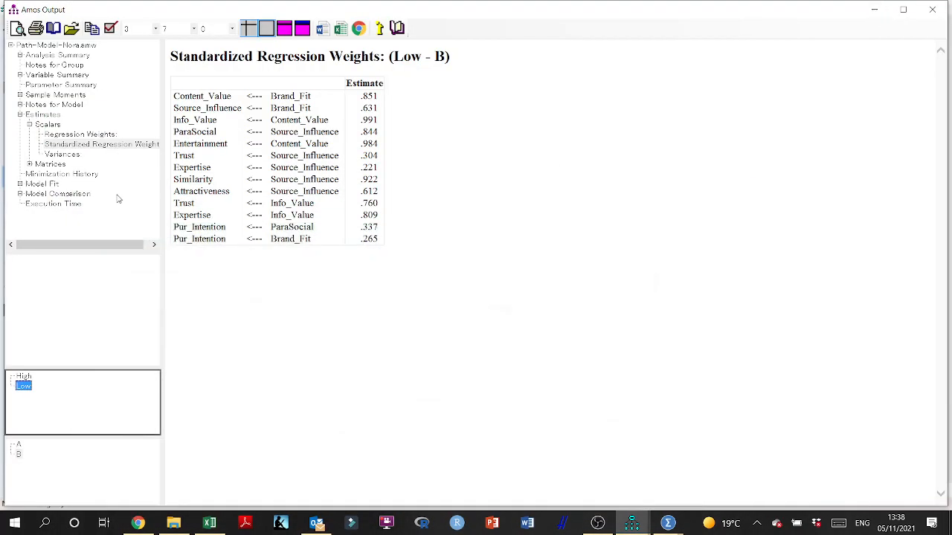
{"action": "left_click", "coordinate": [43, 377]}
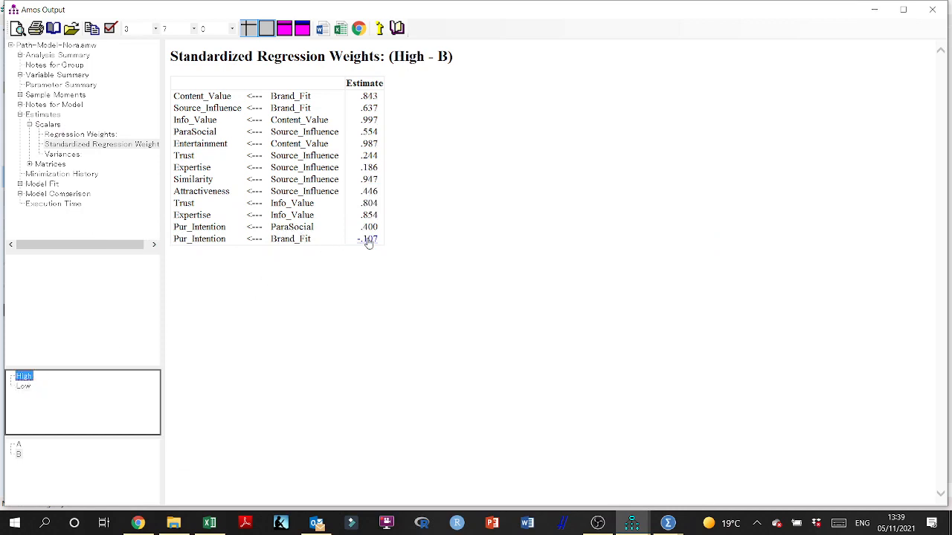
{"action": "left_click", "coordinate": [874, 9]}
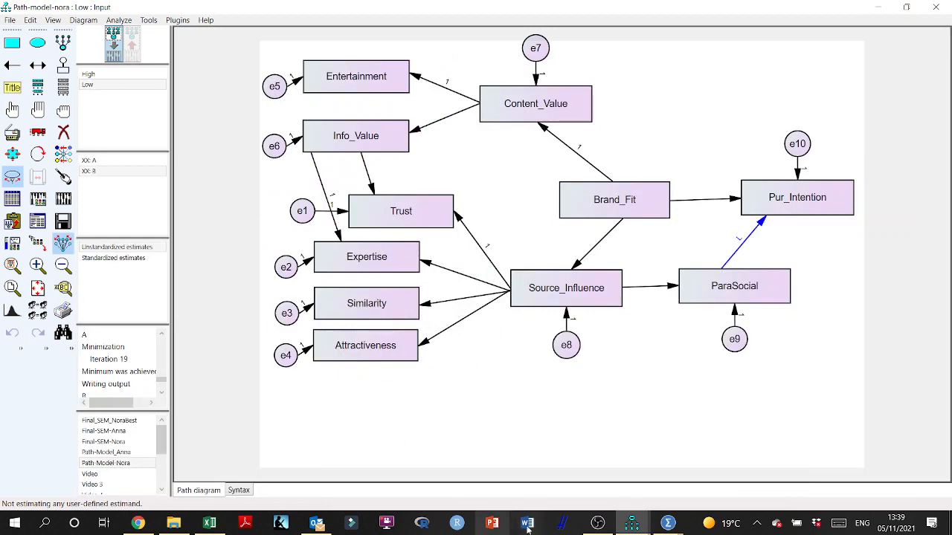
Switch to Excel and enter 0.44 as the LSHR row's High group value in cell O17.
{"action": "left_click", "coordinate": [209, 523]}
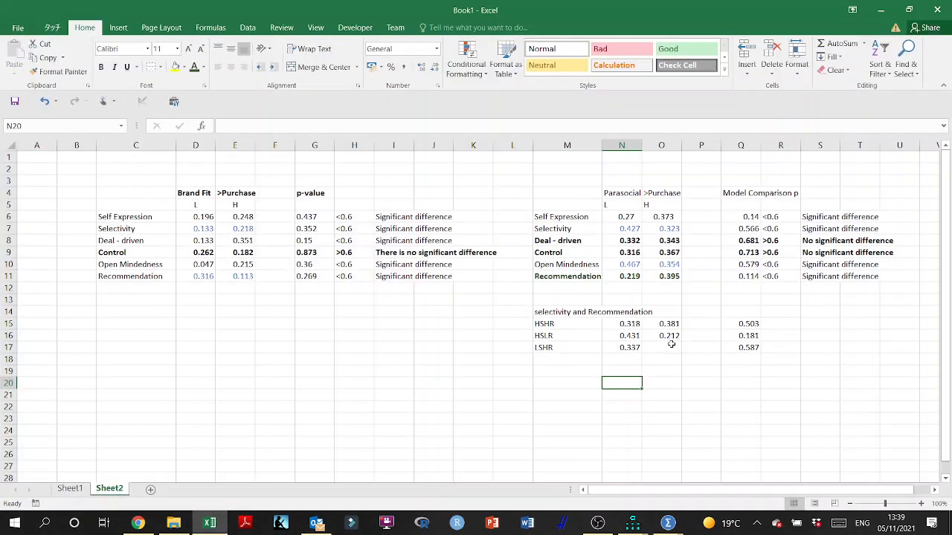
{"action": "left_click", "coordinate": [670, 344]}
{"action": "type", "text": "0.44"}
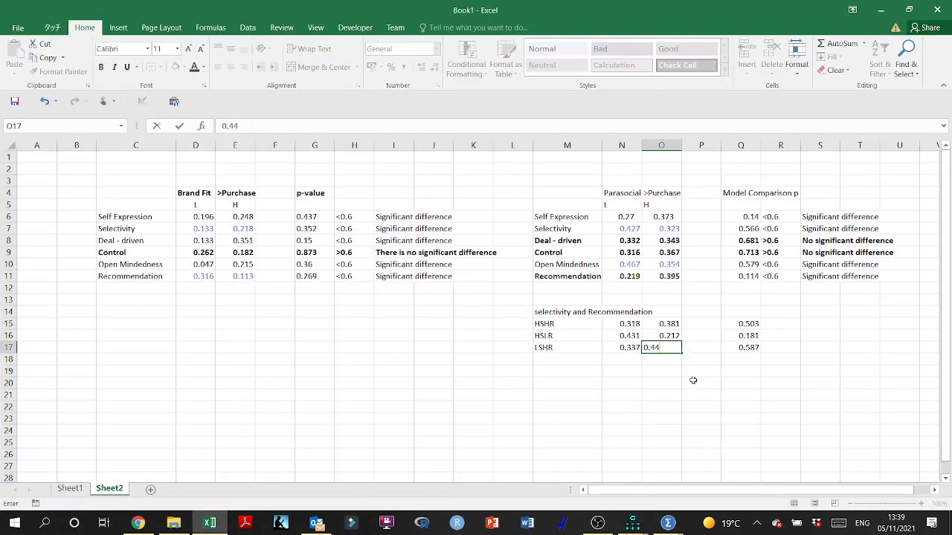
{"action": "key", "text": "Right"}
{"action": "key", "text": "Right"}
{"action": "key", "text": "Down"}
{"action": "key", "text": "Left"}
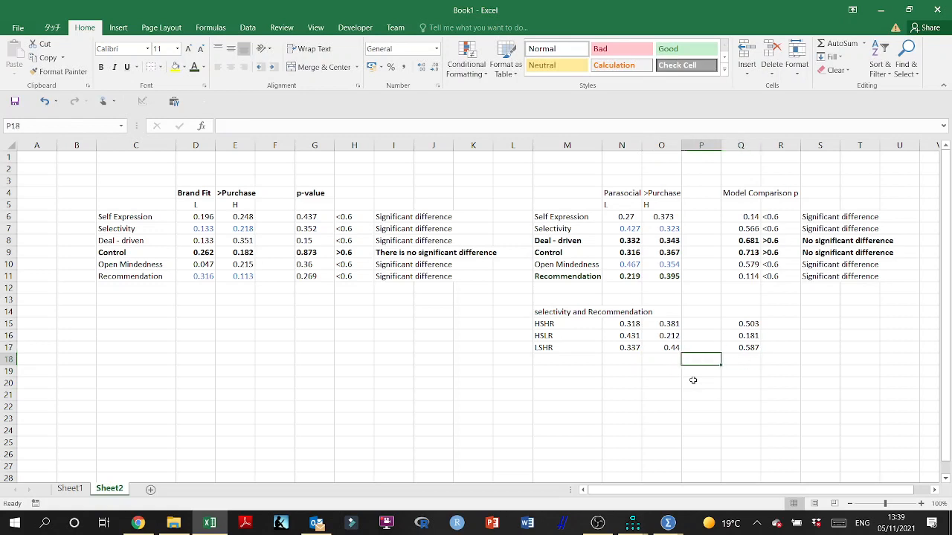
{"action": "left_click", "coordinate": [554, 349]}
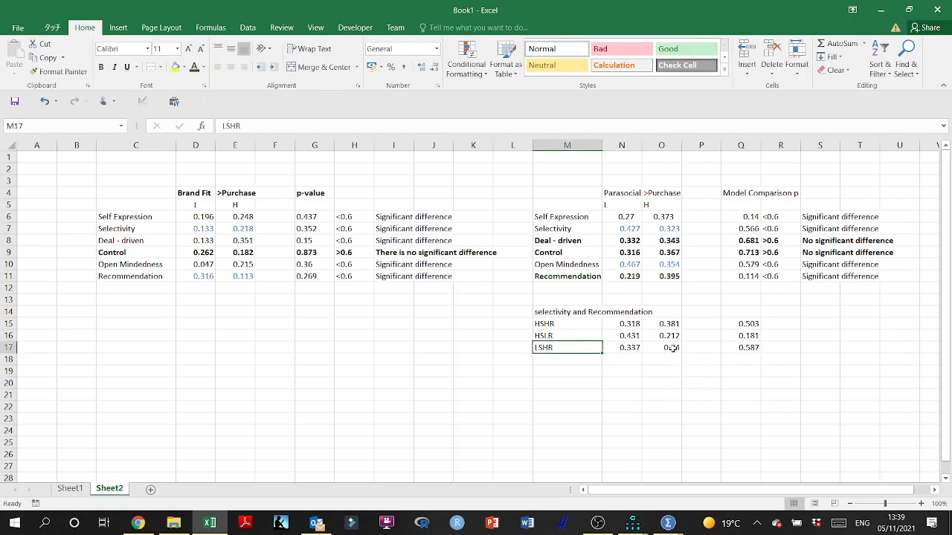
Compare the LSHR, HSLR and HSHR rows' Low and High weights with the single Selectivity and Recommendation rows.
{"action": "left_click_drag", "start_coordinate": [671, 347], "coordinate": [624, 348]}
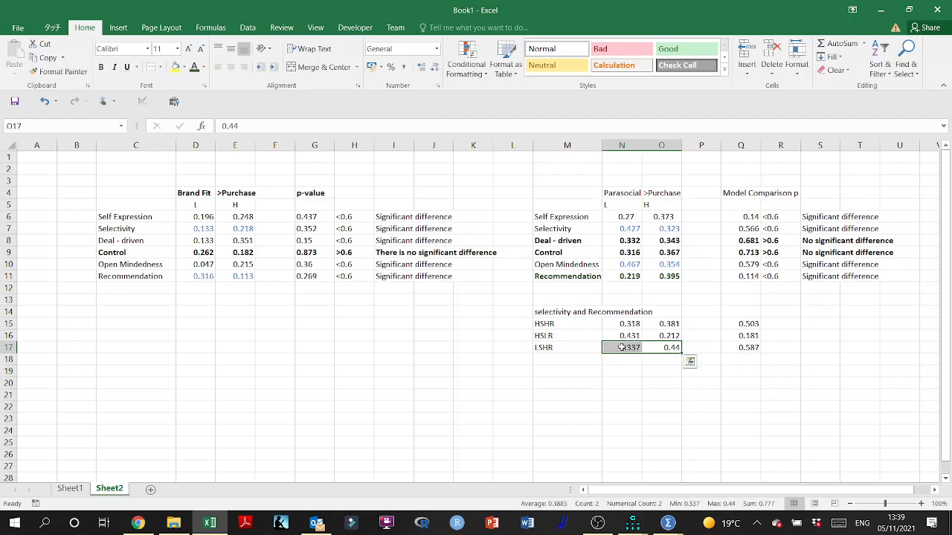
{"action": "left_click_drag", "start_coordinate": [567, 276], "coordinate": [665, 277]}
{"action": "left_click", "coordinate": [542, 335]}
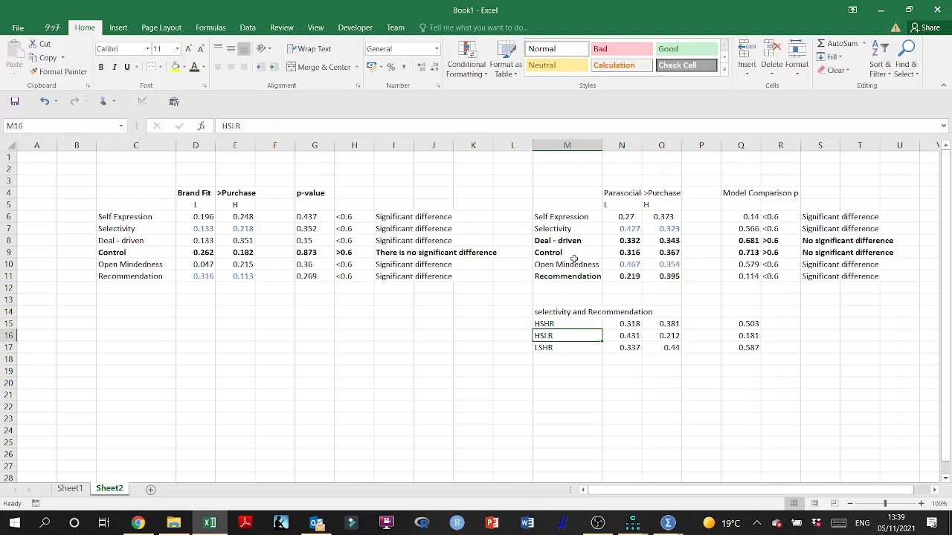
{"action": "left_click_drag", "start_coordinate": [548, 230], "coordinate": [664, 231]}
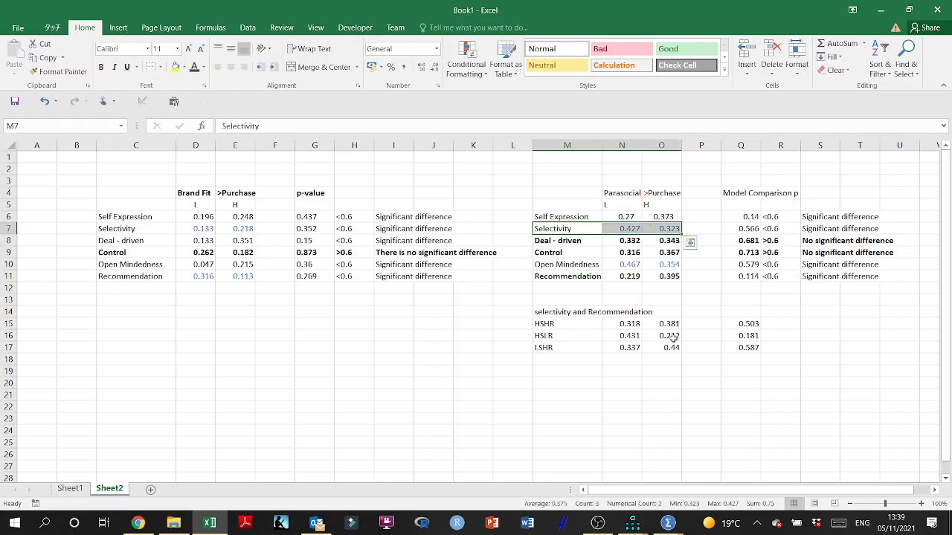
{"action": "mouse_move", "coordinate": [672, 336]}
{"action": "left_mouse_down"}
{"action": "mouse_move", "coordinate": [544, 336]}
{"action": "mouse_move", "coordinate": [551, 324]}
{"action": "mouse_move", "coordinate": [678, 327]}
{"action": "left_mouse_up"}
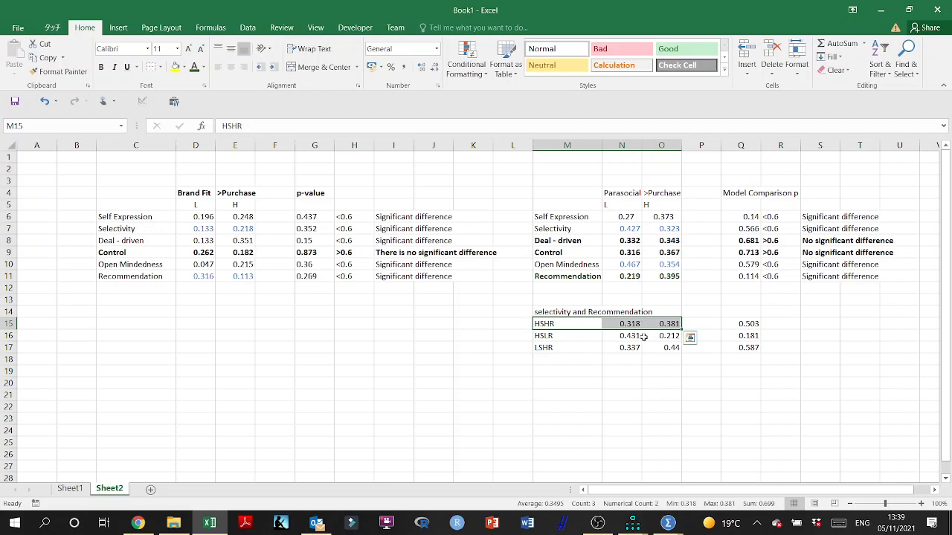
Add the row label LSLR in cell M18 below LSHR.
{"action": "left_click", "coordinate": [540, 359]}
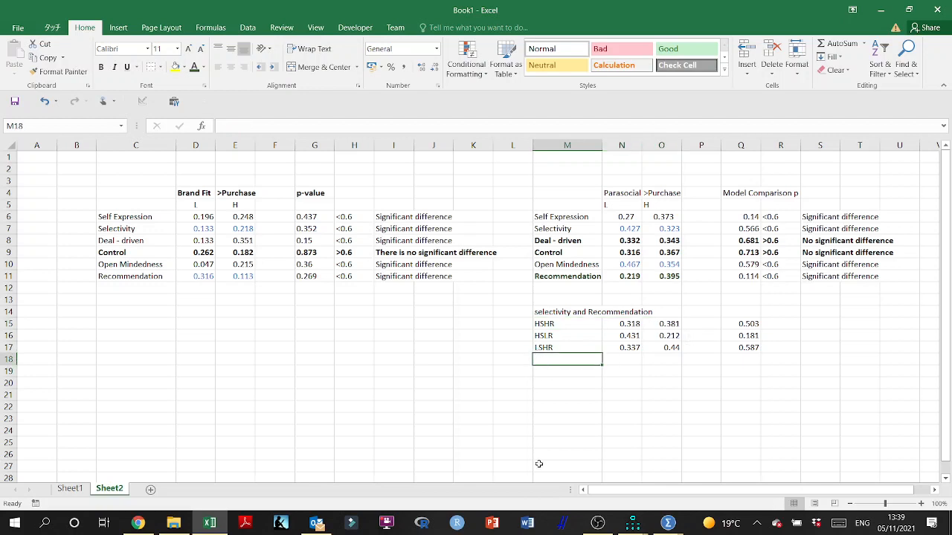
{"action": "type", "text": "L"}
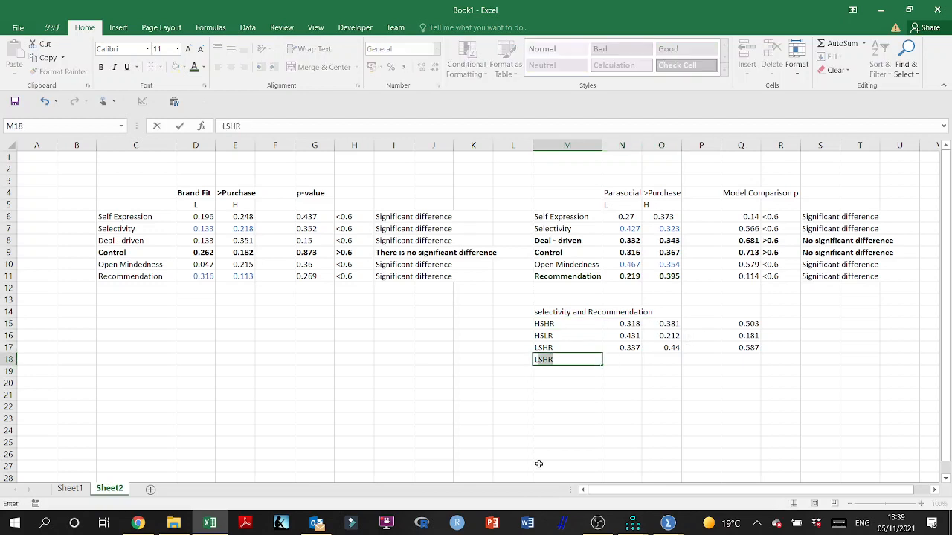
{"action": "type", "text": "SL"}
{"action": "key", "text": "Return"}
Switch to Amos and set LSLR as the grouping variable for the Low and High groups.
{"action": "mouse_move", "coordinate": [664, 508]}
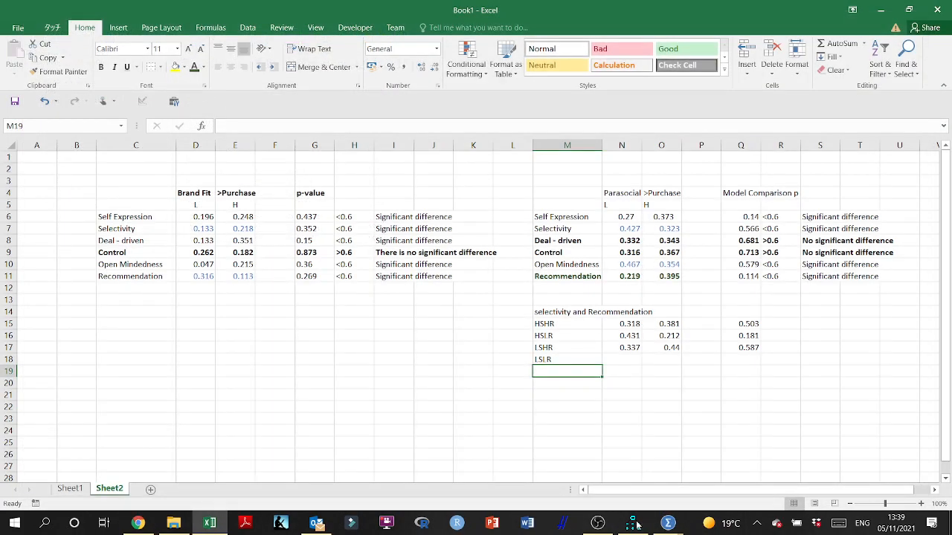
{"action": "left_click", "coordinate": [565, 468]}
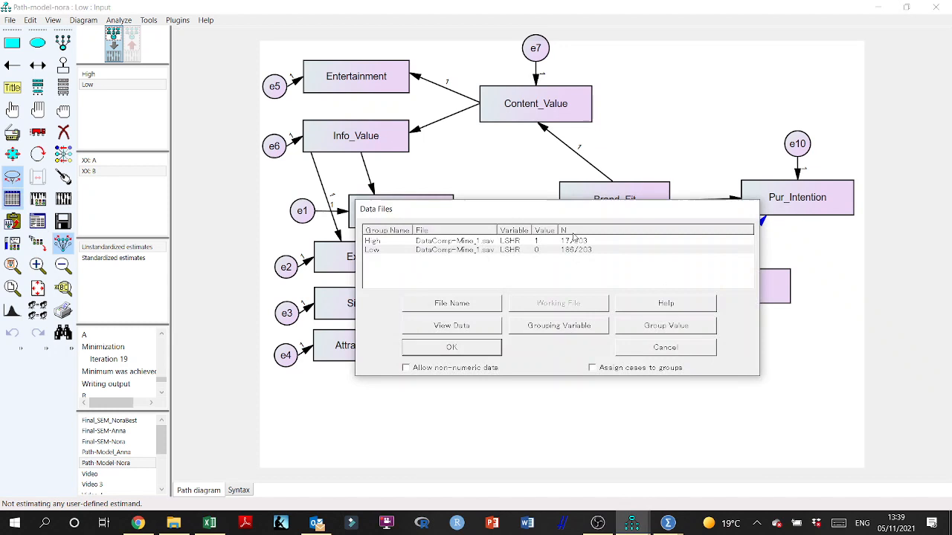
{"action": "left_click", "coordinate": [532, 328]}
{"action": "left_click", "coordinate": [456, 296]}
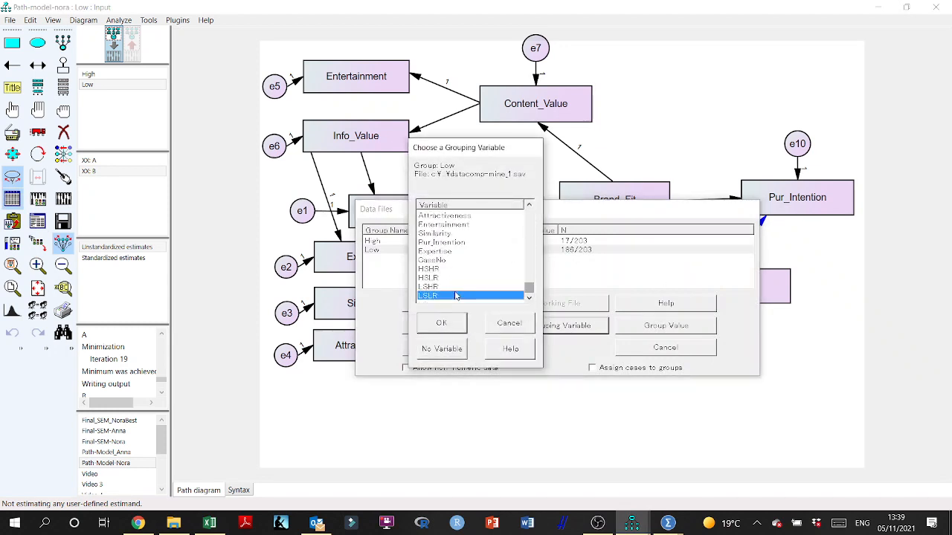
{"action": "left_click", "coordinate": [442, 323]}
{"action": "left_click", "coordinate": [522, 244]}
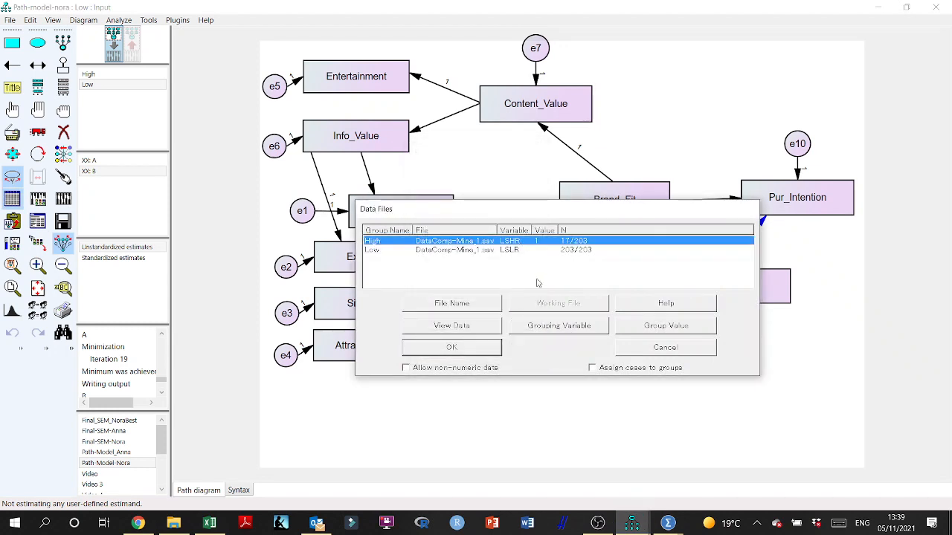
{"action": "left_click", "coordinate": [561, 327]}
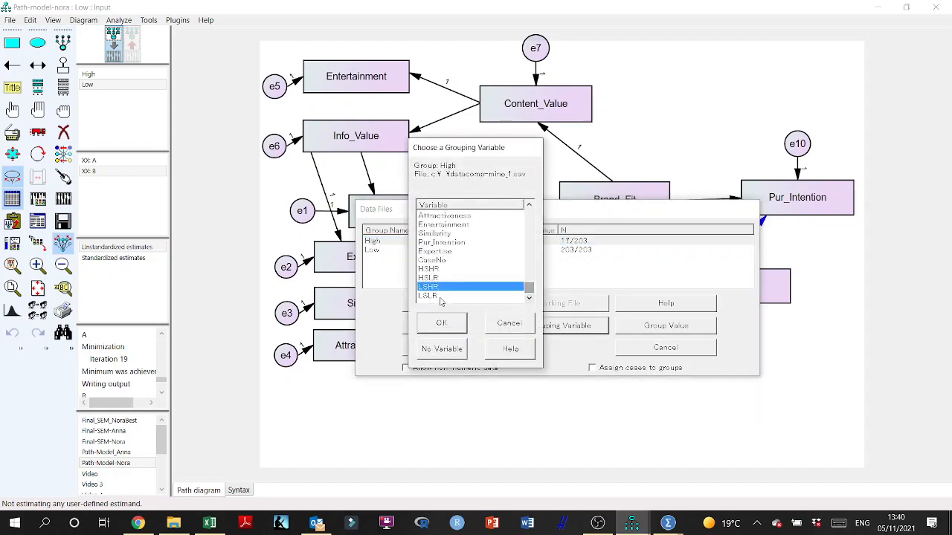
{"action": "left_click", "coordinate": [440, 296]}
{"action": "left_click", "coordinate": [442, 322]}
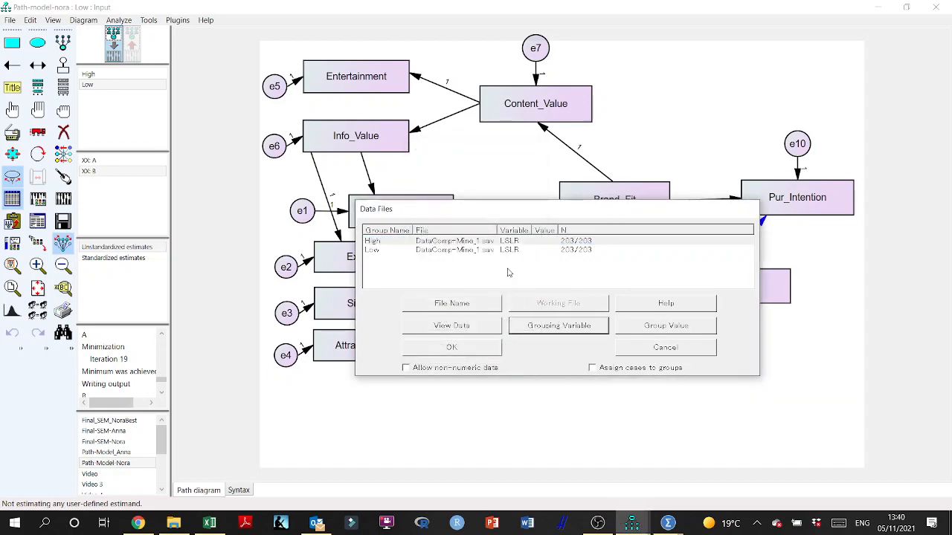
Assign LSLR group value 1 to High and 0 to Low, and accept the data file settings.
{"action": "left_click", "coordinate": [650, 326]}
{"action": "left_click", "coordinate": [444, 318]}
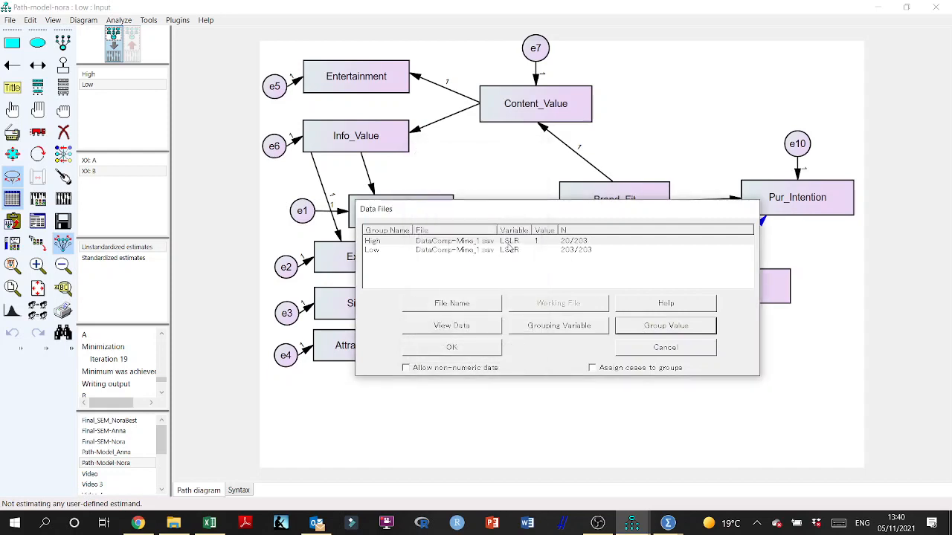
{"action": "left_click", "coordinate": [511, 250]}
{"action": "left_click", "coordinate": [652, 329]}
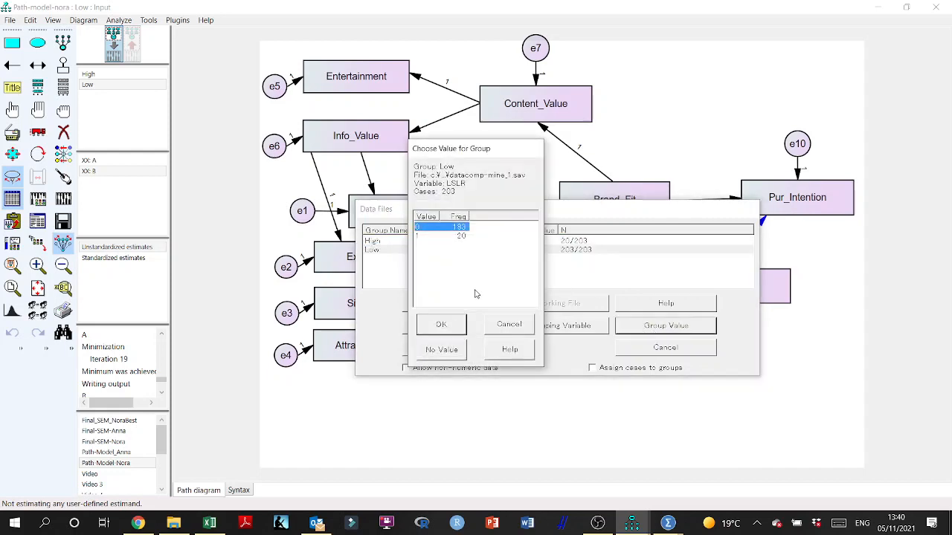
{"action": "left_click", "coordinate": [444, 329]}
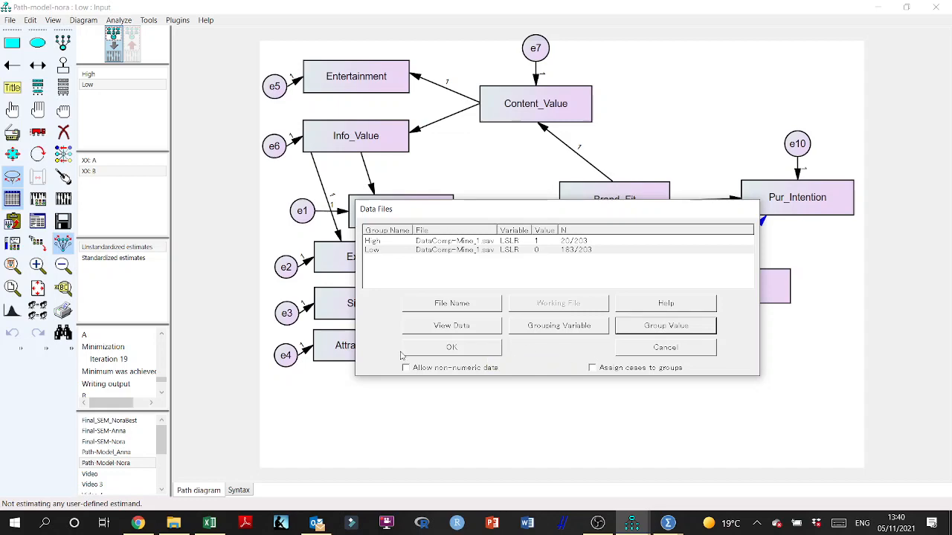
{"action": "left_click", "coordinate": [434, 353]}
Calculate the estimates for the LSLR grouping, dismissing the error messages for both groups.
{"action": "left_click", "coordinate": [63, 198]}
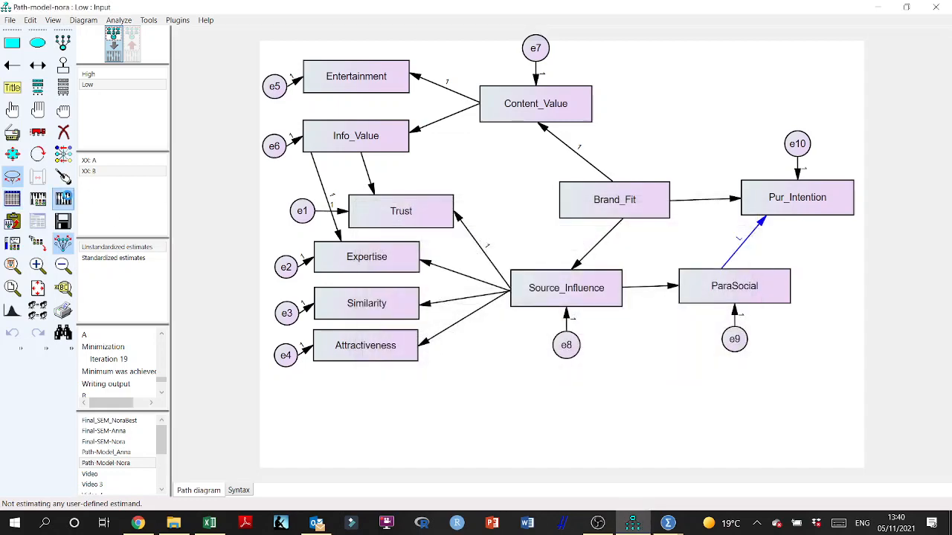
{"action": "left_click", "coordinate": [565, 305]}
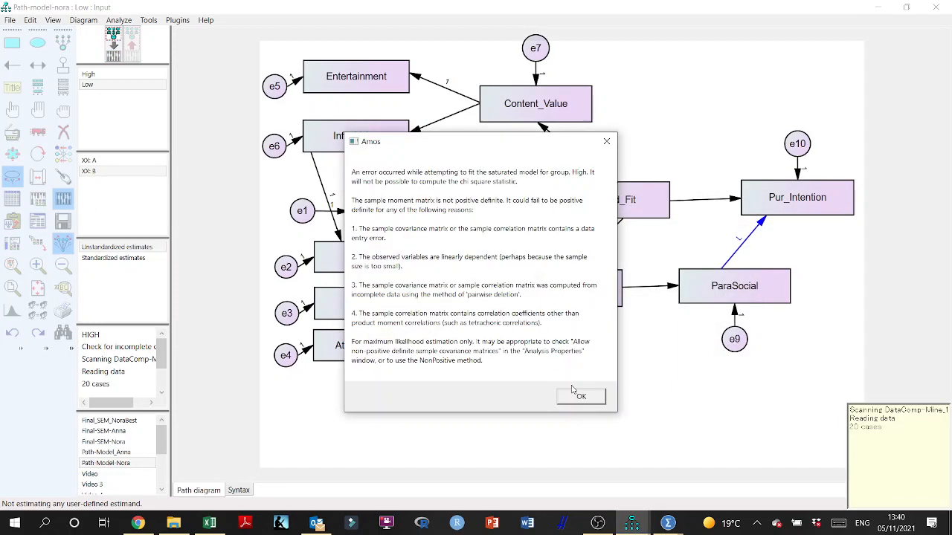
{"action": "left_click", "coordinate": [581, 398]}
{"action": "left_click", "coordinate": [563, 308]}
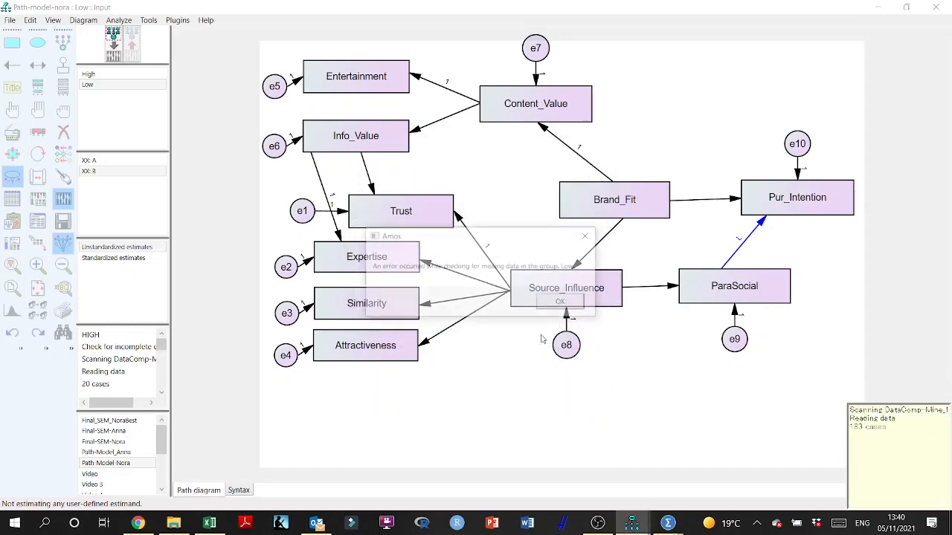
{"action": "left_click", "coordinate": [563, 308]}
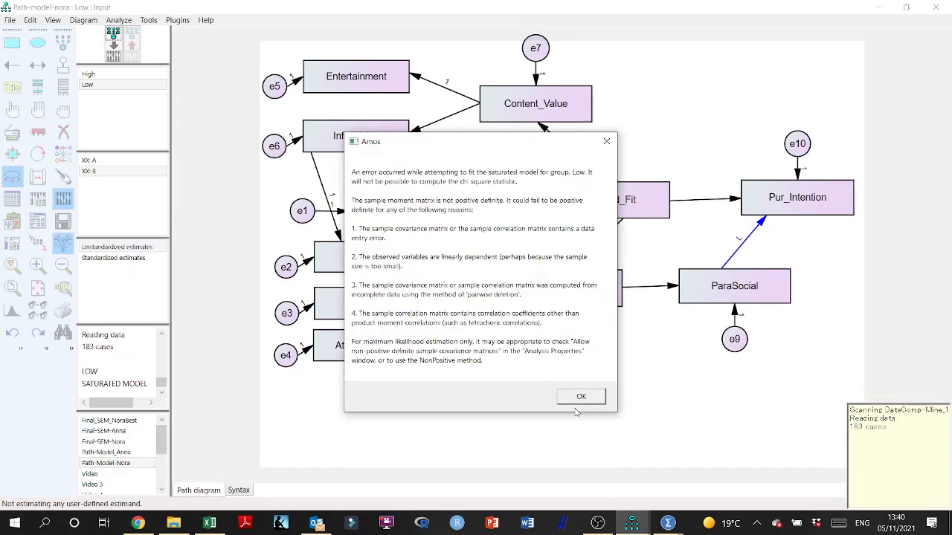
{"action": "left_click", "coordinate": [579, 398]}
{"action": "left_click", "coordinate": [554, 314]}
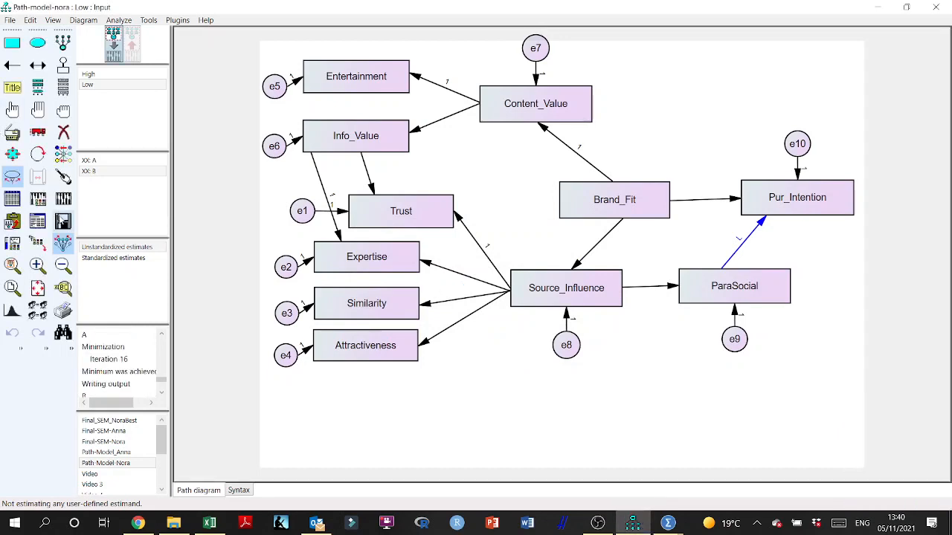
View the nested model comparison in Amos Output, and display the Low group's standardized regression weights under model B.
{"action": "left_click", "coordinate": [38, 220]}
{"action": "left_click", "coordinate": [51, 147]}
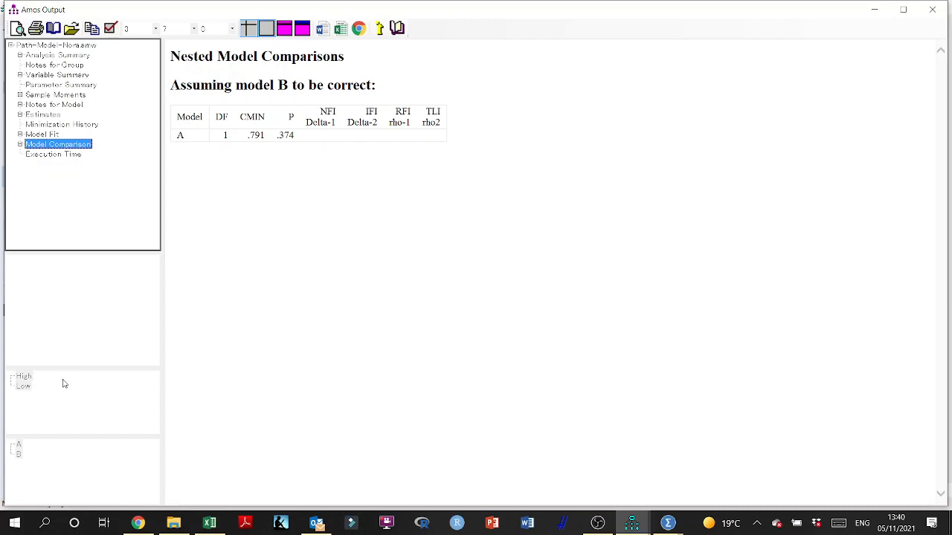
{"action": "left_click", "coordinate": [28, 114]}
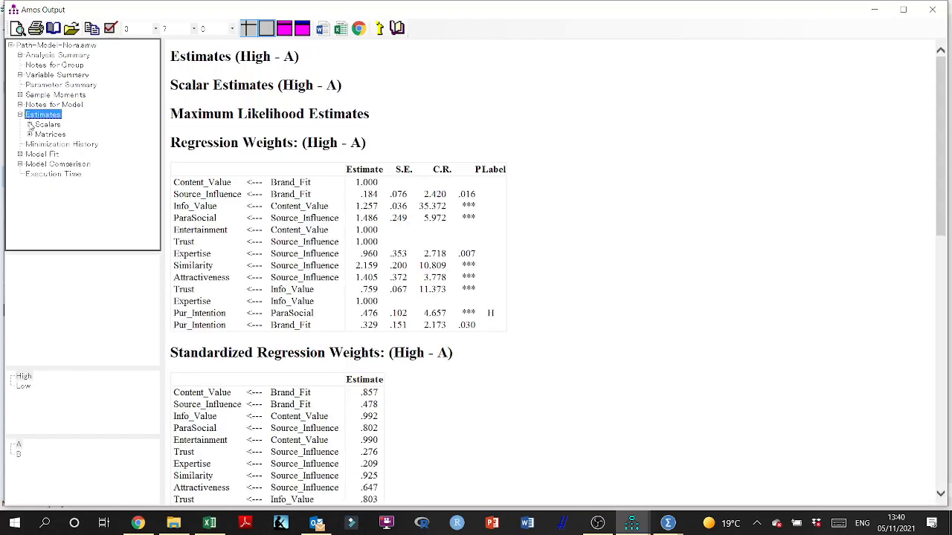
{"action": "left_click", "coordinate": [32, 124]}
{"action": "left_click", "coordinate": [56, 144]}
{"action": "left_click", "coordinate": [19, 453]}
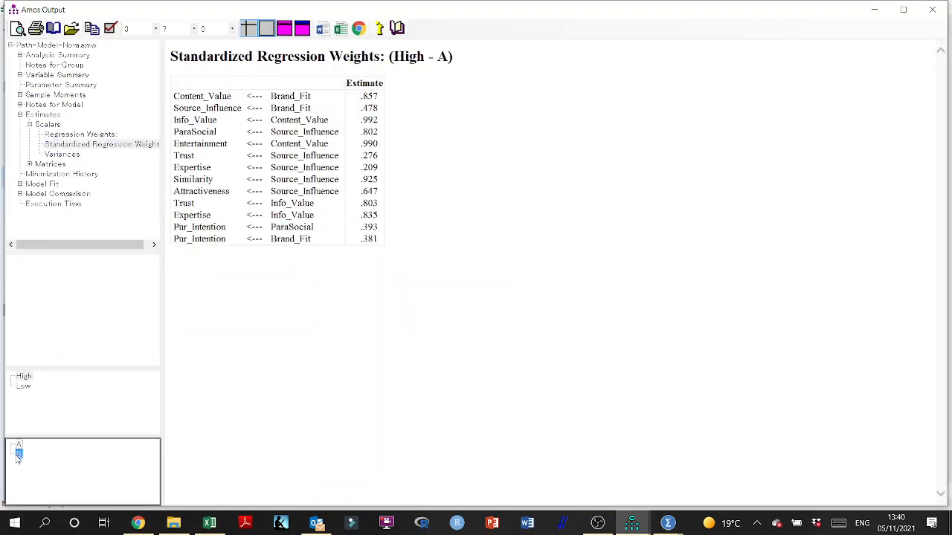
{"action": "left_click", "coordinate": [23, 386]}
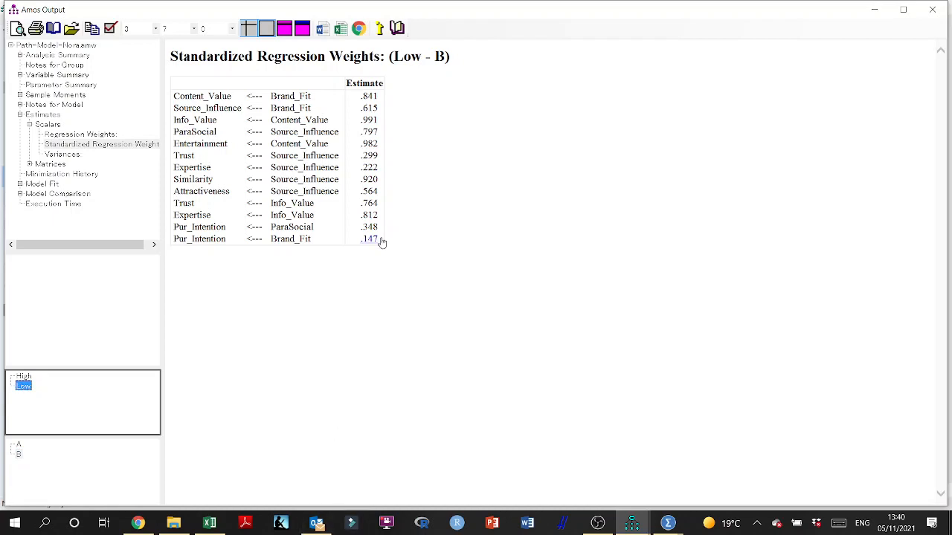
Switch to Excel and enter 0.374 as the LSLR row's model comparison p-value in cell Q18.
{"action": "left_click", "coordinate": [210, 522]}
{"action": "left_click", "coordinate": [741, 361]}
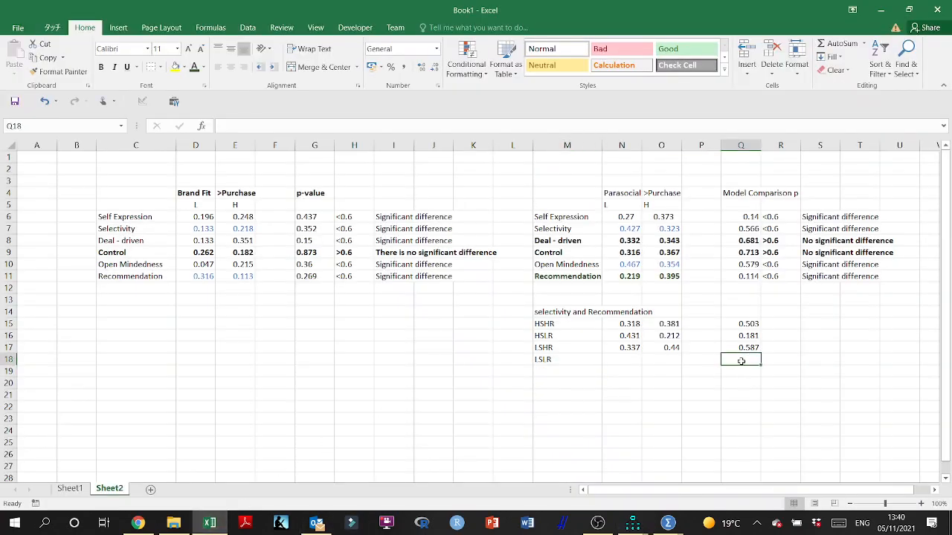
{"action": "type", "text": ".3"}
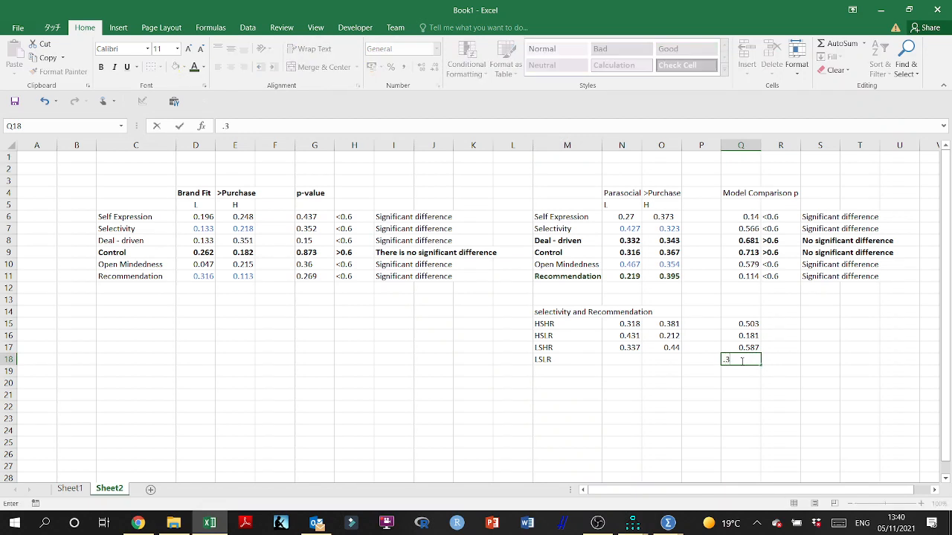
{"action": "key", "text": "Left"}
{"action": "key", "text": "Left"}
{"action": "key", "text": "Left"}
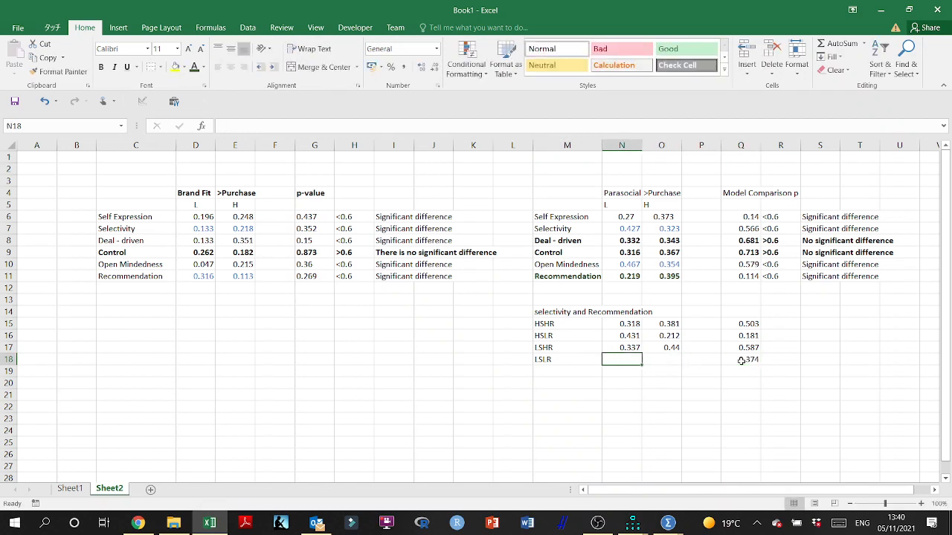
Recheck the Low group's weights in Amos Output and enter its ParaSocial to Pur_Intention weight, 0.348, in Excel cell N18.
{"action": "mouse_move", "coordinate": [633, 522]}
{"action": "left_click", "coordinate": [632, 483]}
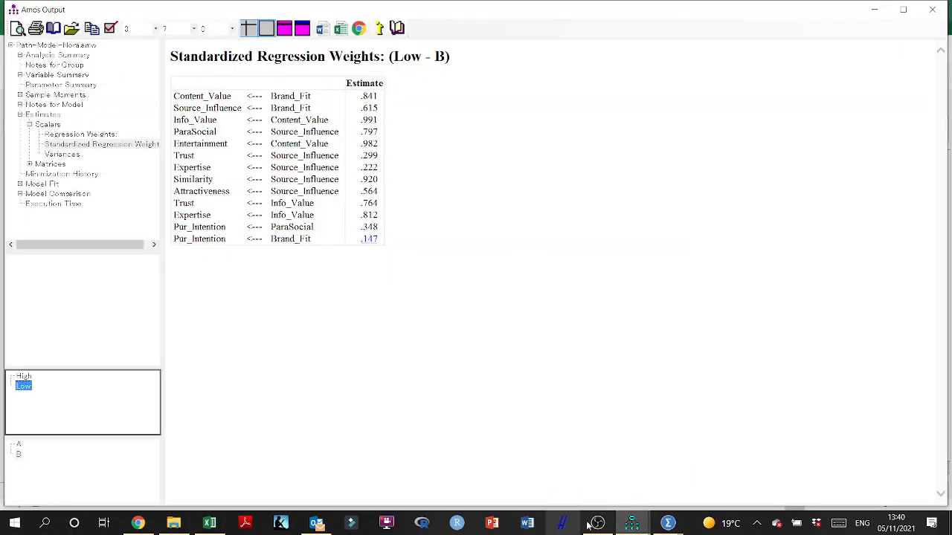
{"action": "left_click", "coordinate": [210, 523]}
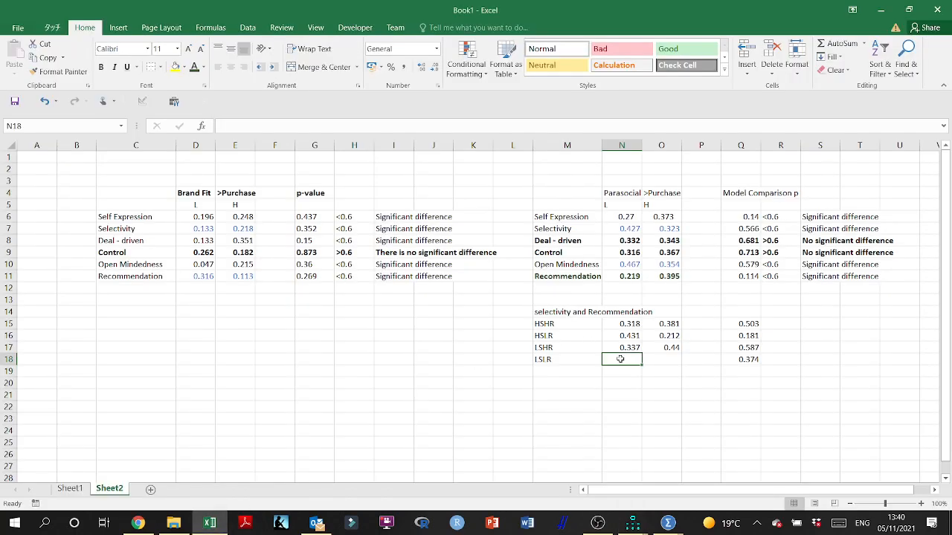
{"action": "type", "text": "0.348"}
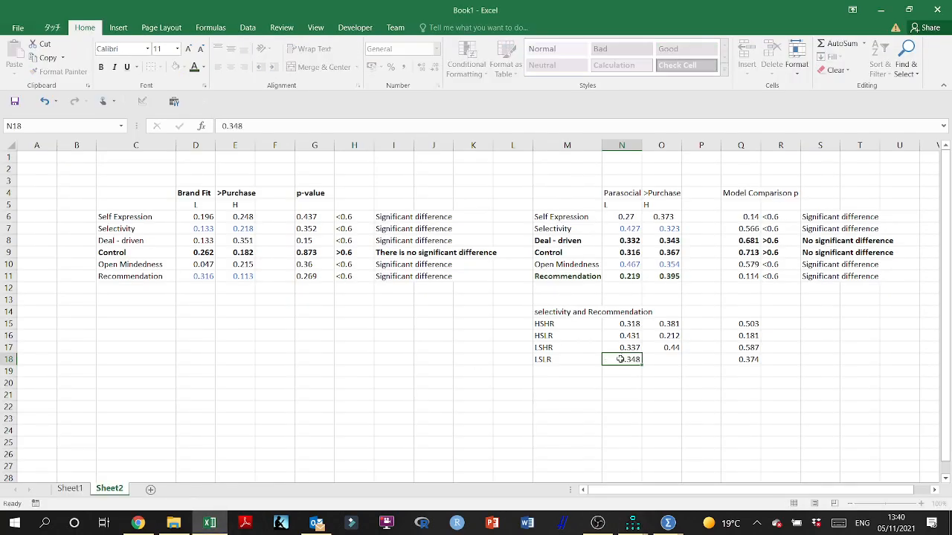
{"action": "key", "text": "Tab"}
Check the High group's standardized regression weights in Amos Output and enter its ParaSocial to Pur_Intention weight, 0.268, in Excel cell O18.
{"action": "left_click", "coordinate": [881, 10]}
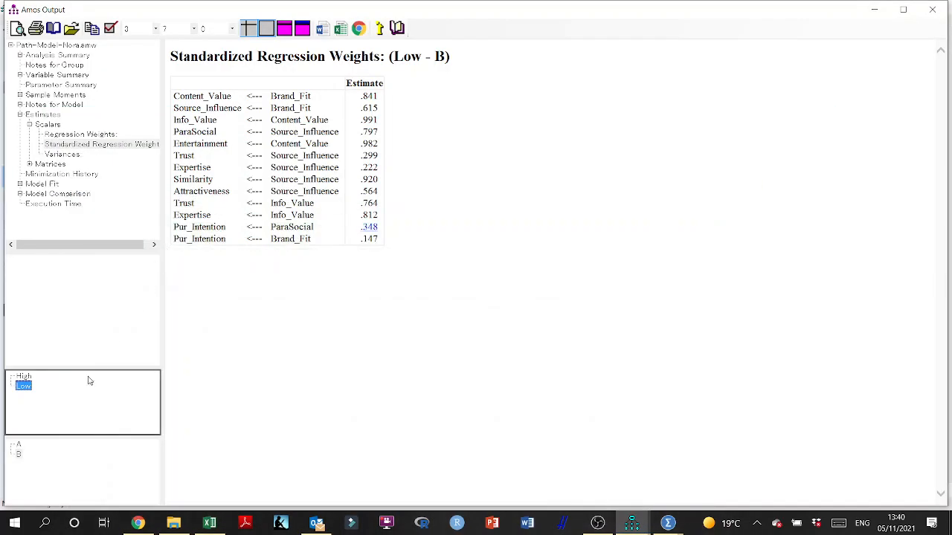
{"action": "left_click", "coordinate": [34, 377]}
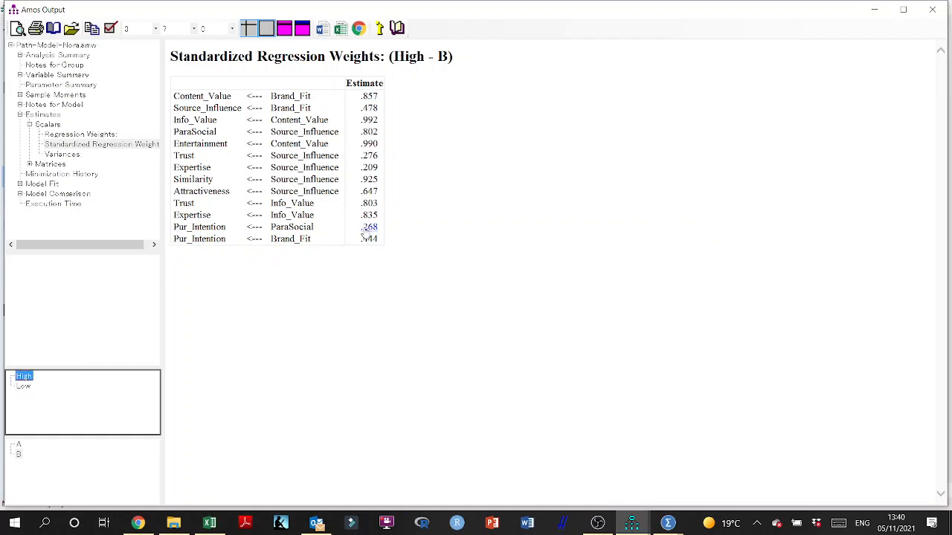
{"action": "left_click", "coordinate": [875, 8]}
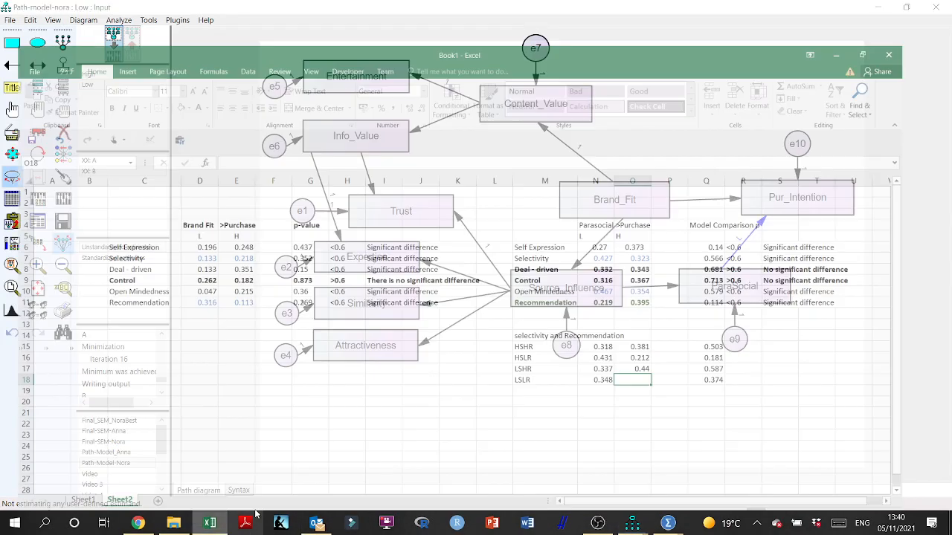
{"action": "left_click", "coordinate": [210, 524]}
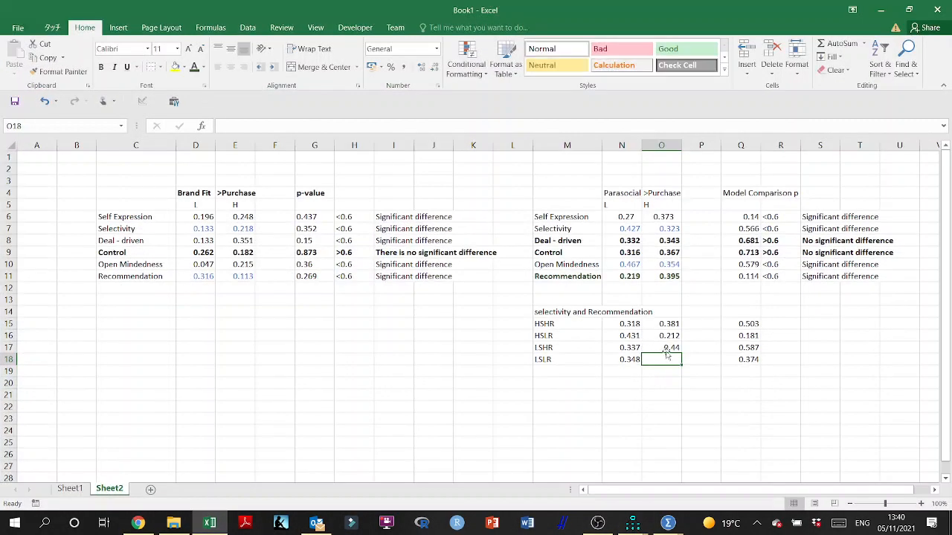
{"action": "type", "text": "0.26"}
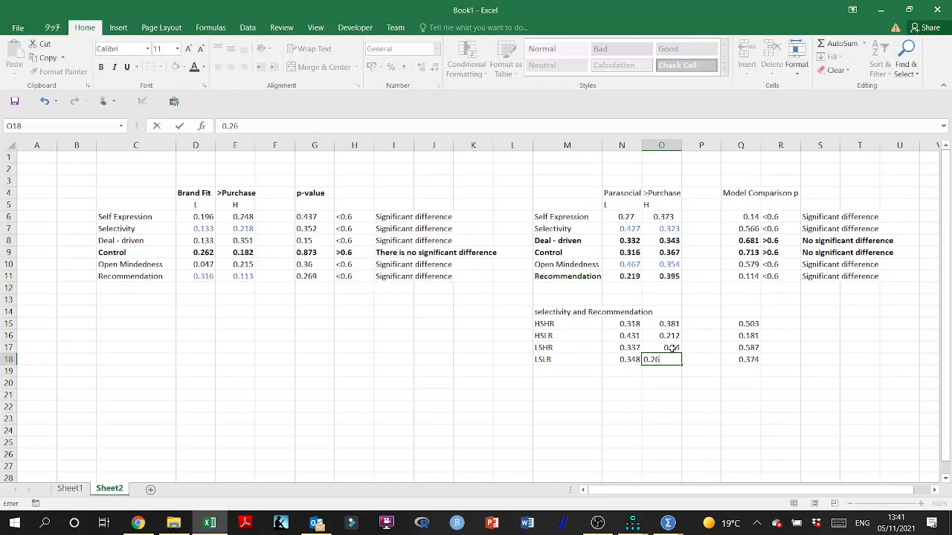
{"action": "type", "text": "8"}
{"action": "key", "text": "Return"}
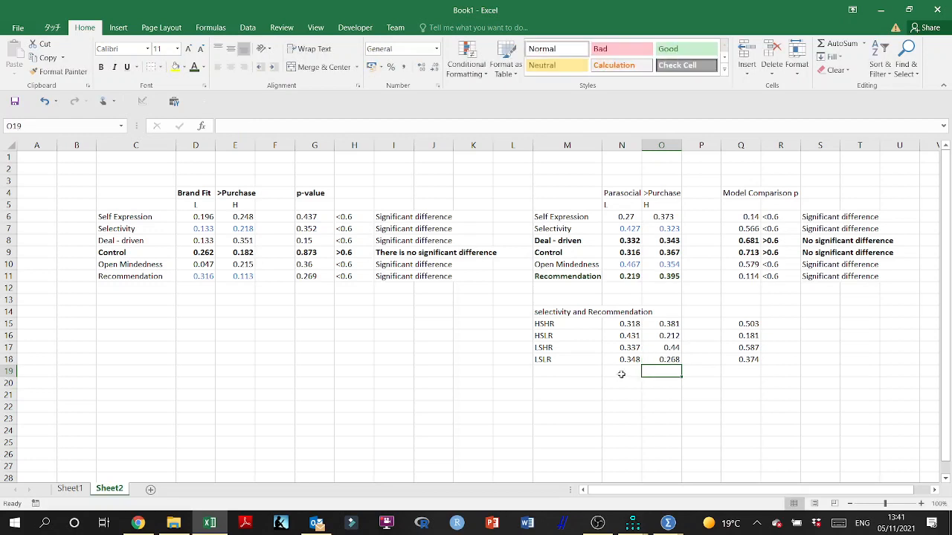
Bold the LSLR label and its Low group weight in cells M18:N18.
{"action": "left_click", "coordinate": [554, 359]}
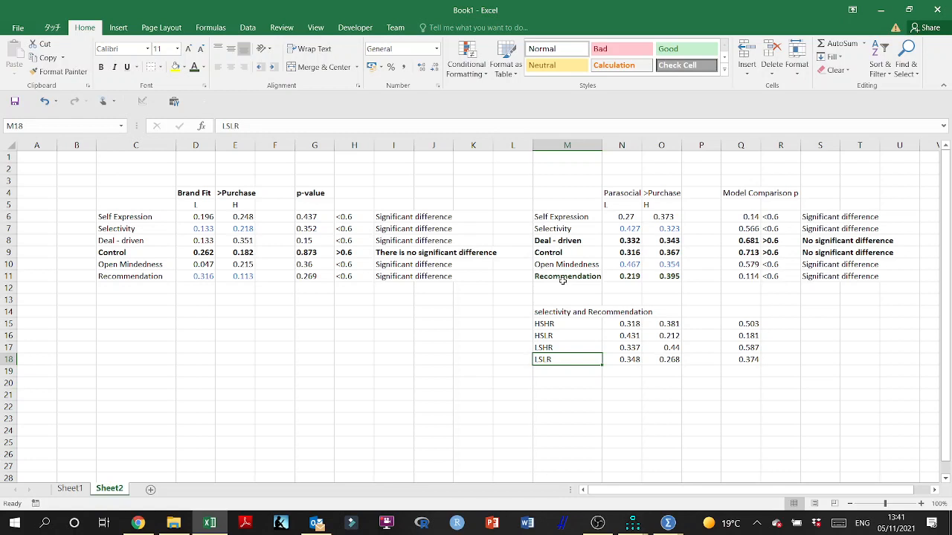
{"action": "left_click_drag", "start_coordinate": [624, 275], "coordinate": [623, 240]}
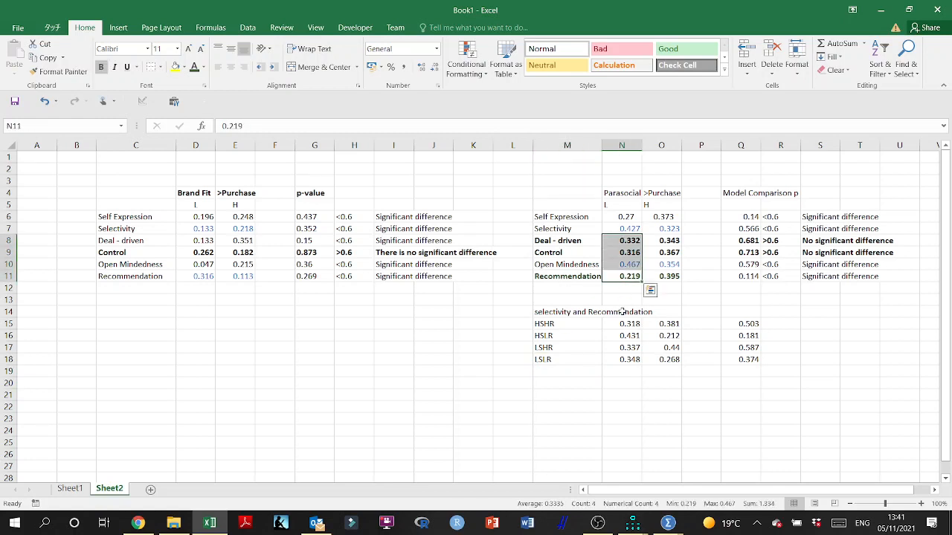
{"action": "left_click", "coordinate": [626, 359]}
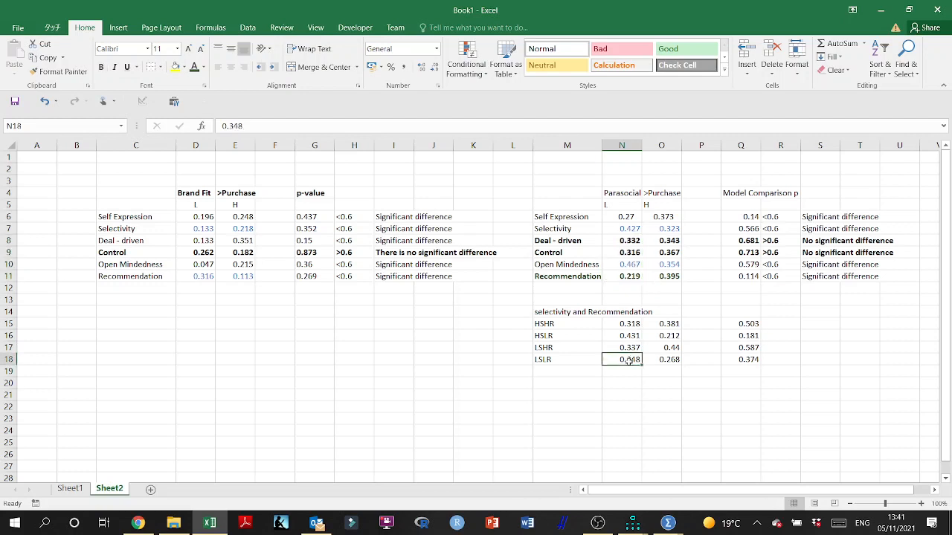
{"action": "left_click_drag", "start_coordinate": [545, 360], "coordinate": [621, 359]}
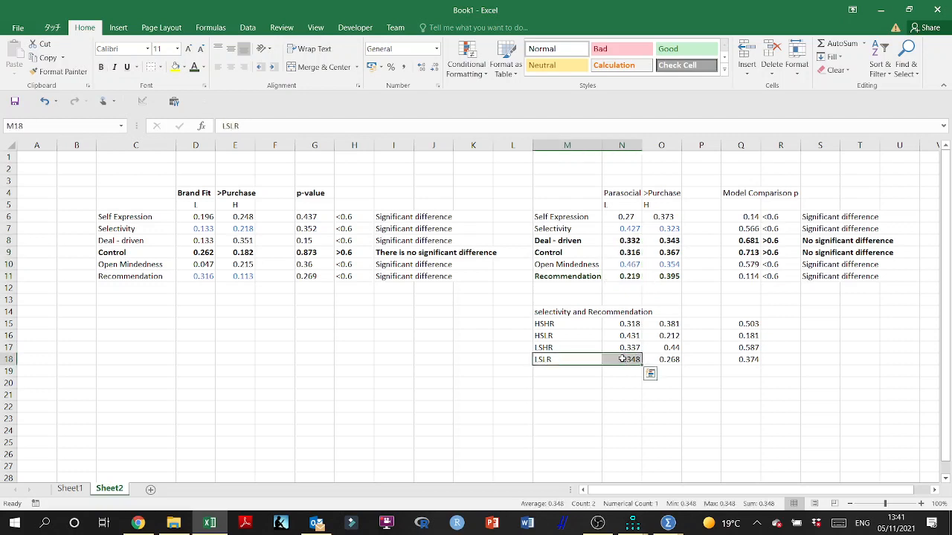
{"action": "key", "text": "ctrl+b"}
Bold the larger ParaSocial weight in the HSHR, HSLR and LSHR rows: cells O15, N16 and O17.
{"action": "left_click", "coordinate": [570, 327]}
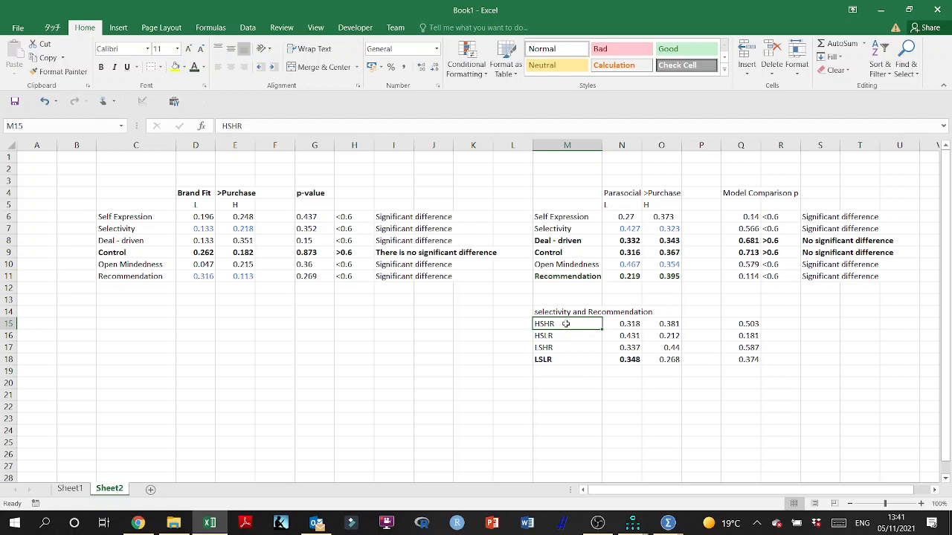
{"action": "left_click", "coordinate": [669, 323]}
{"action": "key", "text": "ctrl+b"}
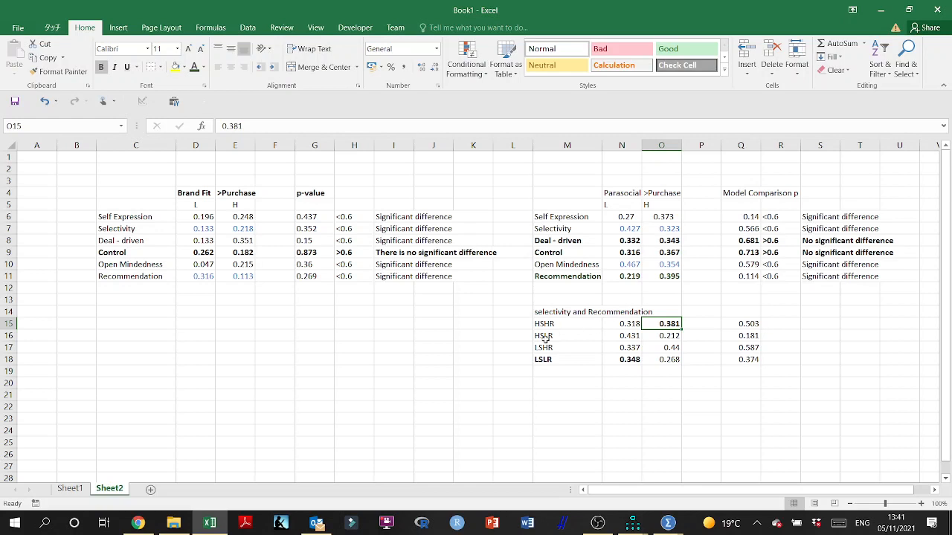
{"action": "left_click", "coordinate": [619, 335]}
{"action": "key", "text": "ctrl+b"}
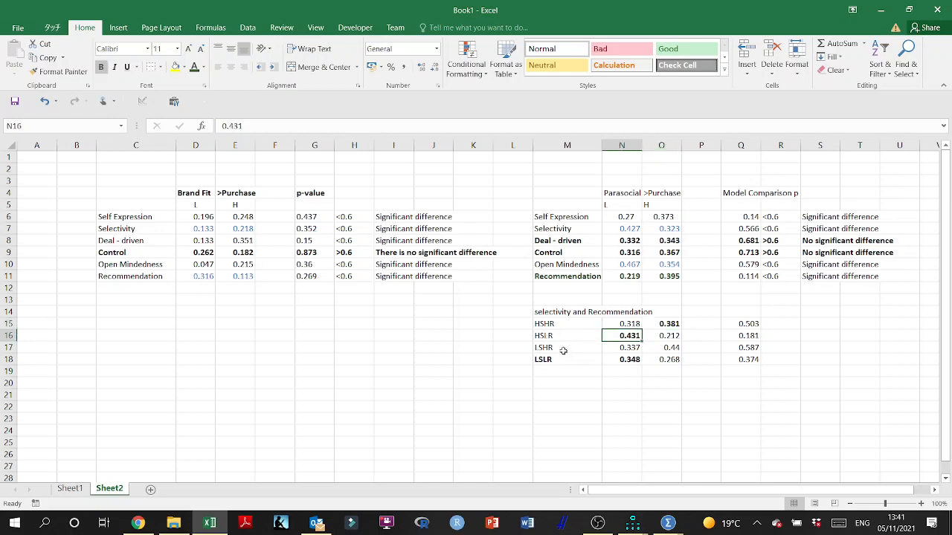
{"action": "left_click", "coordinate": [668, 348]}
{"action": "key", "text": "ctrl+b"}
{"action": "left_click", "coordinate": [654, 404]}
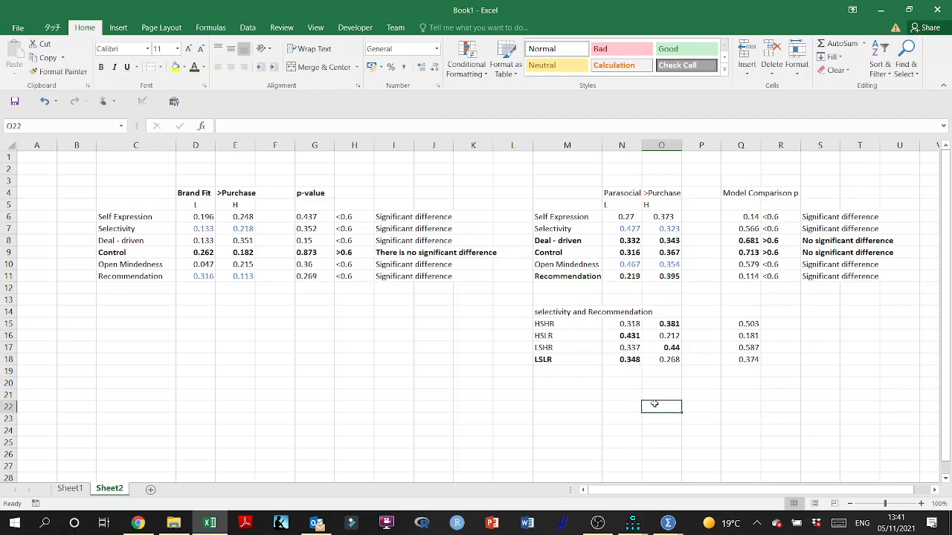
Bold the entire LSHR label in cell M17.
{"action": "double_click", "coordinate": [548, 348]}
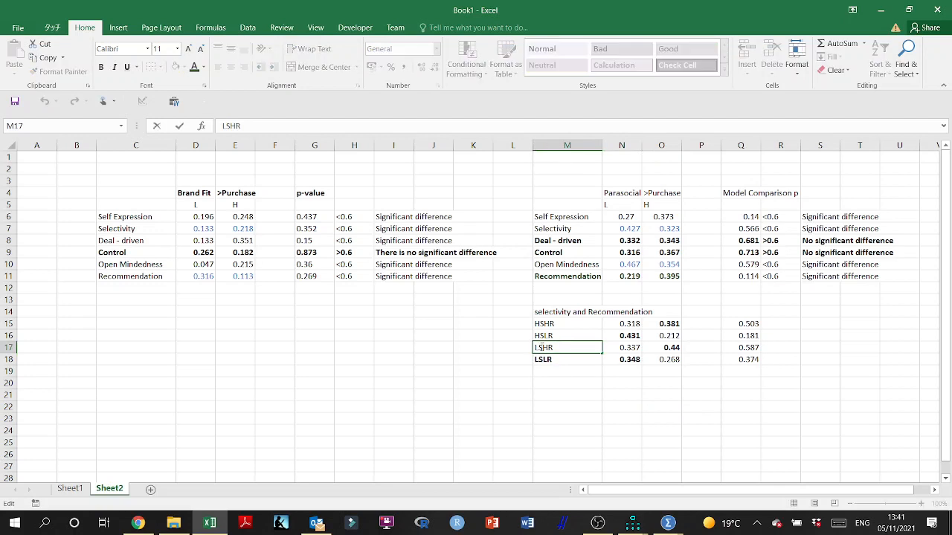
{"action": "left_click_drag", "start_coordinate": [542, 347], "coordinate": [554, 347]}
{"action": "key", "text": "ctrl+b"}
{"action": "left_click", "coordinate": [597, 403]}
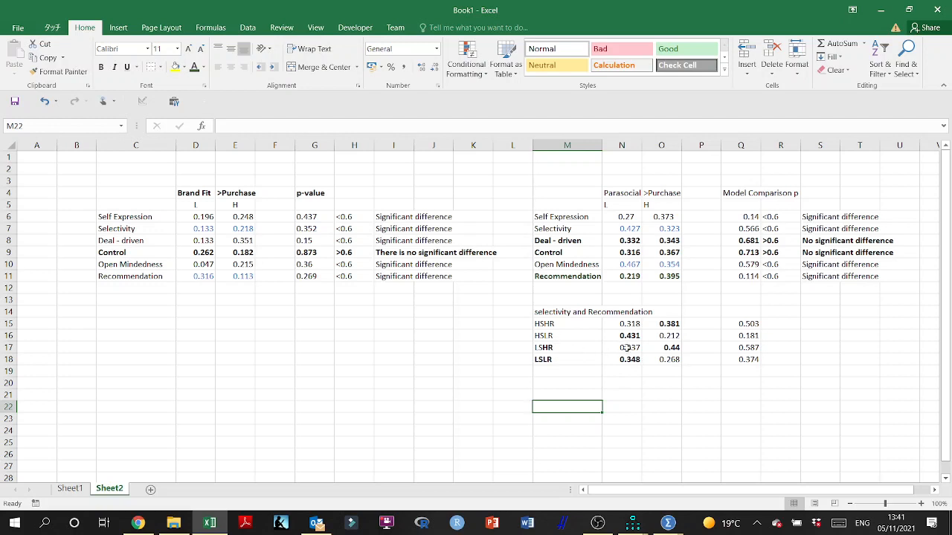
{"action": "left_click", "coordinate": [564, 347]}
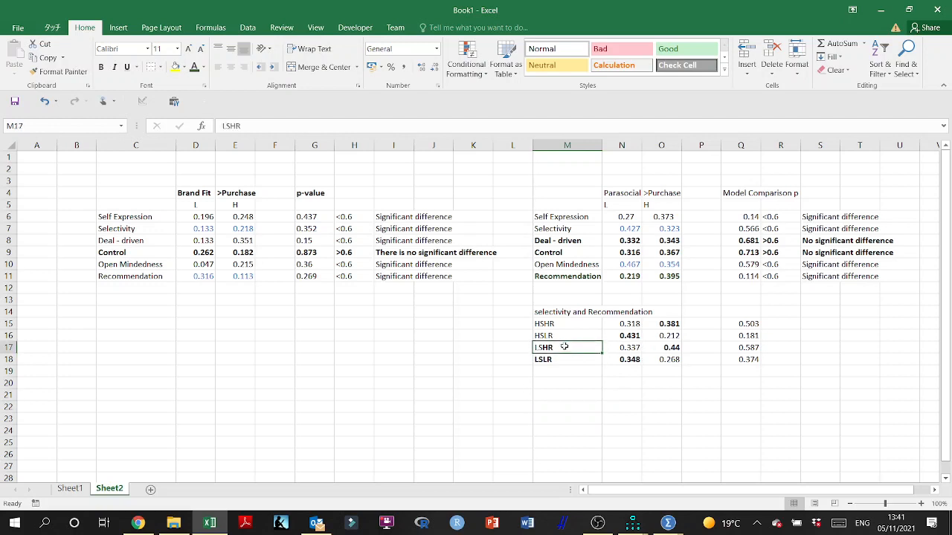
{"action": "key", "text": "ctrl+b"}
{"action": "left_click", "coordinate": [734, 406]}
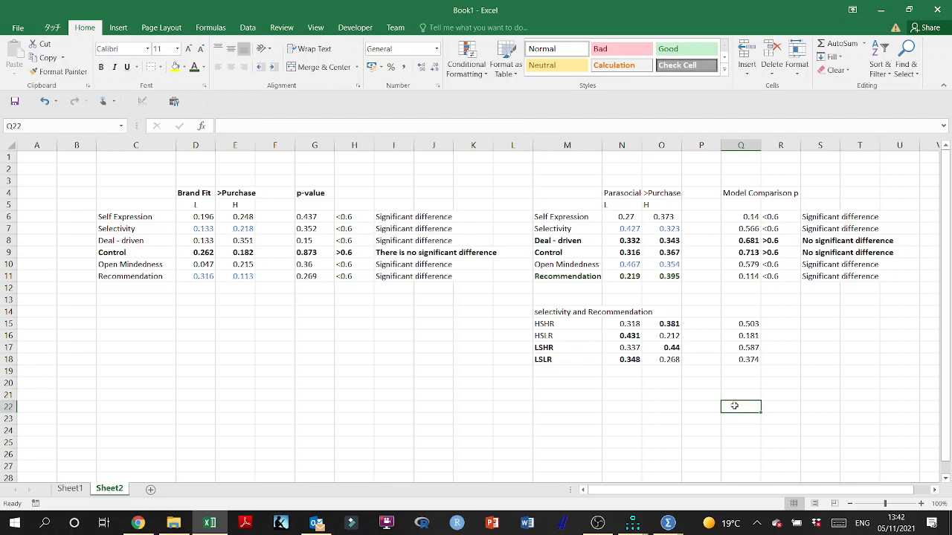
Copy the "<0.6" and "Significant difference" cells from the Self Expression row to the HSHR, HSLR, LSHR and LSLR rows, starting in column R.
{"action": "left_click", "coordinate": [563, 216]}
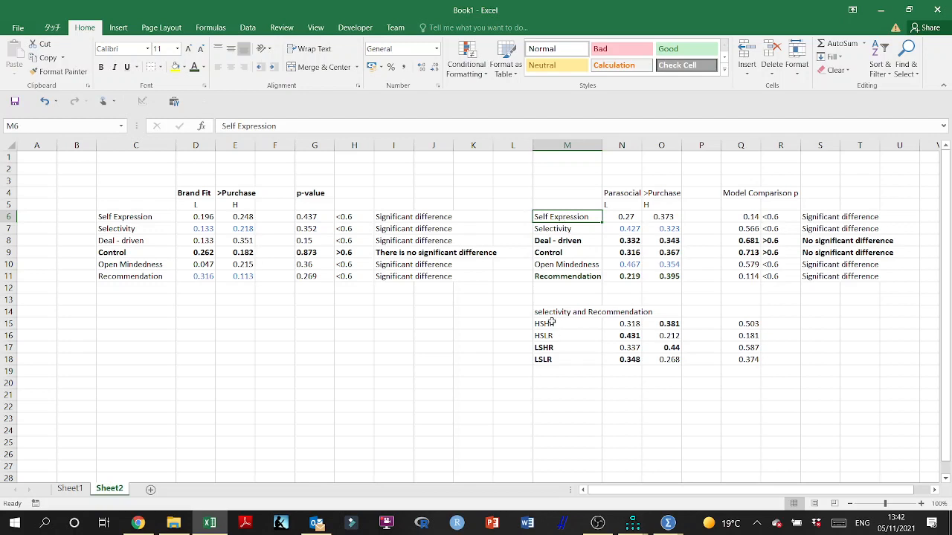
{"action": "left_click_drag", "start_coordinate": [552, 323], "coordinate": [757, 361]}
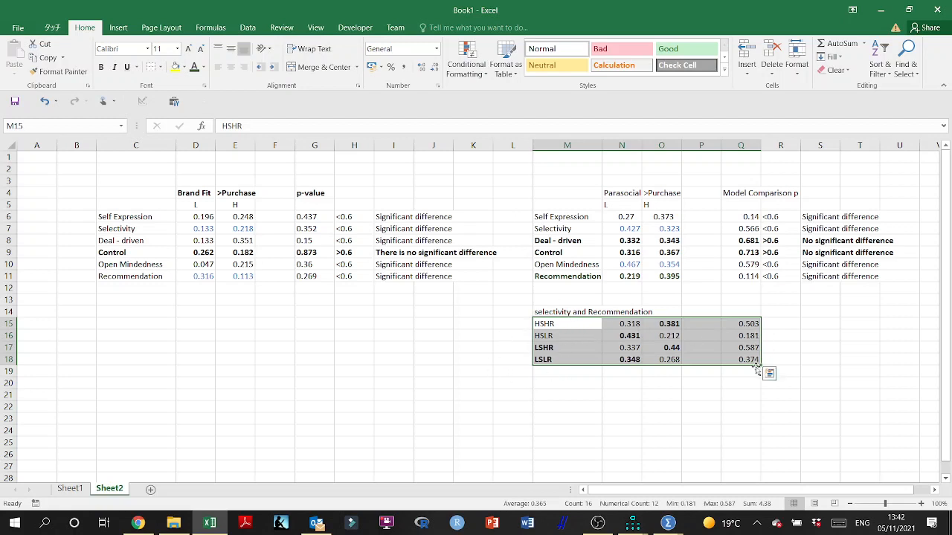
{"action": "left_click_drag", "start_coordinate": [790, 216], "coordinate": [848, 217]}
{"action": "key", "text": "ctrl+c"}
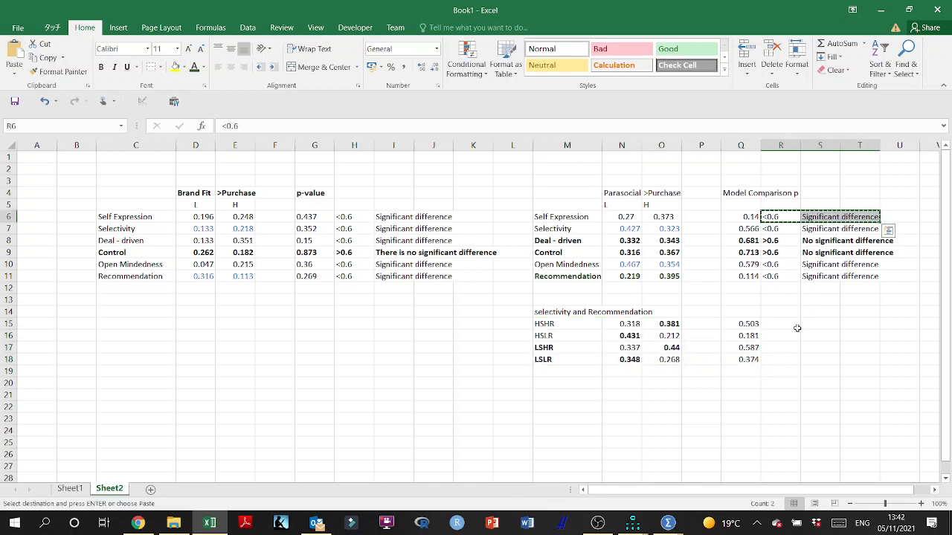
{"action": "left_click_drag", "start_coordinate": [796, 328], "coordinate": [833, 356]}
{"action": "key", "text": "ctrl+v"}
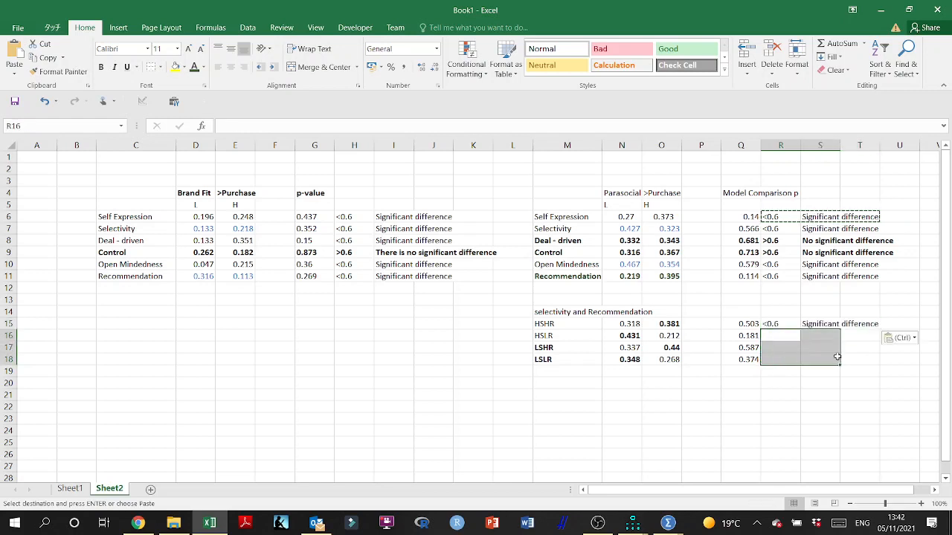
{"action": "key", "text": "ctrl+v"}
{"action": "left_click", "coordinate": [783, 348]}
{"action": "key", "text": "ctrl+v"}
{"action": "left_click", "coordinate": [780, 359]}
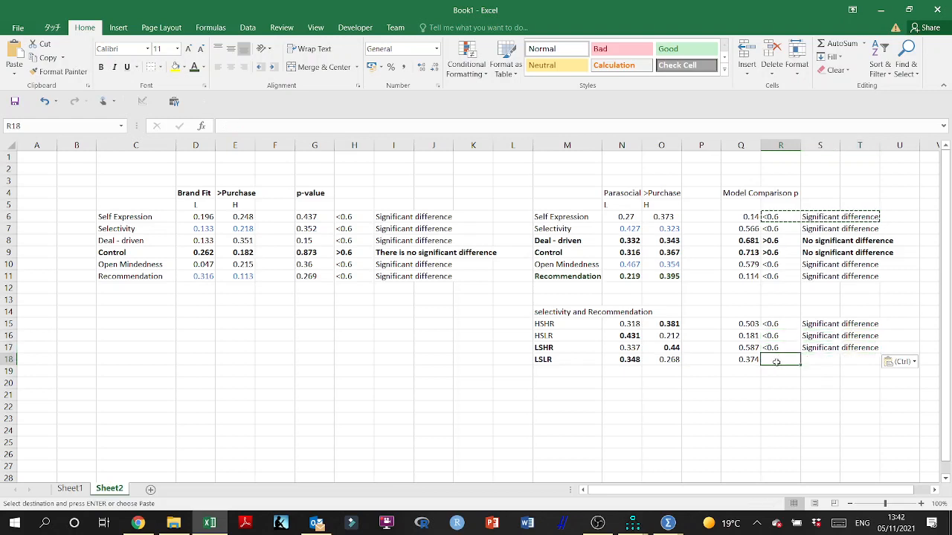
{"action": "key", "text": "ctrl+v"}
{"action": "left_click", "coordinate": [777, 394]}
{"action": "left_click_drag", "start_coordinate": [546, 228], "coordinate": [652, 229]}
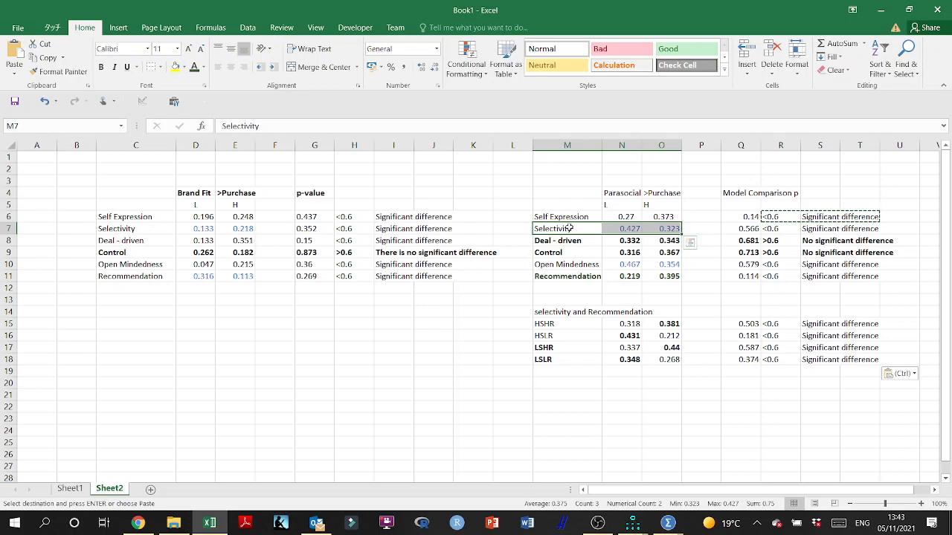
{"action": "left_click", "coordinate": [210, 523]}
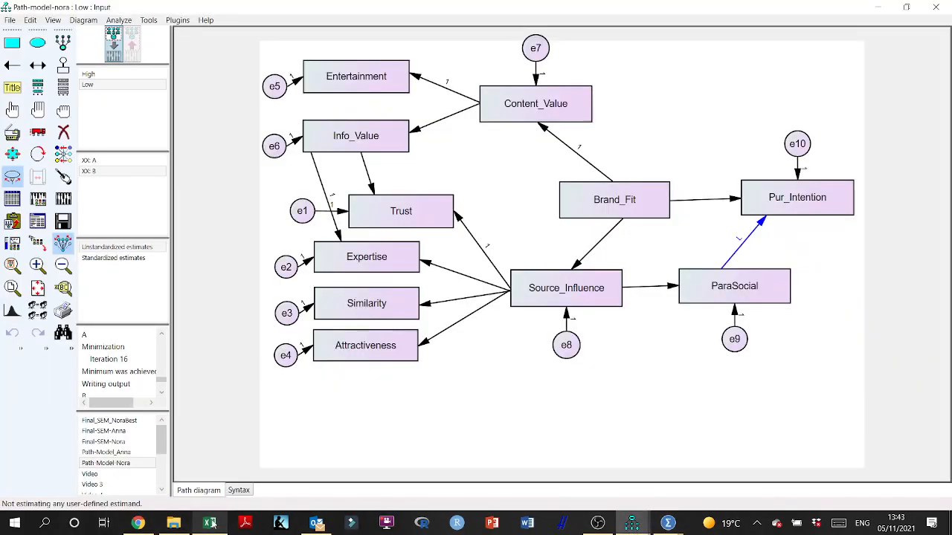
{"action": "left_click", "coordinate": [210, 523]}
{"action": "left_click", "coordinate": [297, 395]}
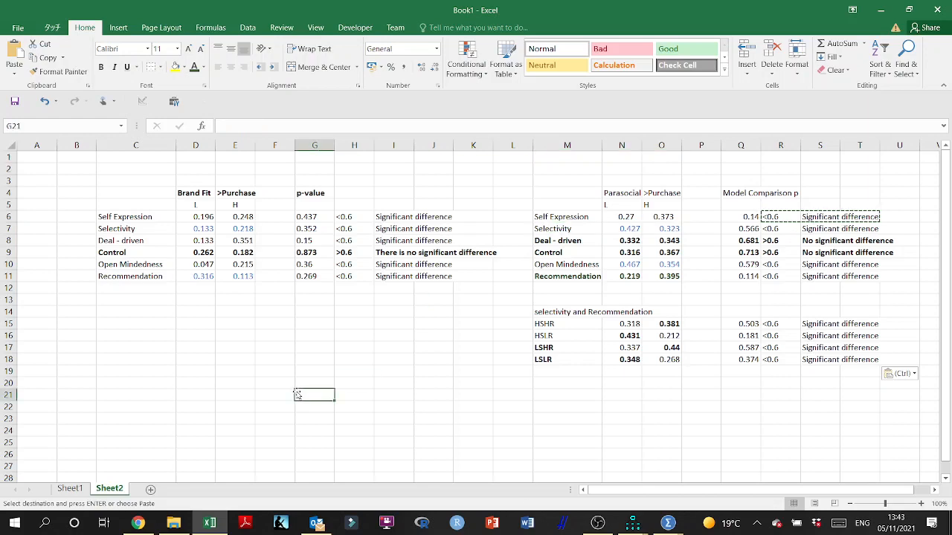
{"action": "key", "text": "ctrl+s"}
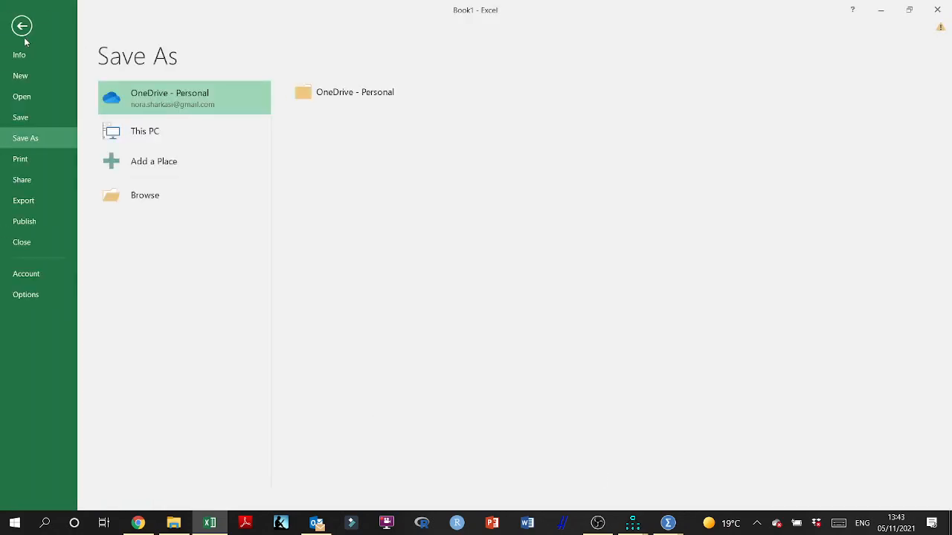
{"action": "left_click", "coordinate": [24, 41]}
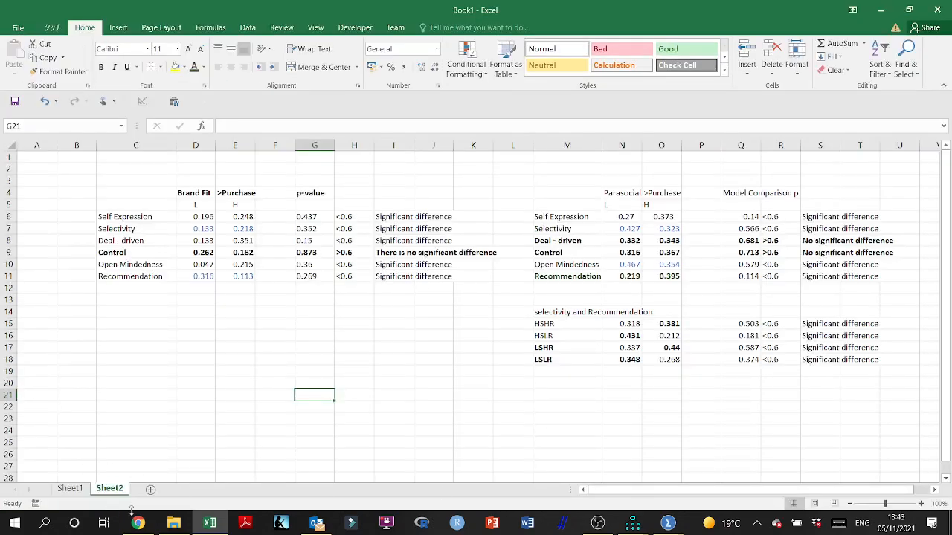
Open the DataComp-Mine Excel workbook from the Analysis Nov folder and show the group coding headers at the start of Sheet1.
{"action": "left_click", "coordinate": [173, 524]}
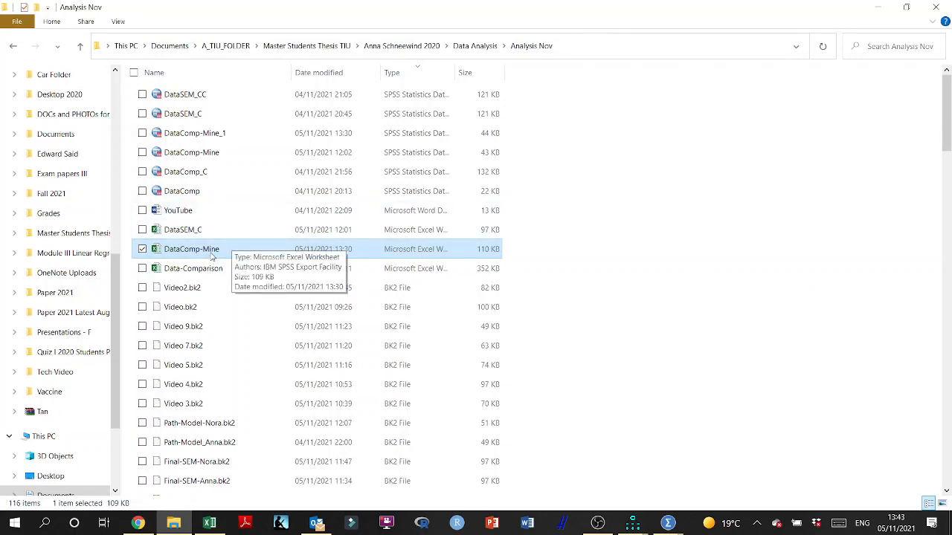
{"action": "double_click", "coordinate": [212, 251]}
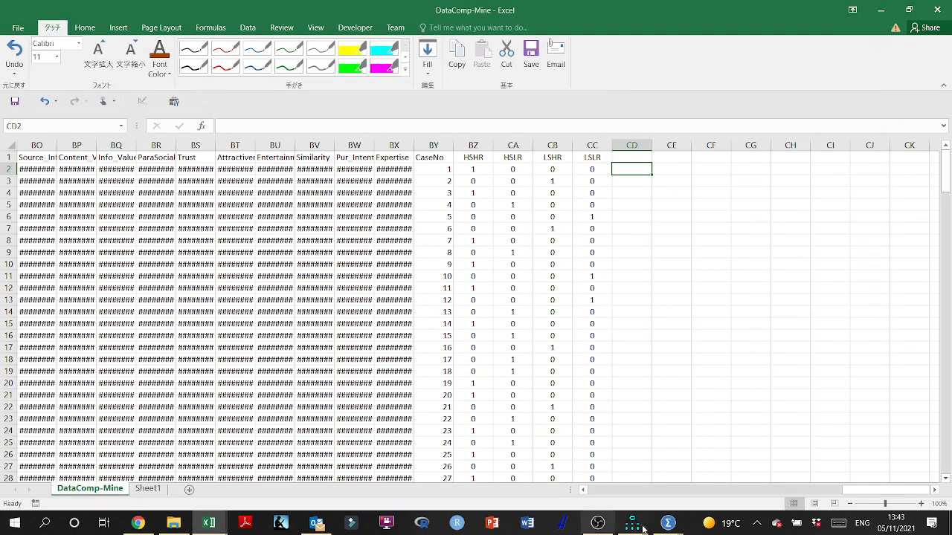
{"action": "left_click_drag", "start_coordinate": [883, 491], "coordinate": [595, 497]}
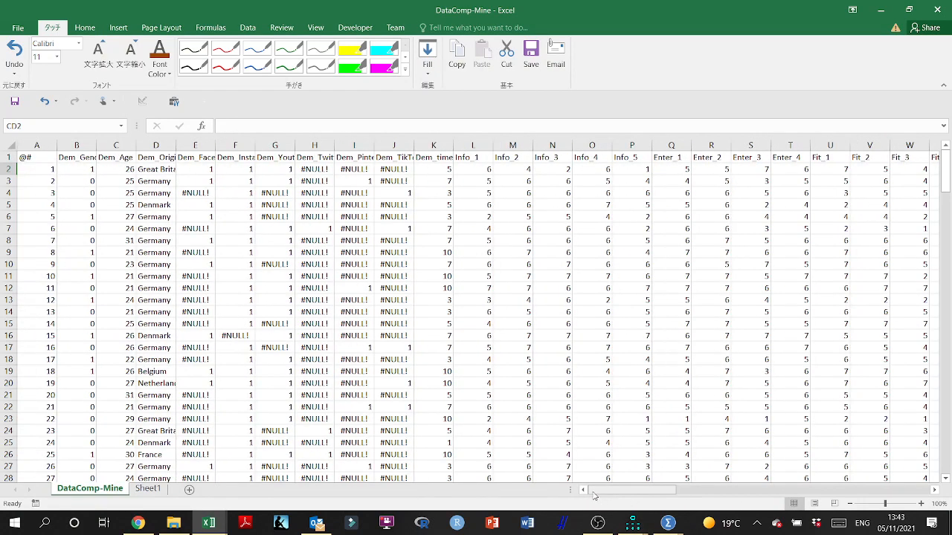
{"action": "left_click", "coordinate": [148, 491]}
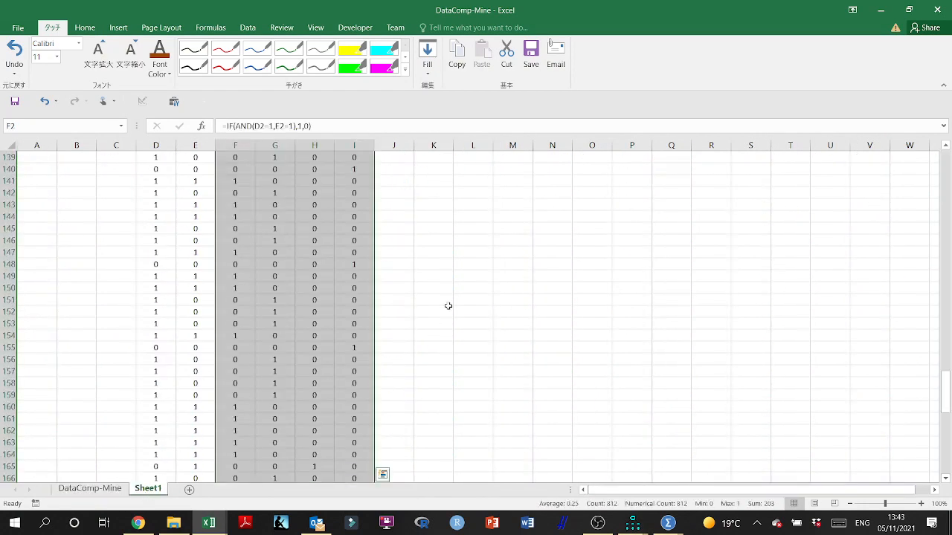
{"action": "scroll", "coordinate": [448, 306], "scroll_direction": "up", "scroll_amount": 20}
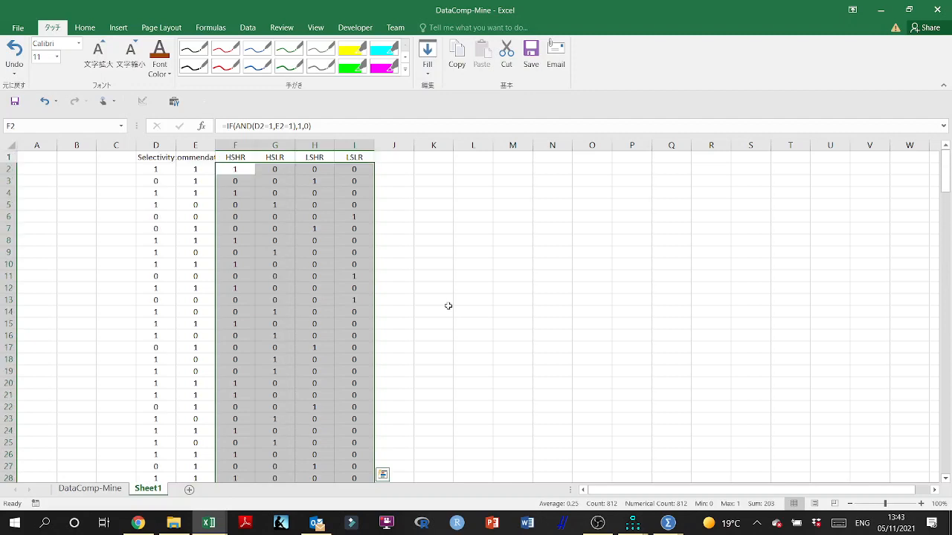
Insert three blank rows above the group coding header row on Sheet1.
{"action": "left_click", "coordinate": [11, 156]}
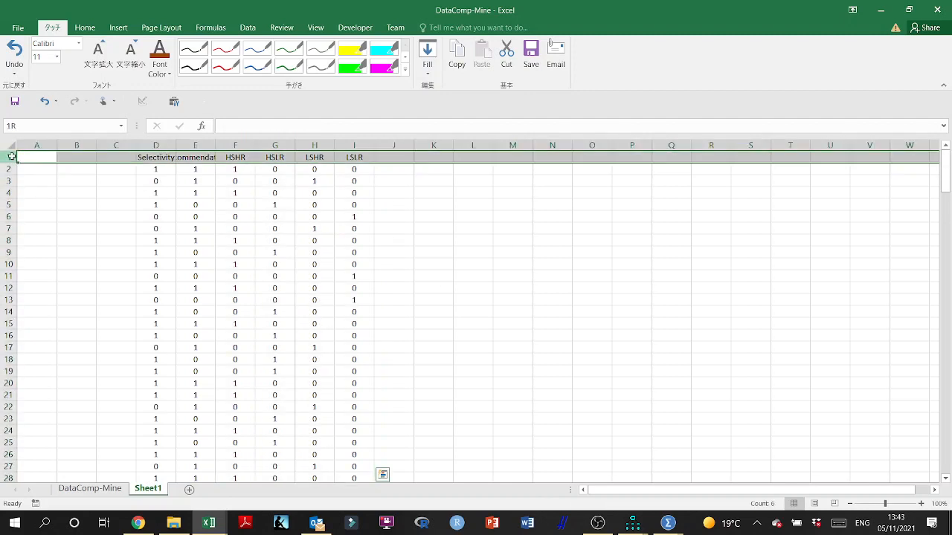
{"action": "left_click_drag", "start_coordinate": [11, 157], "coordinate": [11, 182]}
{"action": "right_click", "coordinate": [17, 173]}
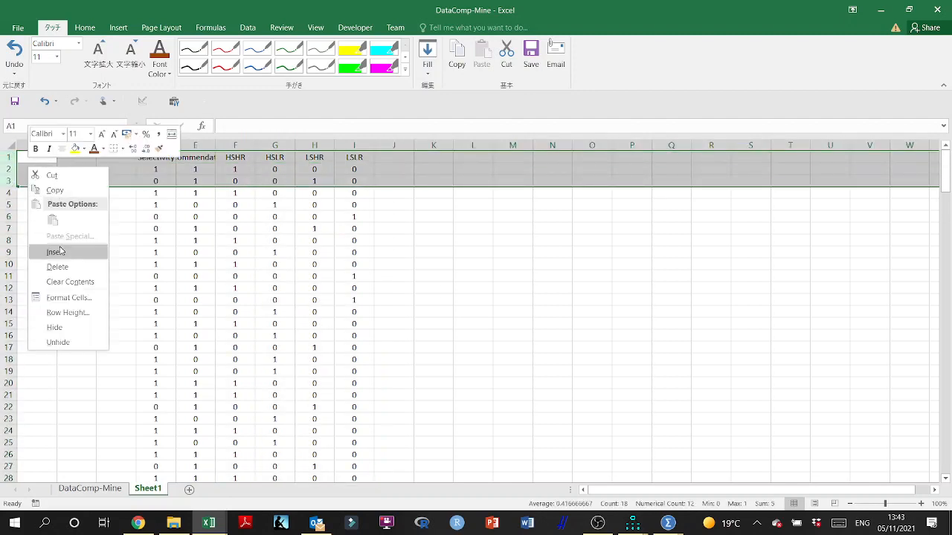
{"action": "left_click", "coordinate": [55, 252]}
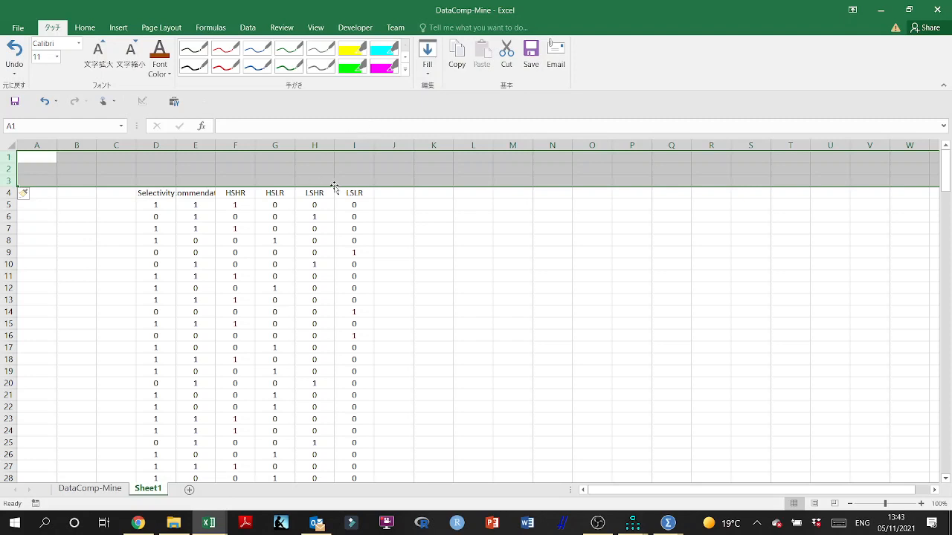
Sum the HSHR codes in F2 with =SUM(F5:F207) and fill the formula across to I2 for the other groups.
{"action": "left_click", "coordinate": [237, 169]}
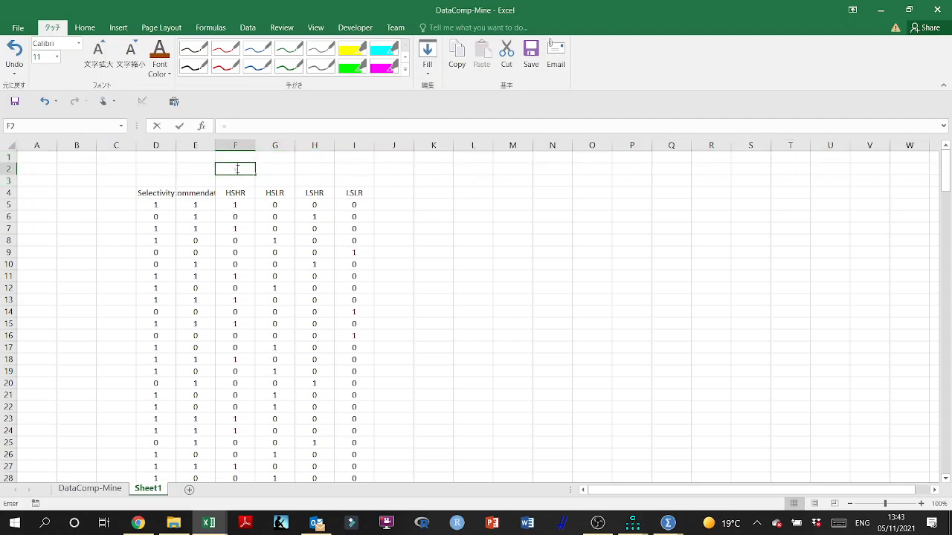
{"action": "type", "text": "=sum("}
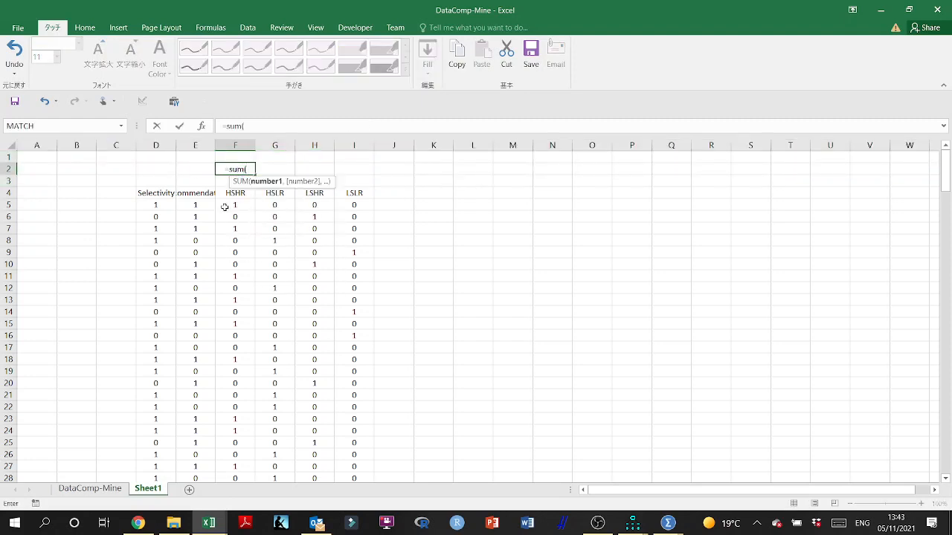
{"action": "left_click", "coordinate": [225, 206]}
{"action": "key", "text": "ctrl+shift+Down"}
{"action": "key", "text": "Return"}
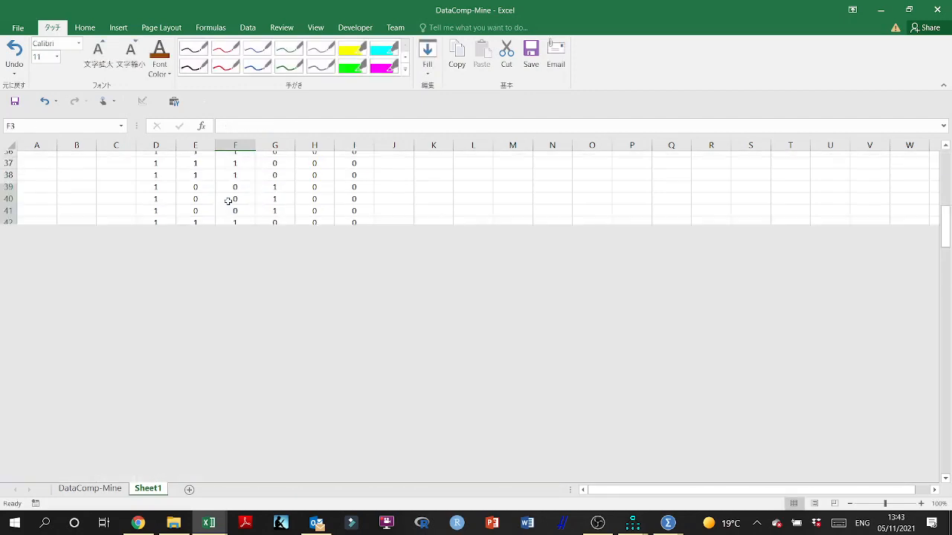
{"action": "left_click", "coordinate": [235, 171]}
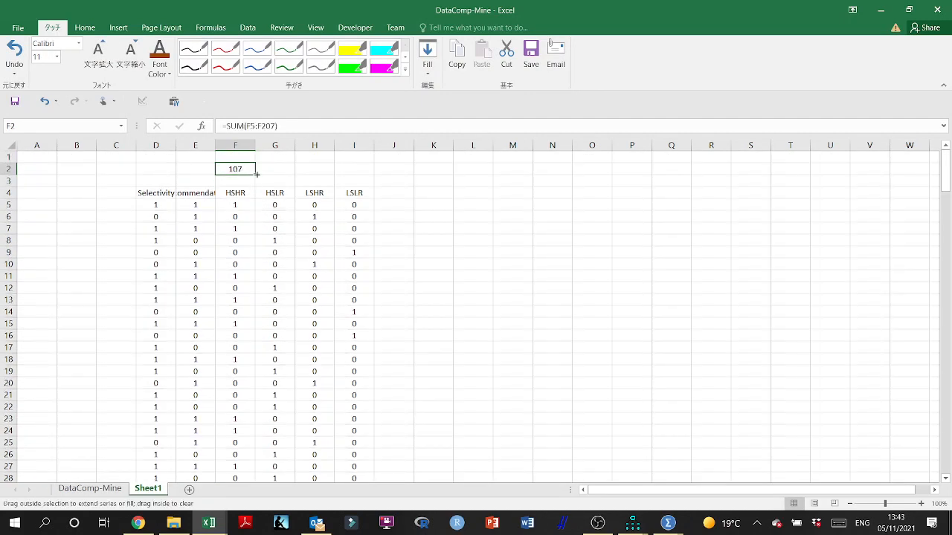
{"action": "left_click_drag", "start_coordinate": [257, 174], "coordinate": [364, 176]}
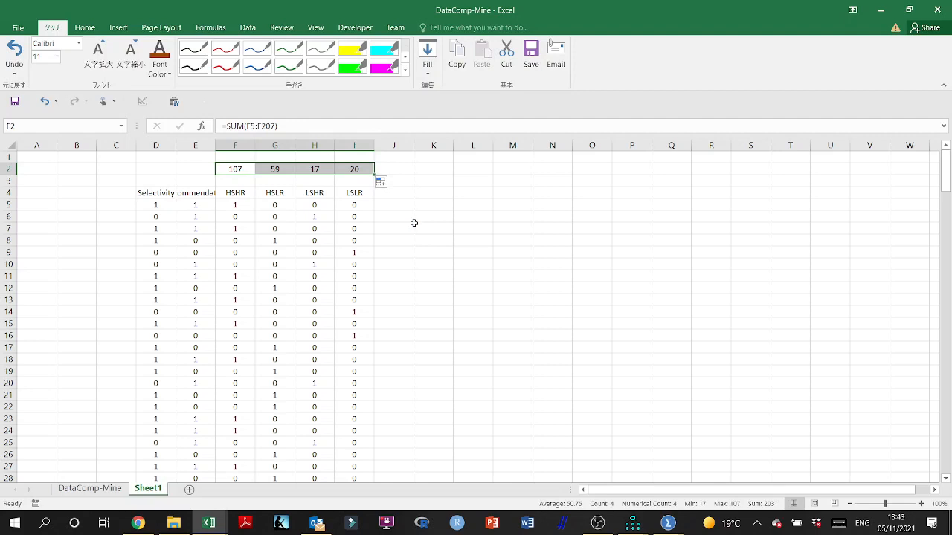
Total the four group counts F2:I2 with a SUM formula in cell K2.
{"action": "left_click", "coordinate": [426, 169]}
{"action": "type", "text": "=sum"}
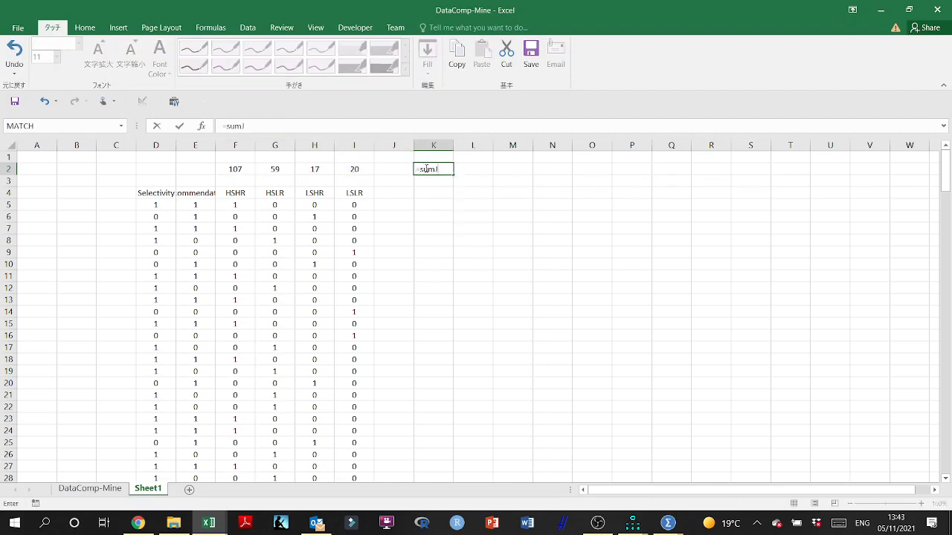
{"action": "type", "text": "("}
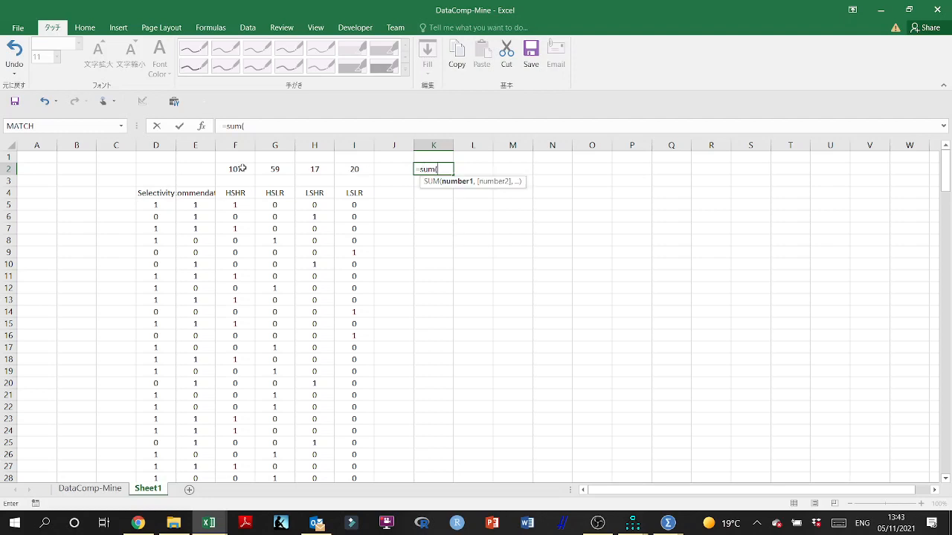
{"action": "left_click_drag", "start_coordinate": [240, 169], "coordinate": [355, 170]}
{"action": "key", "text": "Return"}
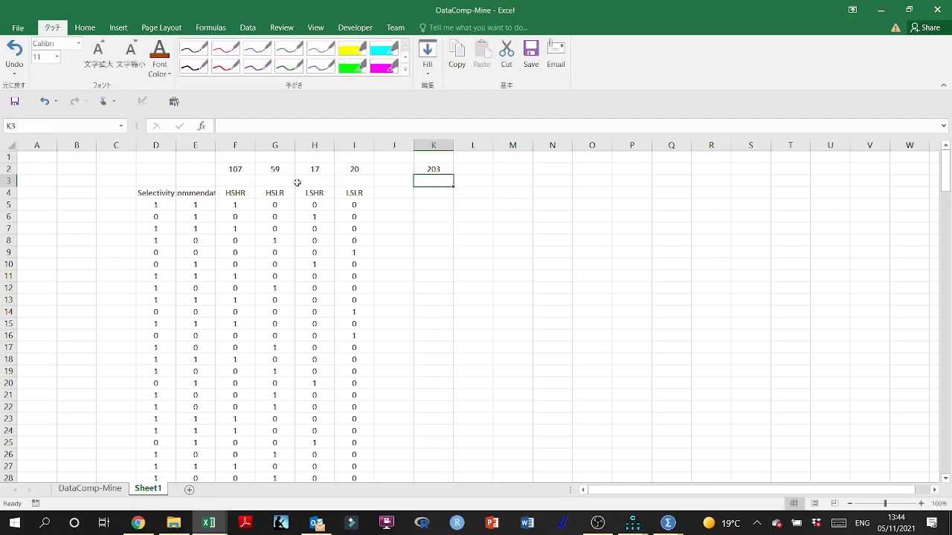
Enter the formula =F2/SUM in cell F1 to calculate the HSHR group's share.
{"action": "left_click", "coordinate": [247, 157]}
{"action": "type", "text": "="}
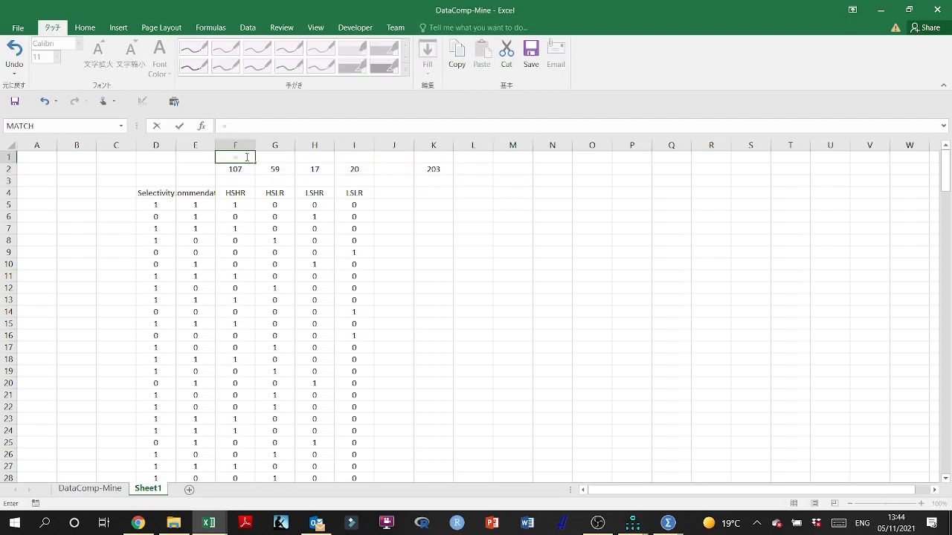
{"action": "left_click", "coordinate": [244, 168]}
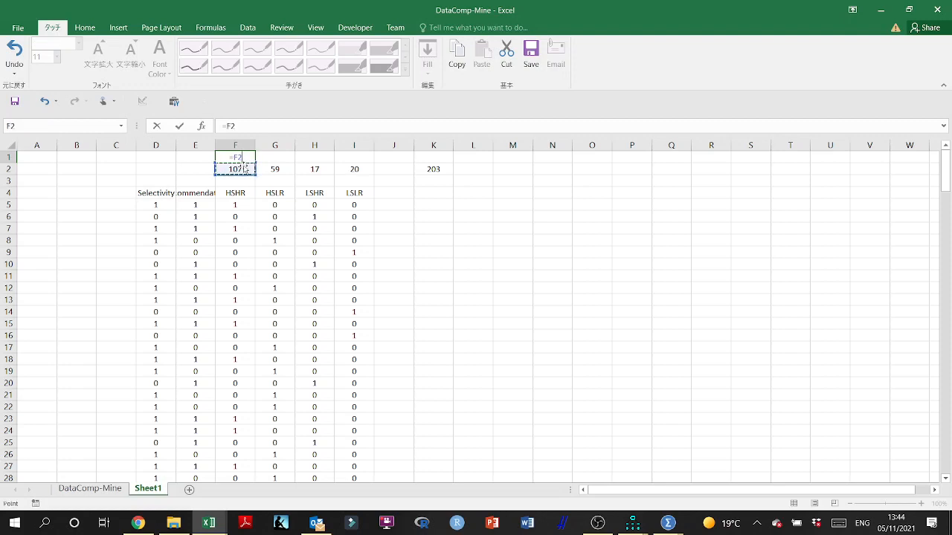
{"action": "type", "text": "/SUM"}
{"action": "key", "text": "Return"}
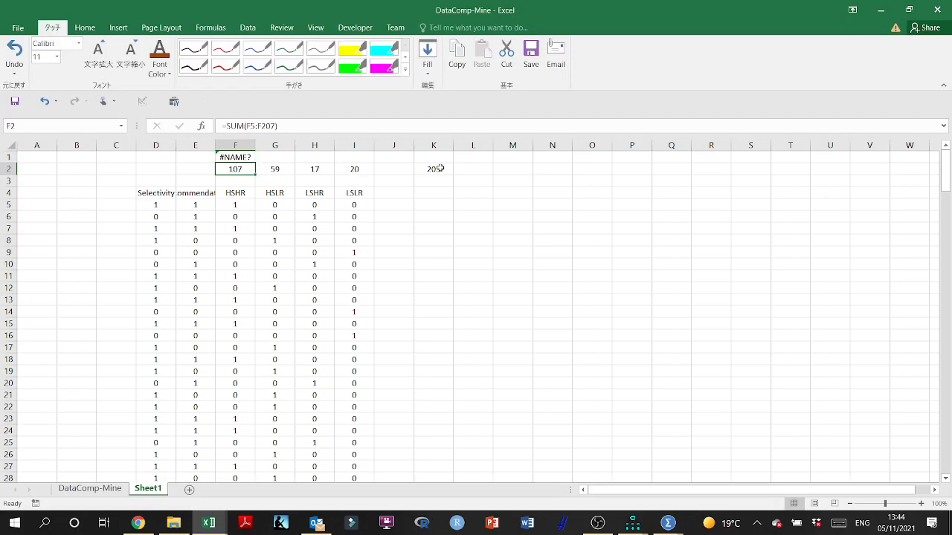
Name the overall total cell K2 SUM.
{"action": "left_click", "coordinate": [444, 165]}
{"action": "left_click", "coordinate": [28, 127]}
{"action": "type", "text": "S"}
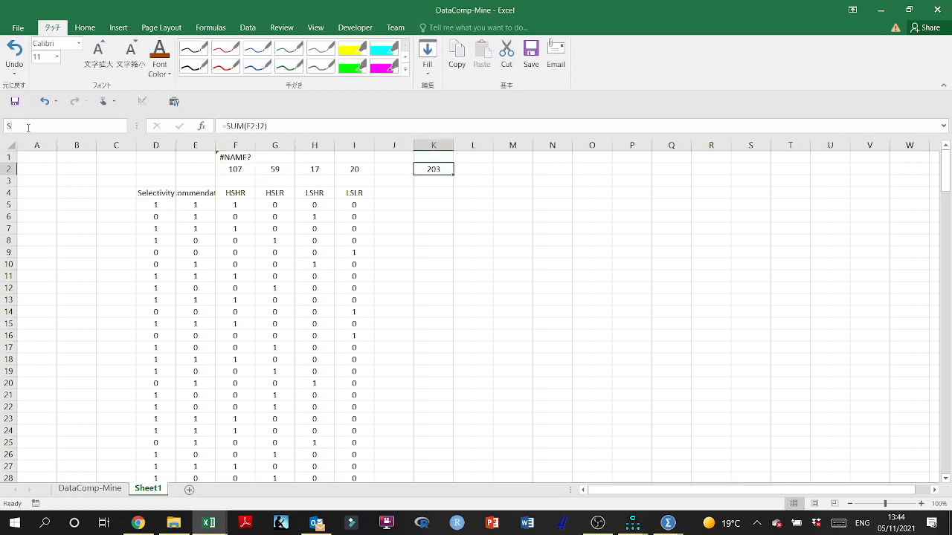
{"action": "type", "text": "UM"}
{"action": "key", "text": "Return"}
Fill the share formula from F1 across to I1 and format those cells as percentages.
{"action": "left_click", "coordinate": [242, 156]}
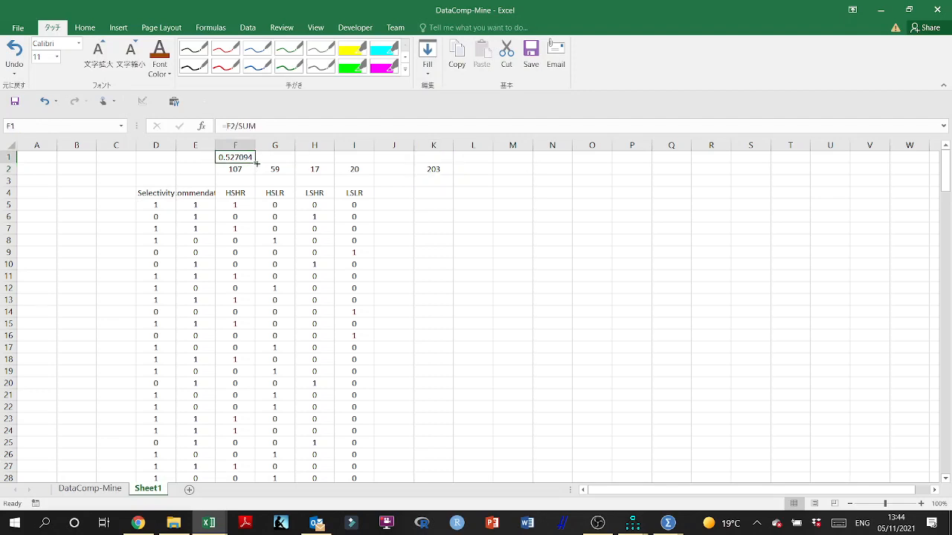
{"action": "left_click_drag", "start_coordinate": [256, 163], "coordinate": [372, 162]}
{"action": "left_click", "coordinate": [84, 28]}
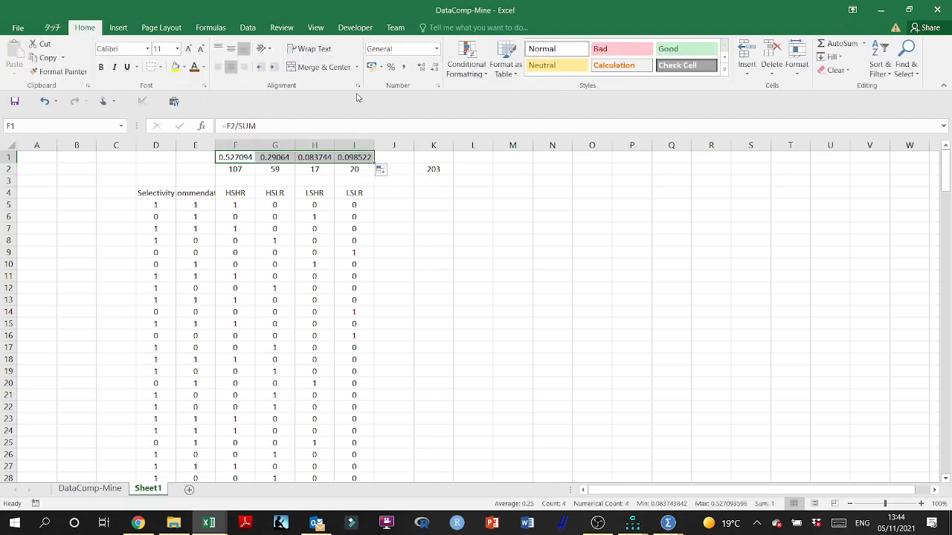
{"action": "left_click", "coordinate": [390, 66]}
{"action": "left_click", "coordinate": [406, 220]}
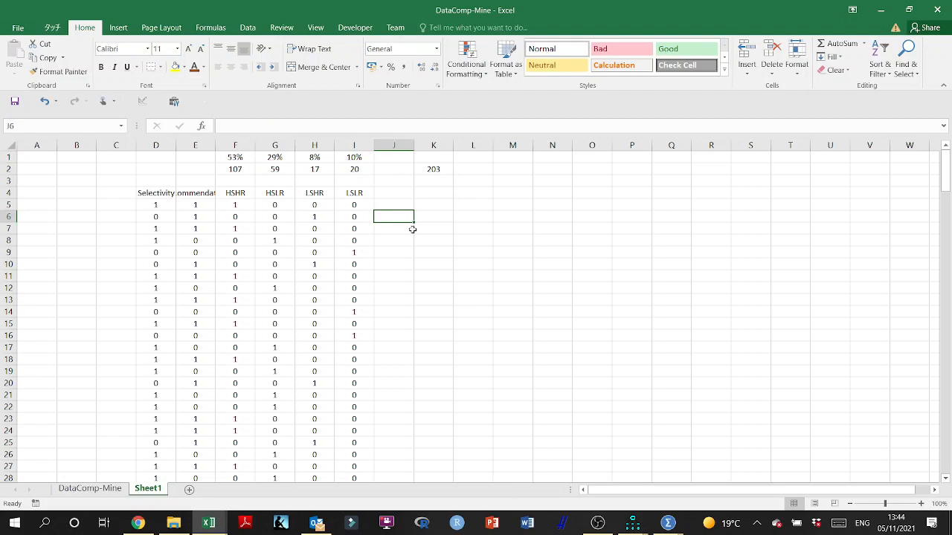
Copy the column sum from F2 into D2 and E2 above Selectivity and Recommendation.
{"action": "left_click", "coordinate": [159, 170]}
{"action": "left_click", "coordinate": [226, 168]}
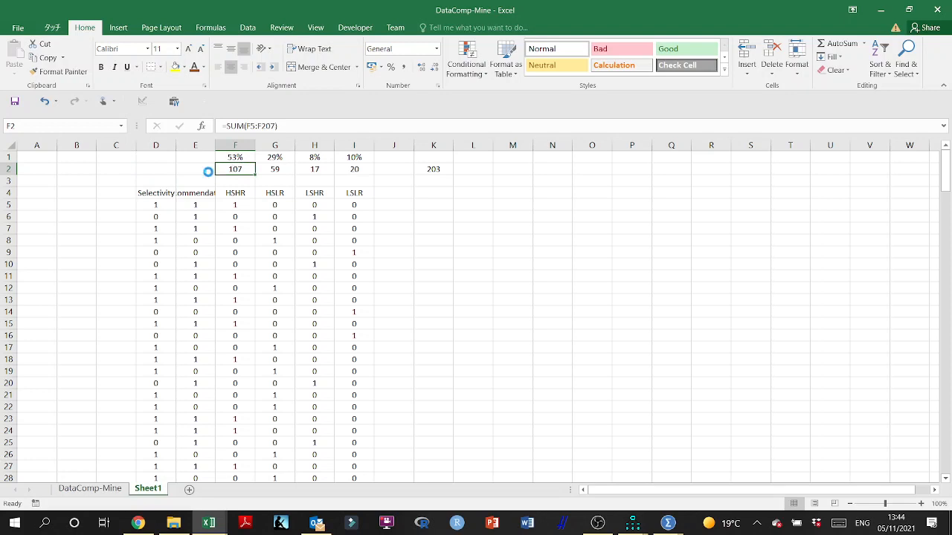
{"action": "key", "text": "ctrl+c"}
{"action": "left_click", "coordinate": [163, 170]}
{"action": "key", "text": "ctrl+v"}
{"action": "key", "text": "Right"}
{"action": "key", "text": "ctrl+v"}
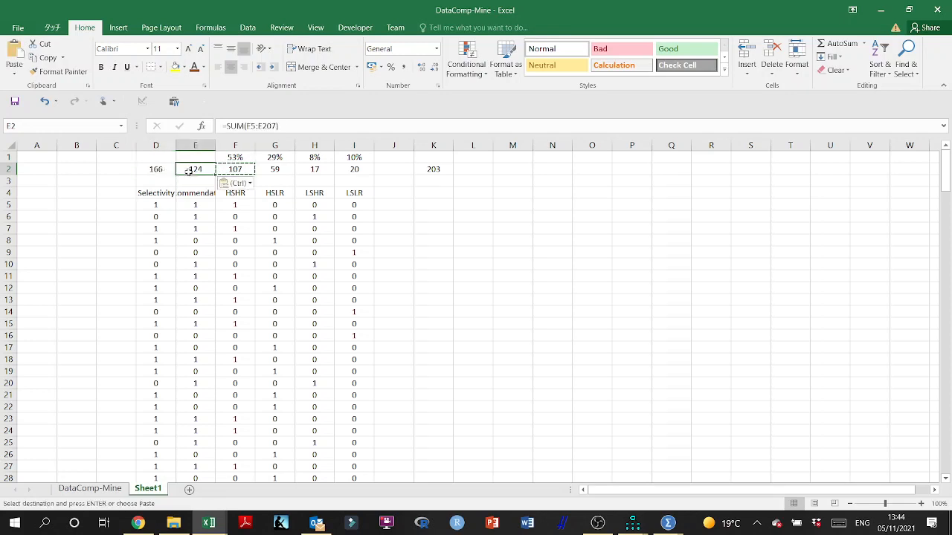
{"action": "key", "text": "Escape"}
Copy the percentage formula from F1 into D1 and E1 for Selectivity and Recommendation.
{"action": "left_click", "coordinate": [163, 157]}
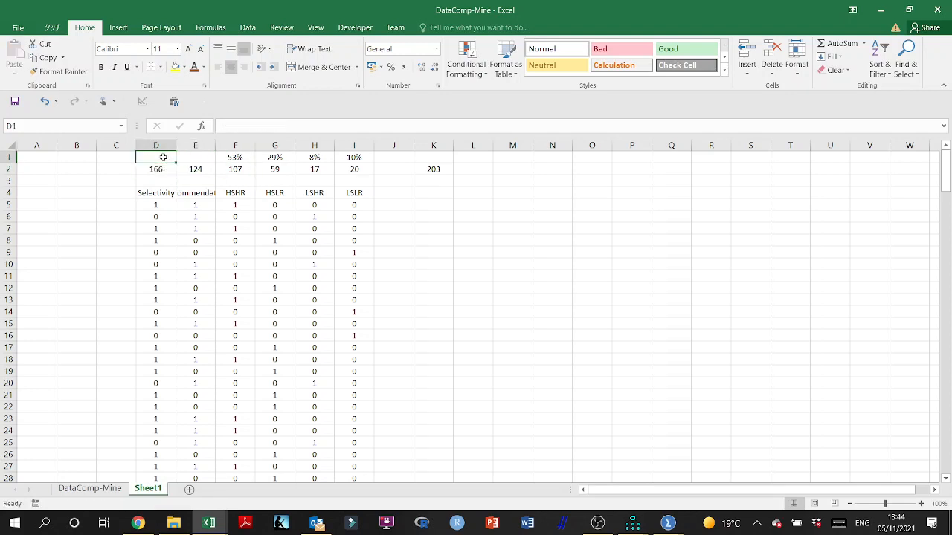
{"action": "left_click", "coordinate": [236, 157]}
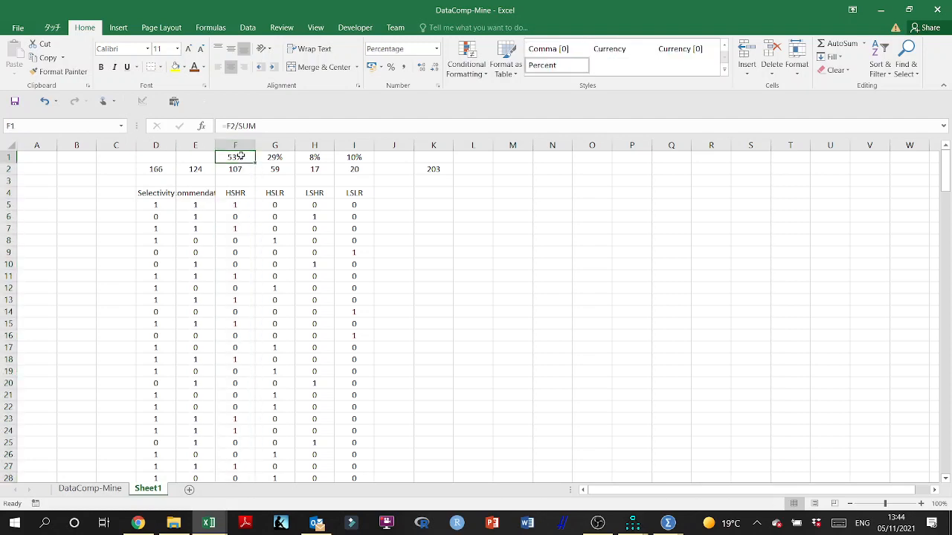
{"action": "key", "text": "ctrl+c"}
{"action": "left_click", "coordinate": [163, 157]}
{"action": "key", "text": "ctrl+v"}
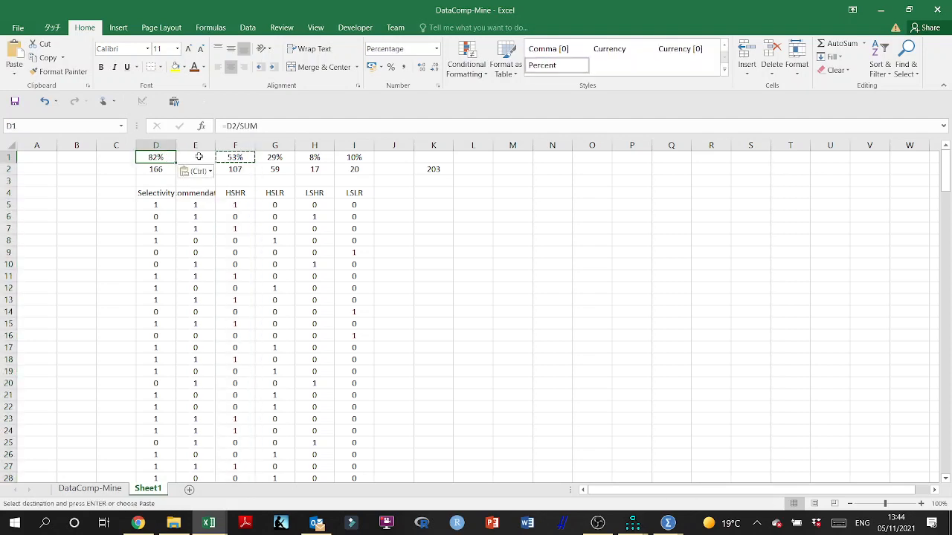
{"action": "left_click", "coordinate": [198, 156]}
{"action": "key", "text": "ctrl+v"}
{"action": "key", "text": "Escape"}
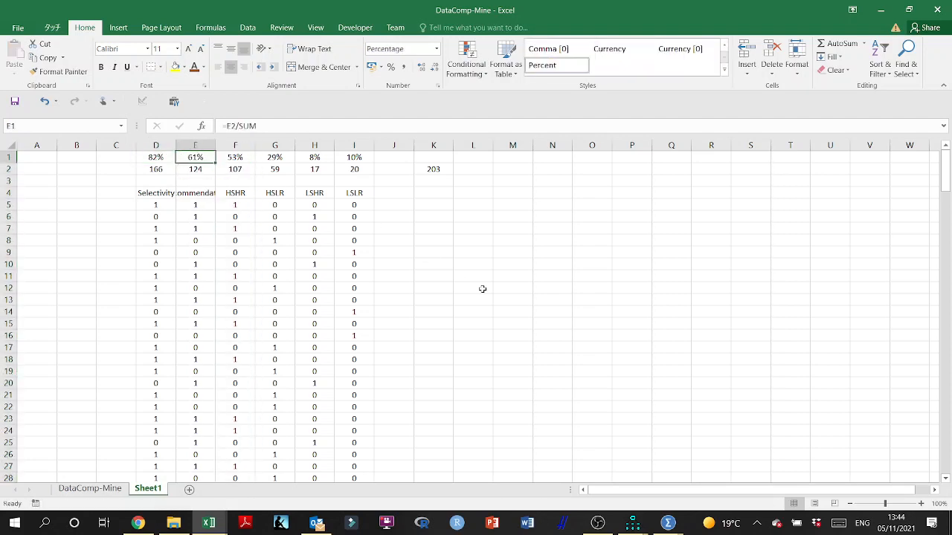
Widen columns D and E so the Selectivity and Recommendation headers fit completely.
{"action": "left_click", "coordinate": [481, 288]}
{"action": "left_click_drag", "start_coordinate": [175, 145], "coordinate": [243, 145]}
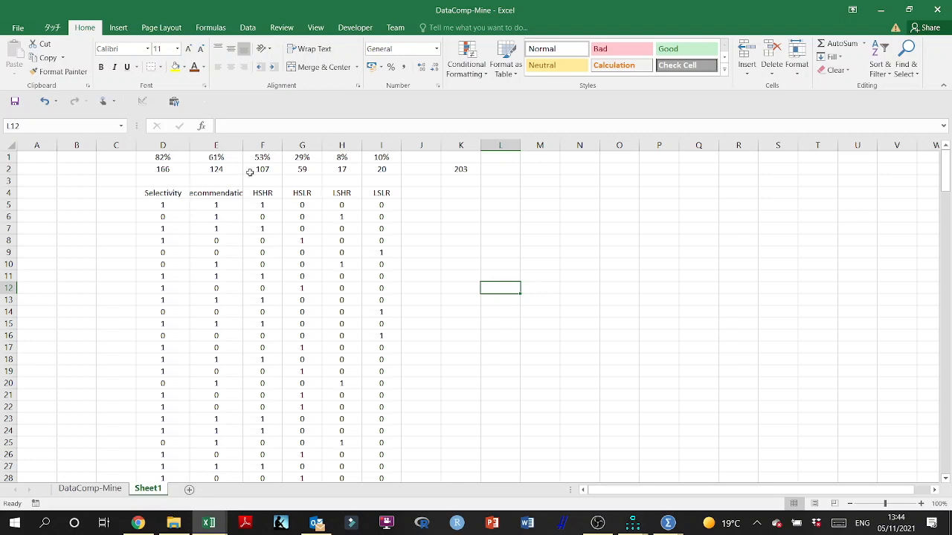
{"action": "double_click", "coordinate": [243, 145]}
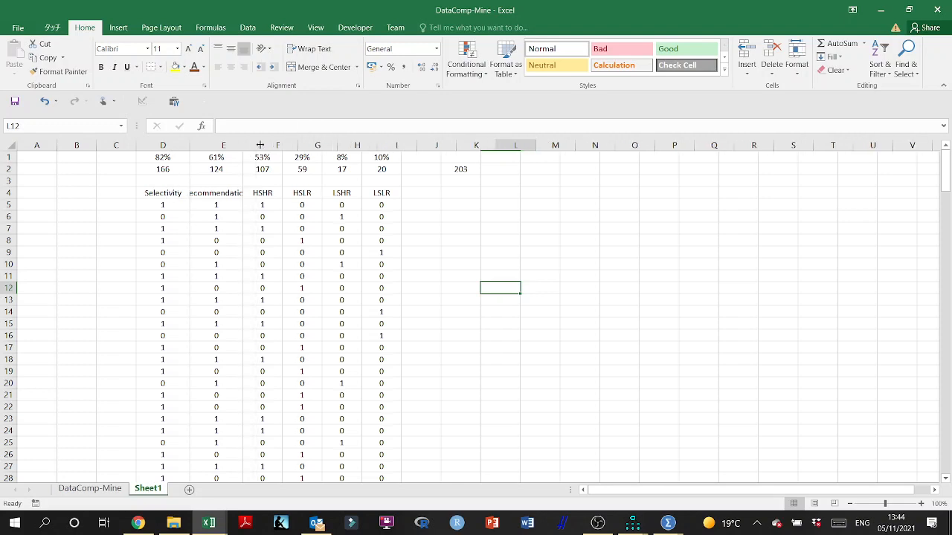
Examine the shares in row 1 for Selectivity, Recommendation, HSHR and HSLR against their headers and codes.
{"action": "left_click", "coordinate": [162, 157]}
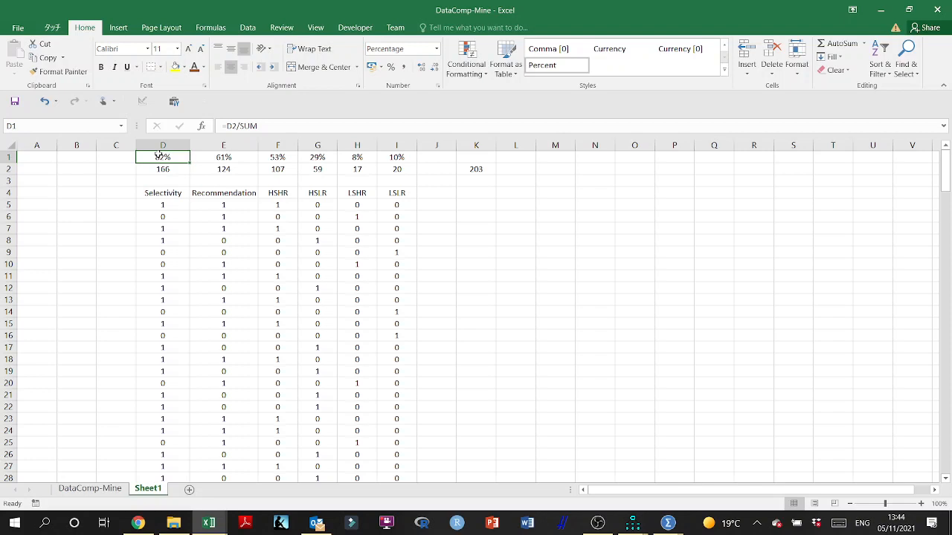
{"action": "left_click", "coordinate": [206, 153]}
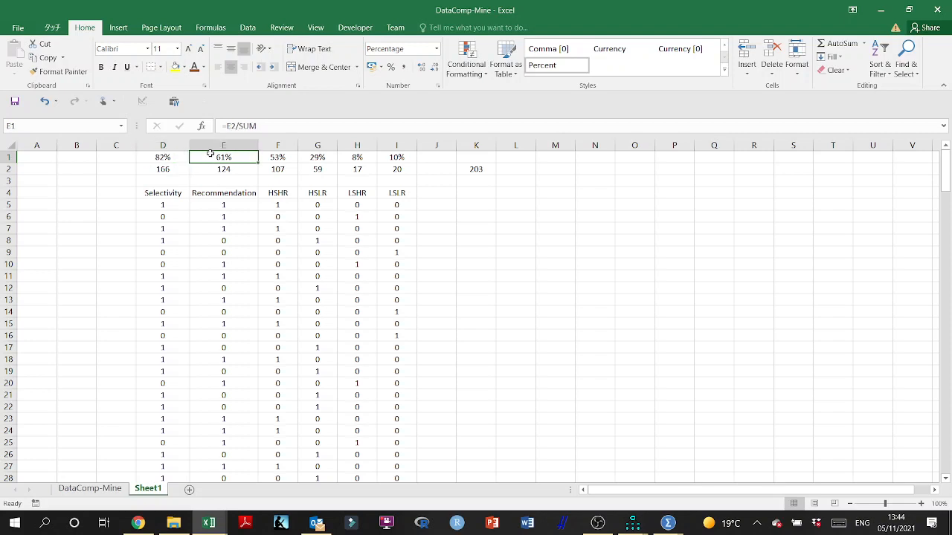
{"action": "left_click", "coordinate": [216, 193]}
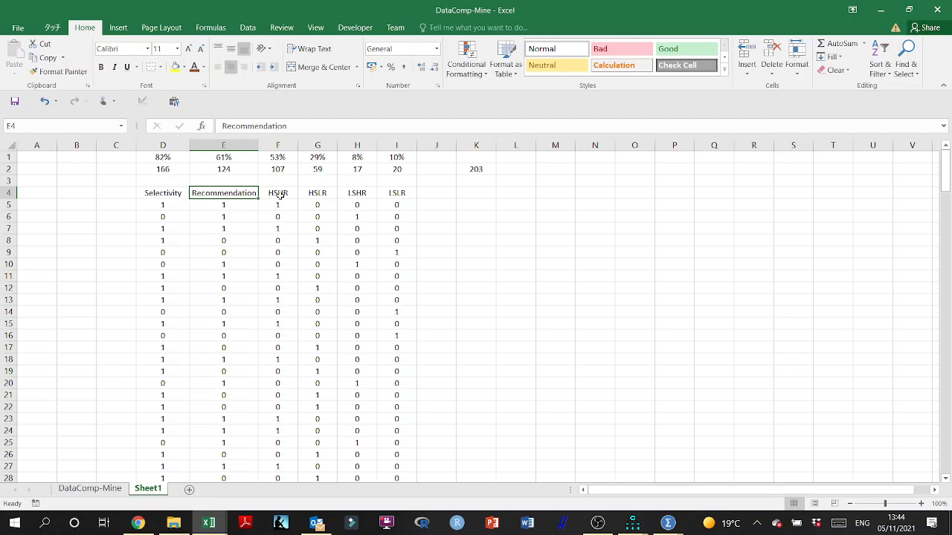
{"action": "left_click", "coordinate": [287, 158]}
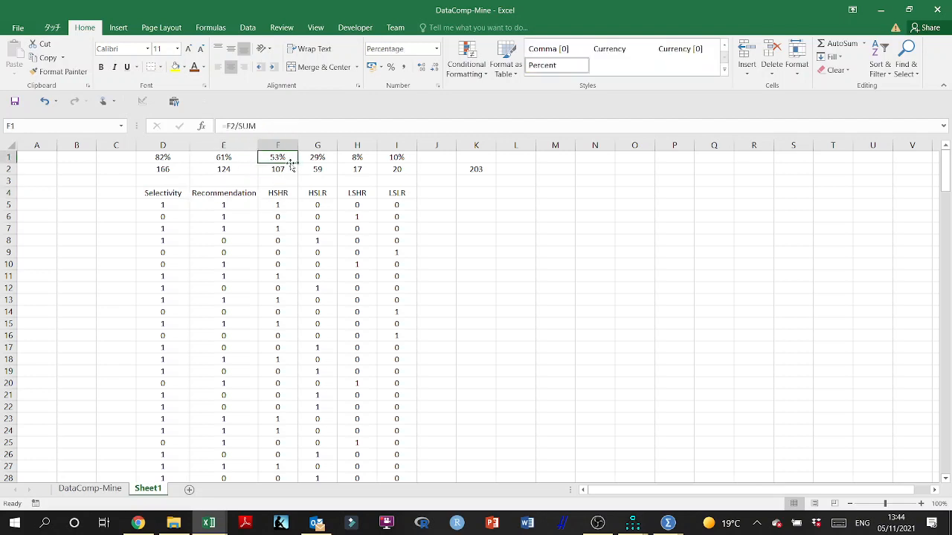
{"action": "left_click", "coordinate": [328, 195]}
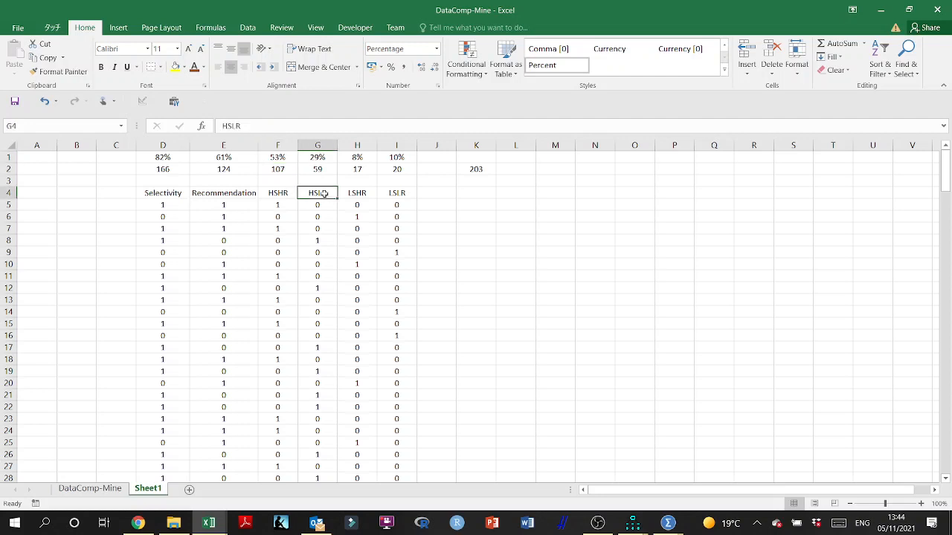
{"action": "left_click", "coordinate": [323, 160]}
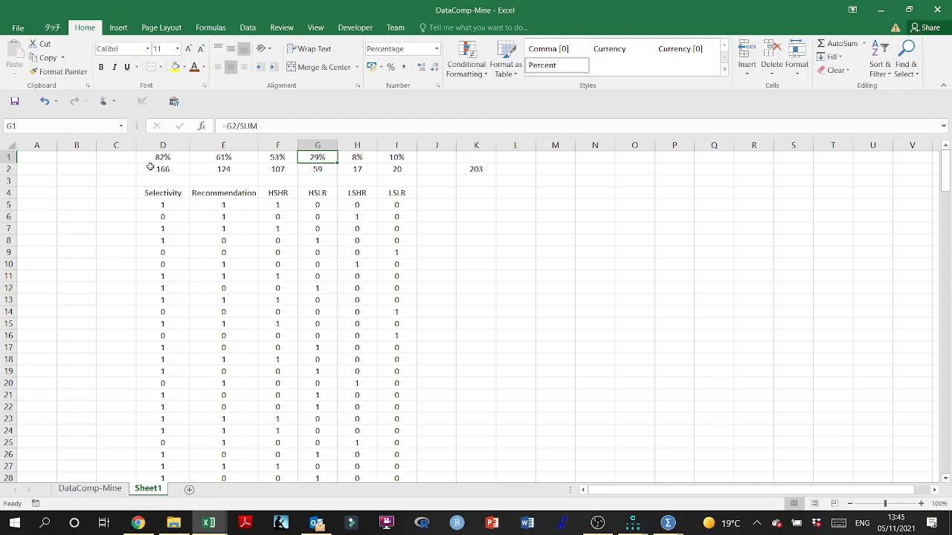
{"action": "left_click", "coordinate": [167, 195]}
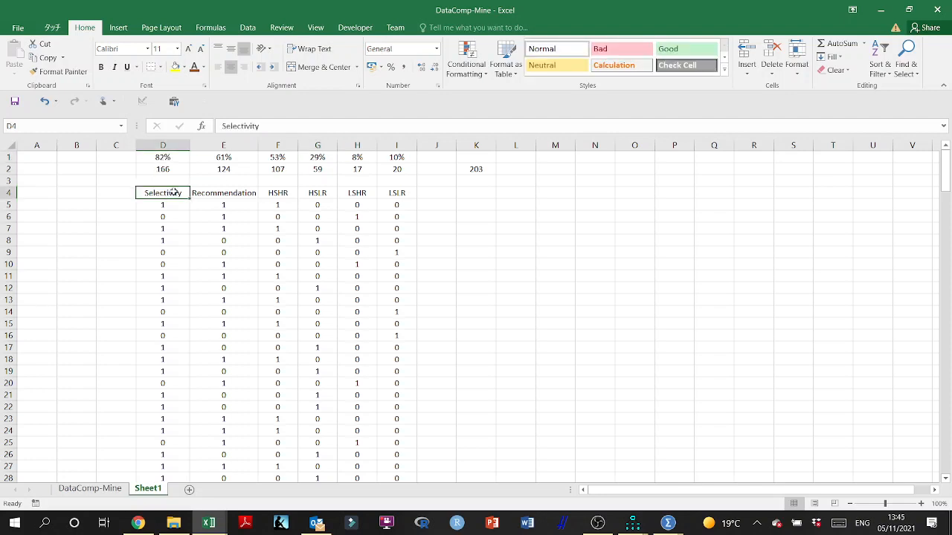
{"action": "left_click", "coordinate": [270, 157]}
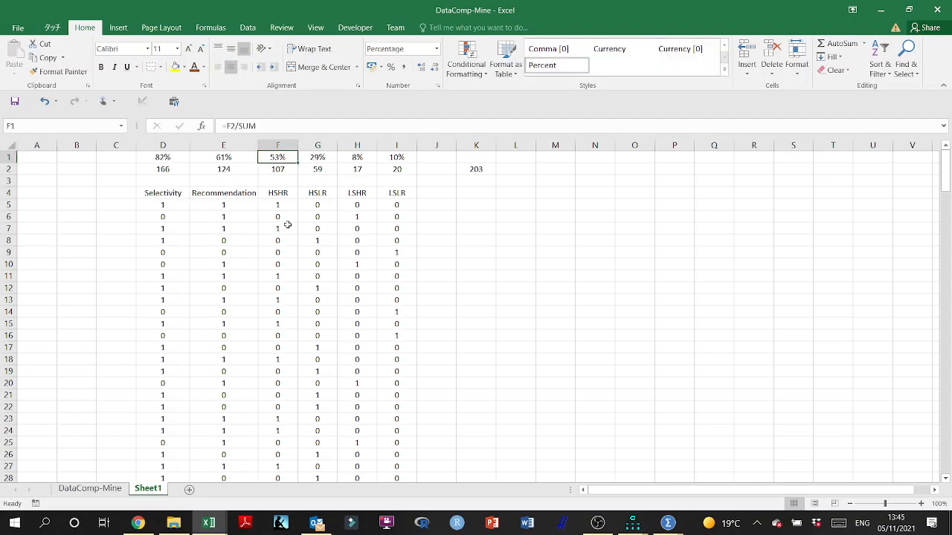
{"action": "left_click", "coordinate": [167, 205]}
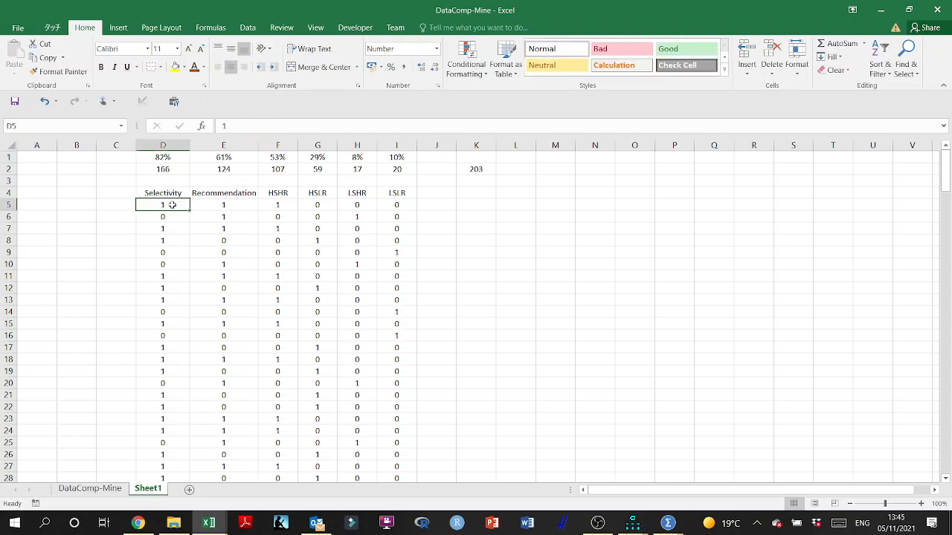
Examine the HSHR formula and group headers, and review the HSHR, HSLR, LSHR and LSLR results on Sheet2 of Book1.
{"action": "left_click", "coordinate": [280, 203]}
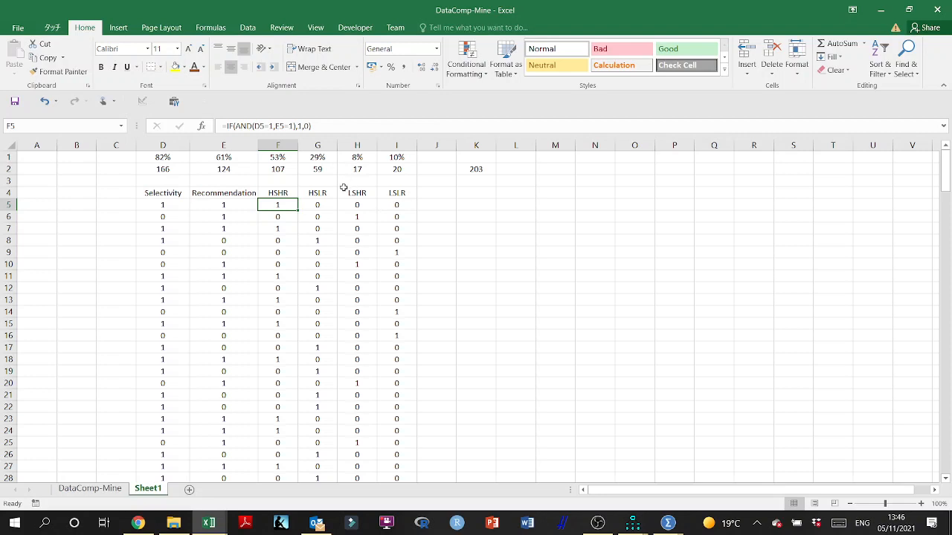
{"action": "left_click_drag", "start_coordinate": [325, 193], "coordinate": [407, 194]}
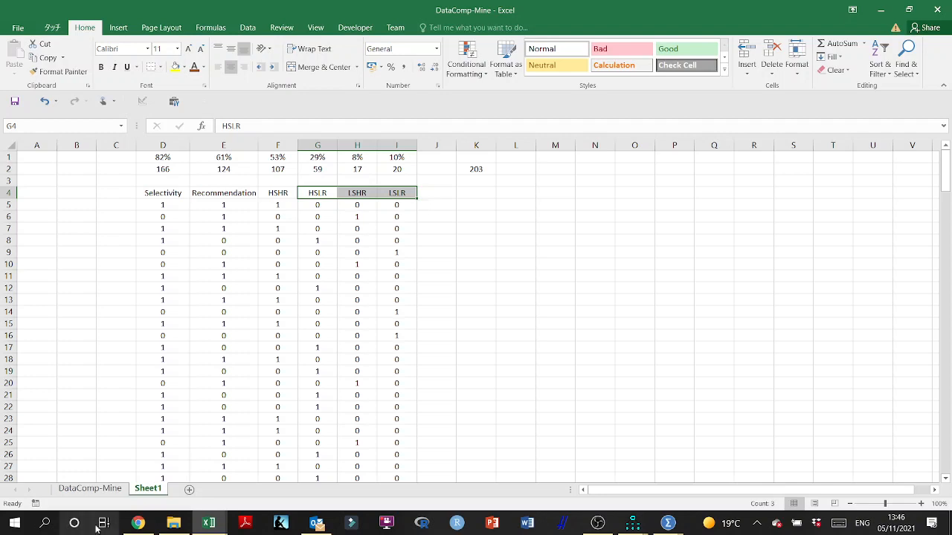
{"action": "left_click", "coordinate": [209, 523]}
{"action": "left_click", "coordinate": [170, 499]}
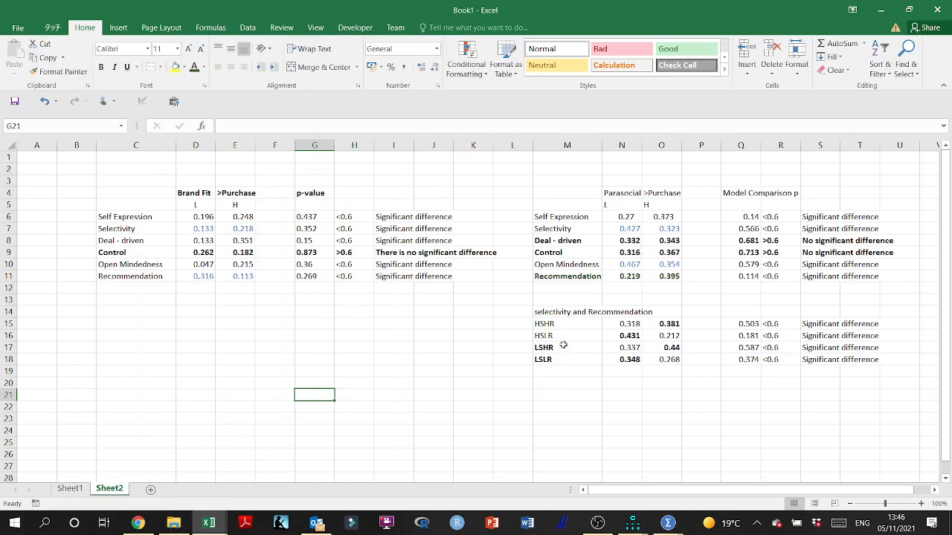
{"action": "left_click", "coordinate": [553, 326]}
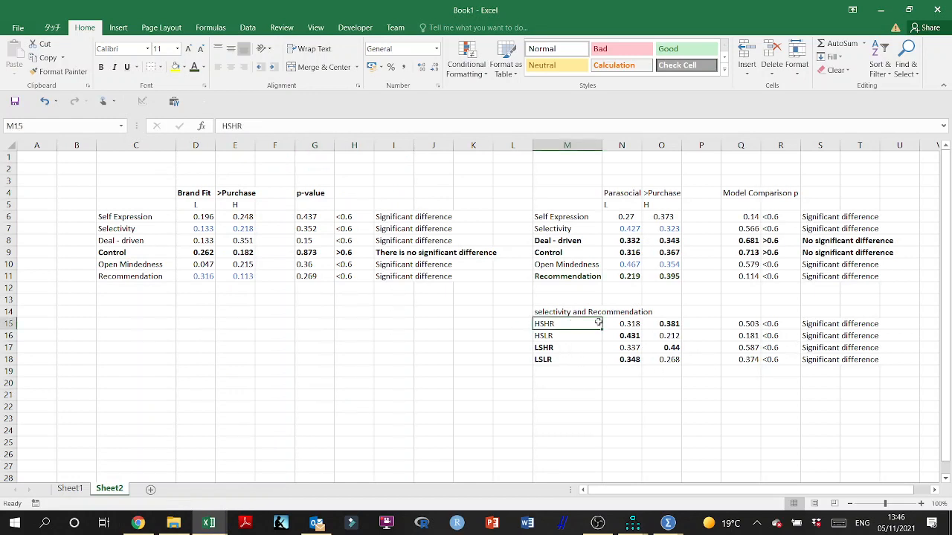
{"action": "left_click", "coordinate": [577, 336]}
{"action": "left_click_drag", "start_coordinate": [589, 336], "coordinate": [868, 336]}
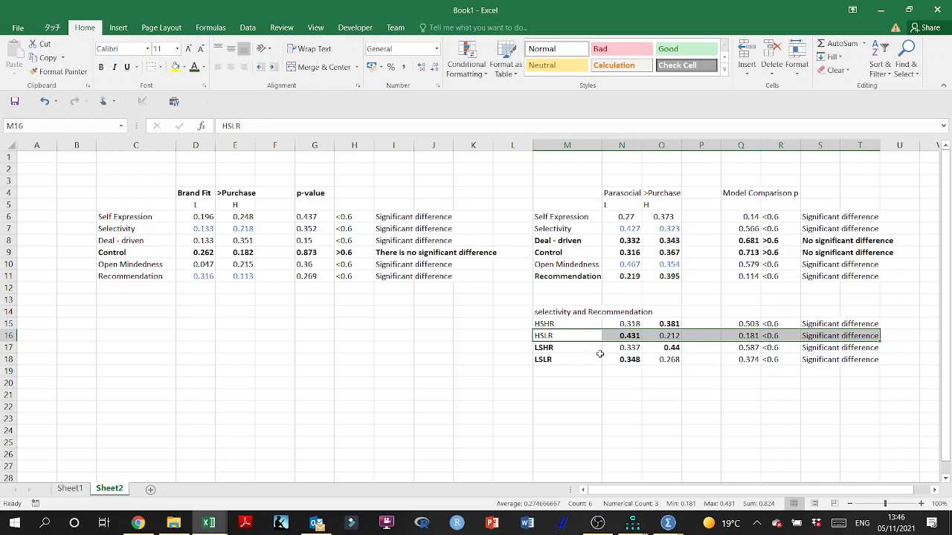
{"action": "left_click", "coordinate": [563, 348]}
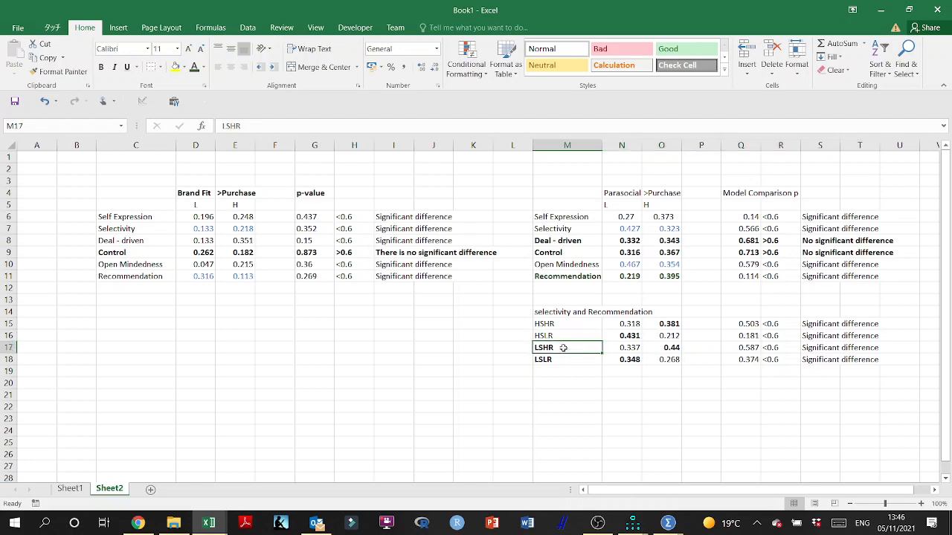
{"action": "key", "text": "ctrl+b"}
{"action": "left_click_drag", "start_coordinate": [563, 336], "coordinate": [823, 336]}
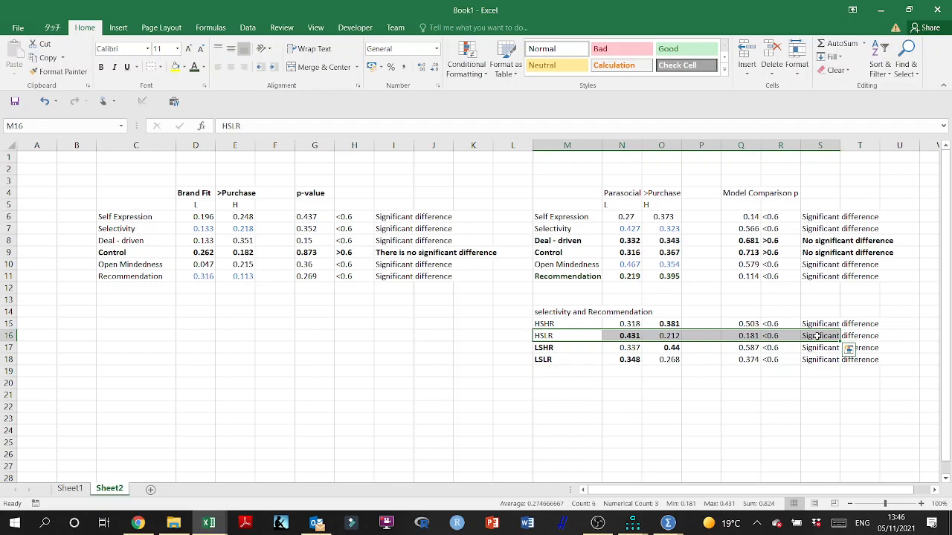
Switch back to the DataComp-Mine workbook.
{"action": "left_click", "coordinate": [209, 522]}
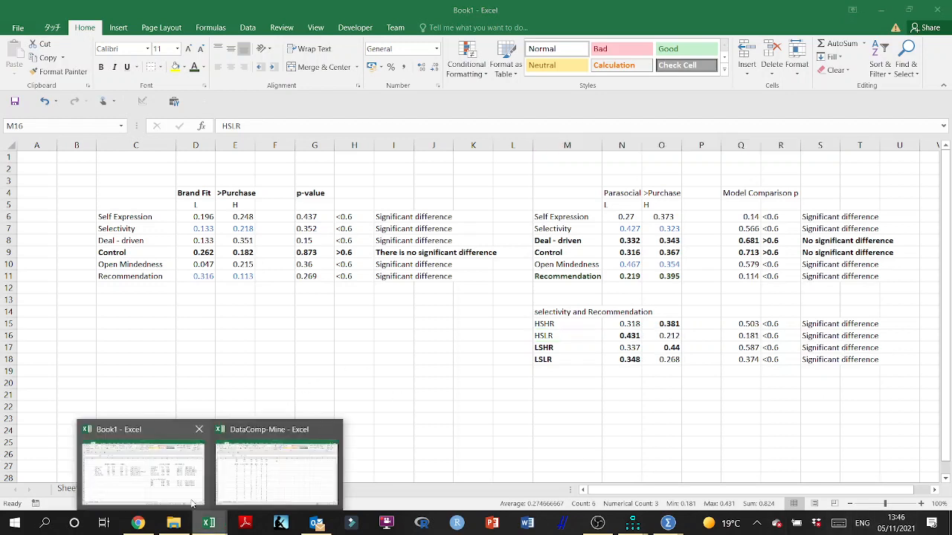
{"action": "left_click", "coordinate": [192, 504]}
{"action": "left_click", "coordinate": [208, 523]}
{"action": "left_click", "coordinate": [275, 475]}
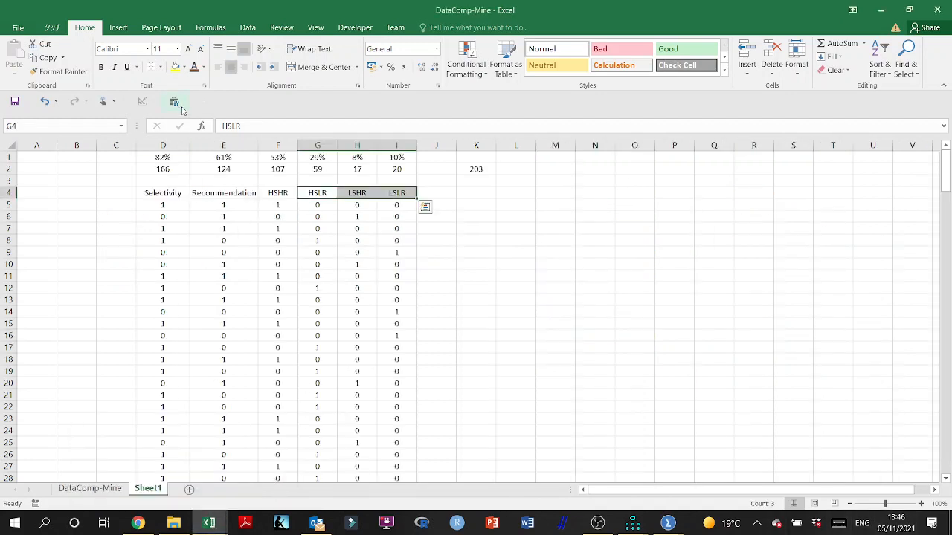
Copy the six coded columns from SelfExpr (BF) through Recommendation (BK) on the DataComp-Mine sheet.
{"action": "left_click", "coordinate": [90, 489]}
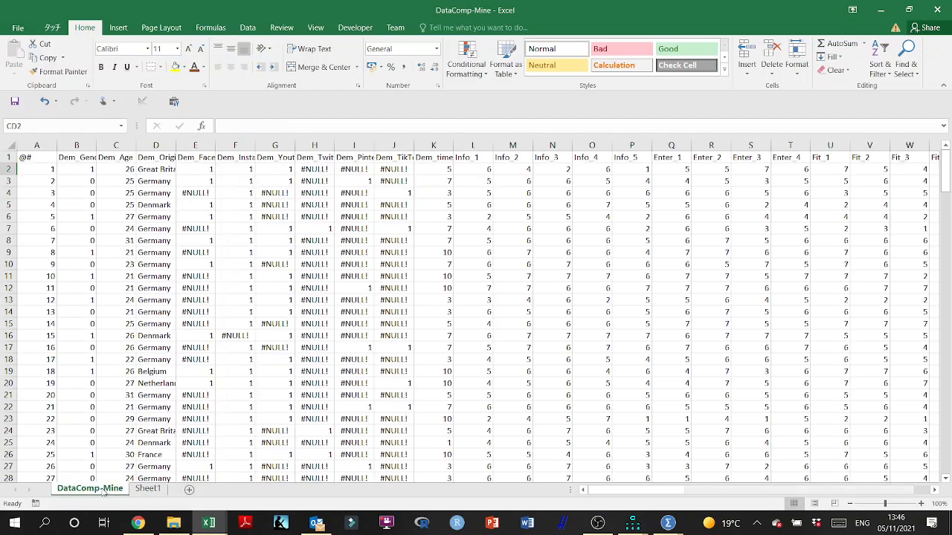
{"action": "scroll", "coordinate": [535, 277], "scroll_direction": "right", "scroll_amount": 12}
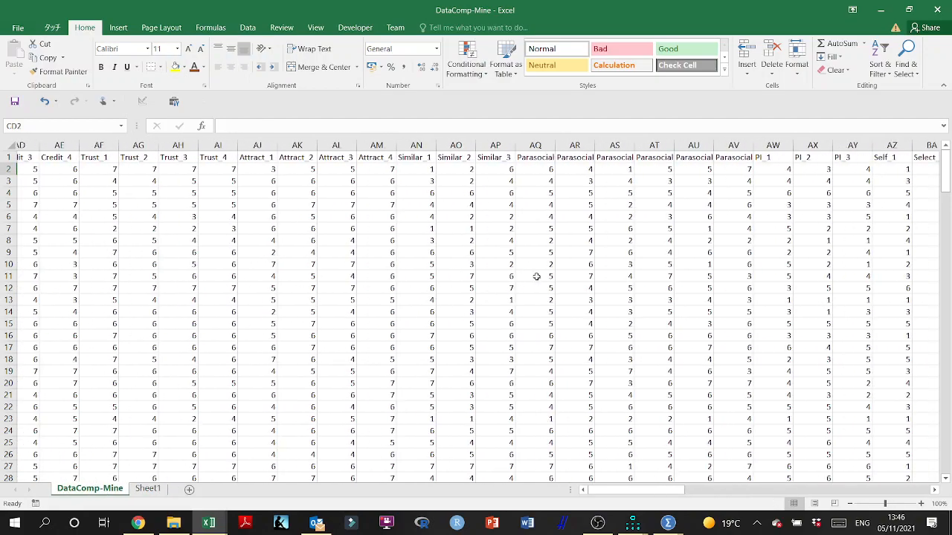
{"action": "scroll", "coordinate": [535, 277], "scroll_direction": "left", "scroll_amount": 3}
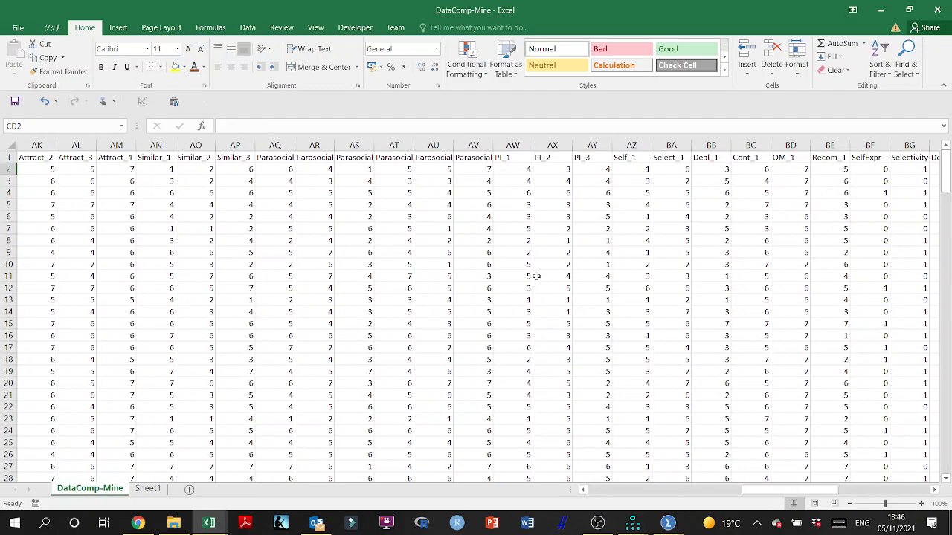
{"action": "scroll", "coordinate": [536, 275], "scroll_direction": "right", "scroll_amount": 4}
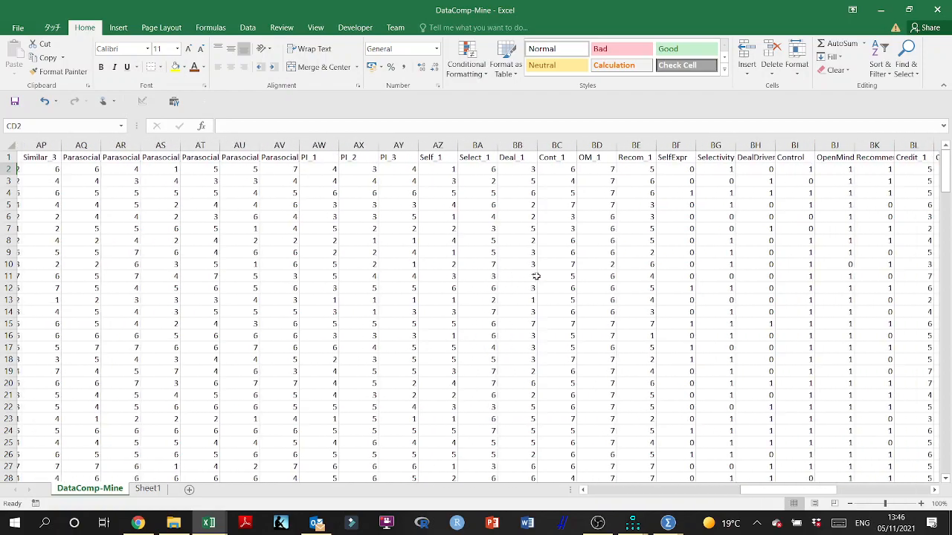
{"action": "scroll", "coordinate": [536, 276], "scroll_direction": "right", "scroll_amount": 1}
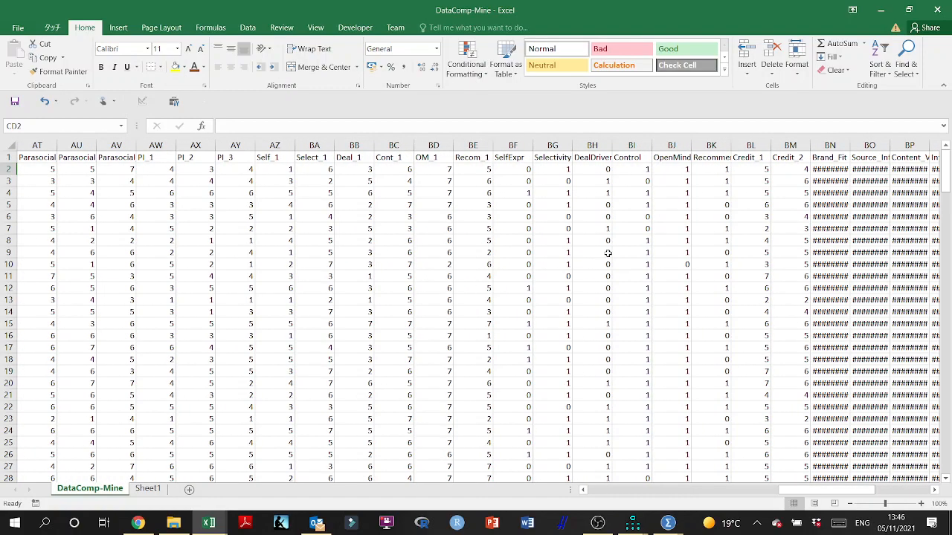
{"action": "scroll", "coordinate": [606, 253], "scroll_direction": "right", "scroll_amount": 5}
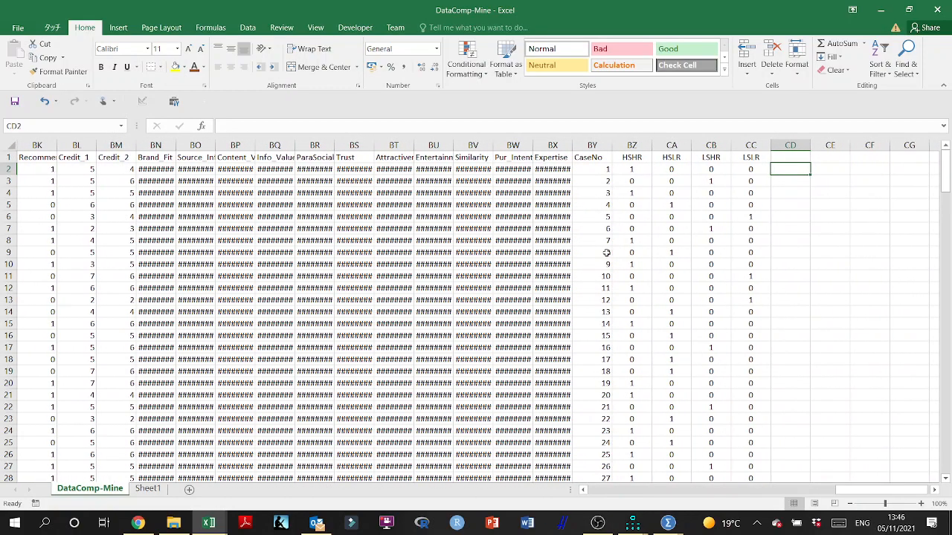
{"action": "scroll", "coordinate": [607, 253], "scroll_direction": "left", "scroll_amount": 4}
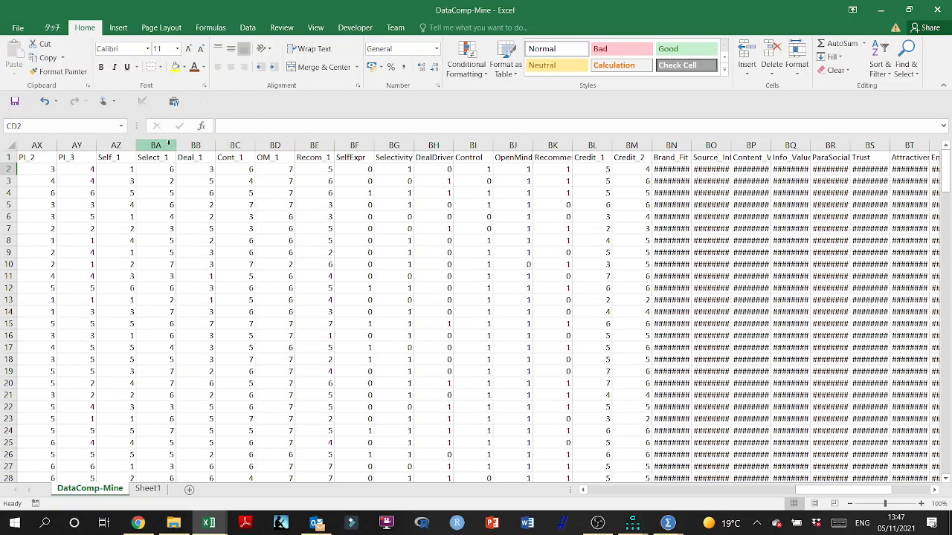
{"action": "left_click", "coordinate": [400, 145]}
{"action": "left_click", "coordinate": [357, 145]}
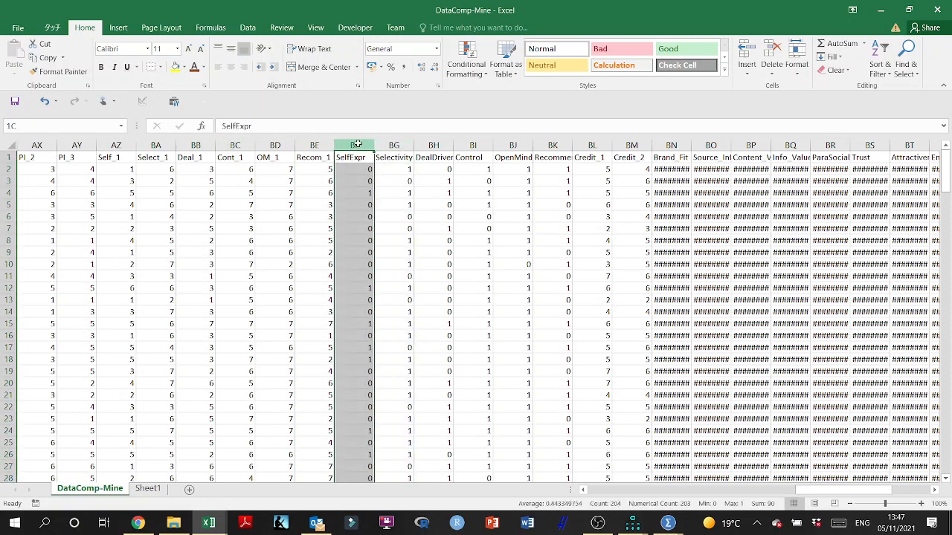
{"action": "left_click_drag", "start_coordinate": [357, 144], "coordinate": [564, 167]}
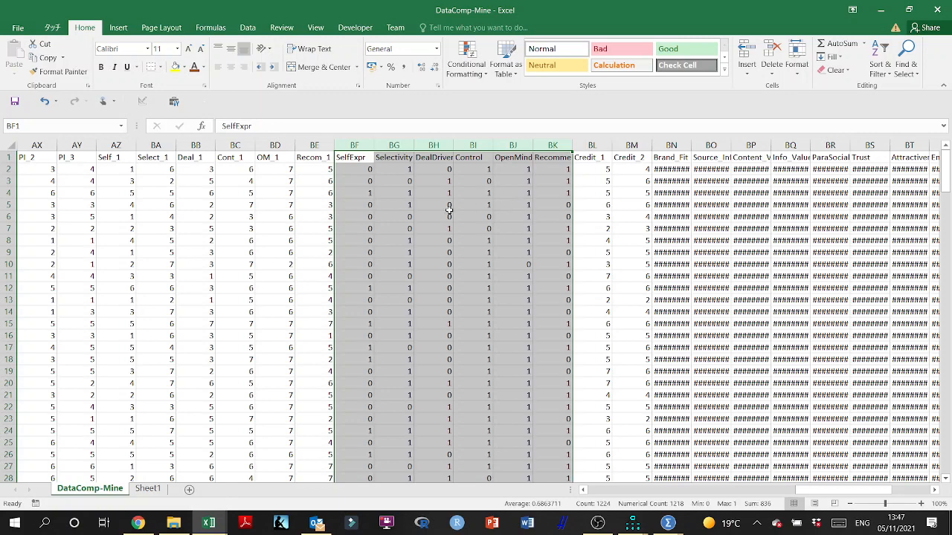
{"action": "key", "text": "ctrl+c"}
Paste the copied columns into Sheet1 starting at cell M1.
{"action": "left_click", "coordinate": [154, 493]}
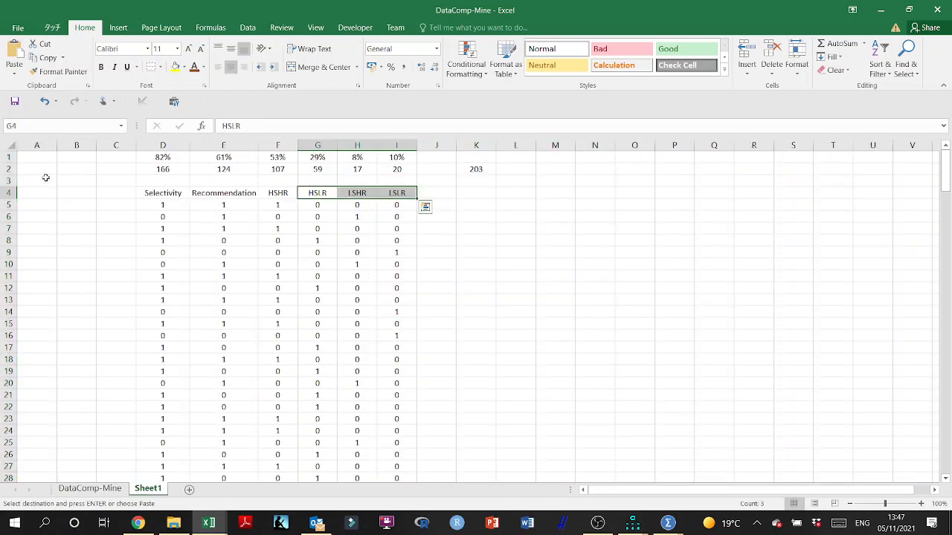
{"action": "left_click", "coordinate": [570, 157]}
{"action": "key", "text": "ctrl+v"}
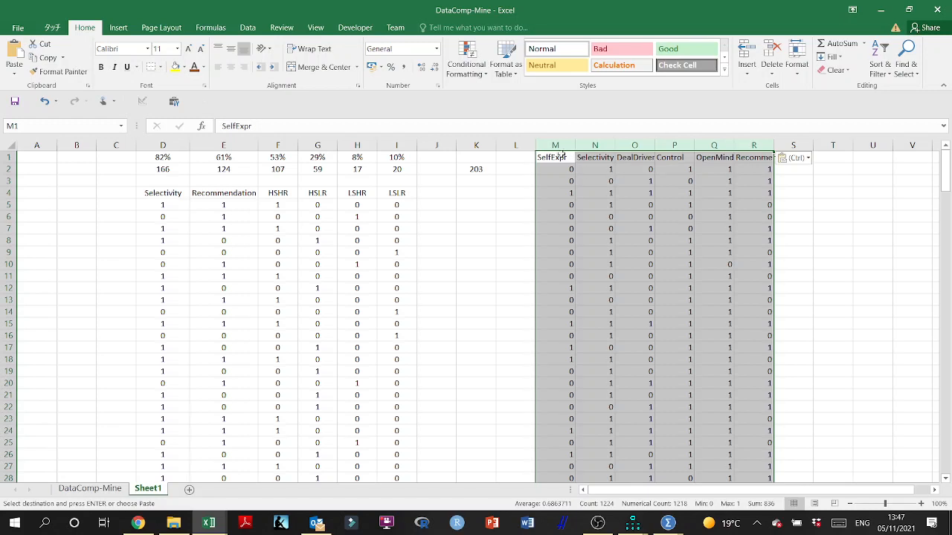
Delete the duplicate Selectivity and Recommendation columns from the data pasted in columns M to R.
{"action": "left_click", "coordinate": [555, 145]}
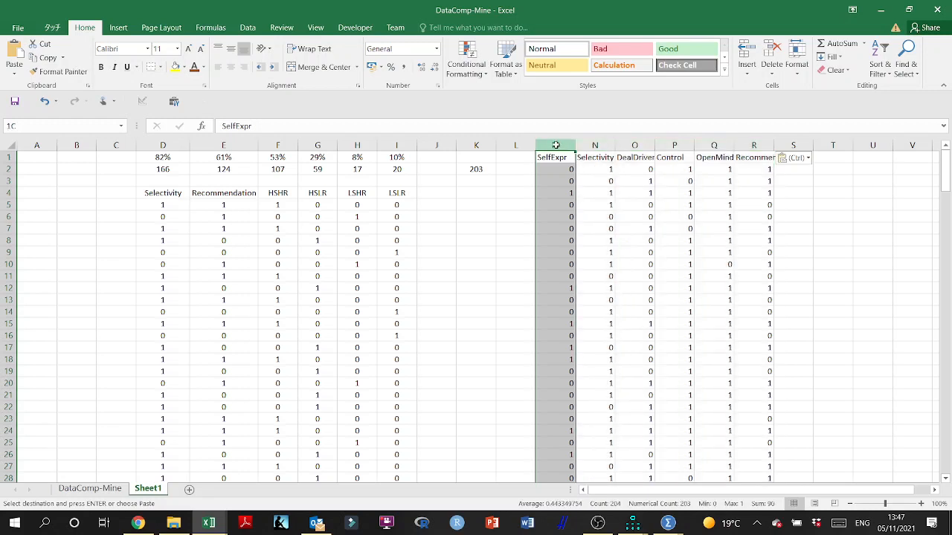
{"action": "left_click", "coordinate": [595, 145]}
{"action": "right_click", "coordinate": [594, 172]}
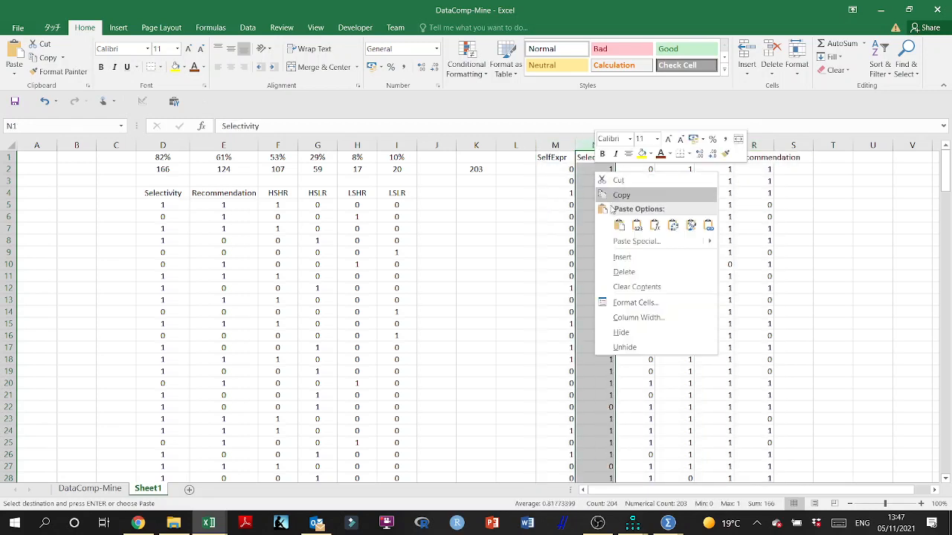
{"action": "left_click", "coordinate": [631, 273]}
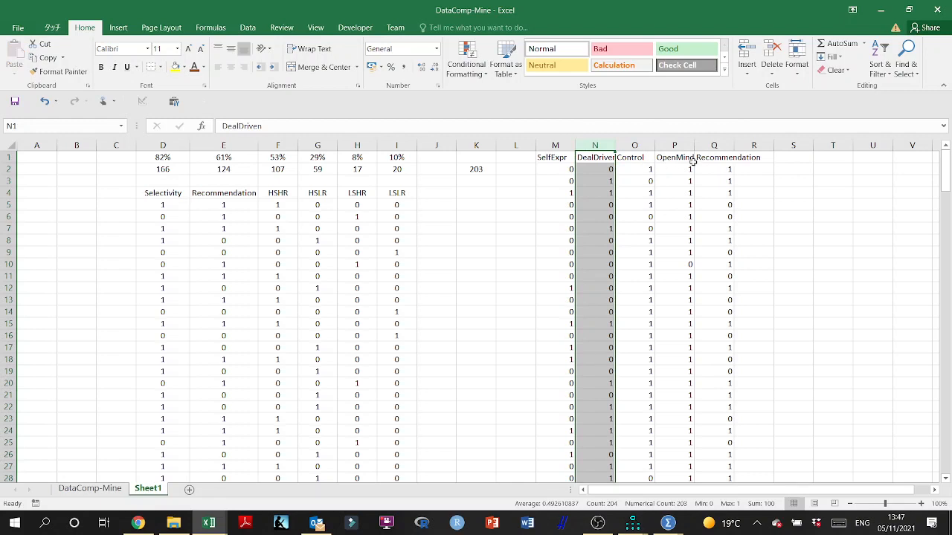
{"action": "left_click", "coordinate": [713, 144]}
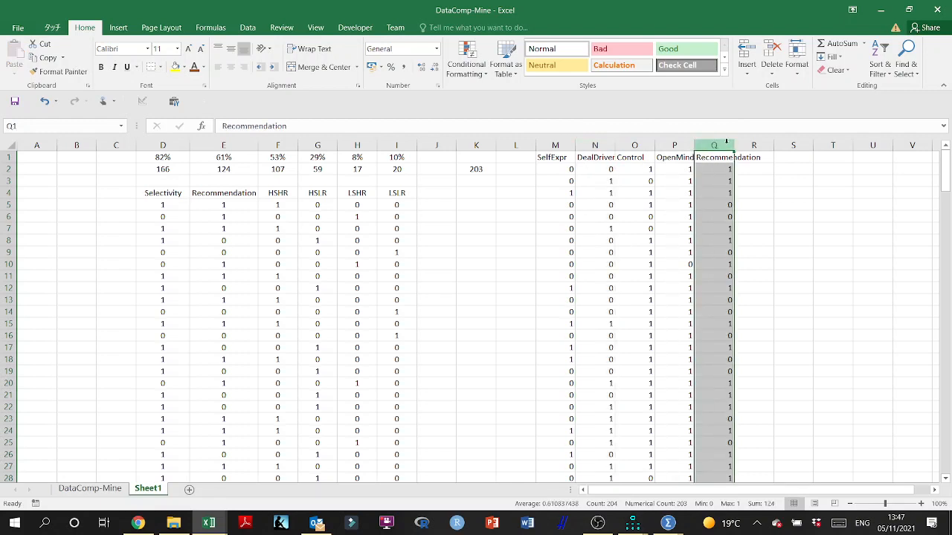
{"action": "double_click", "coordinate": [734, 144]}
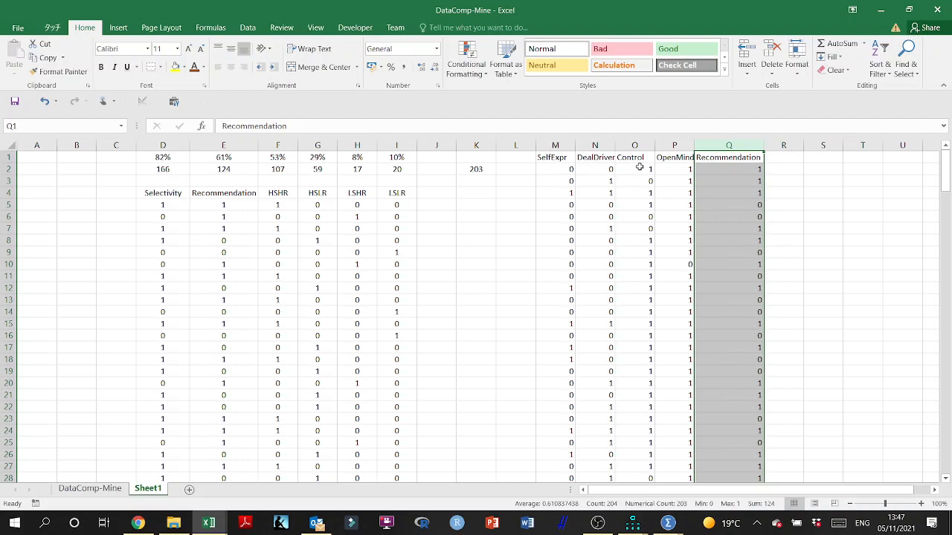
{"action": "right_click", "coordinate": [734, 163]}
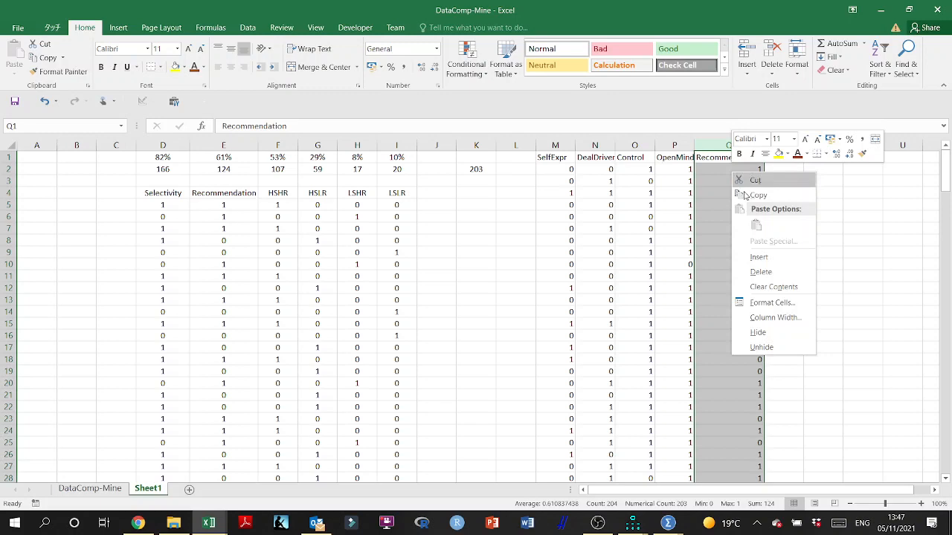
{"action": "left_click", "coordinate": [766, 271]}
Move the SelfExpr, DealDriven, Control and OpenMind data down so that the headers start in cell M4.
{"action": "left_click_drag", "start_coordinate": [557, 157], "coordinate": [674, 156]}
{"action": "key", "text": "ctrl+shift+Down"}
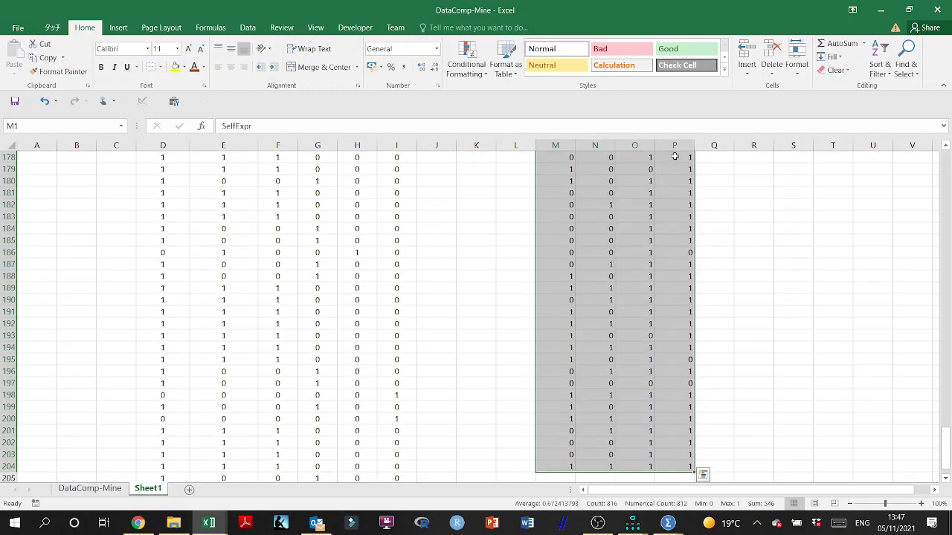
{"action": "key", "text": "ctrl+c"}
{"action": "scroll", "coordinate": [183, 216], "scroll_direction": "up", "scroll_amount": 20}
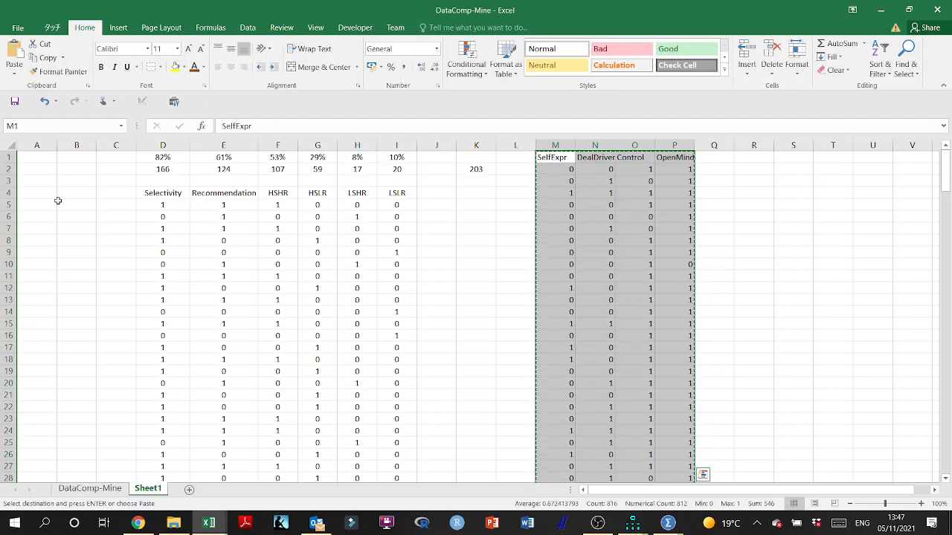
{"action": "left_click", "coordinate": [548, 193]}
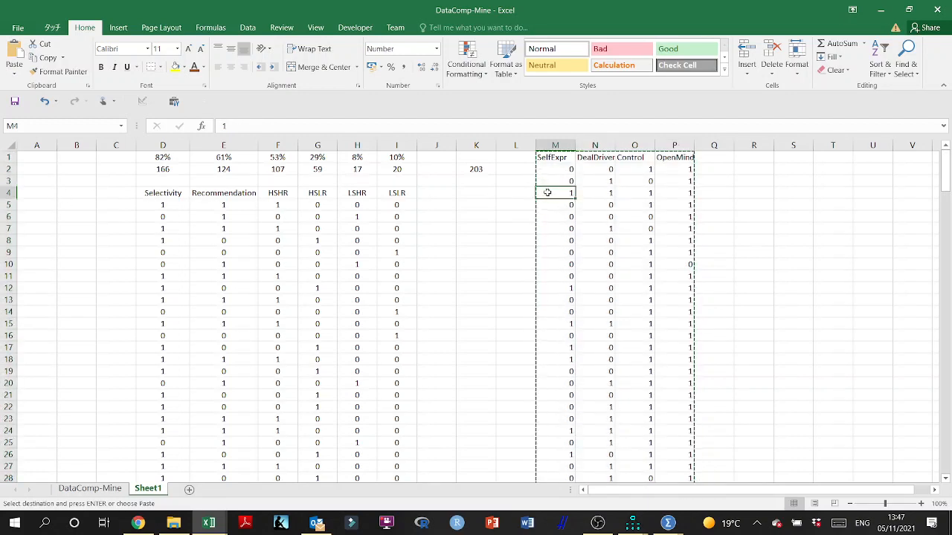
{"action": "key", "text": "ctrl+v"}
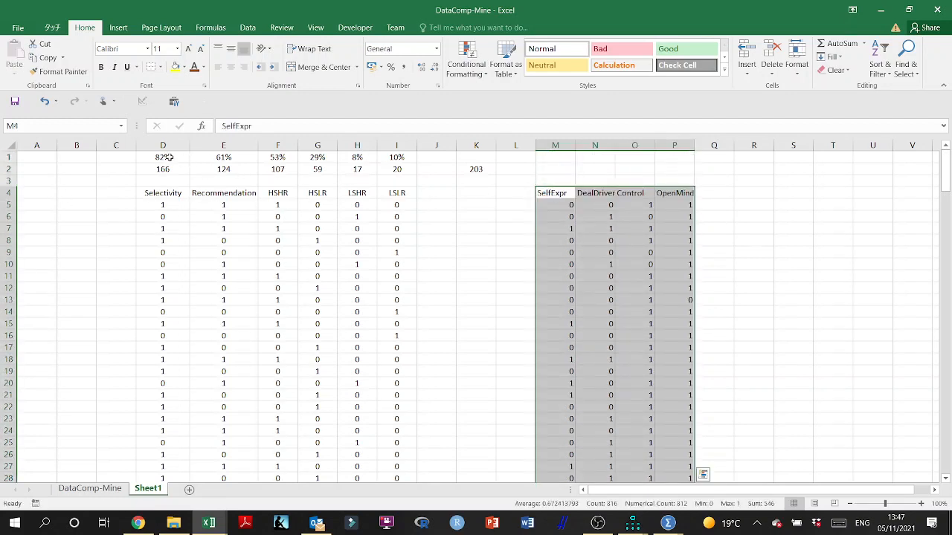
Copy the percentage and sum formulas from D1:I2 to the rows above SelfExpr, starting at M1.
{"action": "left_click_drag", "start_coordinate": [170, 158], "coordinate": [387, 171]}
{"action": "key", "text": "ctrl+c"}
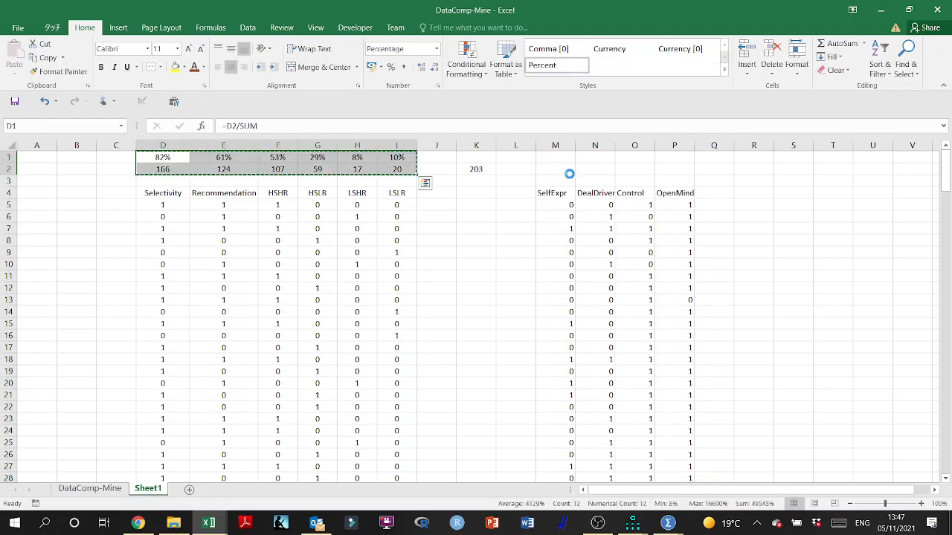
{"action": "left_click", "coordinate": [555, 156]}
{"action": "key", "text": "ctrl+v"}
{"action": "key", "text": "Escape"}
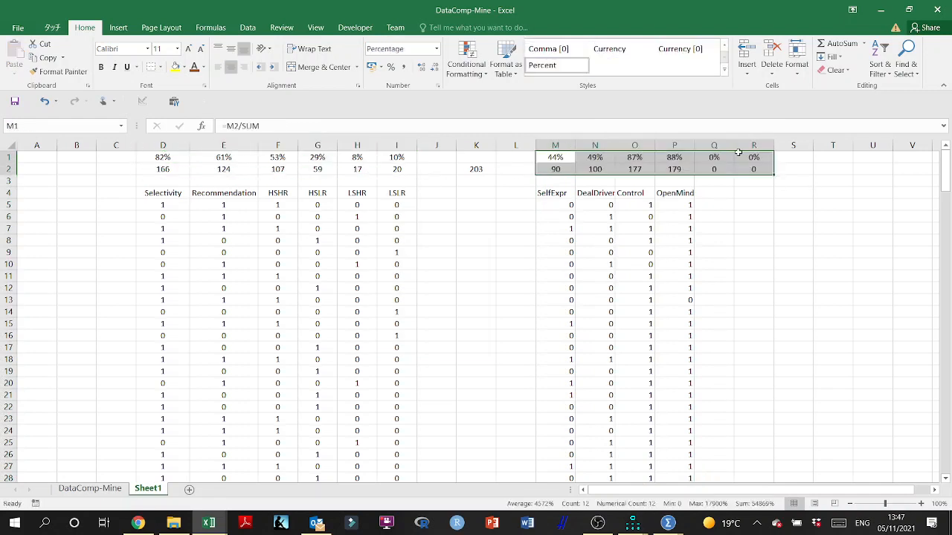
Clear the surplus formulas in columns Q and R and widen column P to fit the OpenMind header.
{"action": "left_click_drag", "start_coordinate": [714, 145], "coordinate": [747, 148]}
{"action": "key", "text": "Delete"}
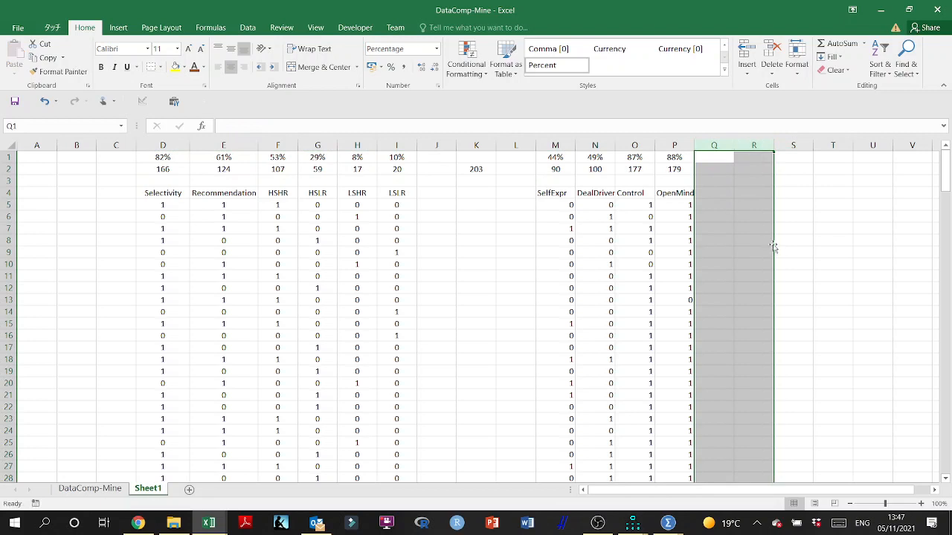
{"action": "left_click", "coordinate": [556, 158]}
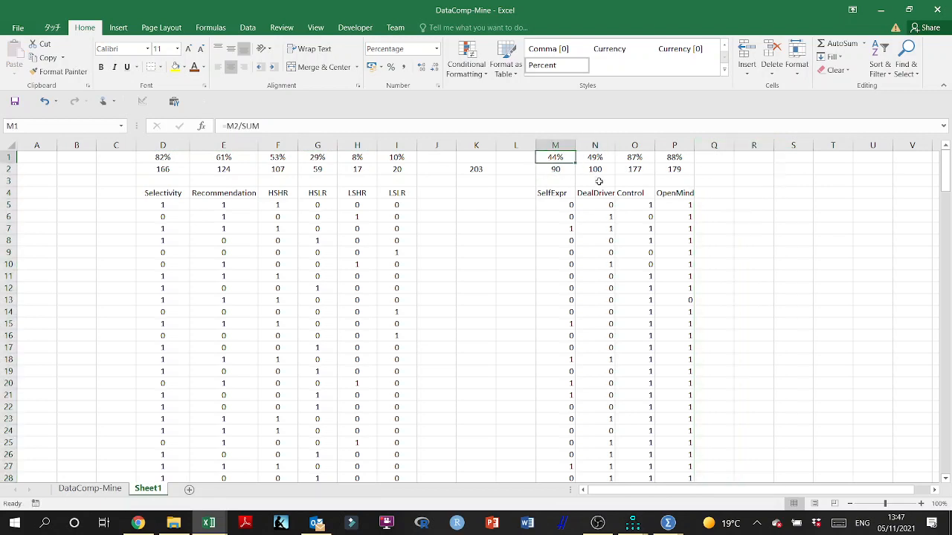
{"action": "double_click", "coordinate": [695, 146]}
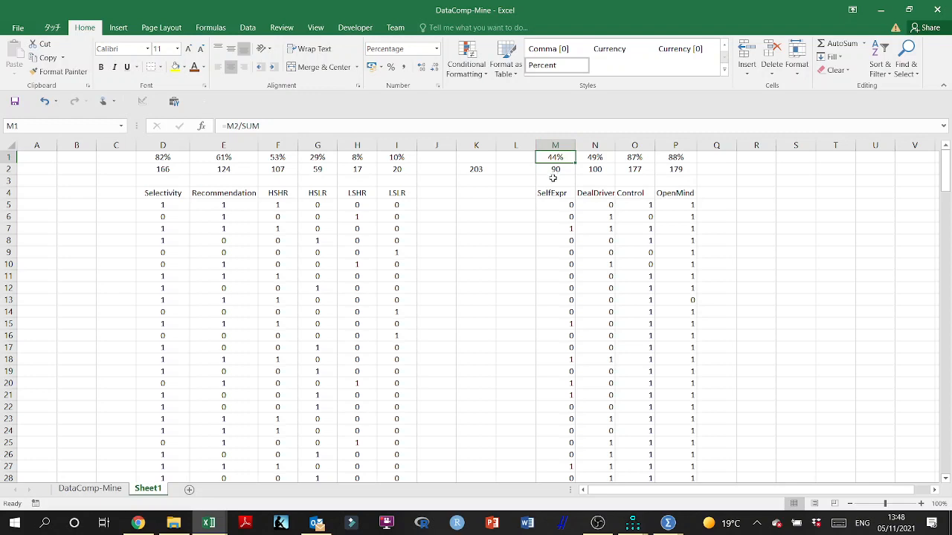
Centre the contents of the Control and OpenMind columns, O and P.
{"action": "left_click", "coordinate": [153, 194]}
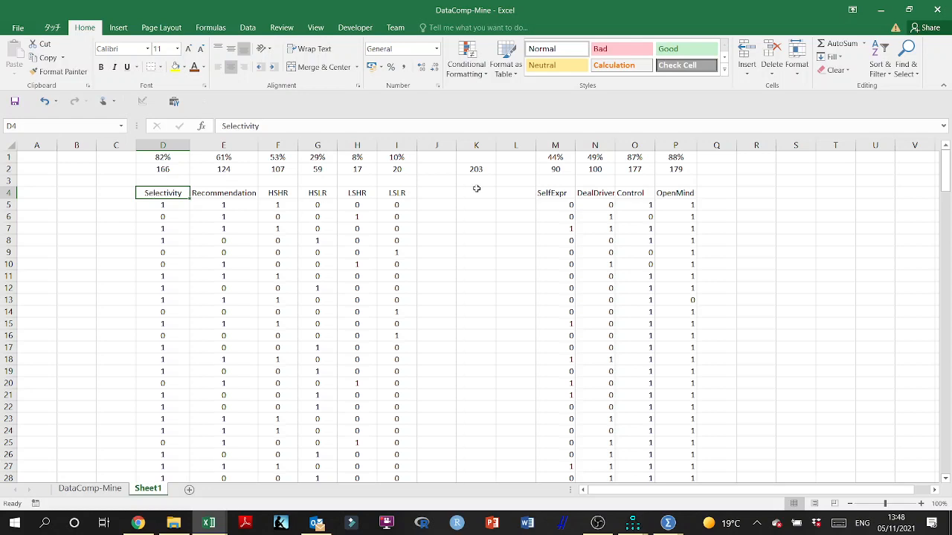
{"action": "left_click_drag", "start_coordinate": [636, 146], "coordinate": [671, 146]}
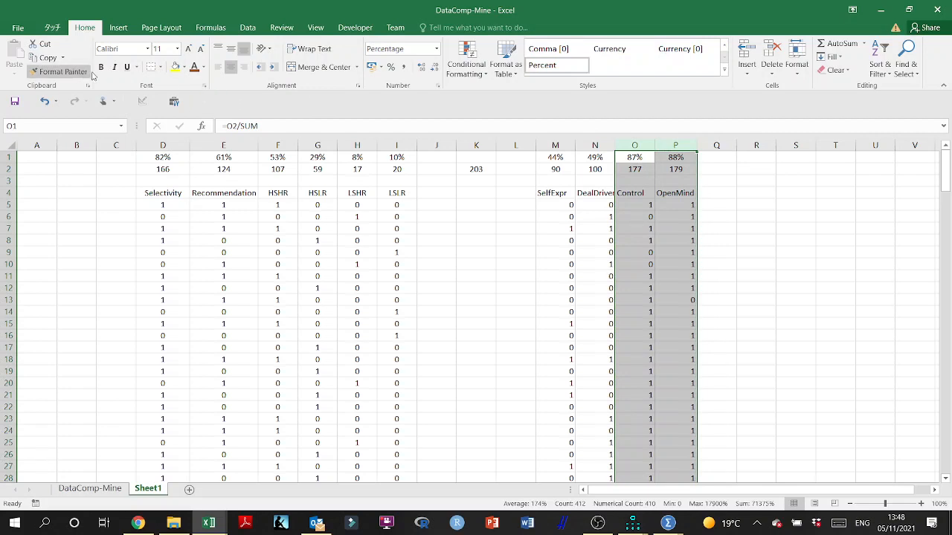
{"action": "left_click", "coordinate": [230, 68]}
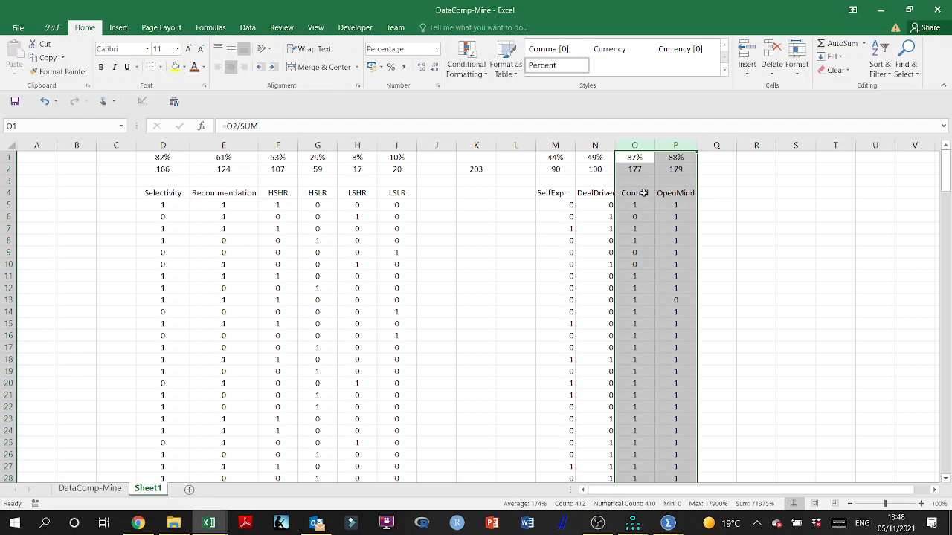
{"action": "left_click_drag", "start_coordinate": [673, 193], "coordinate": [638, 195]}
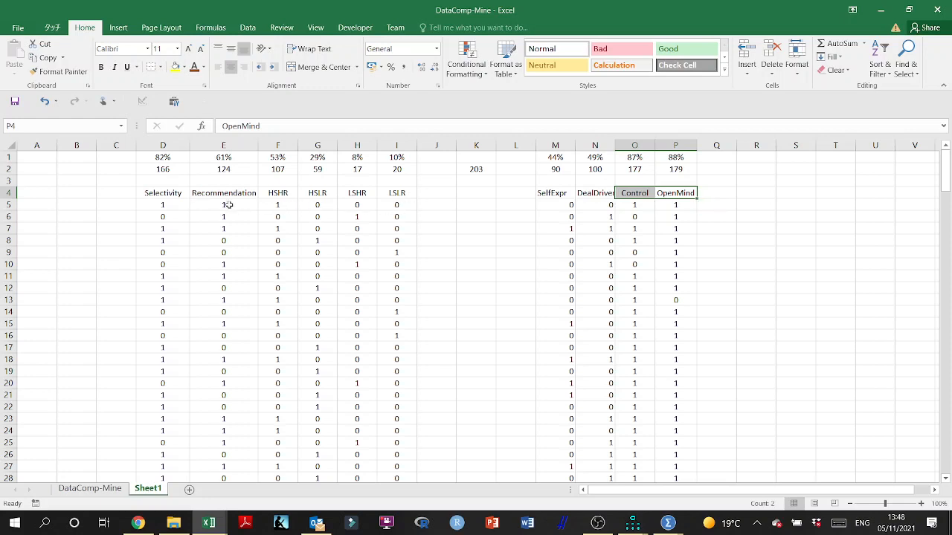
{"action": "left_click_drag", "start_coordinate": [168, 194], "coordinate": [219, 192]}
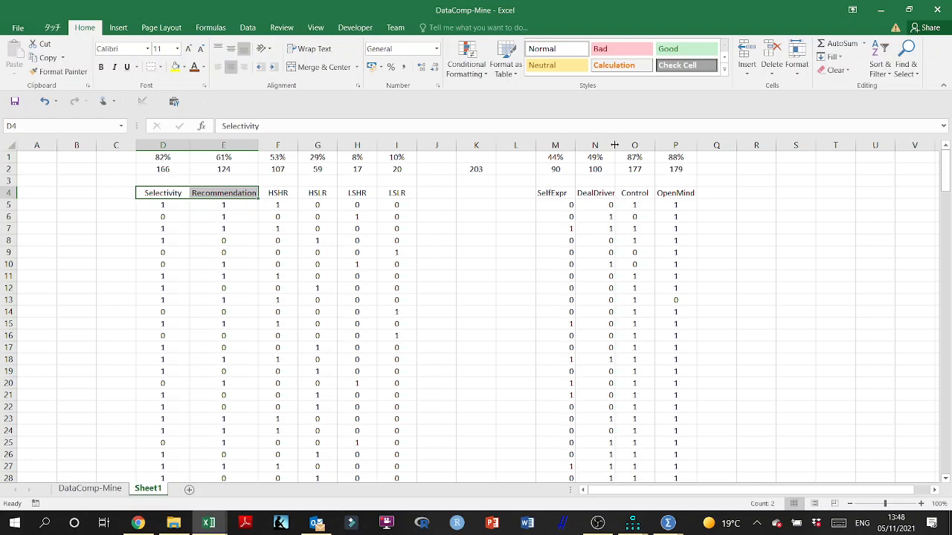
Widen column N to fit the DealDriven header and centre the SelfExpr and DealDriven columns.
{"action": "left_click_drag", "start_coordinate": [614, 145], "coordinate": [619, 144]}
{"action": "left_click", "coordinate": [580, 145]}
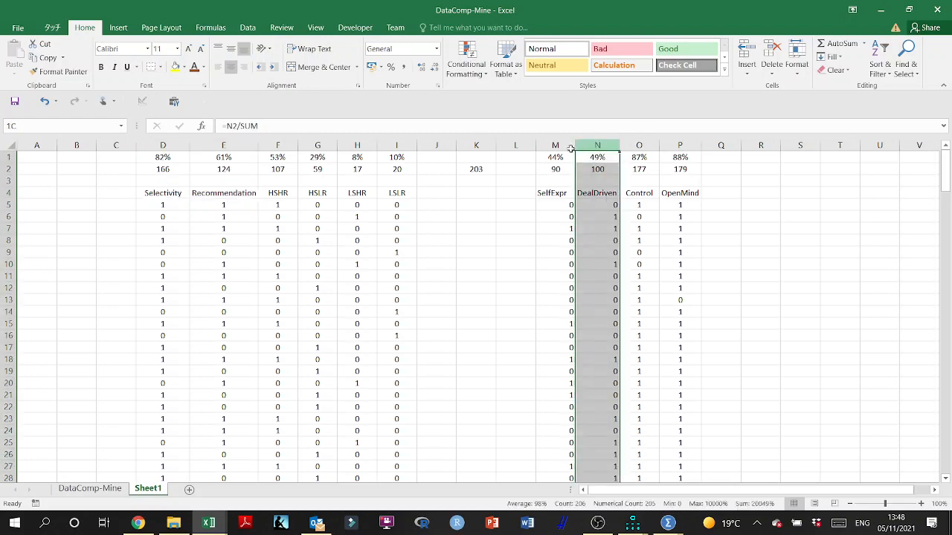
{"action": "left_click", "coordinate": [570, 146], "text": "shift"}
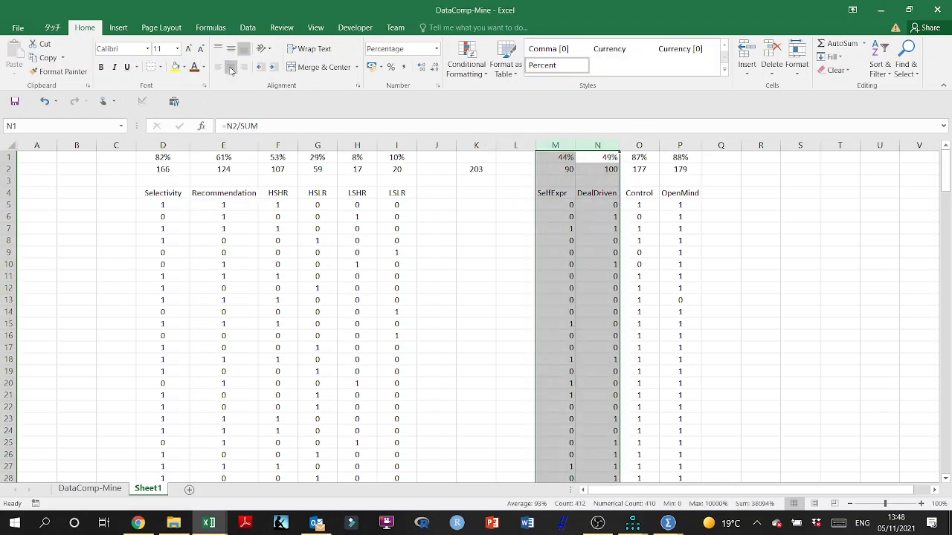
{"action": "left_click", "coordinate": [231, 69]}
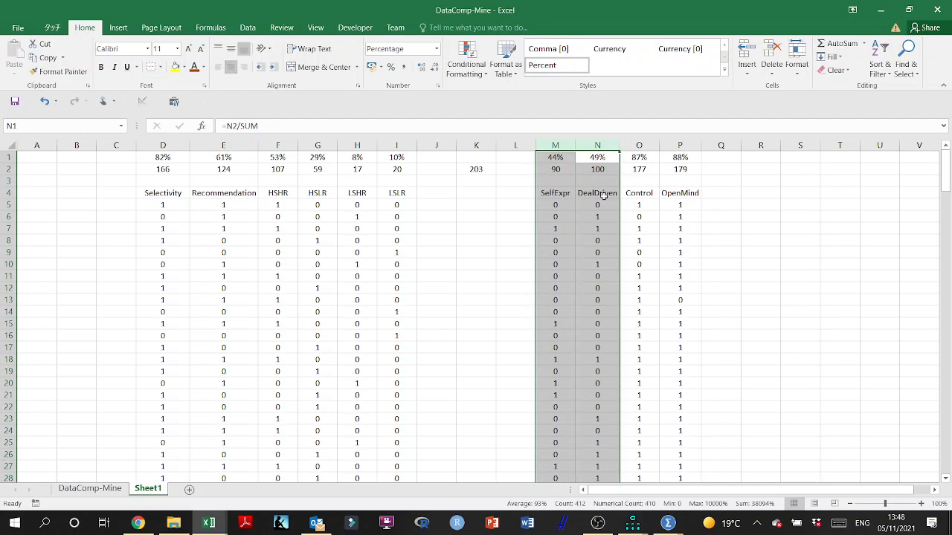
{"action": "left_click_drag", "start_coordinate": [597, 158], "coordinate": [554, 157]}
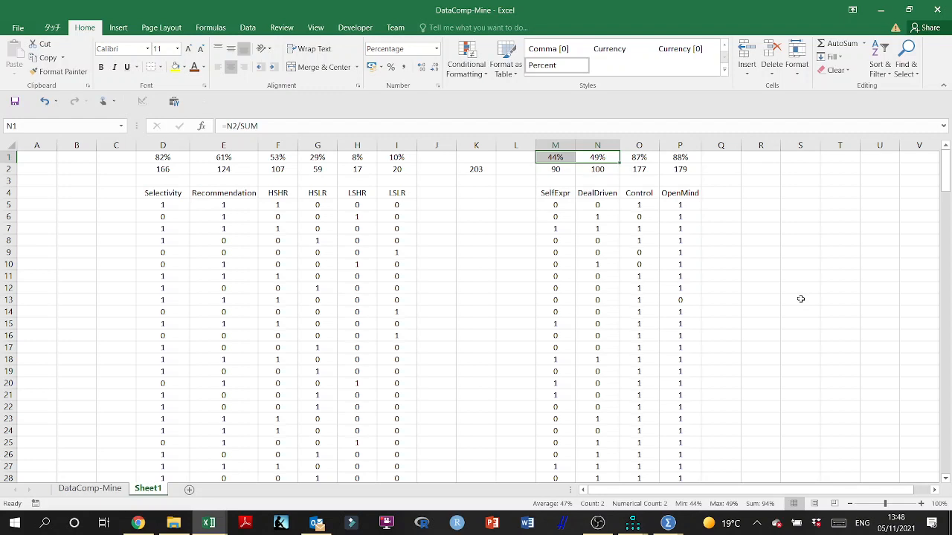
{"action": "left_click", "coordinate": [673, 183]}
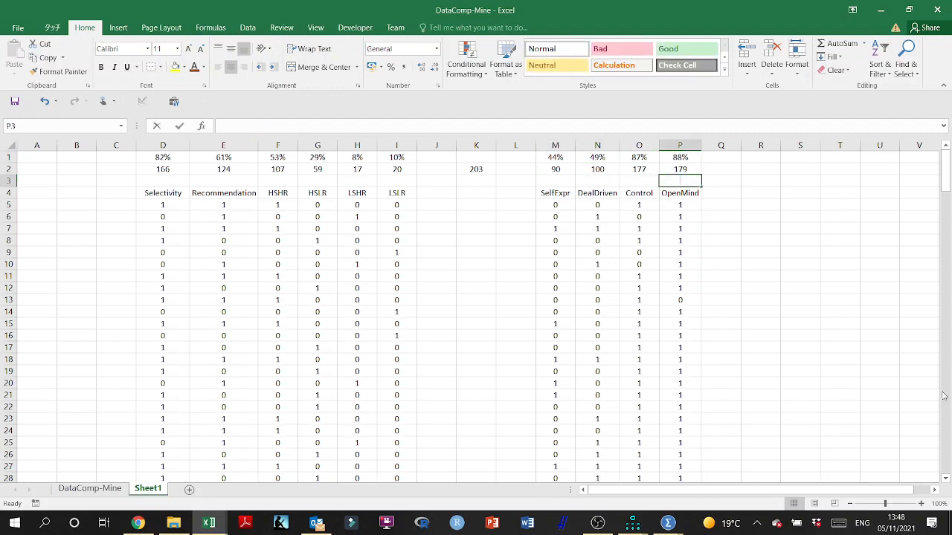
{"action": "type", "text": "(1)"}
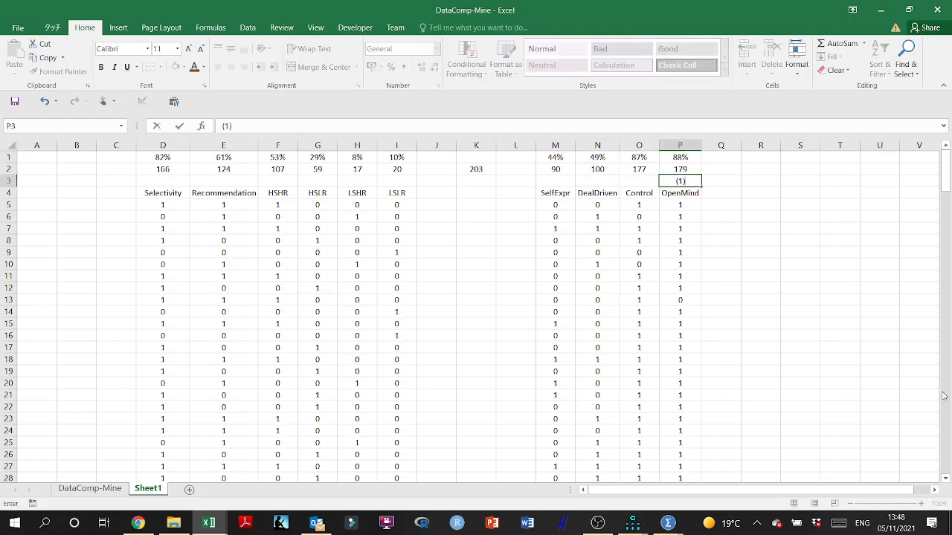
{"action": "left_click", "coordinate": [639, 181]}
{"action": "left_click", "coordinate": [676, 182]}
{"action": "key", "text": "Delete"}
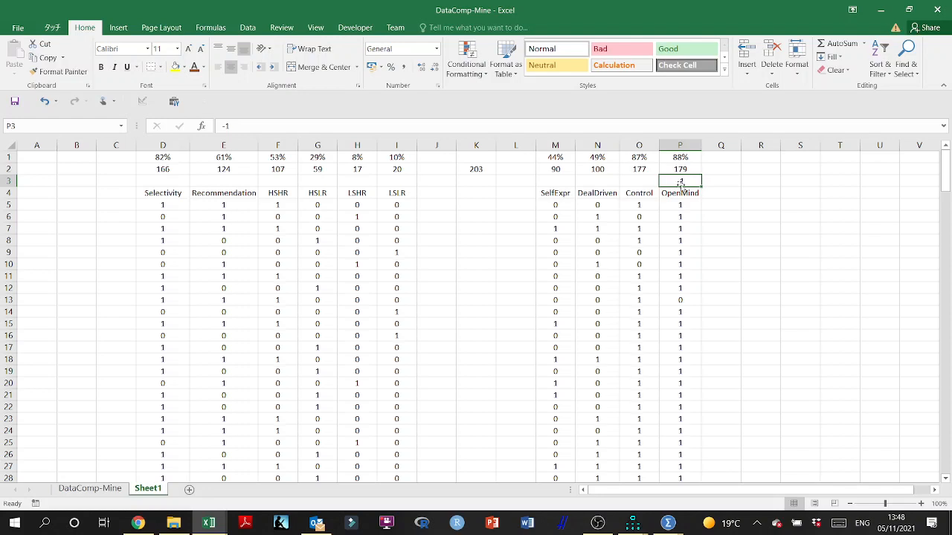
Examine the OpenMind, Control, Recommendation, Selectivity and DealDriven columns with their counts and percentages to compare the share of high-scoring respondents.
{"action": "left_click", "coordinate": [680, 194]}
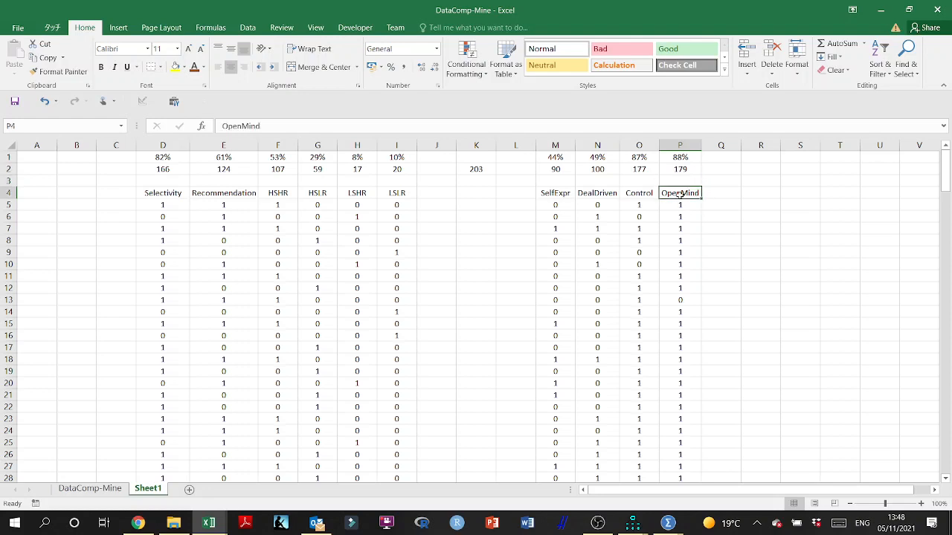
{"action": "left_click", "coordinate": [643, 192]}
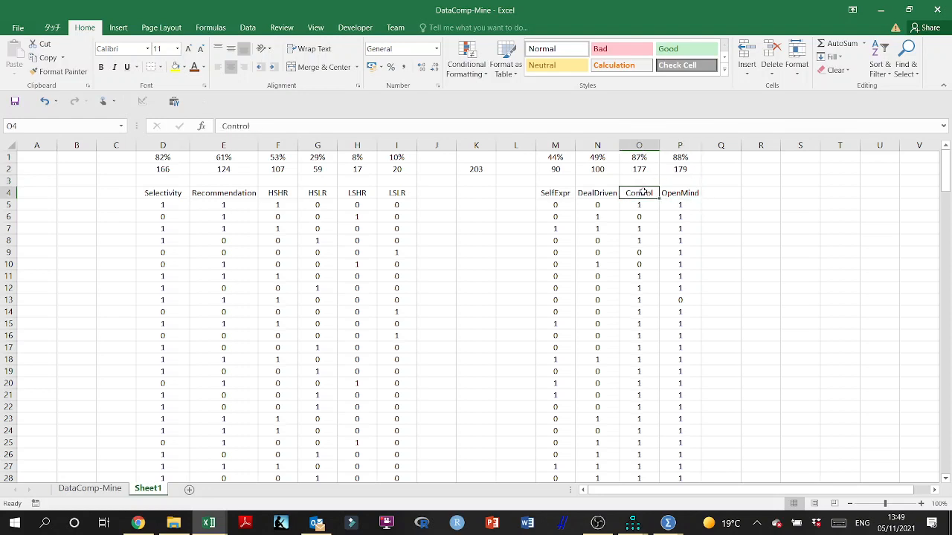
{"action": "left_click", "coordinate": [223, 195]}
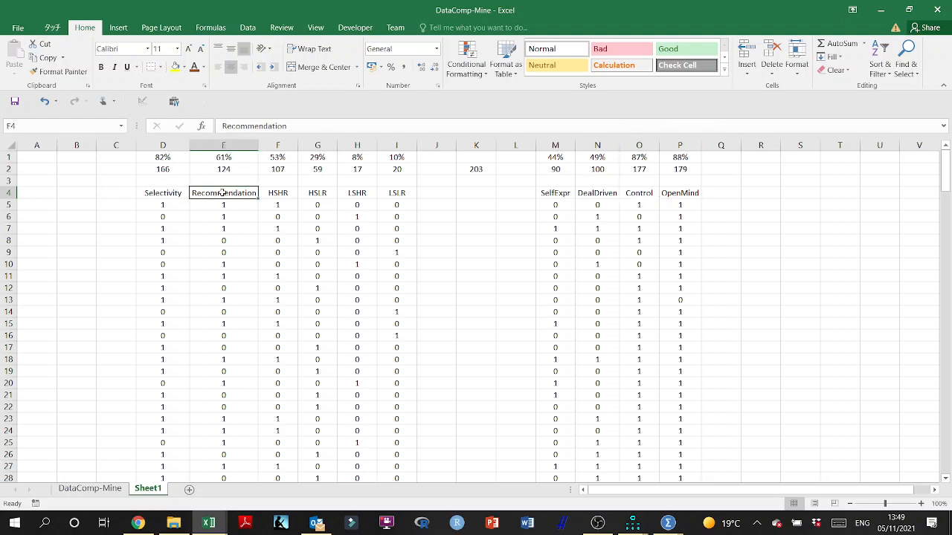
{"action": "left_click", "coordinate": [167, 192]}
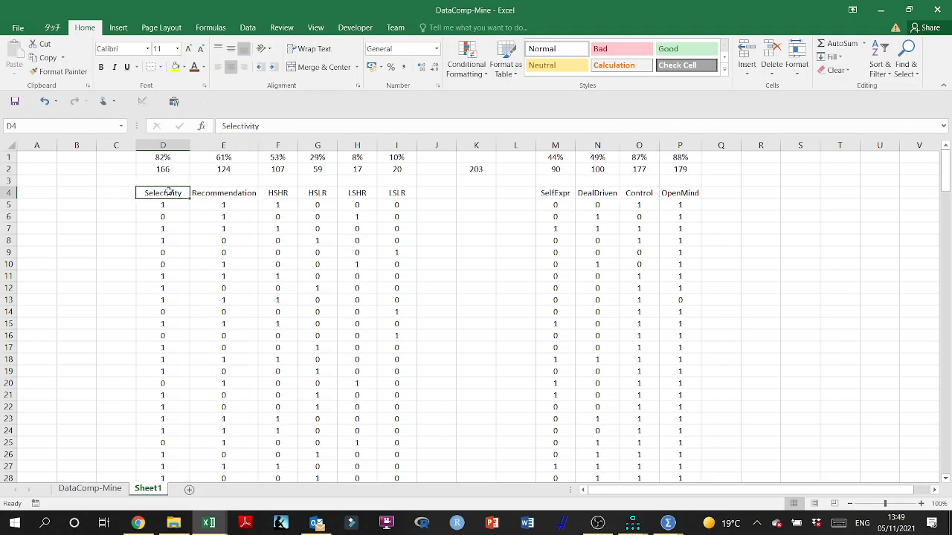
{"action": "left_click", "coordinate": [231, 192]}
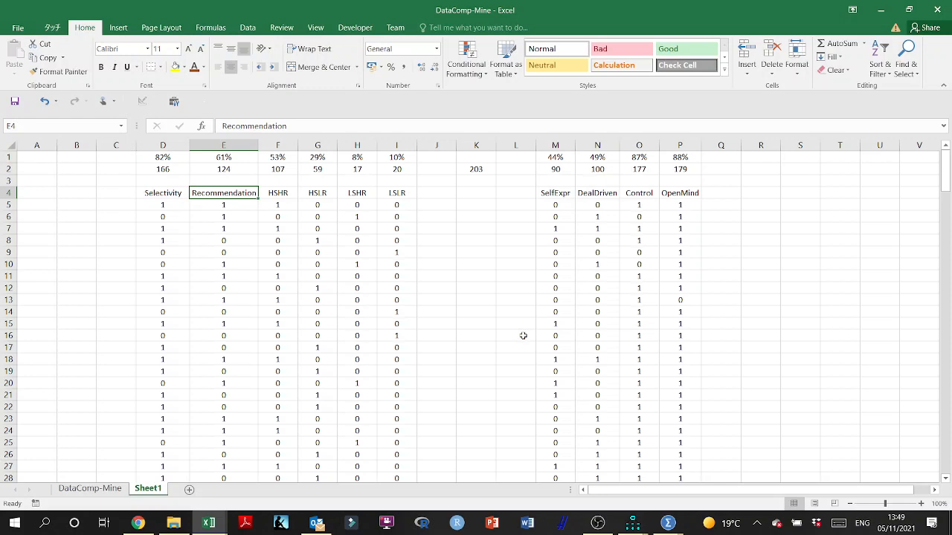
{"action": "left_click", "coordinate": [223, 145]}
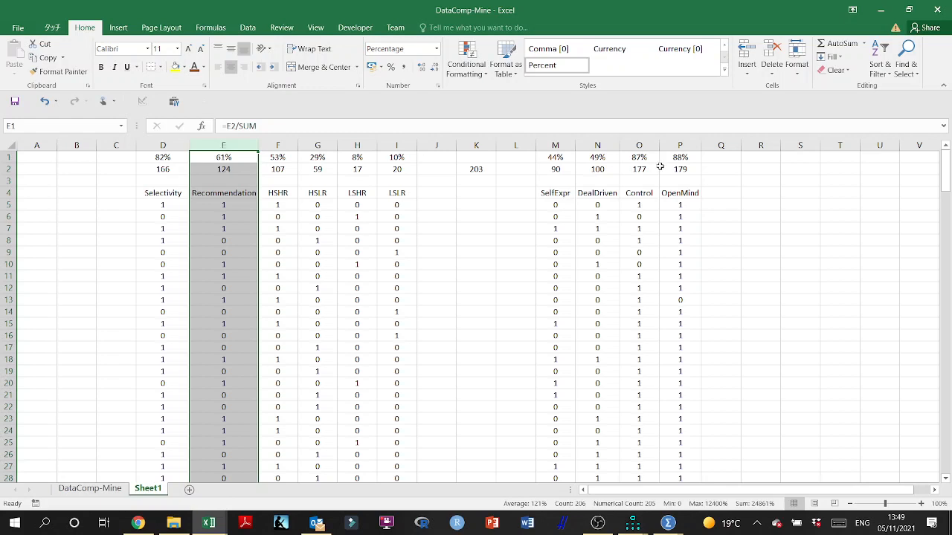
{"action": "left_click", "coordinate": [606, 147]}
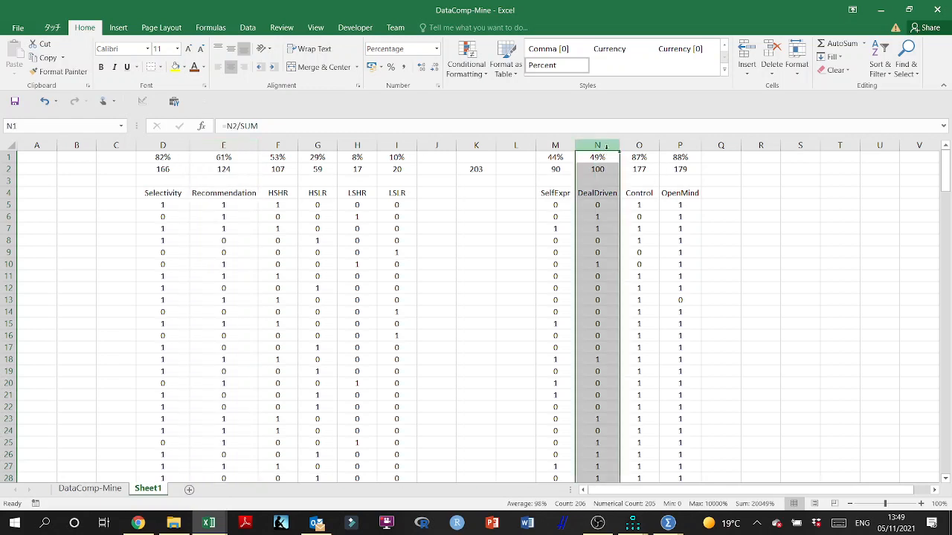
{"action": "left_click", "coordinate": [788, 251]}
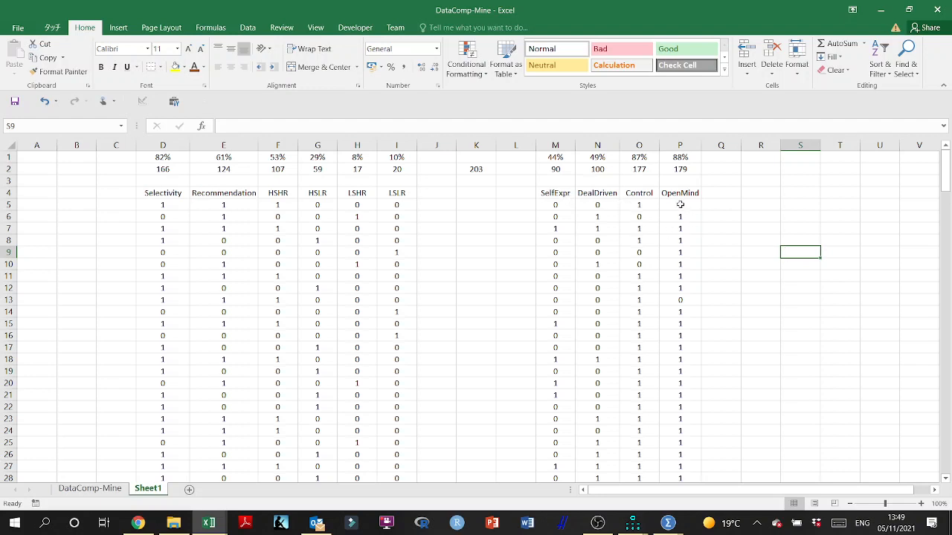
{"action": "left_click", "coordinate": [680, 146]}
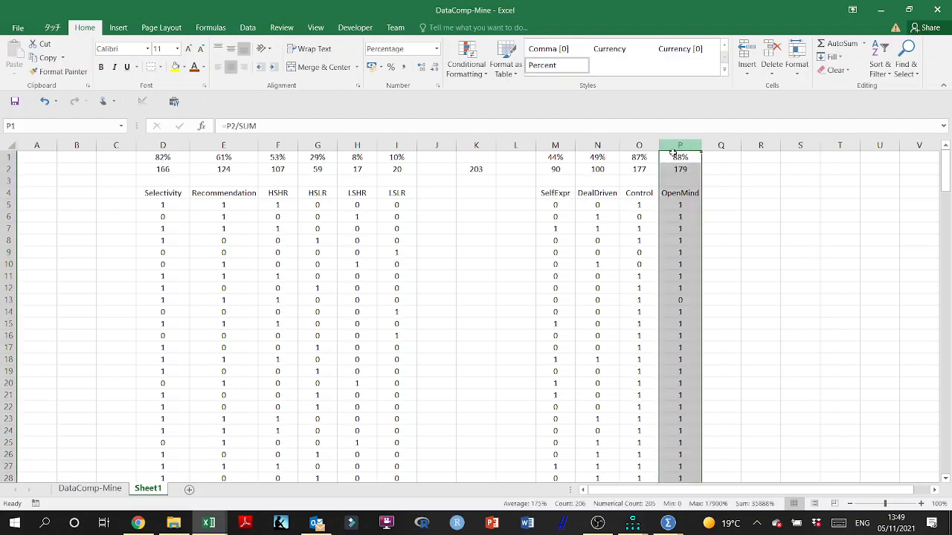
{"action": "left_click", "coordinate": [638, 146]}
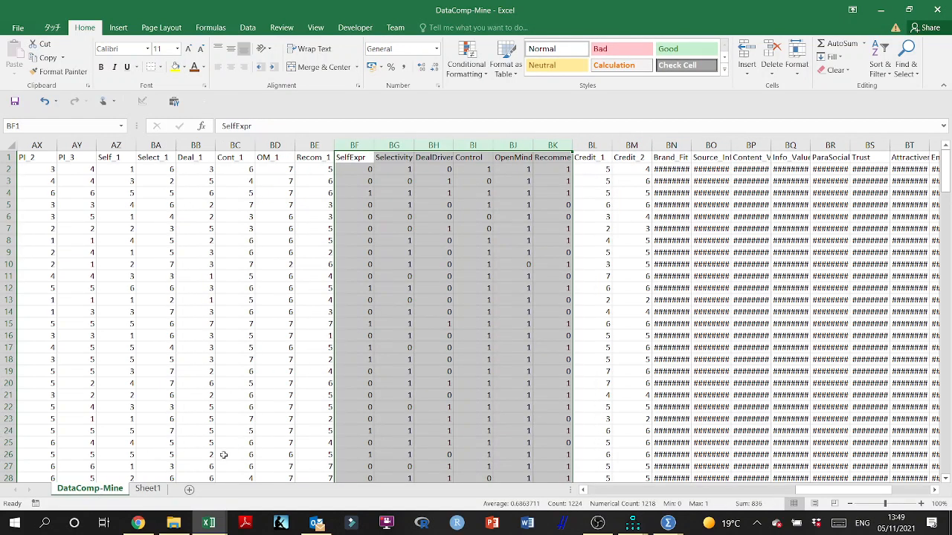
Check the Control row of the model comparison results in Book1 and return to Sheet1 of DataComp-Mine.
{"action": "left_click", "coordinate": [147, 489]}
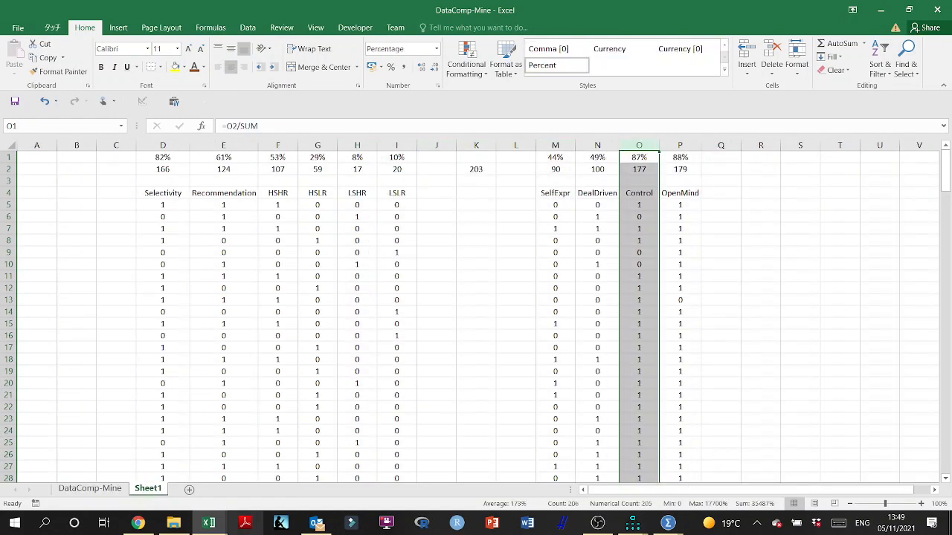
{"action": "mouse_move", "coordinate": [209, 523]}
{"action": "left_click", "coordinate": [147, 465]}
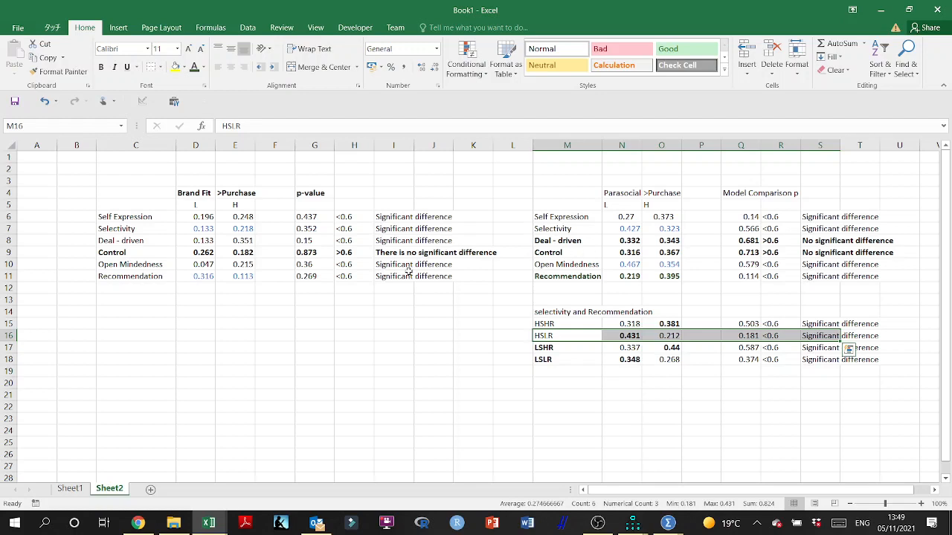
{"action": "left_click", "coordinate": [9, 252]}
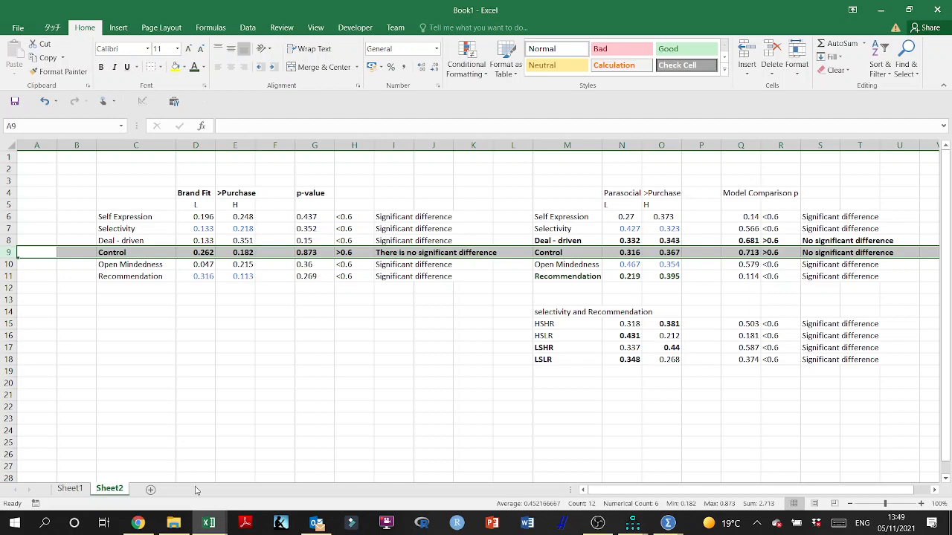
{"action": "left_click", "coordinate": [211, 524]}
{"action": "left_click", "coordinate": [192, 503]}
{"action": "mouse_move", "coordinate": [211, 524]}
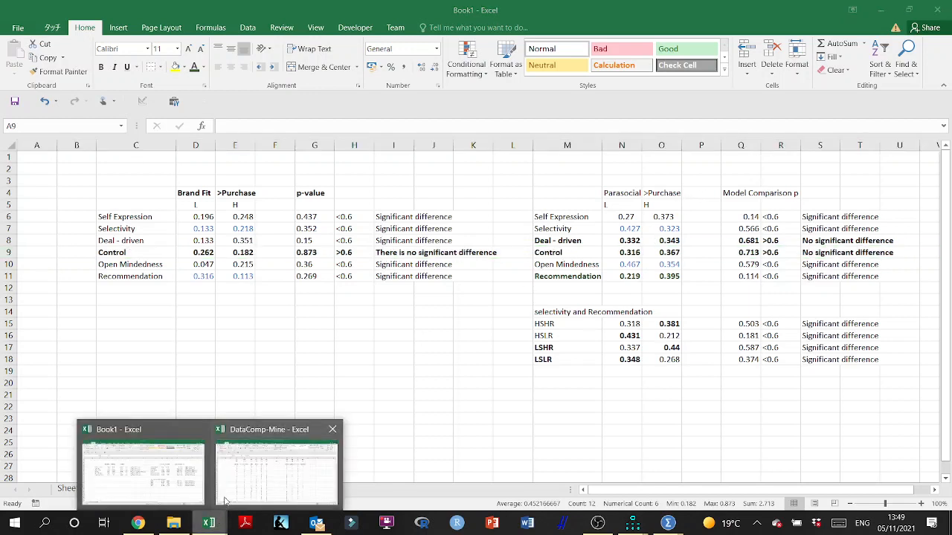
{"action": "left_click", "coordinate": [226, 497]}
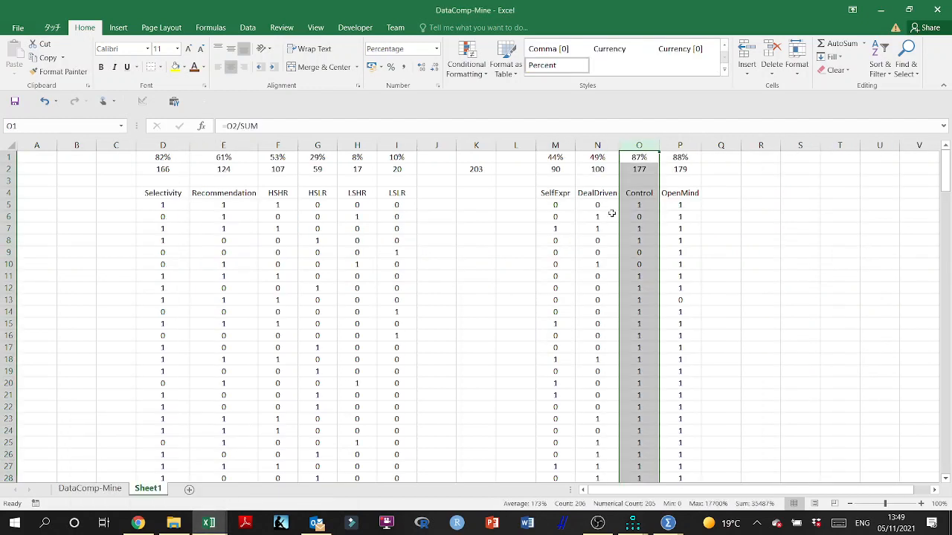
Make the OpenMind, Selectivity and Recommendation columns bold.
{"action": "left_click", "coordinate": [680, 193]}
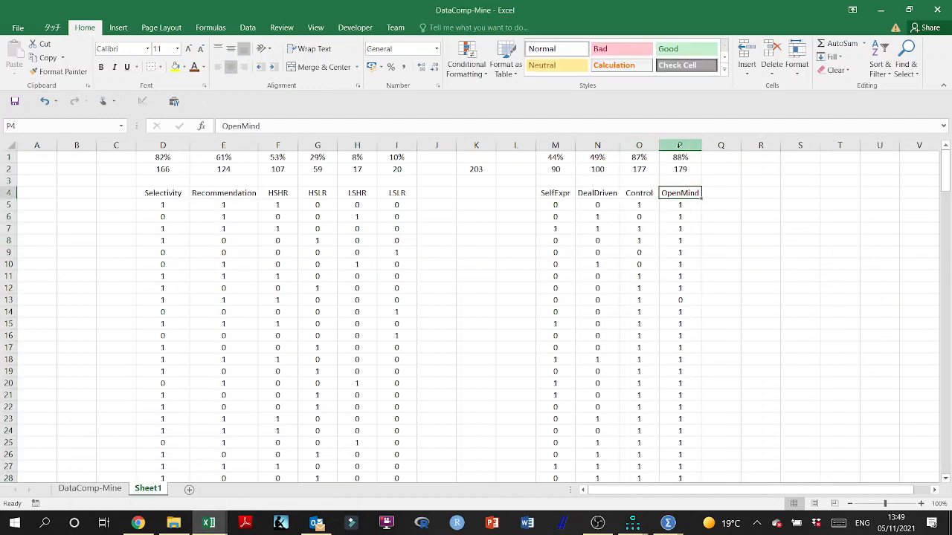
{"action": "left_click", "coordinate": [679, 145]}
{"action": "key", "text": "ctrl+b"}
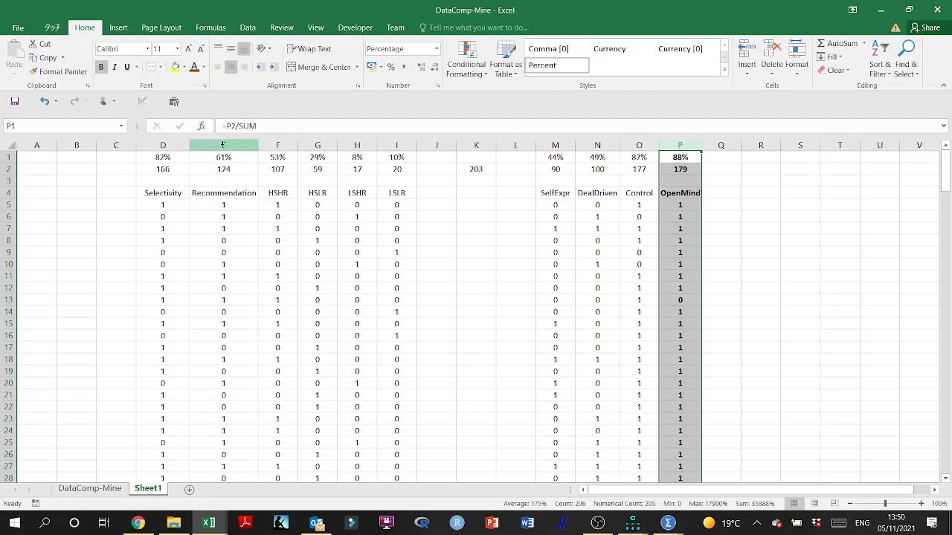
{"action": "left_click_drag", "start_coordinate": [223, 145], "coordinate": [142, 147]}
{"action": "key", "text": "ctrl+b"}
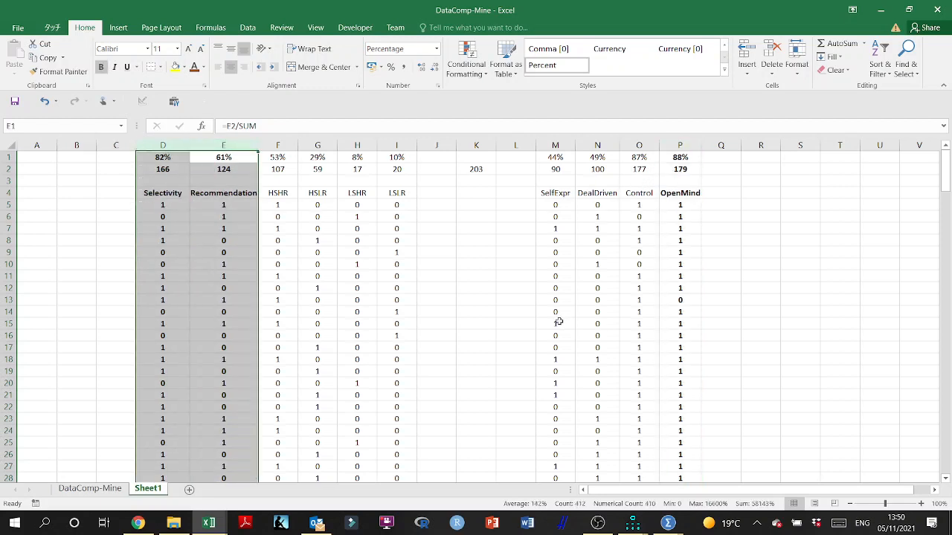
{"action": "left_click", "coordinate": [445, 335]}
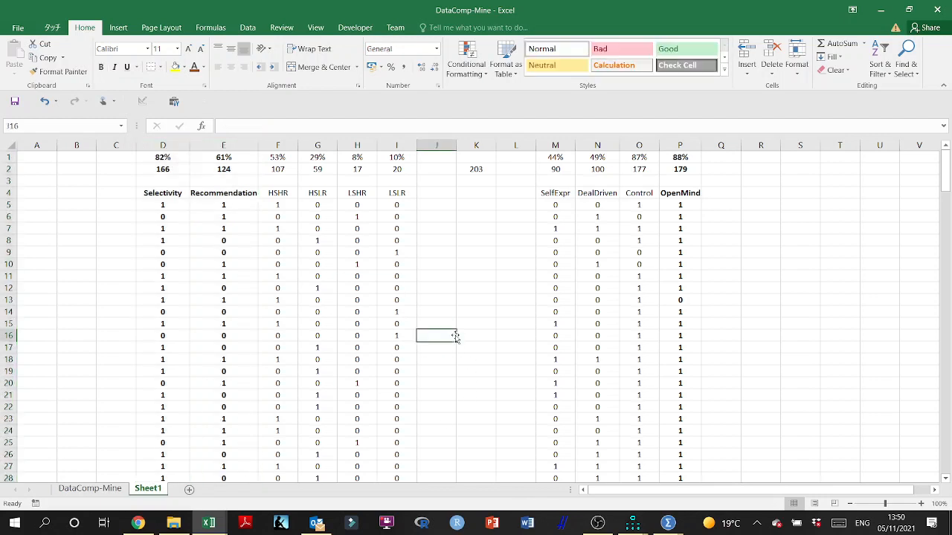
Review the Control, SelfExpr, DealDriven and OpenMind columns with their percentages of high-scoring respondents.
{"action": "left_click", "coordinate": [625, 195]}
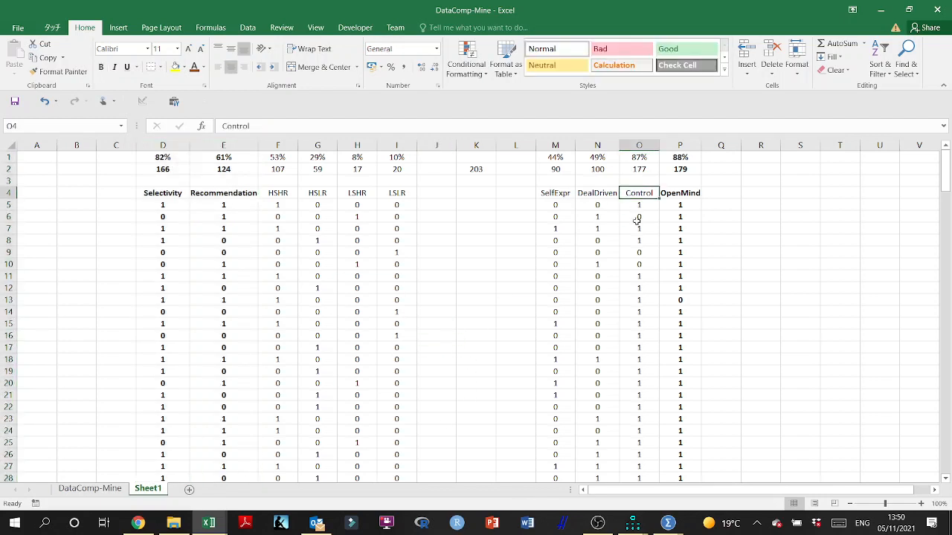
{"action": "left_click_drag", "start_coordinate": [595, 145], "coordinate": [547, 147]}
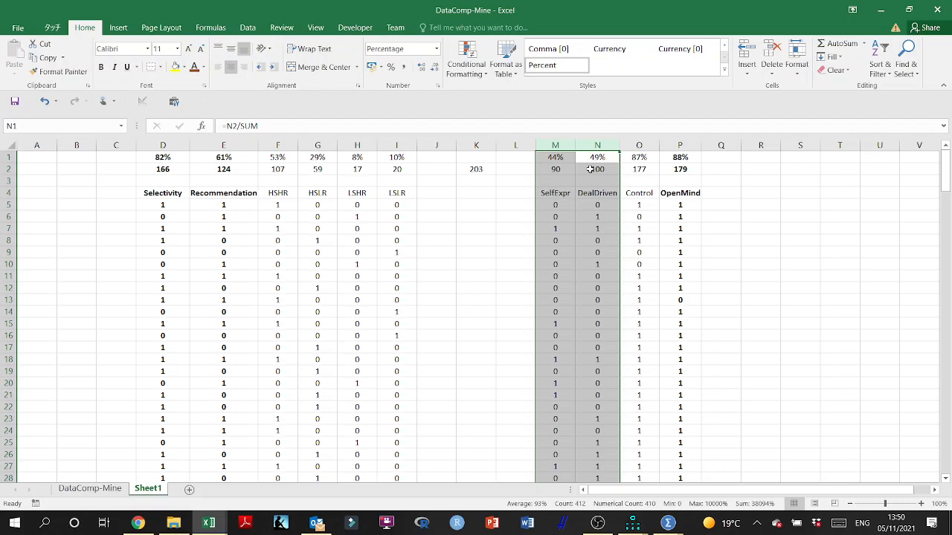
{"action": "left_click", "coordinate": [671, 193]}
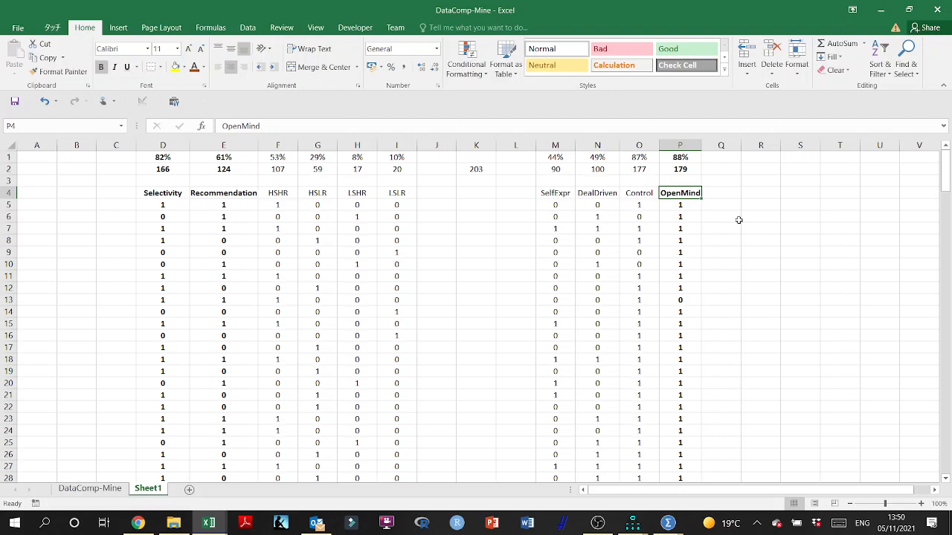
Switch to Sheet2 of Book1 and compare the low and high Parasocial > Purchase coefficients across the consumer traits.
{"action": "left_click", "coordinate": [207, 525]}
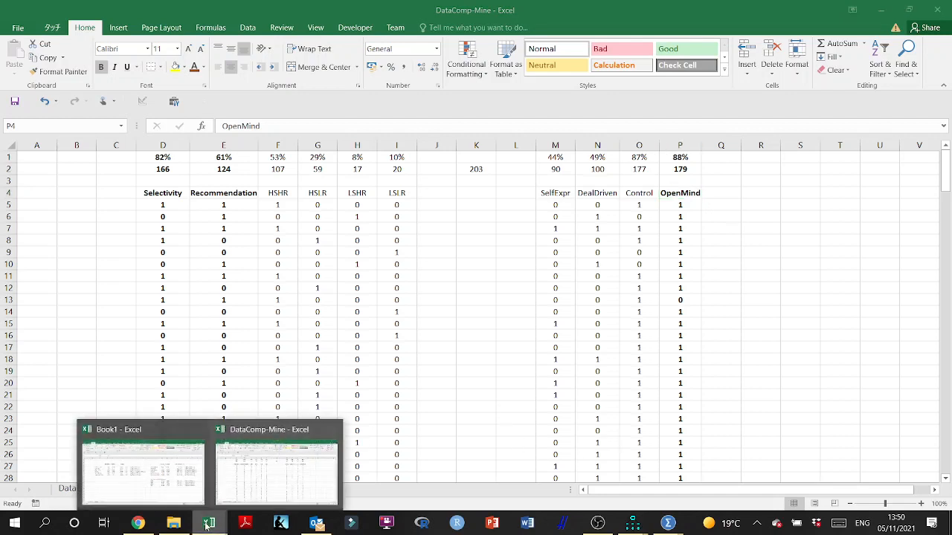
{"action": "left_click", "coordinate": [194, 464]}
{"action": "left_click", "coordinate": [351, 405]}
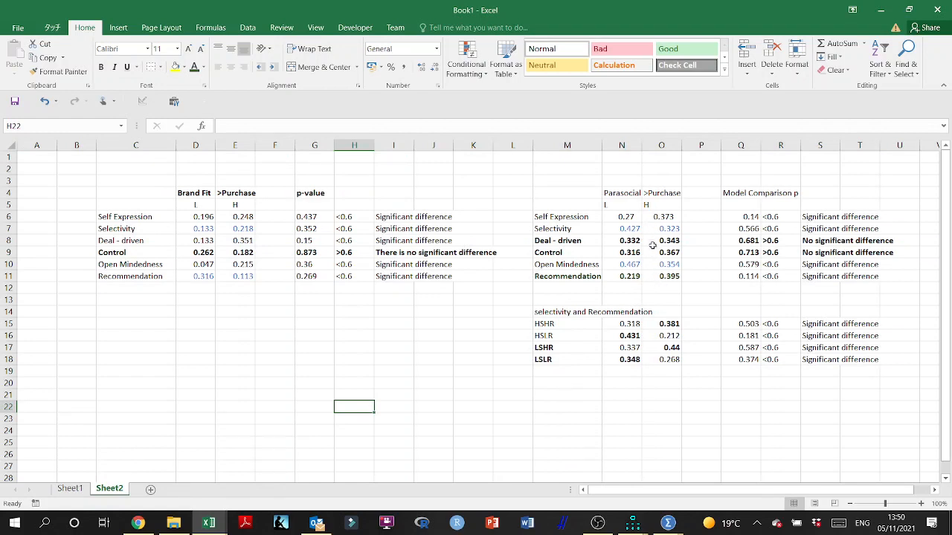
{"action": "left_click", "coordinate": [553, 218]}
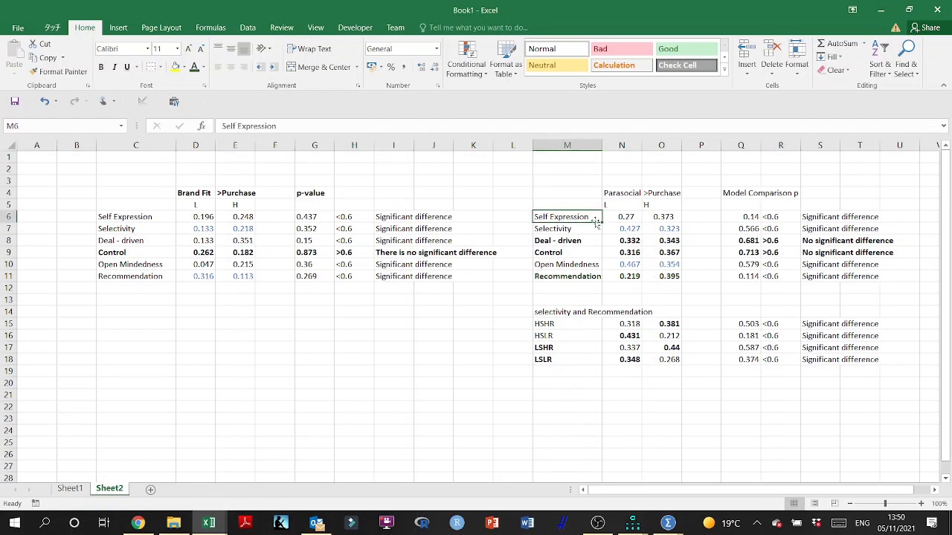
{"action": "left_click", "coordinate": [662, 217]}
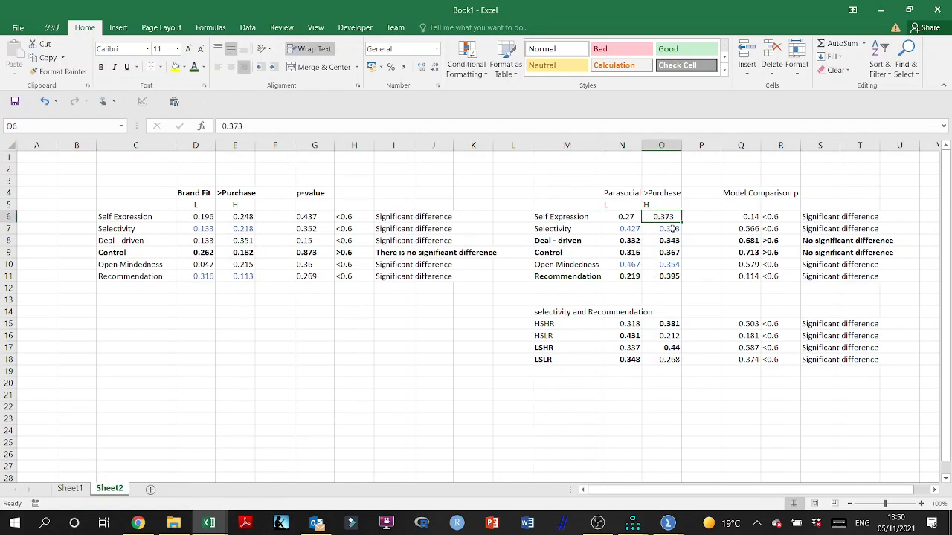
{"action": "left_click", "coordinate": [676, 232]}
{"action": "left_click", "coordinate": [679, 239]}
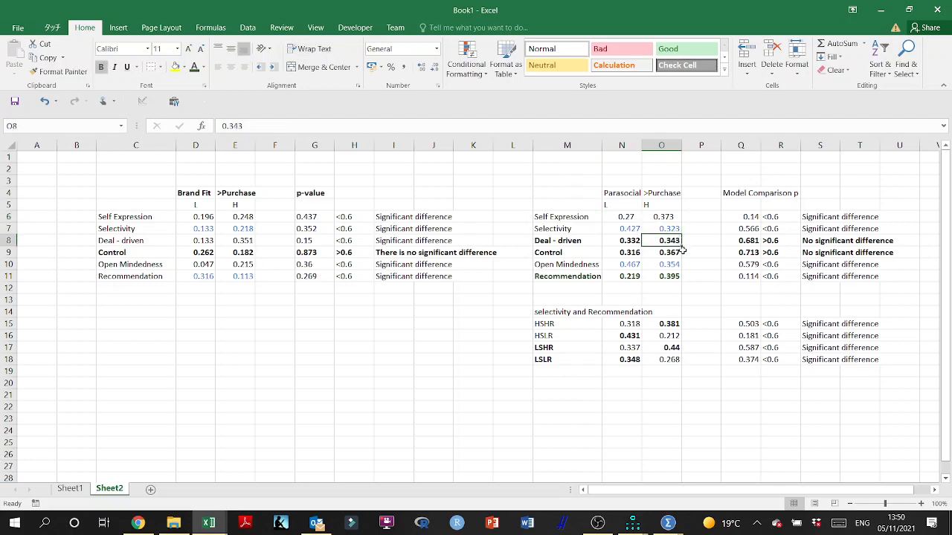
{"action": "left_click", "coordinate": [679, 252]}
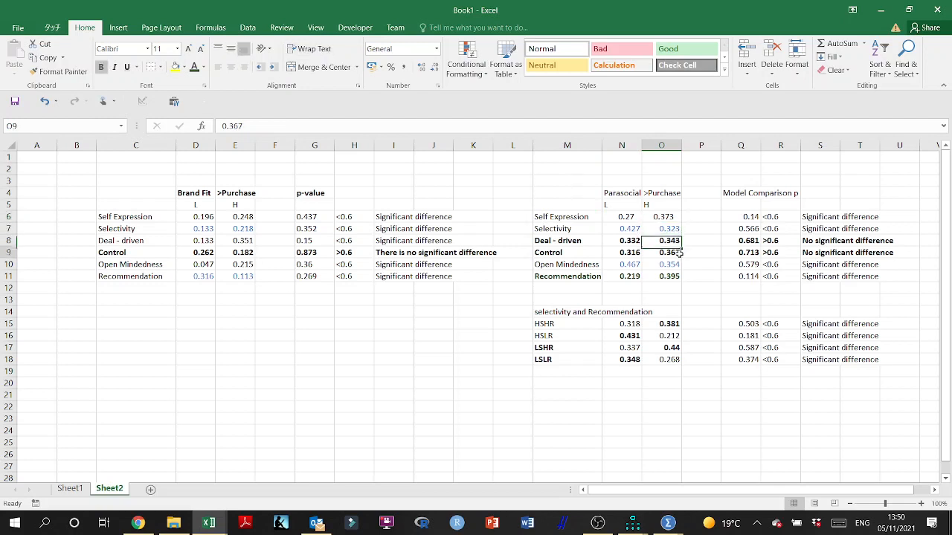
{"action": "left_click", "coordinate": [631, 229]}
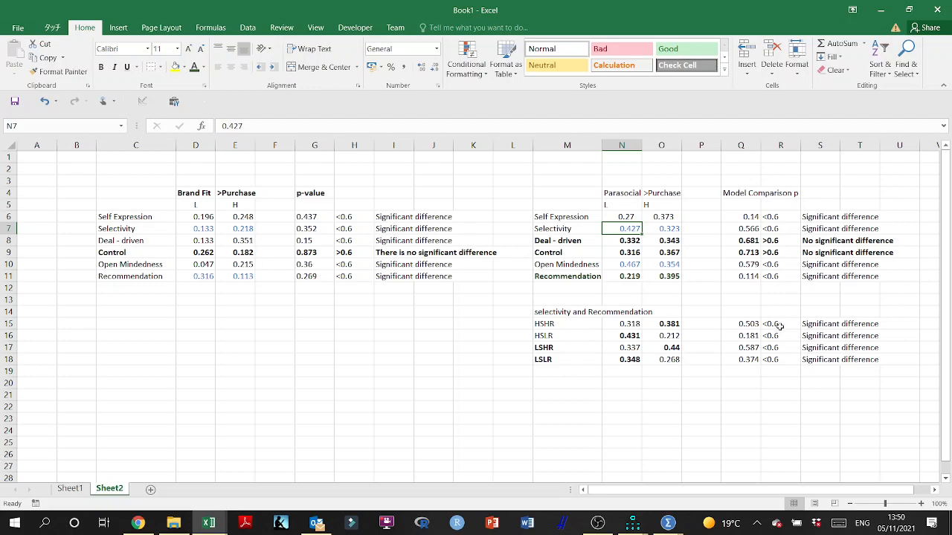
{"action": "left_click", "coordinate": [623, 266]}
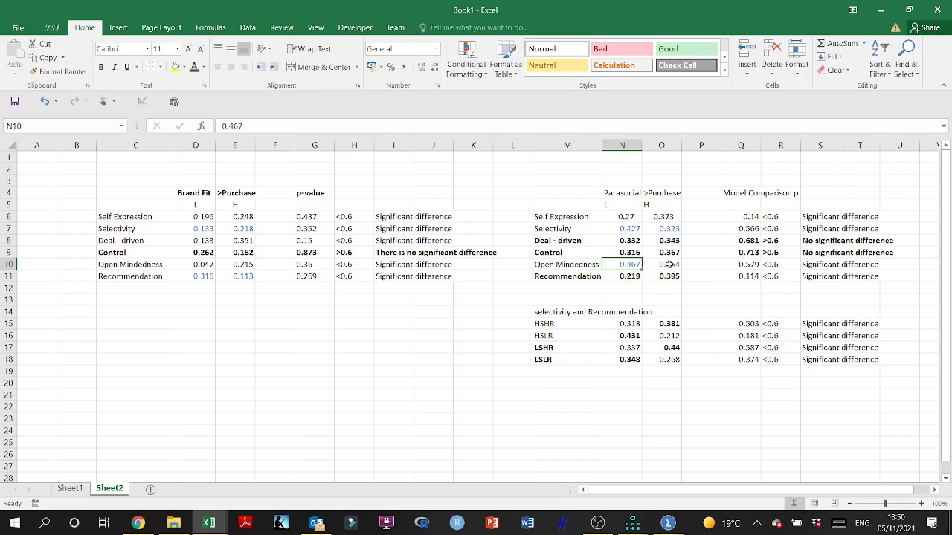
Examine the Open Mindedness, Recommendation, Deal - driven and Selectivity rows of the Parasocial > Purchase table as candidate traits to combine.
{"action": "left_click", "coordinate": [562, 265]}
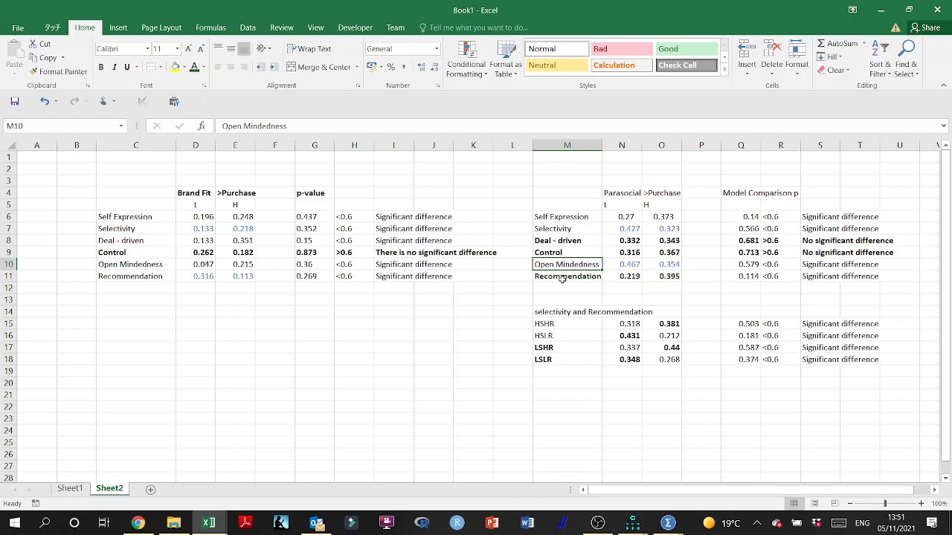
{"action": "left_click", "coordinate": [563, 276]}
{"action": "left_click_drag", "start_coordinate": [556, 267], "coordinate": [659, 277]}
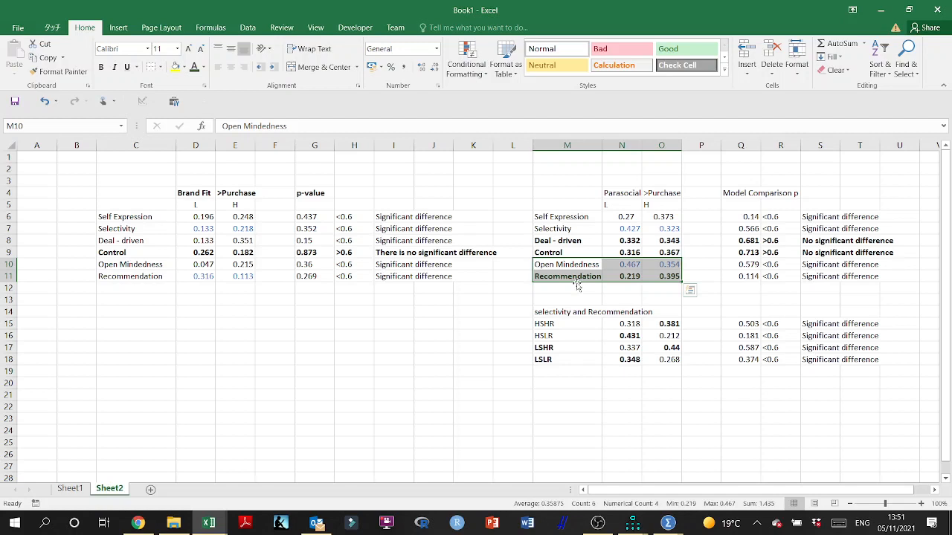
{"action": "left_click_drag", "start_coordinate": [557, 241], "coordinate": [885, 245]}
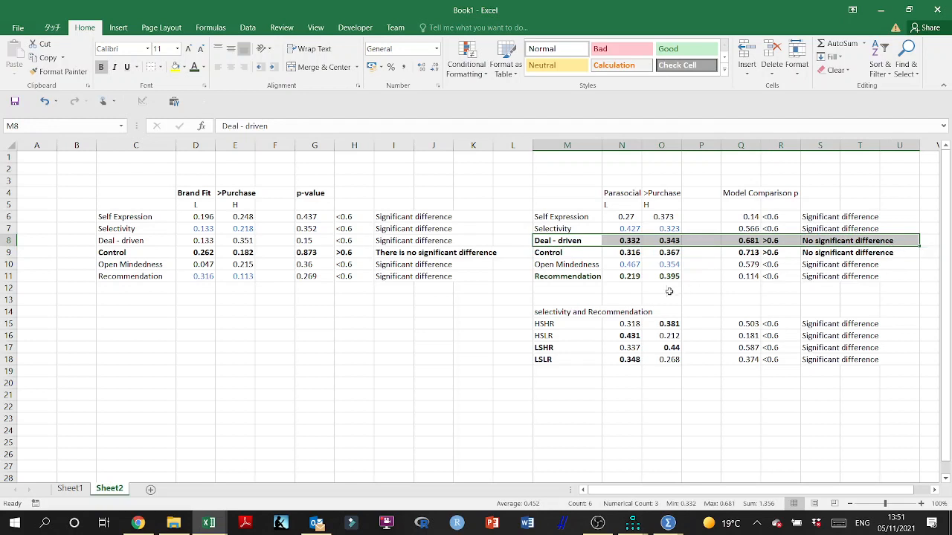
{"action": "left_click", "coordinate": [575, 277]}
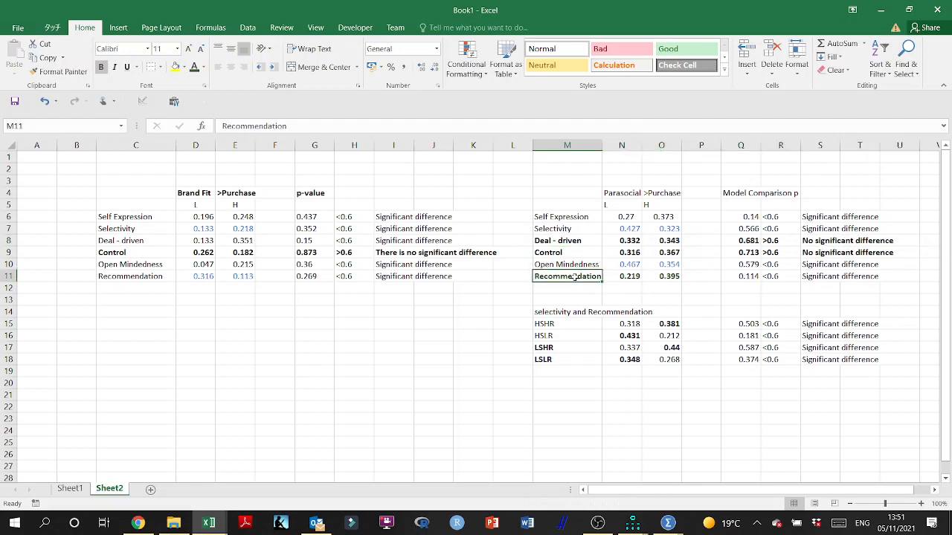
{"action": "left_click", "coordinate": [575, 230]}
{"action": "left_click", "coordinate": [582, 276]}
{"action": "left_click_drag", "start_coordinate": [664, 193], "coordinate": [595, 192]}
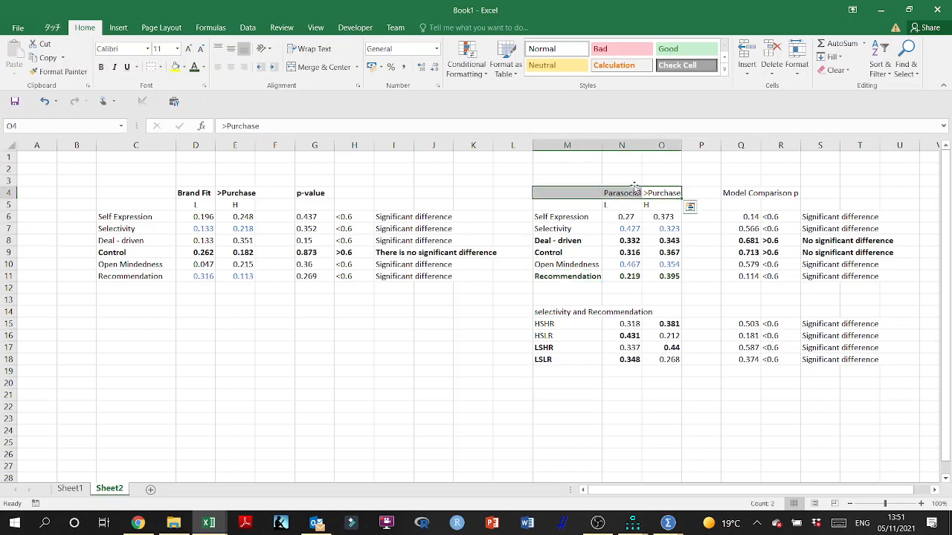
{"action": "left_click", "coordinate": [564, 231]}
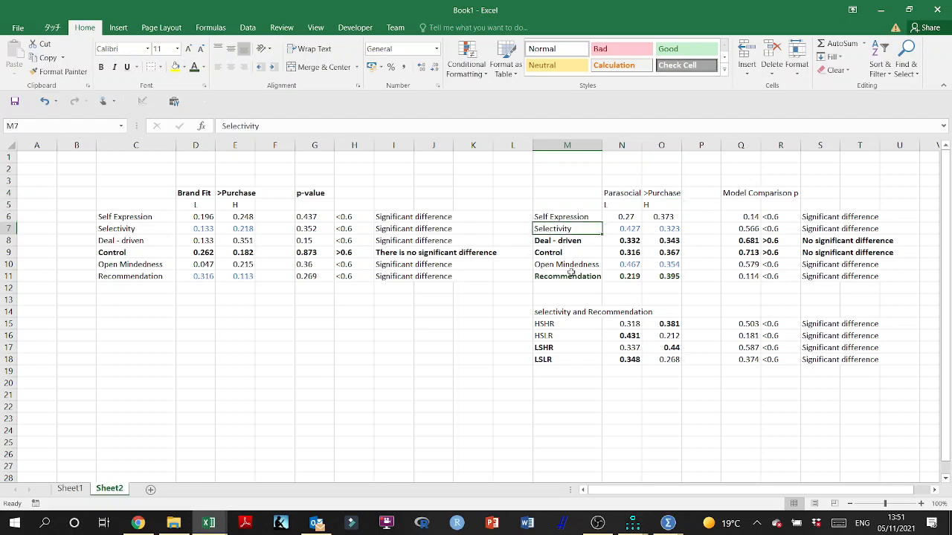
Compare the HSHR group result with the Selectivity, Recommendation and Open Mindedness rows across the Brand Fit and Parasocial tables.
{"action": "left_click_drag", "start_coordinate": [548, 325], "coordinate": [854, 321]}
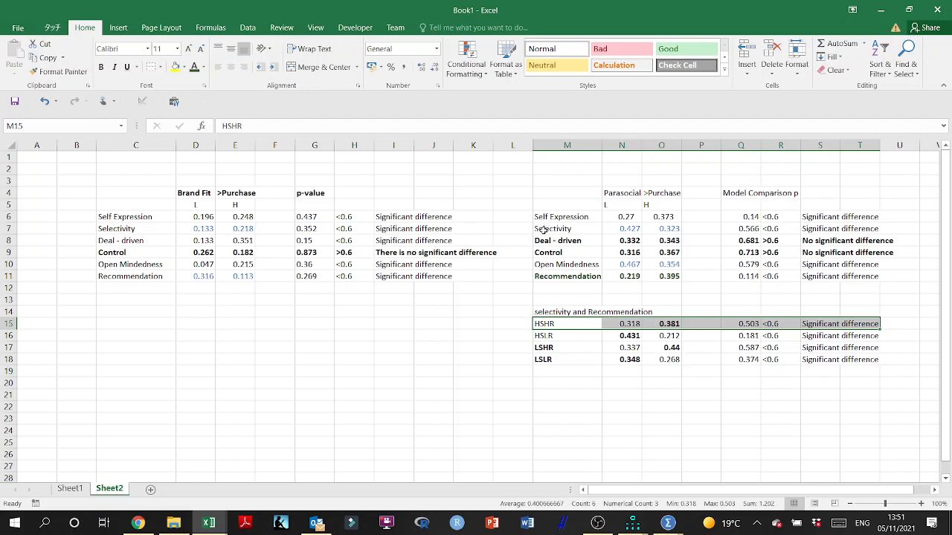
{"action": "left_click", "coordinate": [545, 277]}
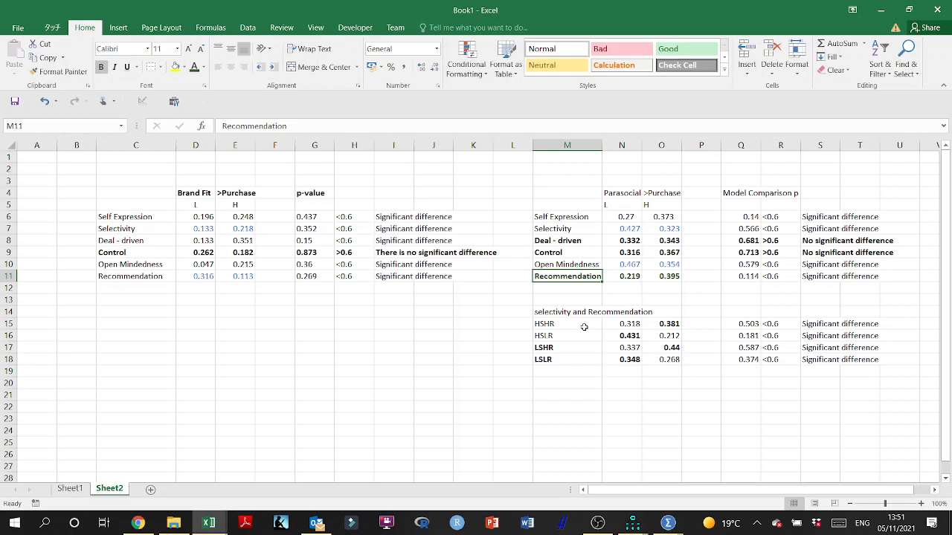
{"action": "left_click", "coordinate": [623, 194]}
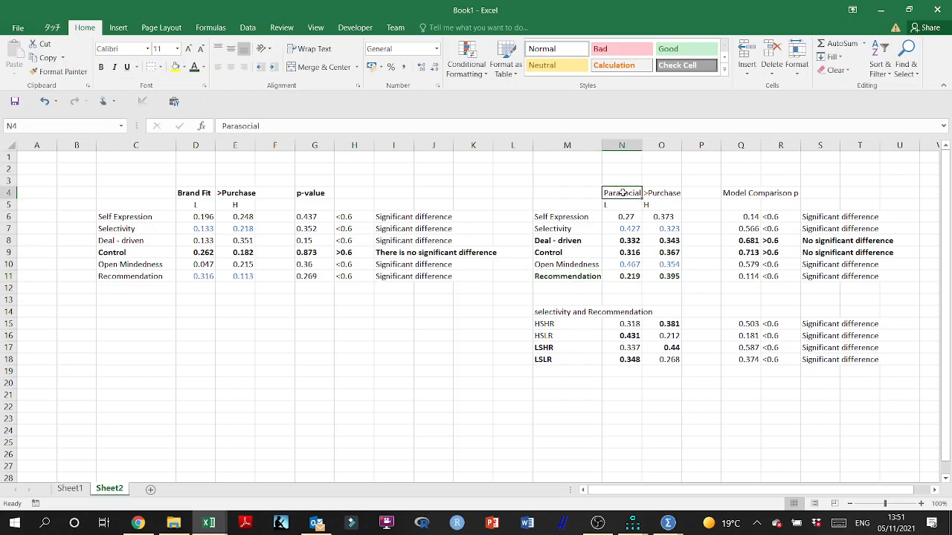
{"action": "left_click", "coordinate": [673, 192]}
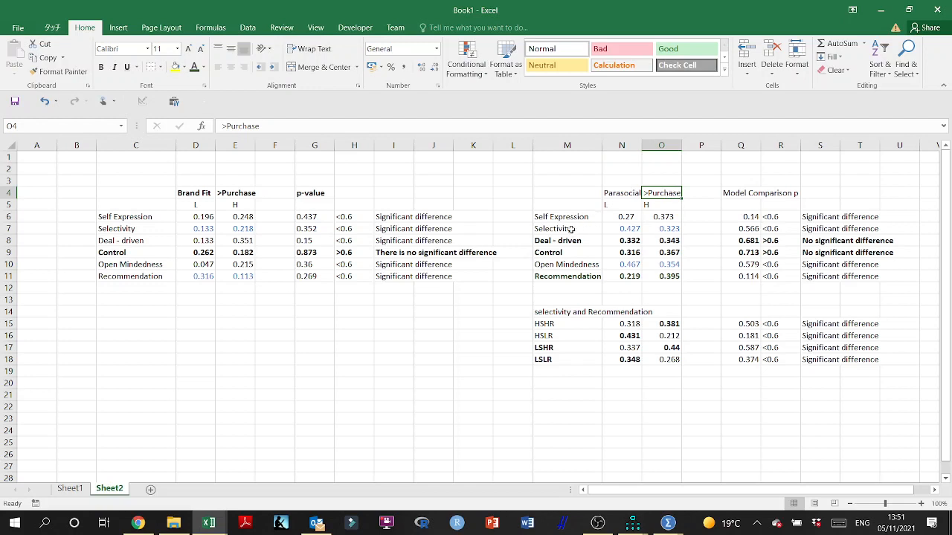
{"action": "left_click_drag", "start_coordinate": [570, 230], "coordinate": [659, 224]}
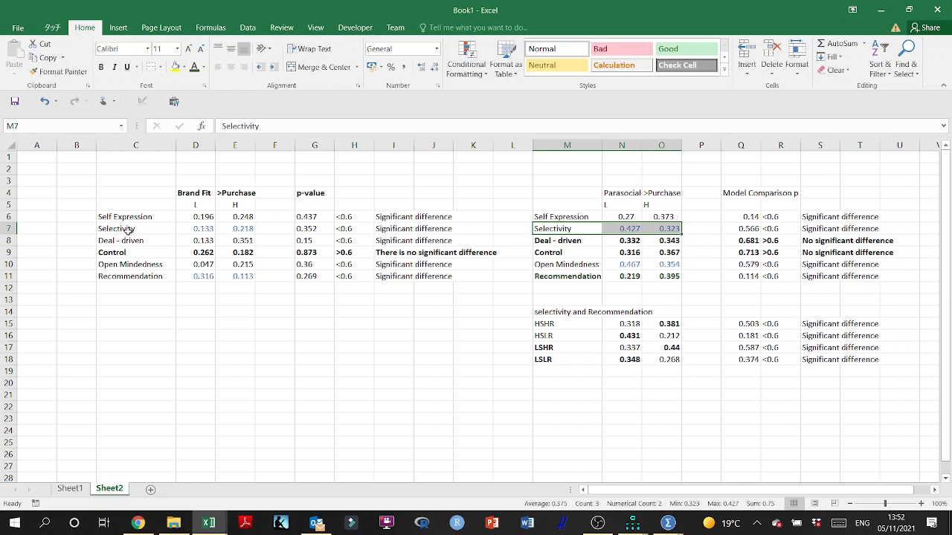
{"action": "left_click_drag", "start_coordinate": [128, 230], "coordinate": [240, 229]}
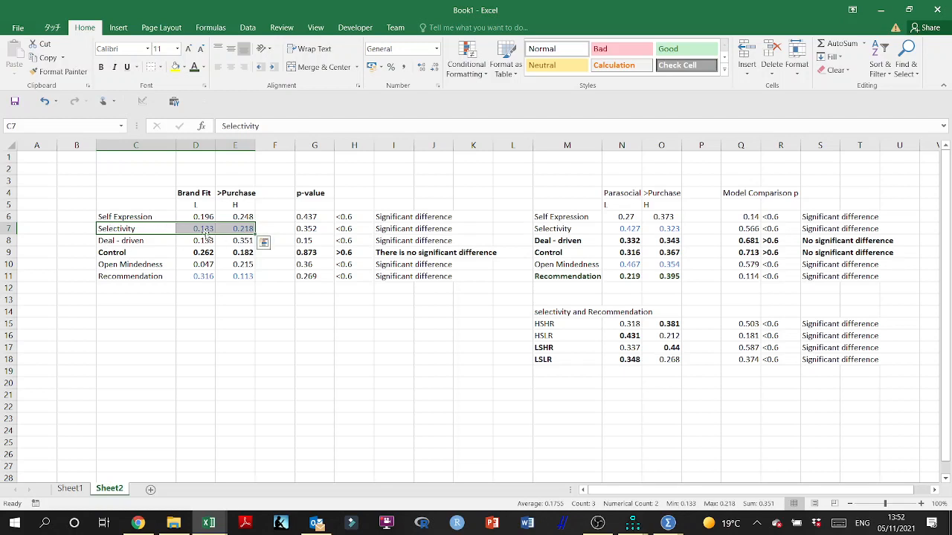
{"action": "left_click_drag", "start_coordinate": [240, 277], "coordinate": [118, 278]}
{"action": "left_click_drag", "start_coordinate": [108, 229], "coordinate": [227, 232]}
{"action": "left_click", "coordinate": [561, 265]}
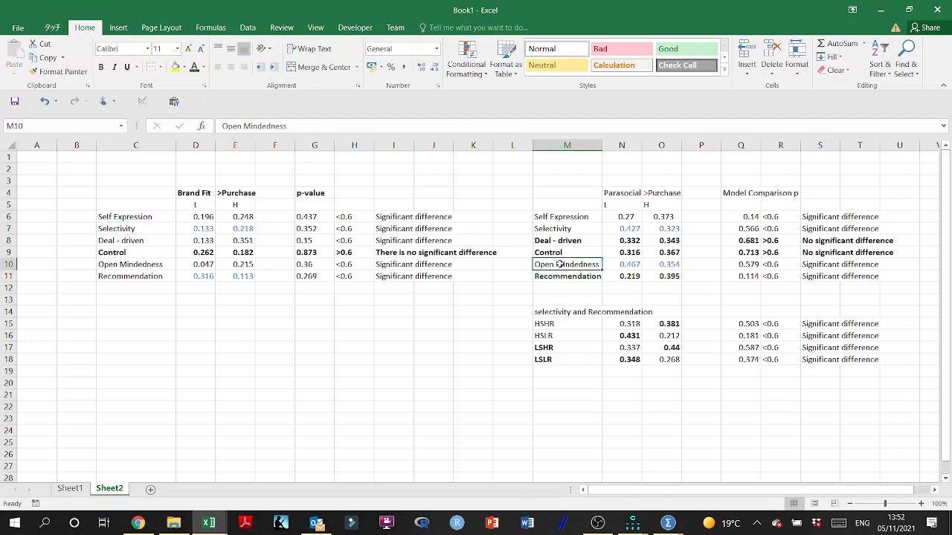
{"action": "left_click_drag", "start_coordinate": [565, 265], "coordinate": [661, 282]}
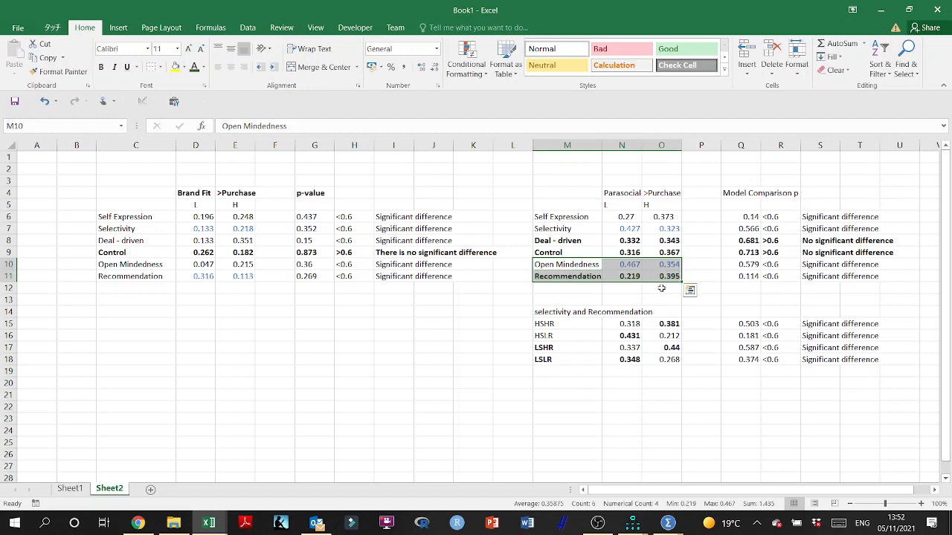
Add the heading "Open Mindedness and Recommendation" in cell M20, below the selectivity and Recommendation group table.
{"action": "left_click", "coordinate": [554, 392]}
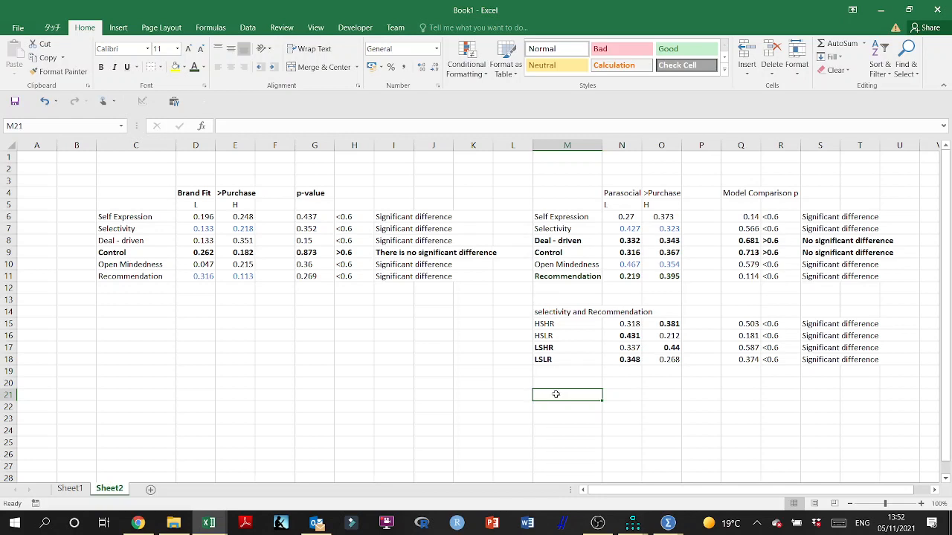
{"action": "key", "text": "Up"}
{"action": "type", "text": "Open"}
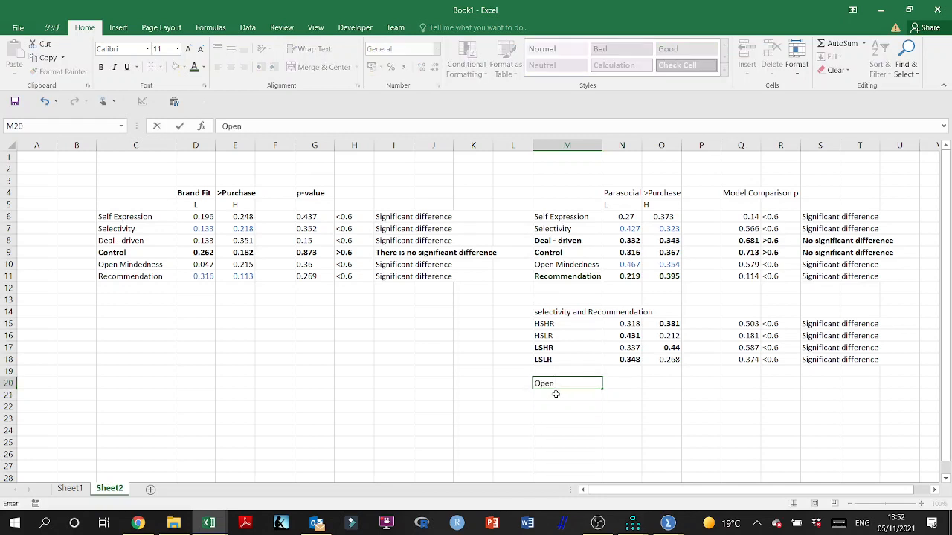
{"action": "type", "text": " Mindedness and Reco"}
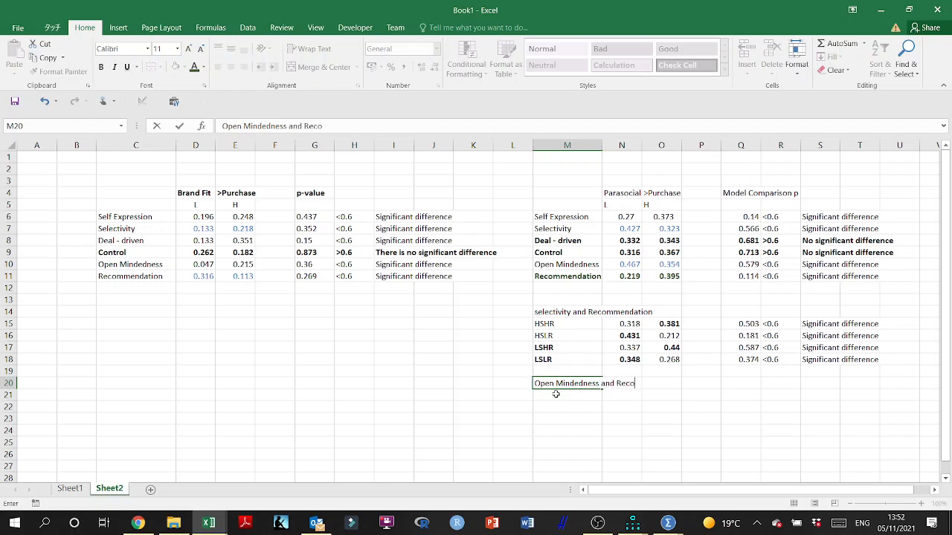
{"action": "type", "text": "mmendation"}
{"action": "key", "text": "Return"}
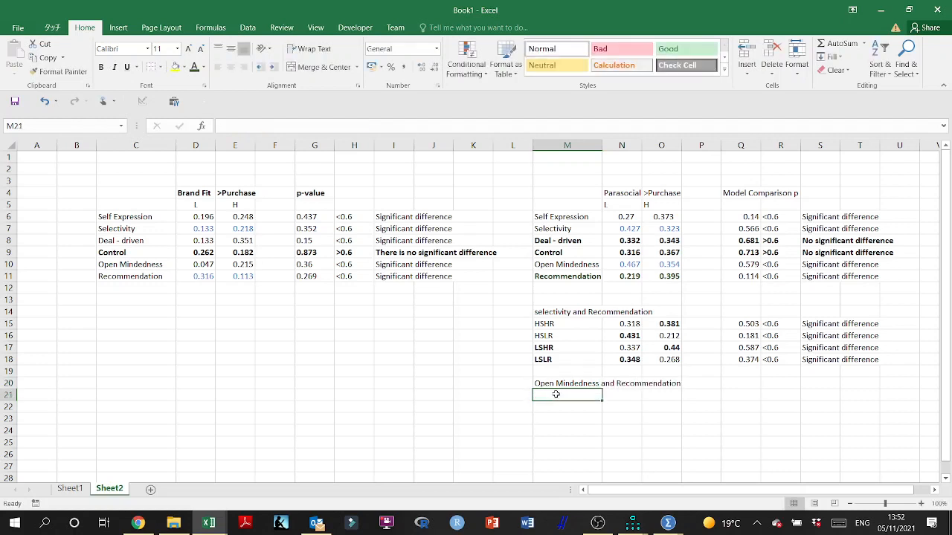
List the group labels HOHR, HOLR, LOHR and LOLR in cells M21 to M24 under the Open Mindedness and Recommendation heading.
{"action": "type", "text": "HOHR"}
{"action": "key", "text": "Return"}
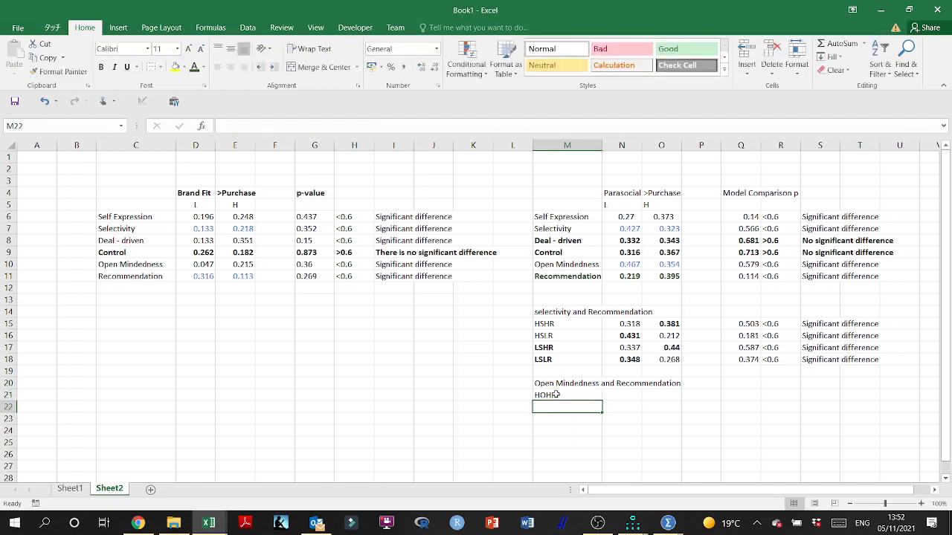
{"action": "type", "text": "HOLR"}
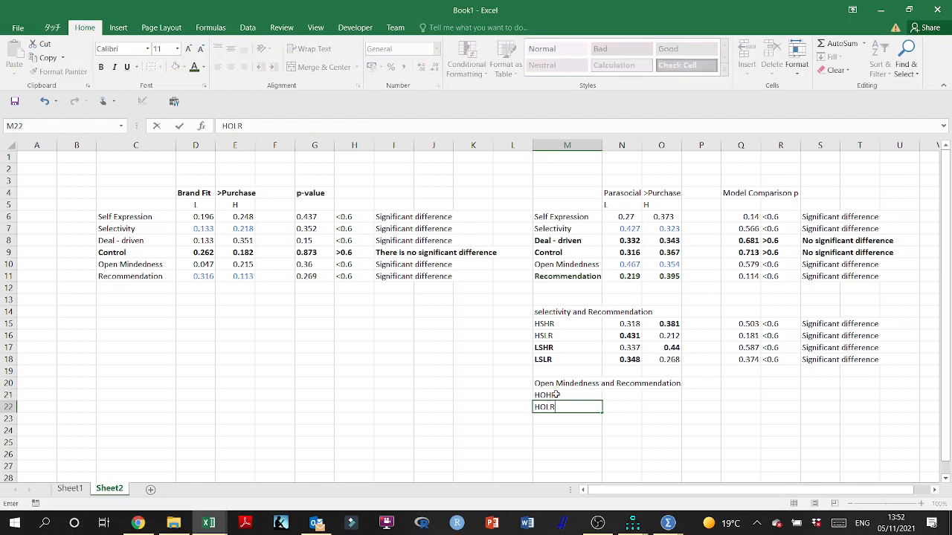
{"action": "key", "text": "Return"}
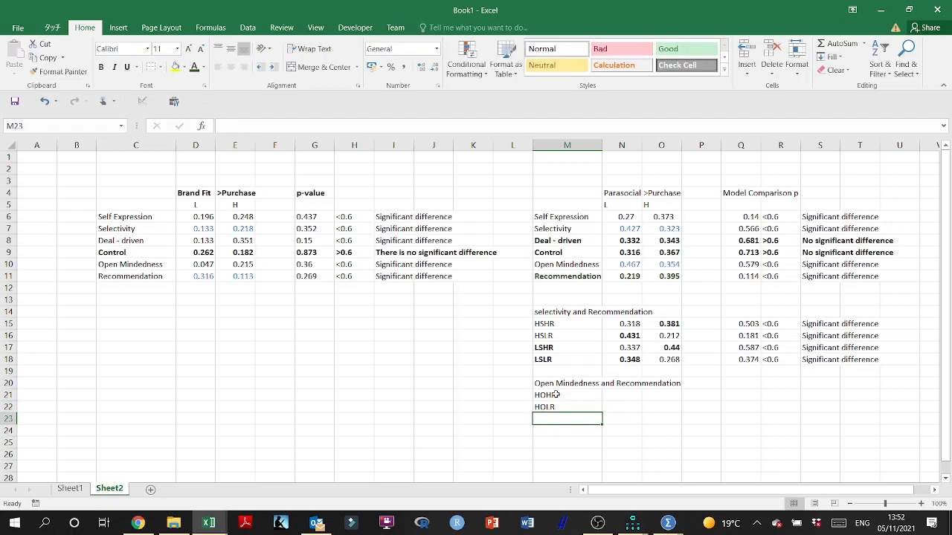
{"action": "type", "text": "LO"}
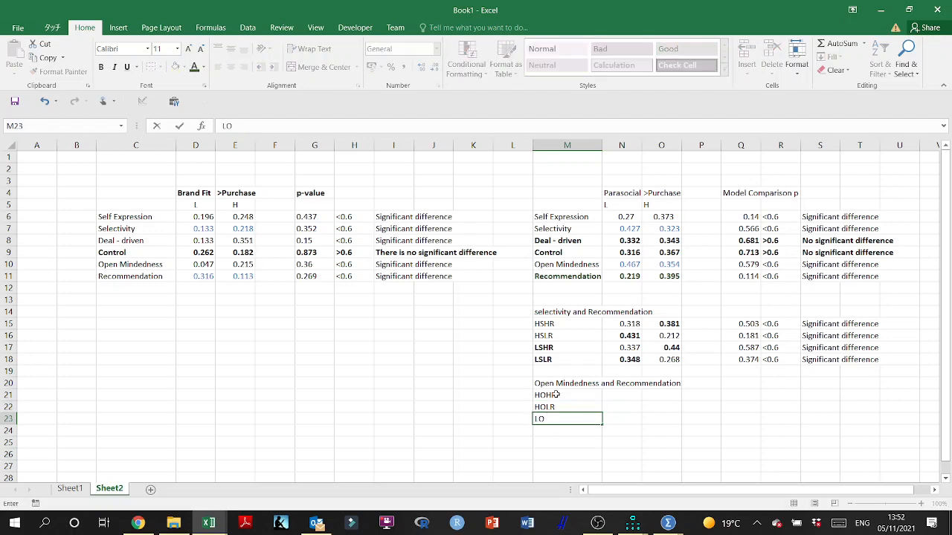
{"action": "type", "text": "HR"}
{"action": "key", "text": "Return"}
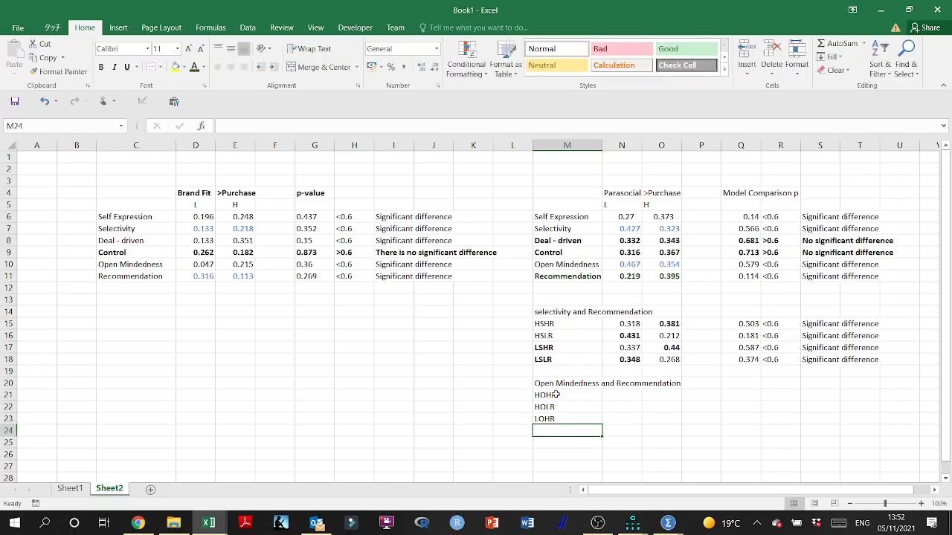
{"action": "type", "text": "LOLR"}
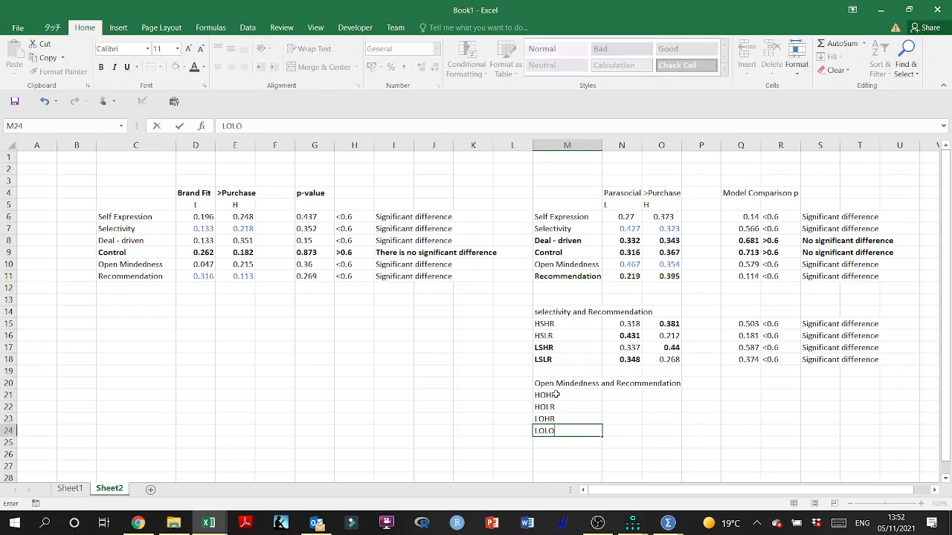
{"action": "key", "text": "Return"}
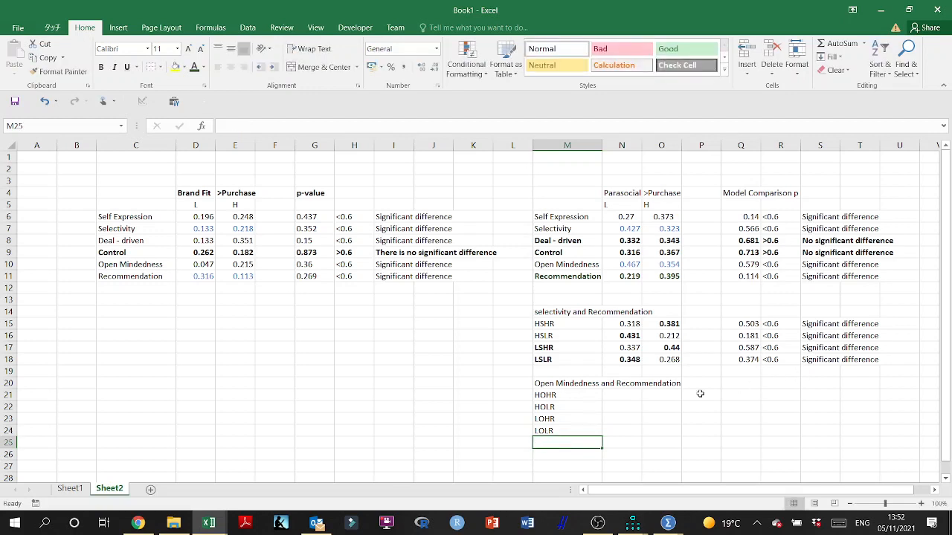
Widen column M so the Recommendation label in the Parasocial > Purchase table fits its cell.
{"action": "left_click_drag", "start_coordinate": [622, 398], "coordinate": [672, 438]}
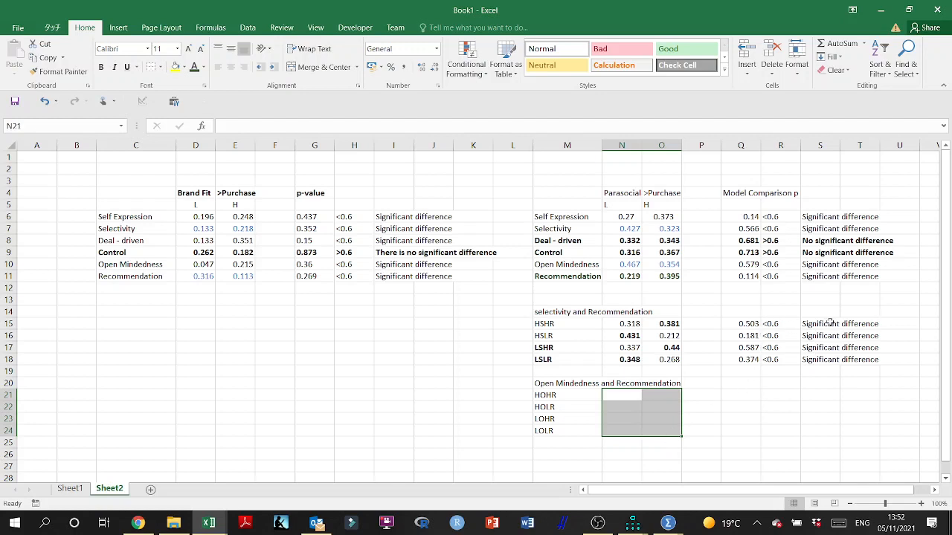
{"action": "left_click_drag", "start_coordinate": [795, 324], "coordinate": [889, 383]}
{"action": "left_click", "coordinate": [598, 420]}
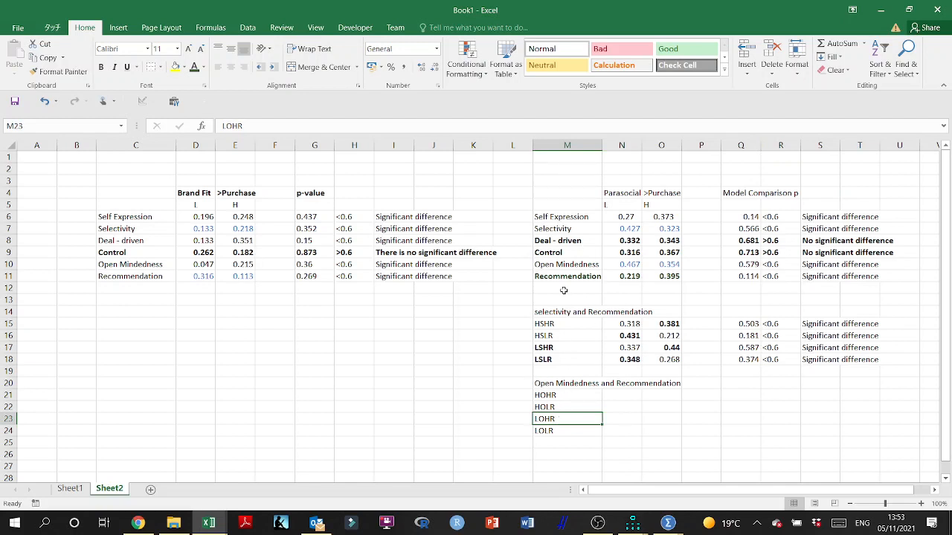
{"action": "left_click_drag", "start_coordinate": [547, 275], "coordinate": [879, 277]}
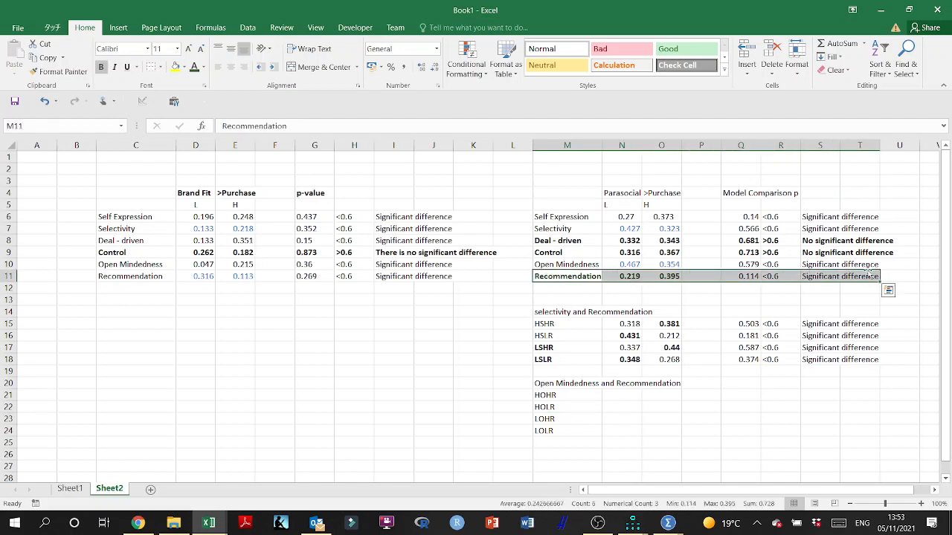
{"action": "left_click_drag", "start_coordinate": [605, 146], "coordinate": [614, 146]}
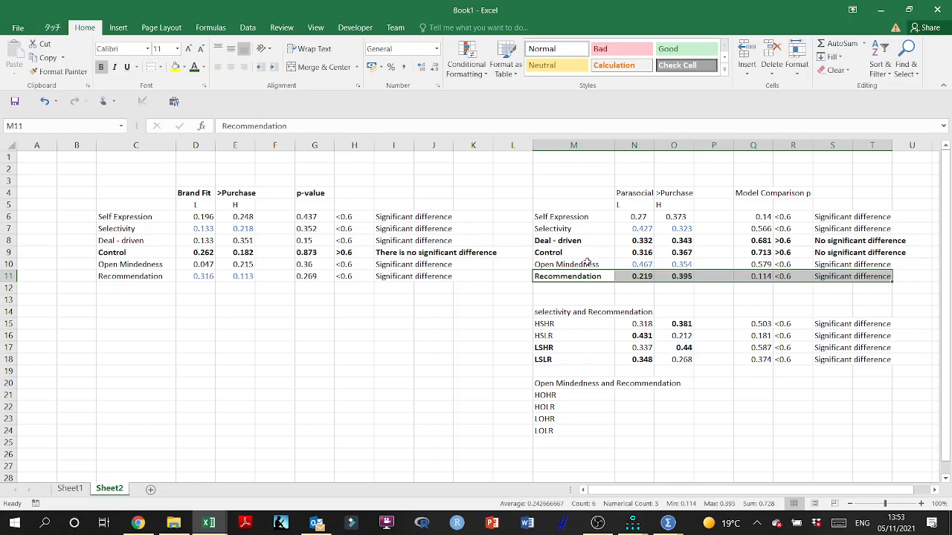
Compare the Selectivity, Recommendation, Open Mindedness and Control rows of the Brand Fit > Purchase table with the Parasocial > Purchase table.
{"action": "left_click_drag", "start_coordinate": [624, 191], "coordinate": [696, 192]}
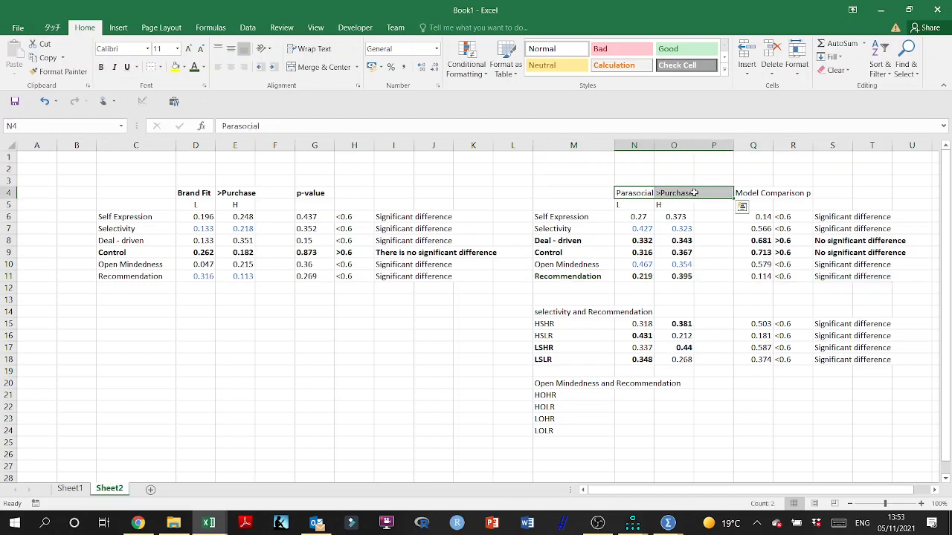
{"action": "left_click", "coordinate": [135, 230]}
{"action": "left_click_drag", "start_coordinate": [135, 230], "coordinate": [265, 233]}
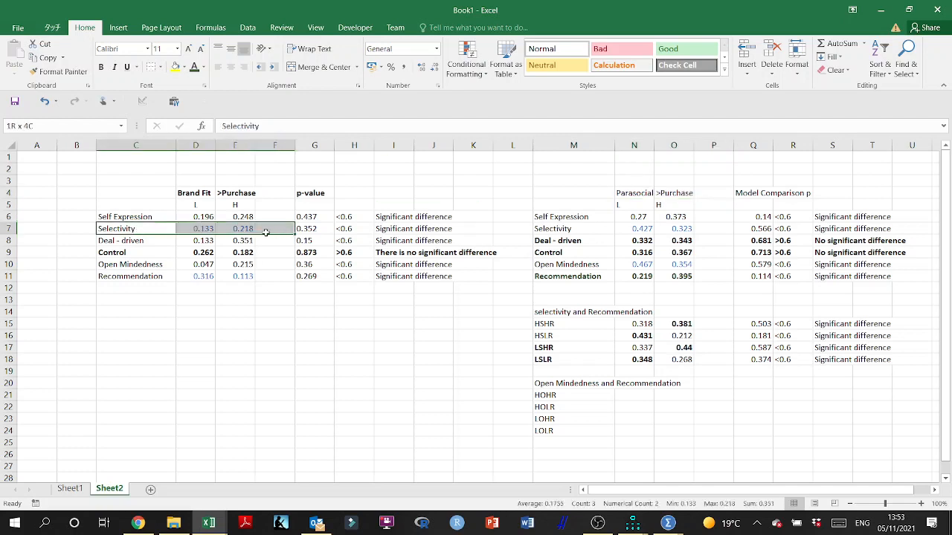
{"action": "left_click_drag", "start_coordinate": [131, 277], "coordinate": [365, 278]}
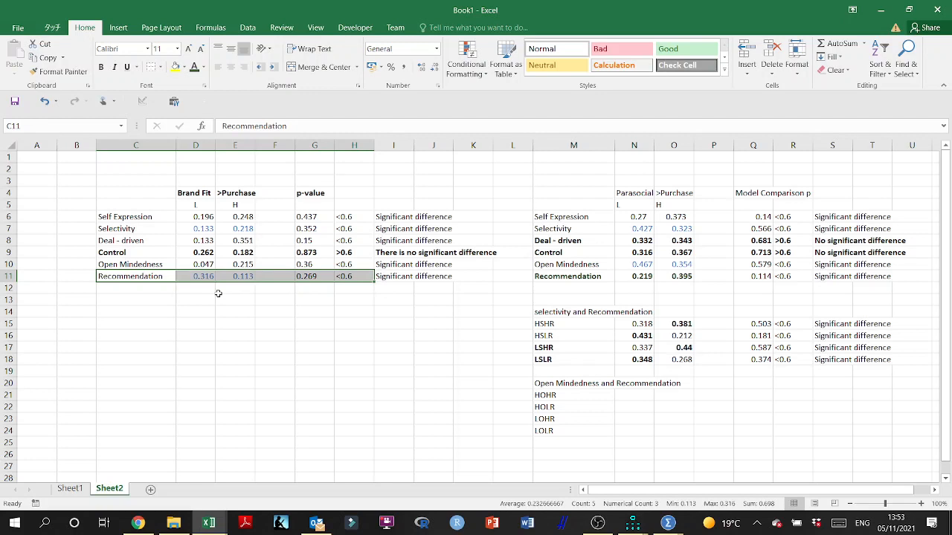
{"action": "left_click", "coordinate": [153, 266]}
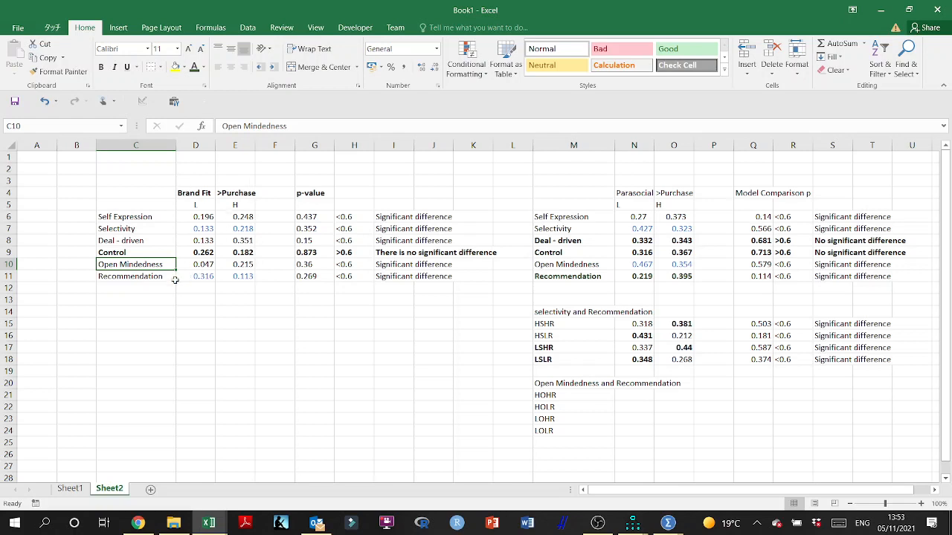
{"action": "left_click_drag", "start_coordinate": [115, 253], "coordinate": [930, 256]}
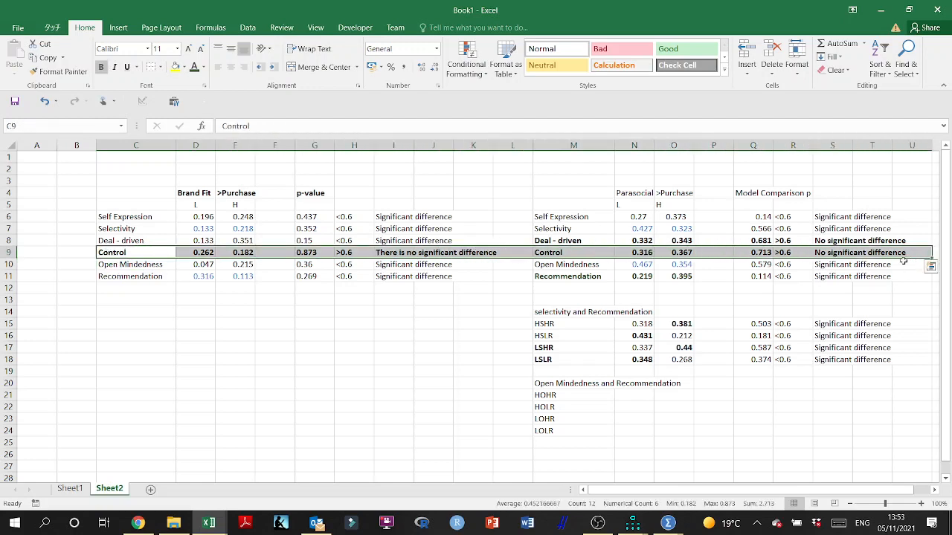
Make the Recommendation row of the Brand Fit > Purchase table bold, from C11 to J11.
{"action": "left_click_drag", "start_coordinate": [101, 229], "coordinate": [290, 229]}
{"action": "left_click_drag", "start_coordinate": [102, 276], "coordinate": [450, 277]}
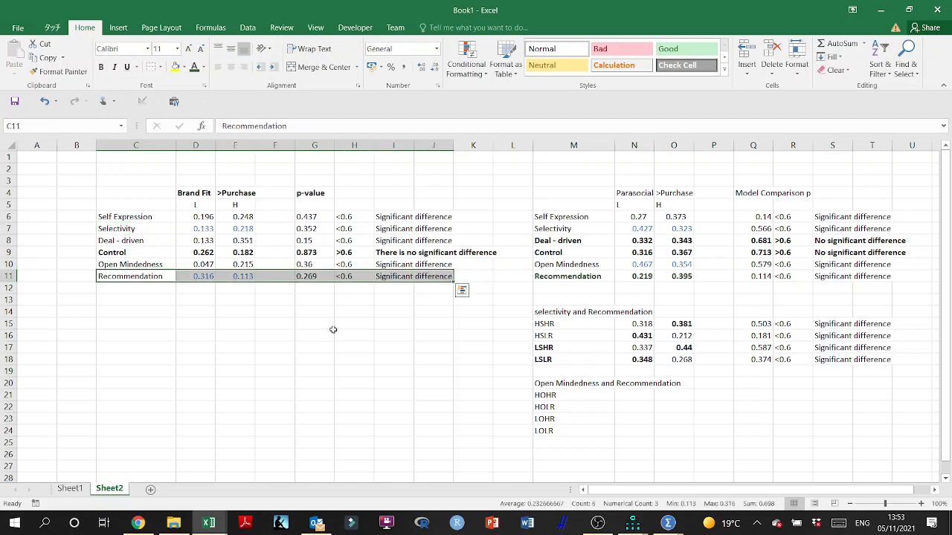
{"action": "key", "text": "ctrl+b"}
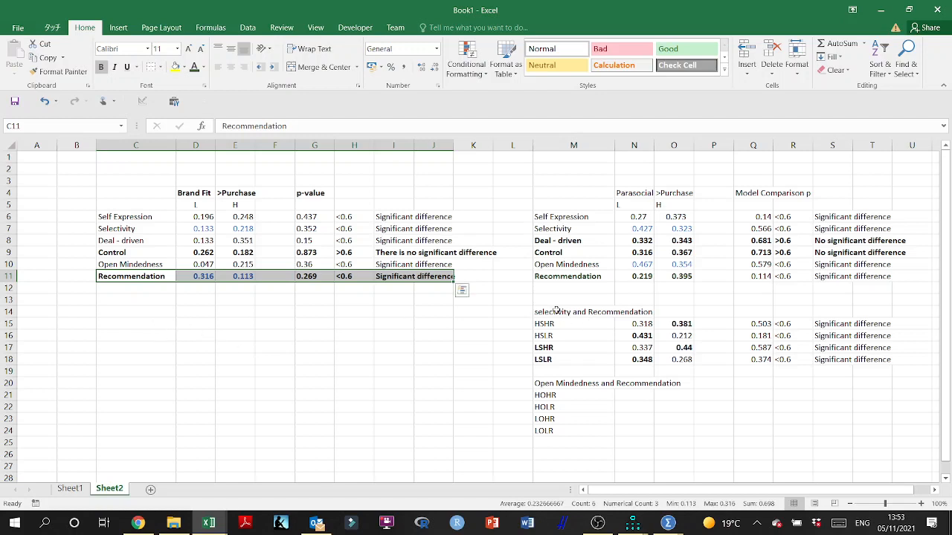
Copy the selectivity and Recommendation heading and group labels to C14 and remove the bold from LSHR and LSLR there.
{"action": "left_click_drag", "start_coordinate": [556, 311], "coordinate": [554, 360]}
{"action": "key", "text": "ctrl+c"}
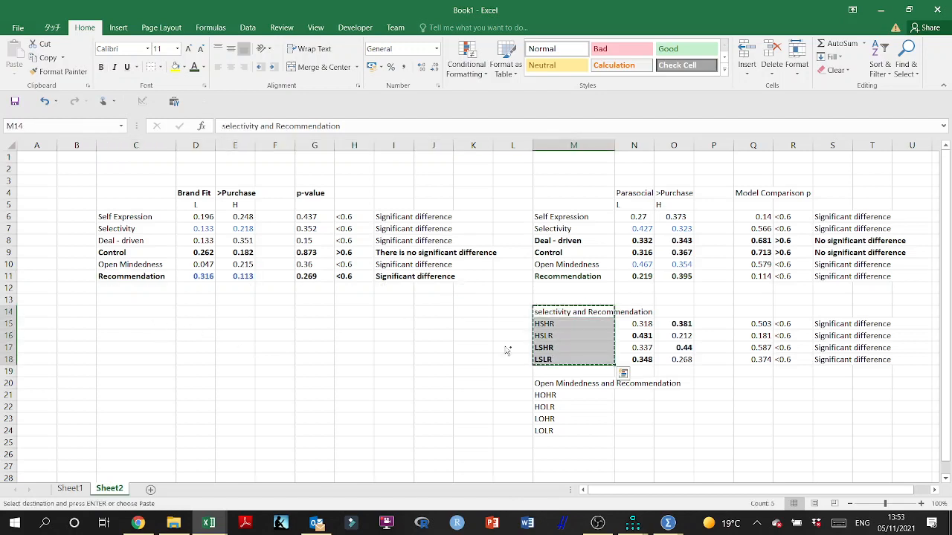
{"action": "left_click", "coordinate": [121, 311]}
{"action": "key", "text": "ctrl+v"}
{"action": "key", "text": "Escape"}
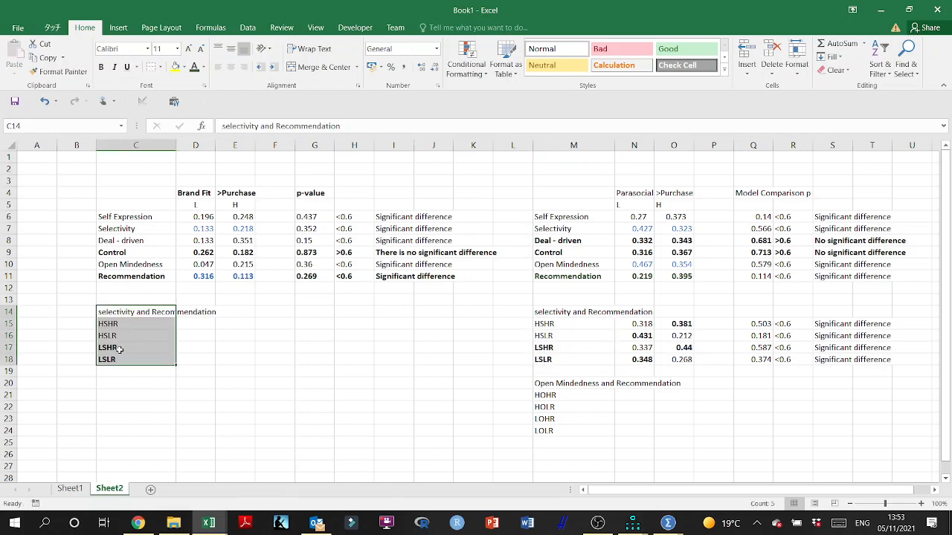
{"action": "left_click_drag", "start_coordinate": [120, 349], "coordinate": [121, 365]}
{"action": "key", "text": "ctrl+b"}
{"action": "left_click", "coordinate": [121, 419]}
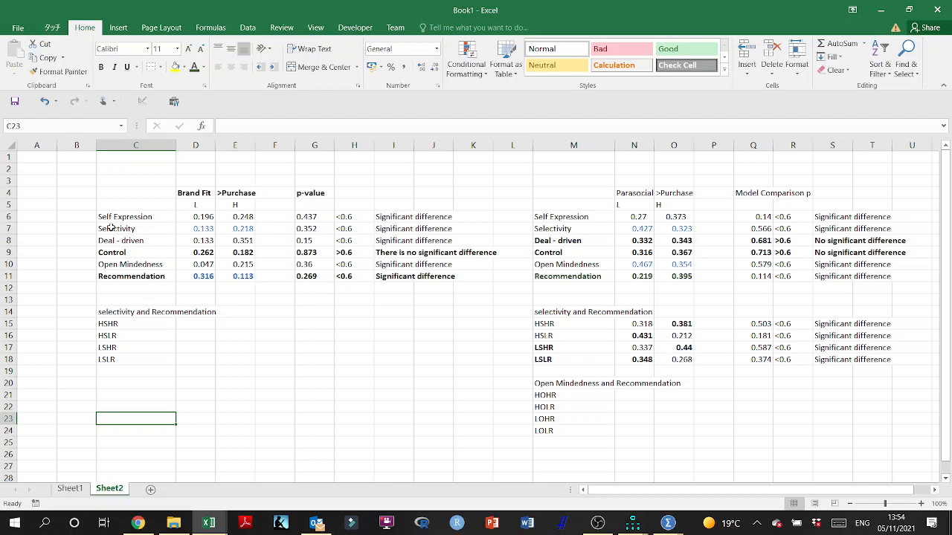
Copy the Open Mindedness and Recommendation heading with its four group labels from M20:M24 to the block starting at C14.
{"action": "left_click_drag", "start_coordinate": [111, 229], "coordinate": [439, 230]}
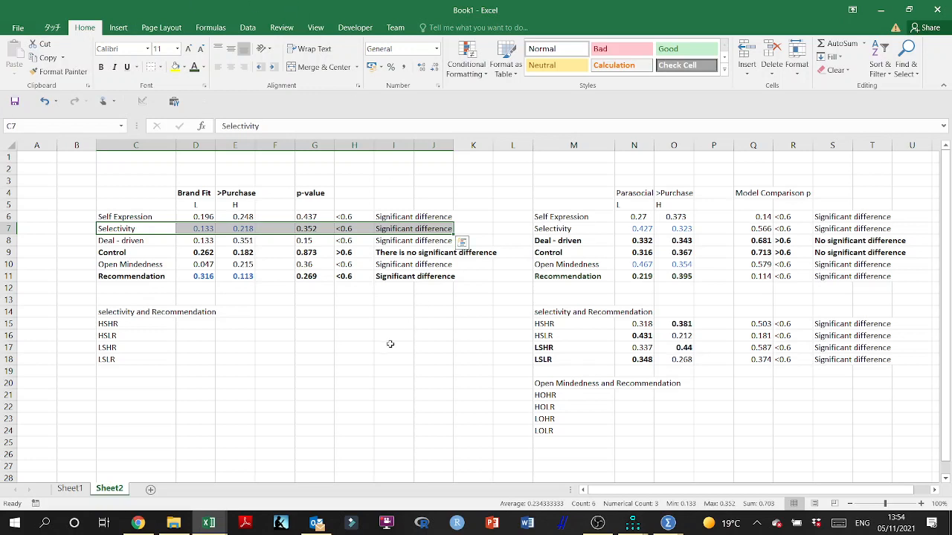
{"action": "left_click_drag", "start_coordinate": [548, 388], "coordinate": [549, 429]}
{"action": "key", "text": "ctrl+c"}
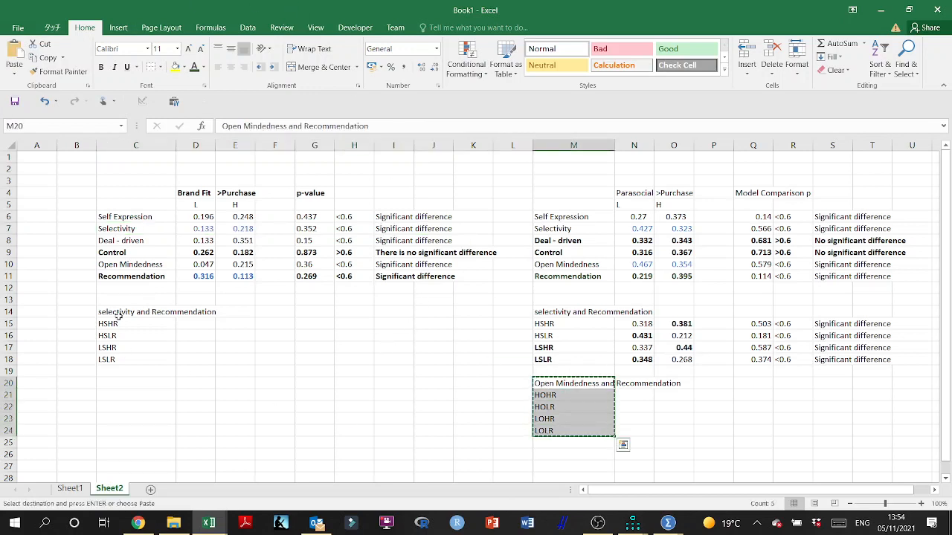
{"action": "left_click", "coordinate": [119, 316]}
{"action": "key", "text": "ctrl+v"}
{"action": "key", "text": "Down"}
{"action": "key", "text": "Down"}
{"action": "key", "text": "Down"}
{"action": "key", "text": "Down"}
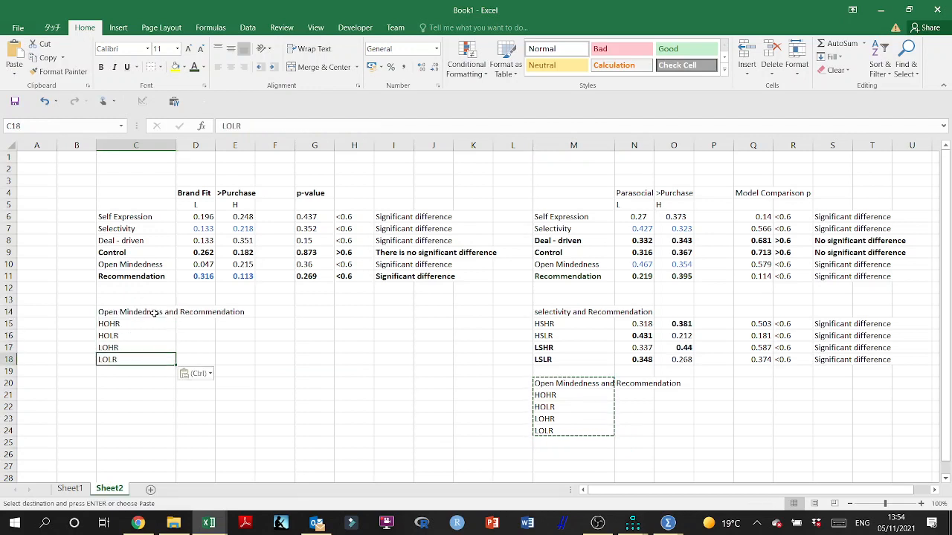
Replace the heading in C14 with "Selectivity and Open Mindedness".
{"action": "left_click", "coordinate": [154, 313]}
{"action": "double_click", "coordinate": [145, 312]}
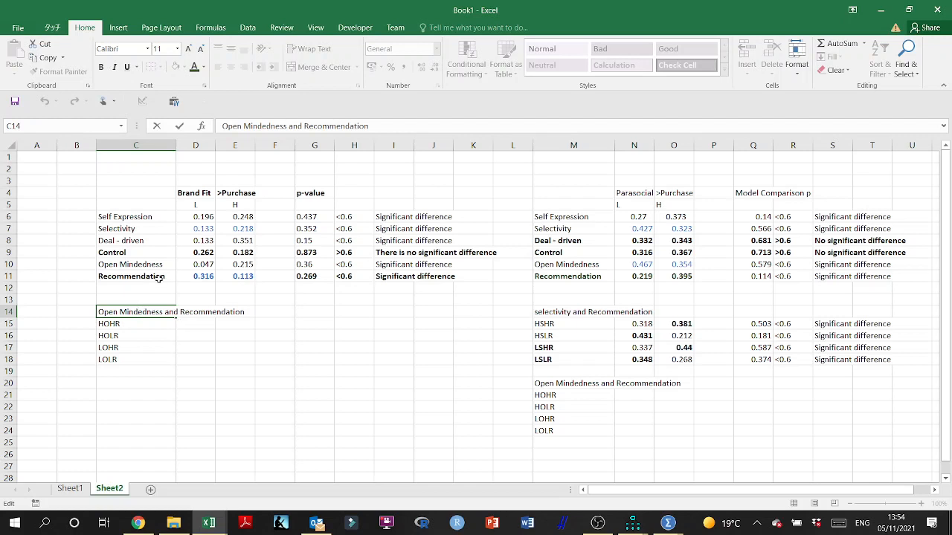
{"action": "left_click_drag", "start_coordinate": [181, 312], "coordinate": [264, 312]}
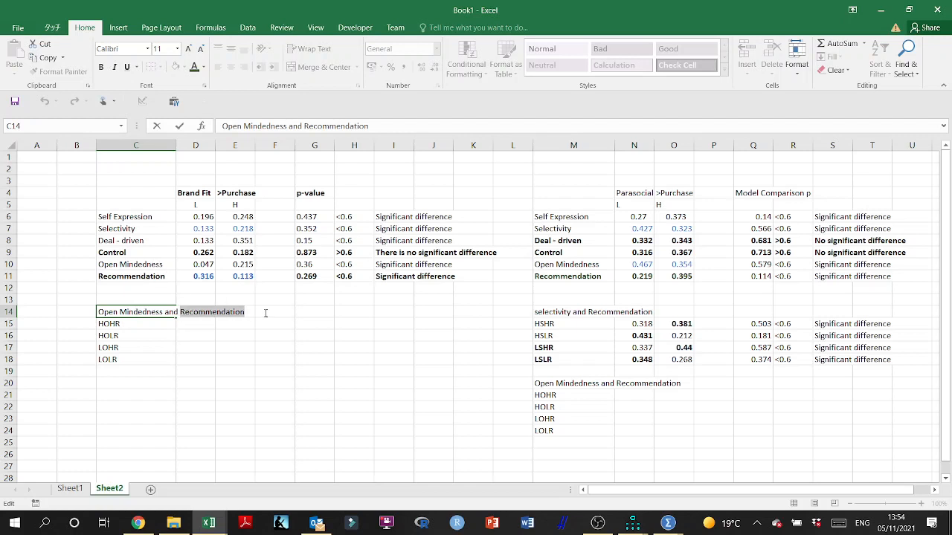
{"action": "type", "text": "Sl"}
{"action": "key", "text": "BackSpace"}
{"action": "key", "text": "BackSpace"}
{"action": "key", "text": "BackSpace"}
{"action": "key", "text": "BackSpace"}
{"action": "key", "text": "BackSpace"}
{"action": "key", "text": "BackSpace"}
{"action": "key", "text": "BackSpace"}
{"action": "key", "text": "BackSpace"}
{"action": "key", "text": "BackSpace"}
{"action": "key", "text": "BackSpace"}
{"action": "key", "text": "BackSpace"}
{"action": "key", "text": "BackSpace"}
{"action": "key", "text": "BackSpace"}
{"action": "key", "text": "BackSpace"}
{"action": "key", "text": "BackSpace"}
{"action": "key", "text": "BackSpace"}
{"action": "key", "text": "BackSpace"}
{"action": "key", "text": "BackSpace"}
{"action": "key", "text": "BackSpace"}
{"action": "key", "text": "BackSpace"}
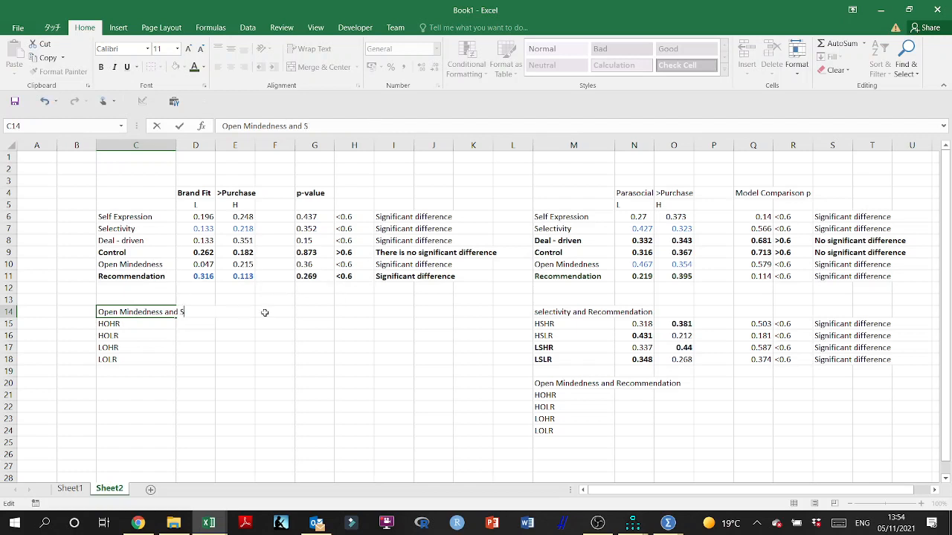
{"action": "type", "text": "Se"}
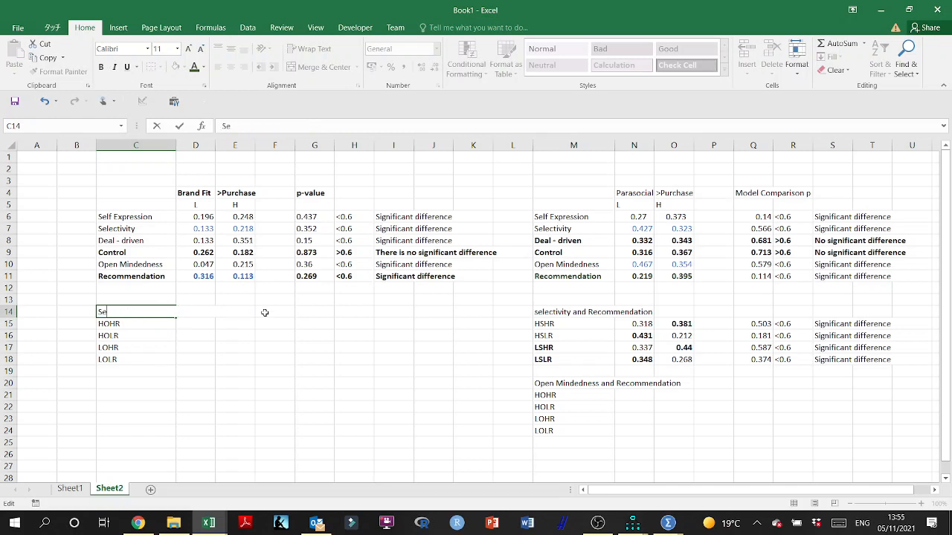
{"action": "type", "text": "lectivity and Open Mindedness"}
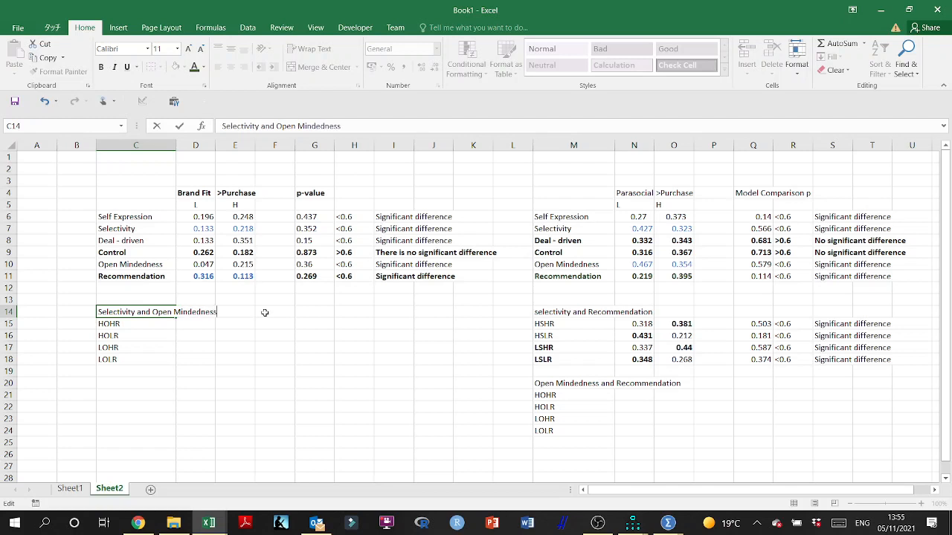
{"action": "key", "text": "Return"}
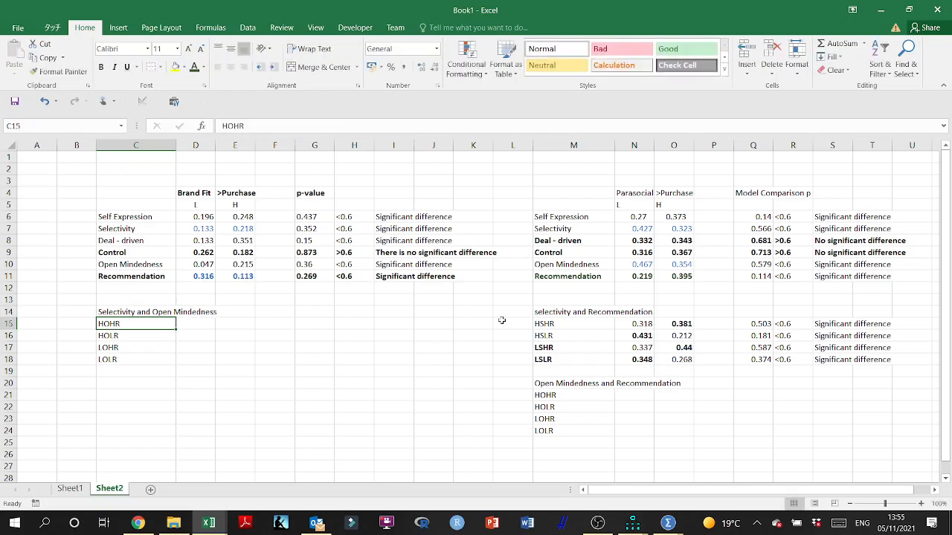
{"action": "left_click", "coordinate": [119, 312]}
{"action": "left_click_drag", "start_coordinate": [119, 312], "coordinate": [255, 313]}
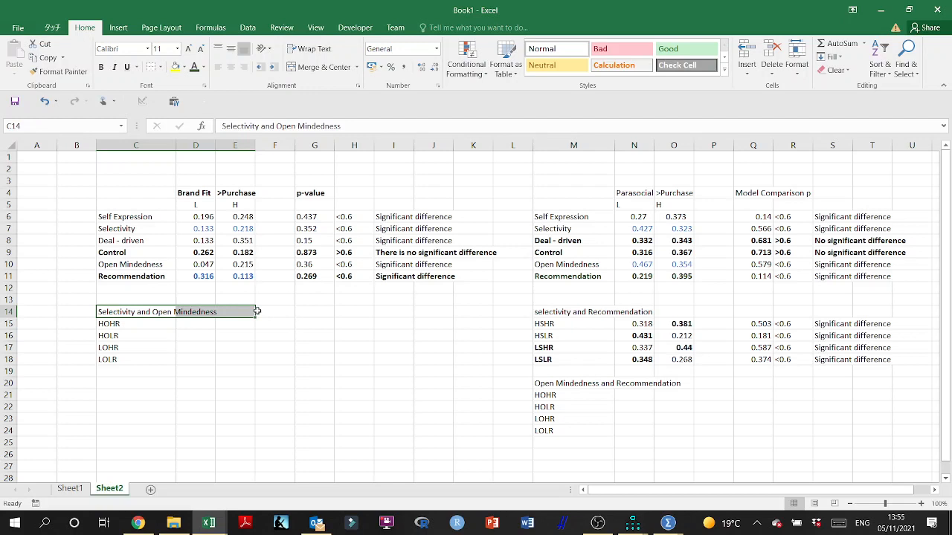
Change the first group label in C15 under the Selectivity and Open Mindedness heading to HSHO.
{"action": "left_click_drag", "start_coordinate": [546, 386], "coordinate": [733, 436]}
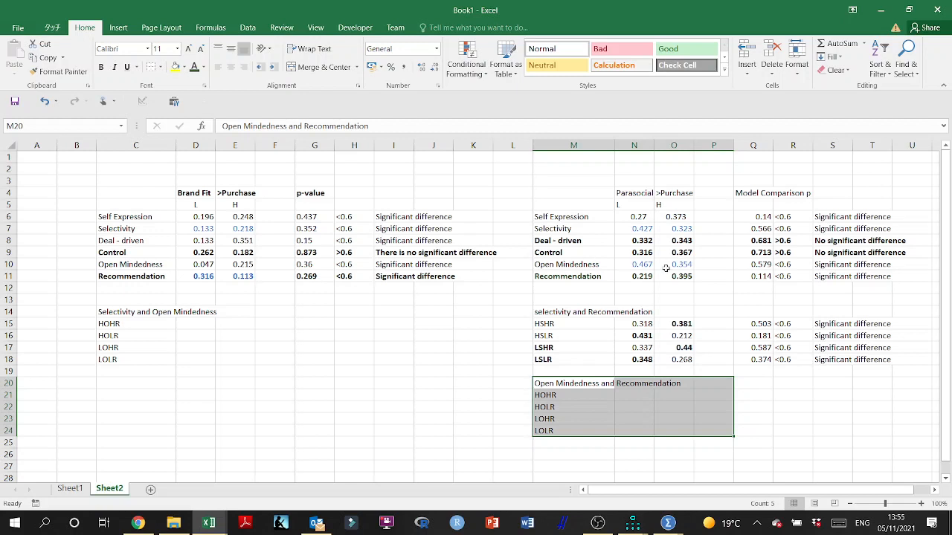
{"action": "double_click", "coordinate": [109, 324]}
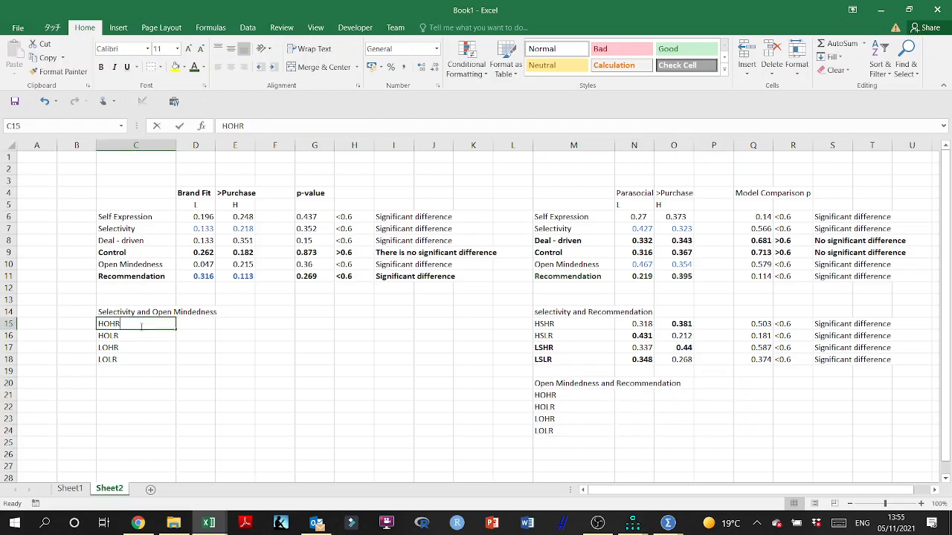
{"action": "left_click_drag", "start_coordinate": [111, 325], "coordinate": [105, 324]}
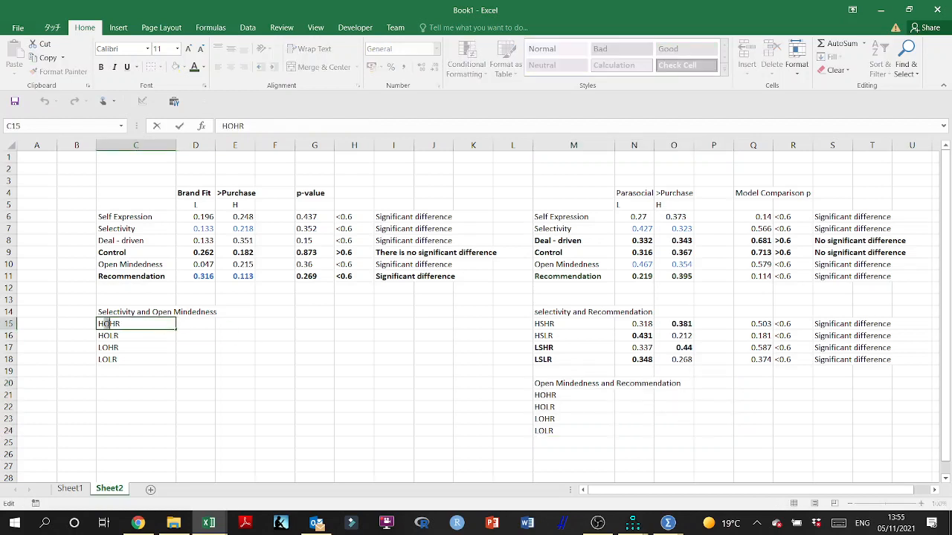
{"action": "type", "text": "S"}
{"action": "left_click", "coordinate": [119, 325]}
{"action": "key", "text": "BackSpace"}
{"action": "type", "text": "O"}
Change the second group label in C16 under the Selectivity and Open Mindedness heading to HSLO.
{"action": "double_click", "coordinate": [107, 337]}
{"action": "key", "text": "BackSpace"}
{"action": "type", "text": "S"}
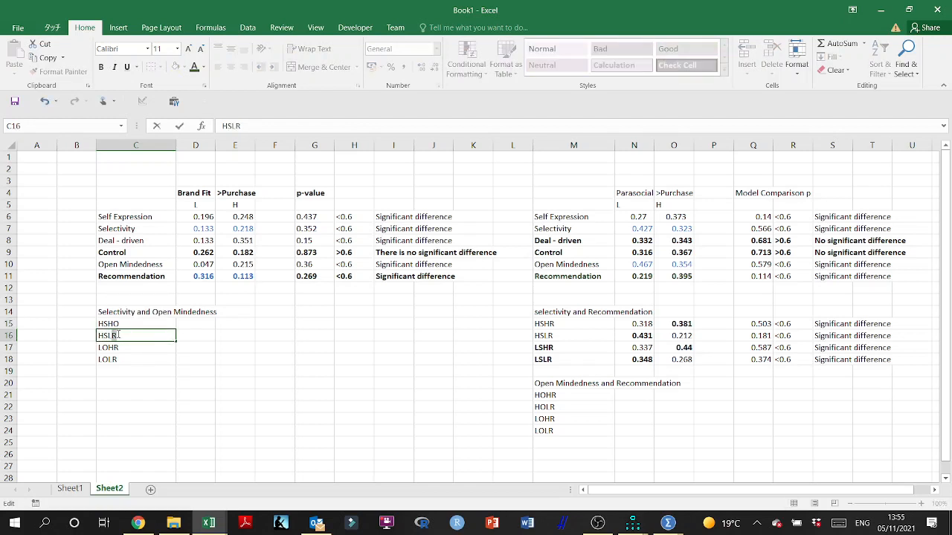
{"action": "key", "text": "BackSpace"}
{"action": "type", "text": "O"}
{"action": "left_click", "coordinate": [108, 357]}
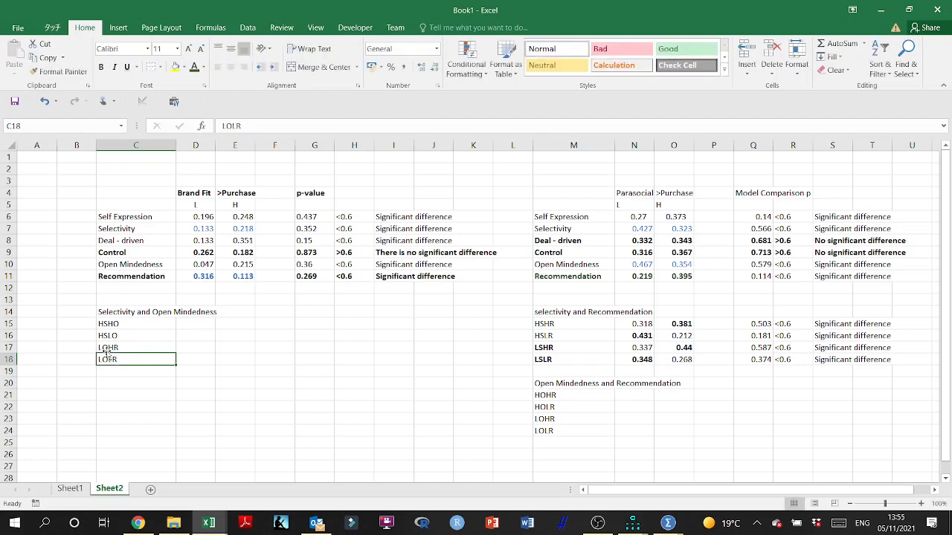
Change the third group label in C17 under the Selectivity and Open Mindedness heading to LSHO.
{"action": "double_click", "coordinate": [108, 348]}
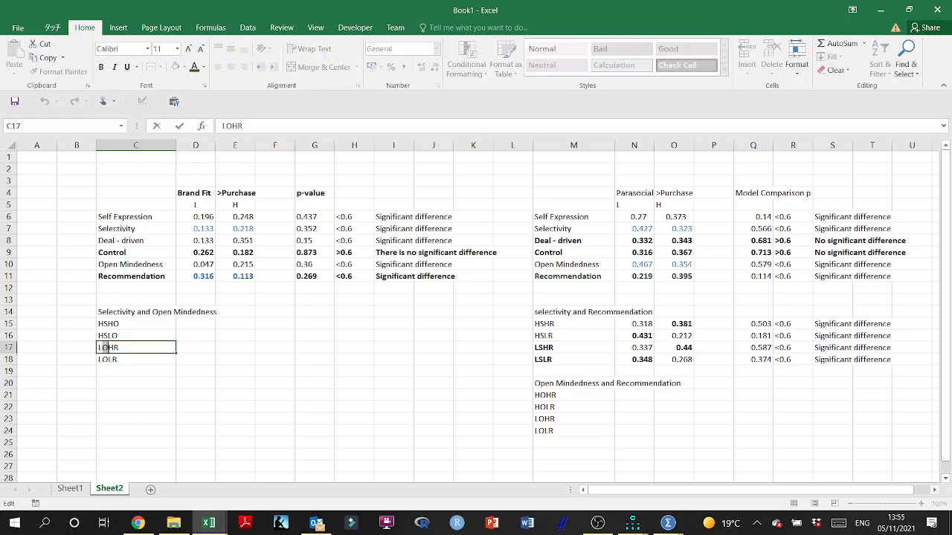
{"action": "type", "text": "S"}
{"action": "double_click", "coordinate": [118, 348]}
{"action": "left_click_drag", "start_coordinate": [111, 348], "coordinate": [117, 348]}
{"action": "type", "text": "O"}
Change the last group label in C18 under the Selectivity and Open Mindedness heading to LSLO.
{"action": "left_click", "coordinate": [115, 360]}
{"action": "double_click", "coordinate": [115, 359]}
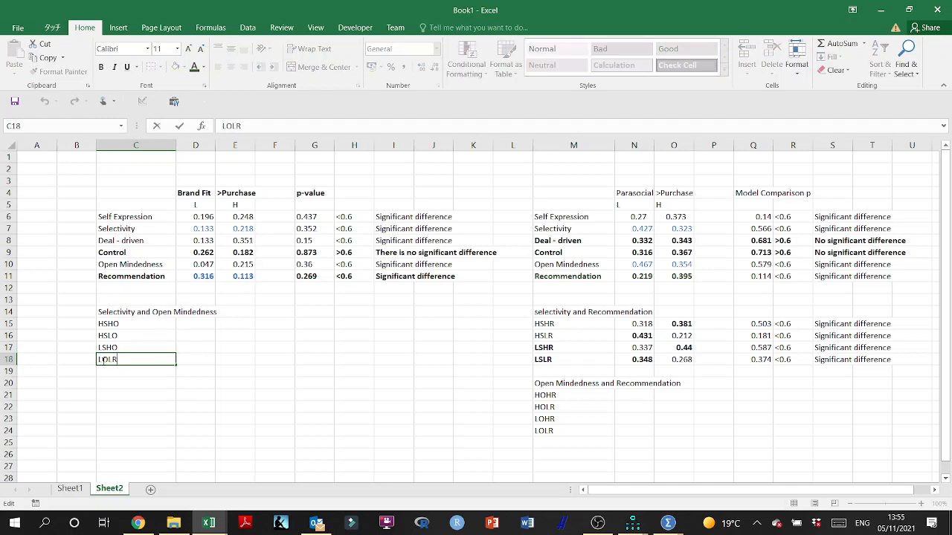
{"action": "left_click_drag", "start_coordinate": [102, 360], "coordinate": [116, 360]}
{"action": "type", "text": "SL"}
{"action": "type", "text": "O"}
{"action": "key", "text": "Return"}
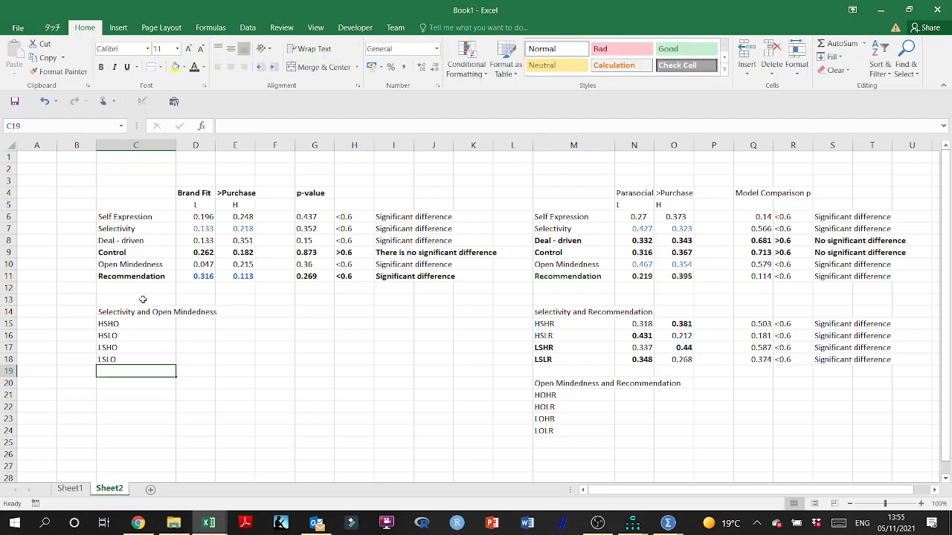
Reset the font colour of the Selectivity row's two Brand Fit coefficients in D7:E7 to Automatic.
{"action": "left_click", "coordinate": [126, 268]}
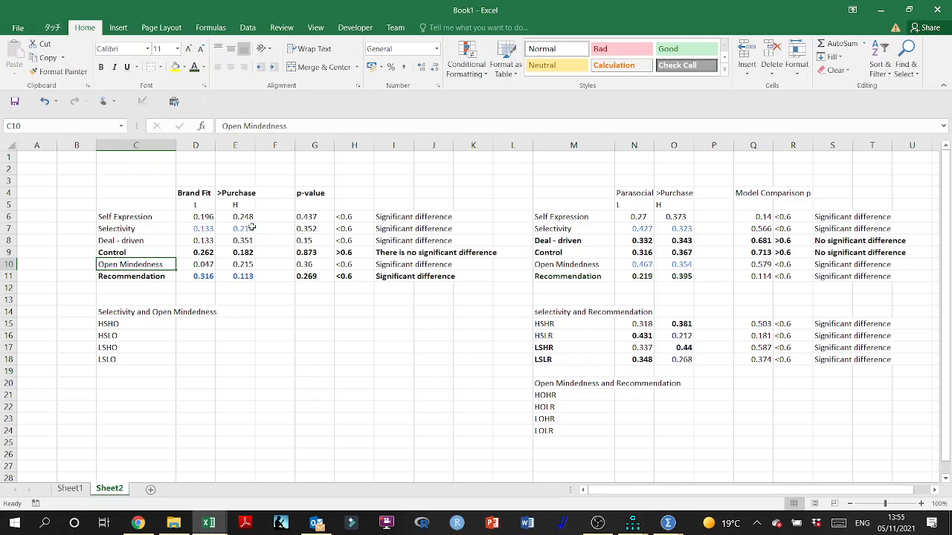
{"action": "left_click_drag", "start_coordinate": [252, 227], "coordinate": [178, 228]}
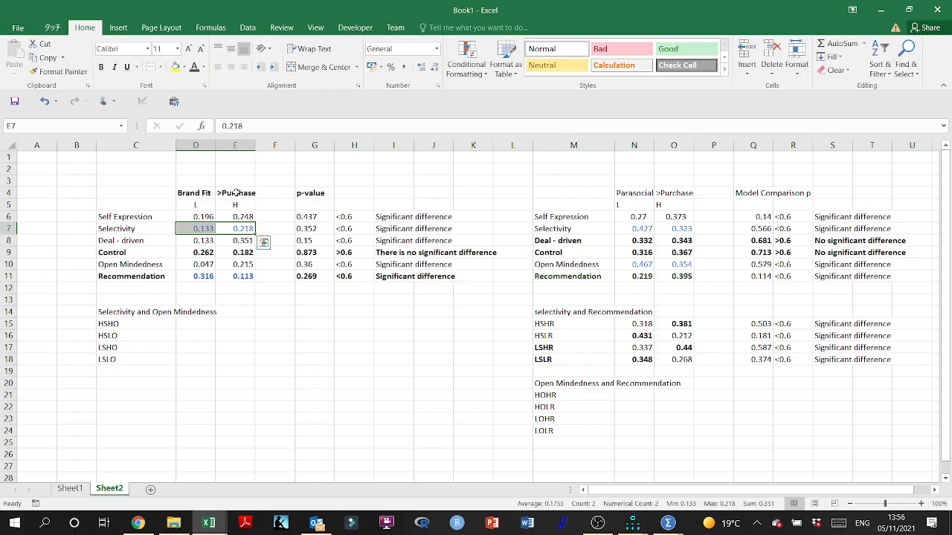
{"action": "left_click", "coordinate": [203, 67]}
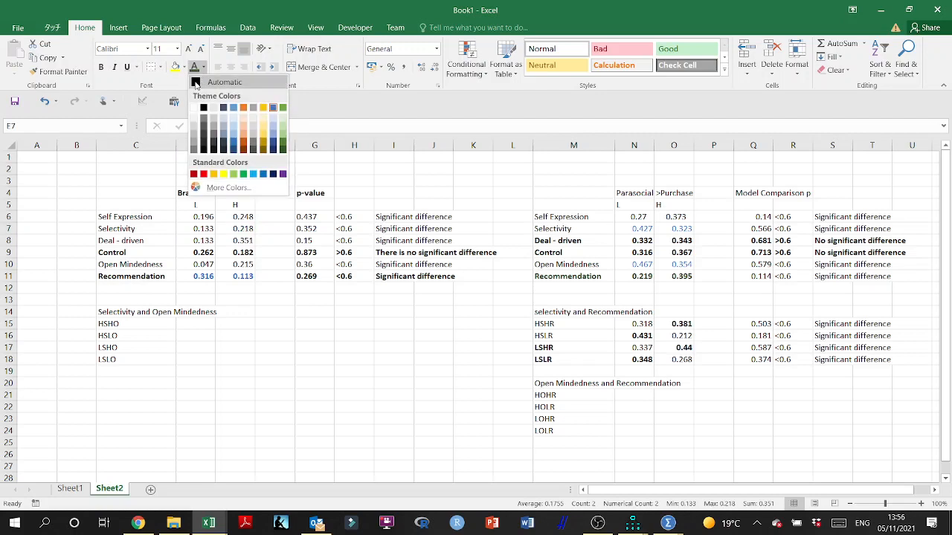
{"action": "left_click", "coordinate": [196, 83]}
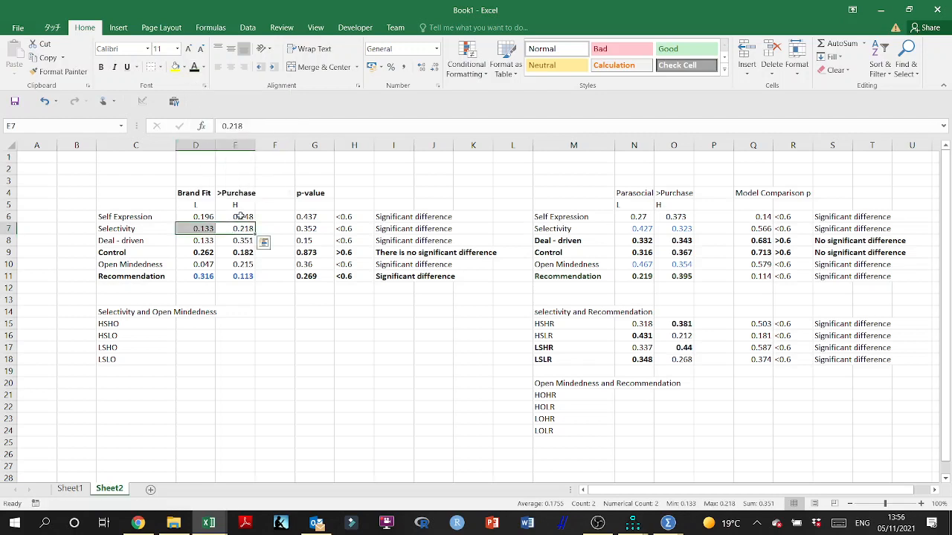
{"action": "left_click_drag", "start_coordinate": [243, 216], "coordinate": [201, 234]}
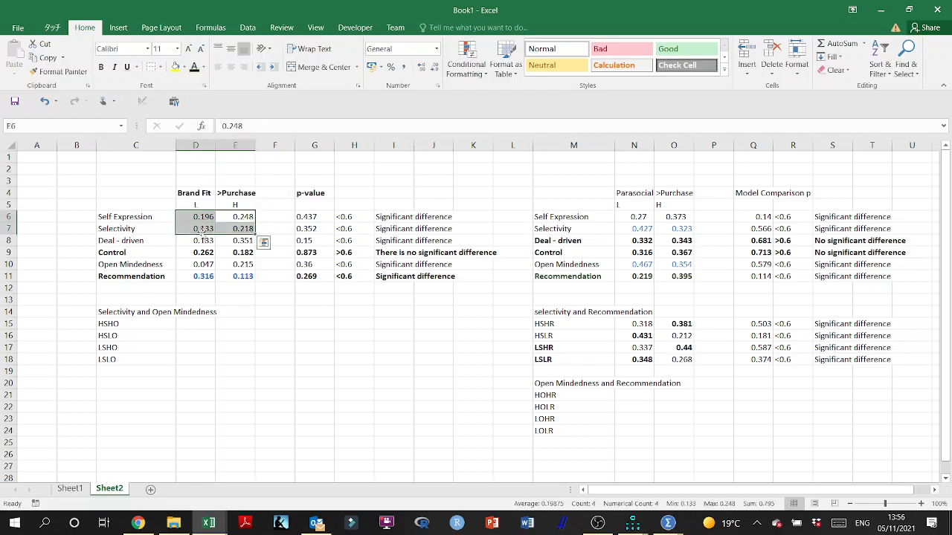
{"action": "left_click", "coordinate": [242, 229]}
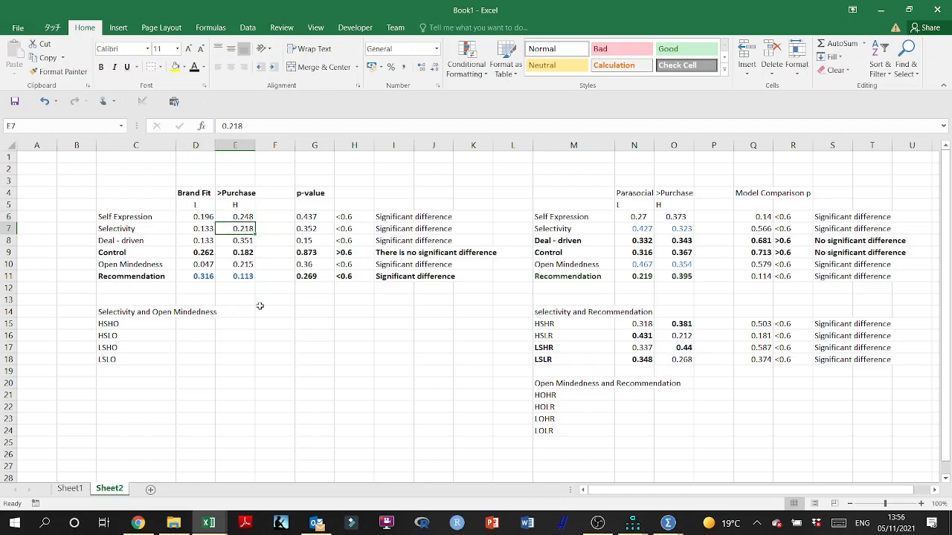
Examine the Recommendation row's low and high coefficients, p-value and significance for the Brand Fit effect on Purchase.
{"action": "left_click_drag", "start_coordinate": [243, 276], "coordinate": [199, 275]}
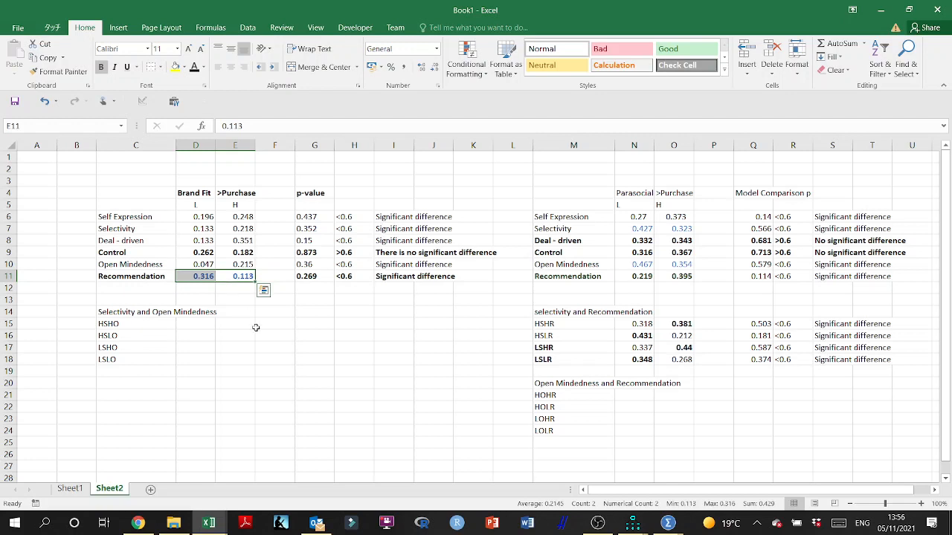
{"action": "left_click", "coordinate": [221, 371]}
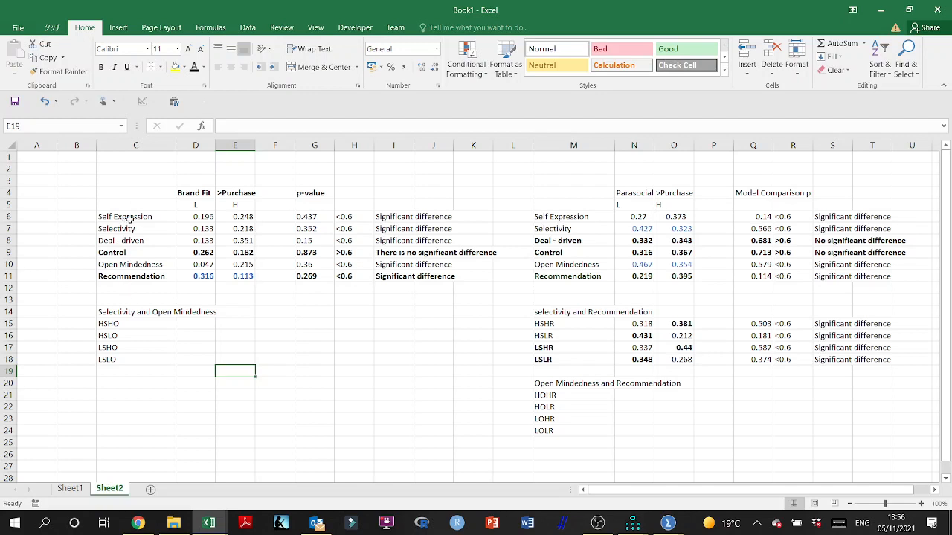
{"action": "left_click", "coordinate": [127, 277]}
{"action": "left_click_drag", "start_coordinate": [127, 278], "coordinate": [446, 282]}
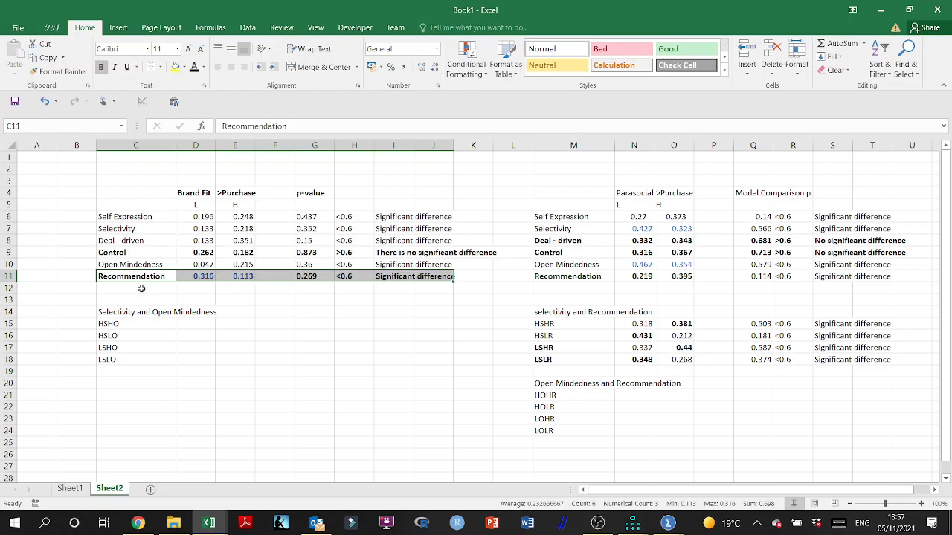
{"action": "left_click", "coordinate": [244, 277]}
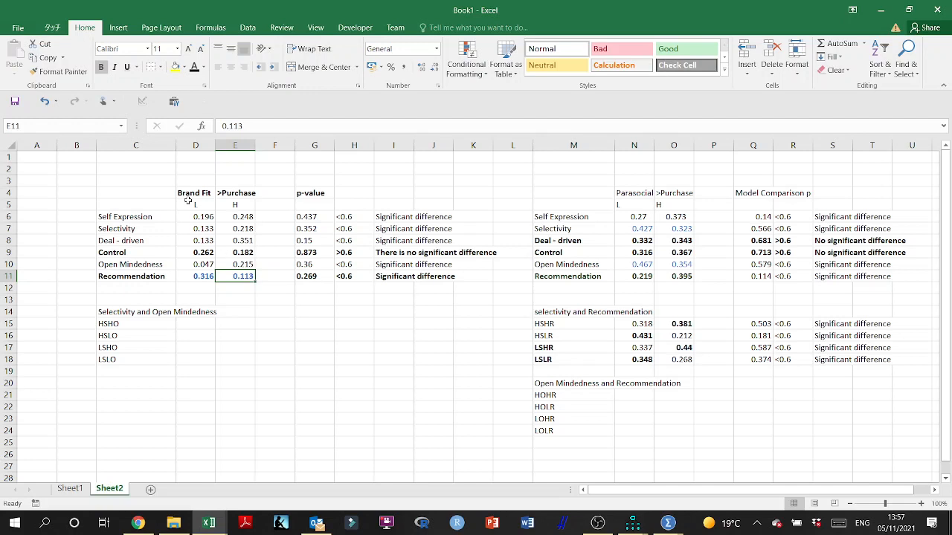
{"action": "left_click_drag", "start_coordinate": [188, 195], "coordinate": [265, 191]}
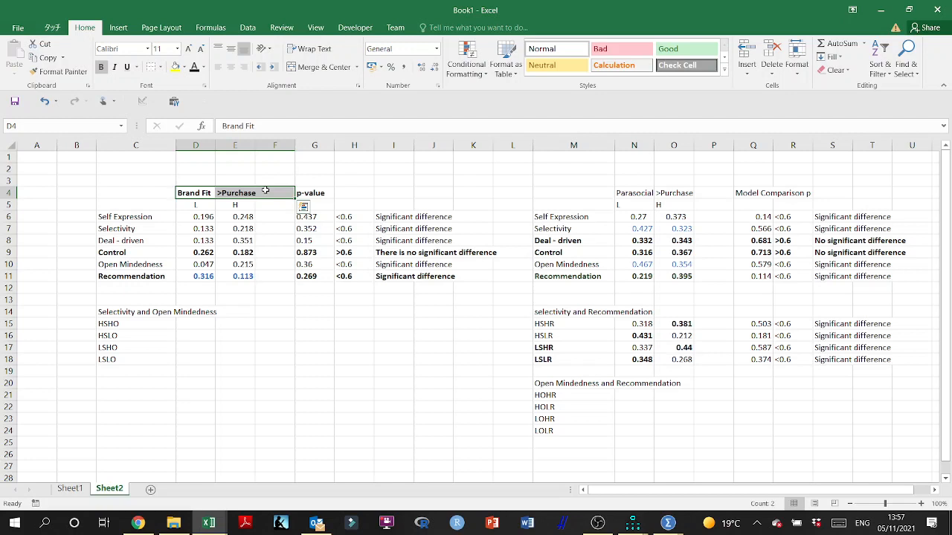
{"action": "left_click_drag", "start_coordinate": [182, 193], "coordinate": [233, 194]}
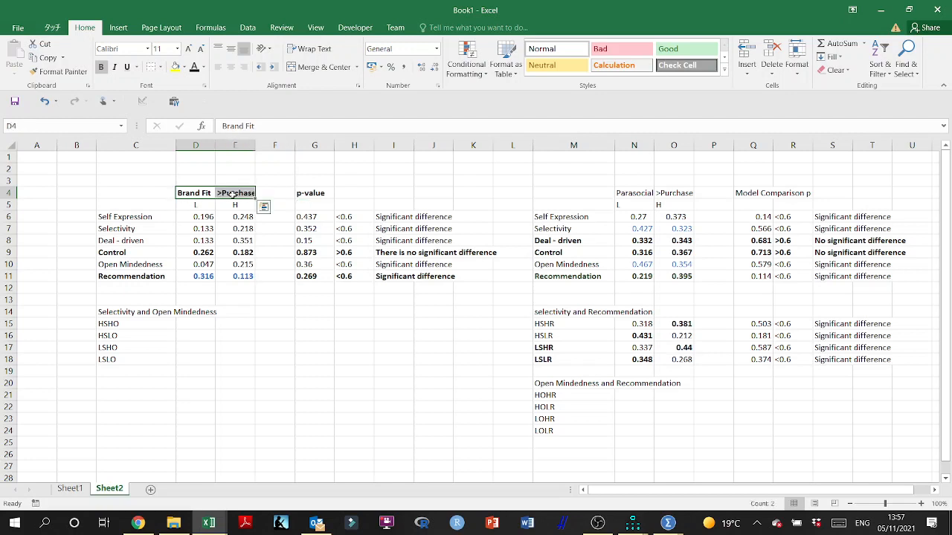
{"action": "left_click", "coordinate": [247, 276]}
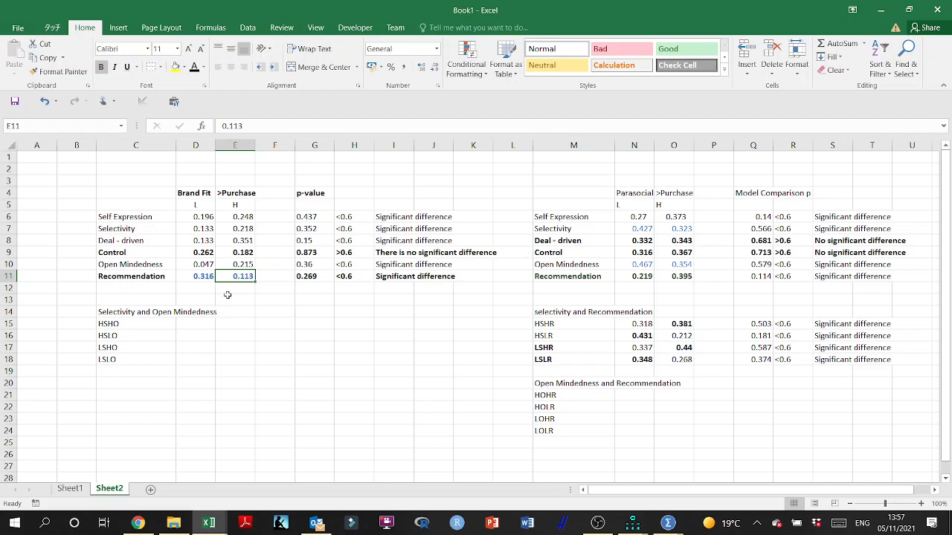
{"action": "left_click", "coordinate": [180, 276]}
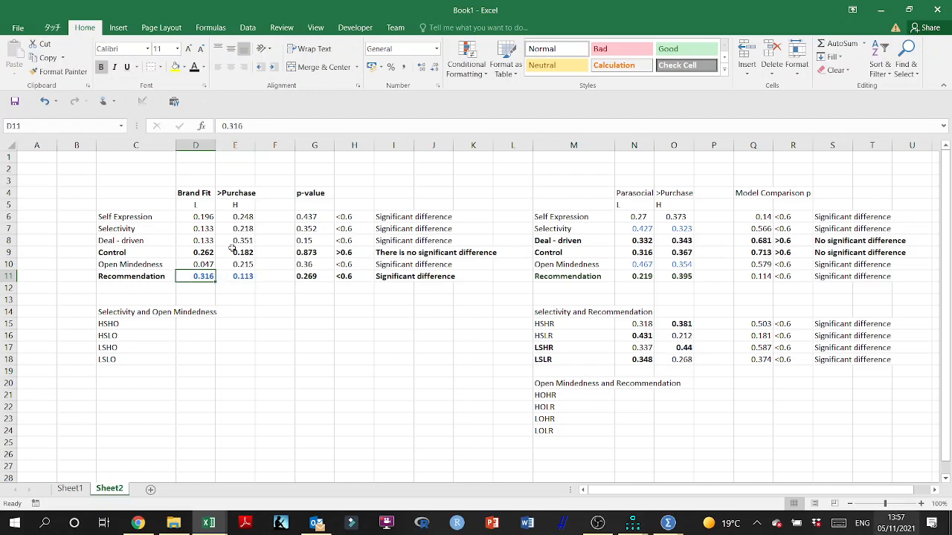
Delete the Selectivity and Open Mindedness heading and its four group labels from C14:C18.
{"action": "left_click_drag", "start_coordinate": [152, 312], "coordinate": [152, 358]}
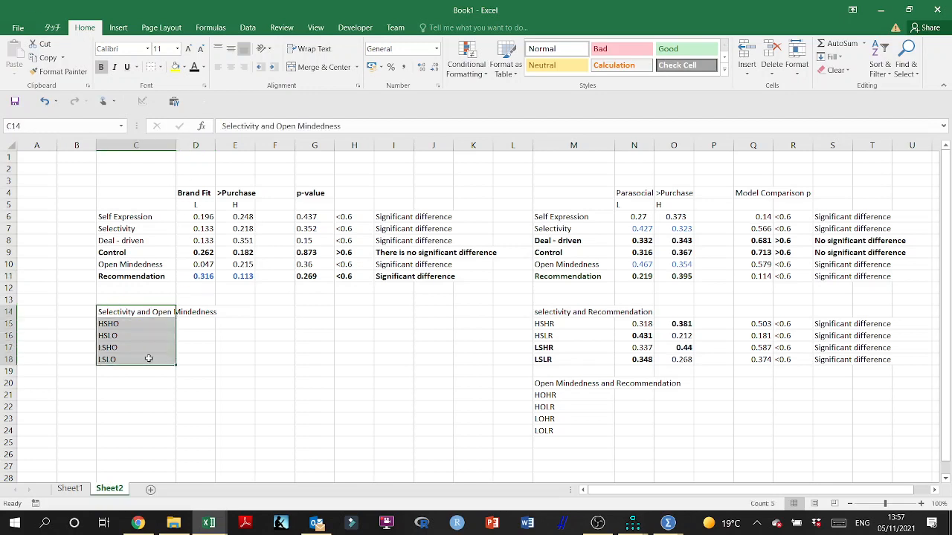
{"action": "key", "text": "Delete"}
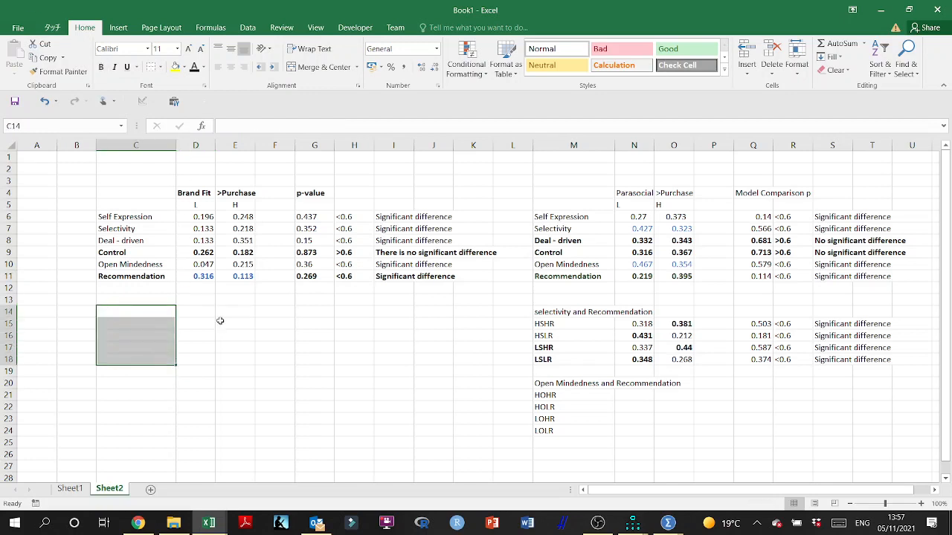
{"action": "left_click", "coordinate": [642, 396]}
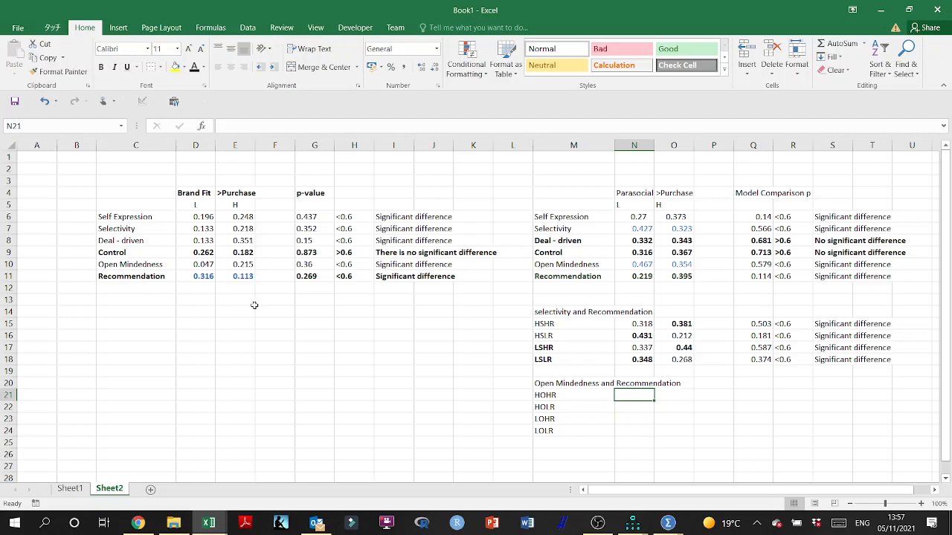
Compare the Recommendation row across the Brand Fit and Parasocial tables and with the other traits' Brand Fit results.
{"action": "left_click_drag", "start_coordinate": [119, 276], "coordinate": [872, 276]}
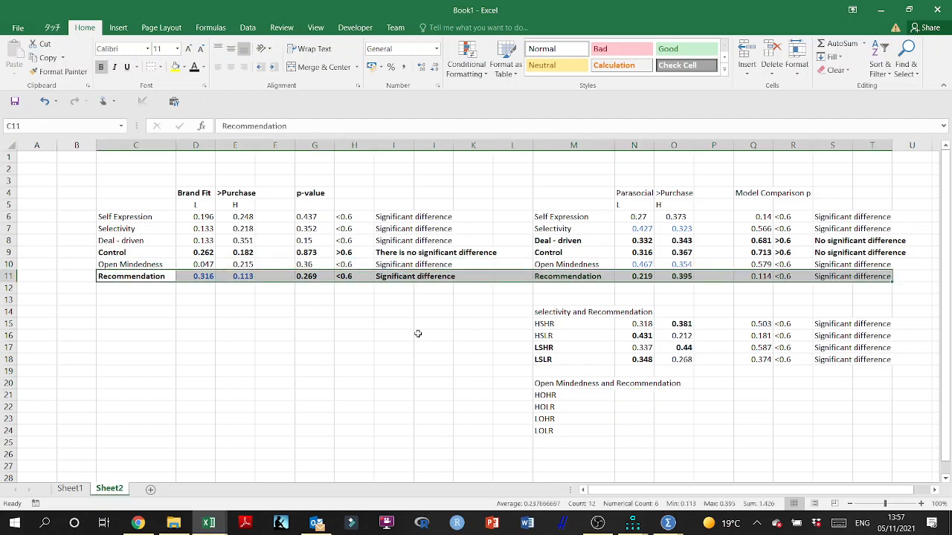
{"action": "left_click_drag", "start_coordinate": [121, 216], "coordinate": [355, 265]}
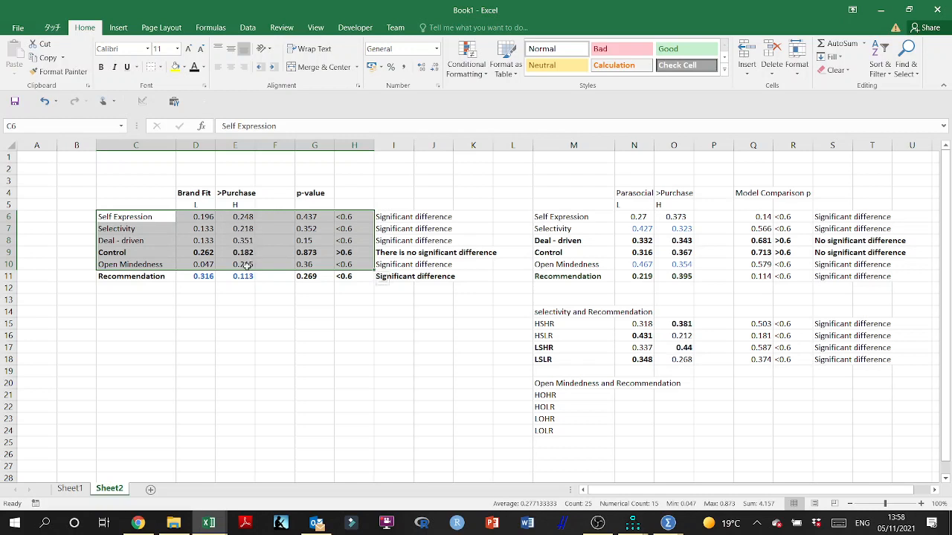
{"action": "left_click_drag", "start_coordinate": [244, 266], "coordinate": [210, 265]}
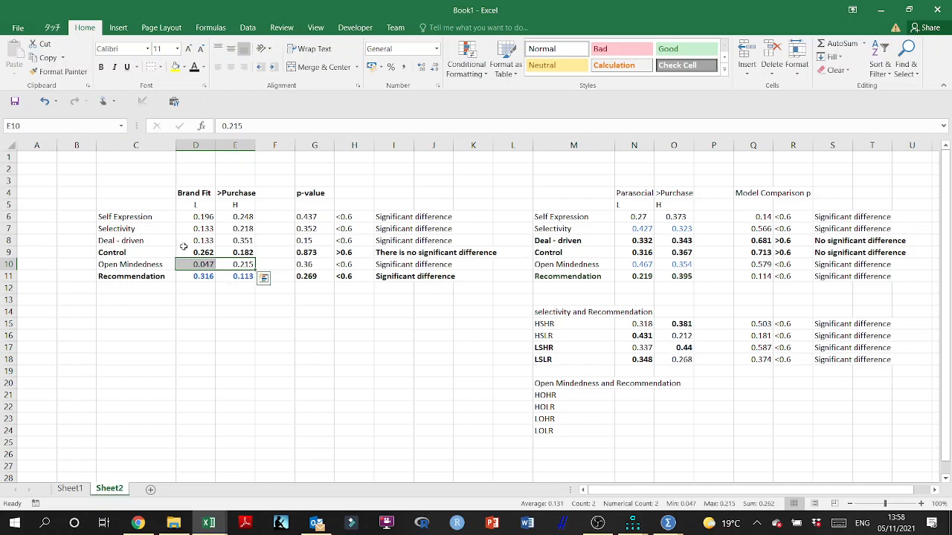
{"action": "left_click_drag", "start_coordinate": [145, 279], "coordinate": [435, 283]}
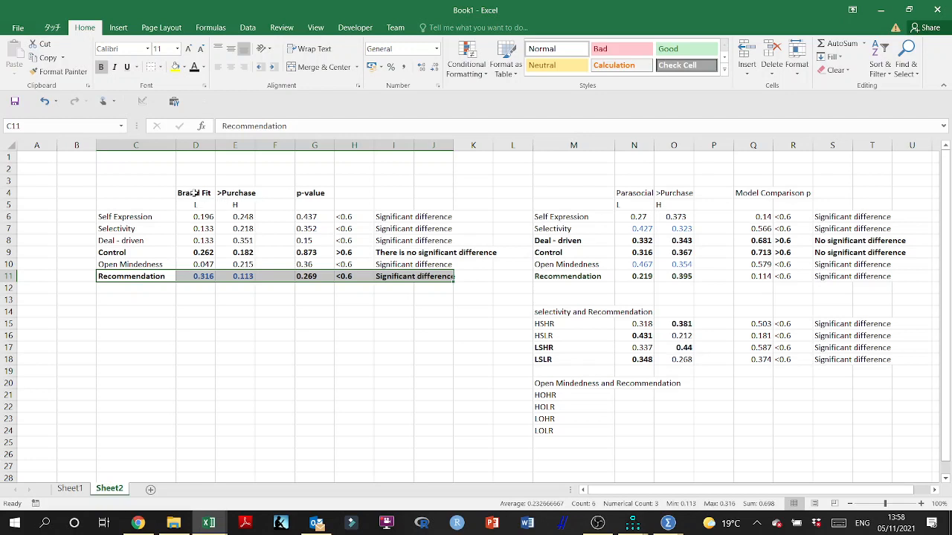
{"action": "left_click_drag", "start_coordinate": [192, 194], "coordinate": [254, 195]}
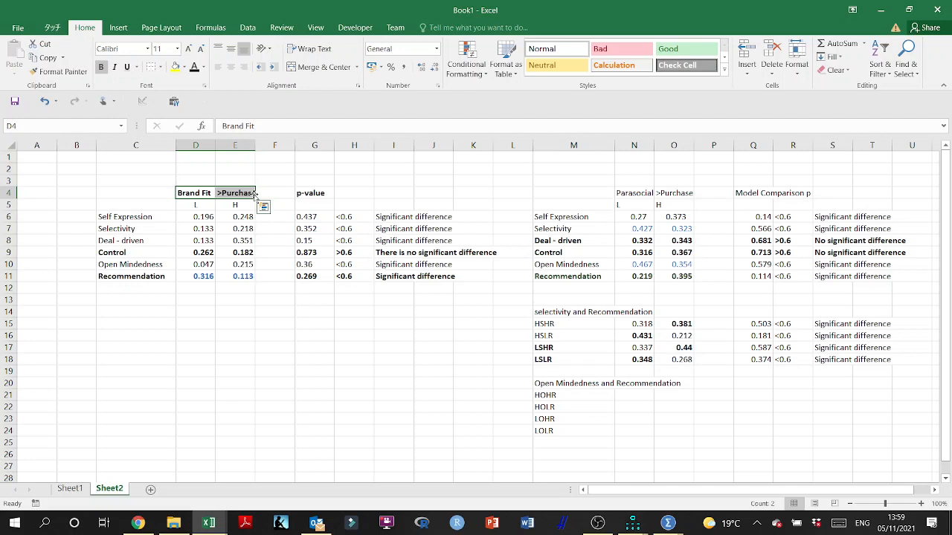
{"action": "left_click", "coordinate": [597, 523]}
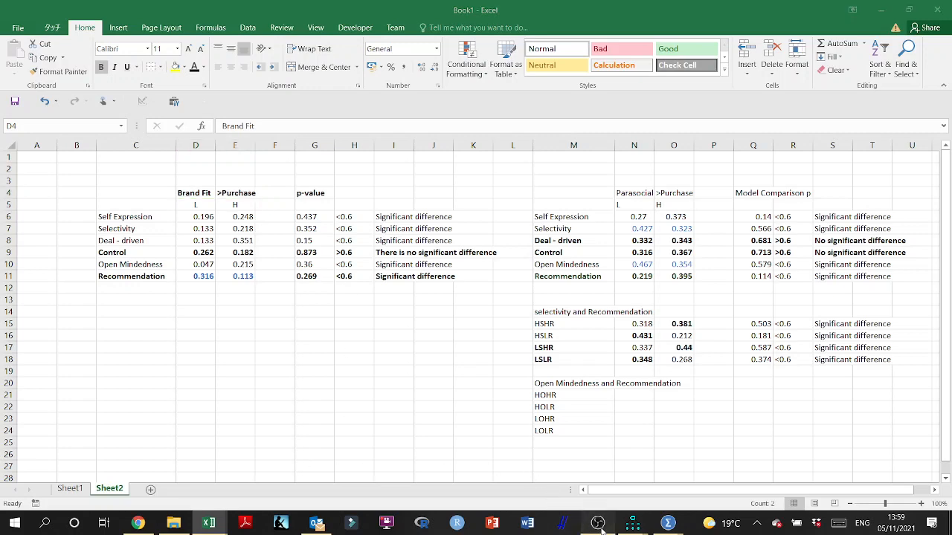